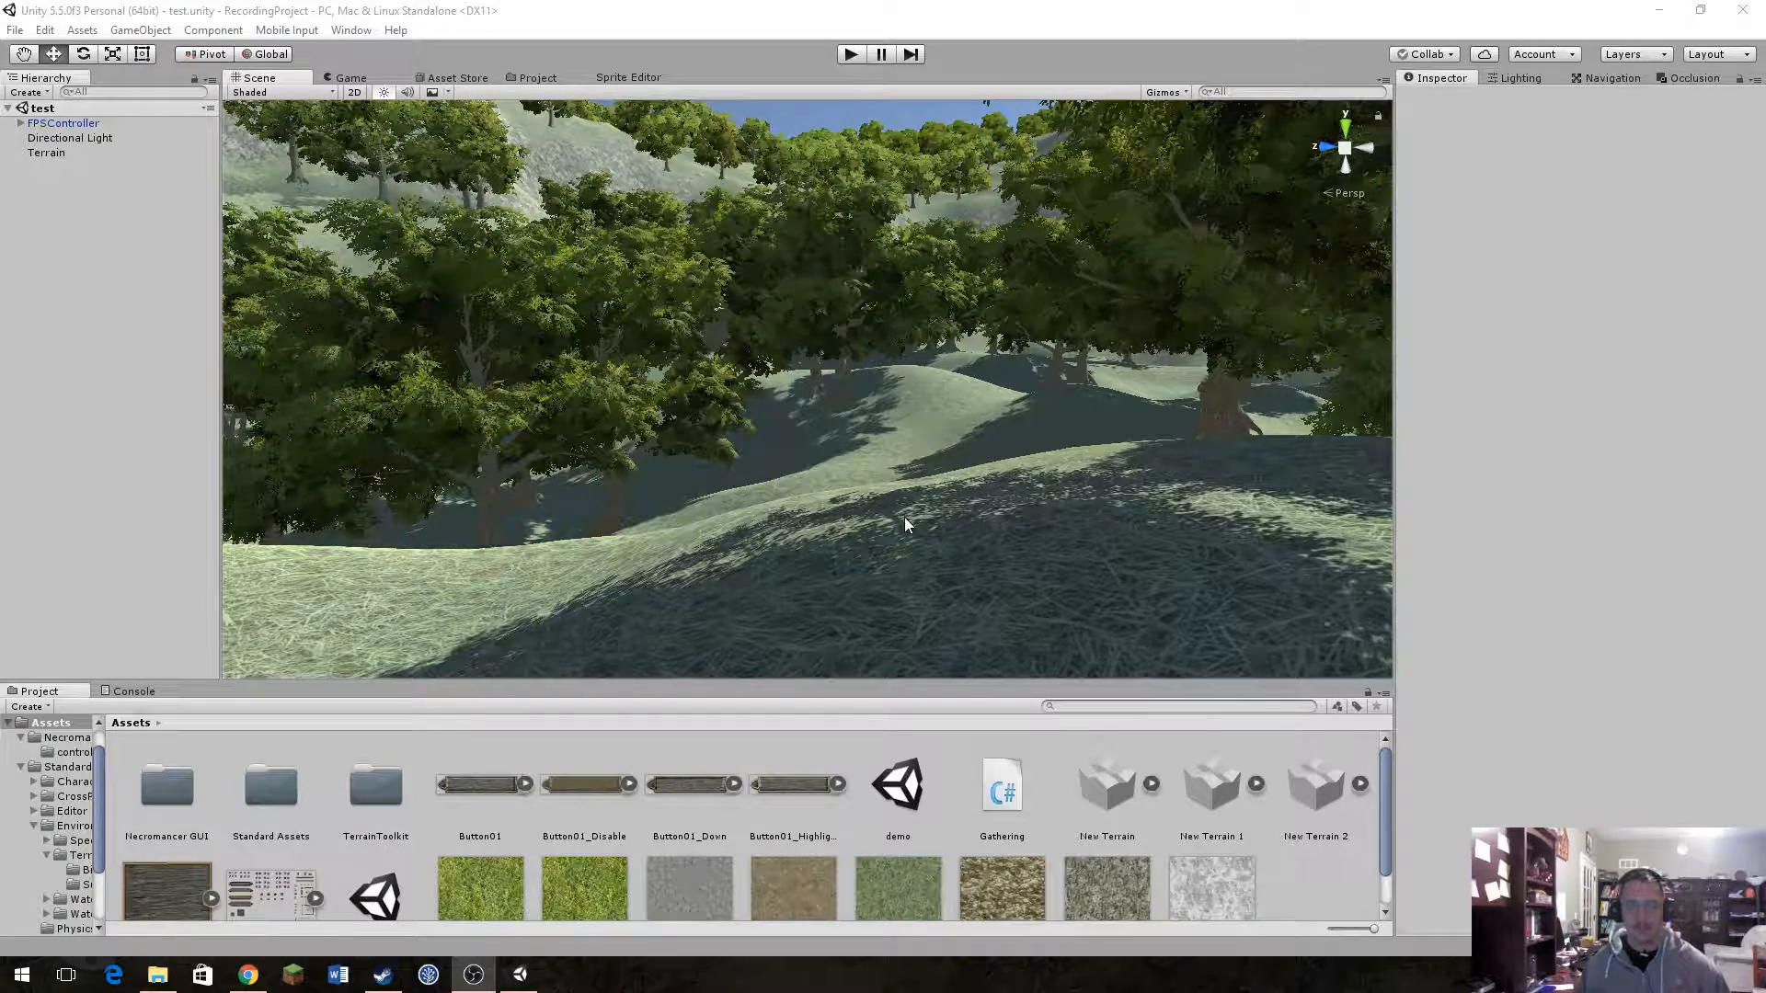
Step: Create a new empty scene
{"action": "right_click_drag", "start_coordinate": [905, 518], "coordinate": [899, 469]}
{"action": "key", "text": "w"}
{"action": "key", "text": "e"}
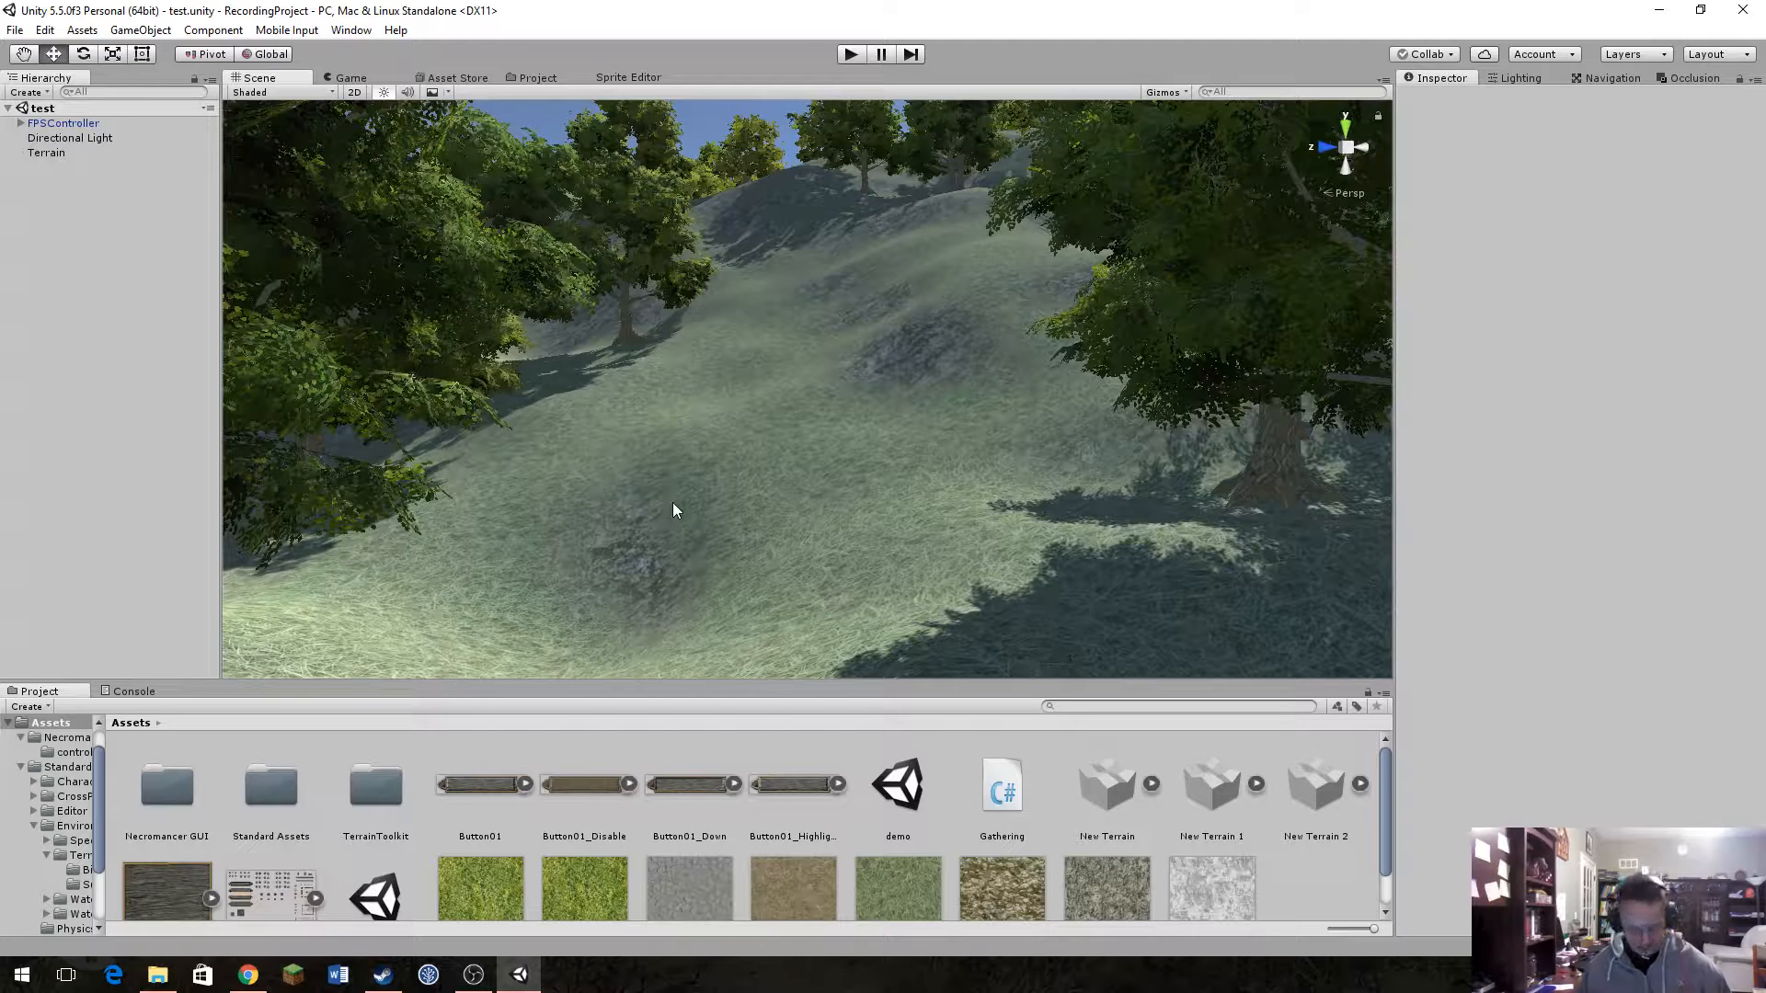
{"action": "key", "text": "ctrl+n"}
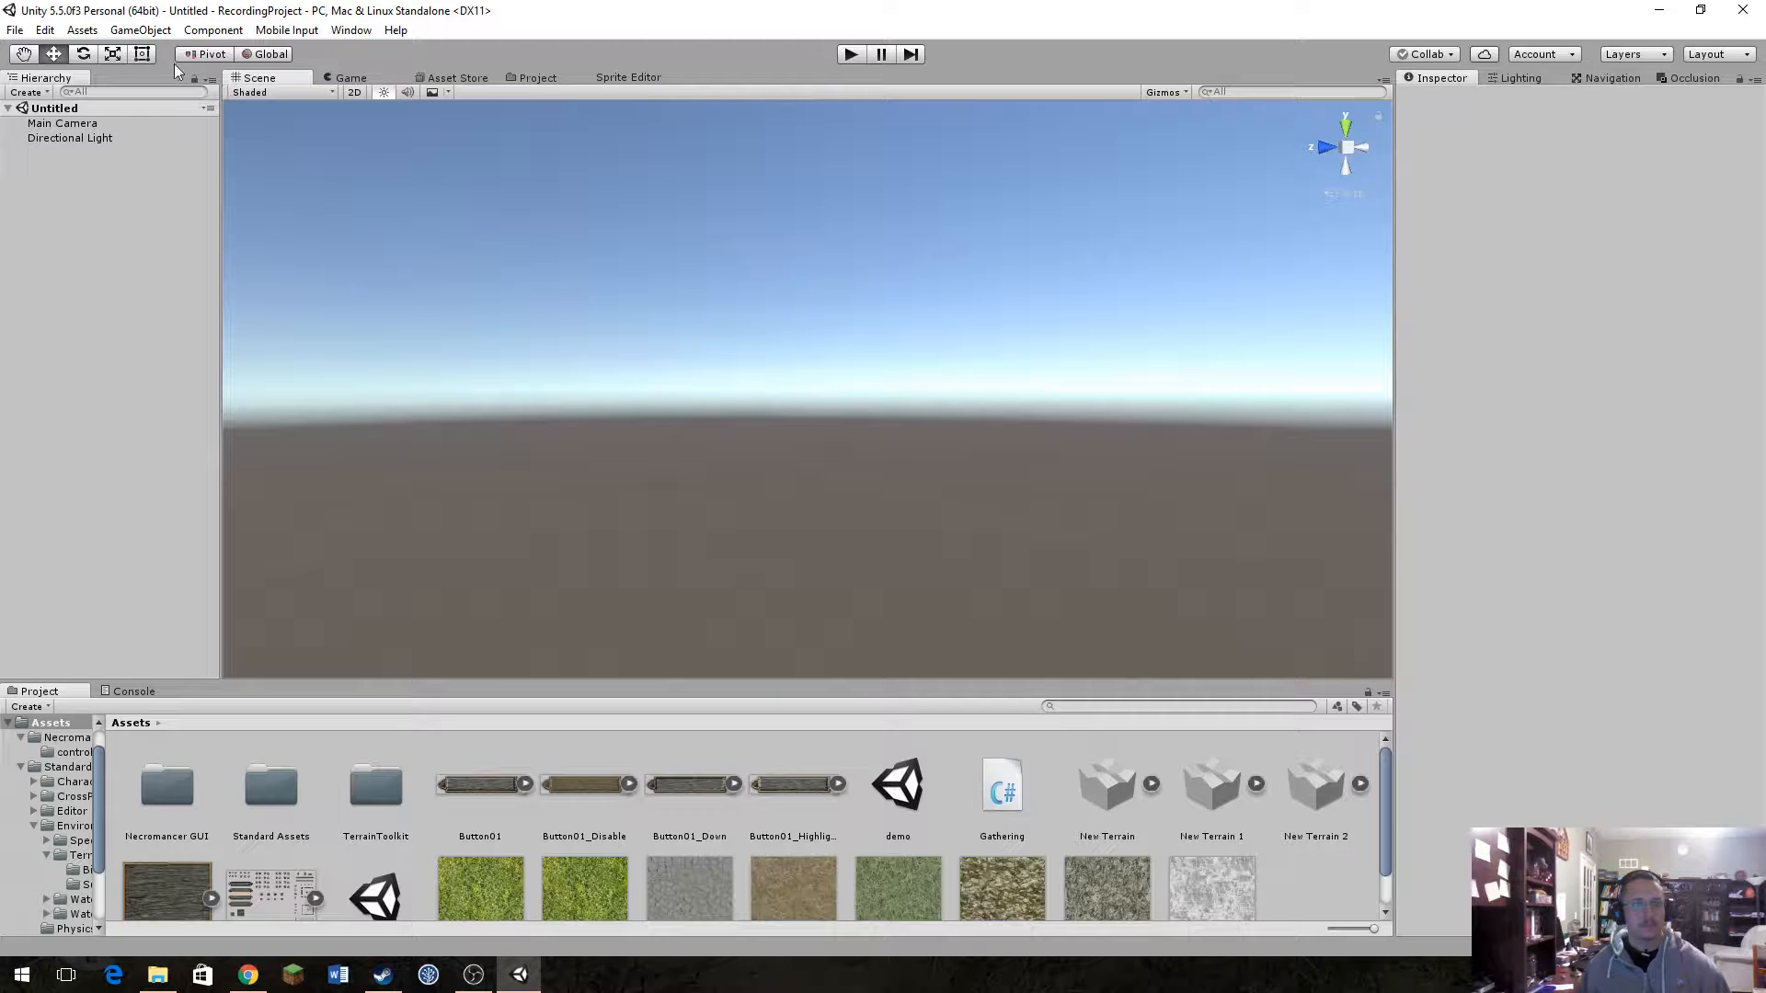
Step: Add a 3D Terrain object to the new scene and select it
{"action": "left_click", "coordinate": [213, 29]}
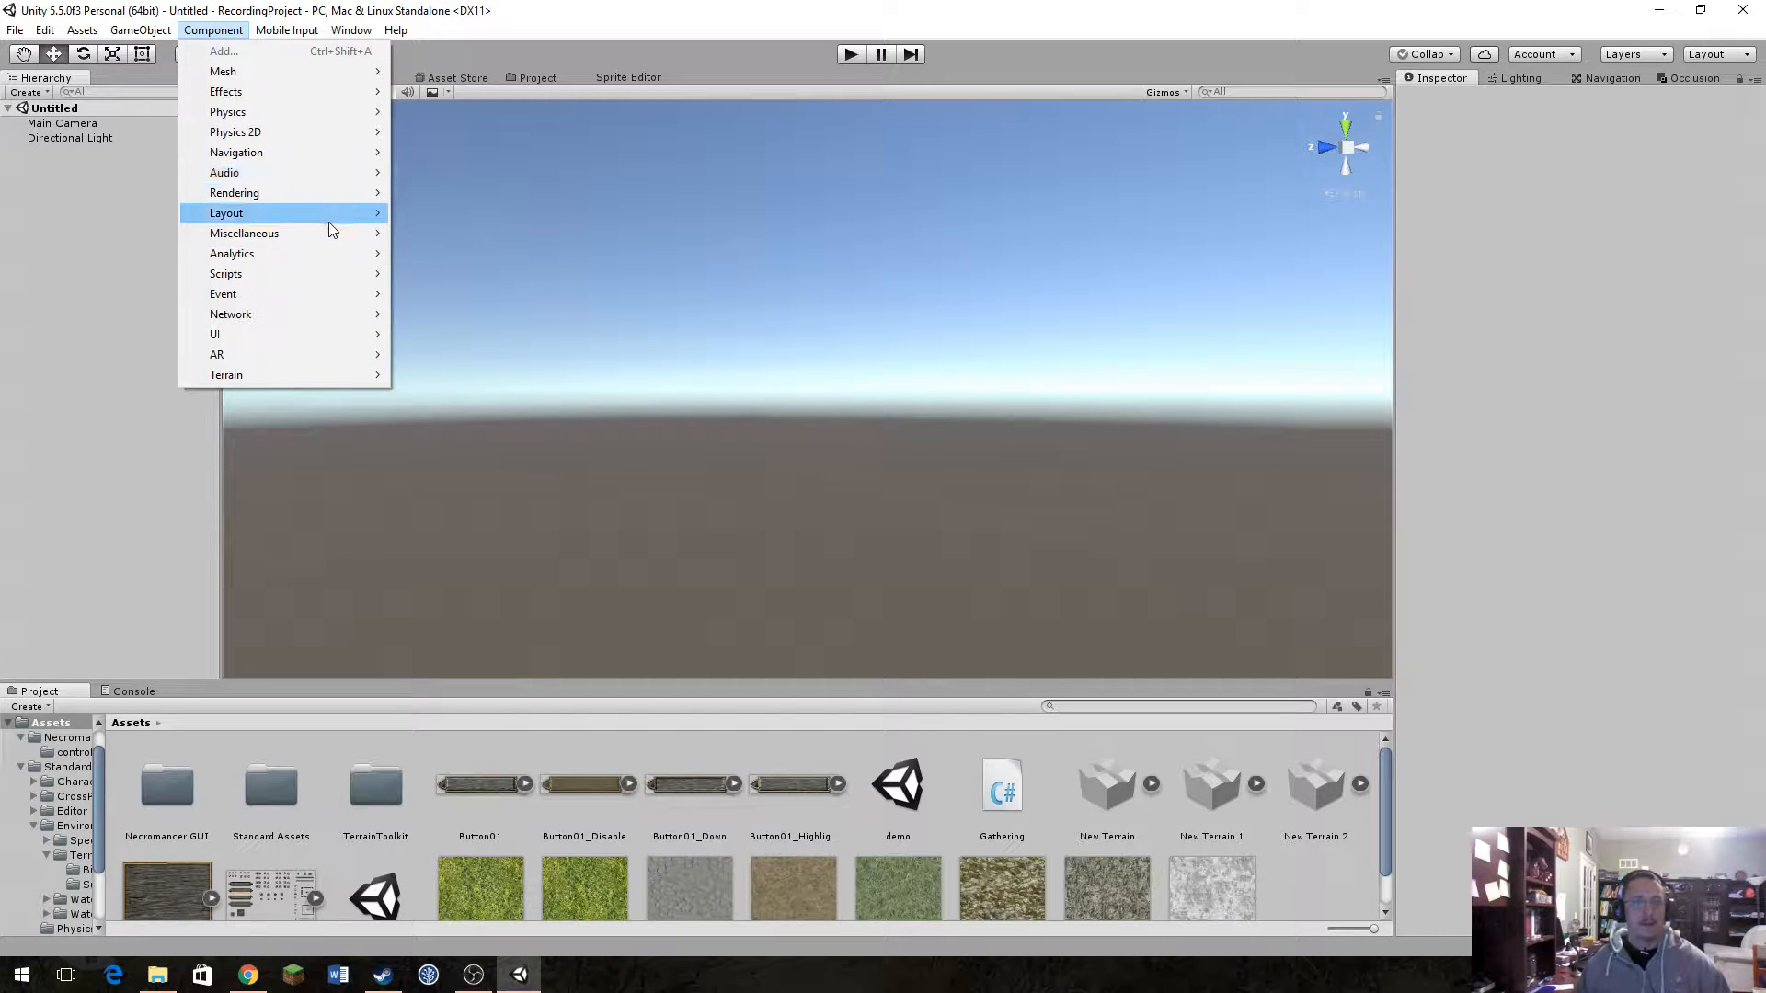
{"action": "mouse_move", "coordinate": [164, 37]}
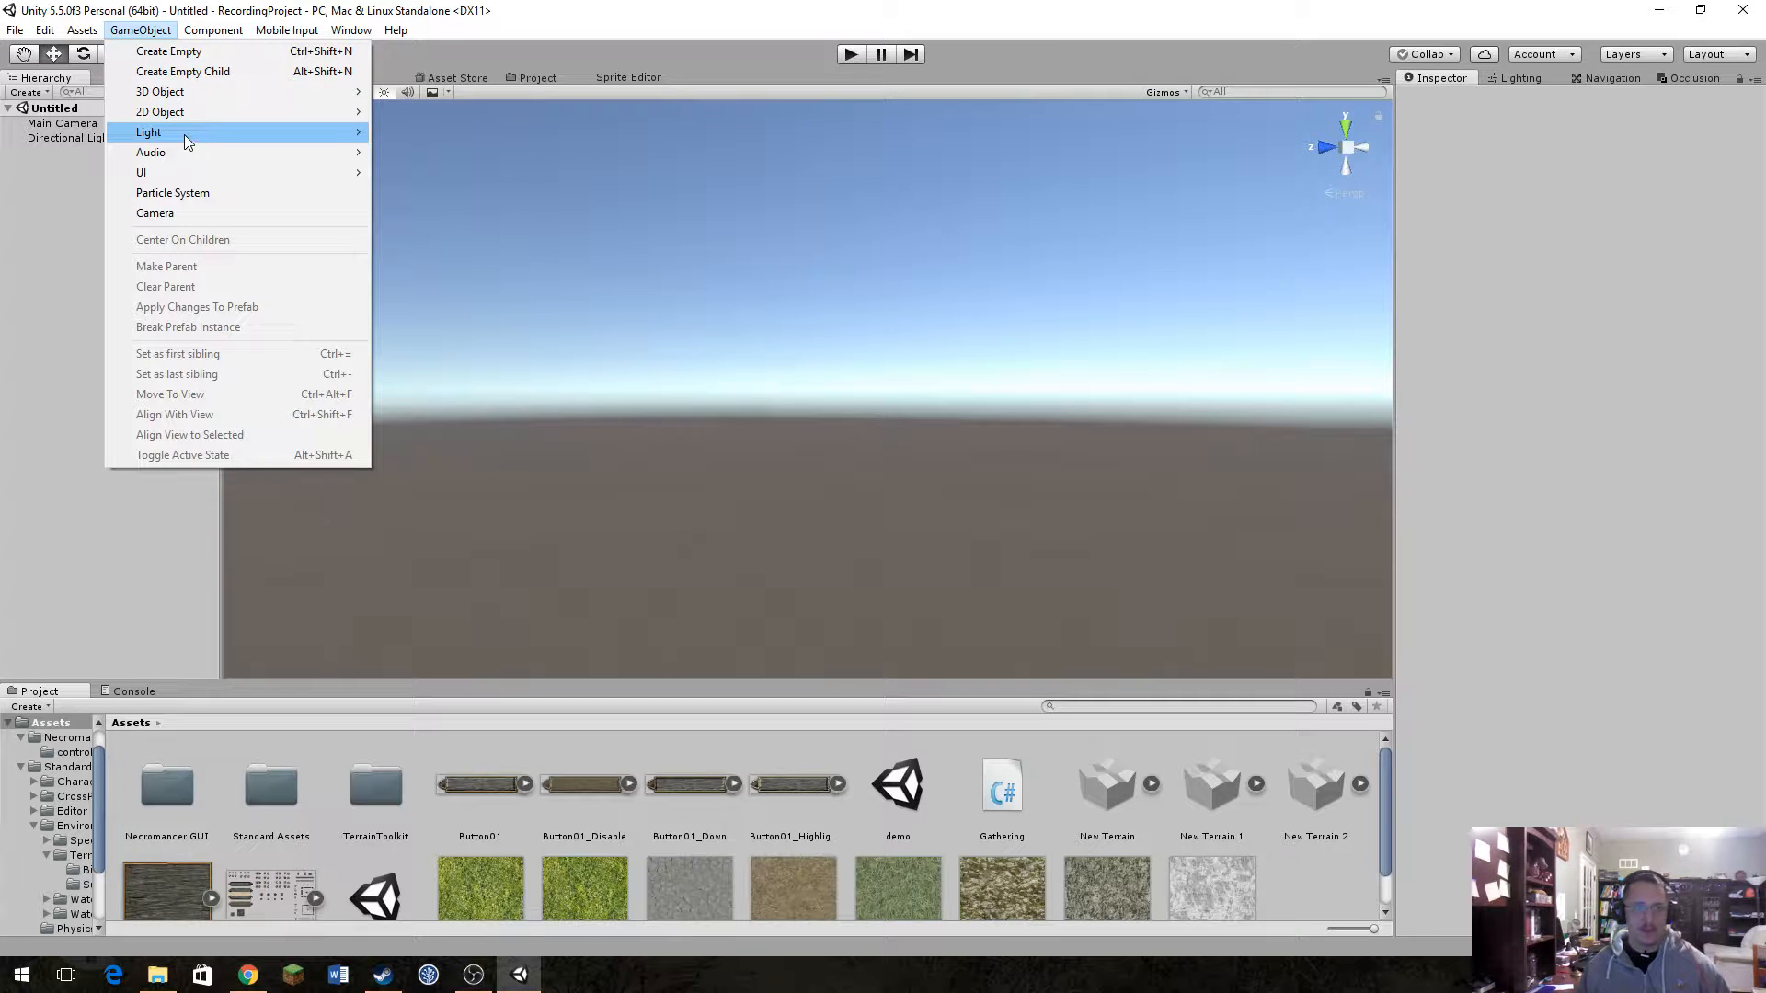
{"action": "mouse_move", "coordinate": [180, 96]}
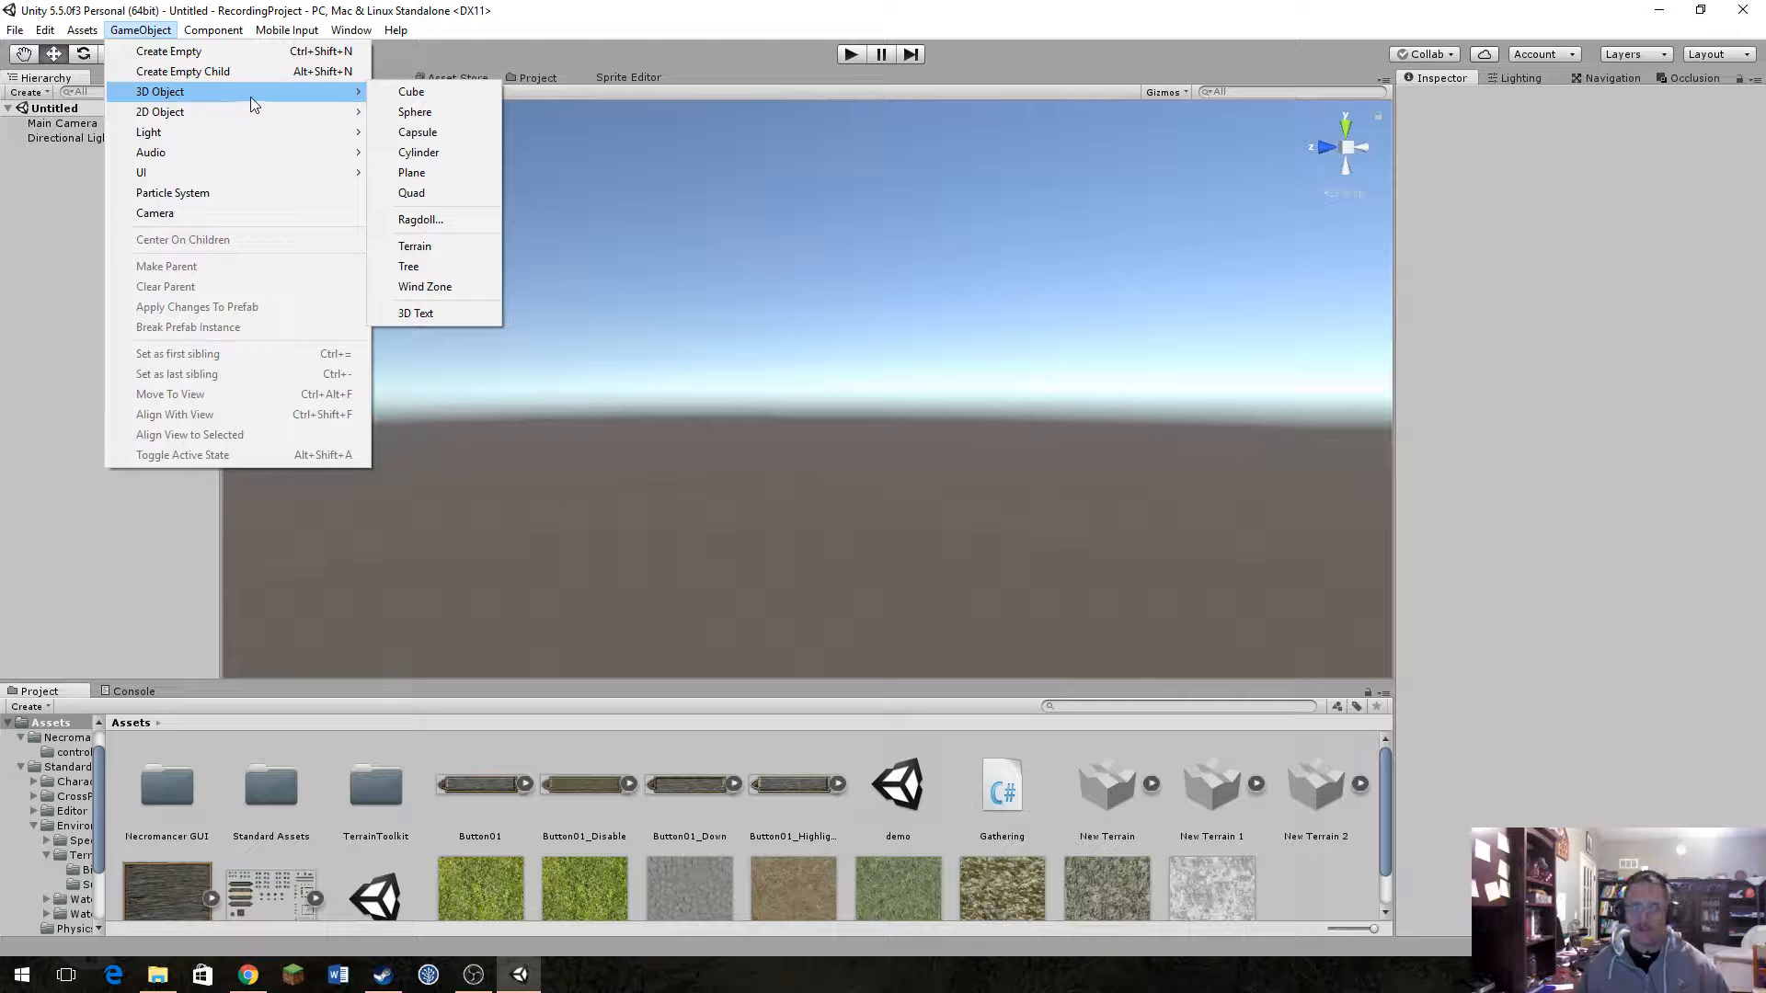
{"action": "left_click", "coordinate": [465, 246]}
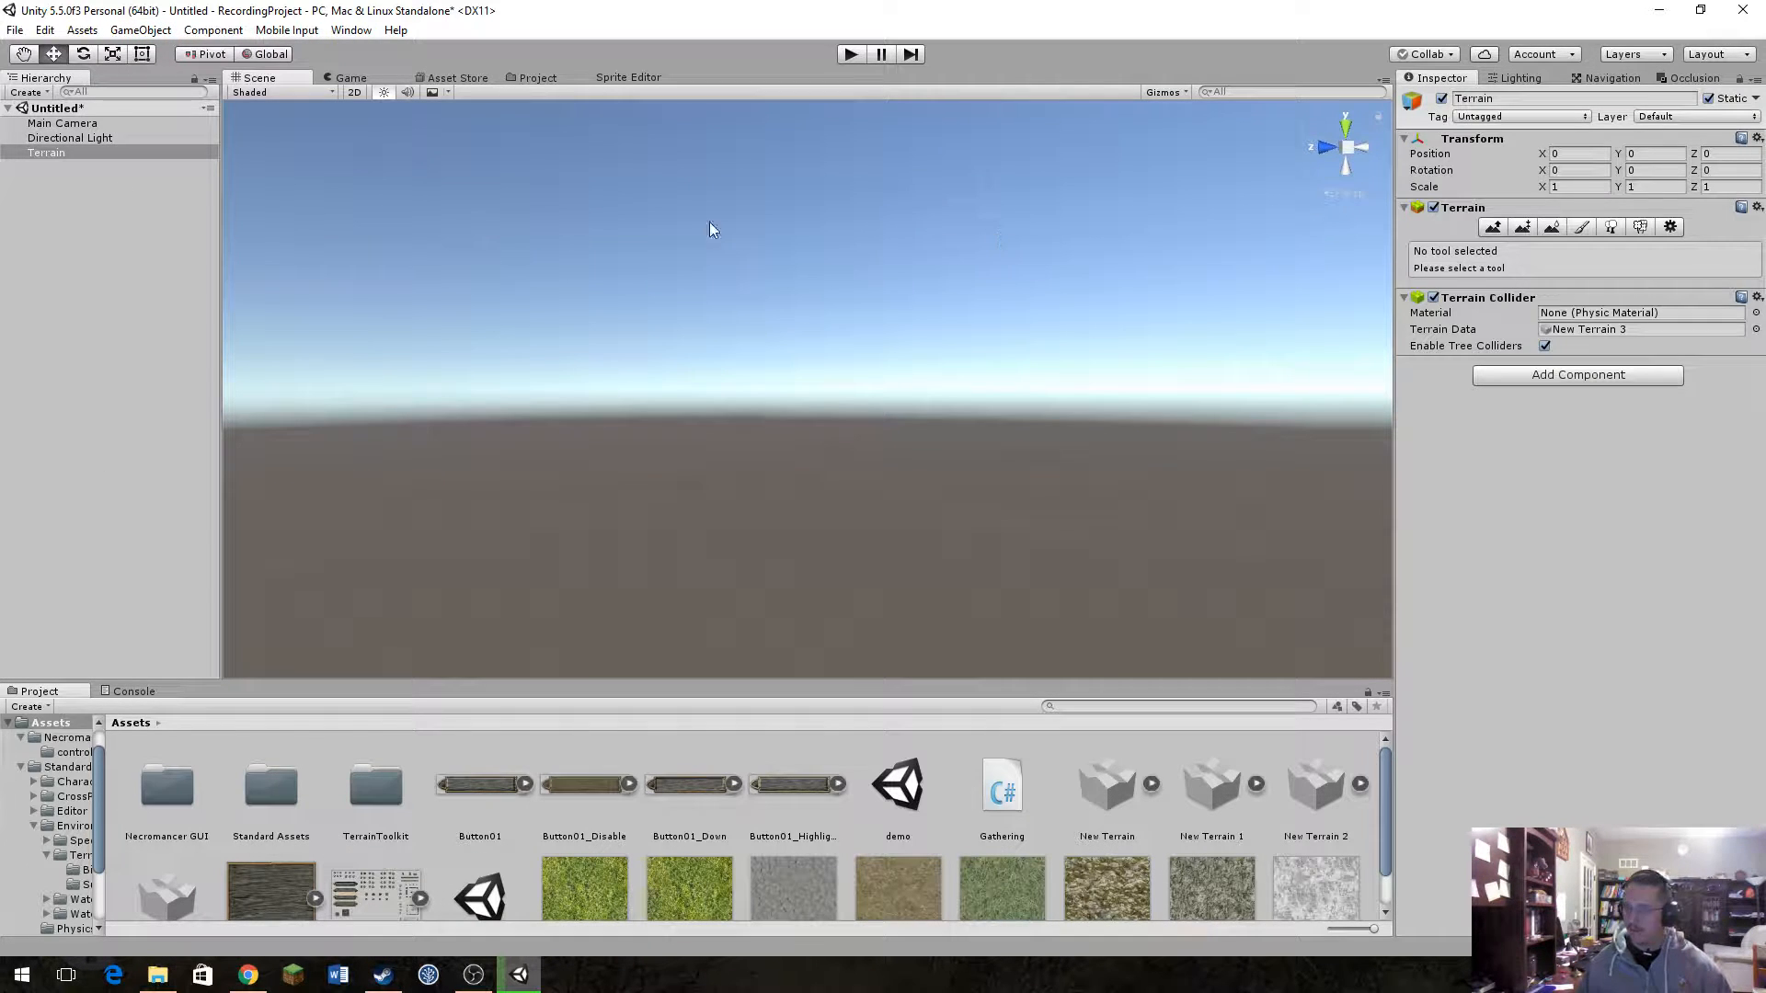
{"action": "left_click", "coordinate": [46, 155]}
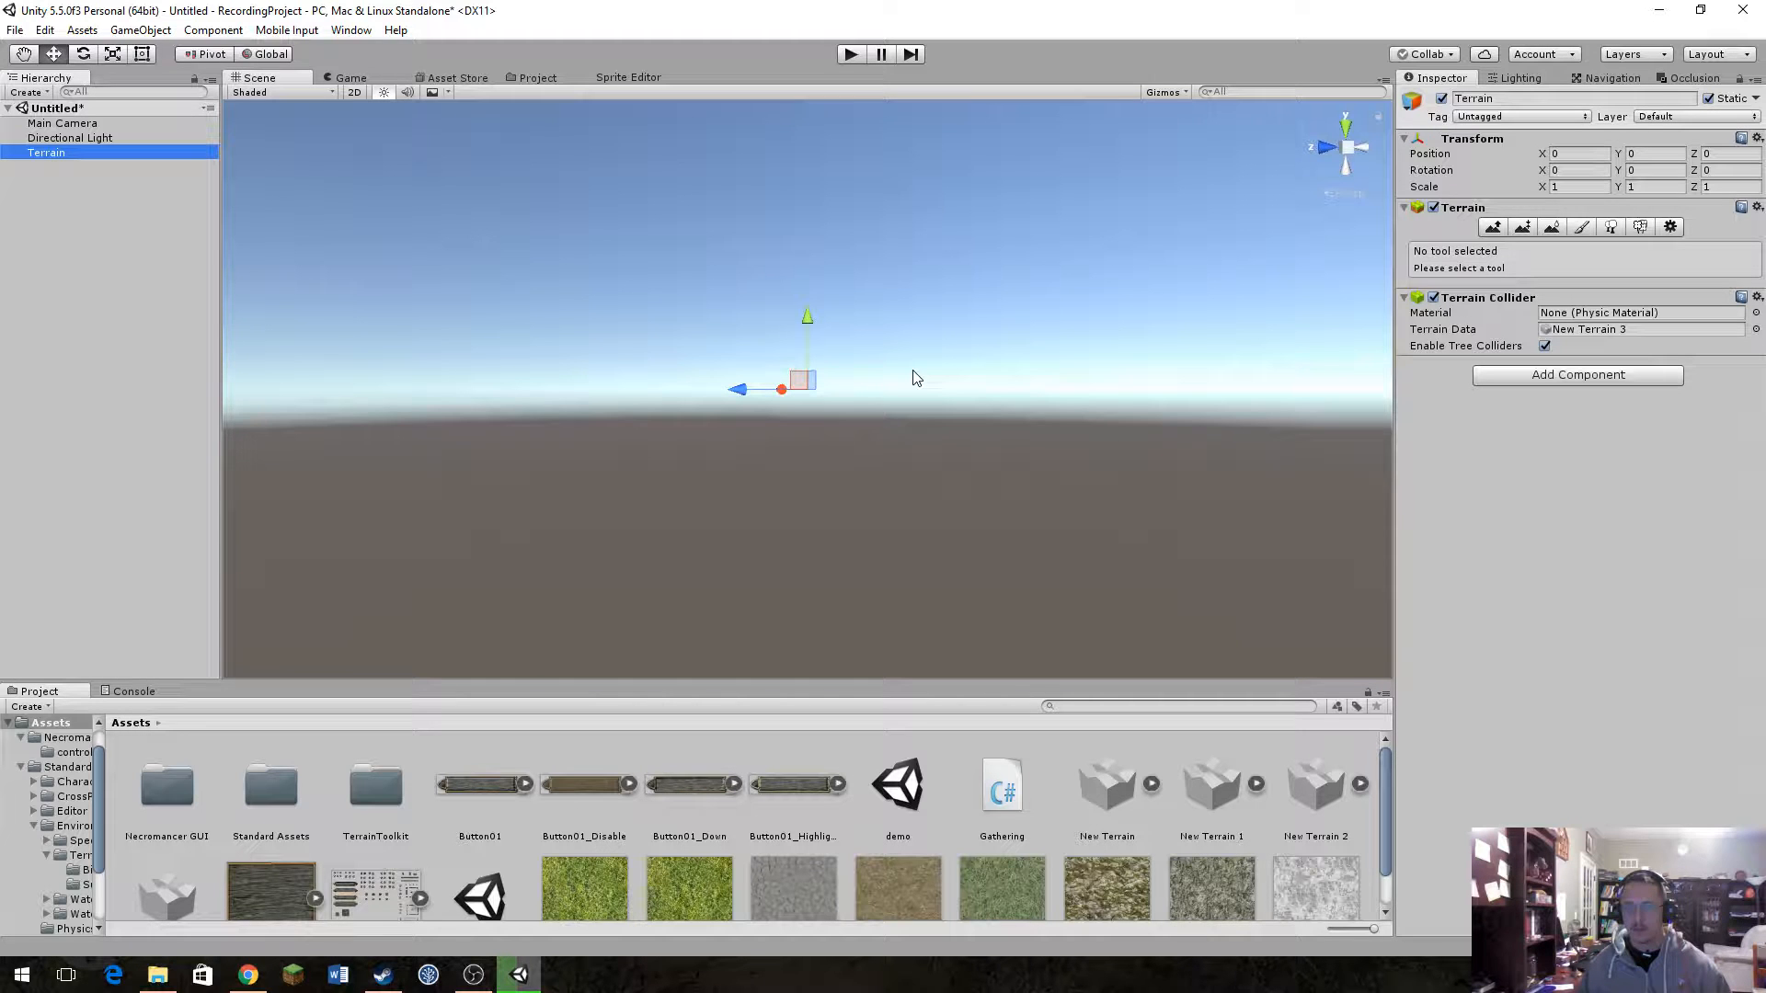
{"action": "left_click", "coordinate": [61, 125]}
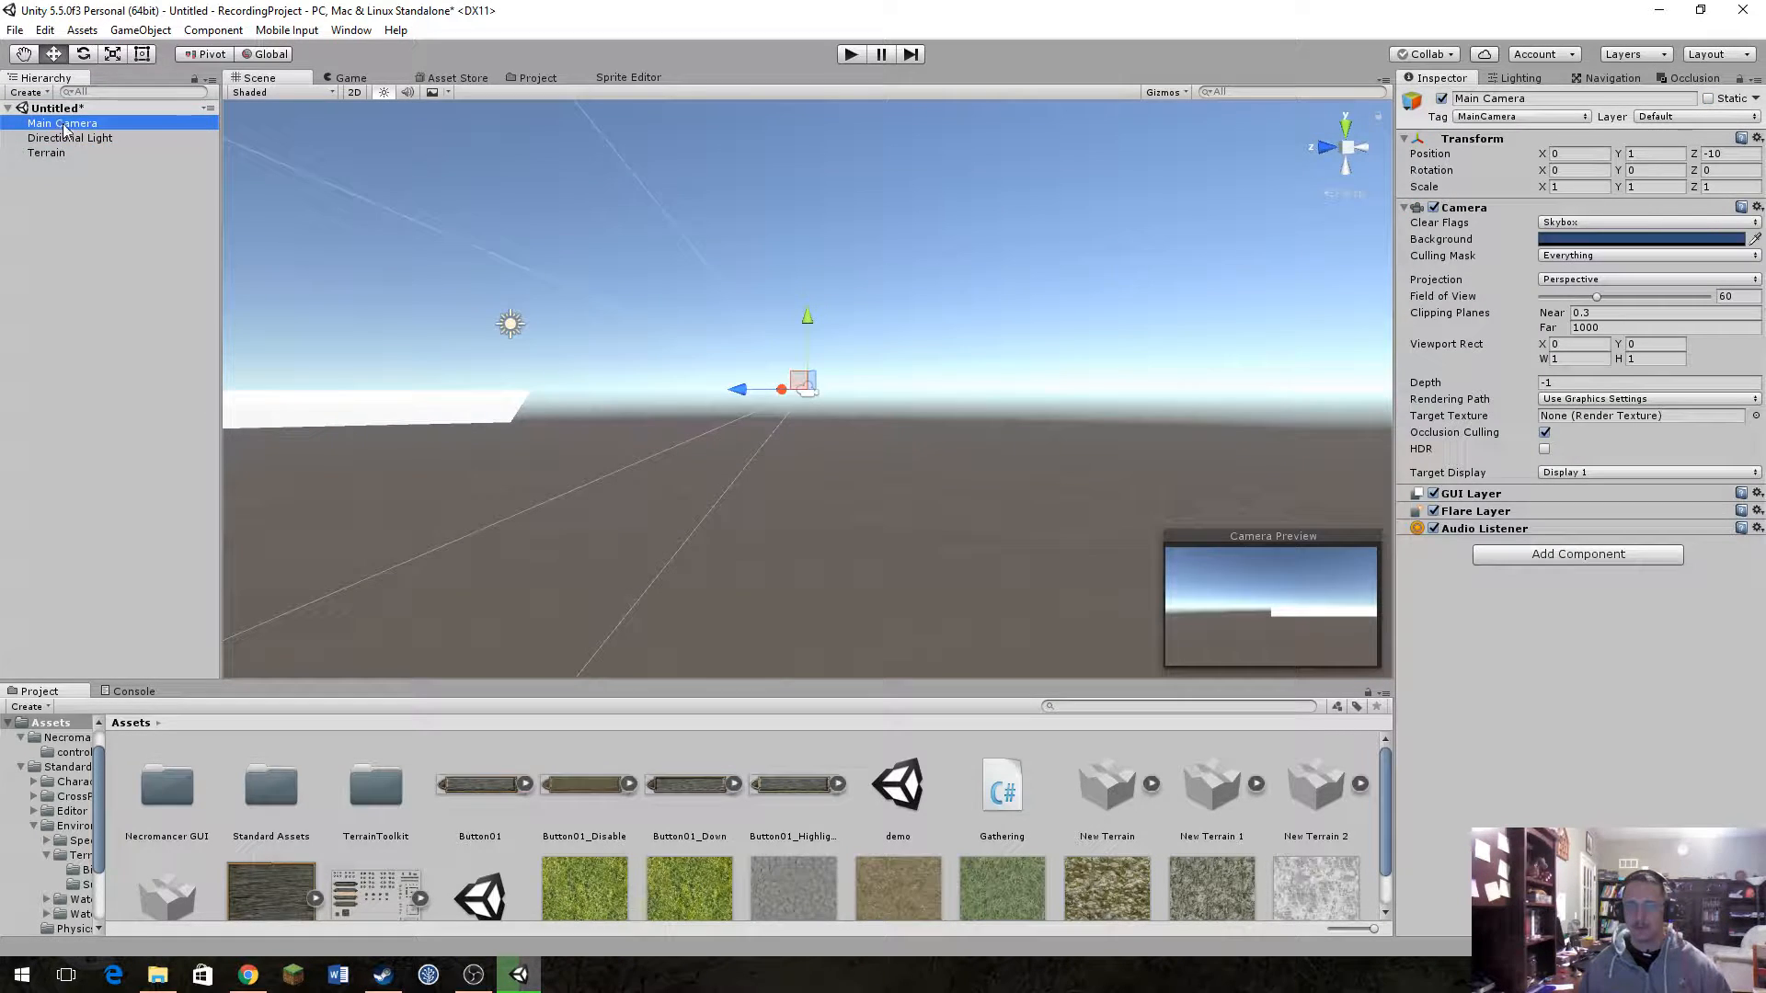
{"action": "left_click_drag", "start_coordinate": [699, 304], "coordinate": [488, 433], "text": "alt"}
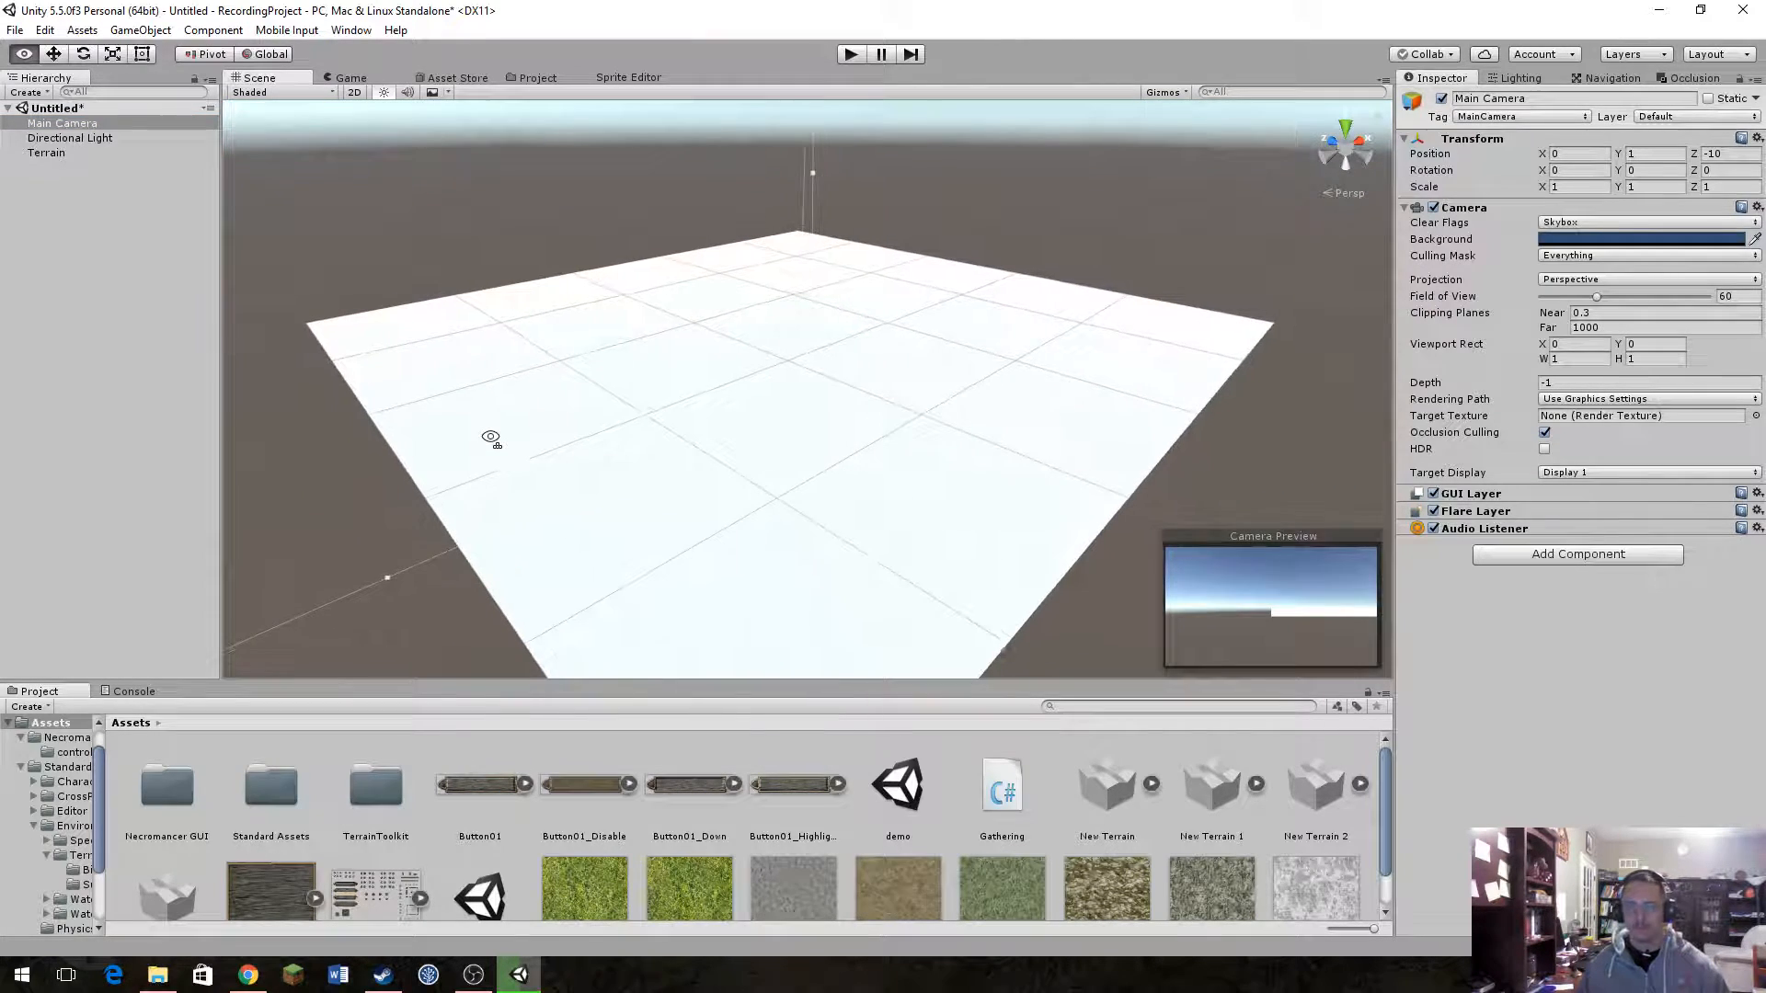
{"action": "left_click", "coordinate": [1525, 552]}
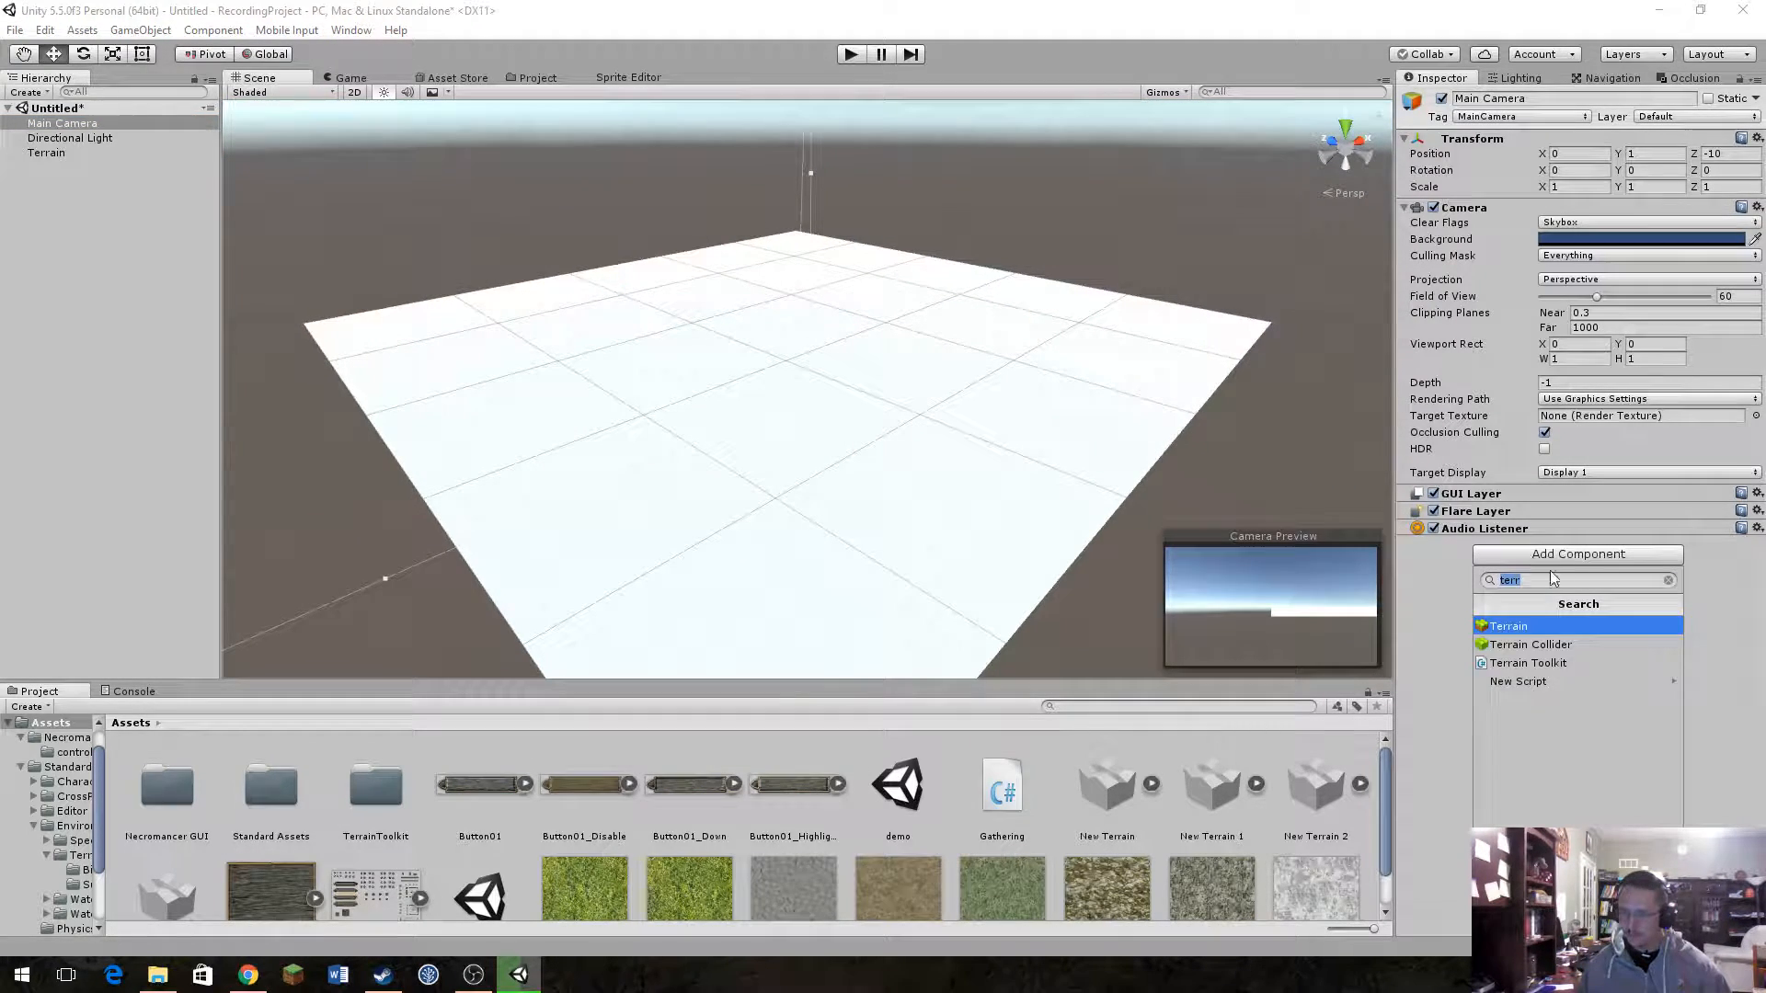
{"action": "left_click", "coordinate": [1562, 665]}
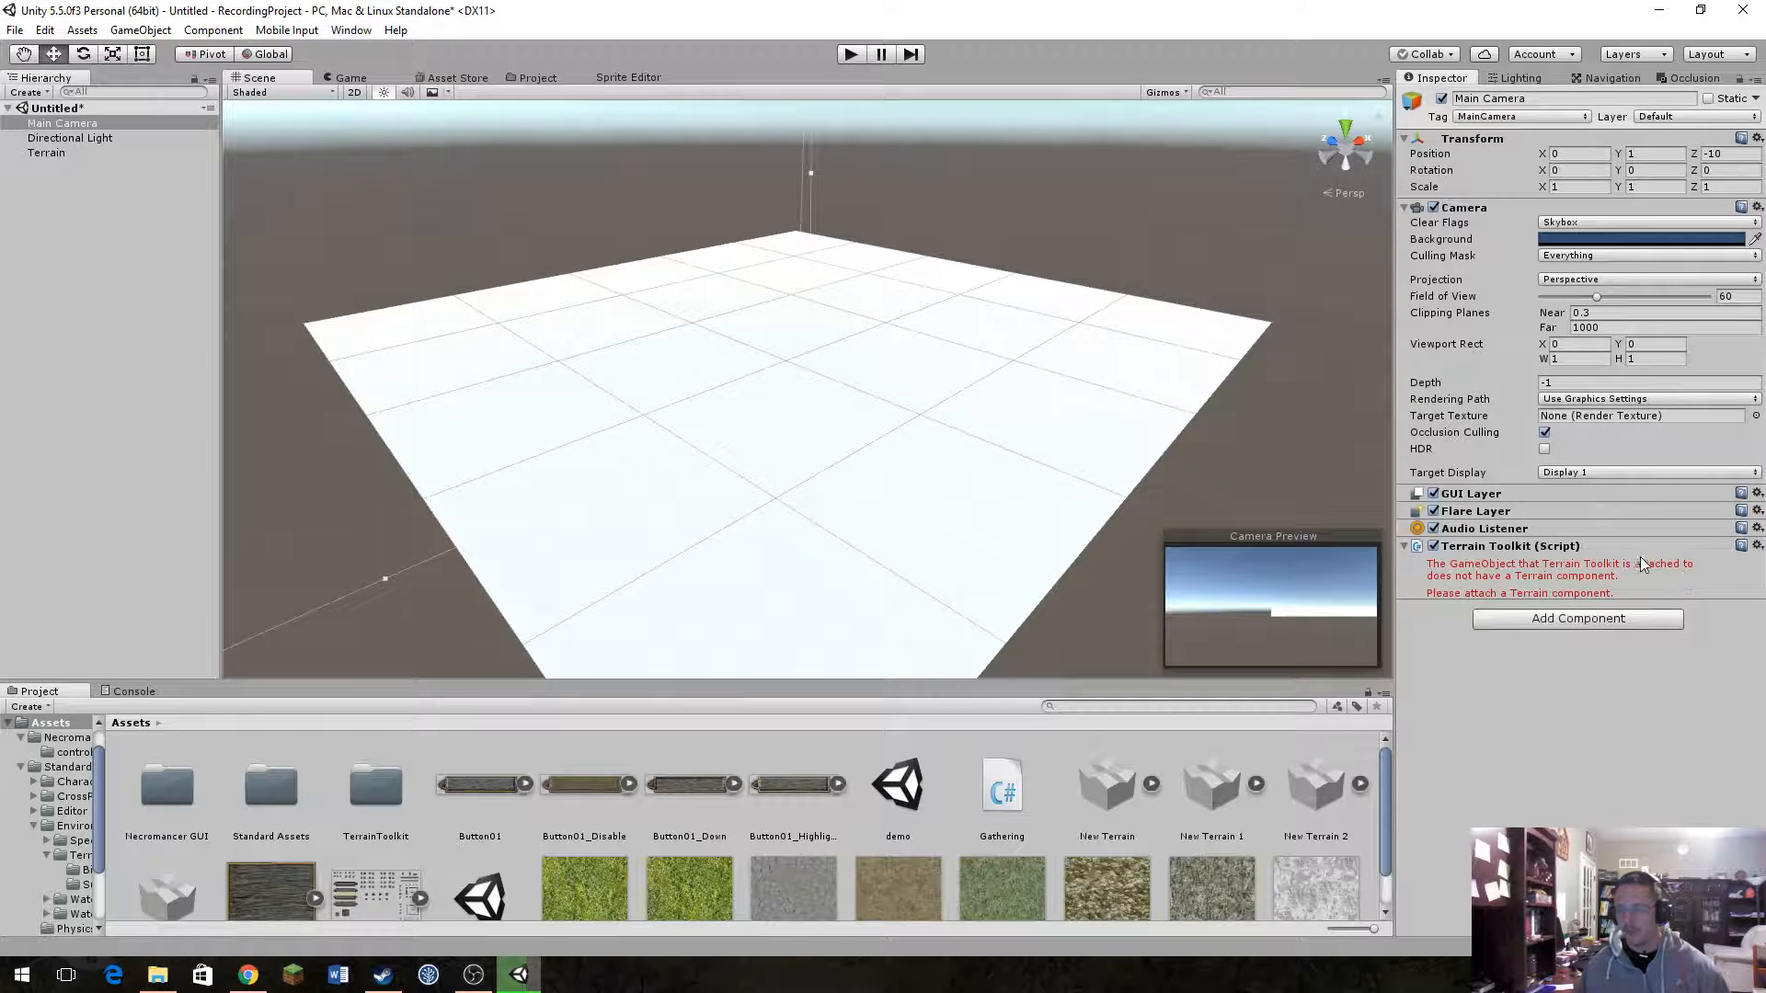
{"action": "left_click", "coordinate": [1758, 547]}
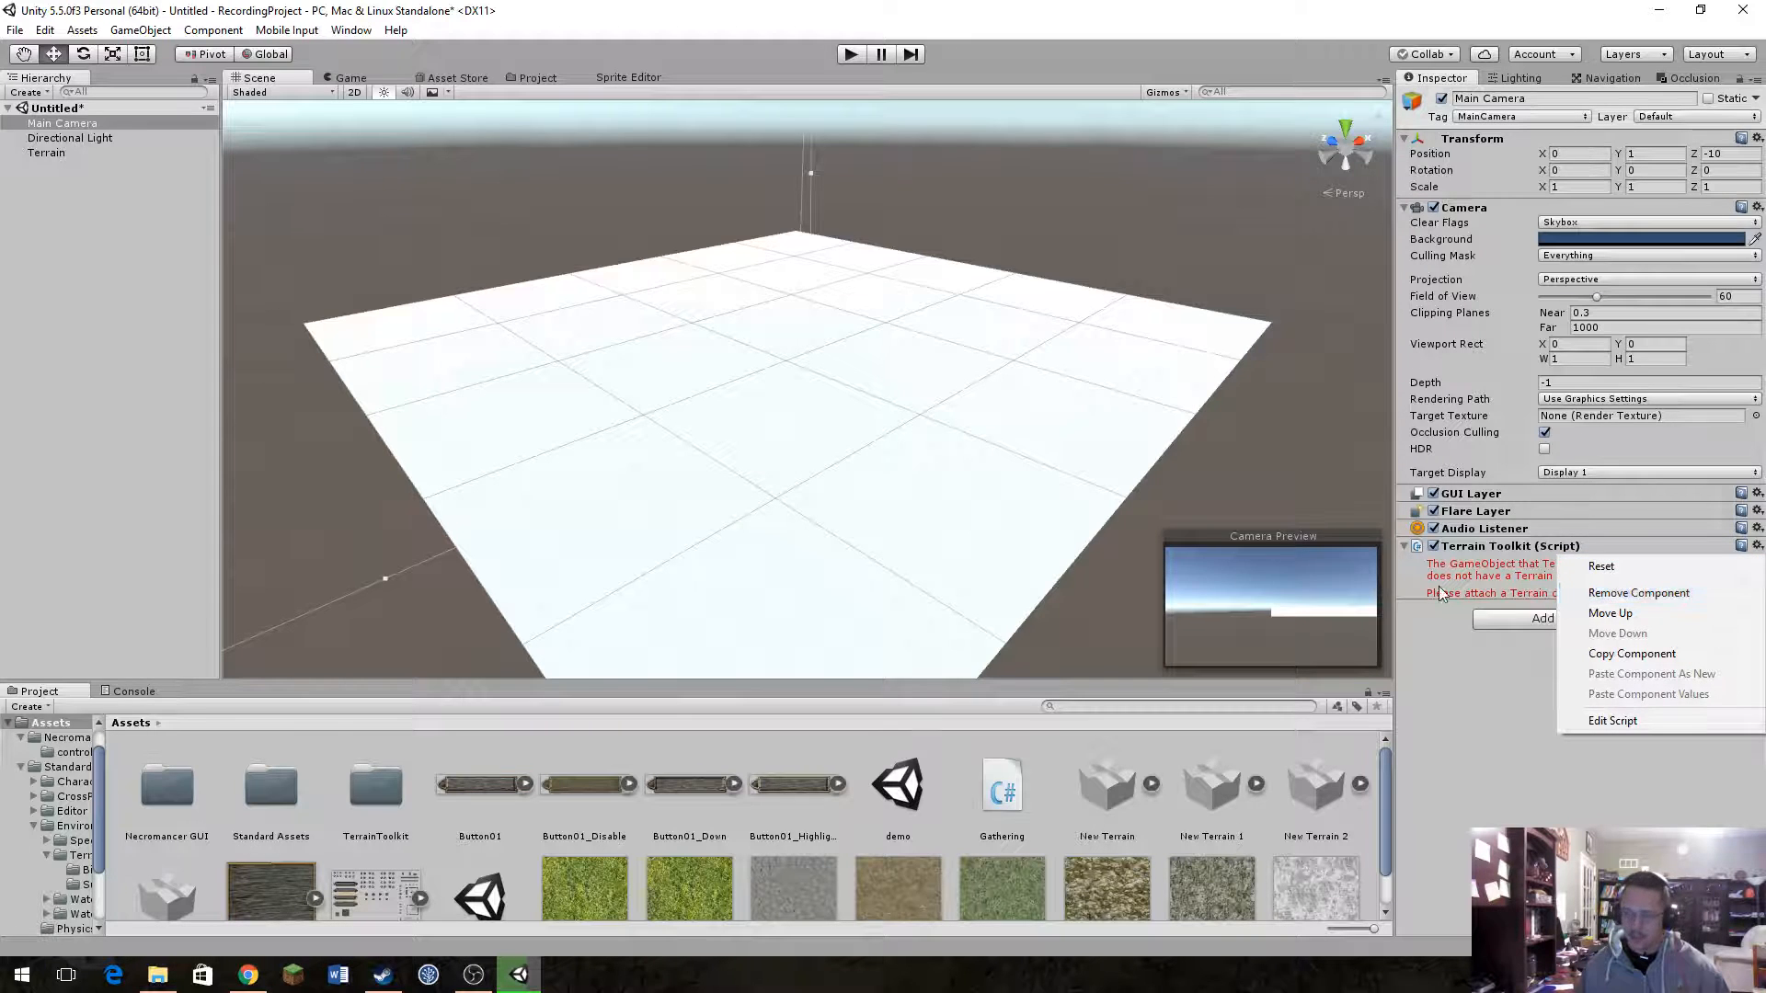
{"action": "left_click", "coordinate": [1656, 593]}
Step: Add the Terrain Toolkit script component to the Terrain object
{"action": "left_click", "coordinate": [919, 486]}
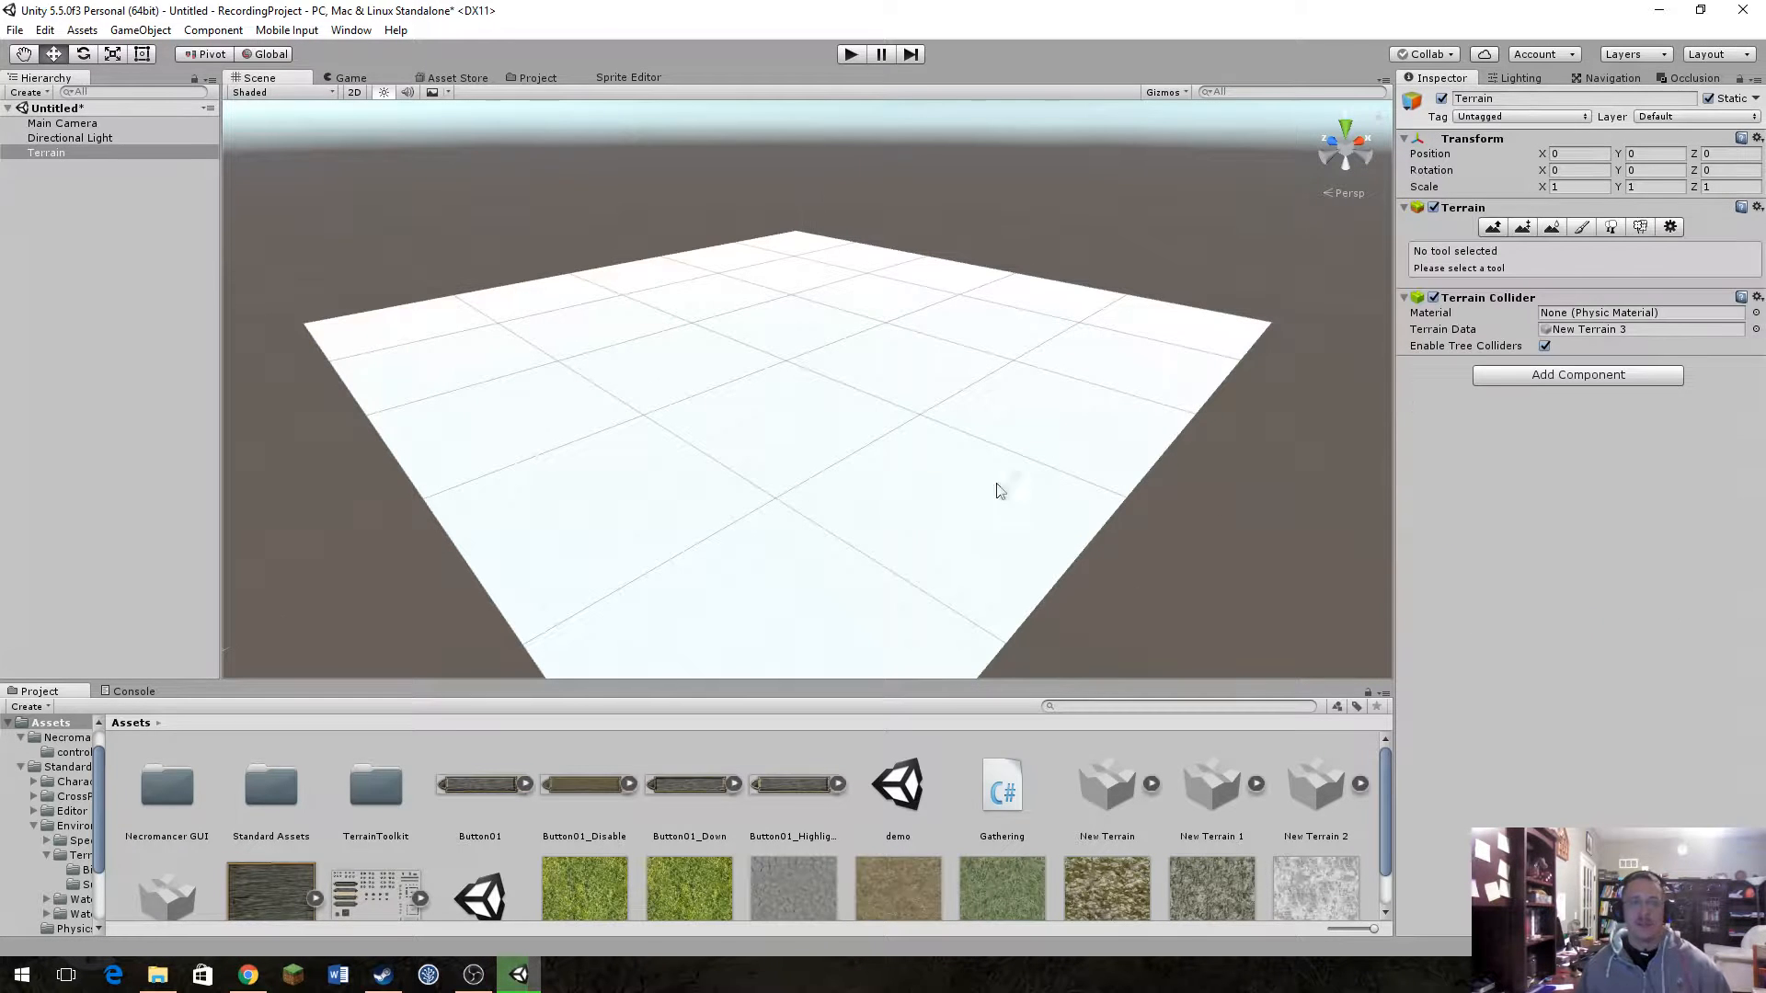
{"action": "left_click", "coordinate": [1498, 377]}
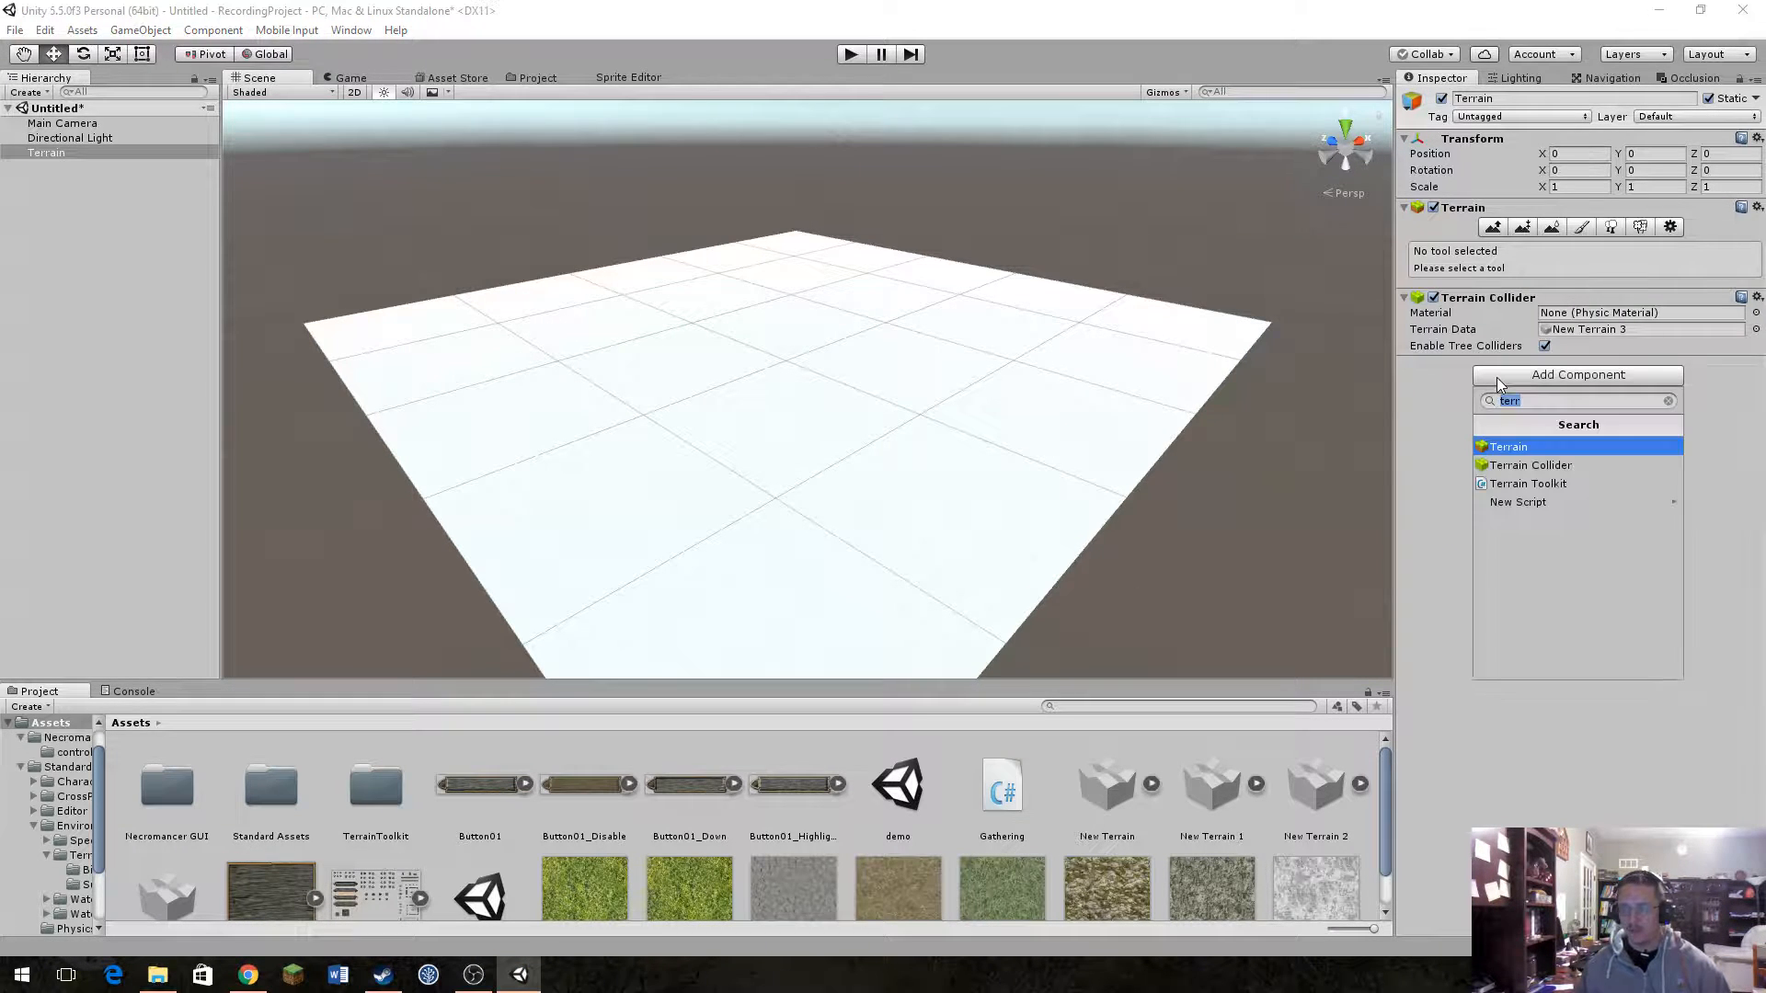
{"action": "left_click", "coordinate": [1523, 482]}
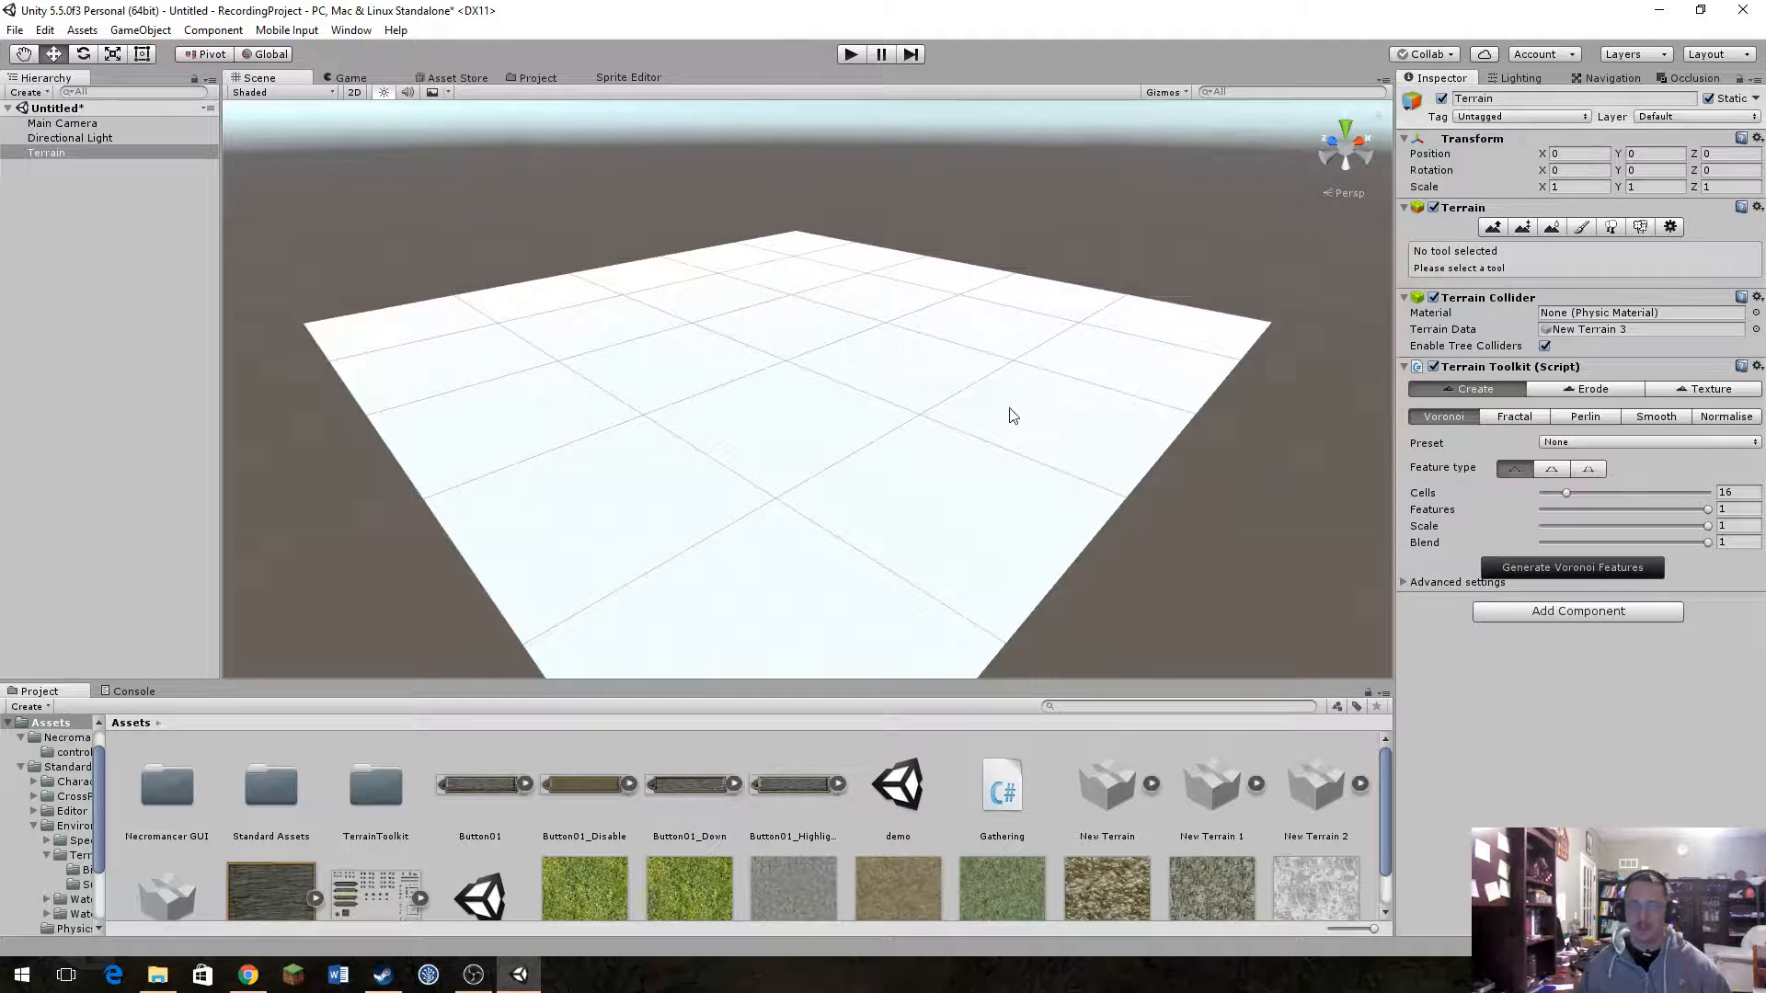
Step: Generate Perlin terrain with the Terrain Toolkit using the Rolling Hills preset
{"action": "left_click_drag", "start_coordinate": [1013, 414], "coordinate": [947, 414], "text": "alt"}
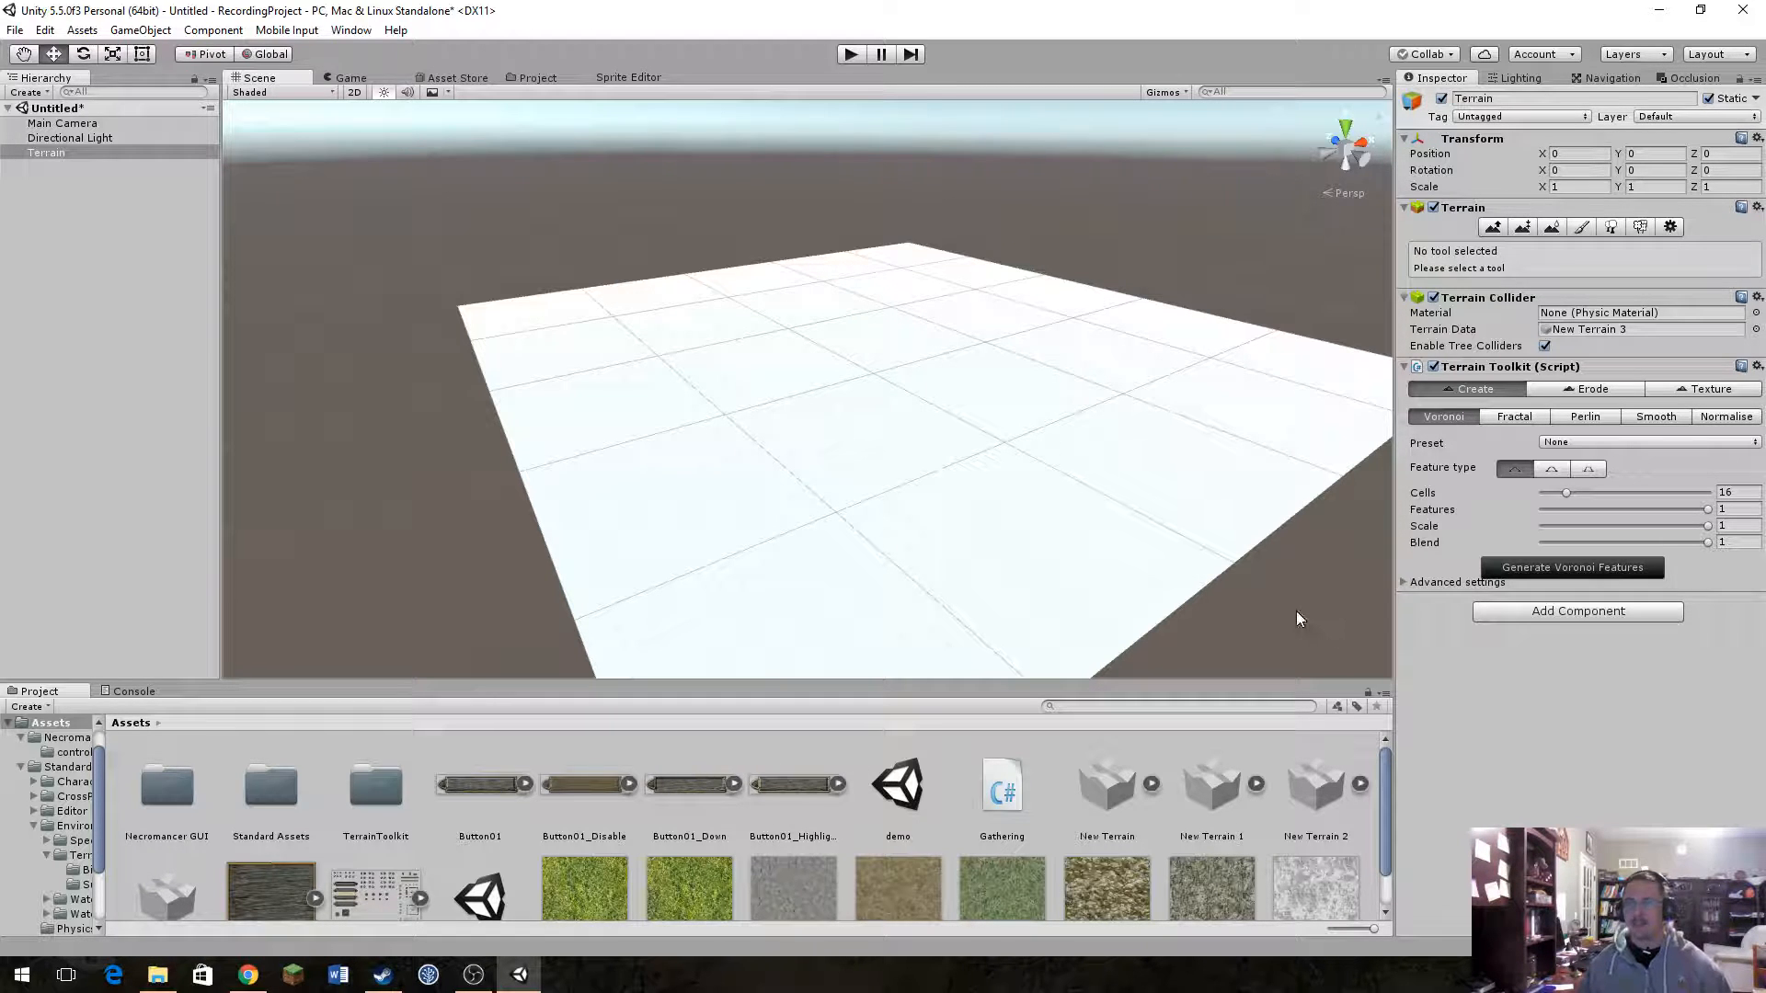
{"action": "left_click_drag", "start_coordinate": [966, 516], "coordinate": [1003, 538], "text": "alt"}
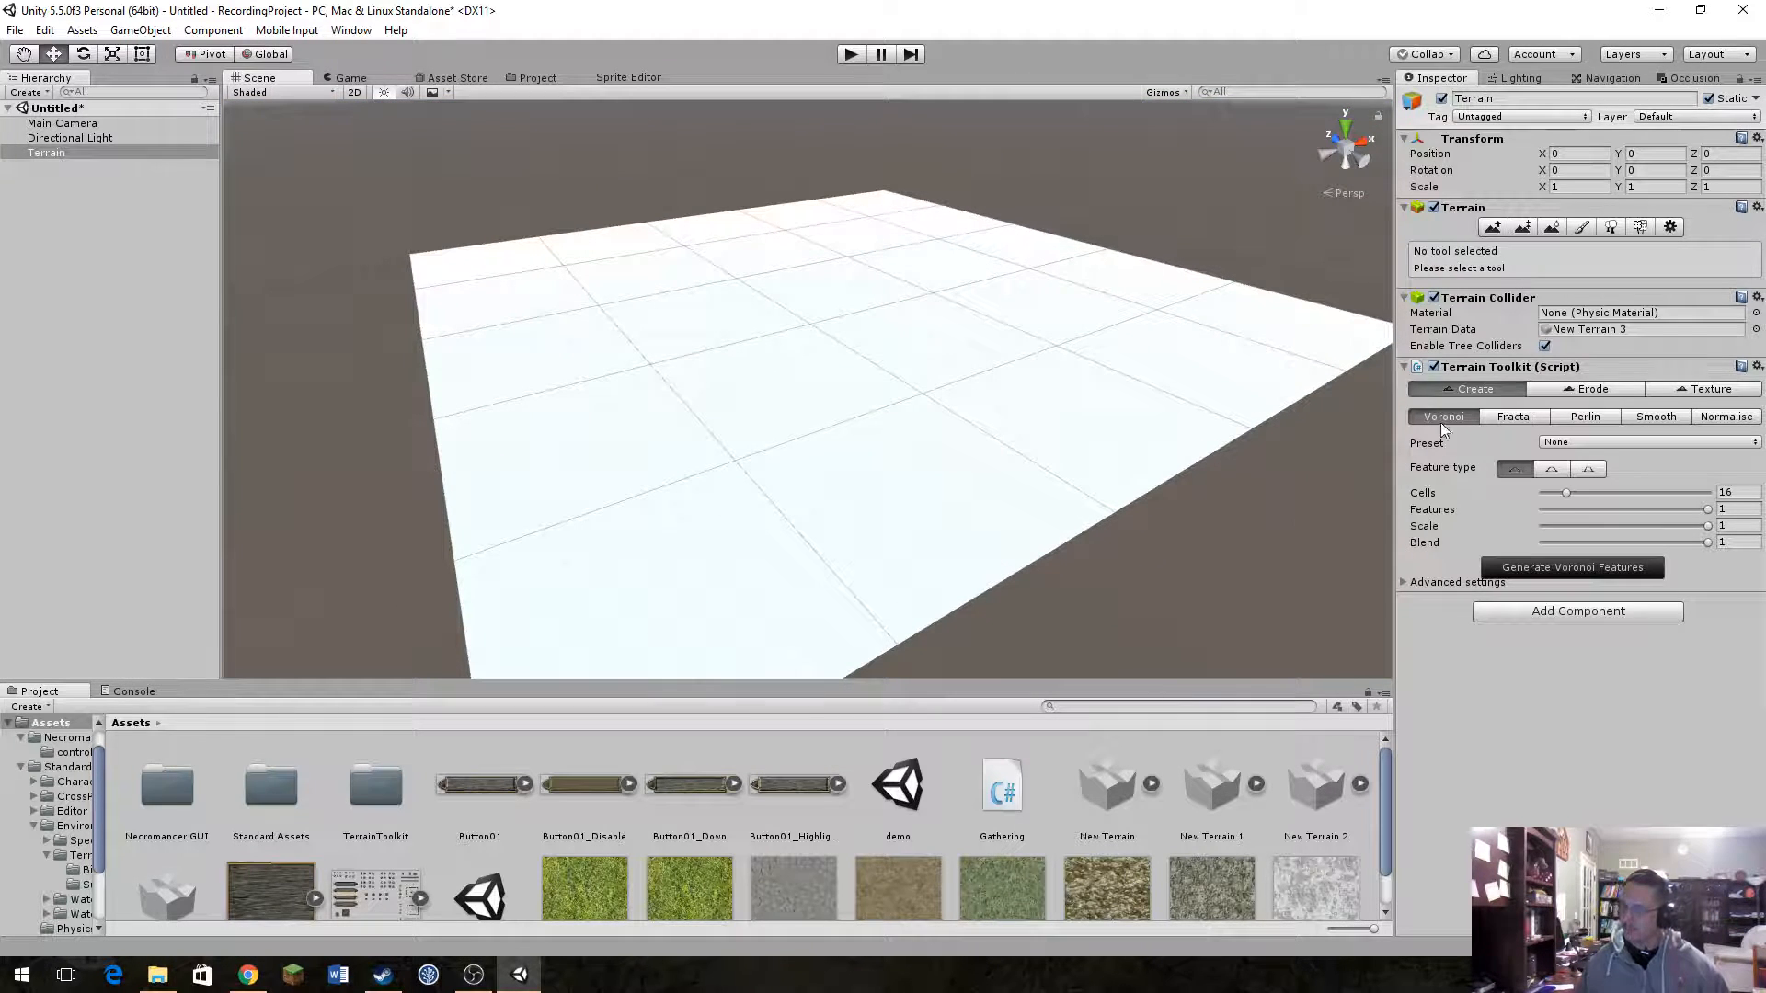
{"action": "left_click", "coordinate": [1584, 417]}
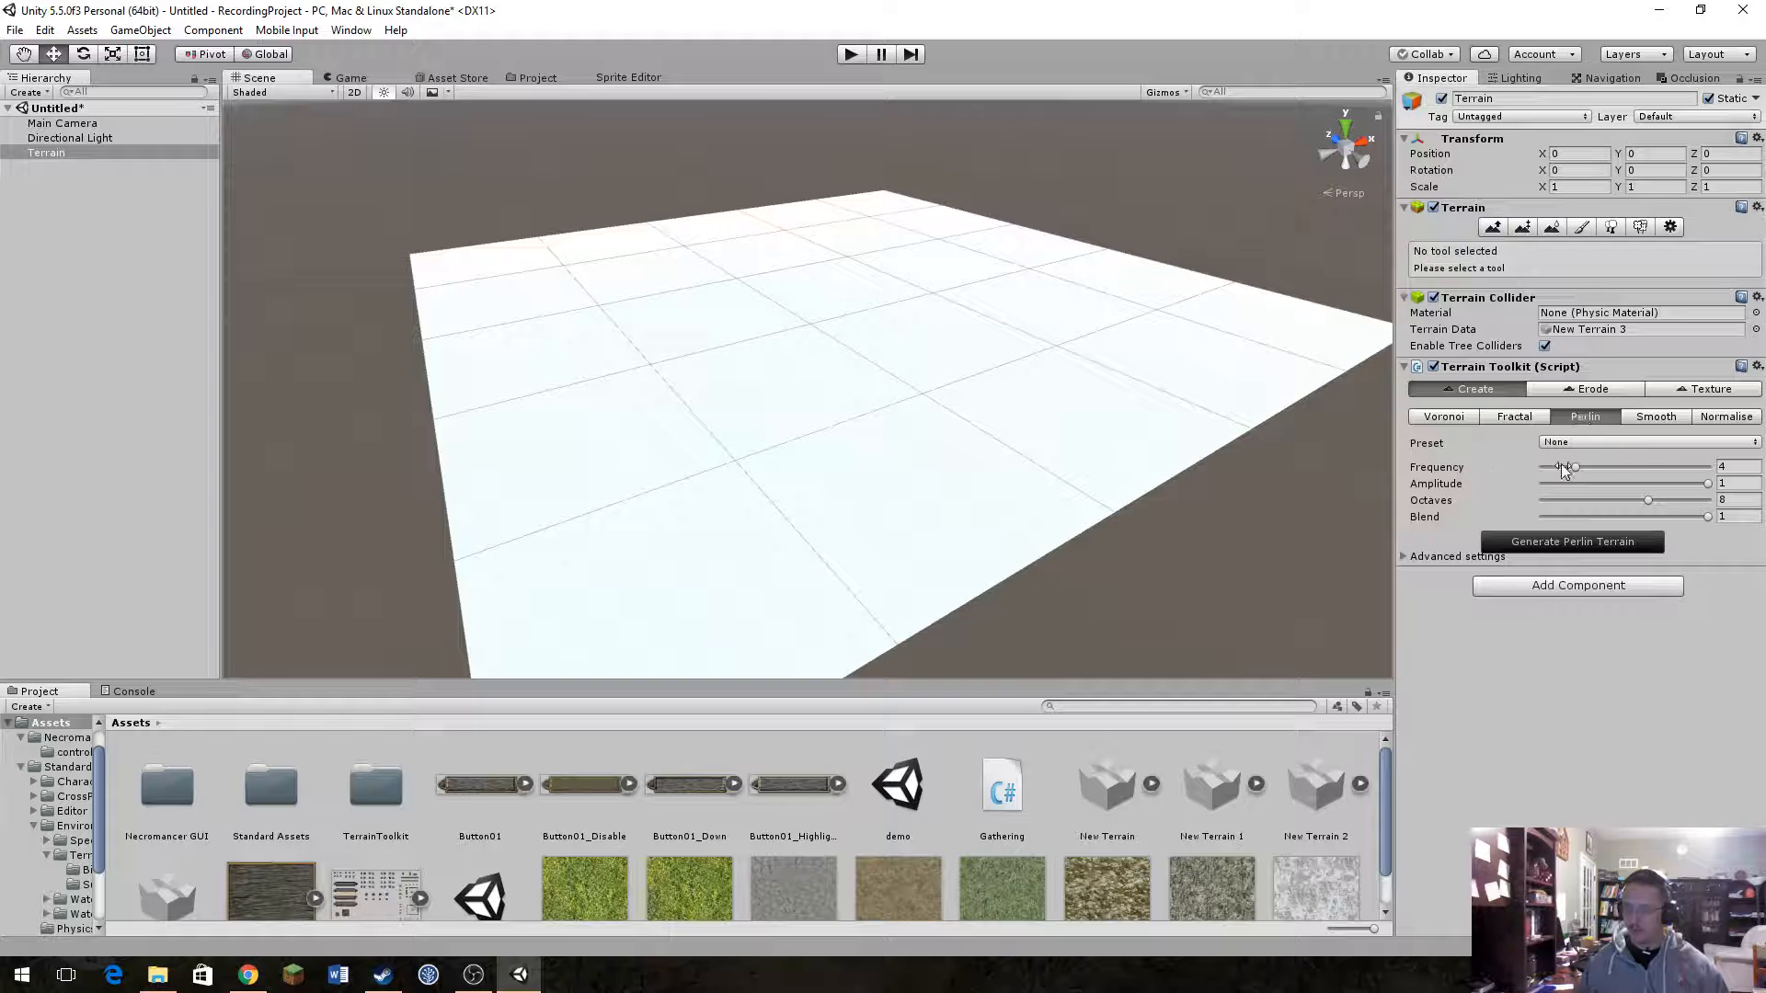
{"action": "left_click", "coordinate": [1610, 444]}
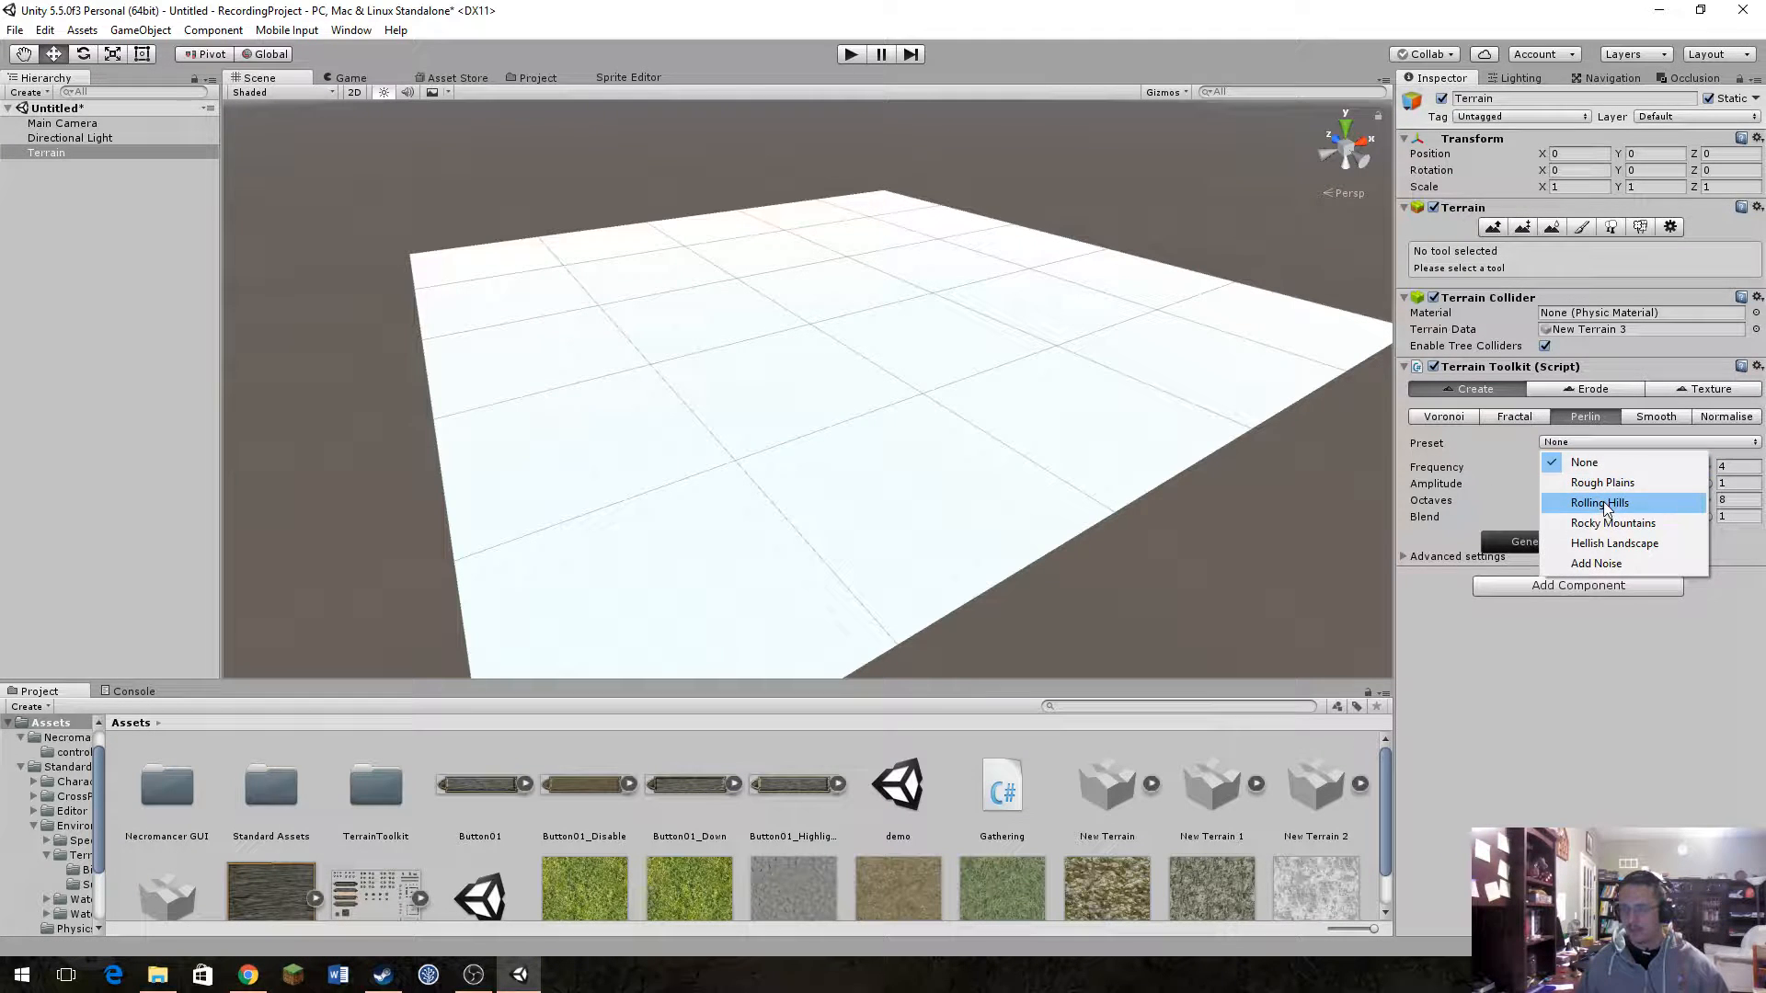
{"action": "left_click", "coordinate": [1605, 503]}
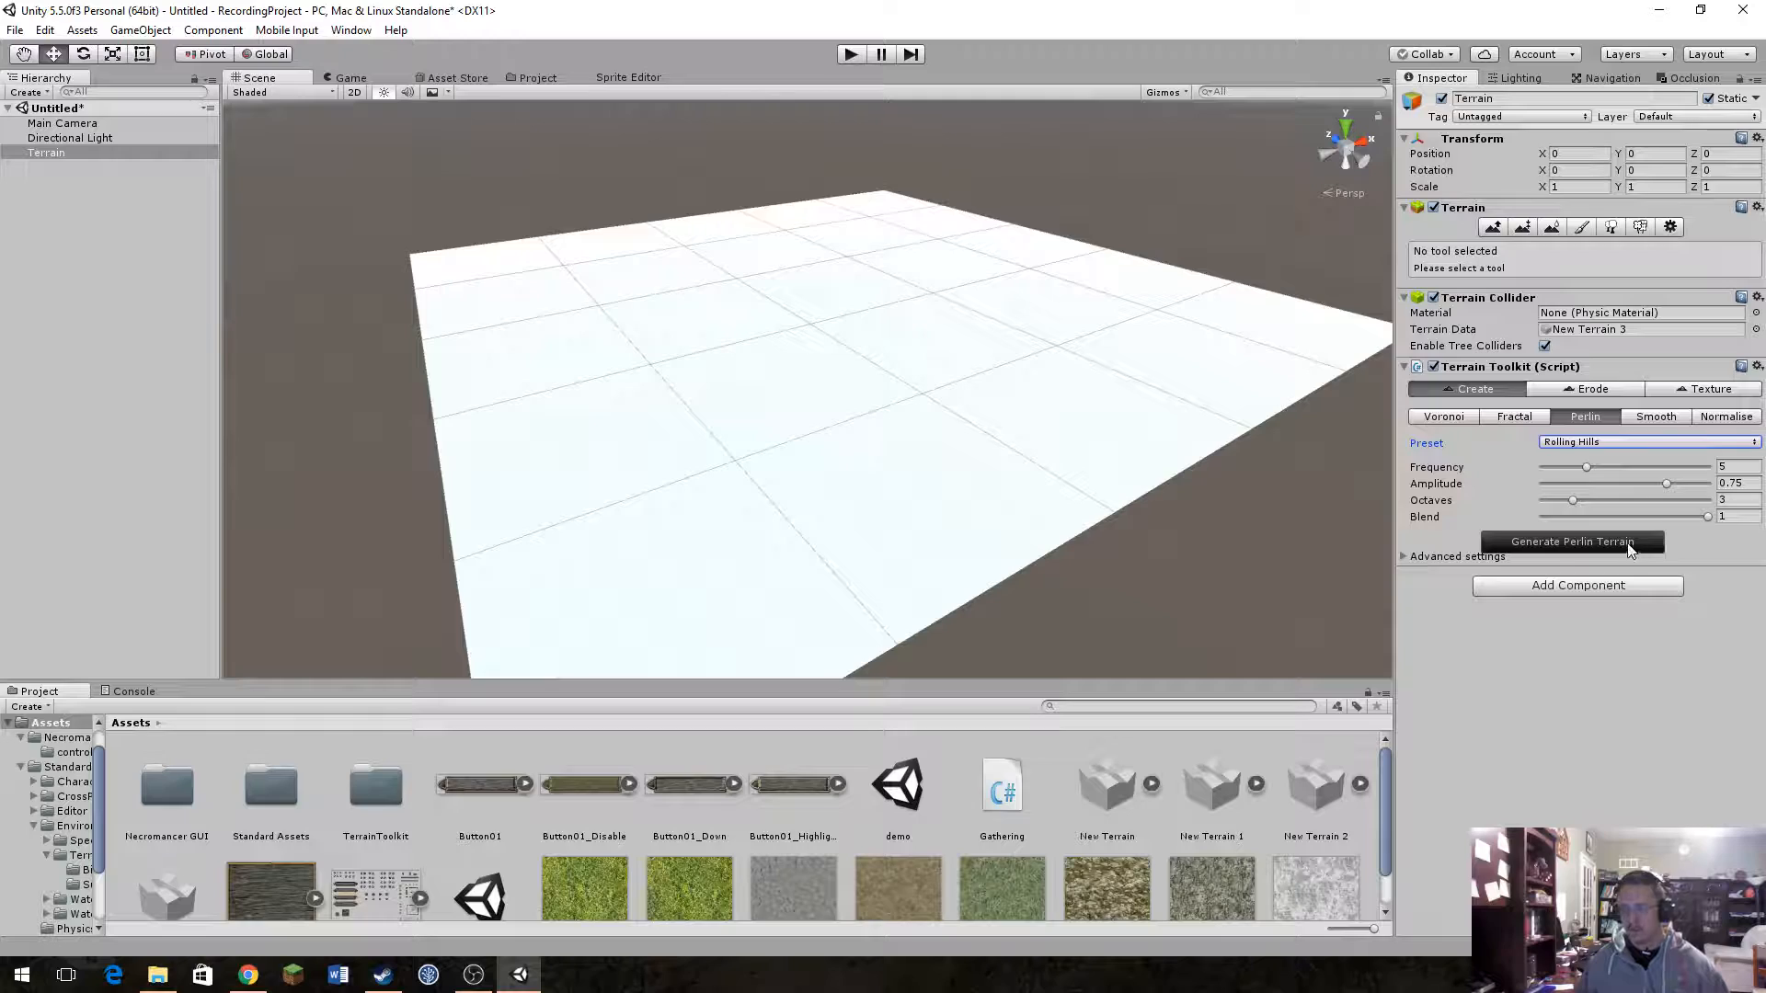
{"action": "left_click", "coordinate": [1630, 545]}
{"action": "left_click_drag", "start_coordinate": [1238, 493], "coordinate": [1620, 417], "text": "alt"}
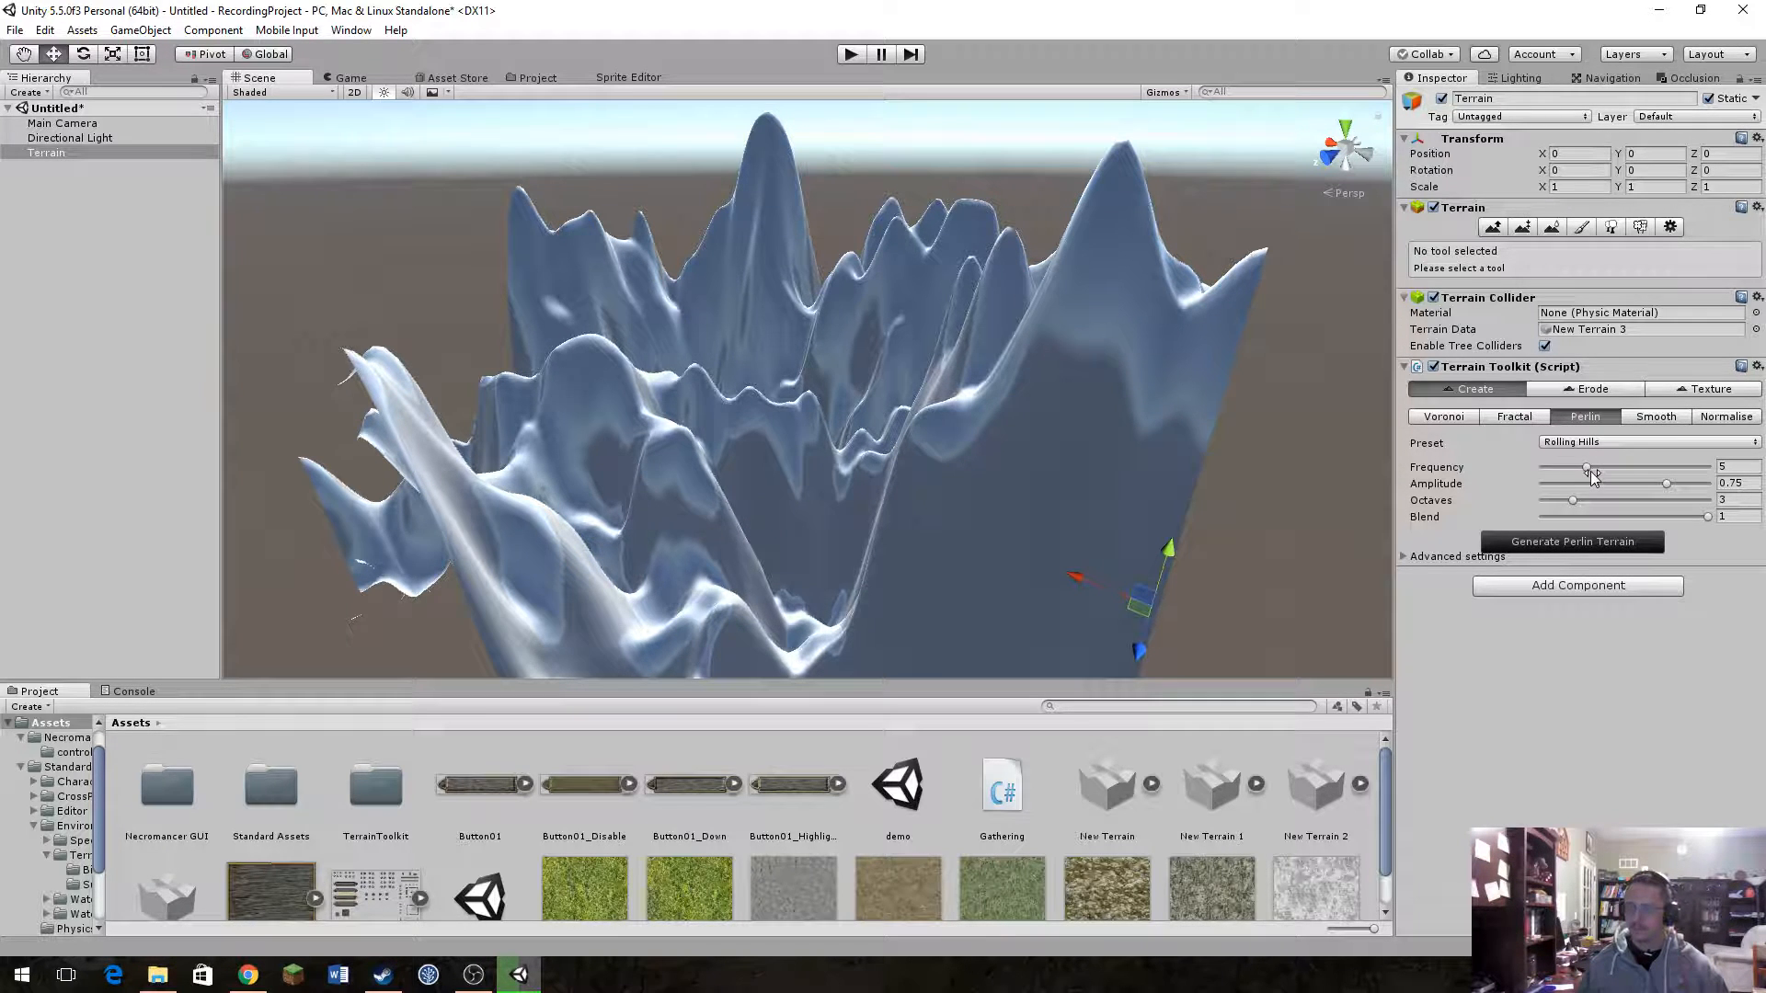
Step: Lower the Perlin Amplitude to about 0.222 and regenerate the terrain
{"action": "left_click_drag", "start_coordinate": [1667, 484], "coordinate": [1579, 499]}
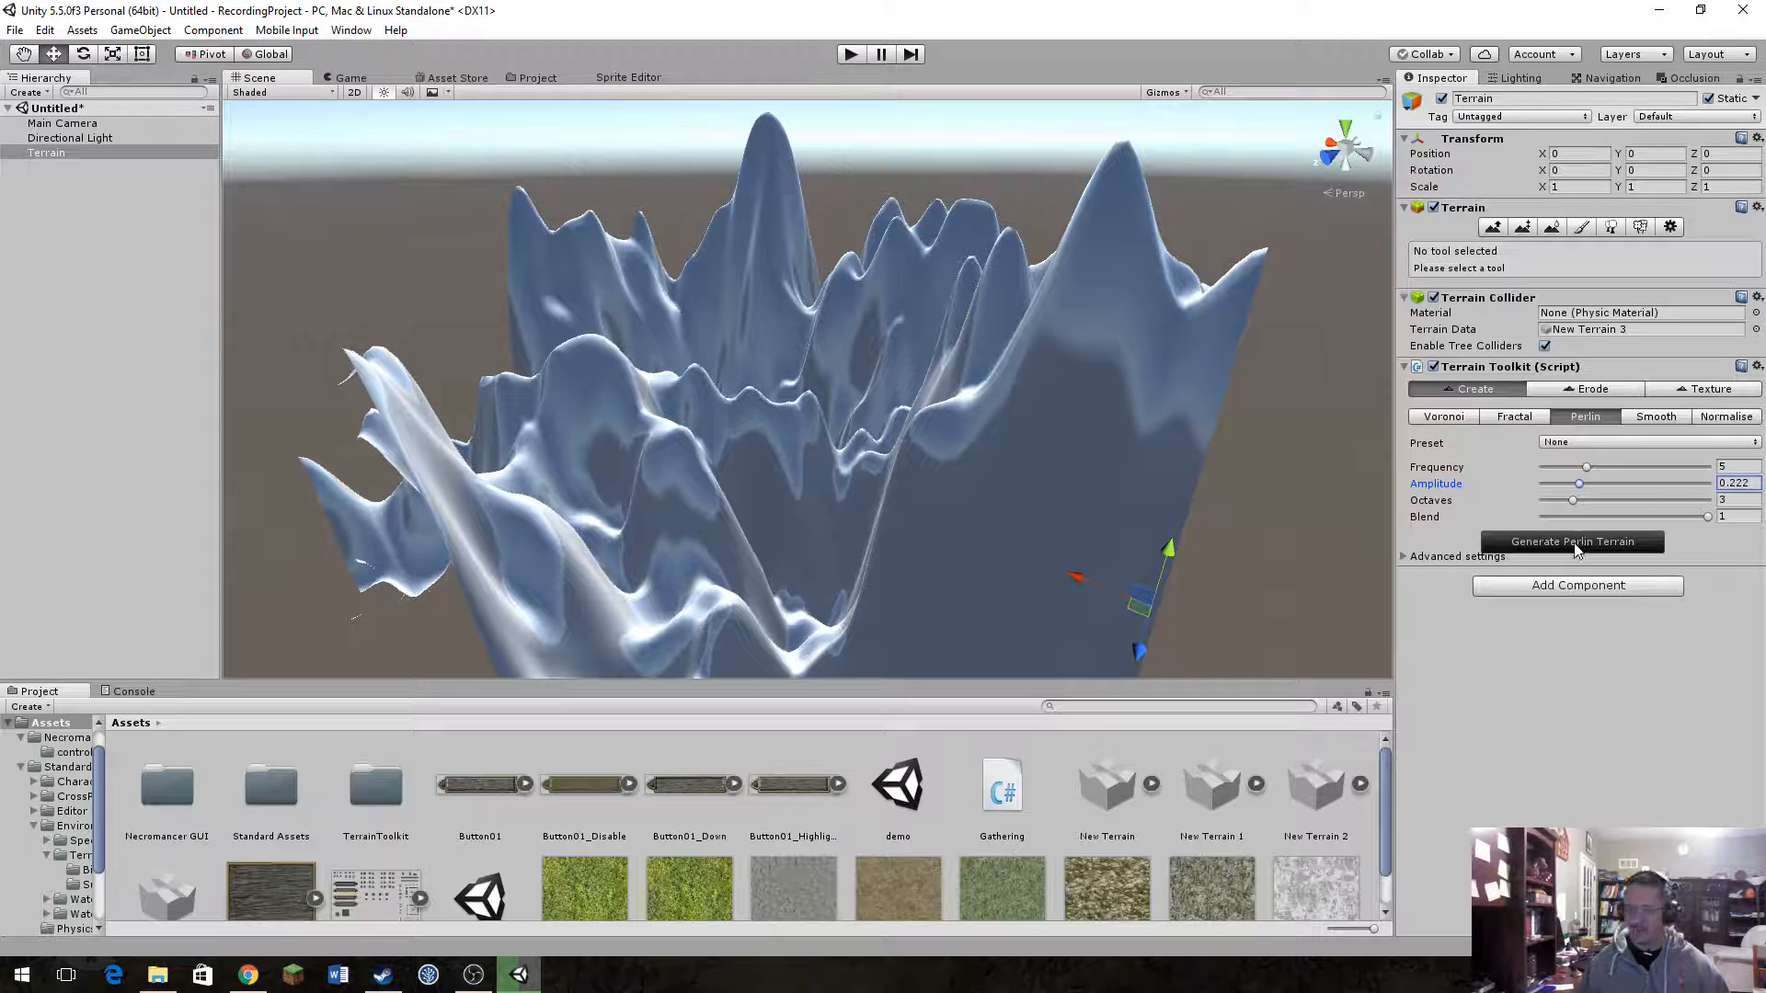
{"action": "left_click", "coordinate": [1575, 543]}
{"action": "right_click_drag", "start_coordinate": [1037, 333], "coordinate": [930, 402]}
{"action": "key", "text": "w"}
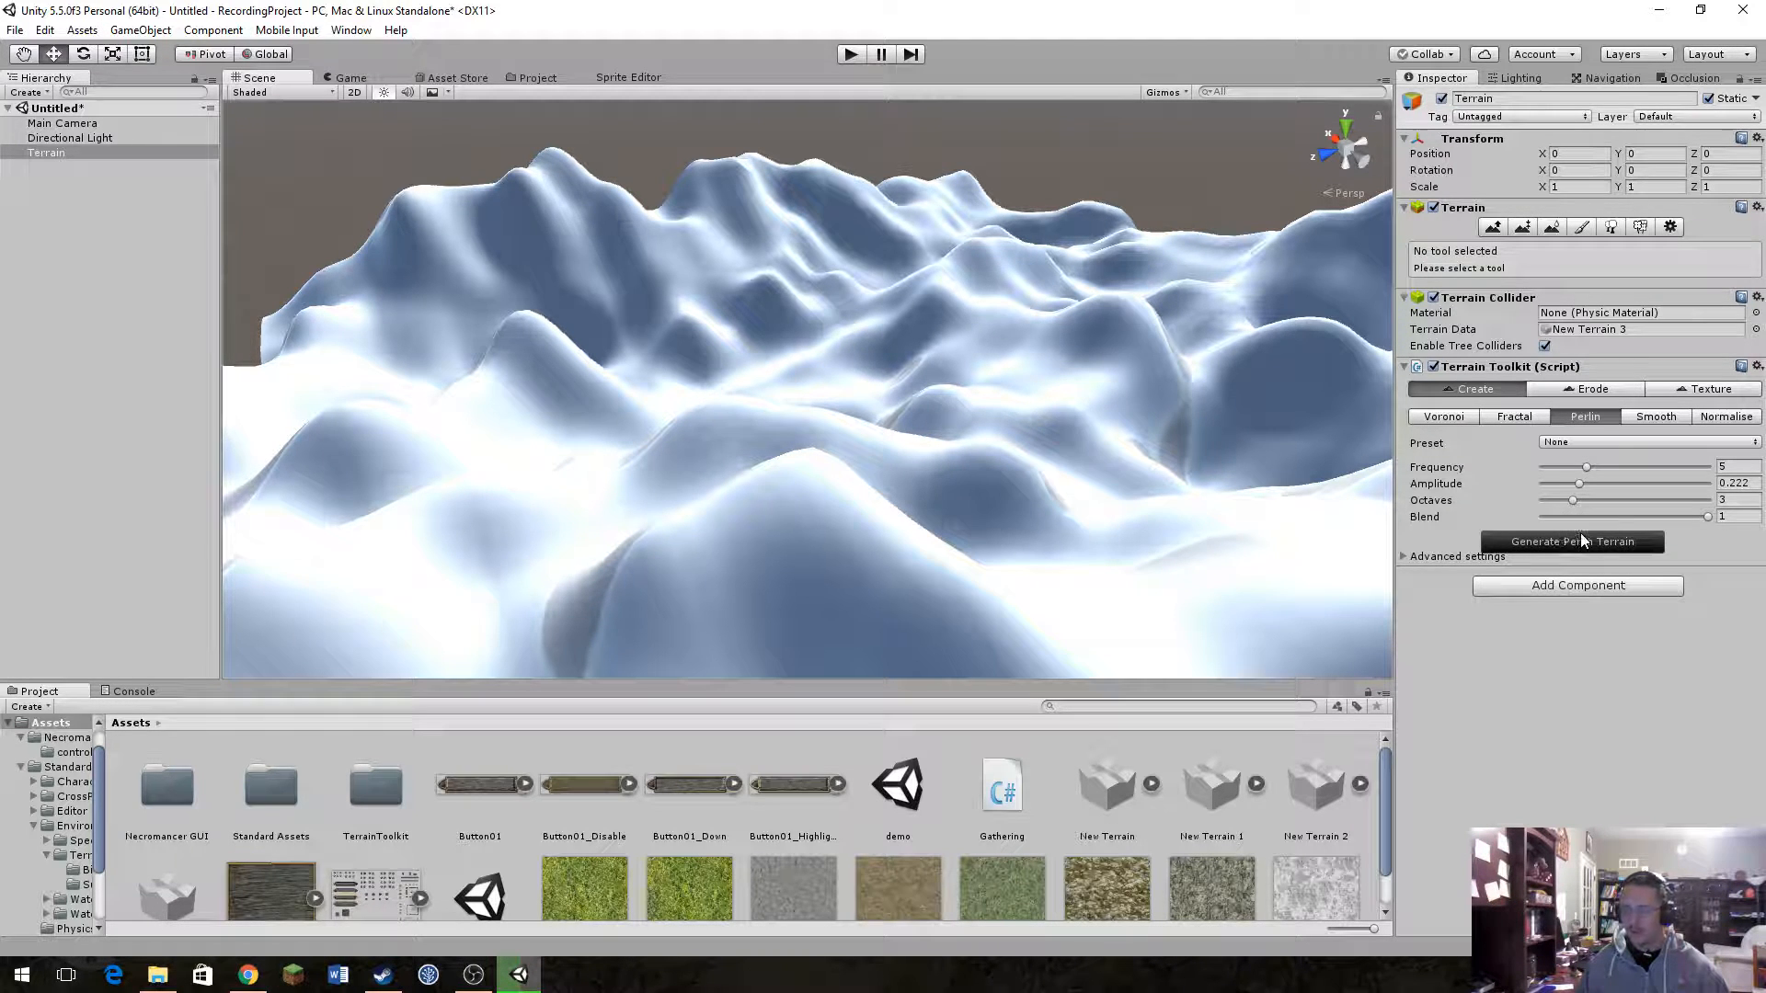
Step: Set the Perlin Octaves to 6 and regenerate the terrain
{"action": "left_click_drag", "start_coordinate": [1241, 434], "coordinate": [1299, 414], "text": "alt"}
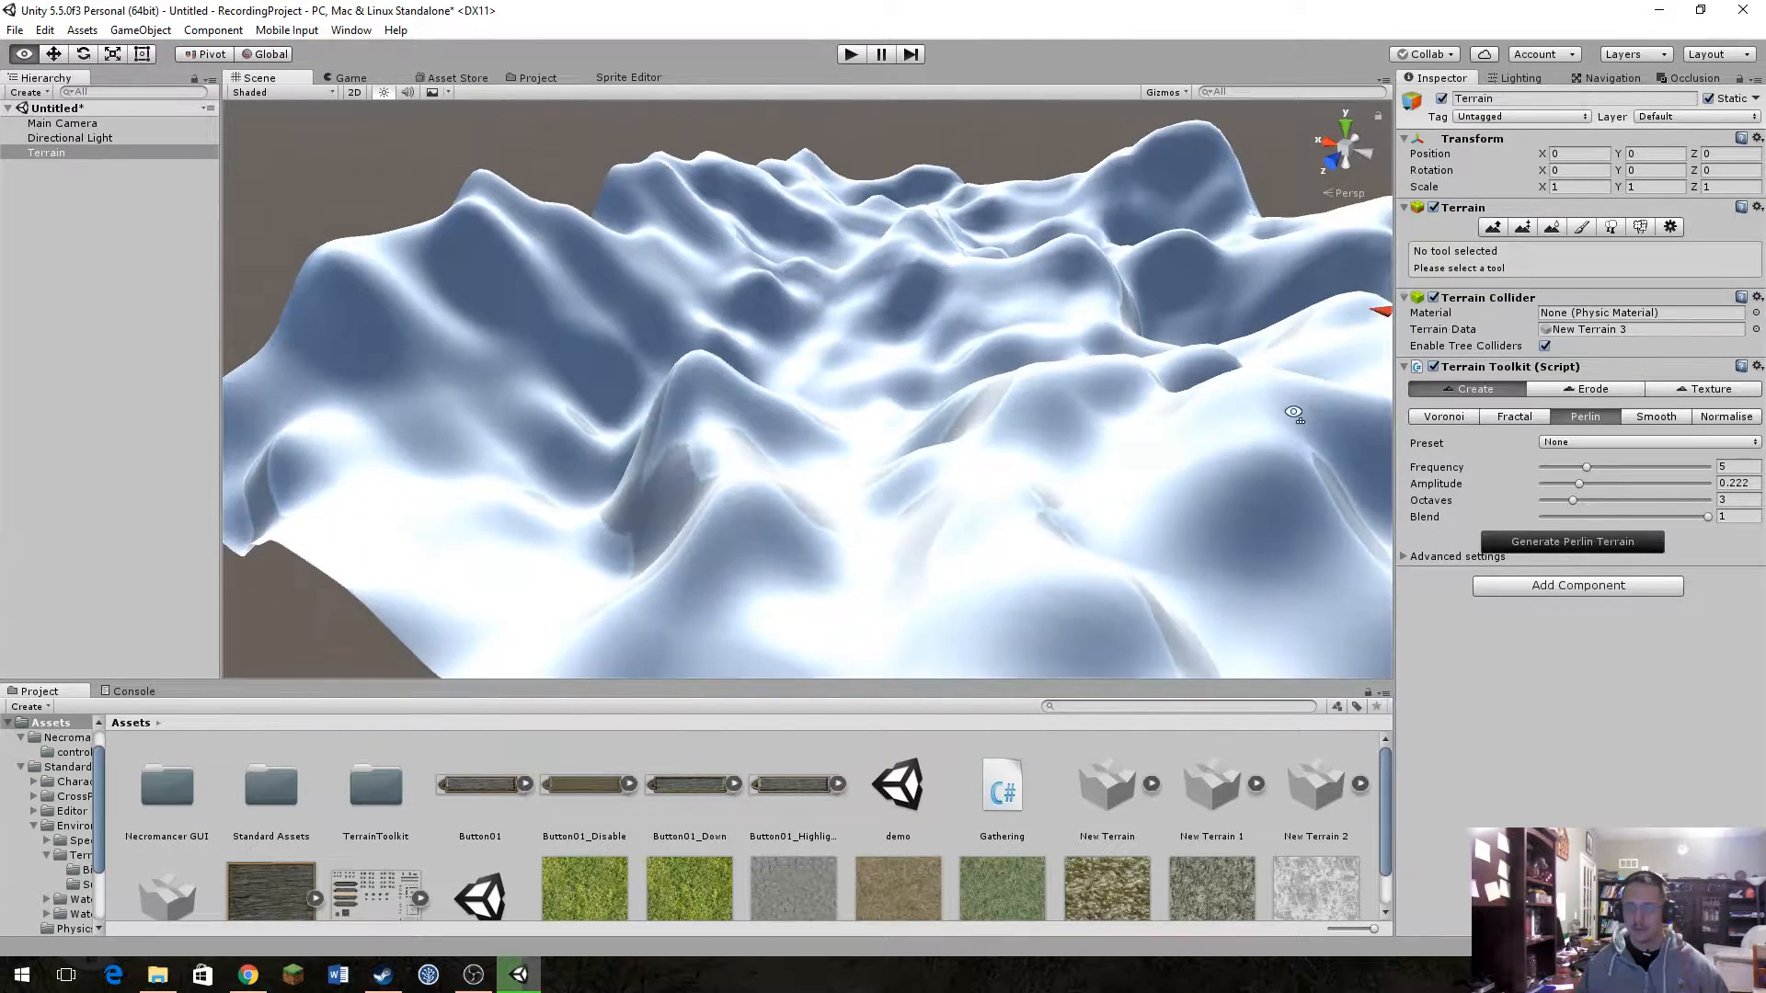
{"action": "left_click_drag", "start_coordinate": [1570, 500], "coordinate": [1617, 502]}
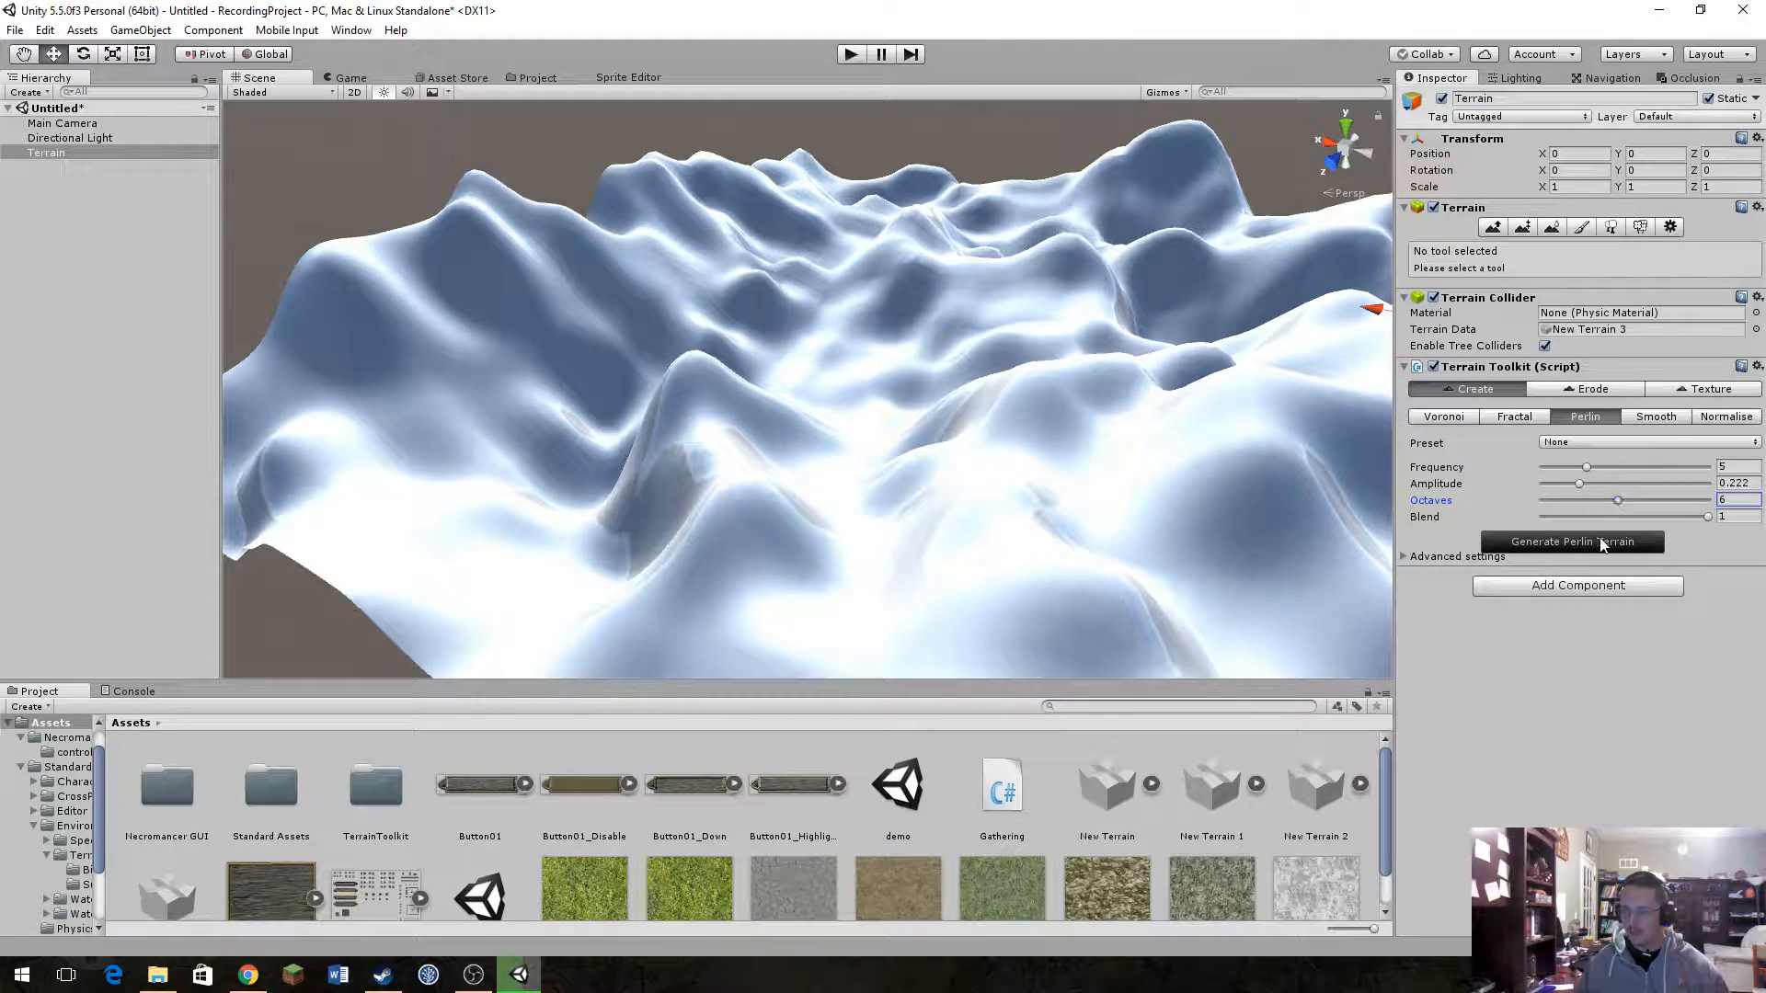
{"action": "left_click", "coordinate": [1601, 542]}
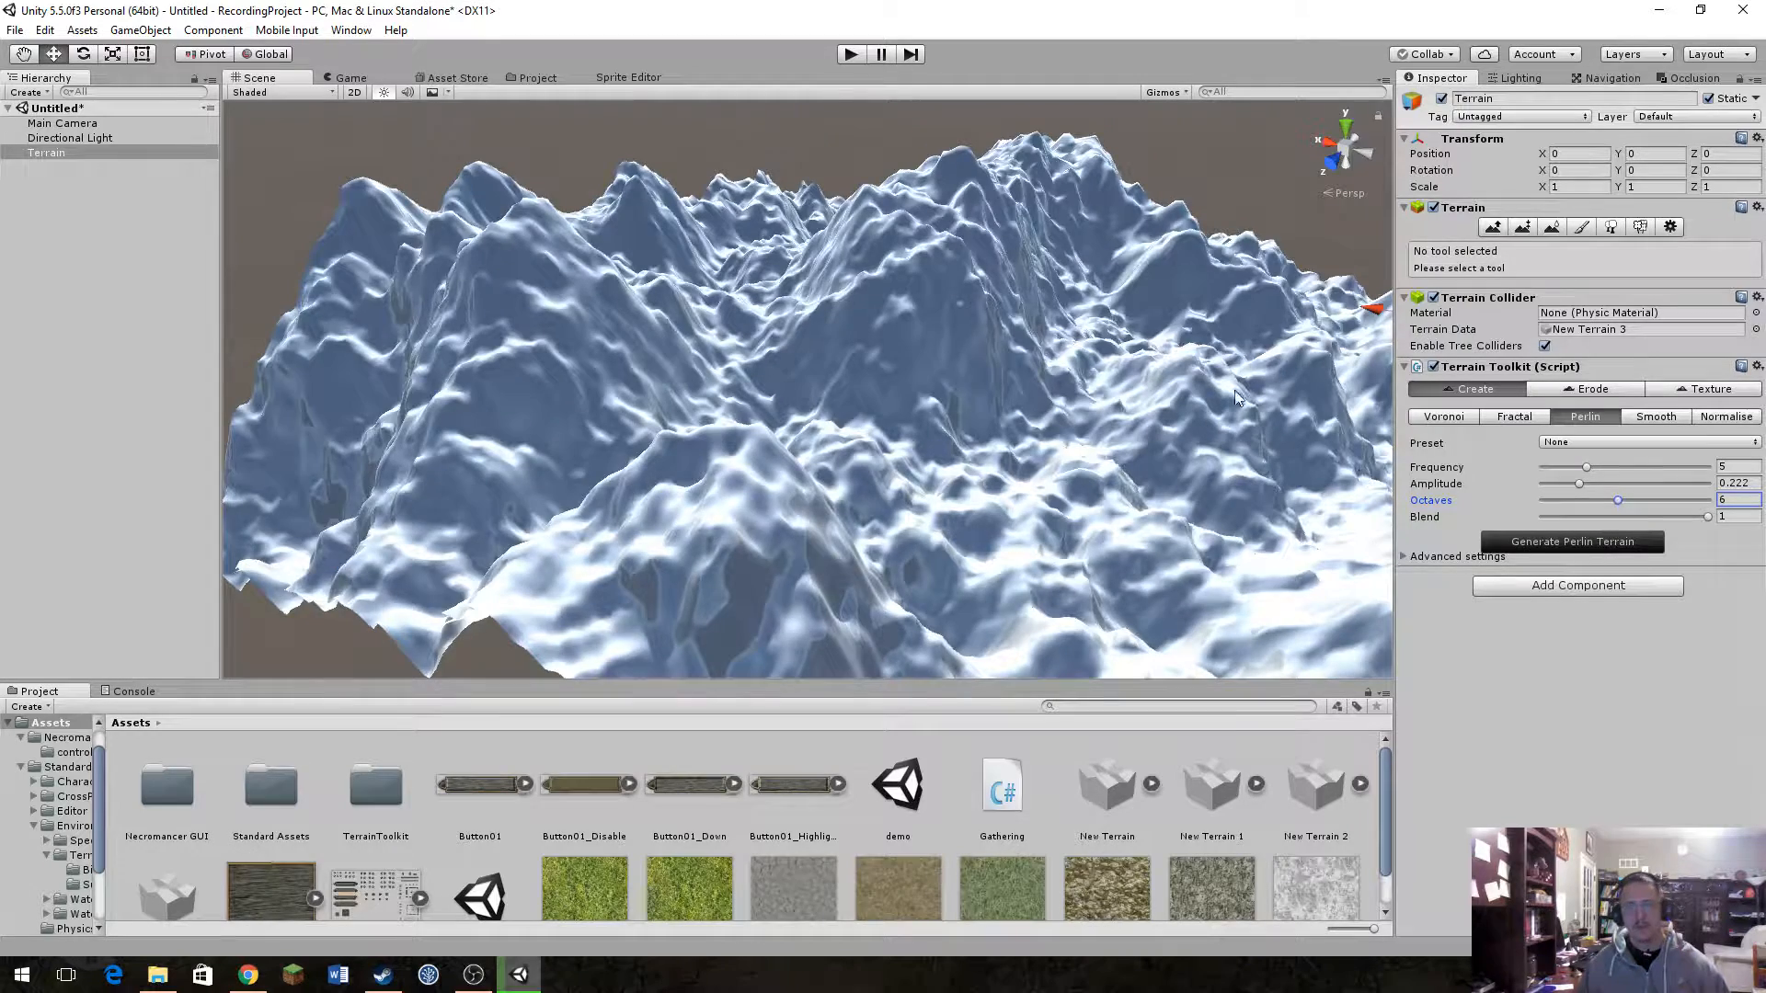
Step: Set the Perlin Octaves back to 3 and regenerate the terrain
{"action": "left_click_drag", "start_coordinate": [1235, 390], "coordinate": [1306, 401], "text": "alt"}
{"action": "left_click_drag", "start_coordinate": [1616, 513], "coordinate": [1569, 514]}
{"action": "left_click", "coordinate": [1564, 543]}
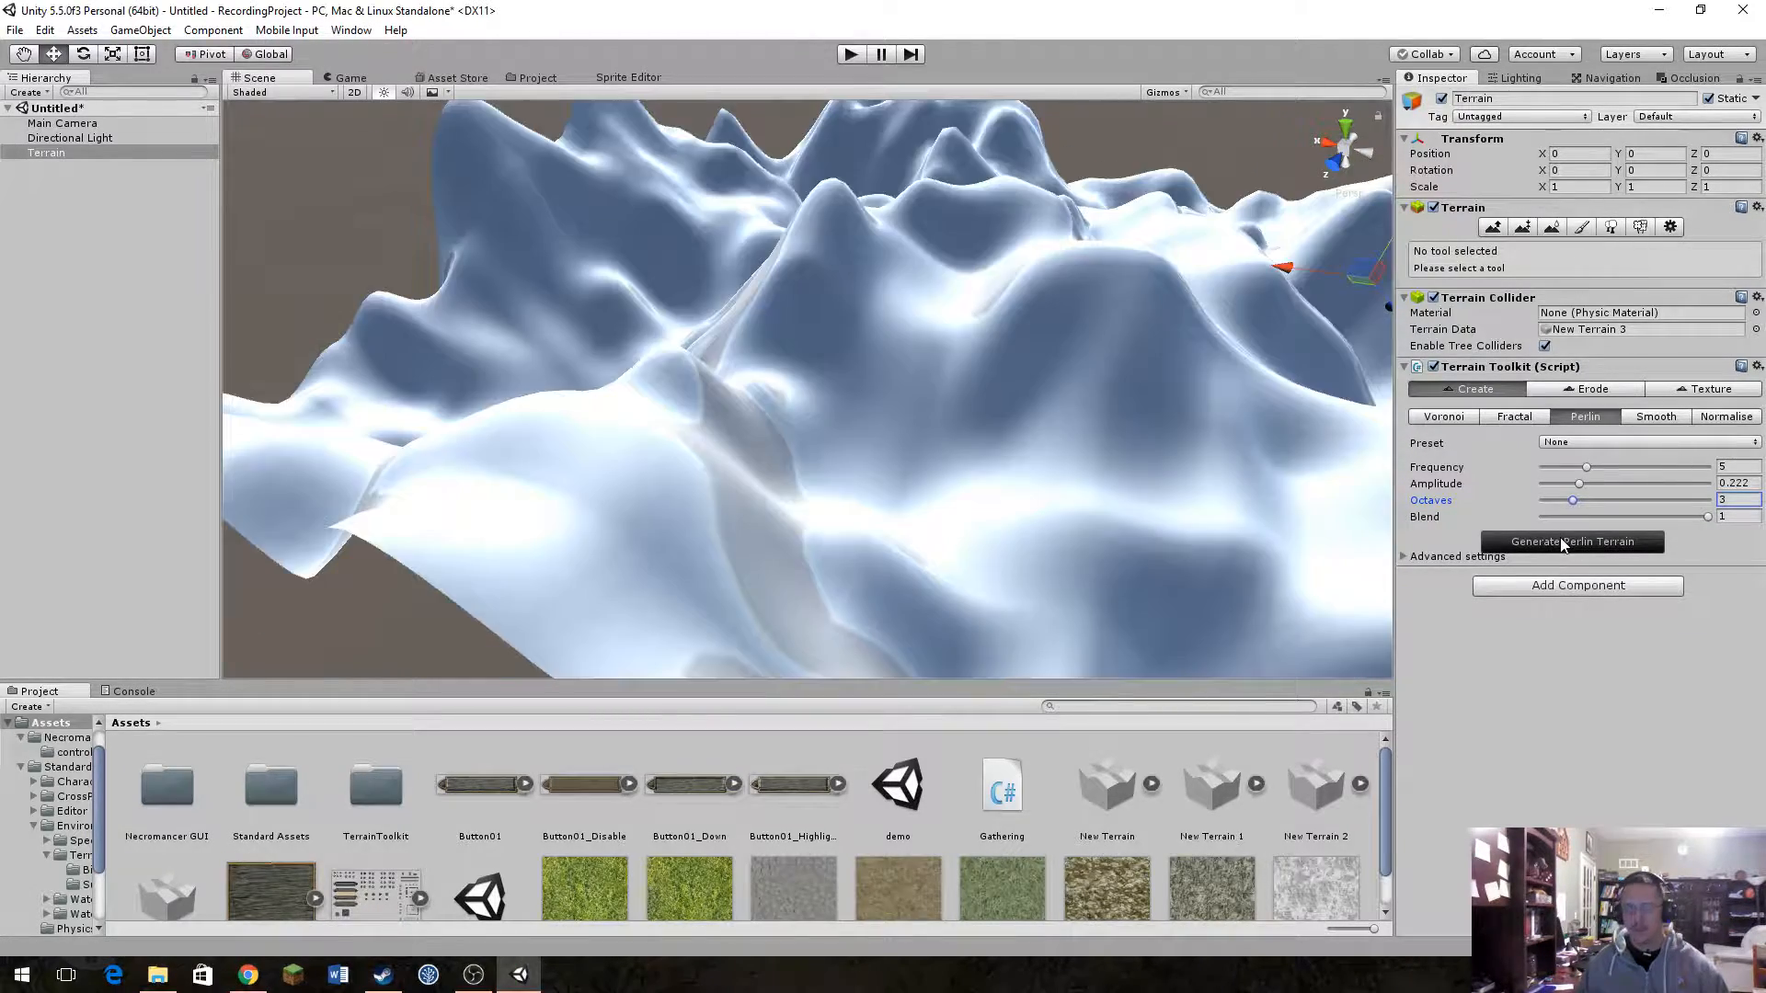
Step: Reduce the Perlin Octaves to 2 and regenerate the terrain
{"action": "left_click_drag", "start_coordinate": [1095, 423], "coordinate": [1216, 395], "text": "alt"}
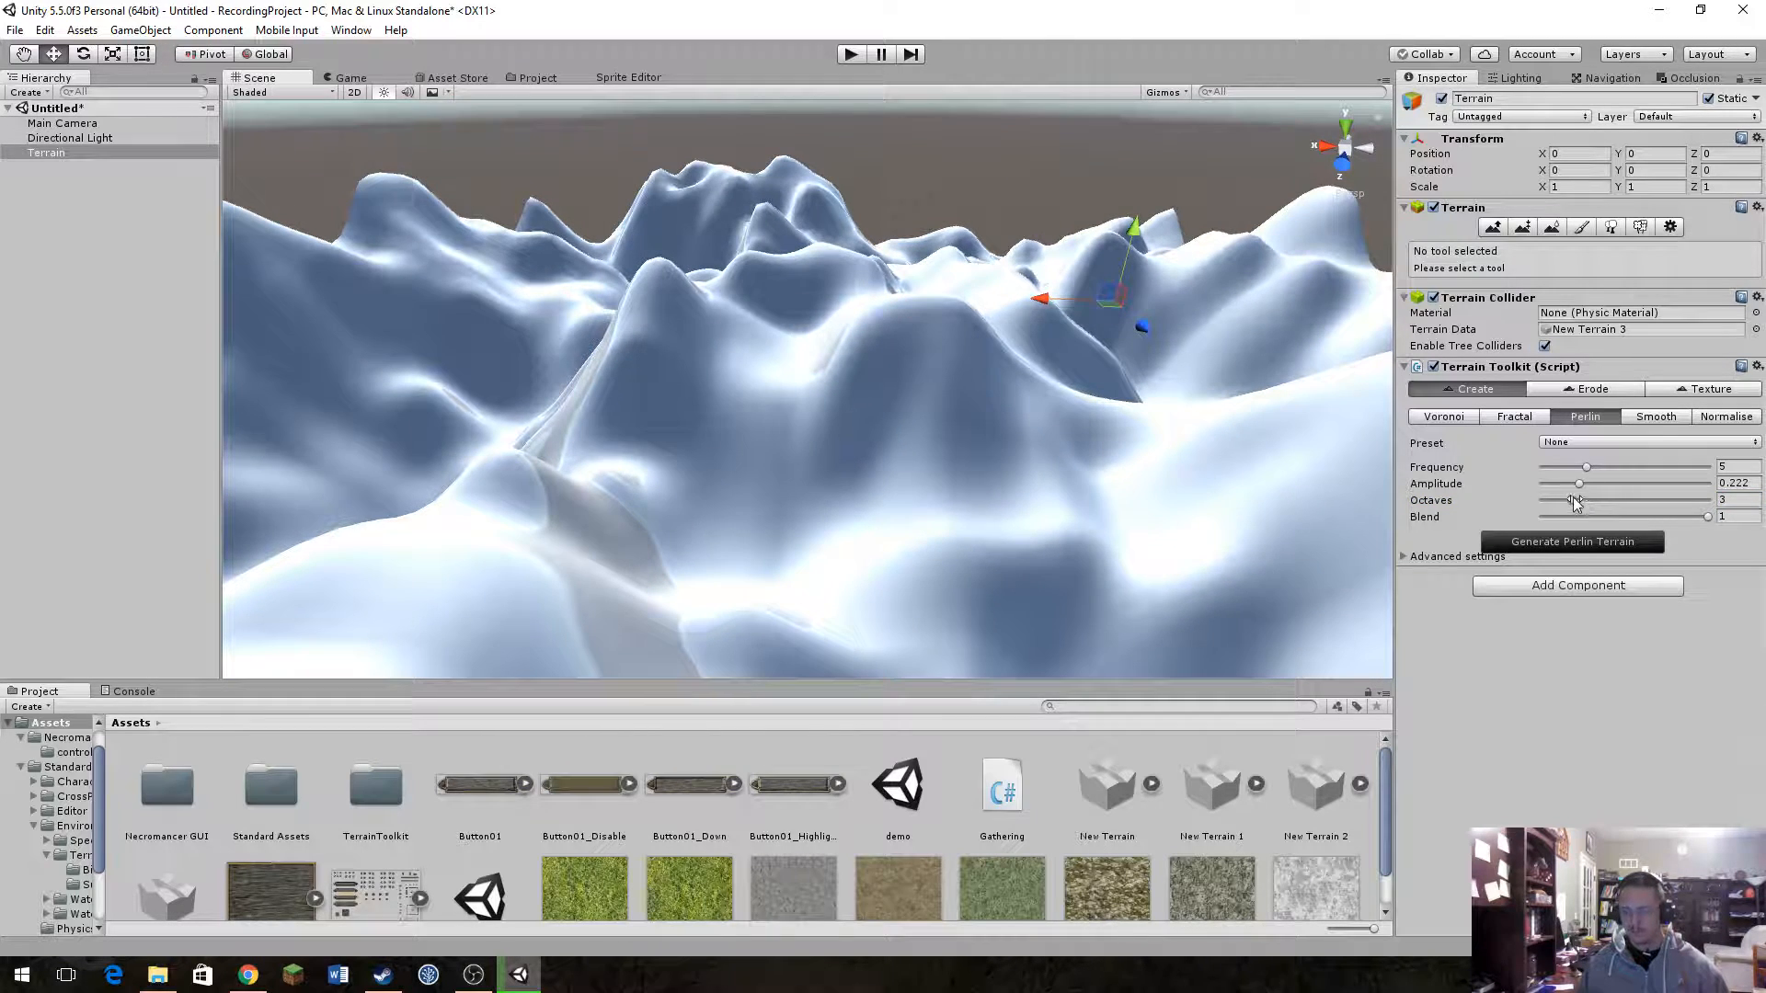
{"action": "left_click_drag", "start_coordinate": [1573, 501], "coordinate": [1567, 505]}
{"action": "left_click", "coordinate": [1579, 542]}
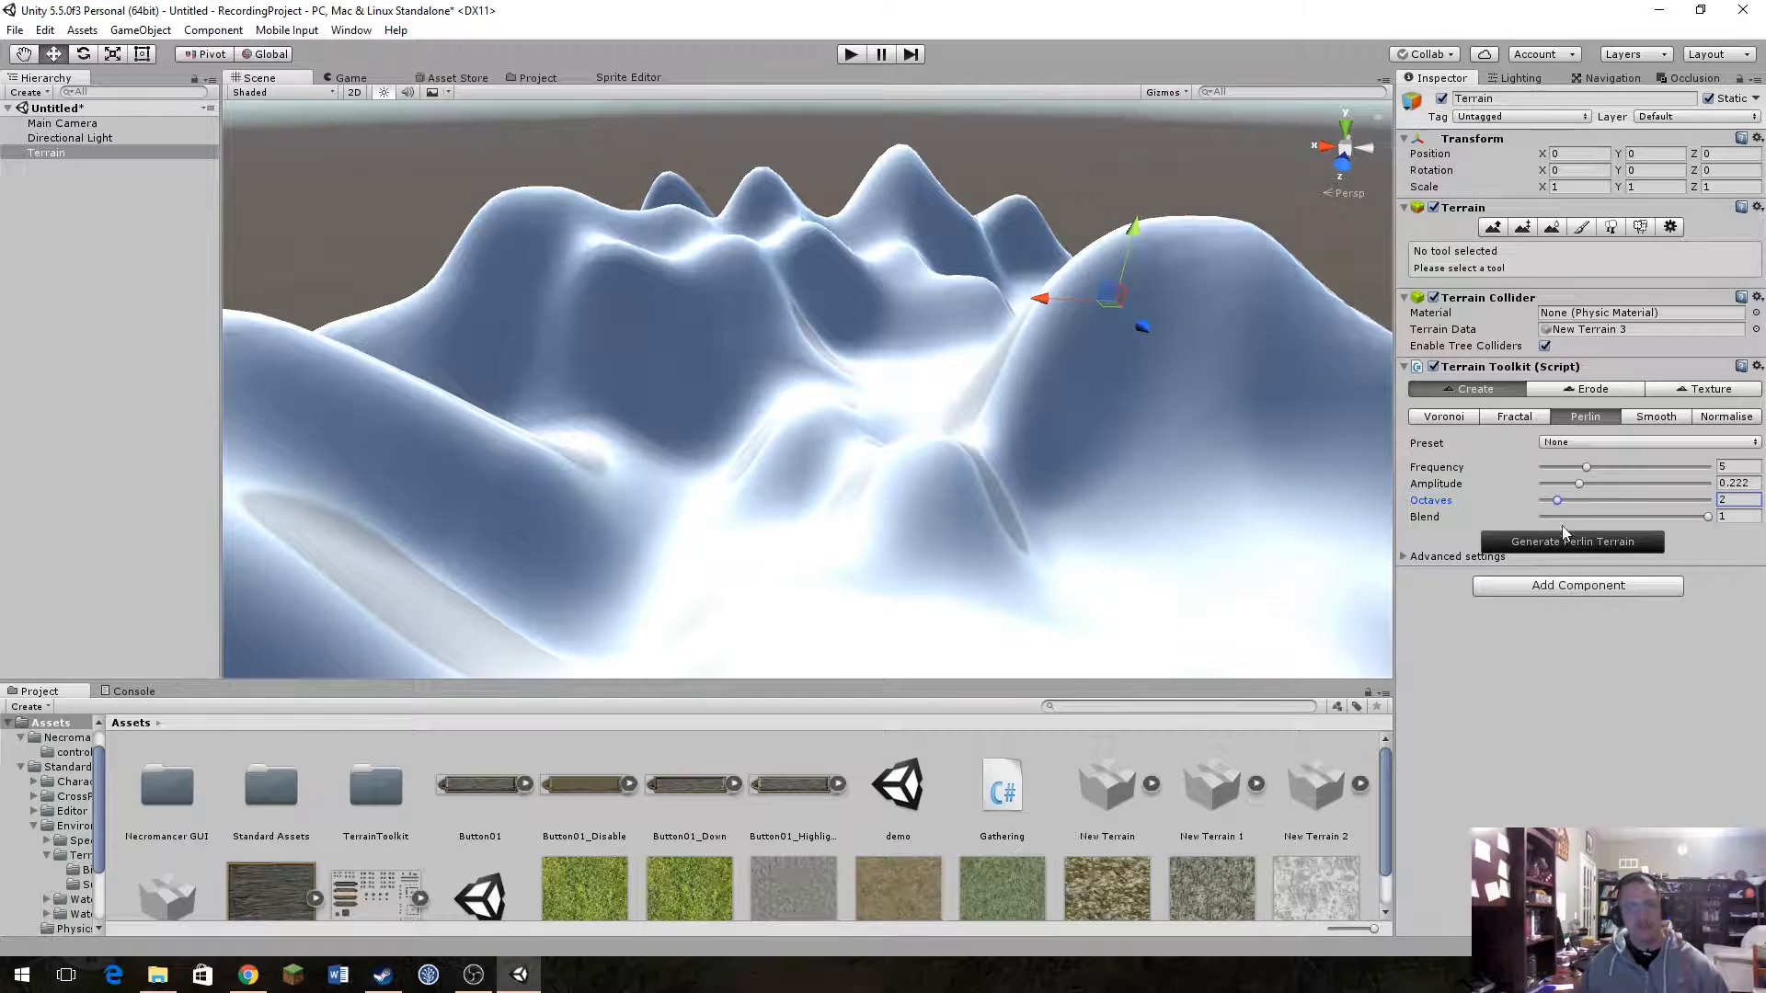
Step: Regenerate the Perlin terrain with Octaves at 3, and again with Amplitude lowered to about 0.094
{"action": "right_click_drag", "start_coordinate": [1249, 358], "coordinate": [1120, 342]}
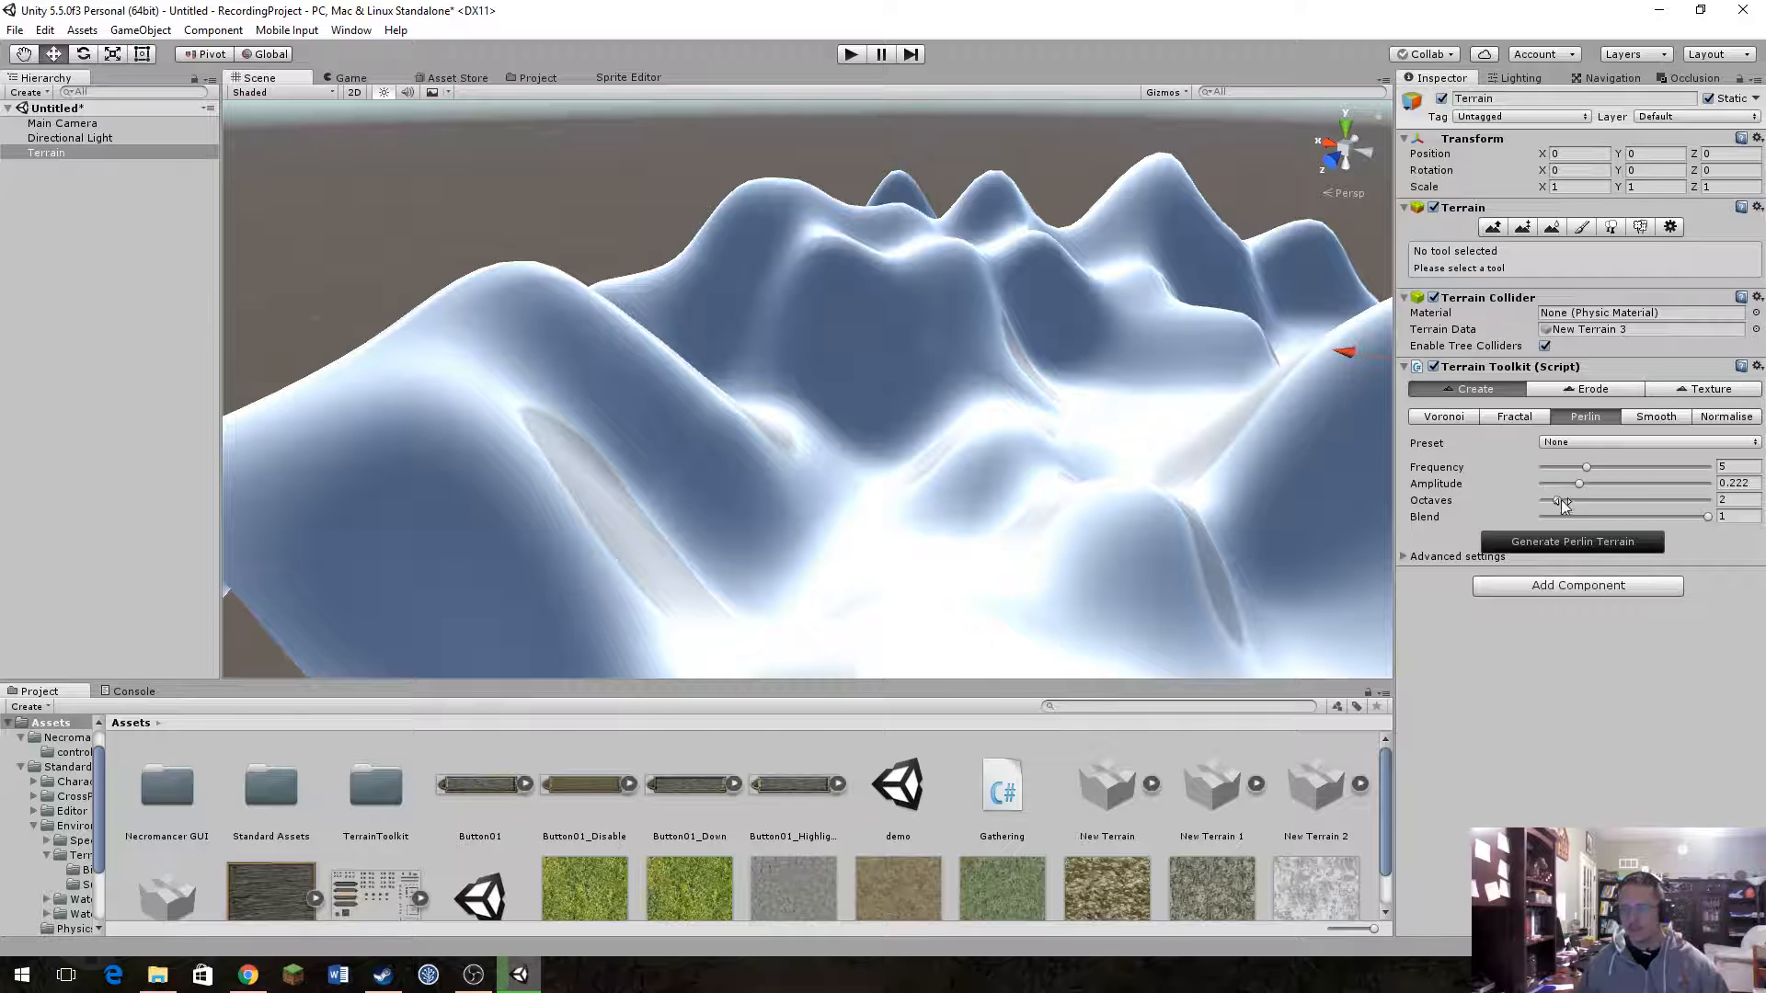
{"action": "left_click", "coordinate": [1564, 504]}
{"action": "left_click", "coordinate": [1576, 544]}
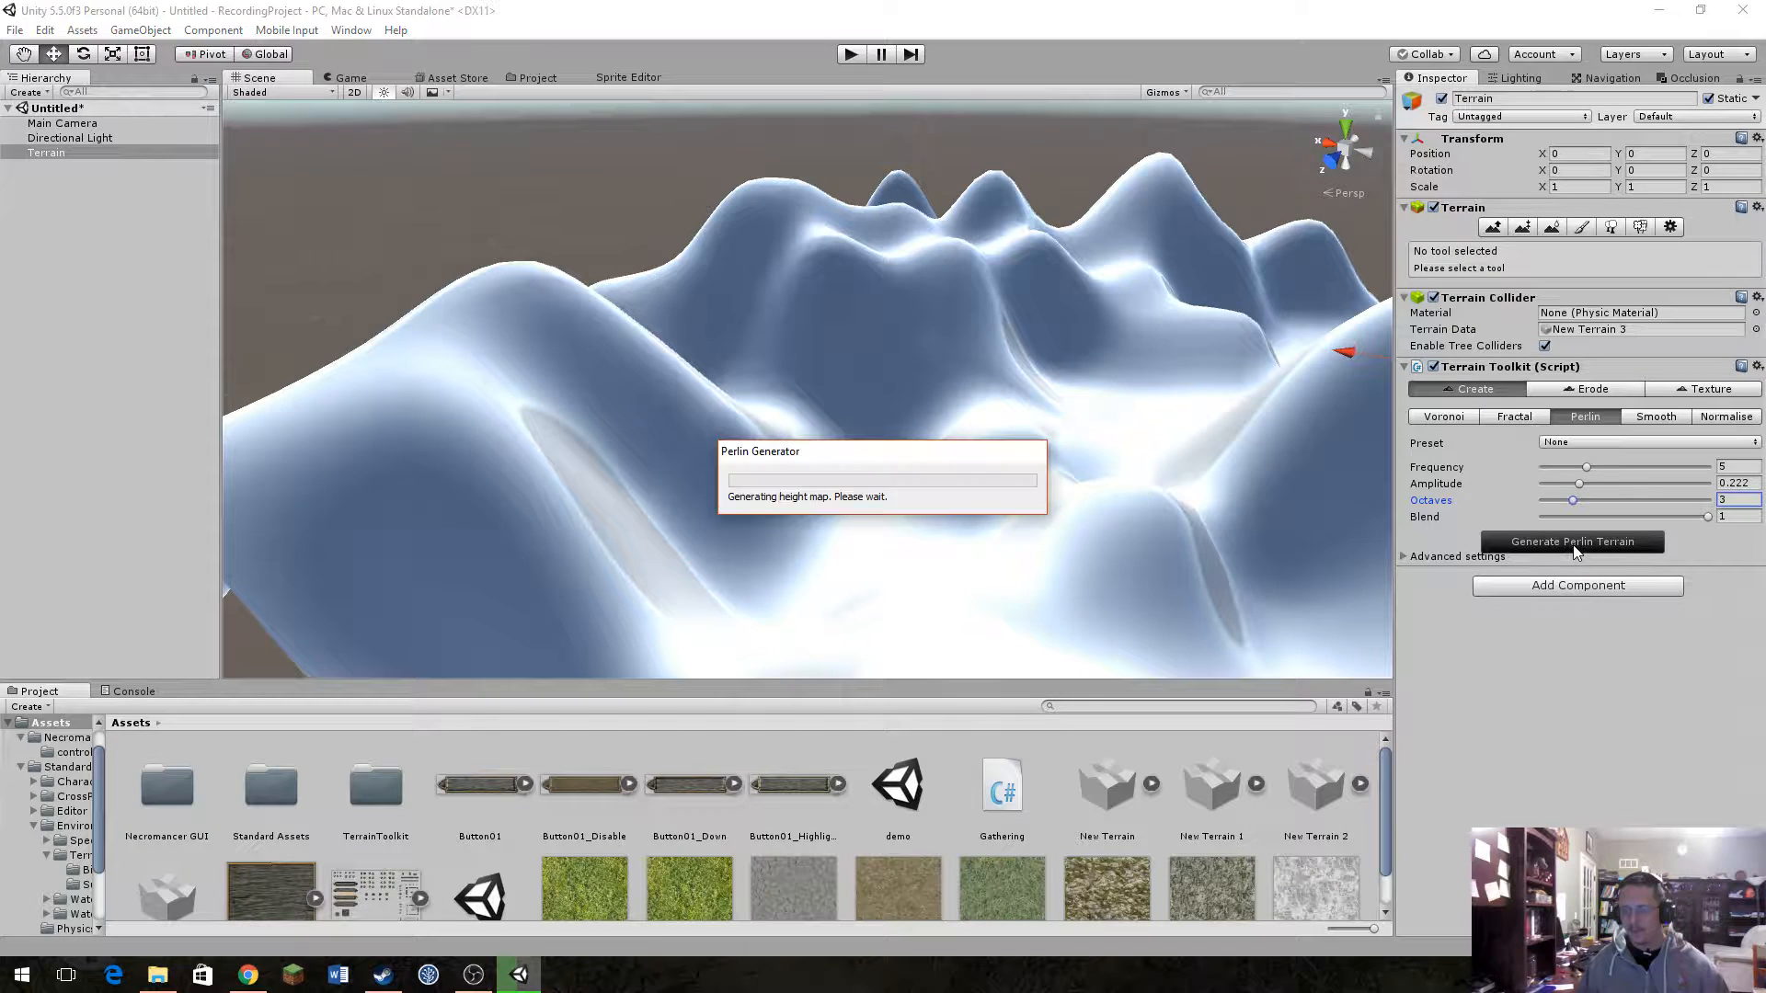
{"action": "left_click_drag", "start_coordinate": [1575, 487], "coordinate": [1559, 486]}
{"action": "left_click", "coordinate": [1571, 544]}
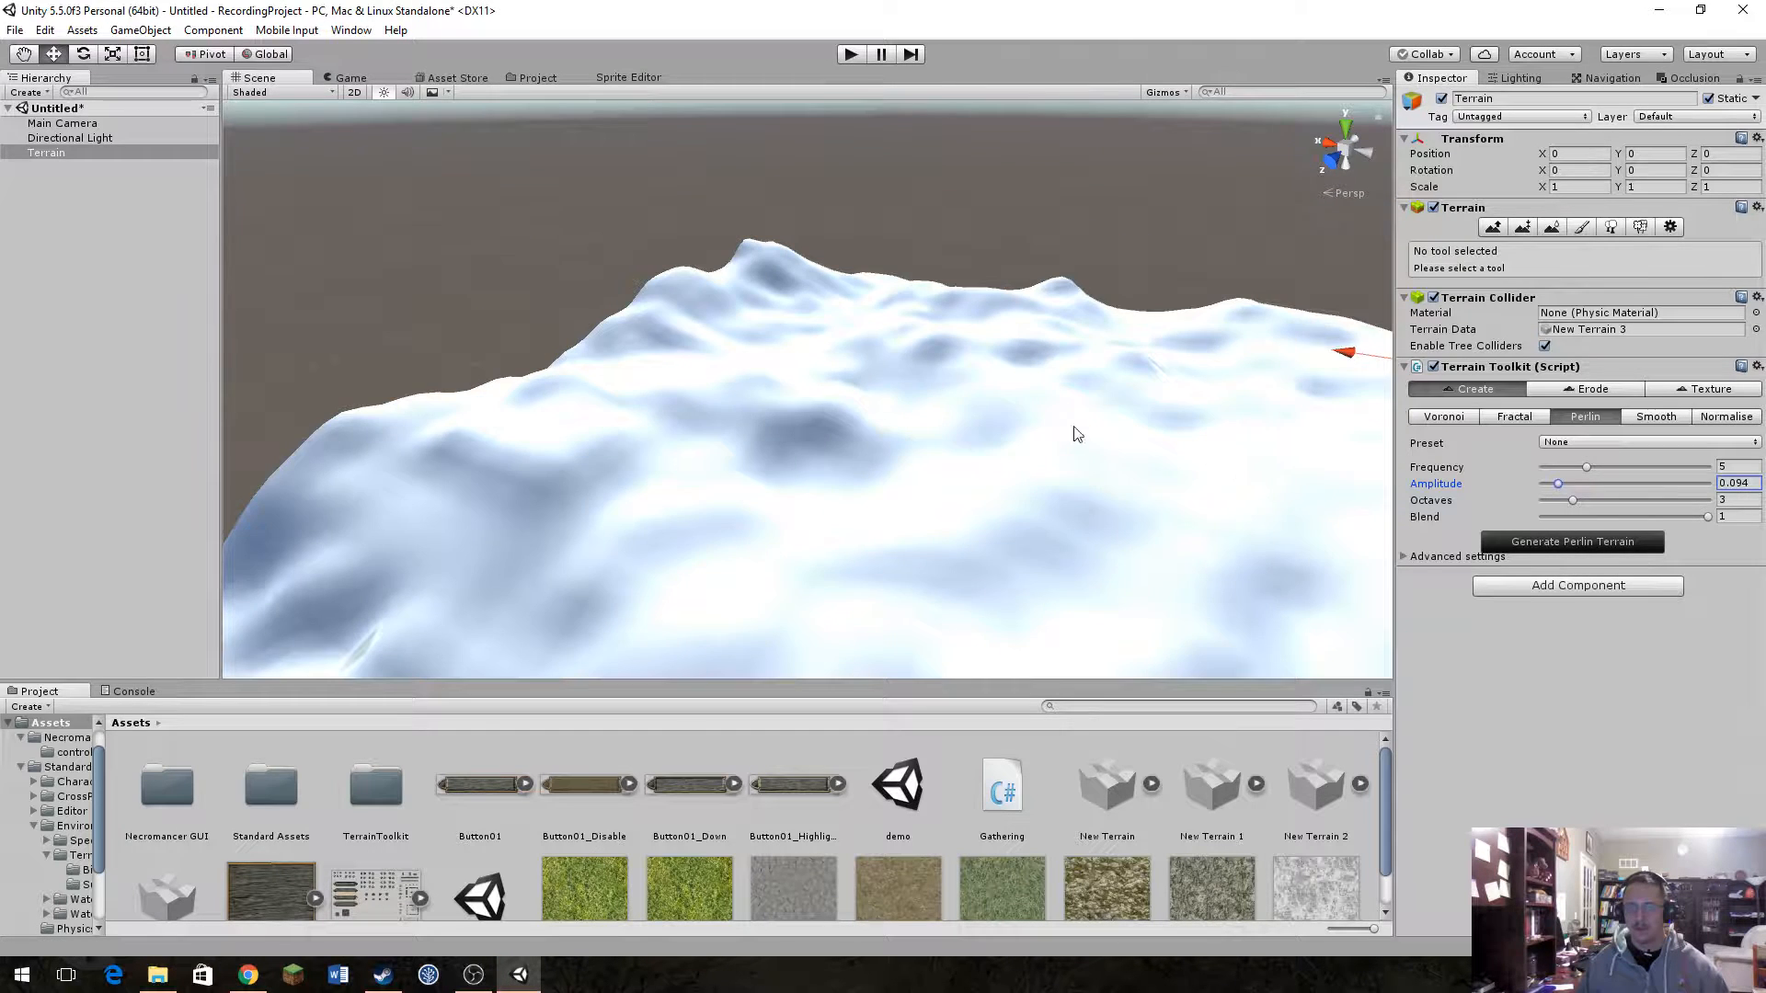
Step: Raise the Perlin Amplitude to about 0.105 and regenerate the terrain
{"action": "left_click_drag", "start_coordinate": [1073, 430], "coordinate": [1131, 431], "text": "alt"}
{"action": "left_click_drag", "start_coordinate": [1553, 481], "coordinate": [1557, 479]}
{"action": "left_click", "coordinate": [1603, 549]}
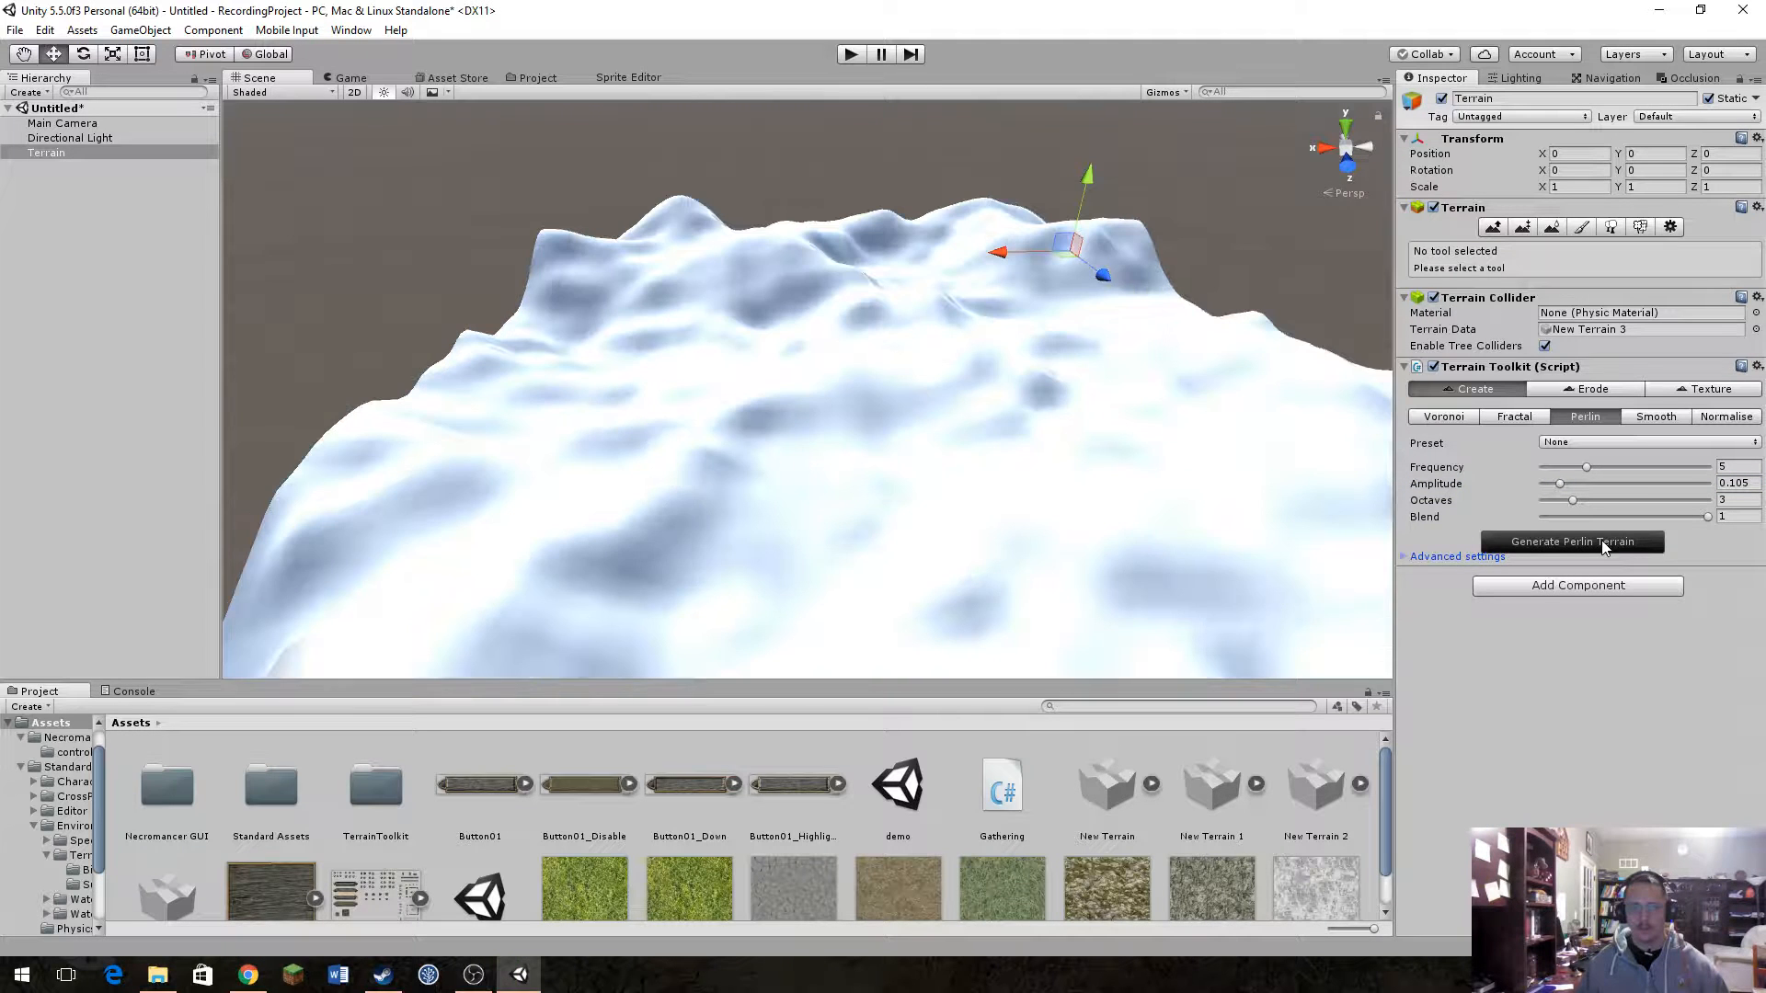
Step: Set the Perlin Amplitude to 0.12 and regenerate the terrain
{"action": "left_click", "coordinate": [1739, 483]}
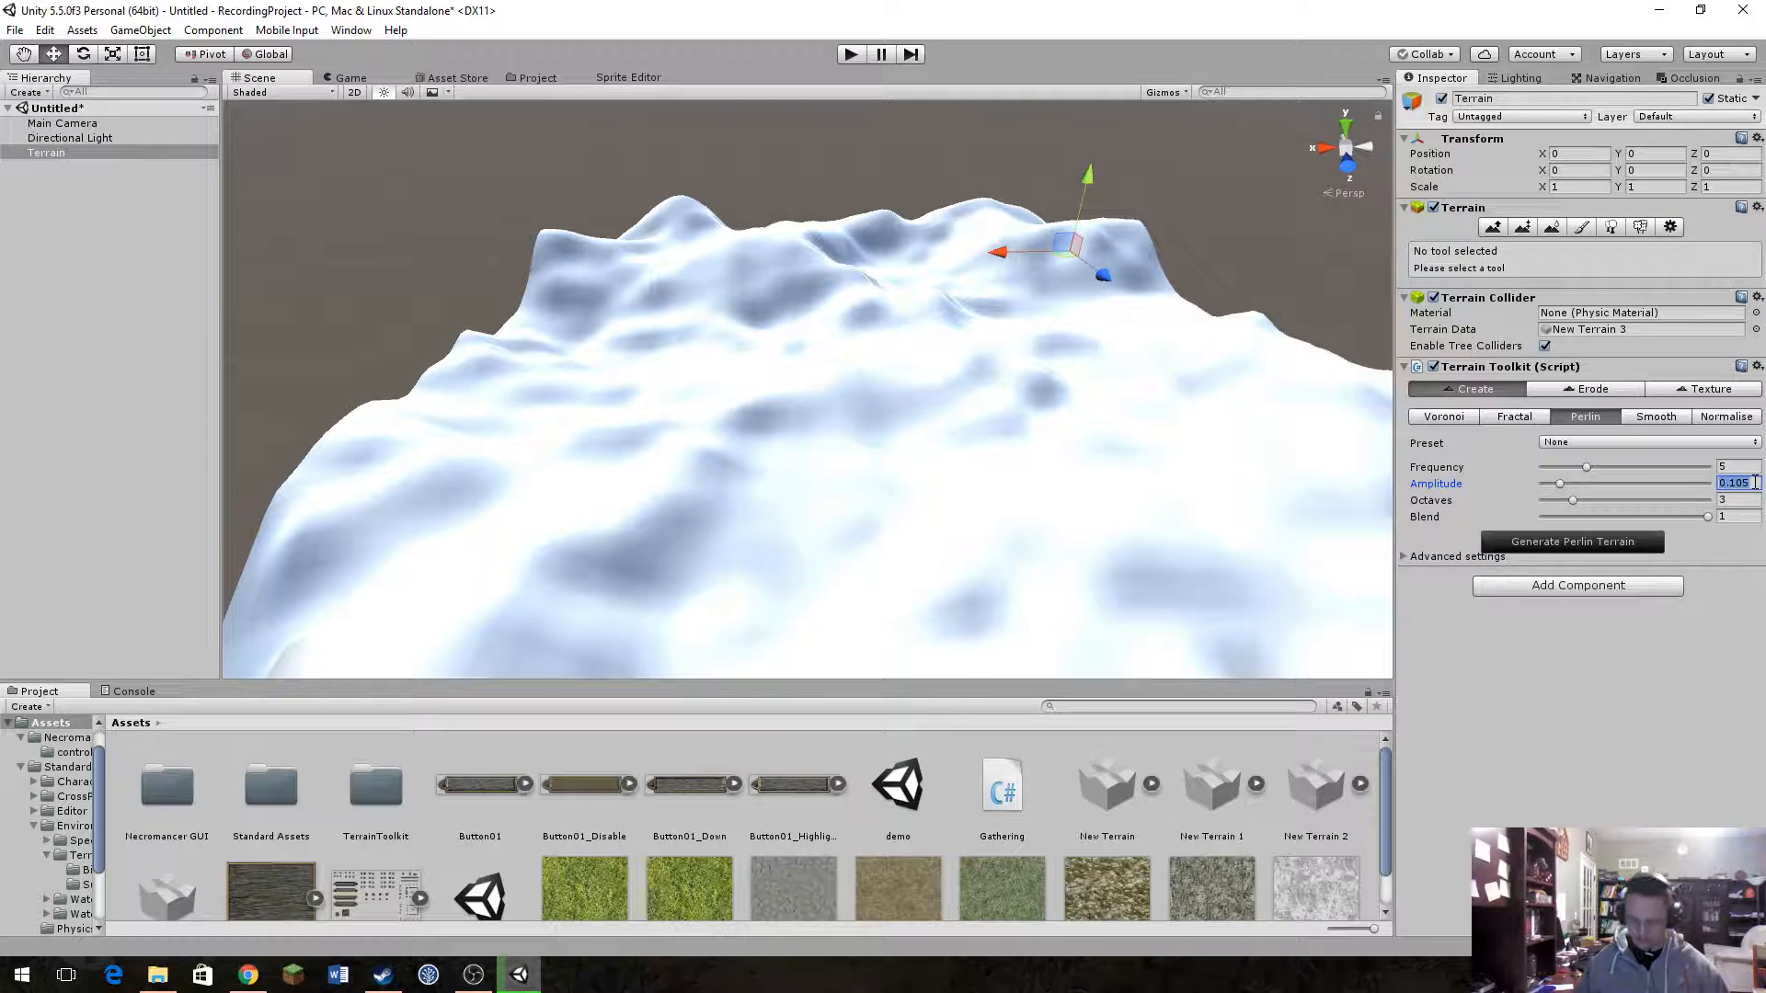
{"action": "type", "text": "0.12"}
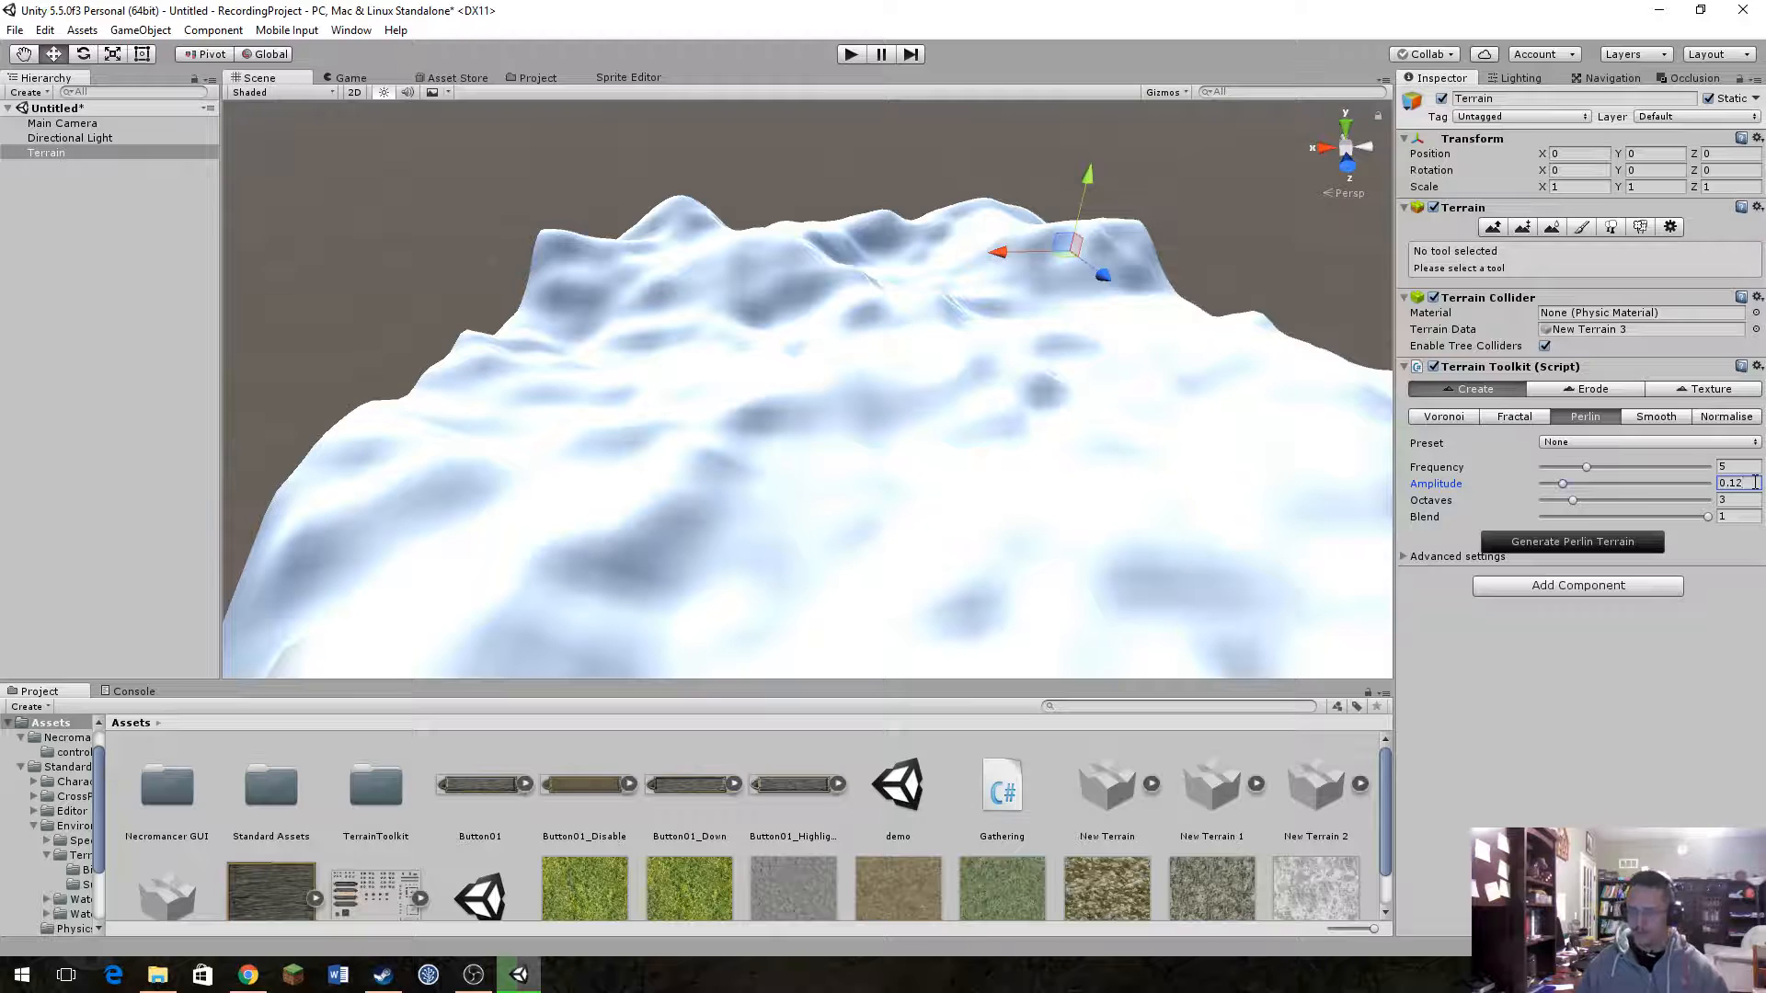
{"action": "left_click", "coordinate": [1643, 548]}
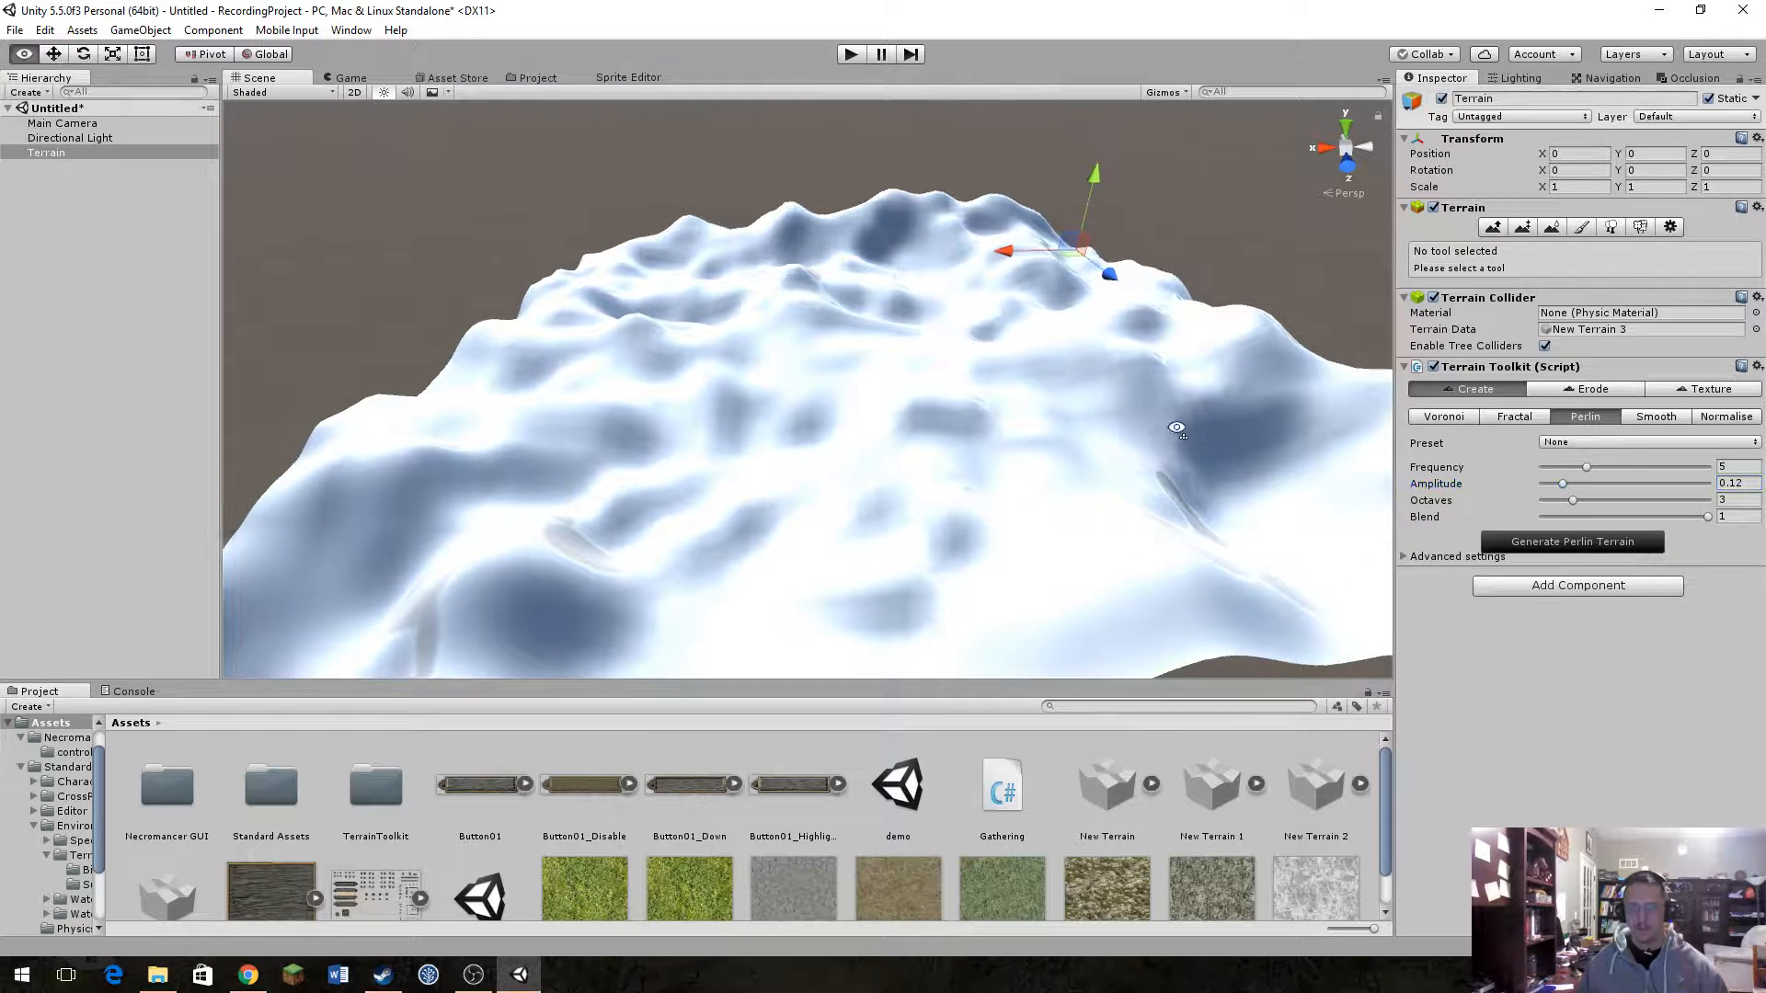
{"action": "left_click_drag", "start_coordinate": [1171, 422], "coordinate": [1184, 403], "text": "alt"}
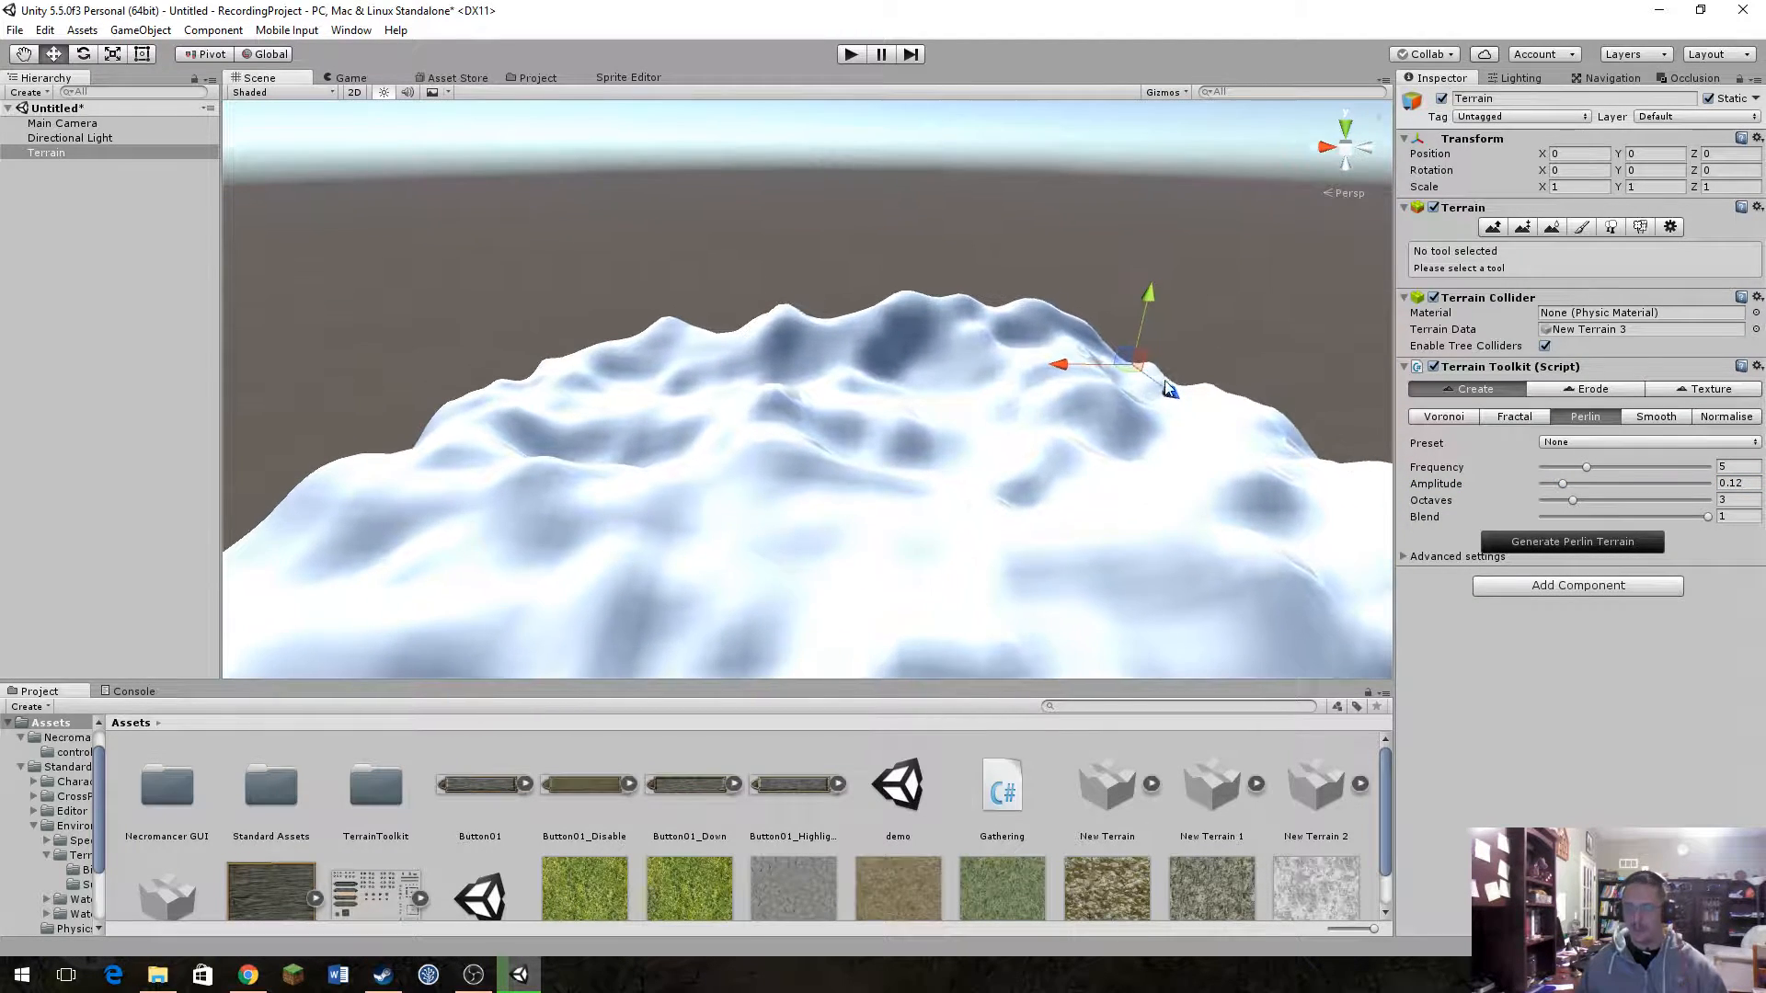
Step: Add four default textures to the terrain in the Terrain Toolkit's texture settings: a cliff texture and Textures 1 to 3
{"action": "left_click", "coordinate": [1582, 227]}
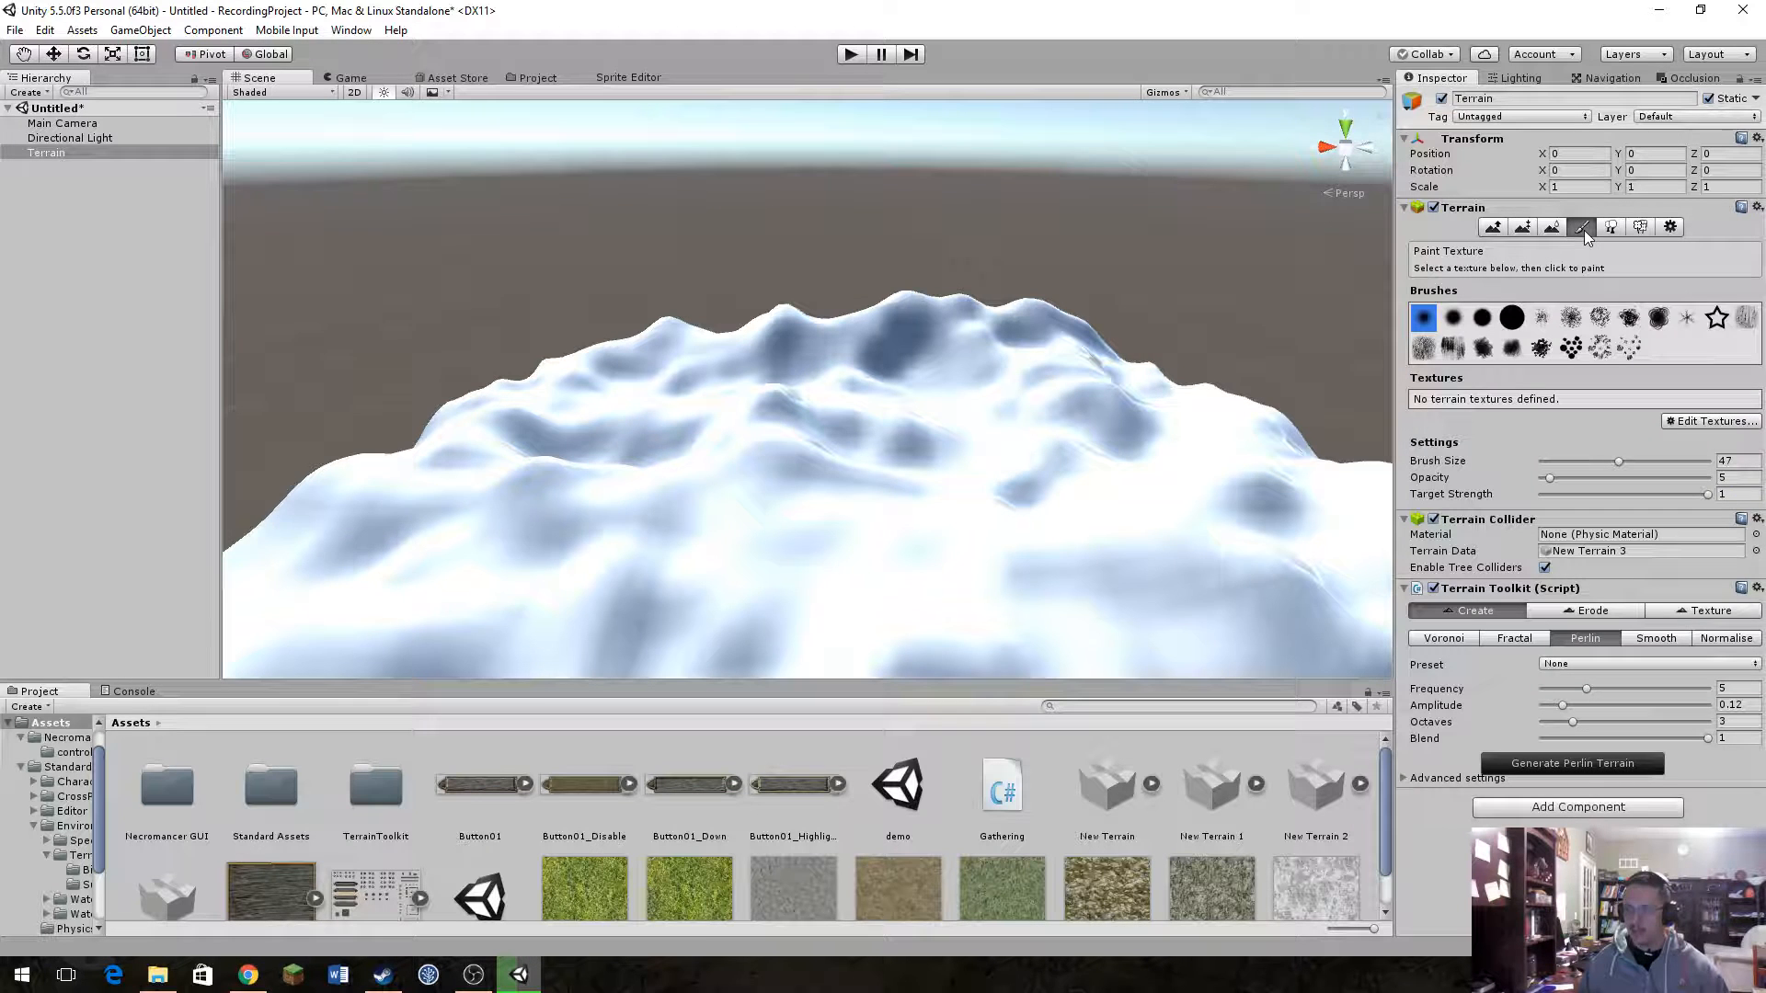
{"action": "left_click", "coordinate": [1672, 421]}
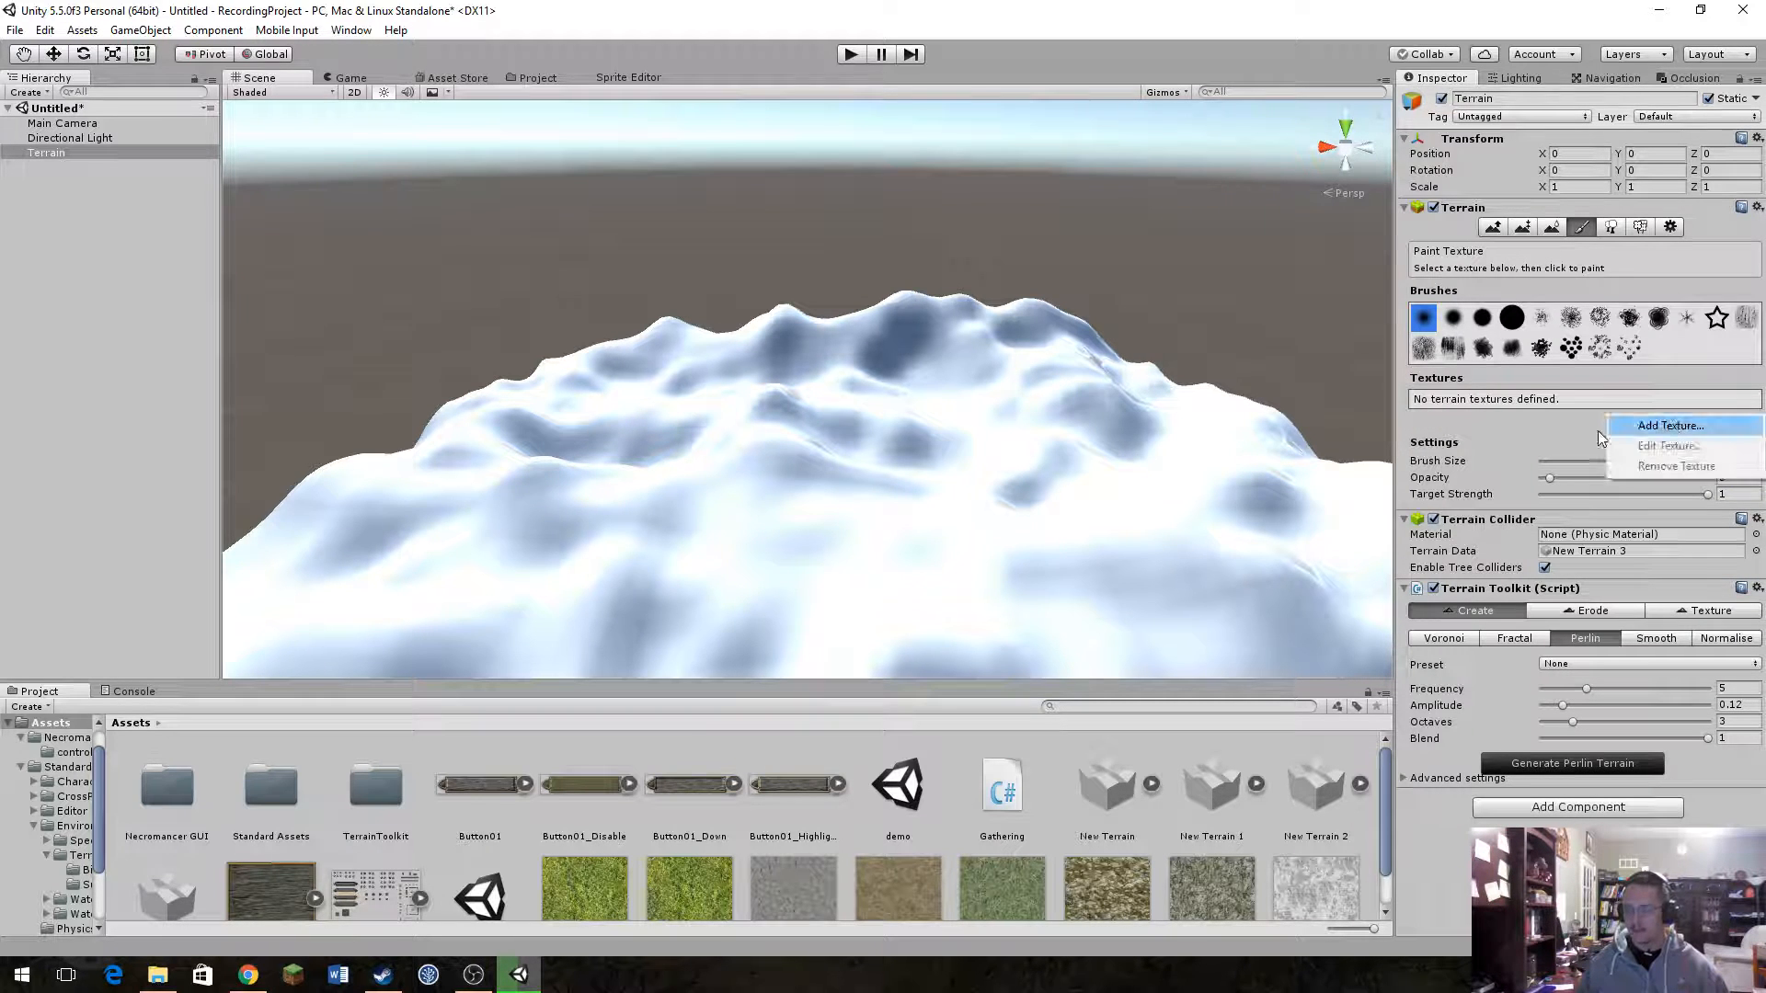
{"action": "left_click", "coordinate": [1709, 611]}
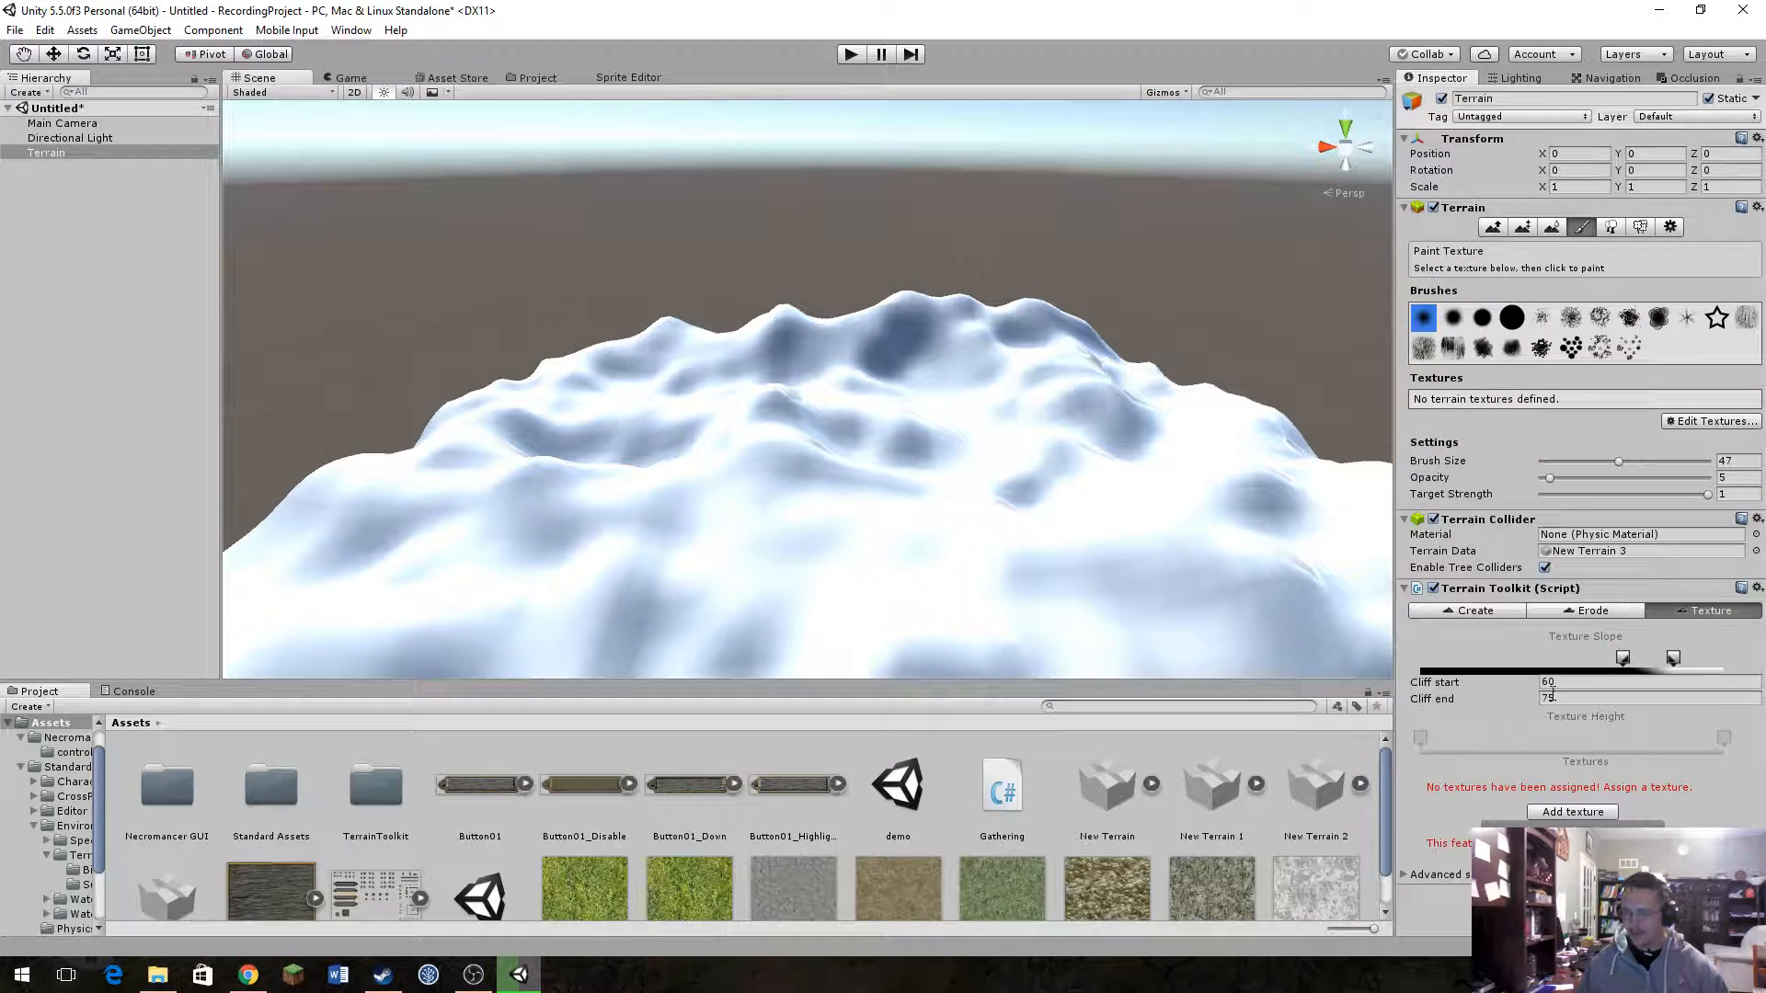
{"action": "left_click", "coordinate": [1597, 811]}
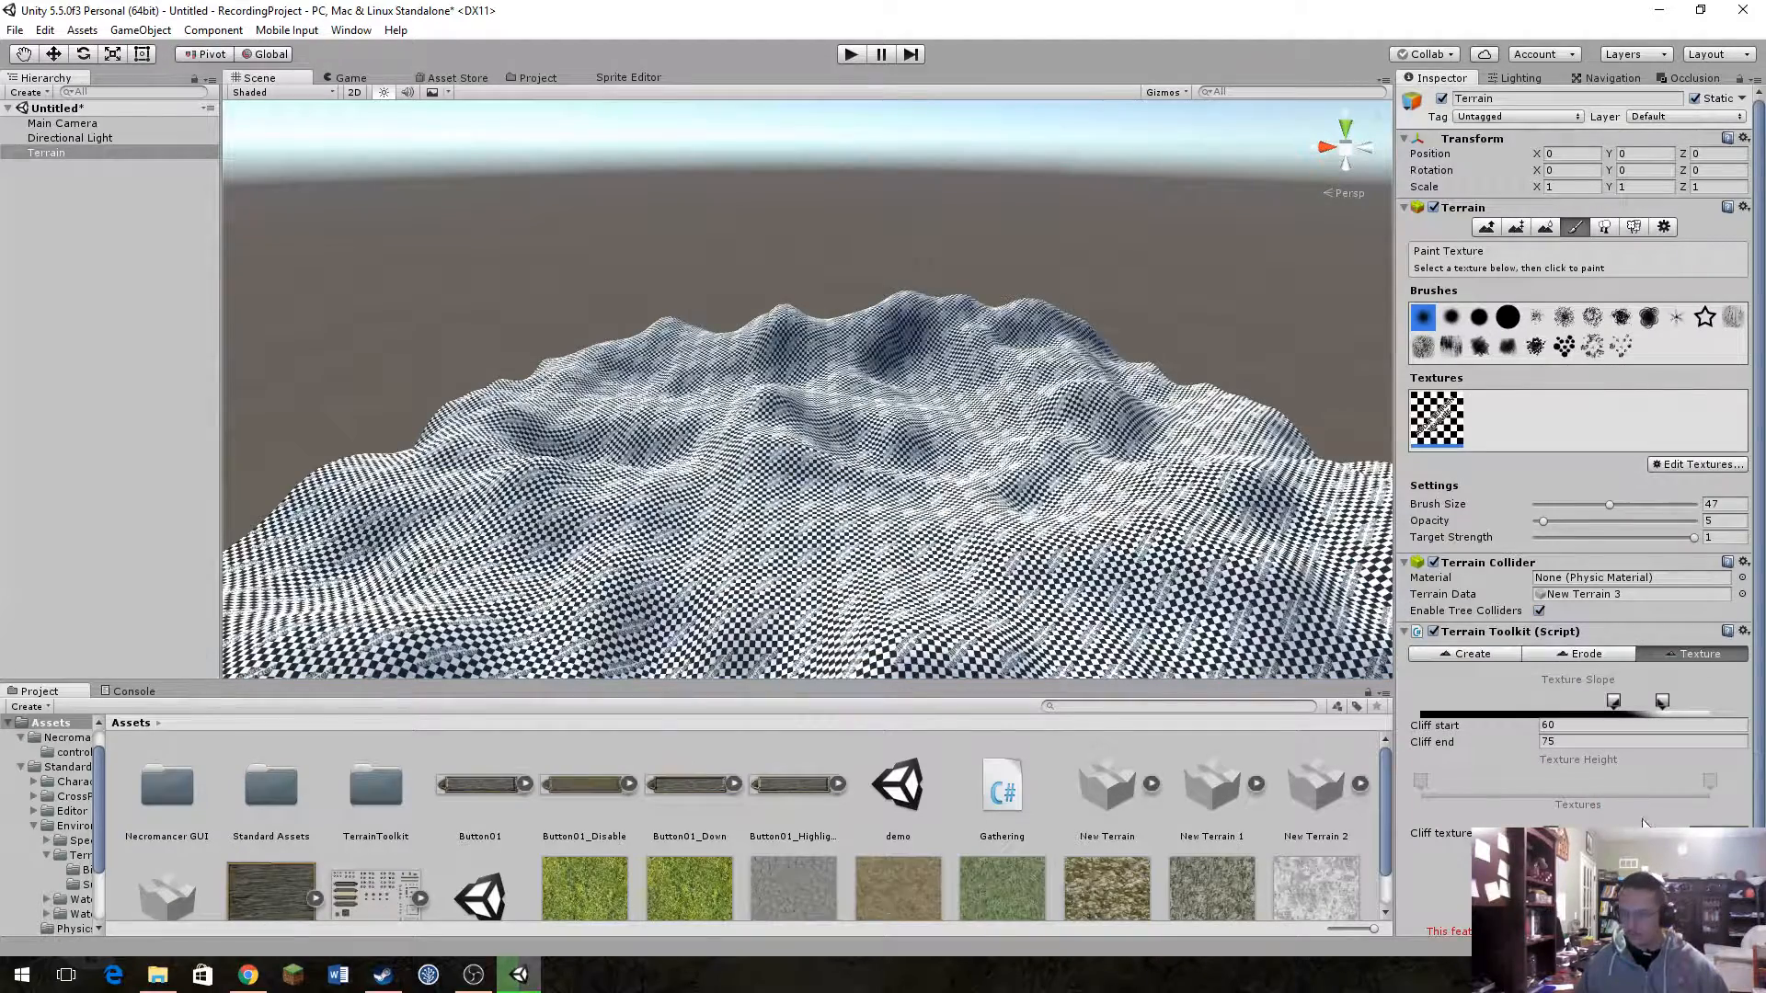
{"action": "scroll", "coordinate": [1613, 813], "scroll_direction": "down", "scroll_amount": 3}
{"action": "left_click", "coordinate": [1603, 818]}
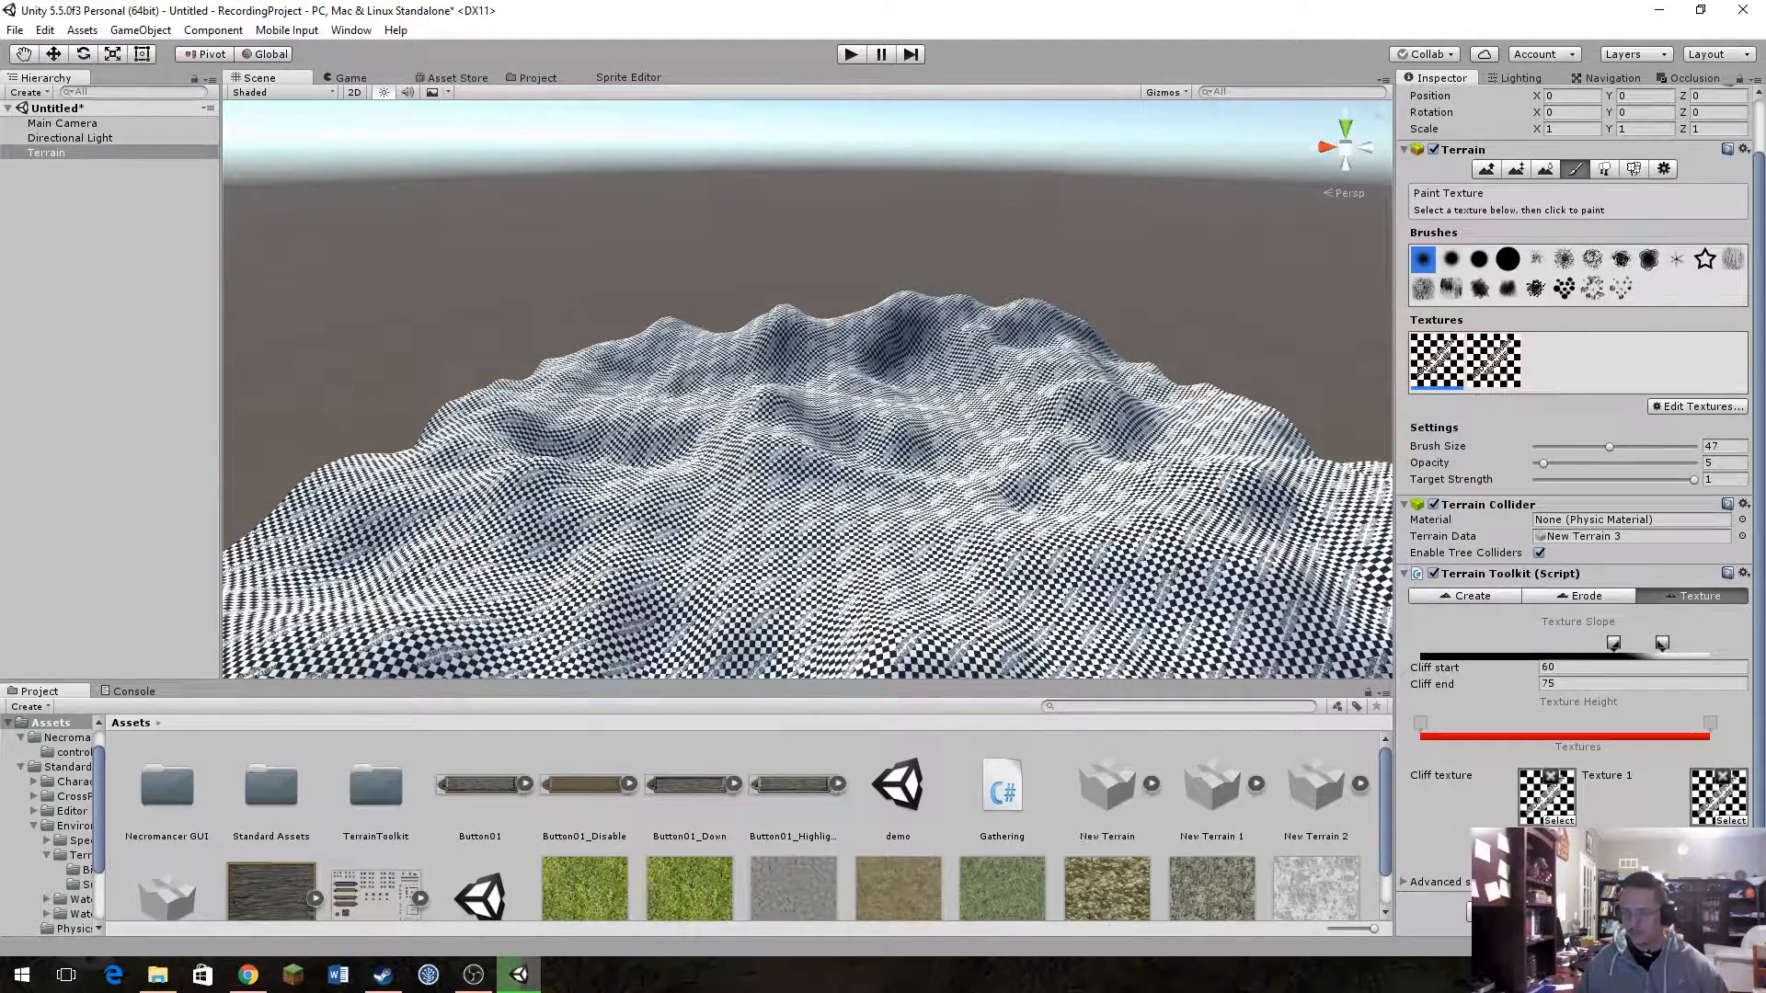
{"action": "left_click", "coordinate": [1603, 841]}
{"action": "scroll", "coordinate": [1602, 841], "scroll_direction": "down", "scroll_amount": 3}
{"action": "left_click", "coordinate": [1603, 841]}
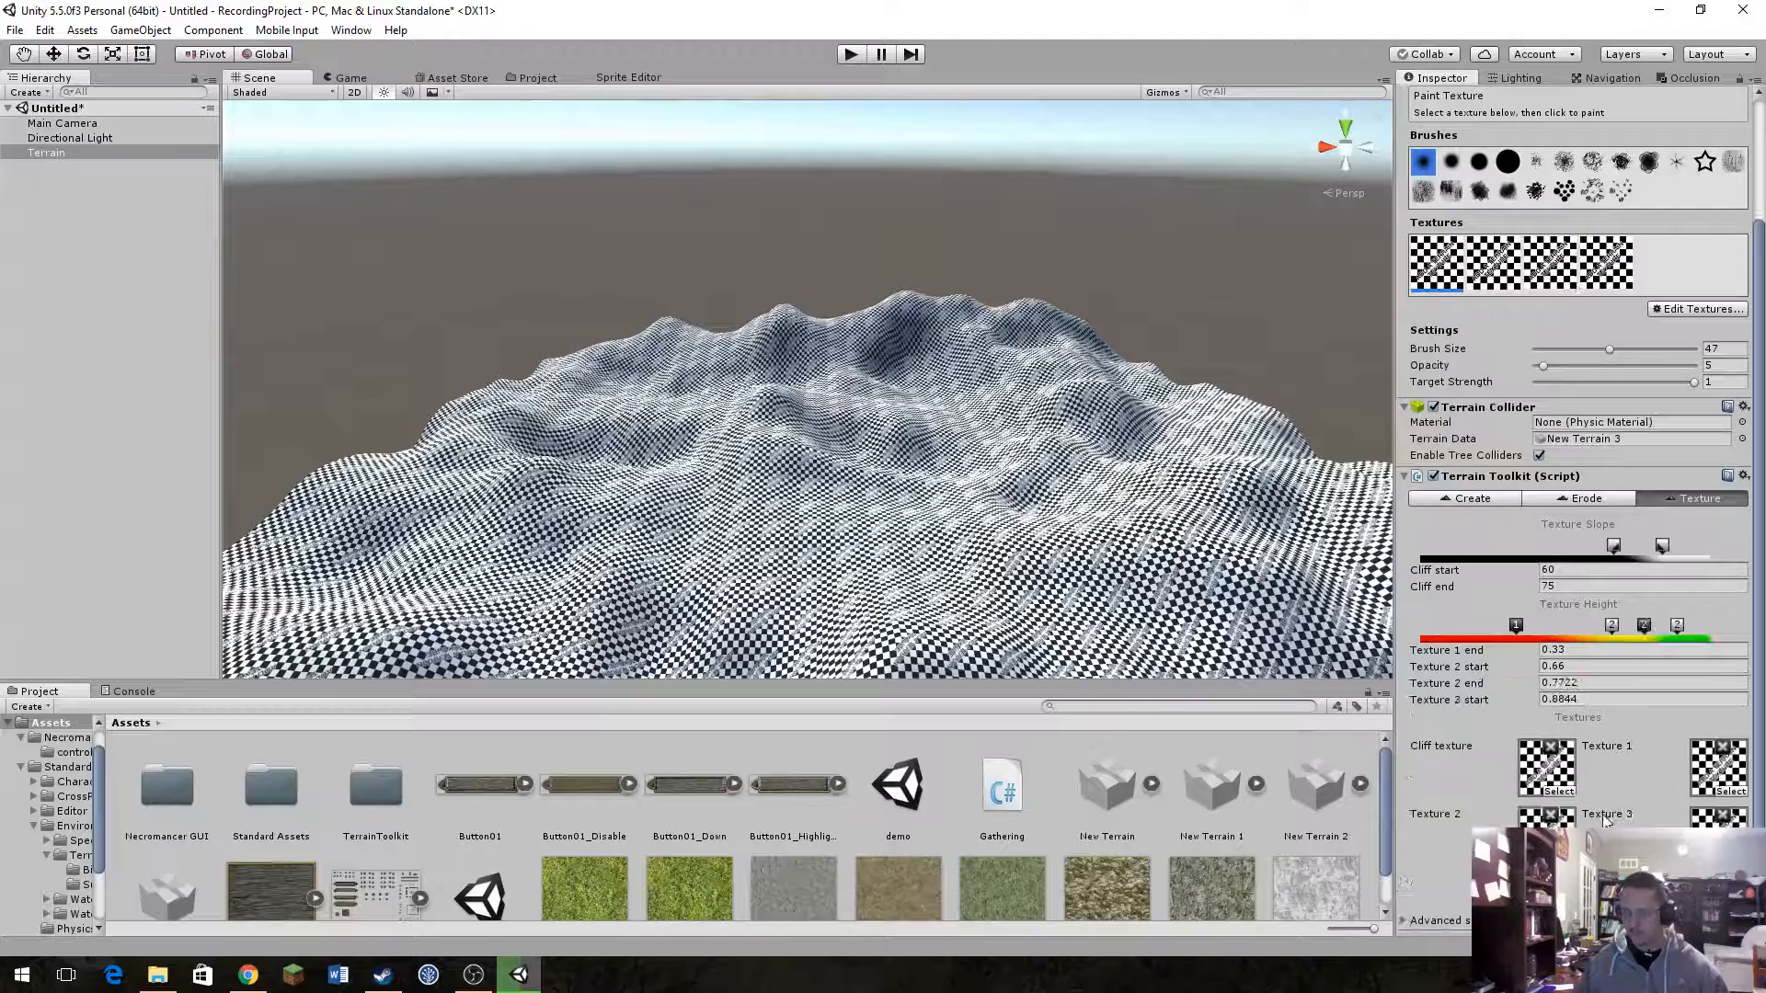
{"action": "scroll", "coordinate": [1603, 813], "scroll_direction": "down", "scroll_amount": 2}
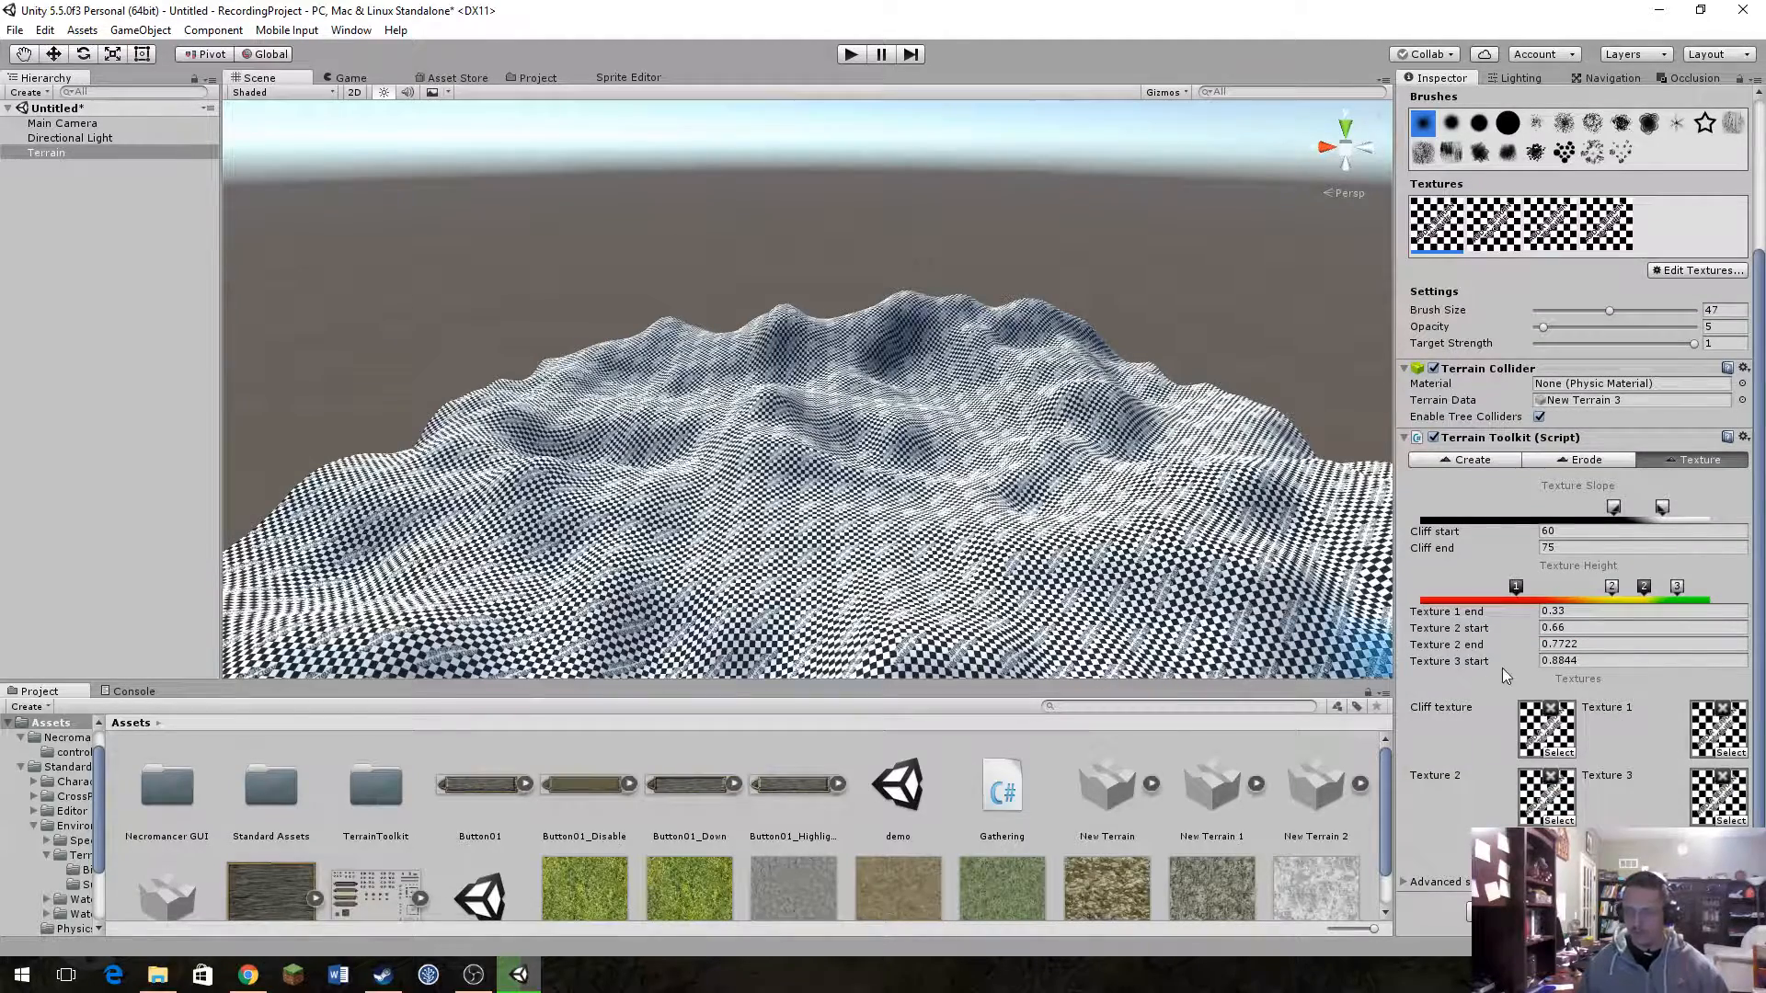
Step: Set the Texture 1 end height to 0.1 and the Texture 2 start height to 0.15
{"action": "left_click", "coordinate": [1590, 611]}
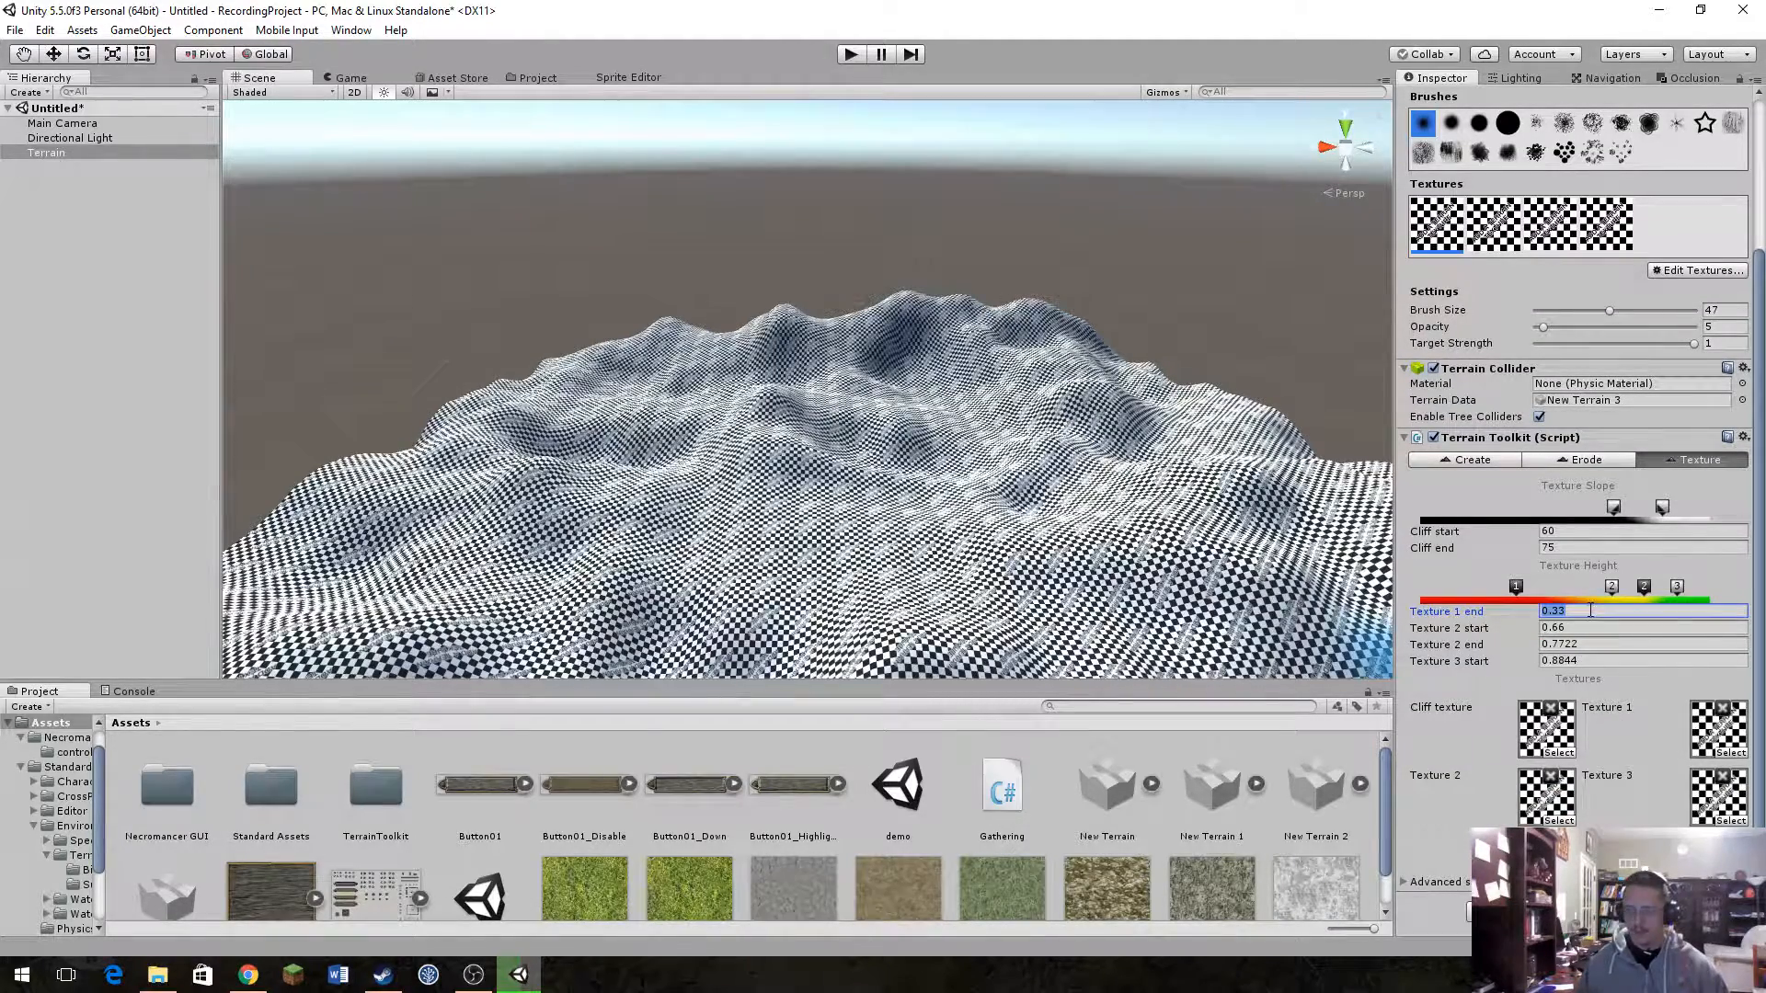
{"action": "type", "text": "0."}
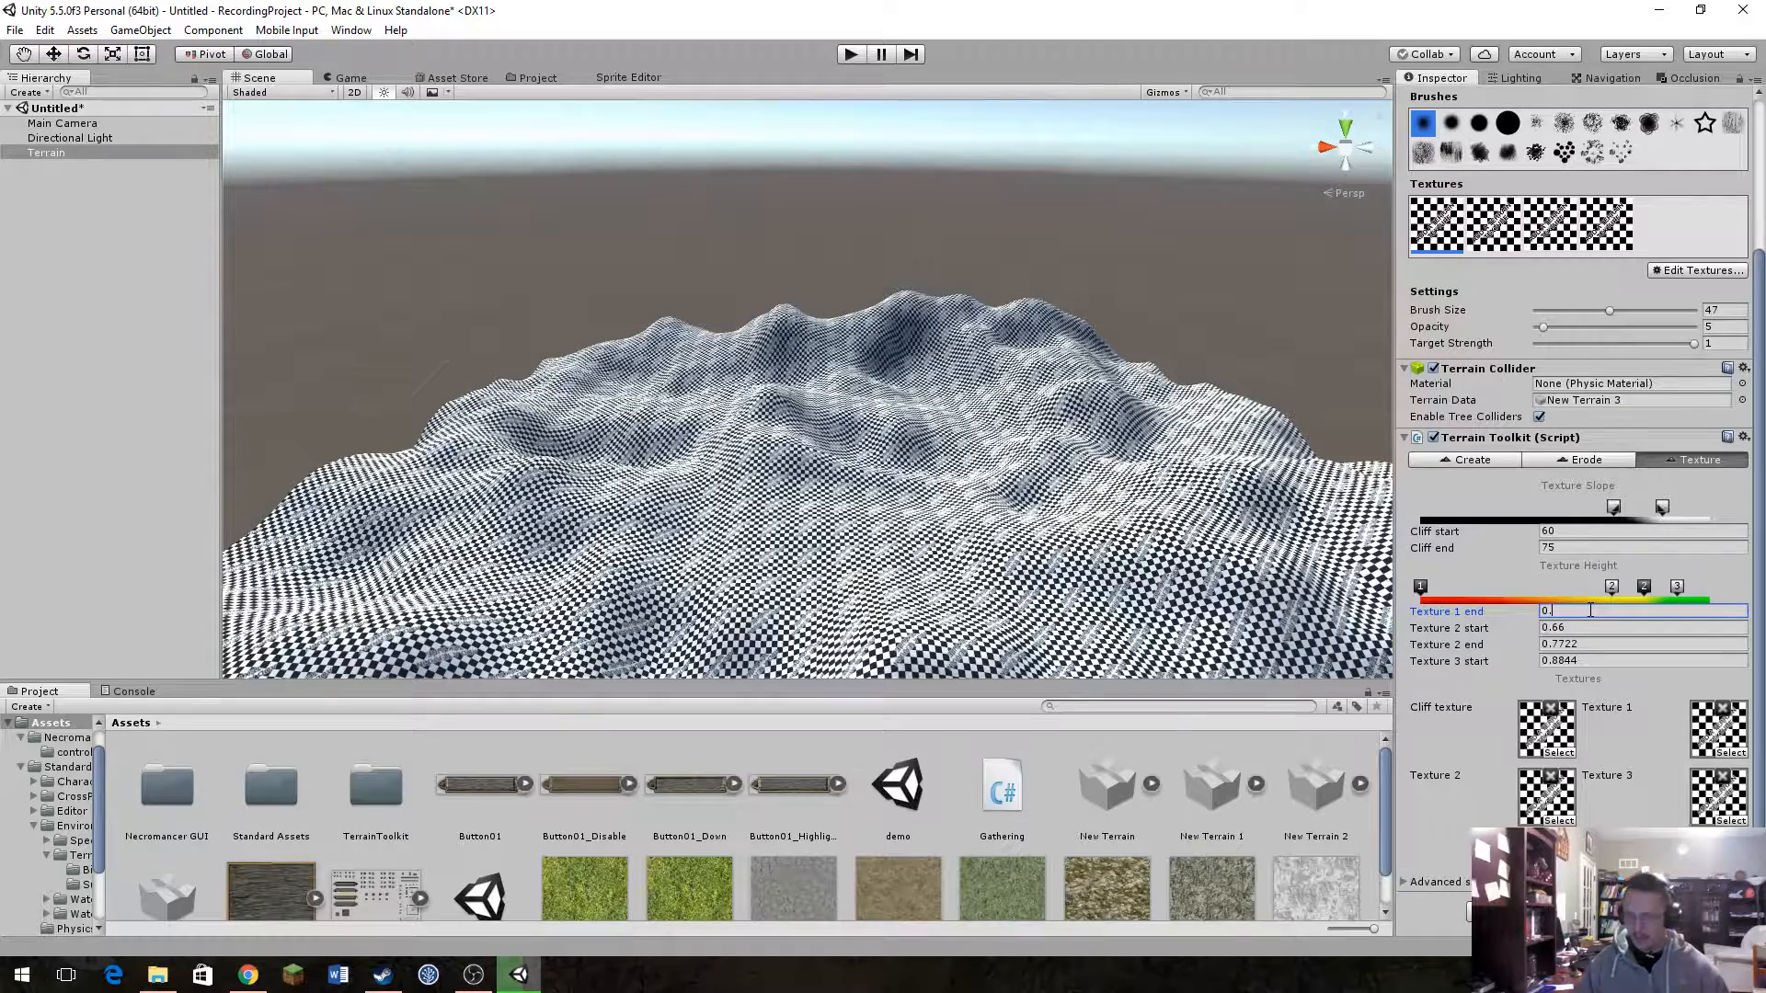
{"action": "type", "text": "1"}
{"action": "left_click", "coordinate": [1591, 629]}
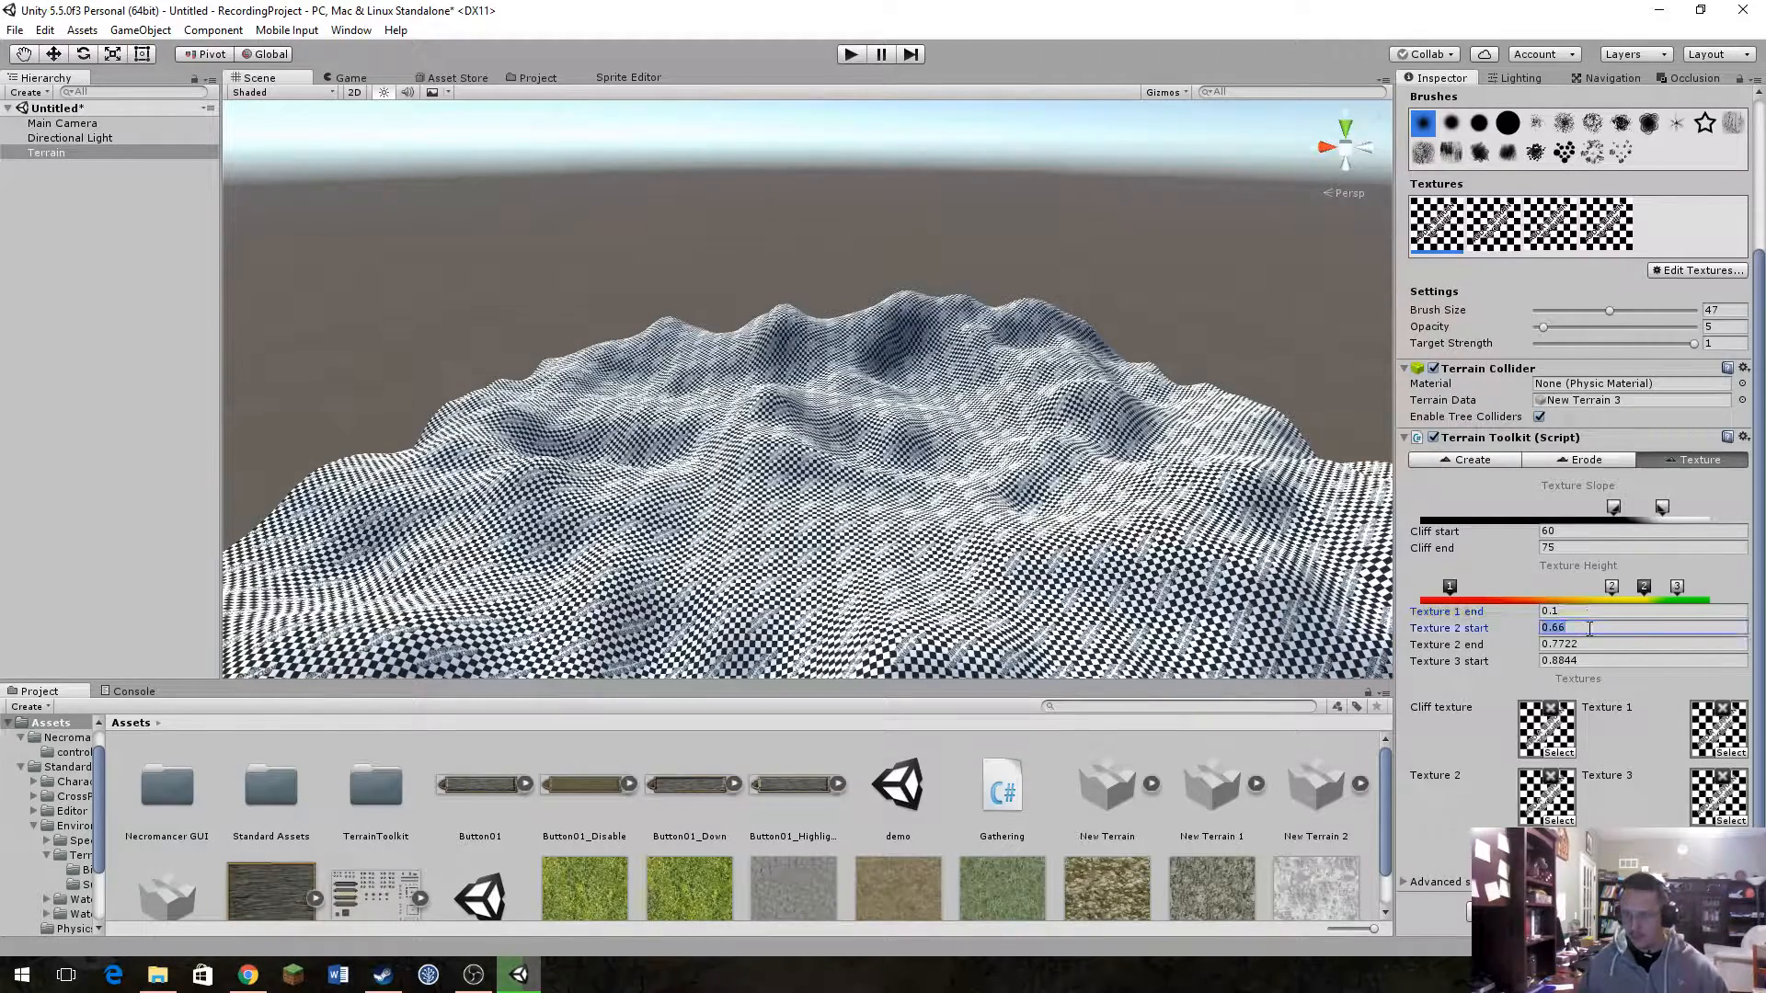
{"action": "type", "text": "0.15"}
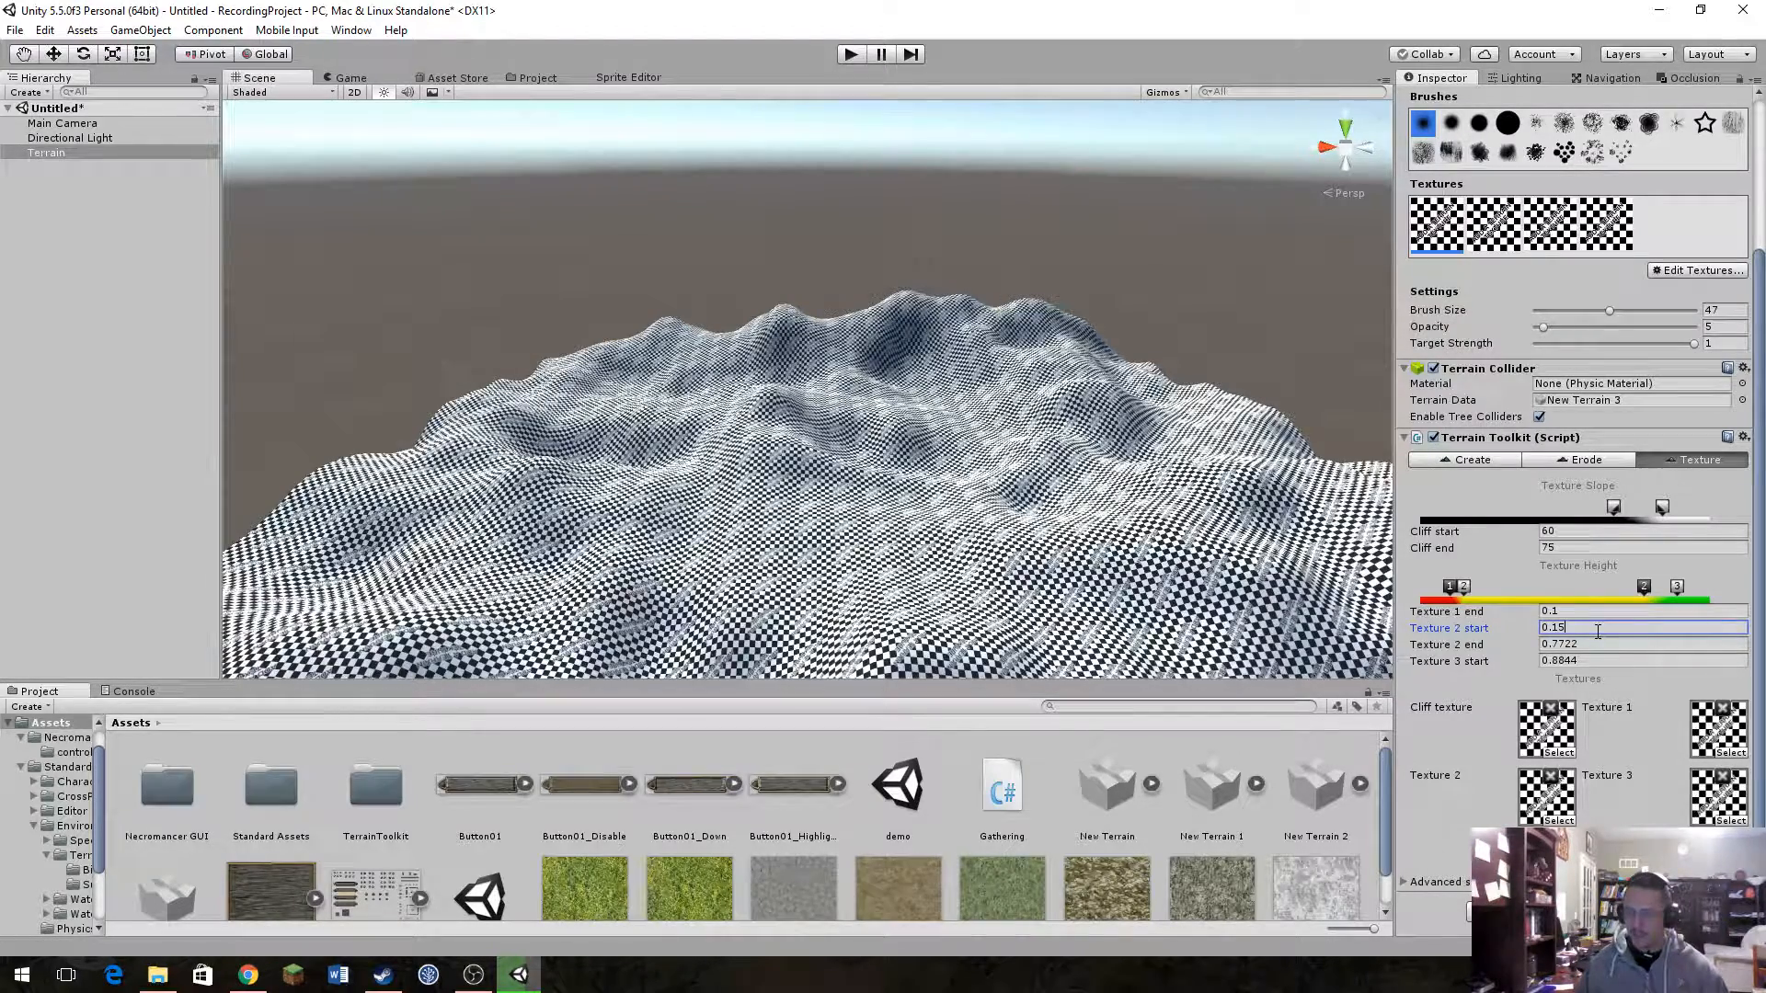
Step: Set the Texture 2 end height to 0.35 and the Texture 3 start height to 0.40
{"action": "left_click", "coordinate": [1600, 645]}
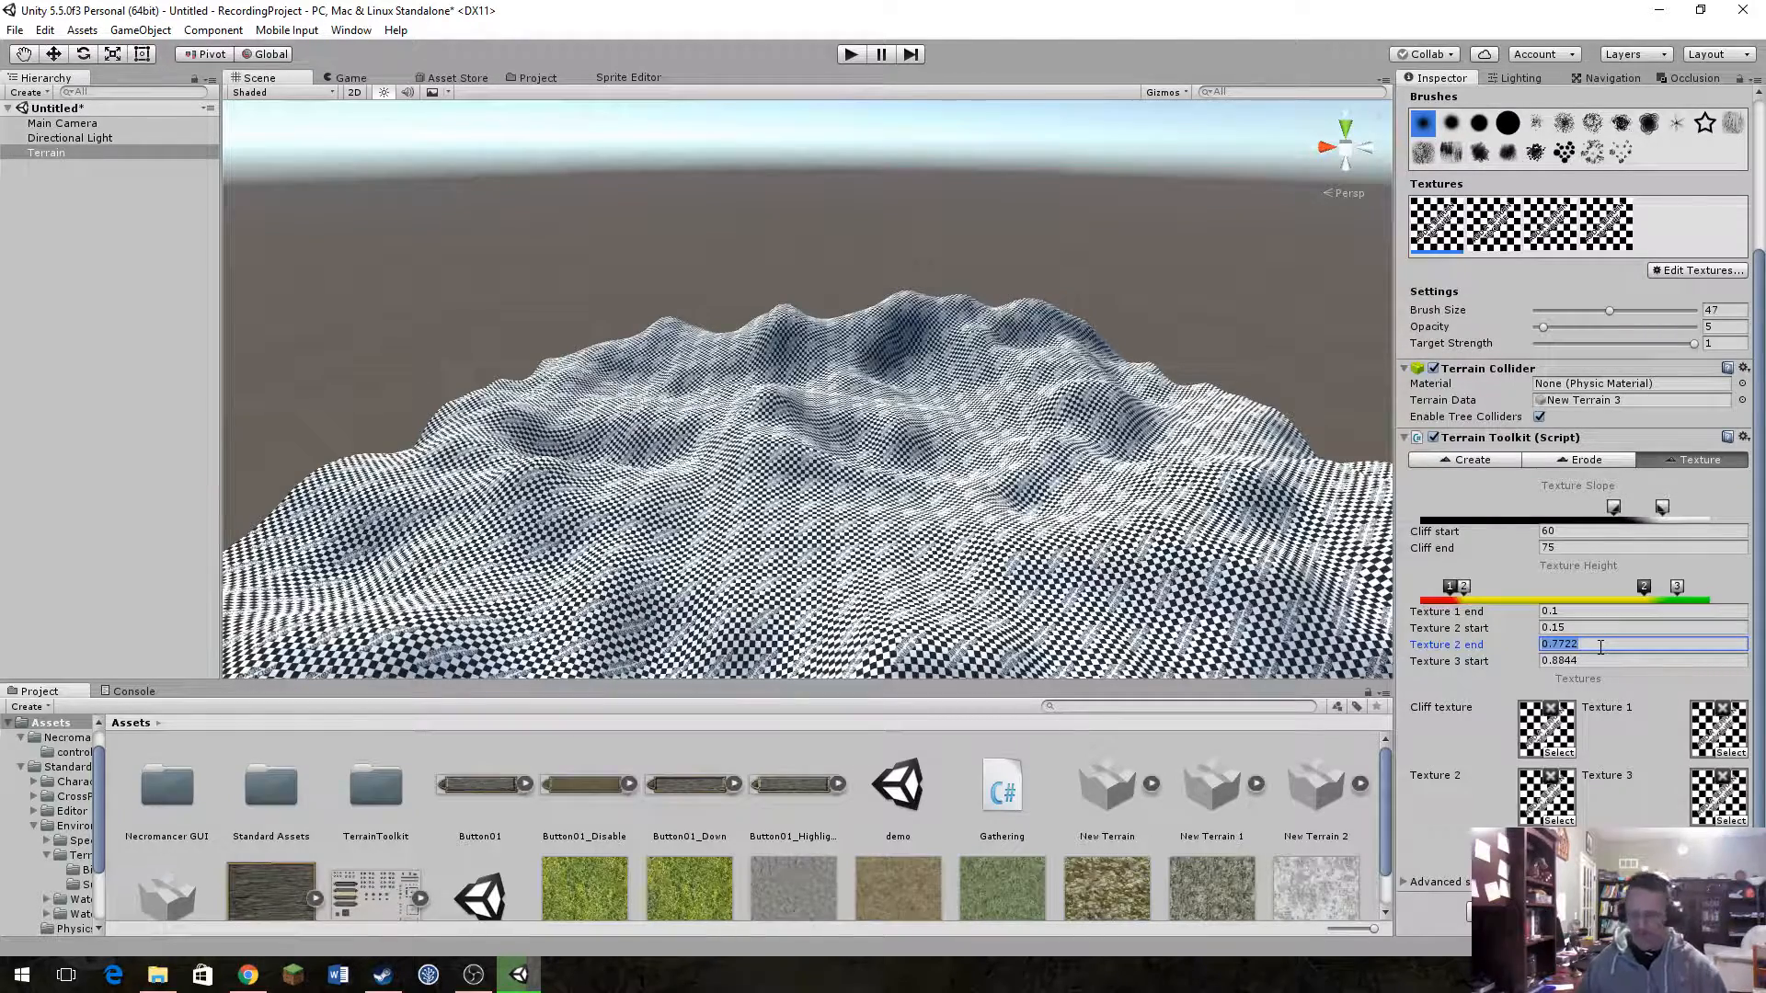
{"action": "type", "text": "0.35"}
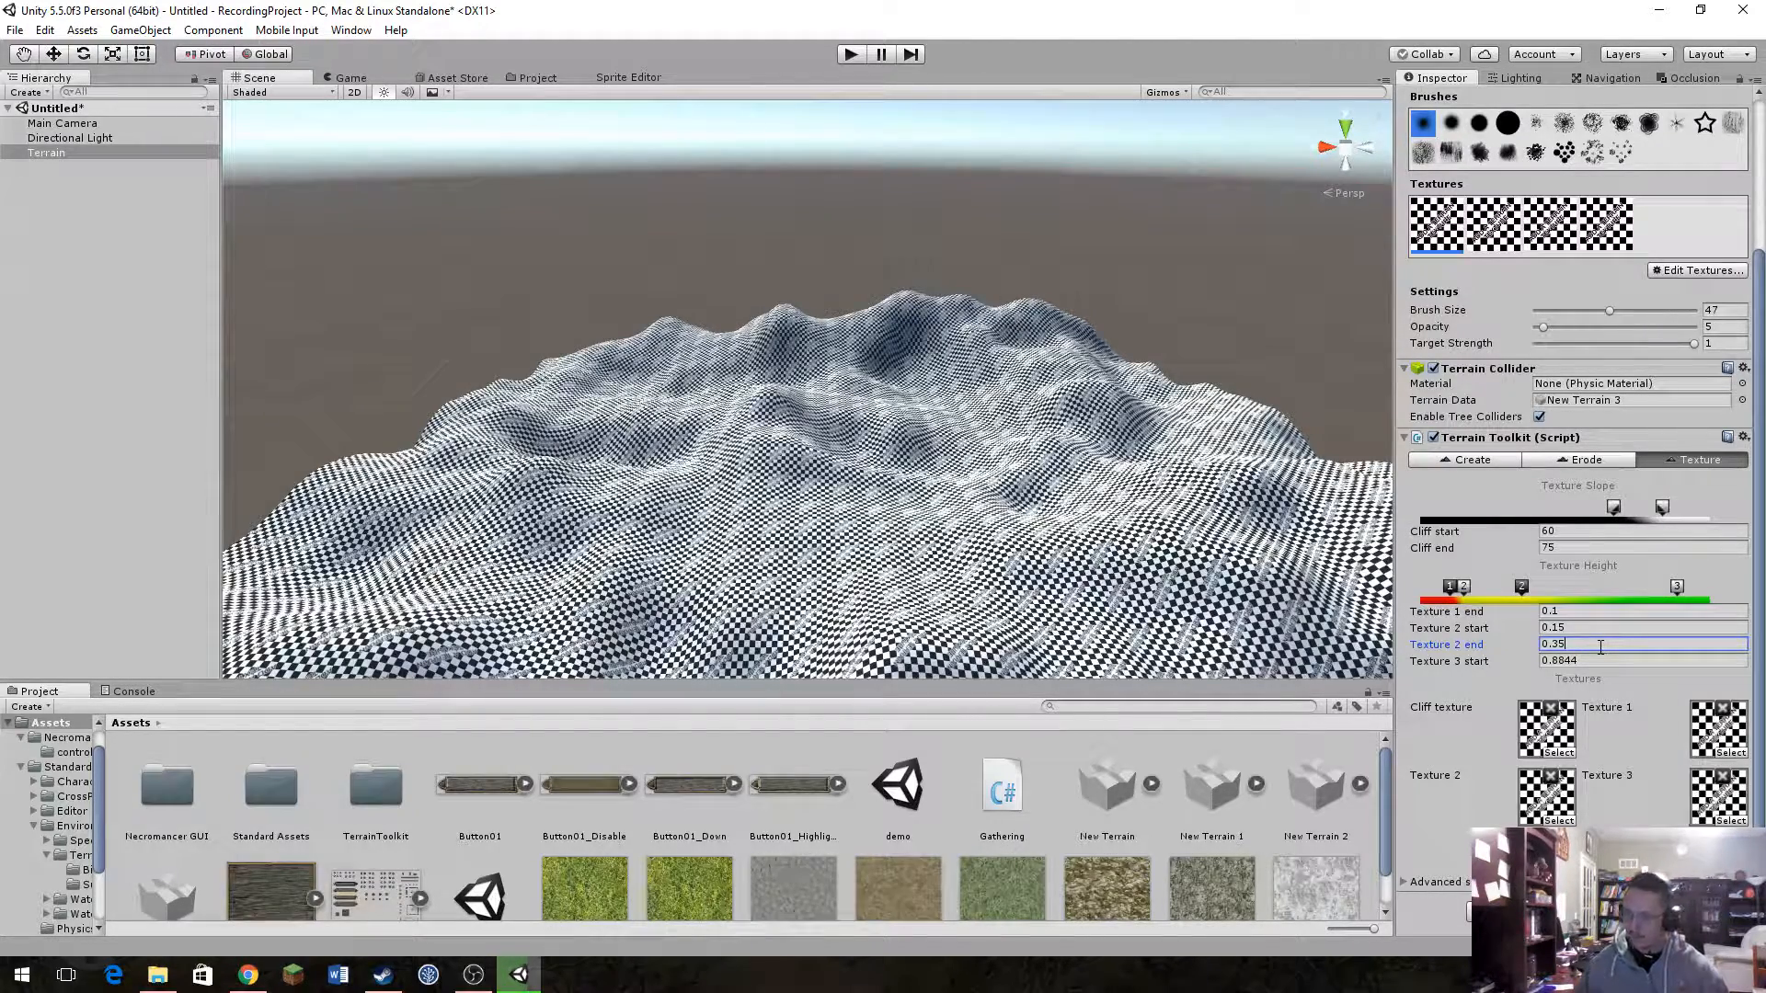
{"action": "left_click", "coordinate": [1604, 660]}
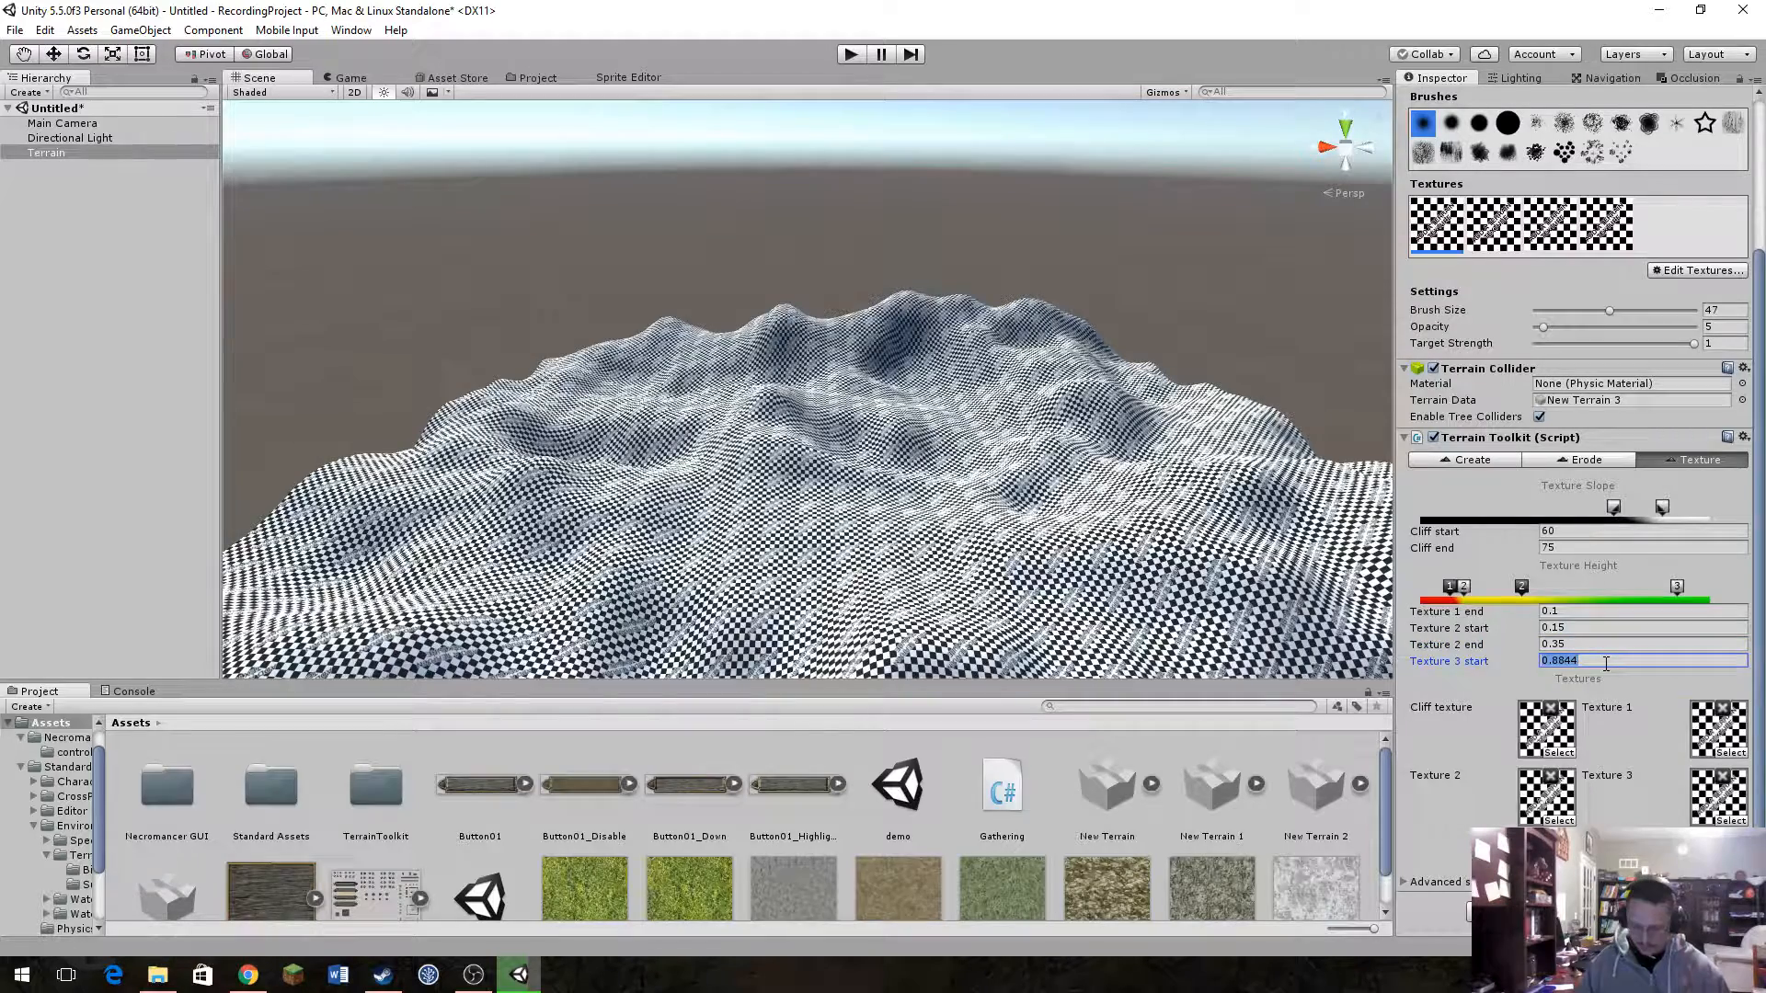
{"action": "type", "text": "0.4"}
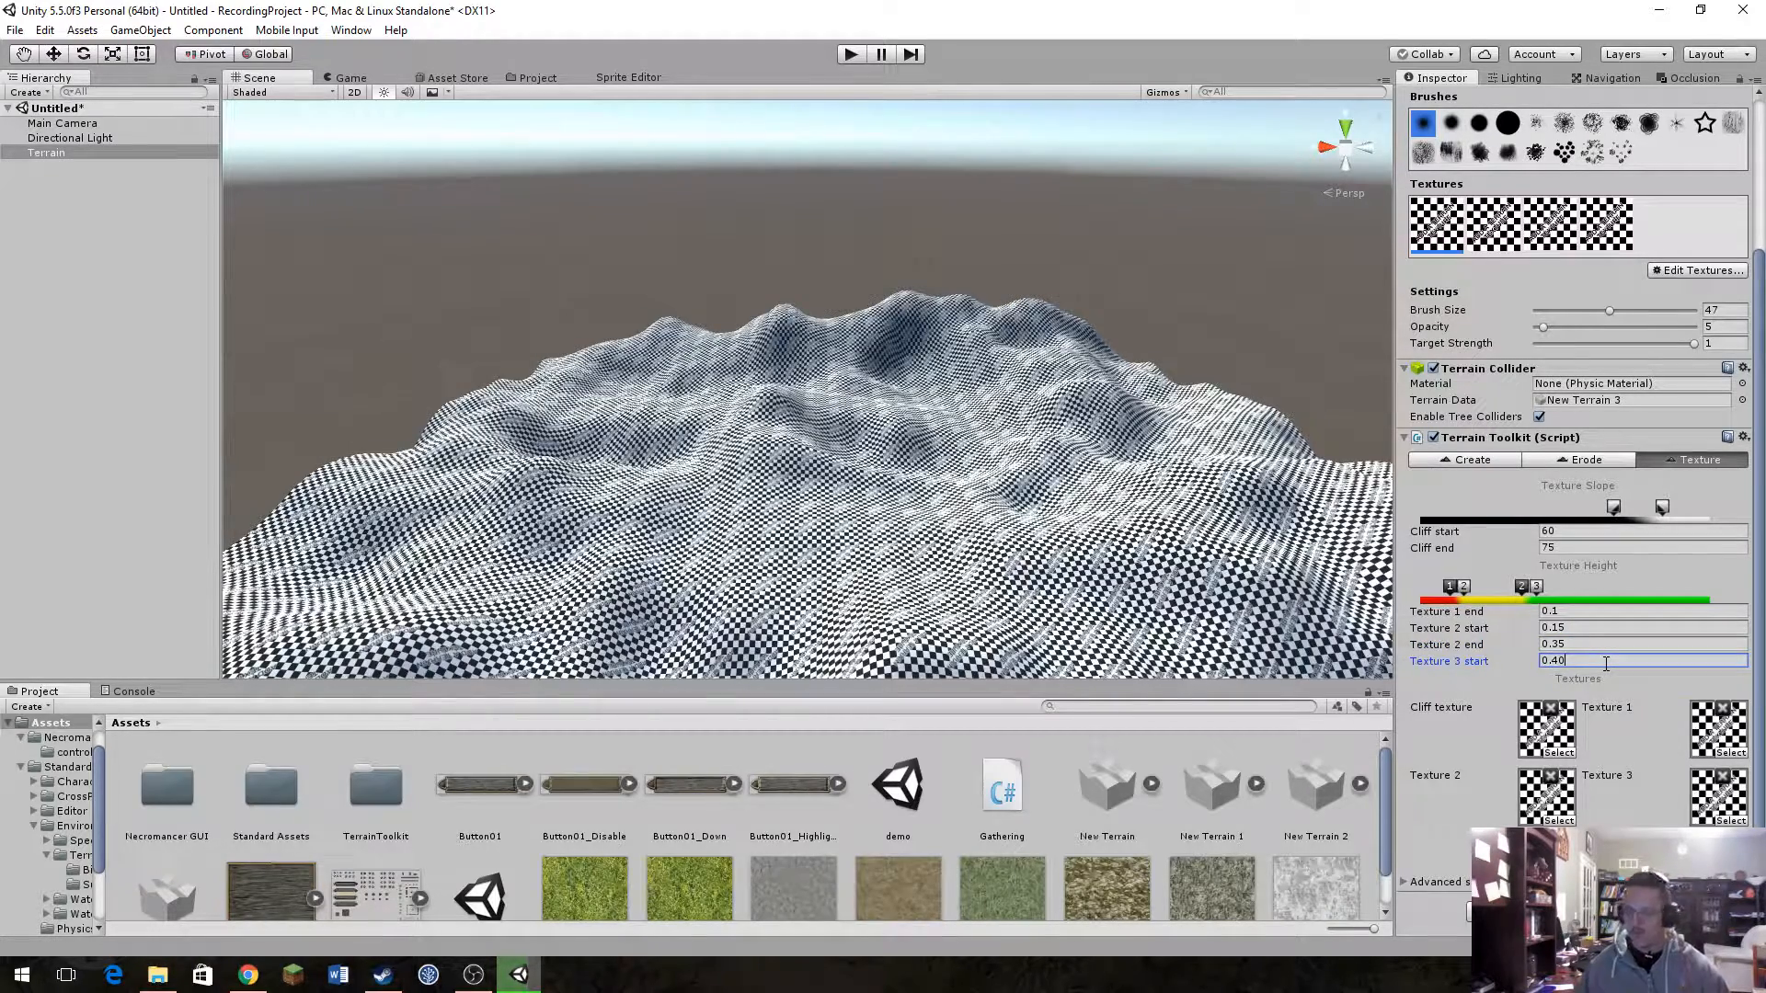
{"action": "type", "text": "0"}
Step: Set the texture slope's Cliff start to 25 and Cliff end to 35
{"action": "left_click", "coordinate": [1568, 530]}
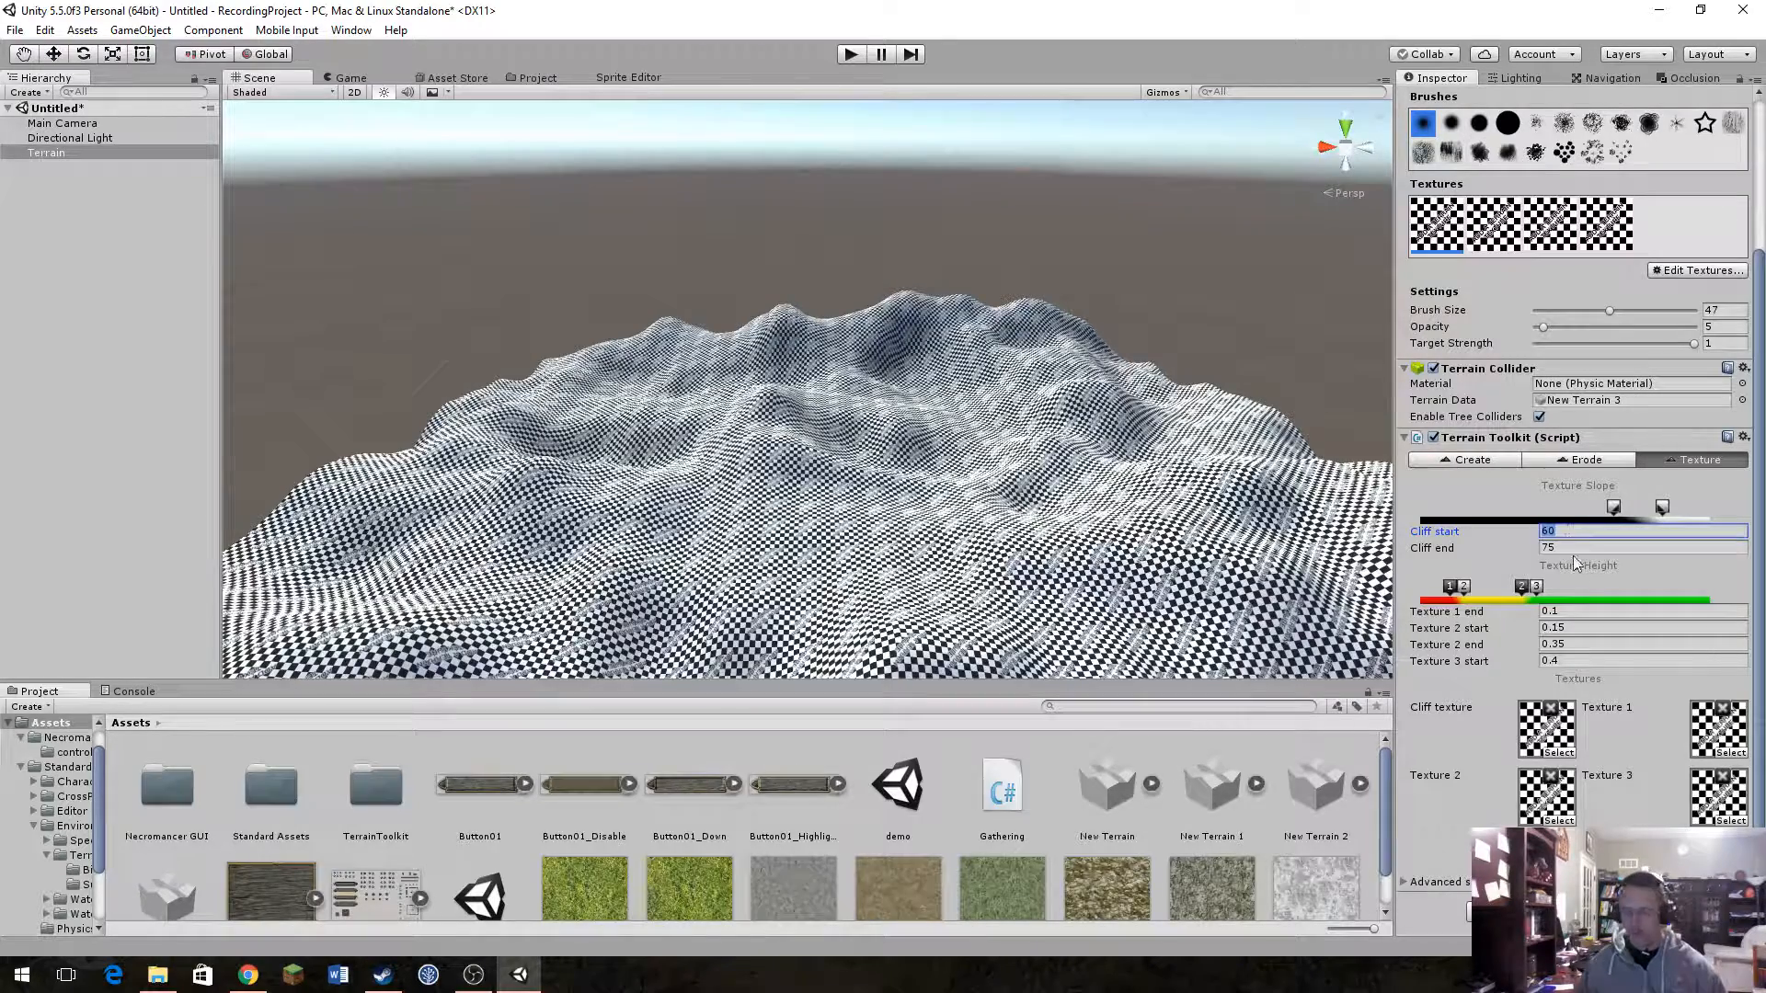
{"action": "type", "text": "25"}
{"action": "left_click", "coordinate": [1581, 548]}
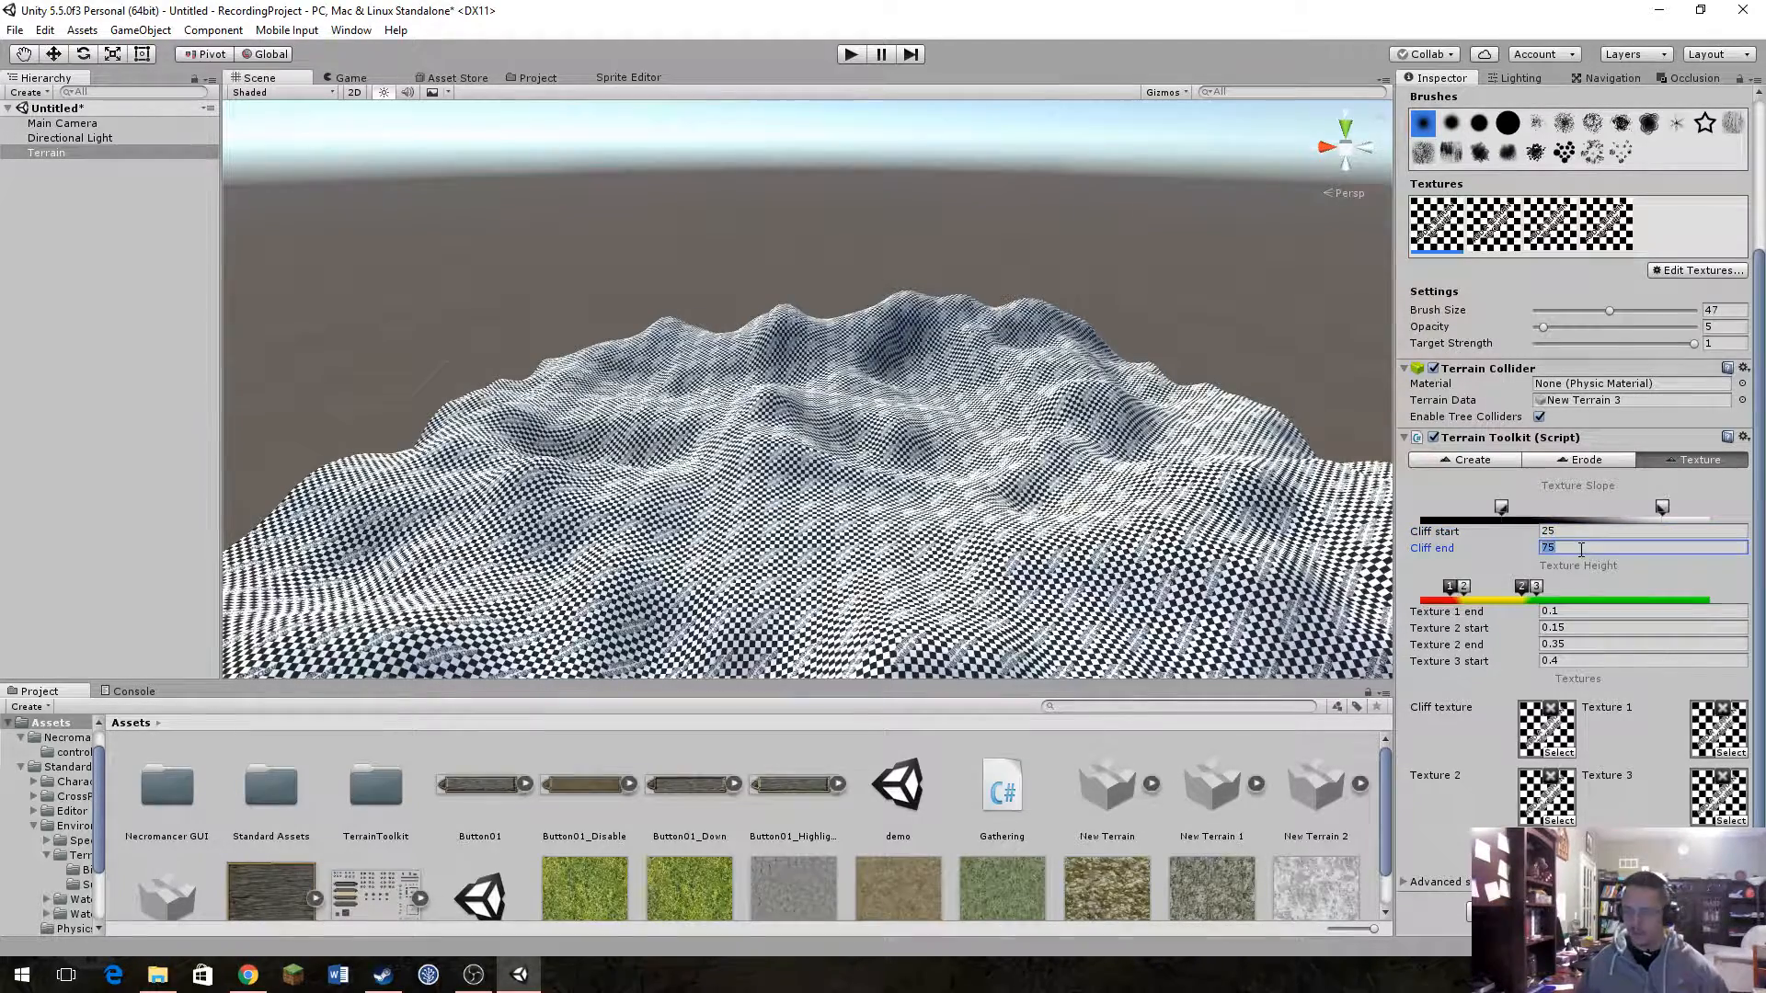
{"action": "type", "text": "35"}
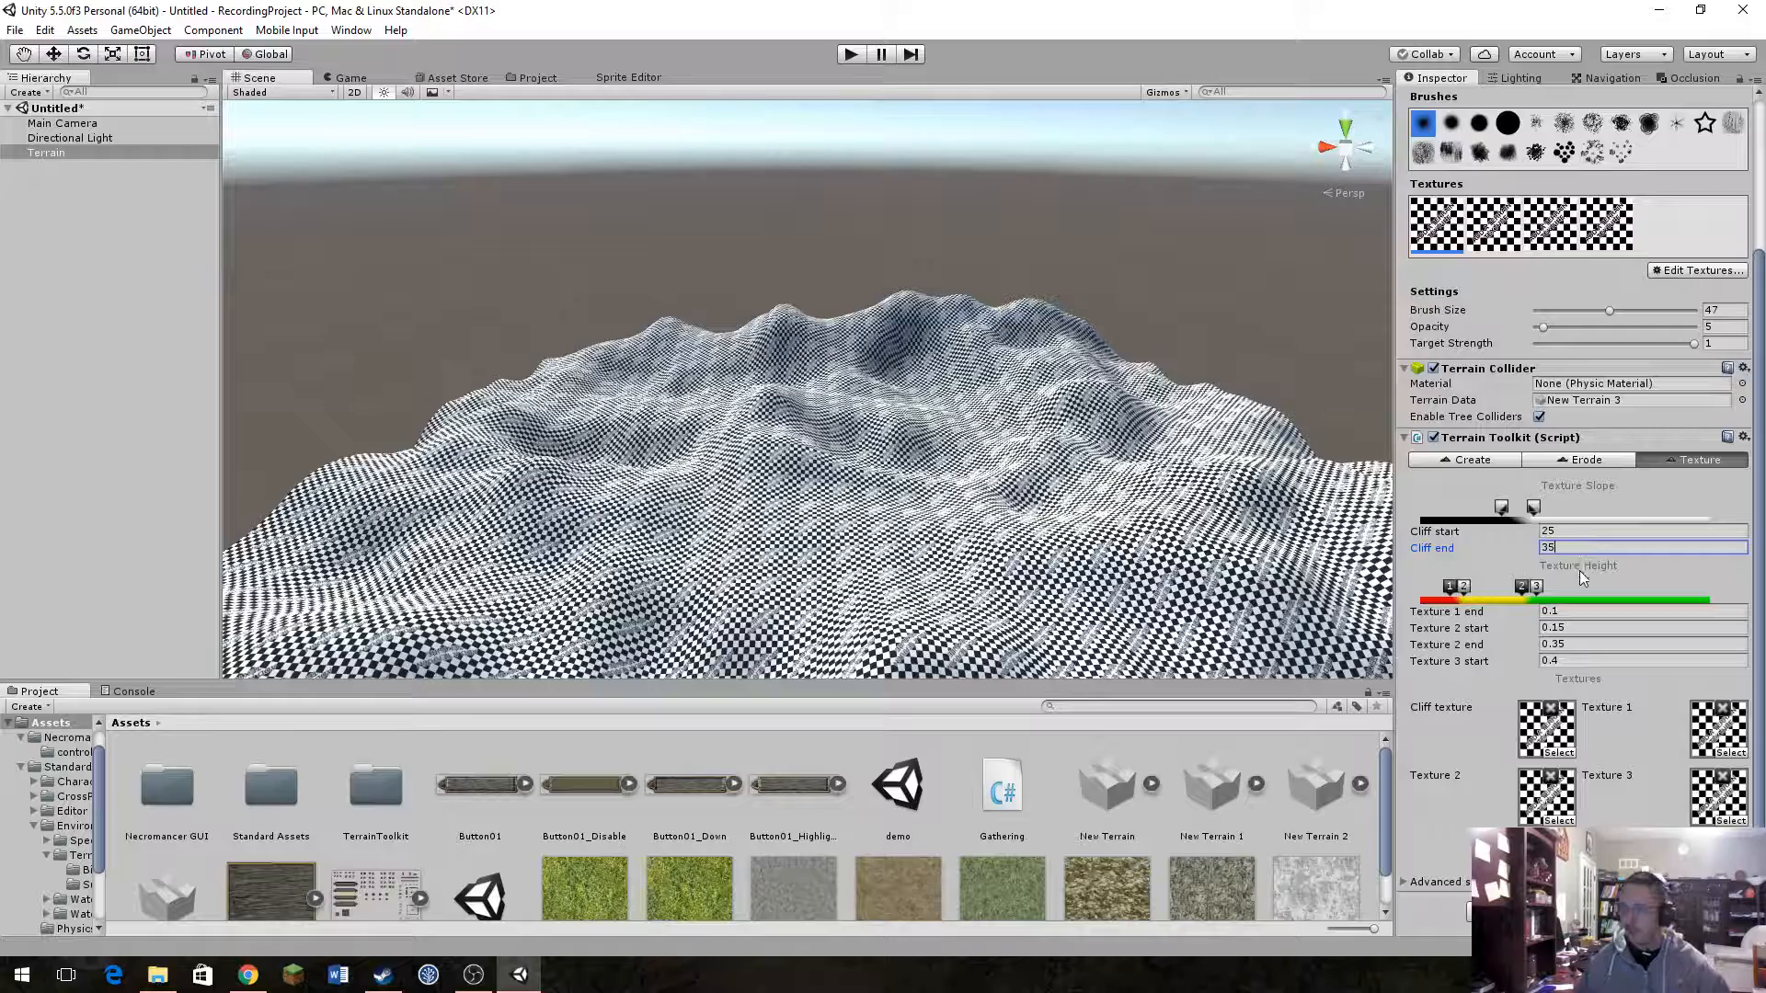
{"action": "left_click", "coordinate": [1561, 752]}
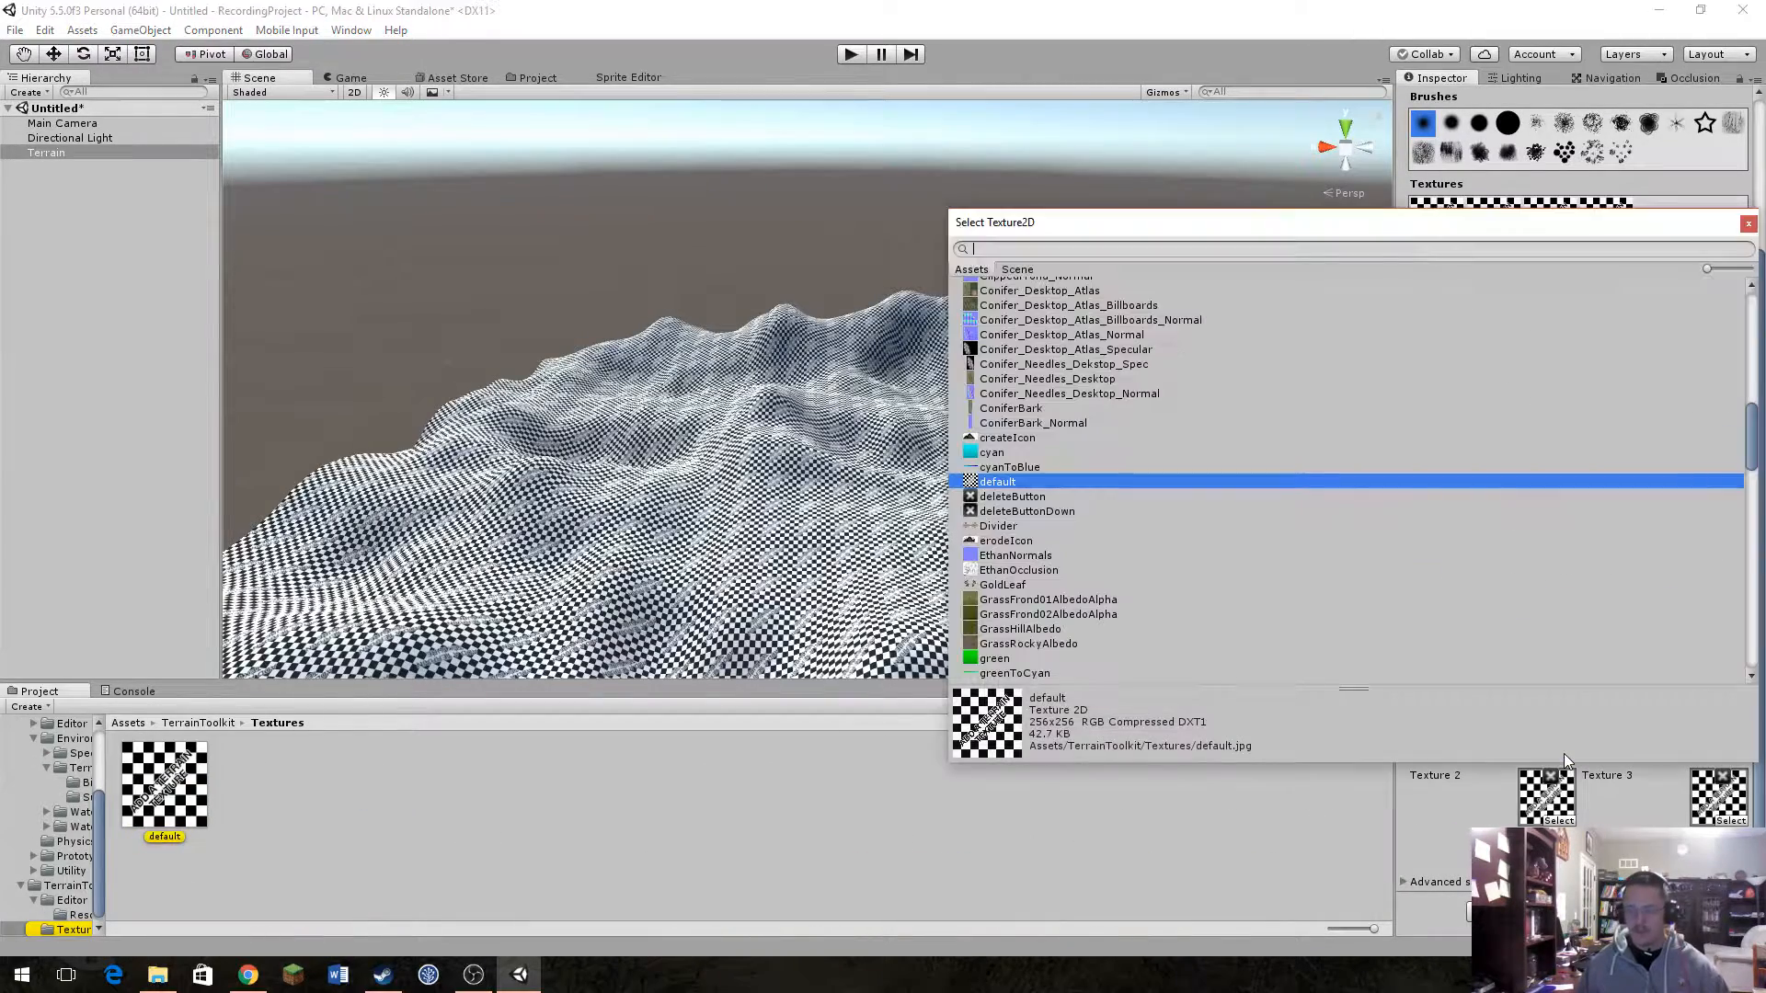
{"action": "left_click", "coordinate": [1748, 225]}
{"action": "left_click", "coordinate": [129, 724]}
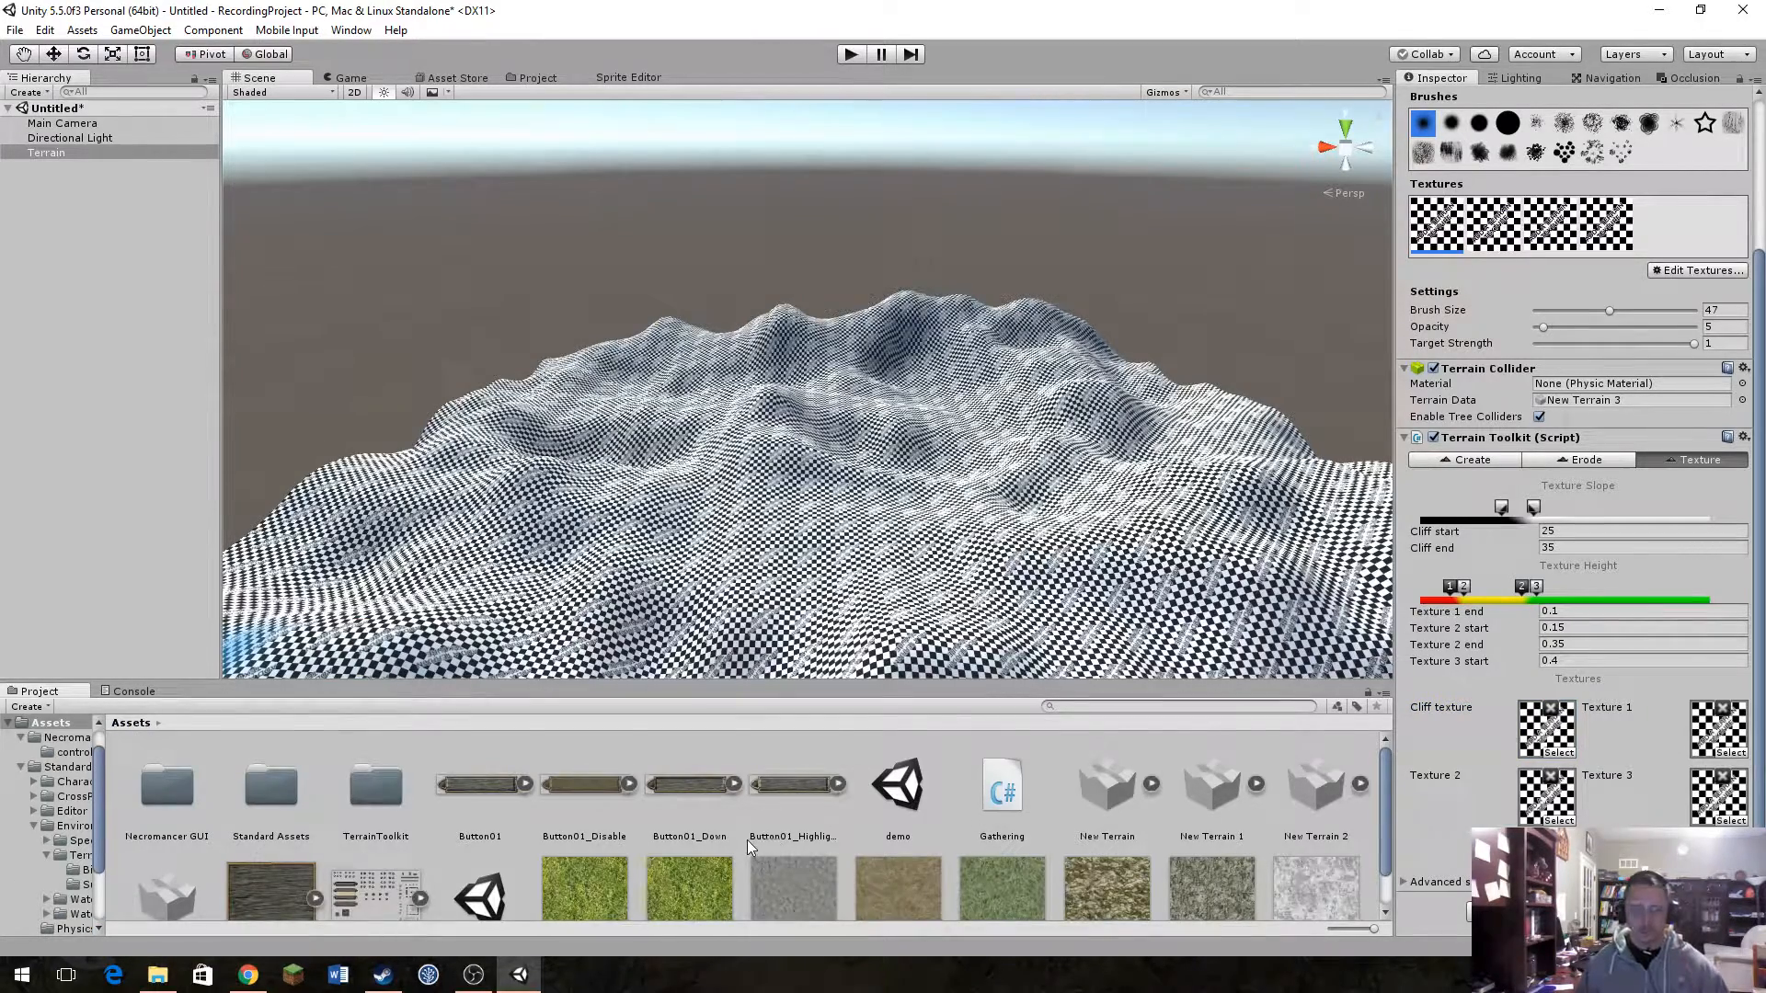
Step: Assign the TexturesCom_RockGrassy0048_1_seamless_S image from the Assets folder as the terrain's cliff texture
{"action": "scroll", "coordinate": [748, 837], "scroll_direction": "down", "scroll_amount": 1}
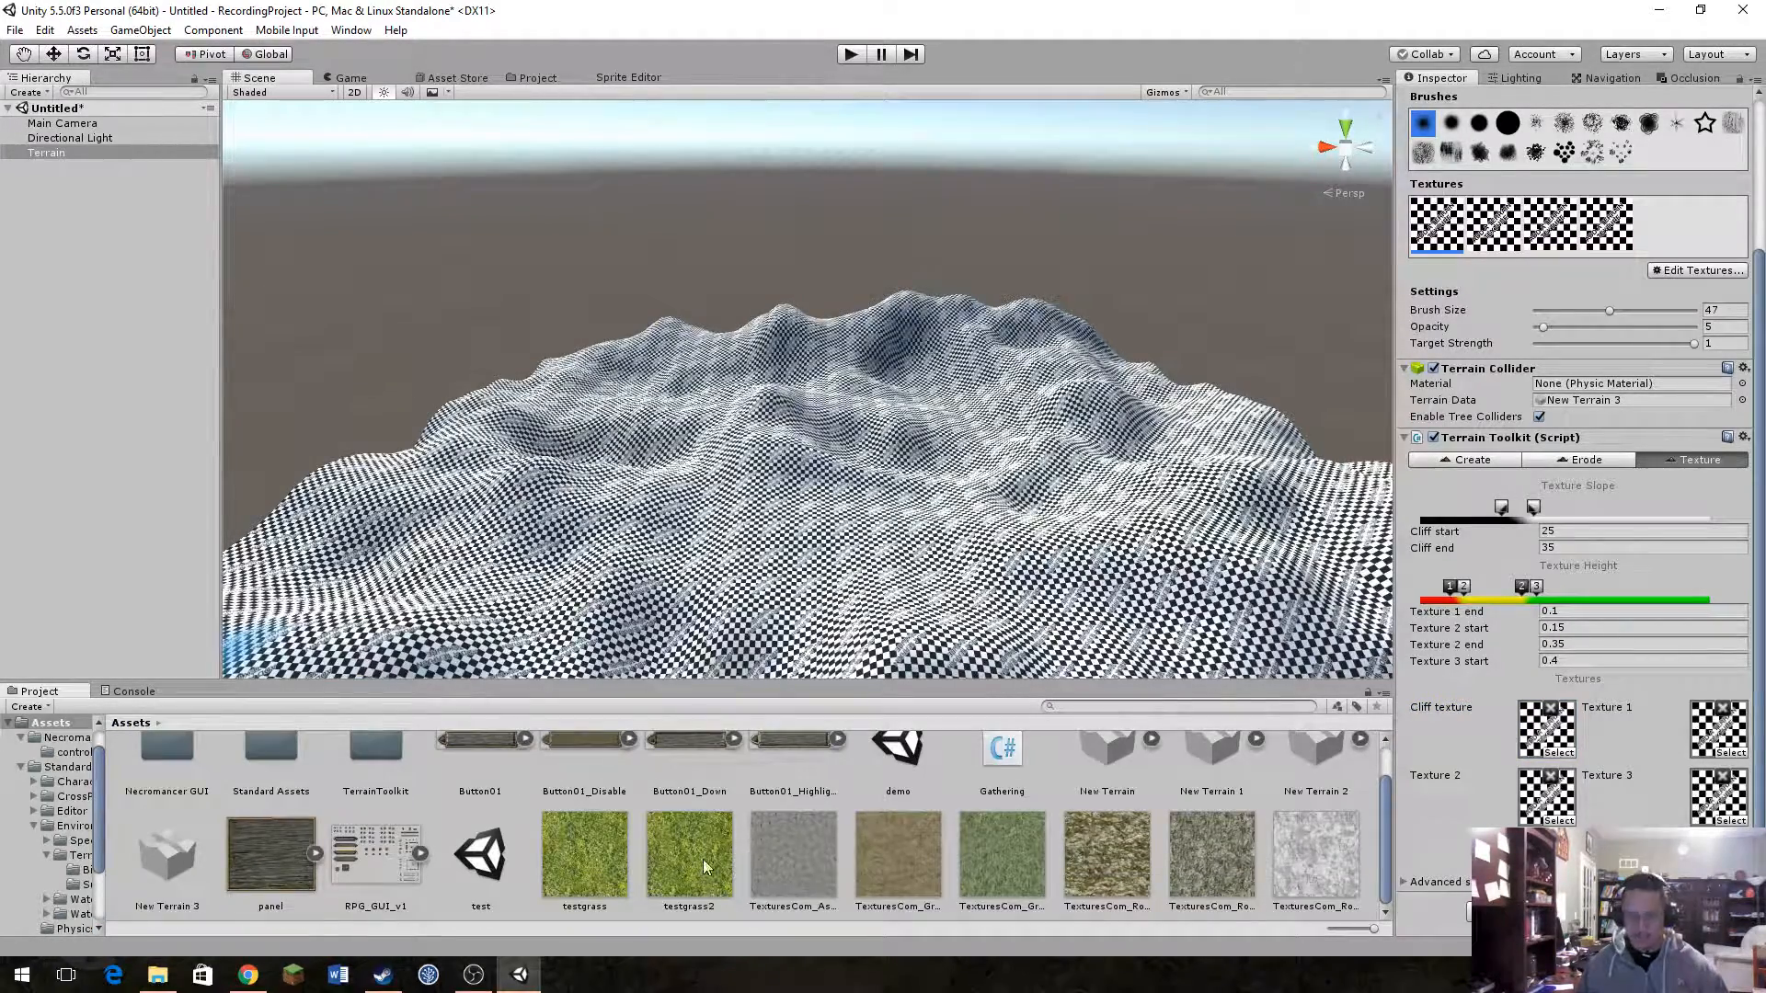
{"action": "left_click", "coordinate": [1277, 865]}
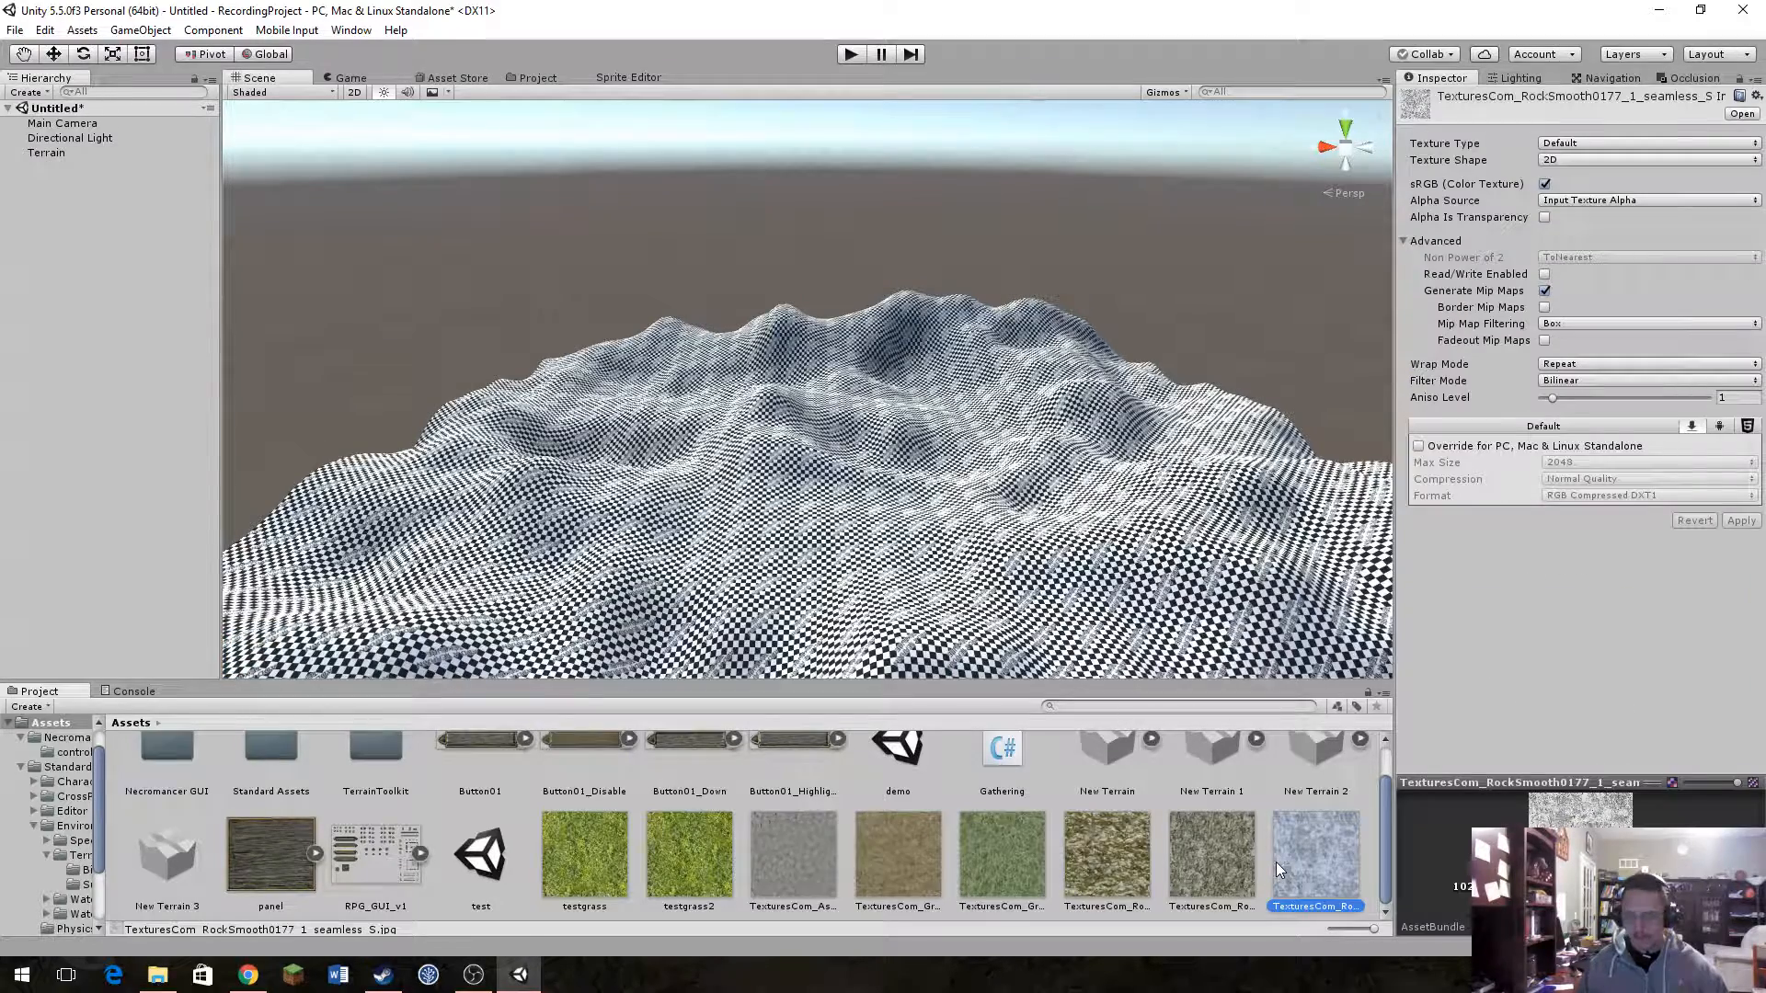
{"action": "left_click", "coordinate": [1223, 865]}
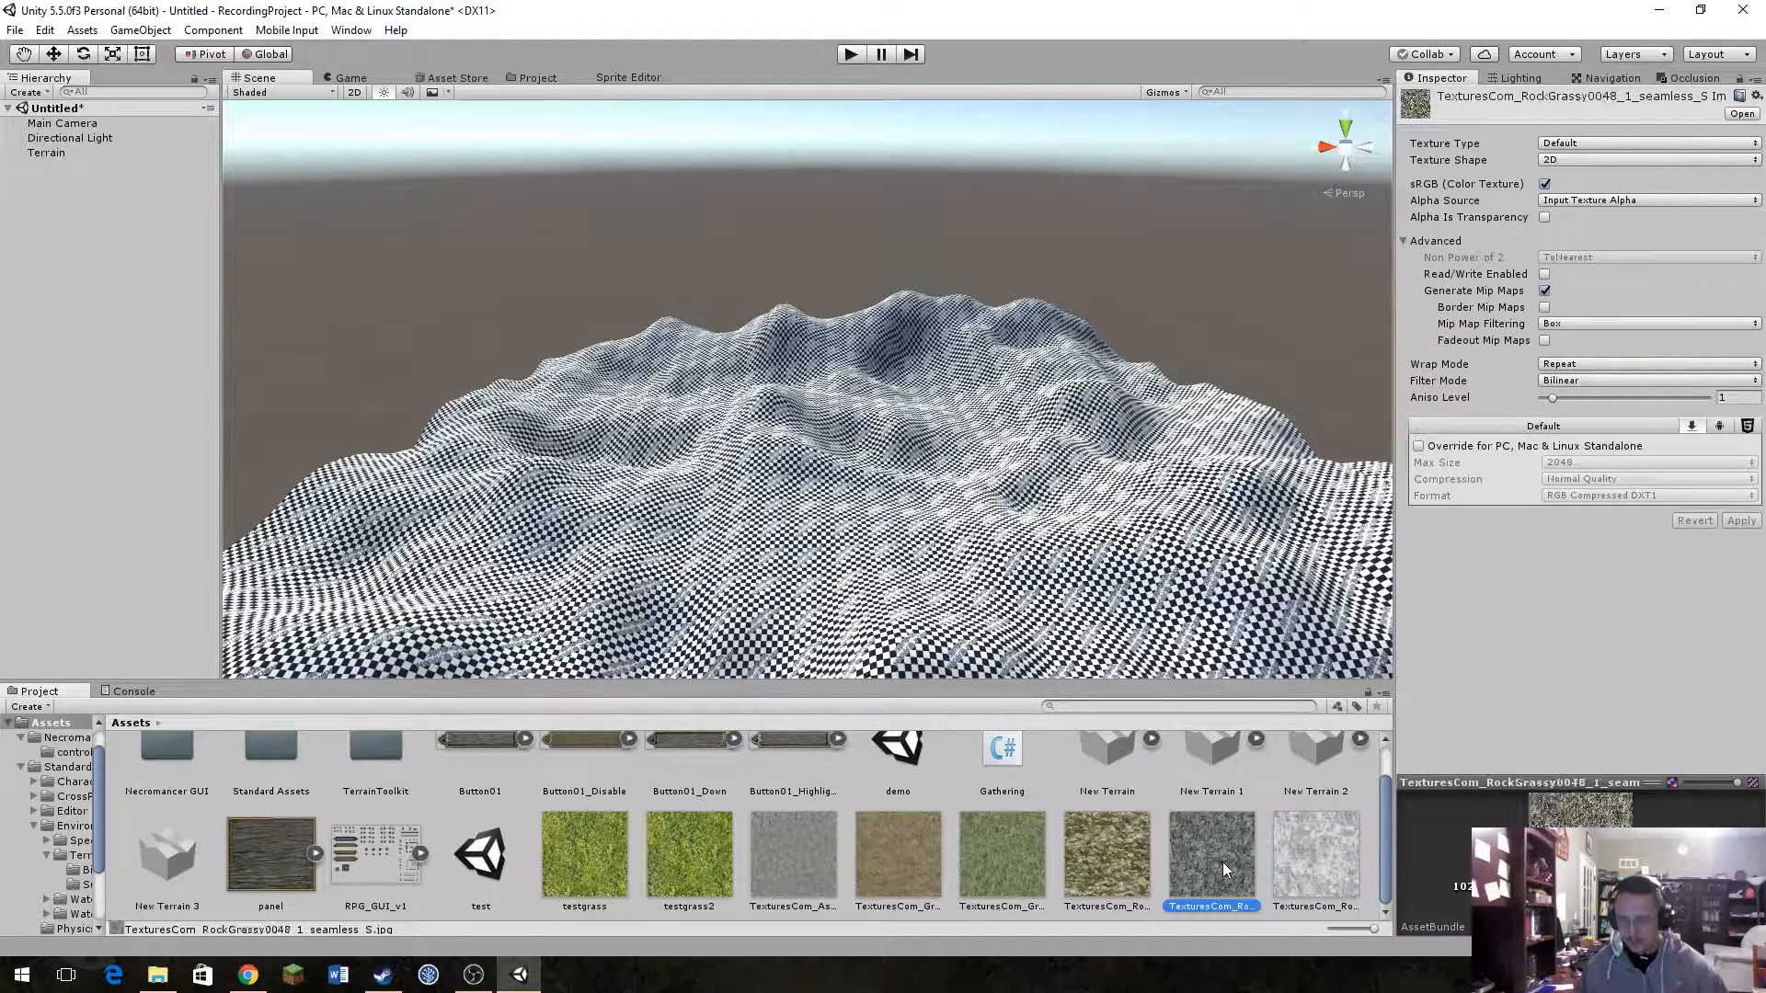
{"action": "left_click", "coordinate": [900, 638]}
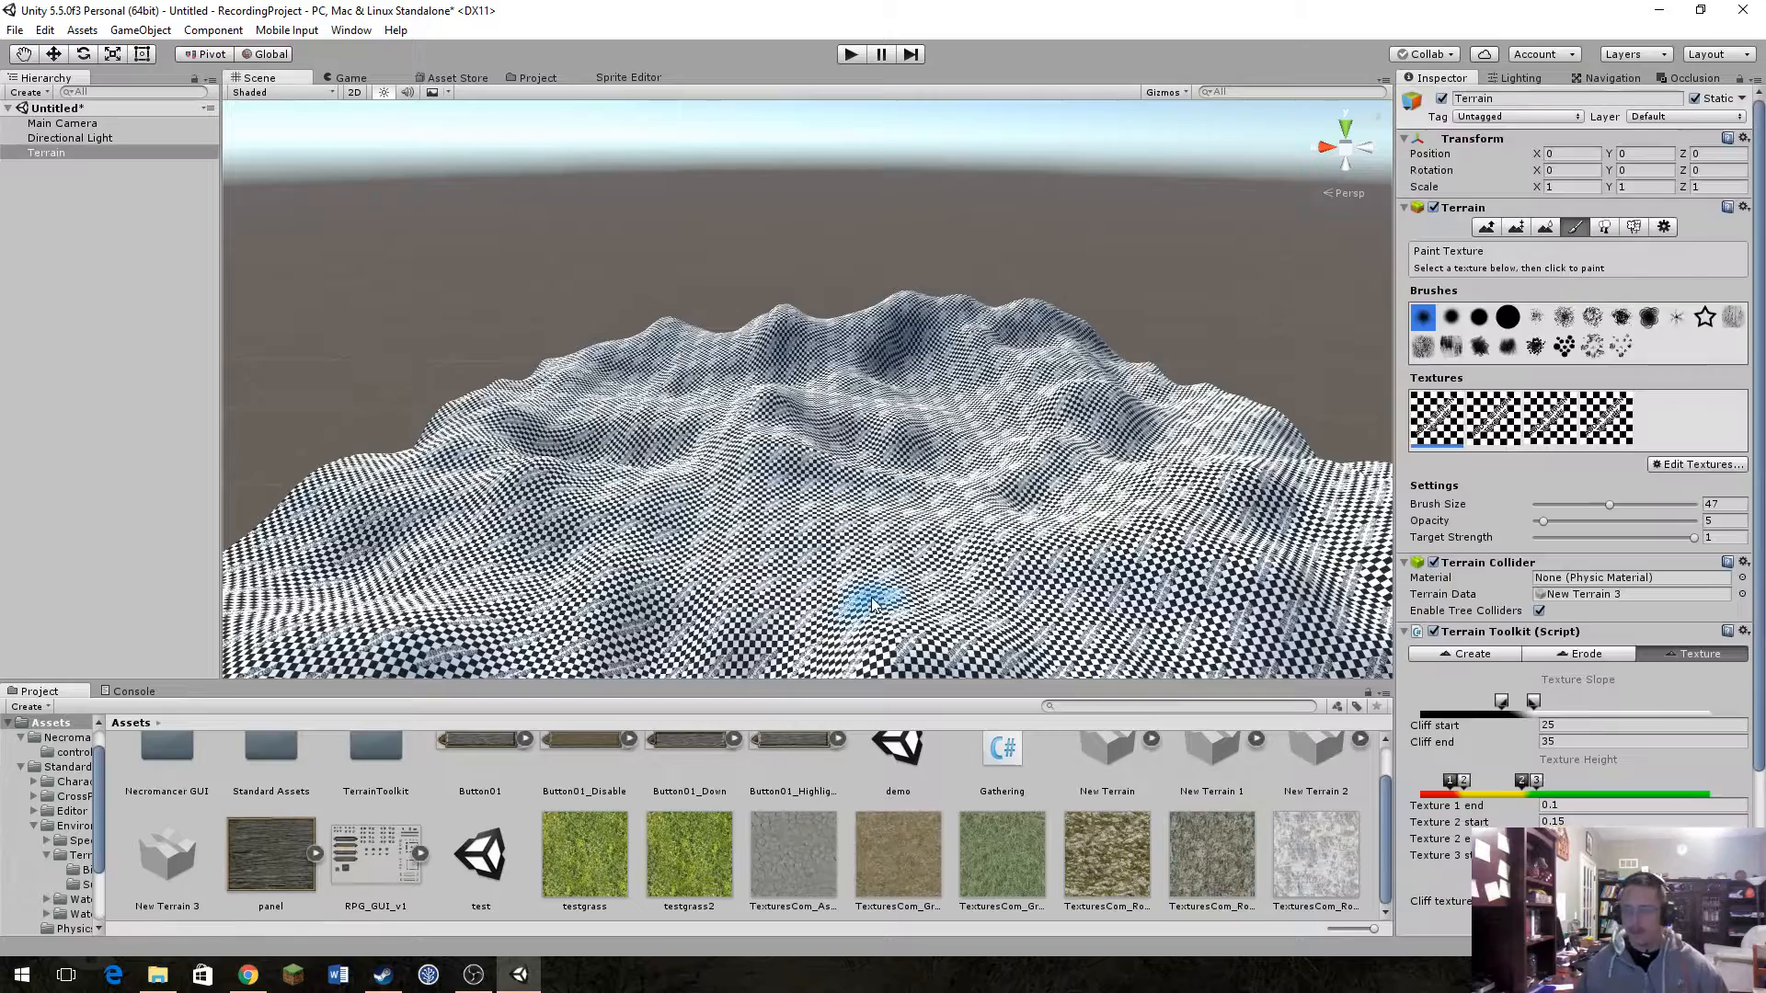
{"action": "left_click_drag", "start_coordinate": [1201, 846], "coordinate": [1541, 806]}
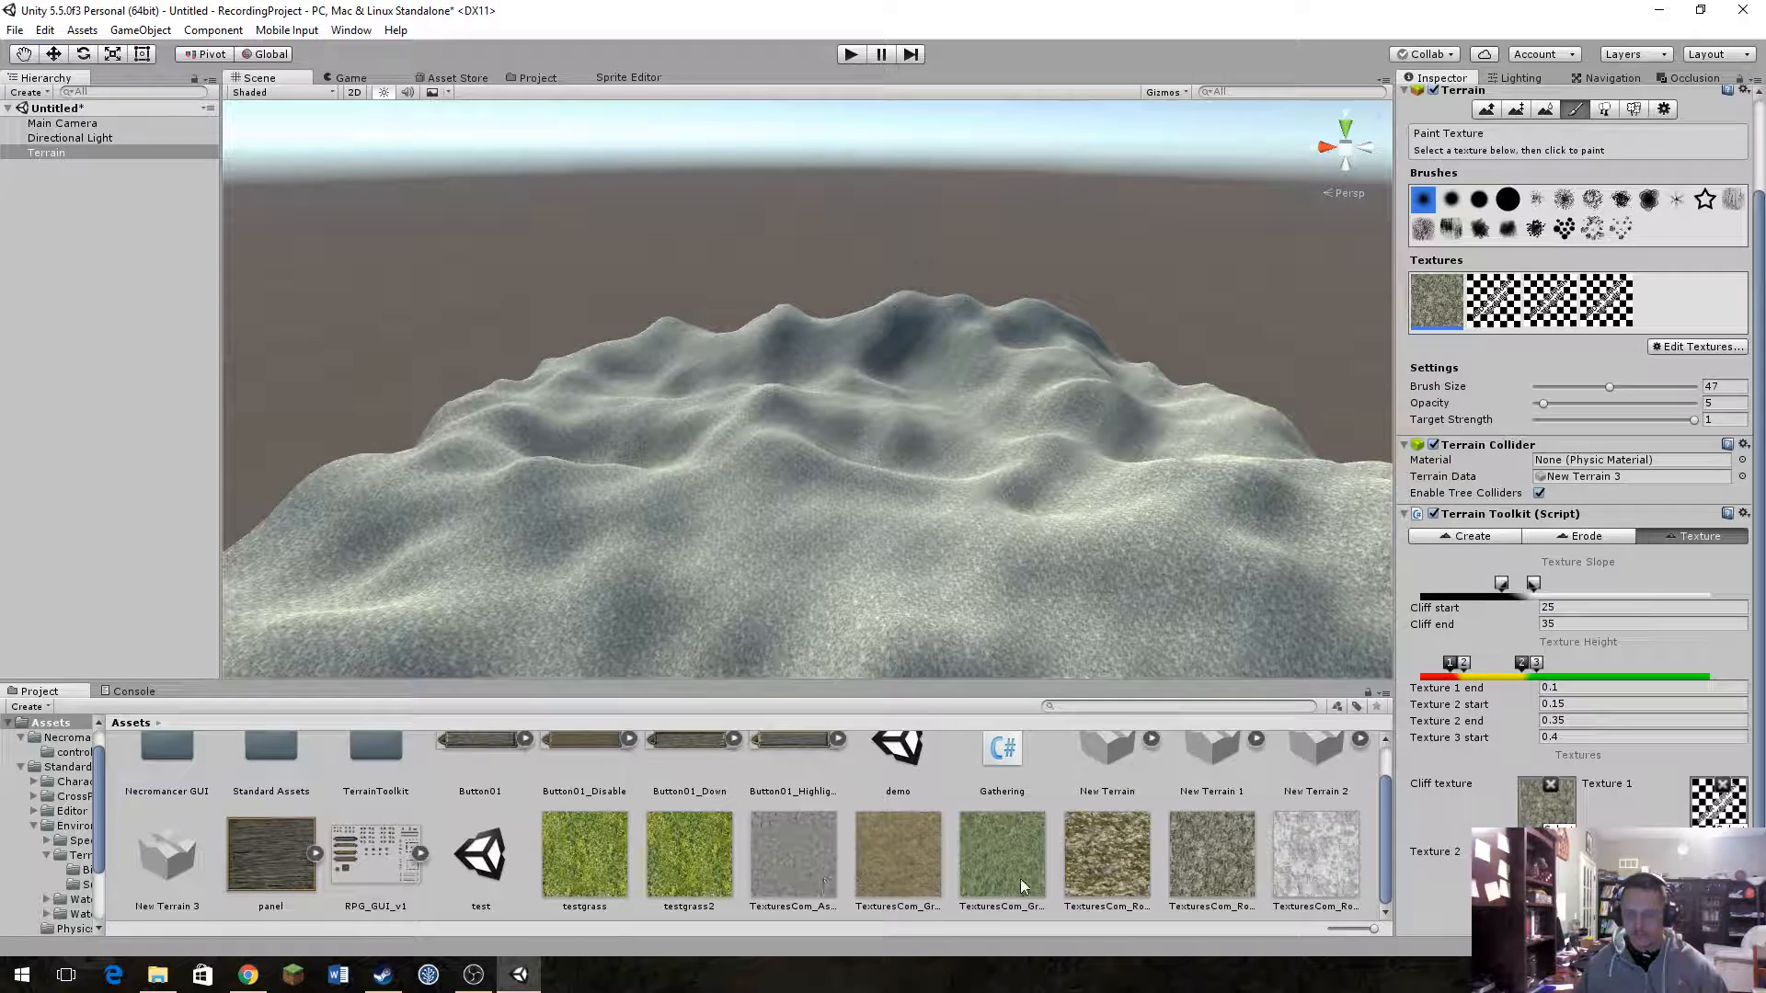
Step: Assign the grey cracked image to Texture 1, the green grass image to Texture 2 and the brown ground image to Texture 3
{"action": "left_click_drag", "start_coordinate": [825, 859], "coordinate": [1718, 808]}
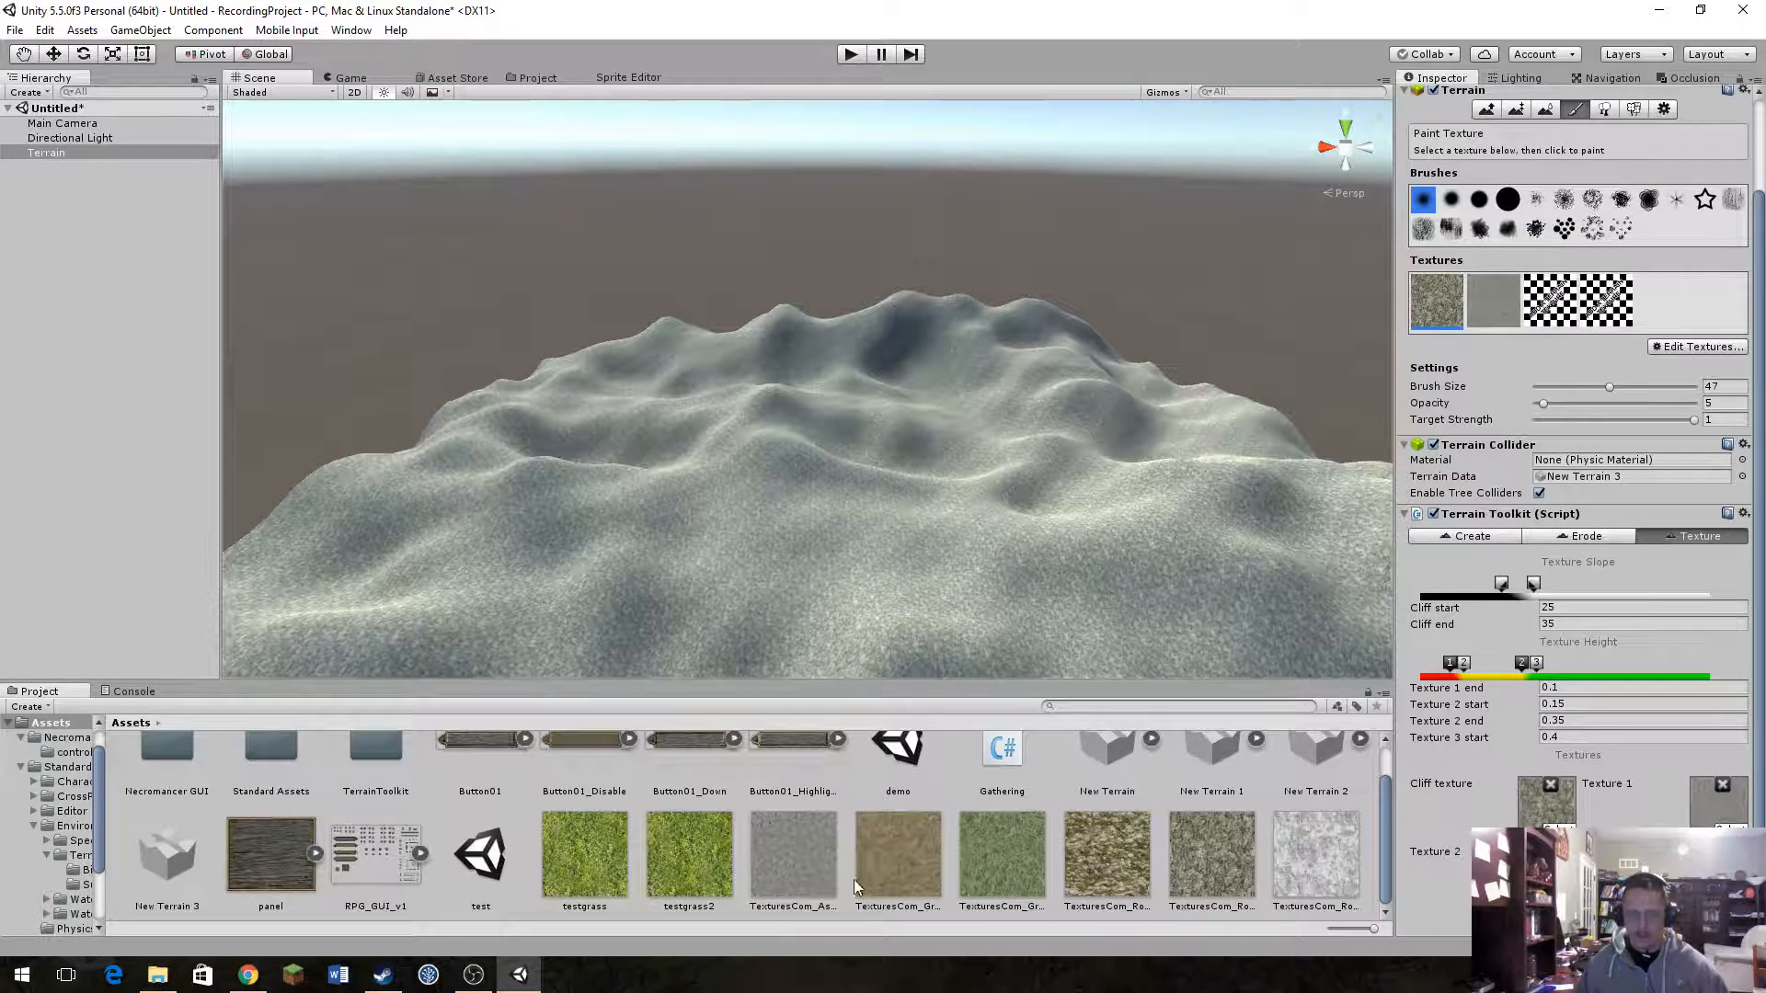
{"action": "left_click_drag", "start_coordinate": [1015, 849], "coordinate": [1531, 870]}
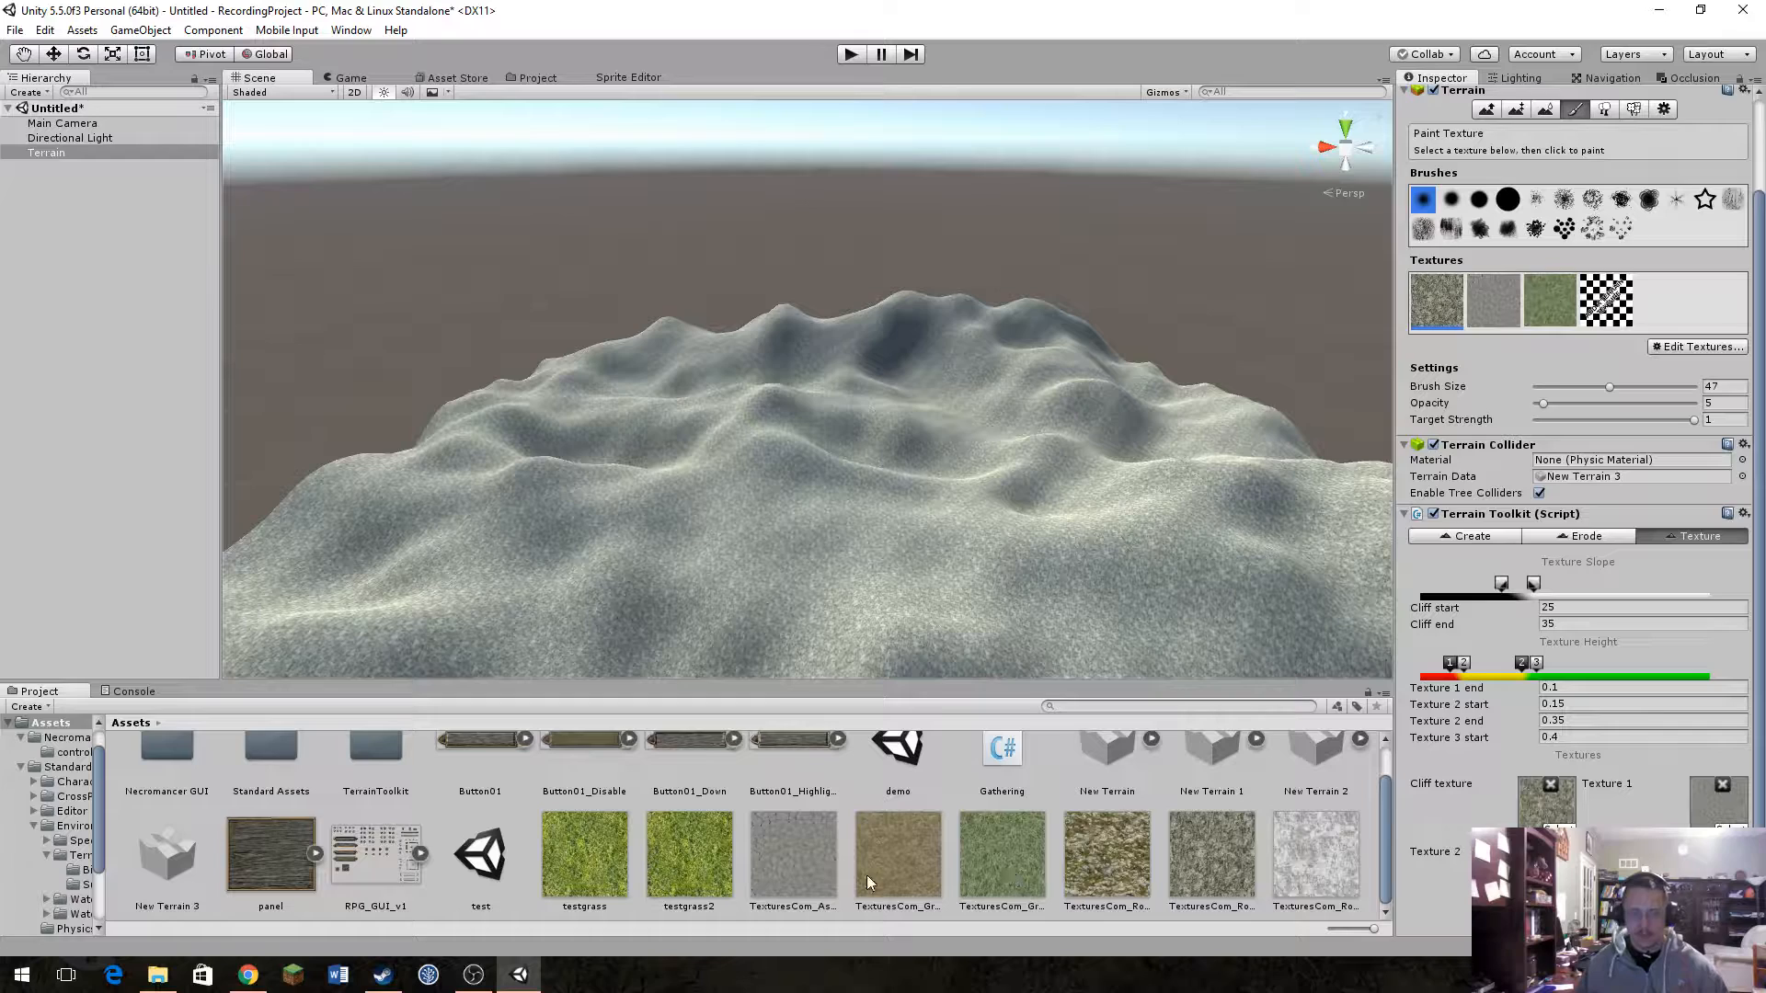
{"action": "left_click_drag", "start_coordinate": [896, 861], "coordinate": [1455, 863]}
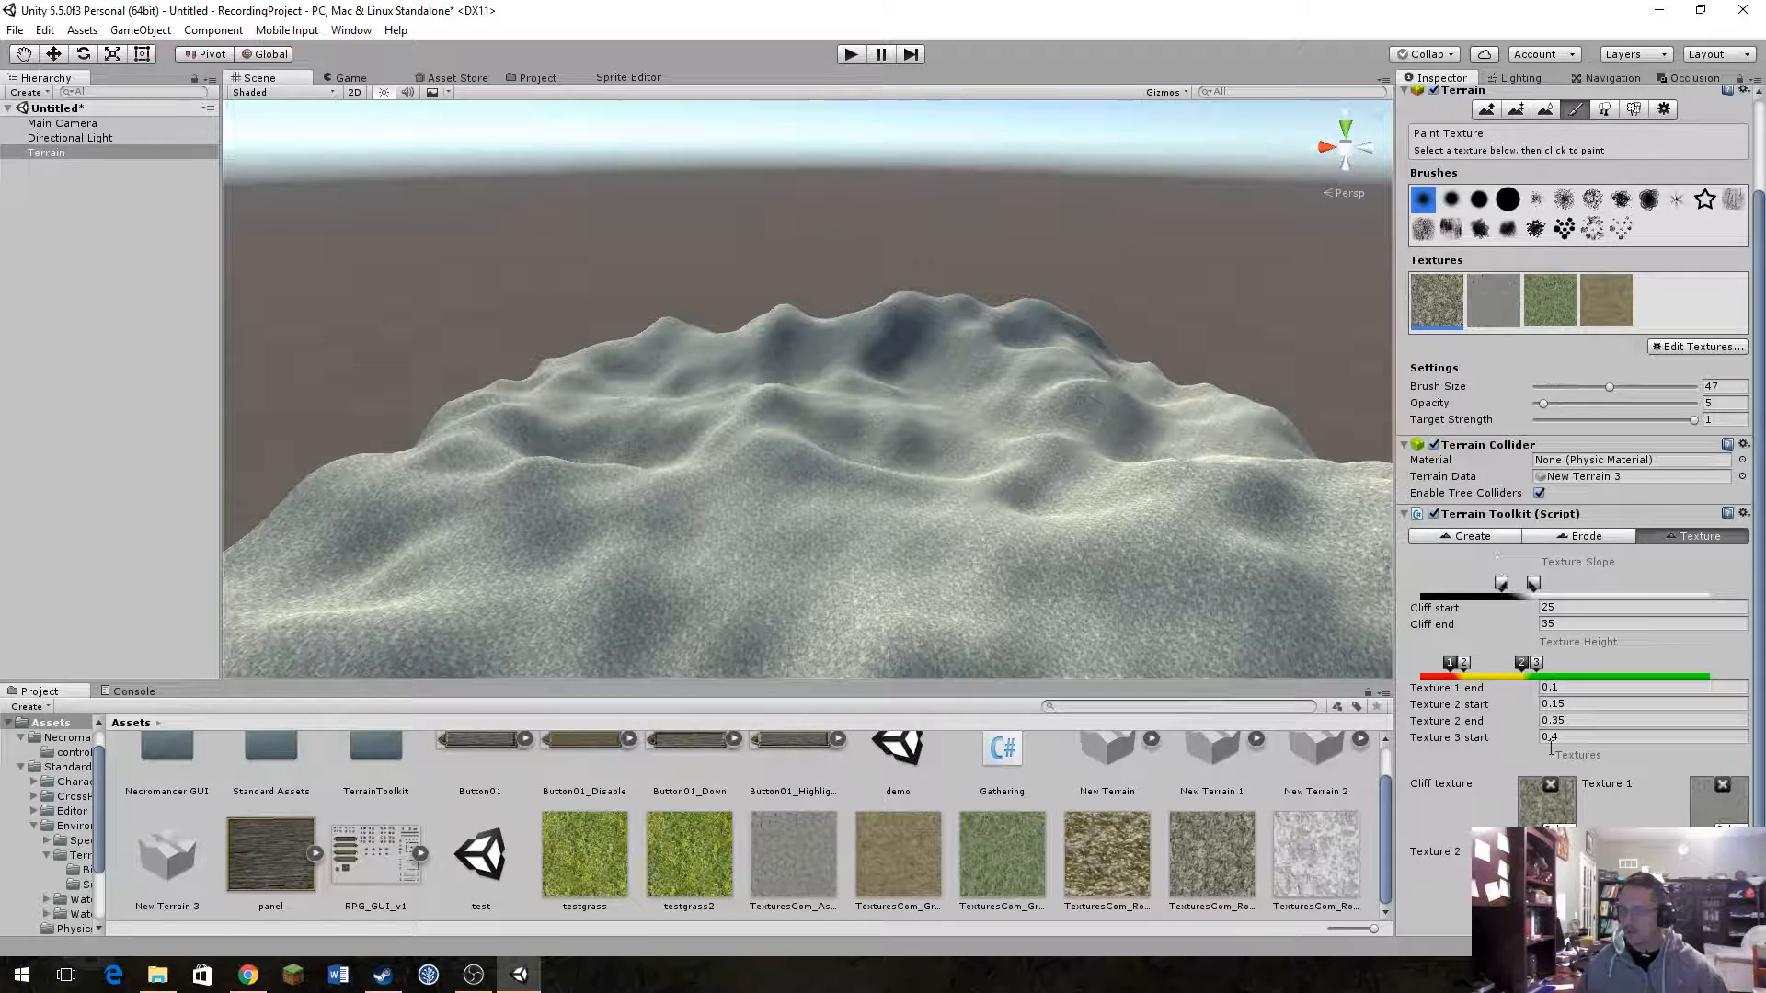
Step: Apply the assigned textures to the terrain and examine their coverage on the hills up close
{"action": "scroll", "coordinate": [1577, 664], "scroll_direction": "down", "scroll_amount": 3}
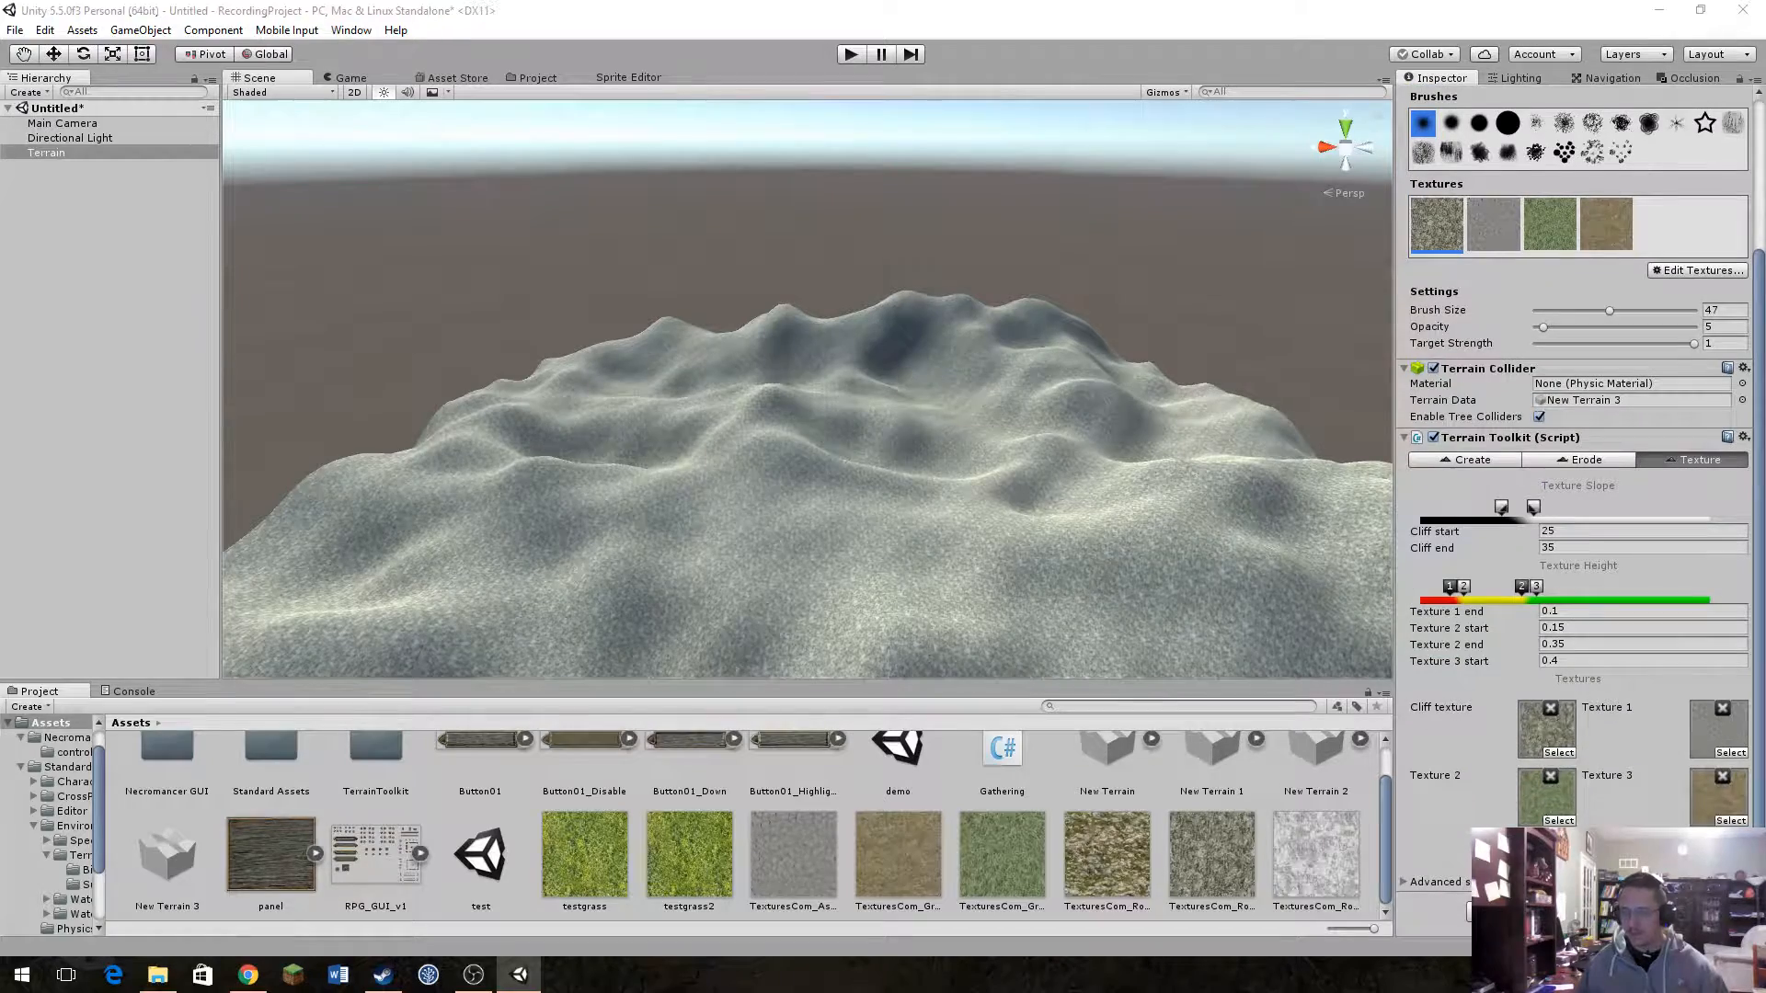
{"action": "right_click_drag", "start_coordinate": [1012, 480], "coordinate": [1520, 594]}
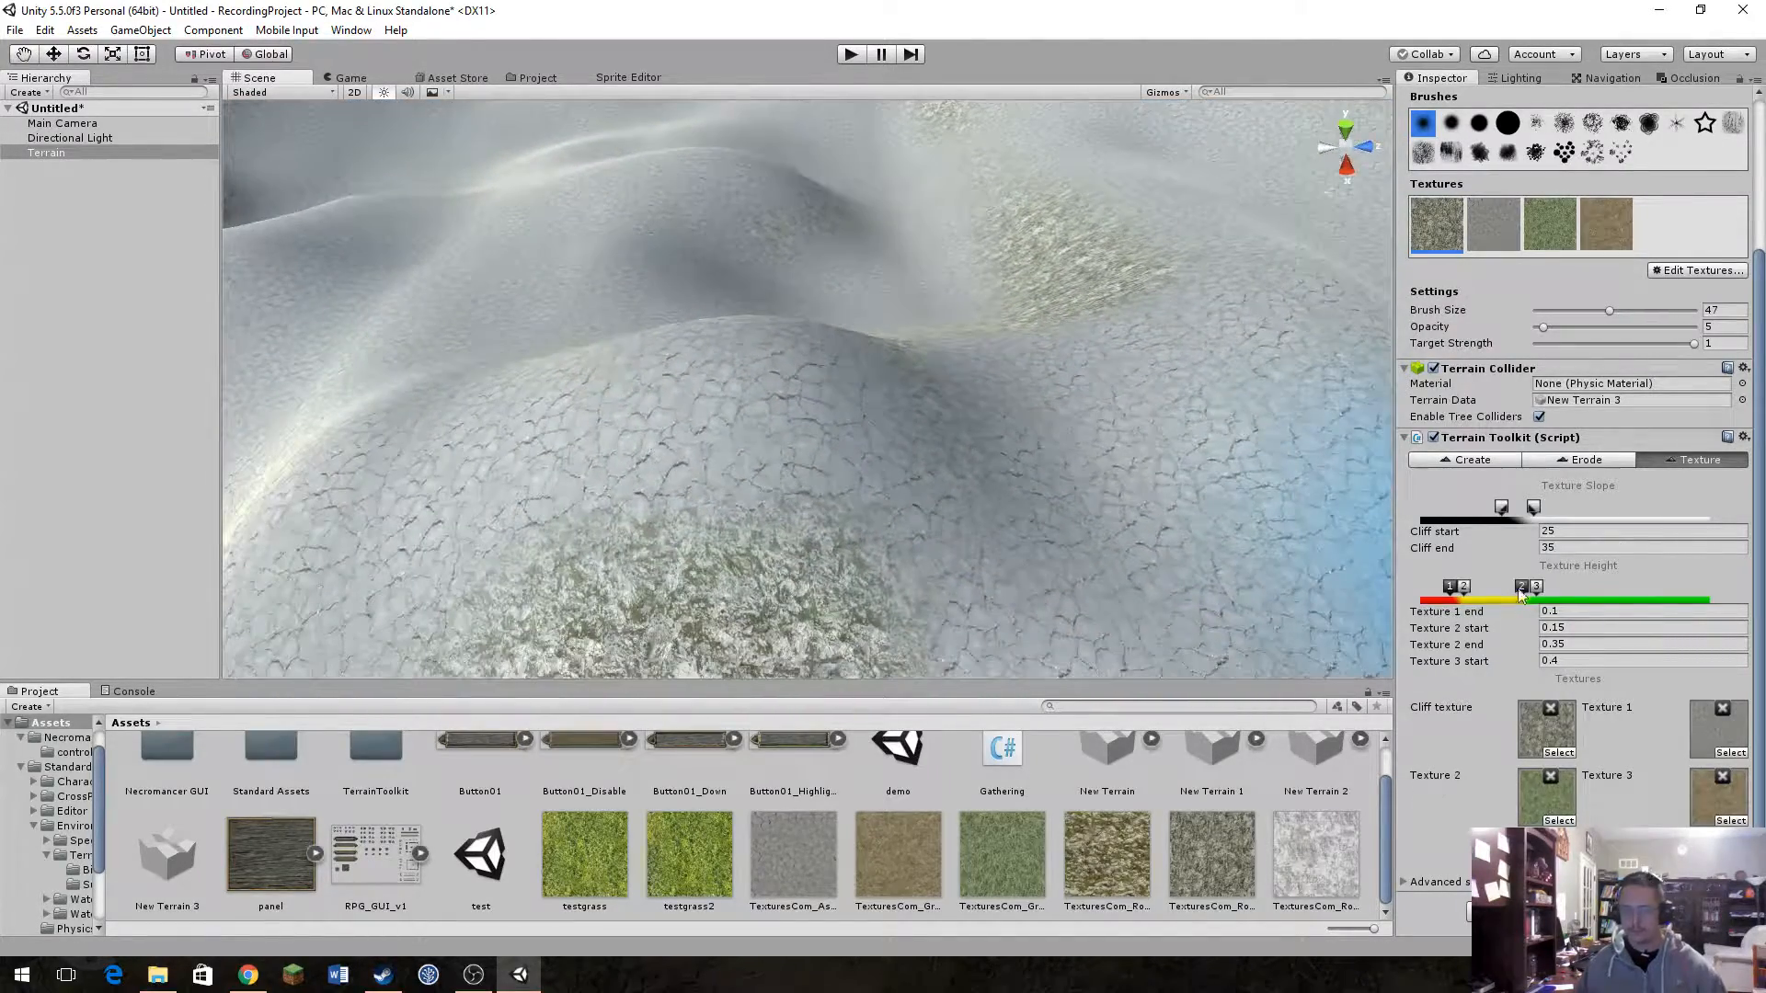
Step: Set the texture height's Texture 1 end to 0.05 and Texture 2 start to 0.1, and reapply the textures
{"action": "left_click", "coordinate": [1647, 611]}
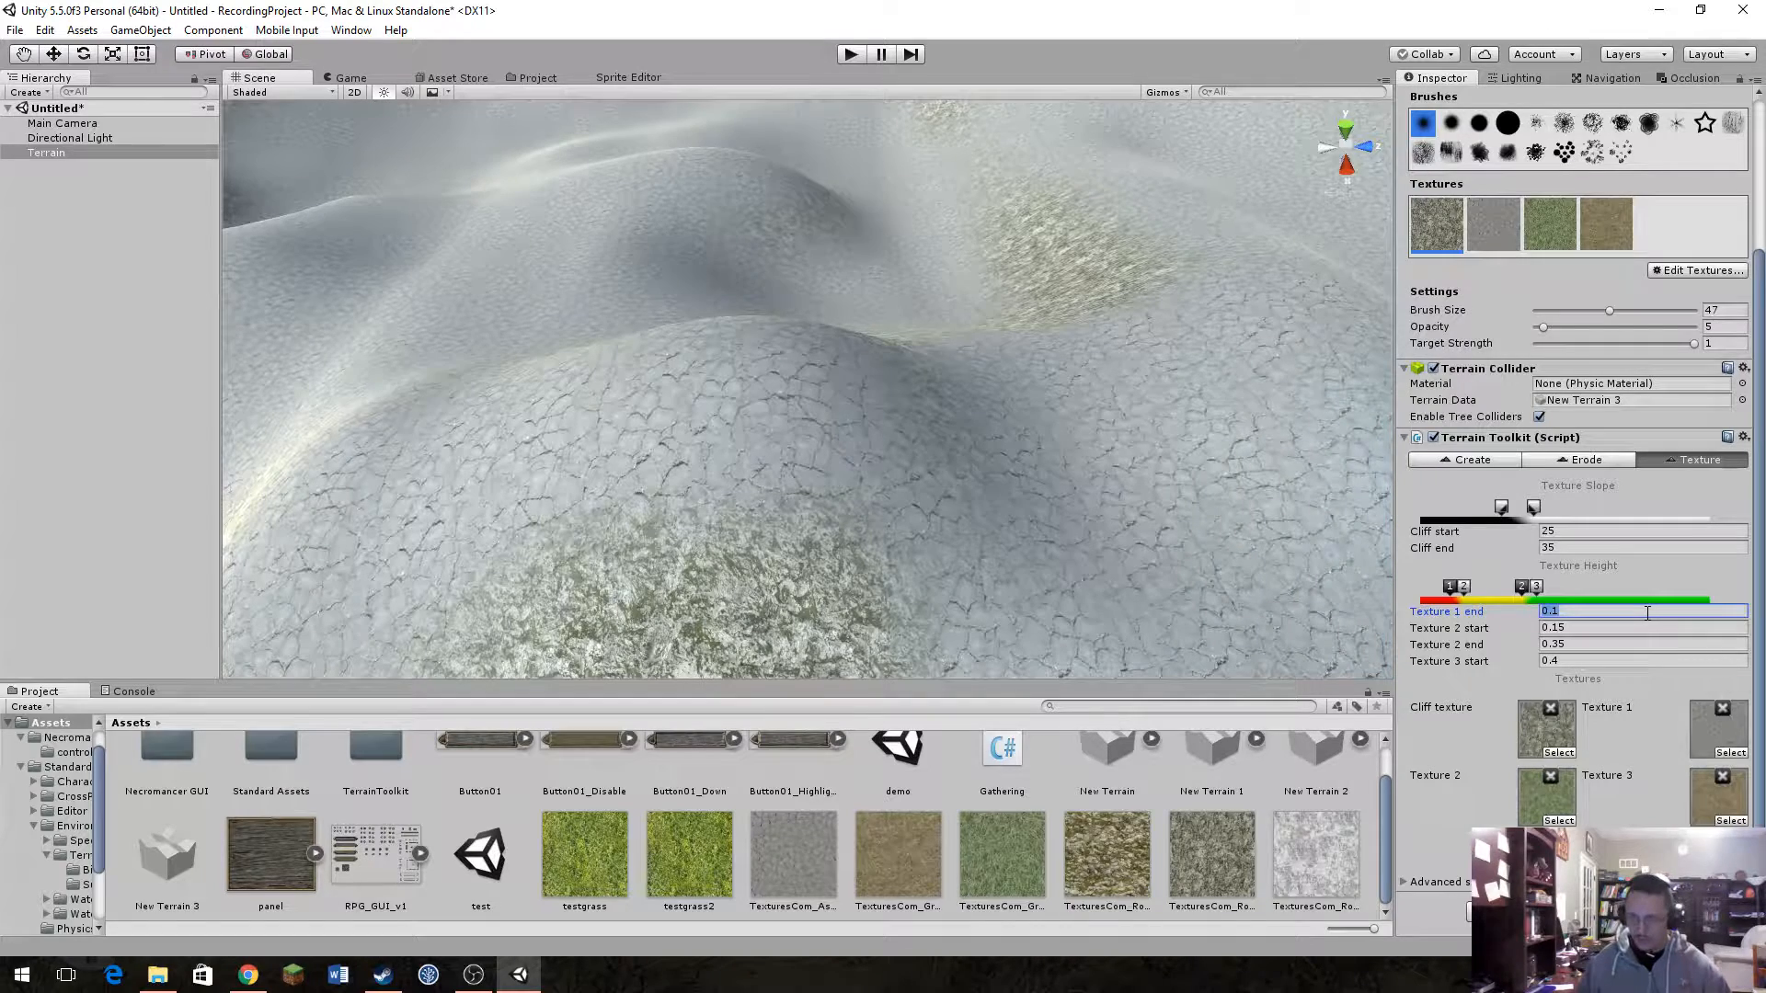
{"action": "type", "text": "0.05"}
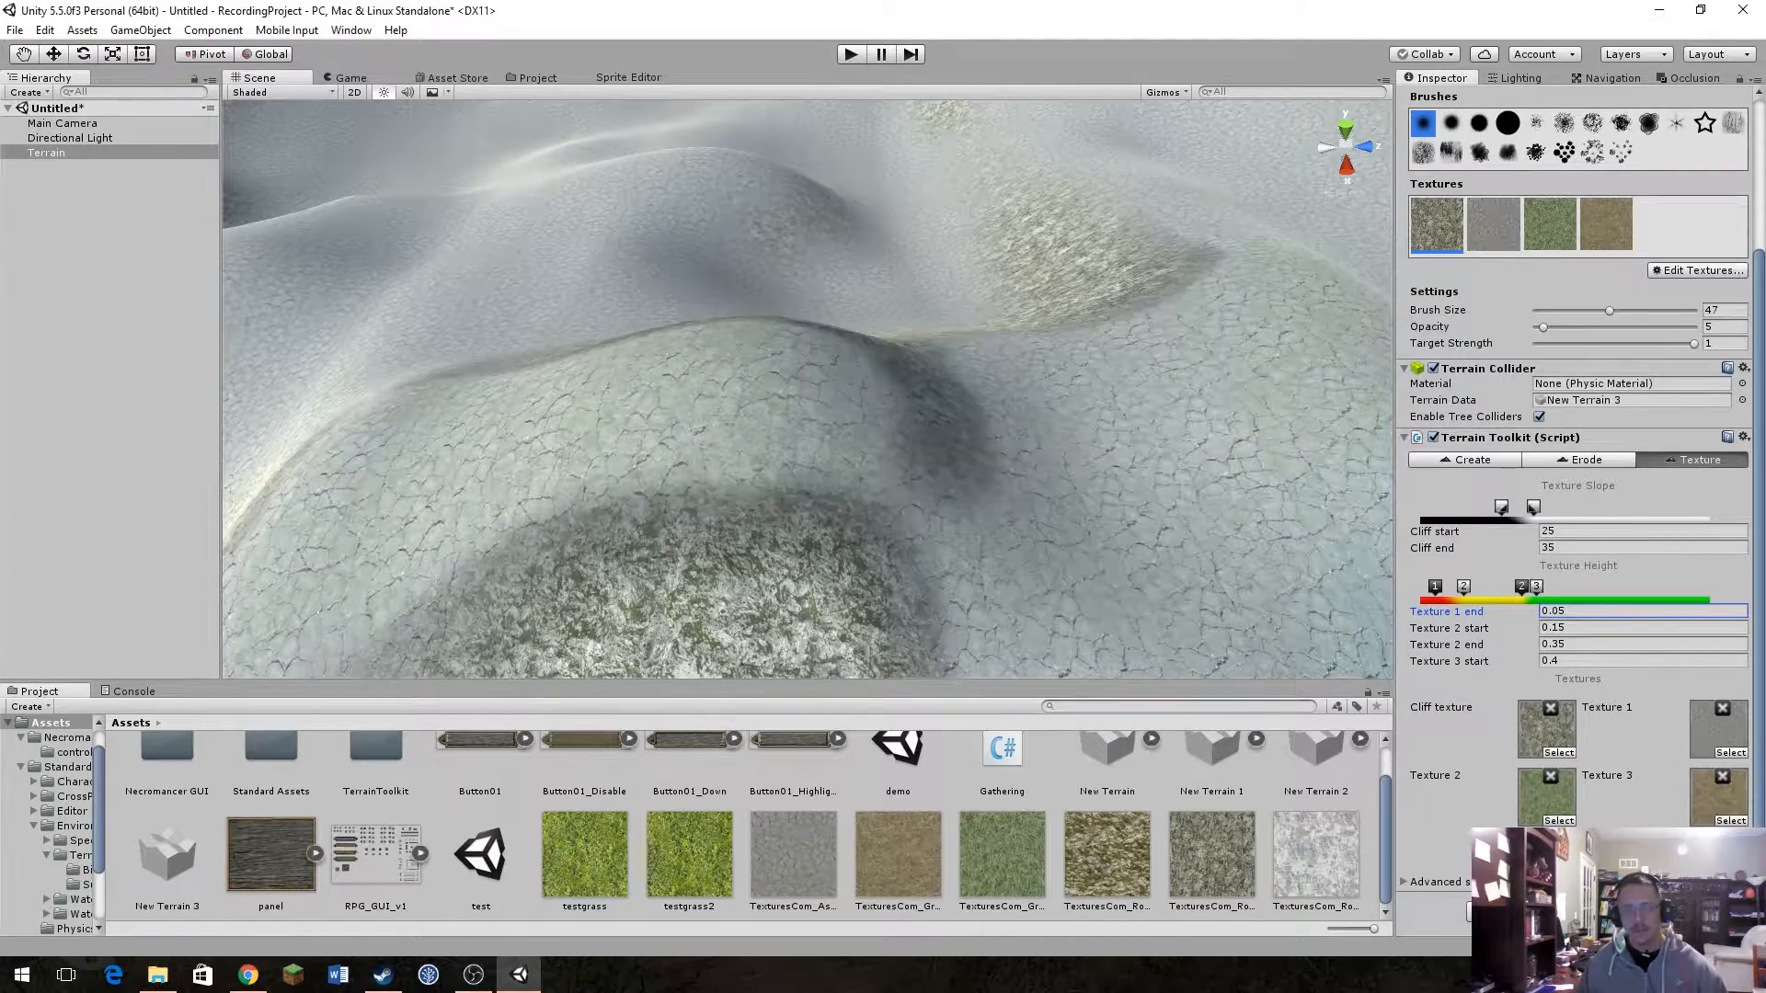
{"action": "left_click_drag", "start_coordinate": [1328, 549], "coordinate": [1399, 646], "text": "alt"}
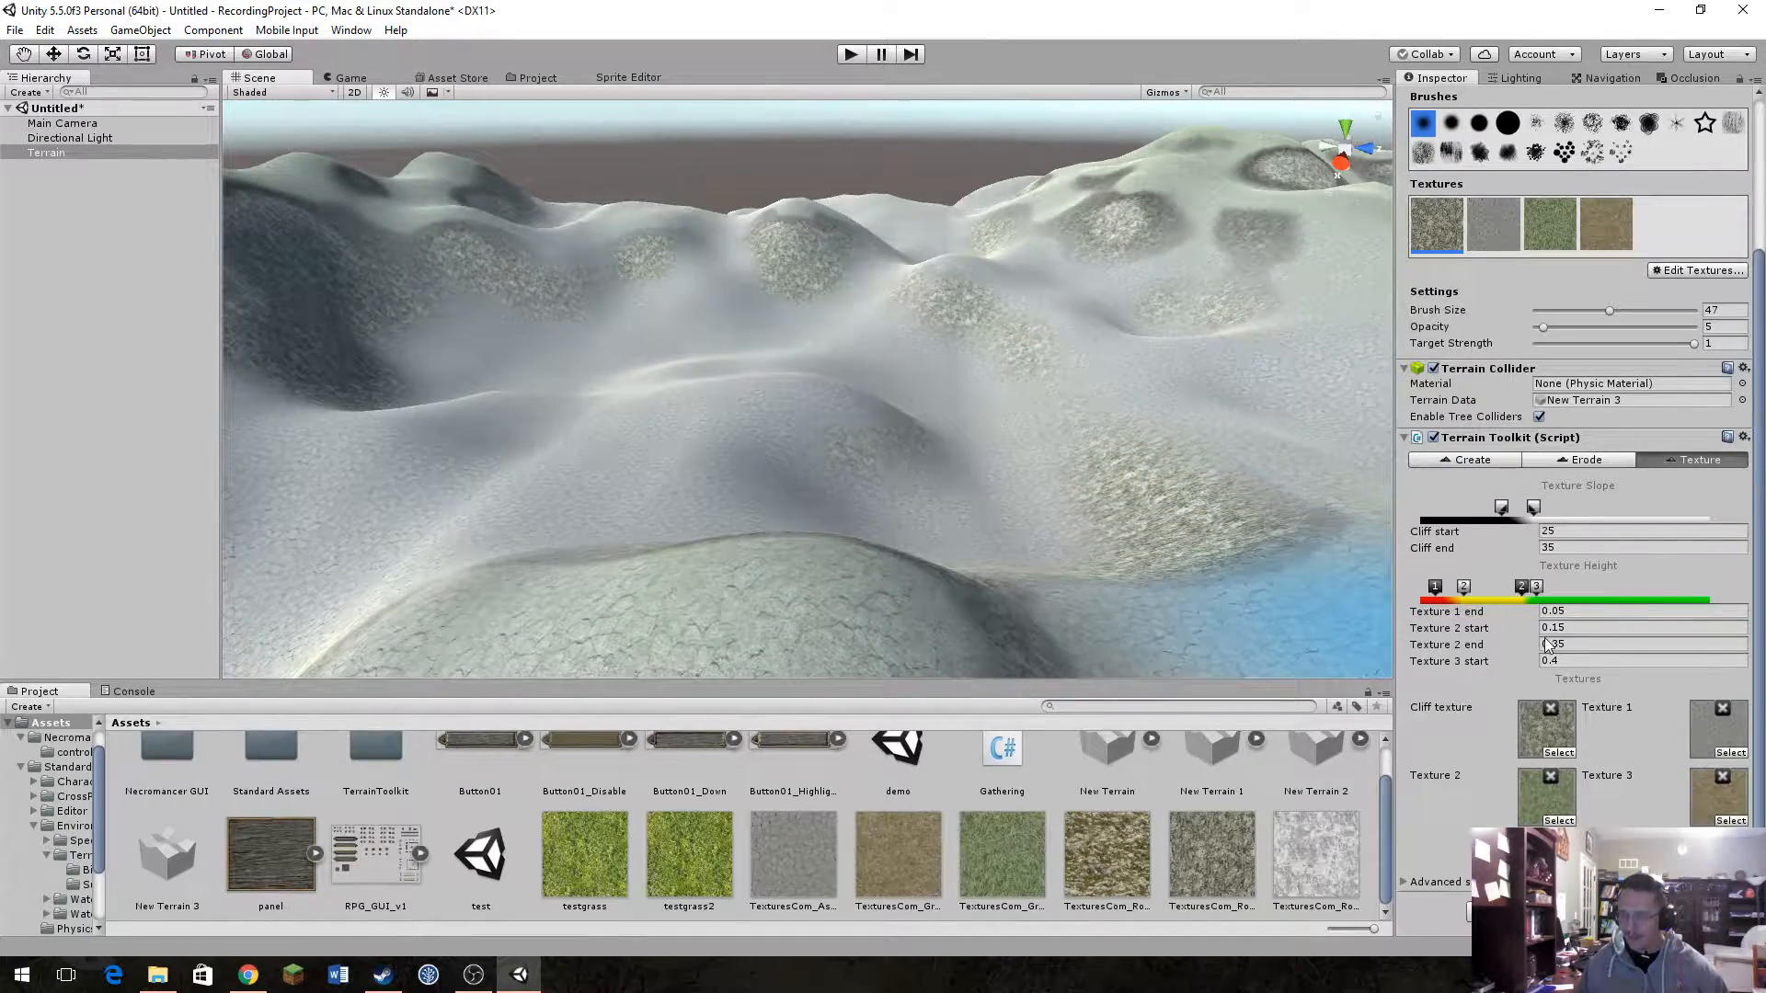
{"action": "left_click", "coordinate": [1596, 628]}
{"action": "type", "text": "0.1"}
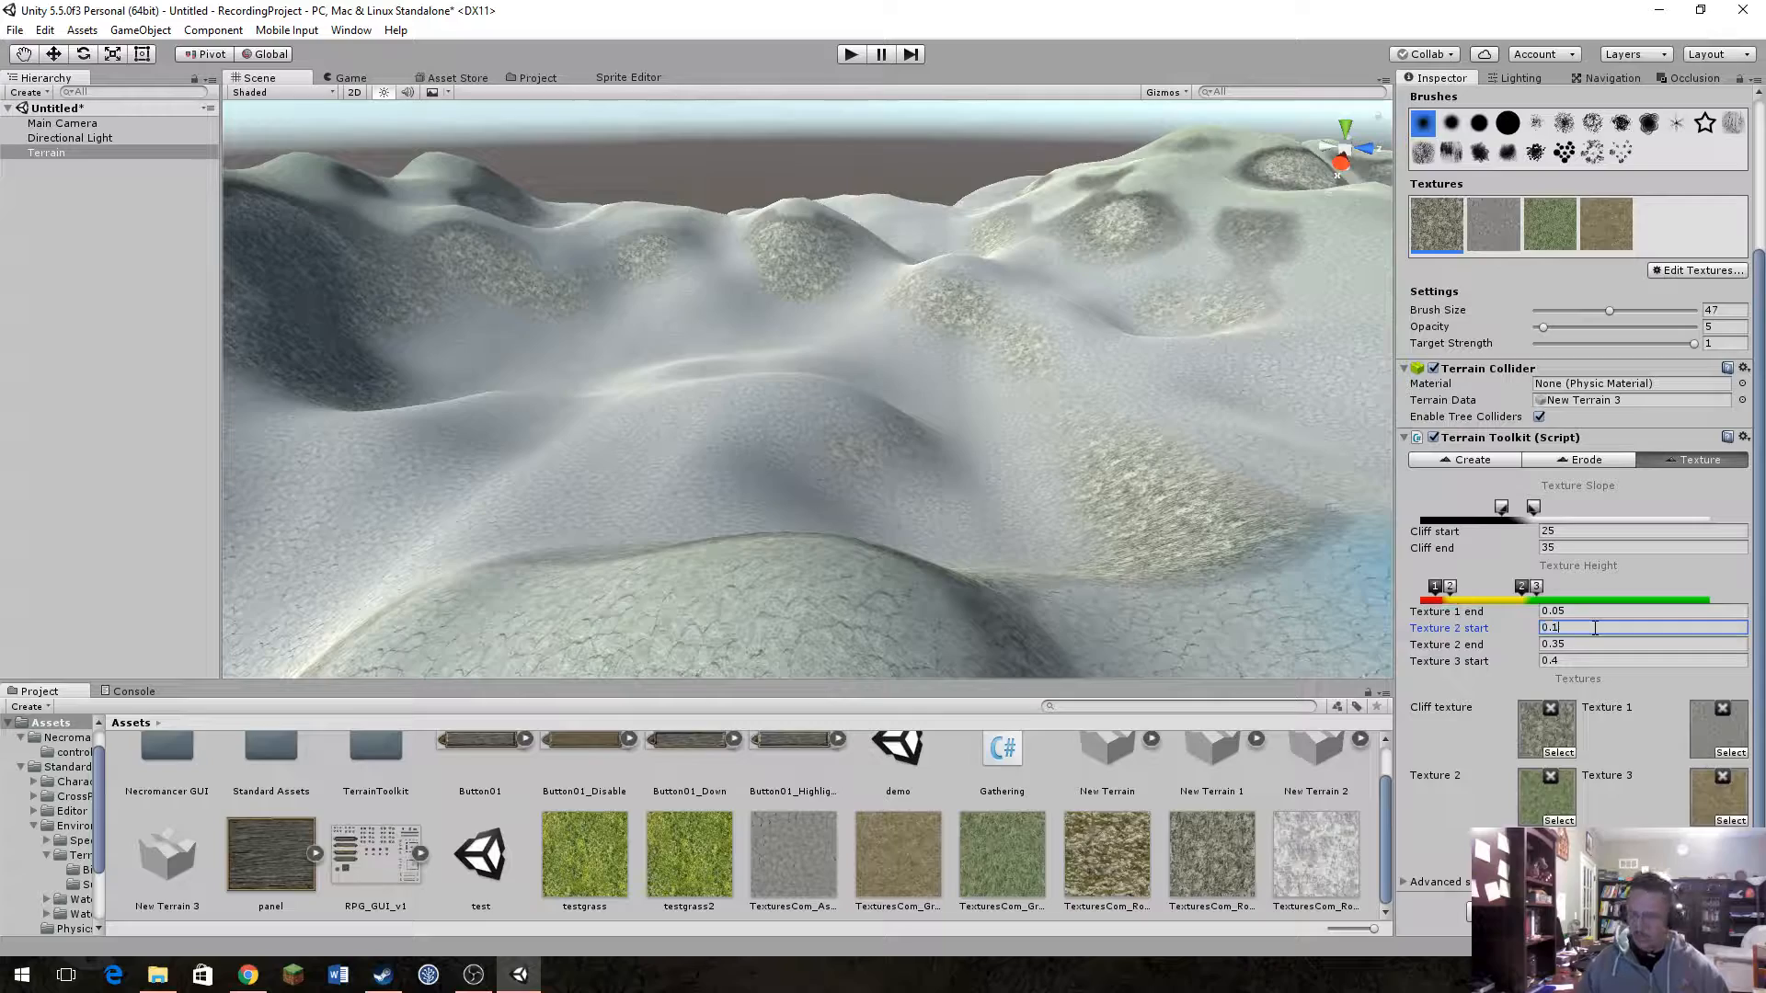
{"action": "key", "text": "Return"}
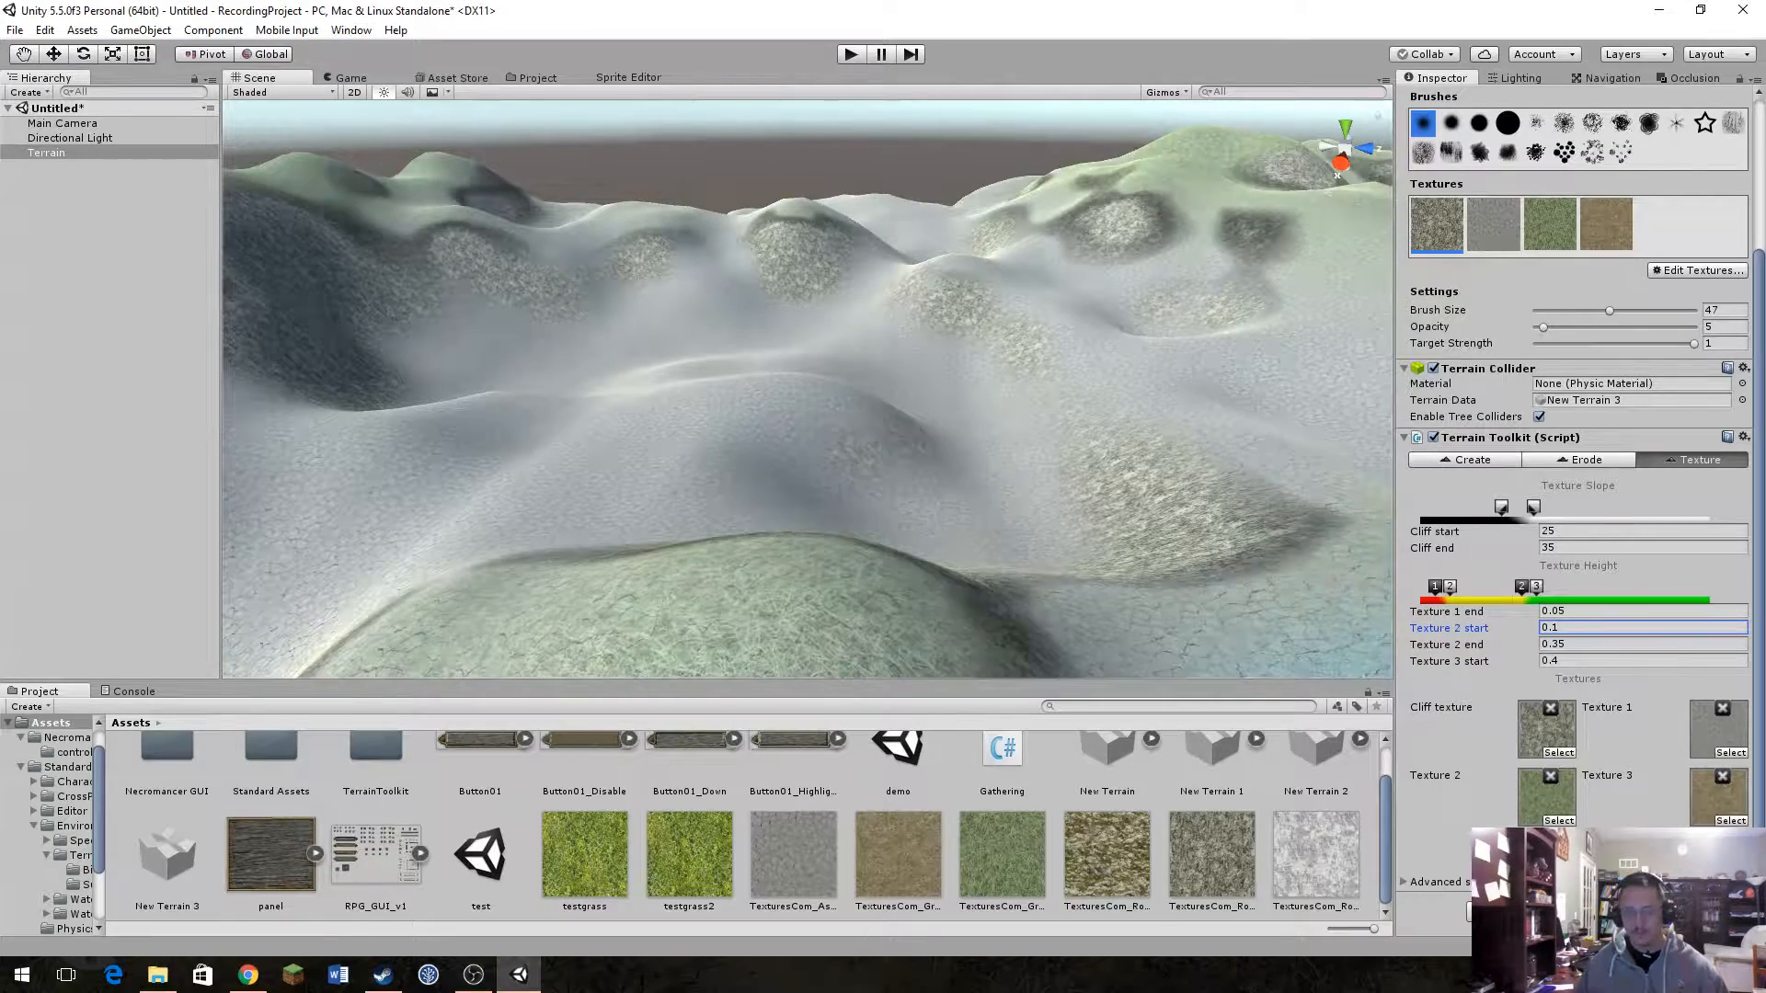
Step: Regenerate the terrain with the Perlin generator at an amplitude of 0.25
{"action": "mouse_move", "coordinate": [1037, 485]}
{"action": "left_mouse_down", "text": "alt"}
{"action": "mouse_move", "coordinate": [1183, 492]}
{"action": "mouse_move", "coordinate": [1228, 414]}
{"action": "mouse_move", "coordinate": [505, 442]}
{"action": "mouse_move", "coordinate": [493, 465]}
{"action": "mouse_move", "coordinate": [875, 565]}
{"action": "mouse_move", "coordinate": [1099, 433]}
{"action": "mouse_move", "coordinate": [1313, 493]}
{"action": "mouse_move", "coordinate": [1285, 465]}
{"action": "mouse_move", "coordinate": [1582, 478]}
{"action": "left_mouse_up", "text": "alt"}
{"action": "key", "text": "w"}
{"action": "right_click_drag", "start_coordinate": [1583, 479], "coordinate": [1582, 488]}
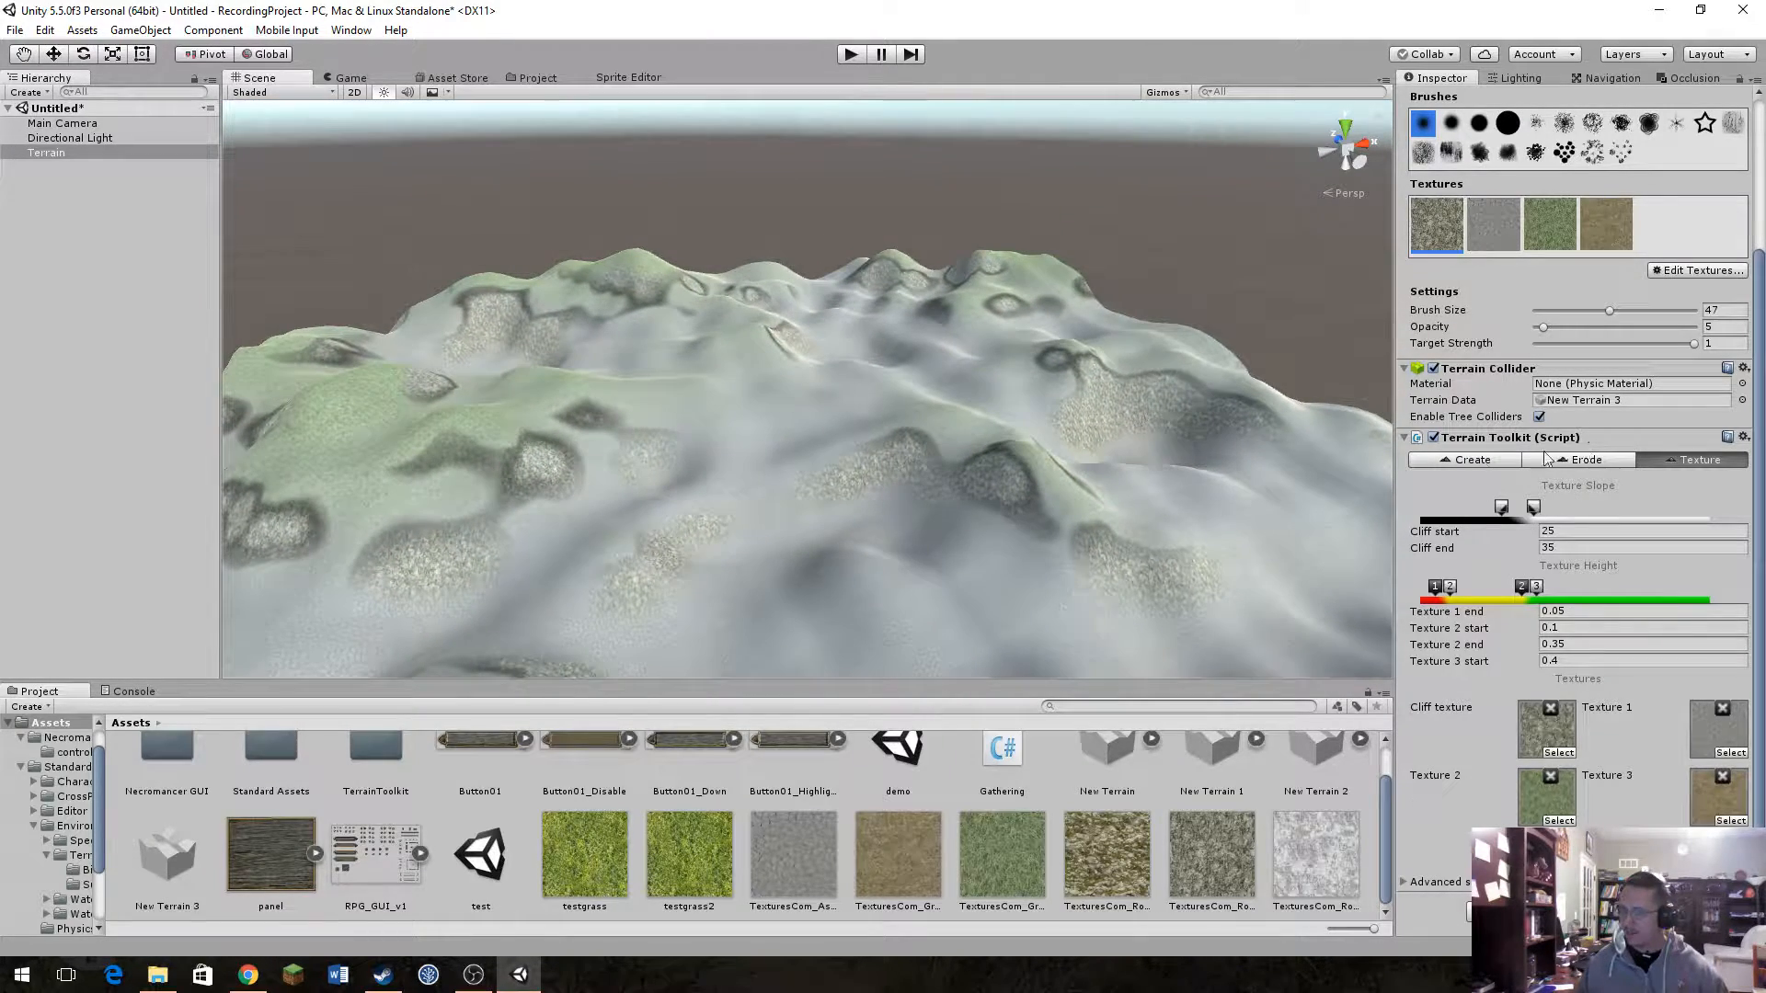
{"action": "left_click", "coordinate": [1469, 460]}
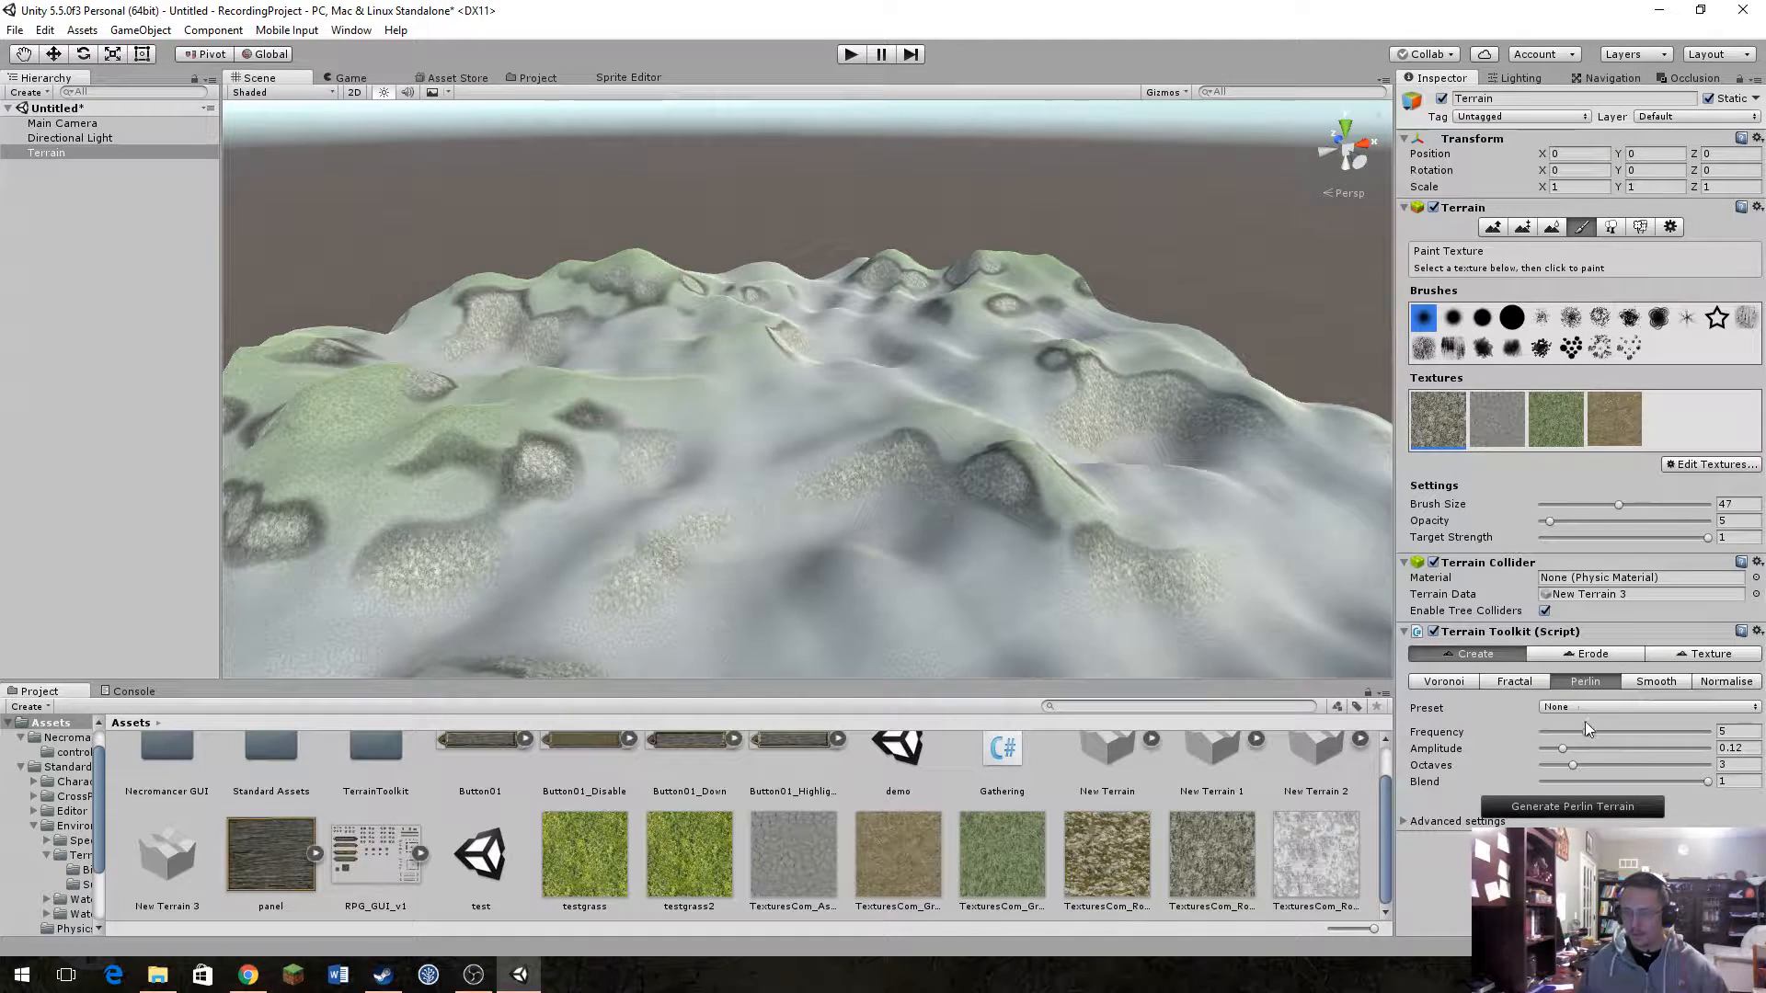
{"action": "left_click", "coordinate": [1751, 750]}
{"action": "type", "text": "0.25"}
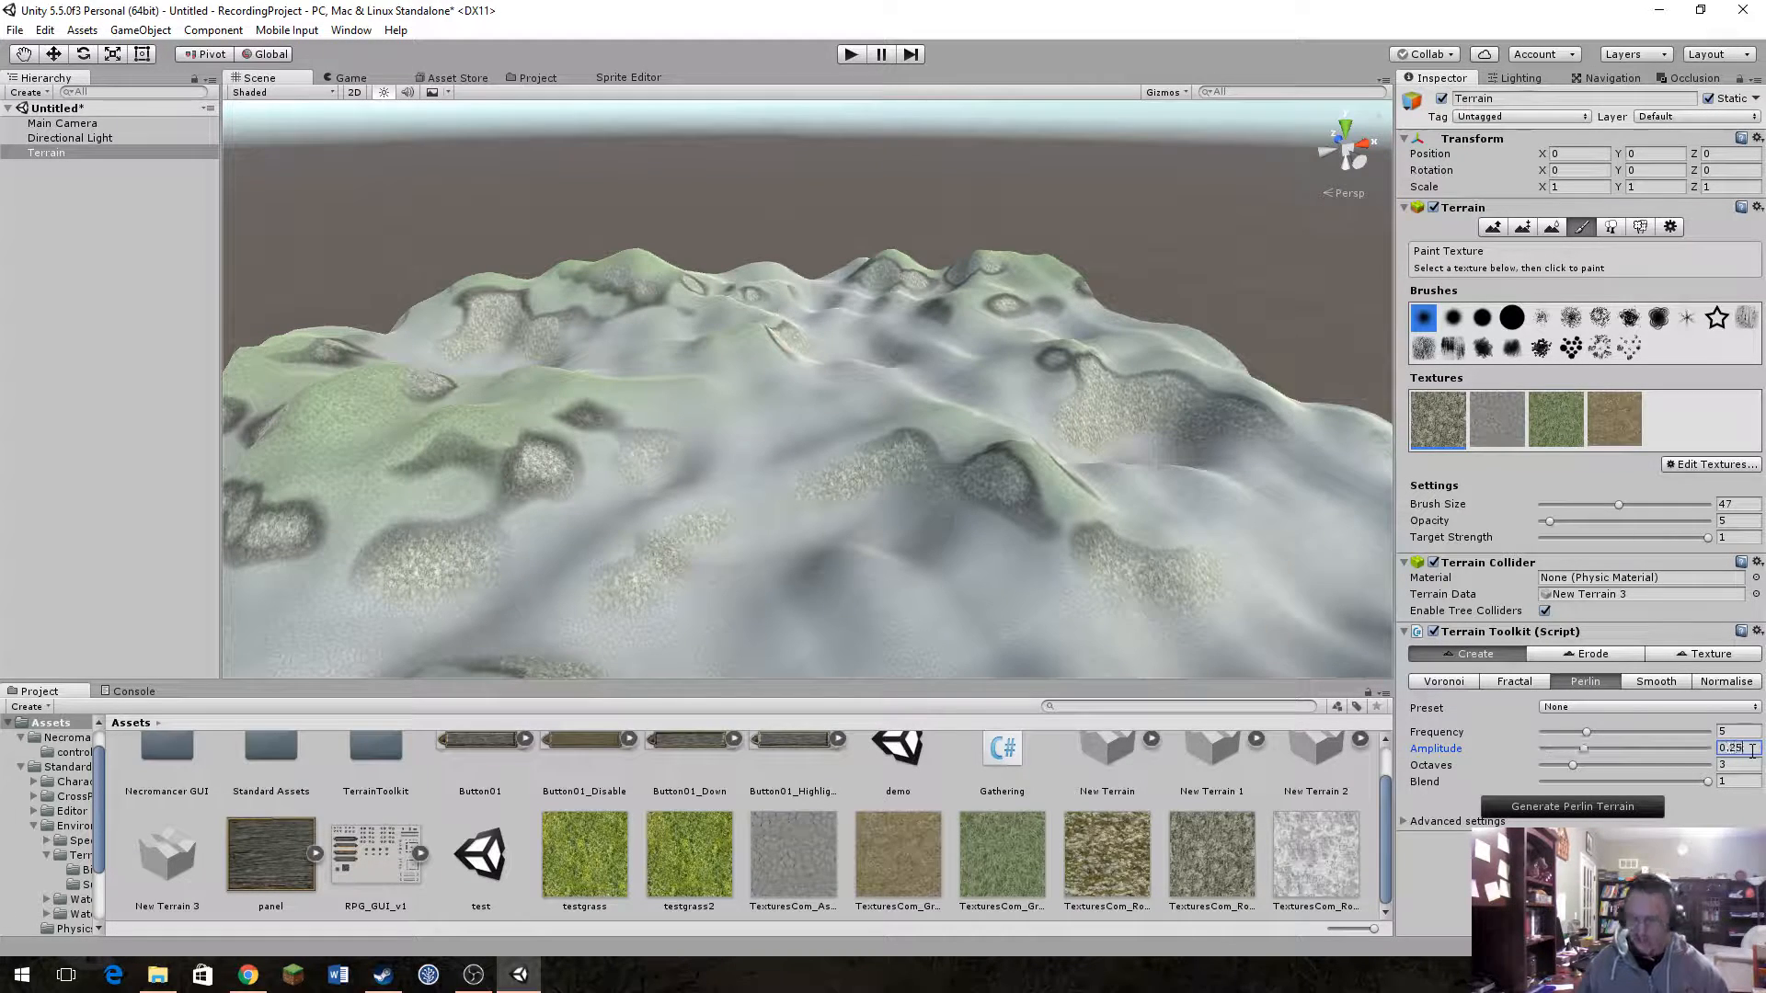
{"action": "left_click", "coordinate": [1535, 816]}
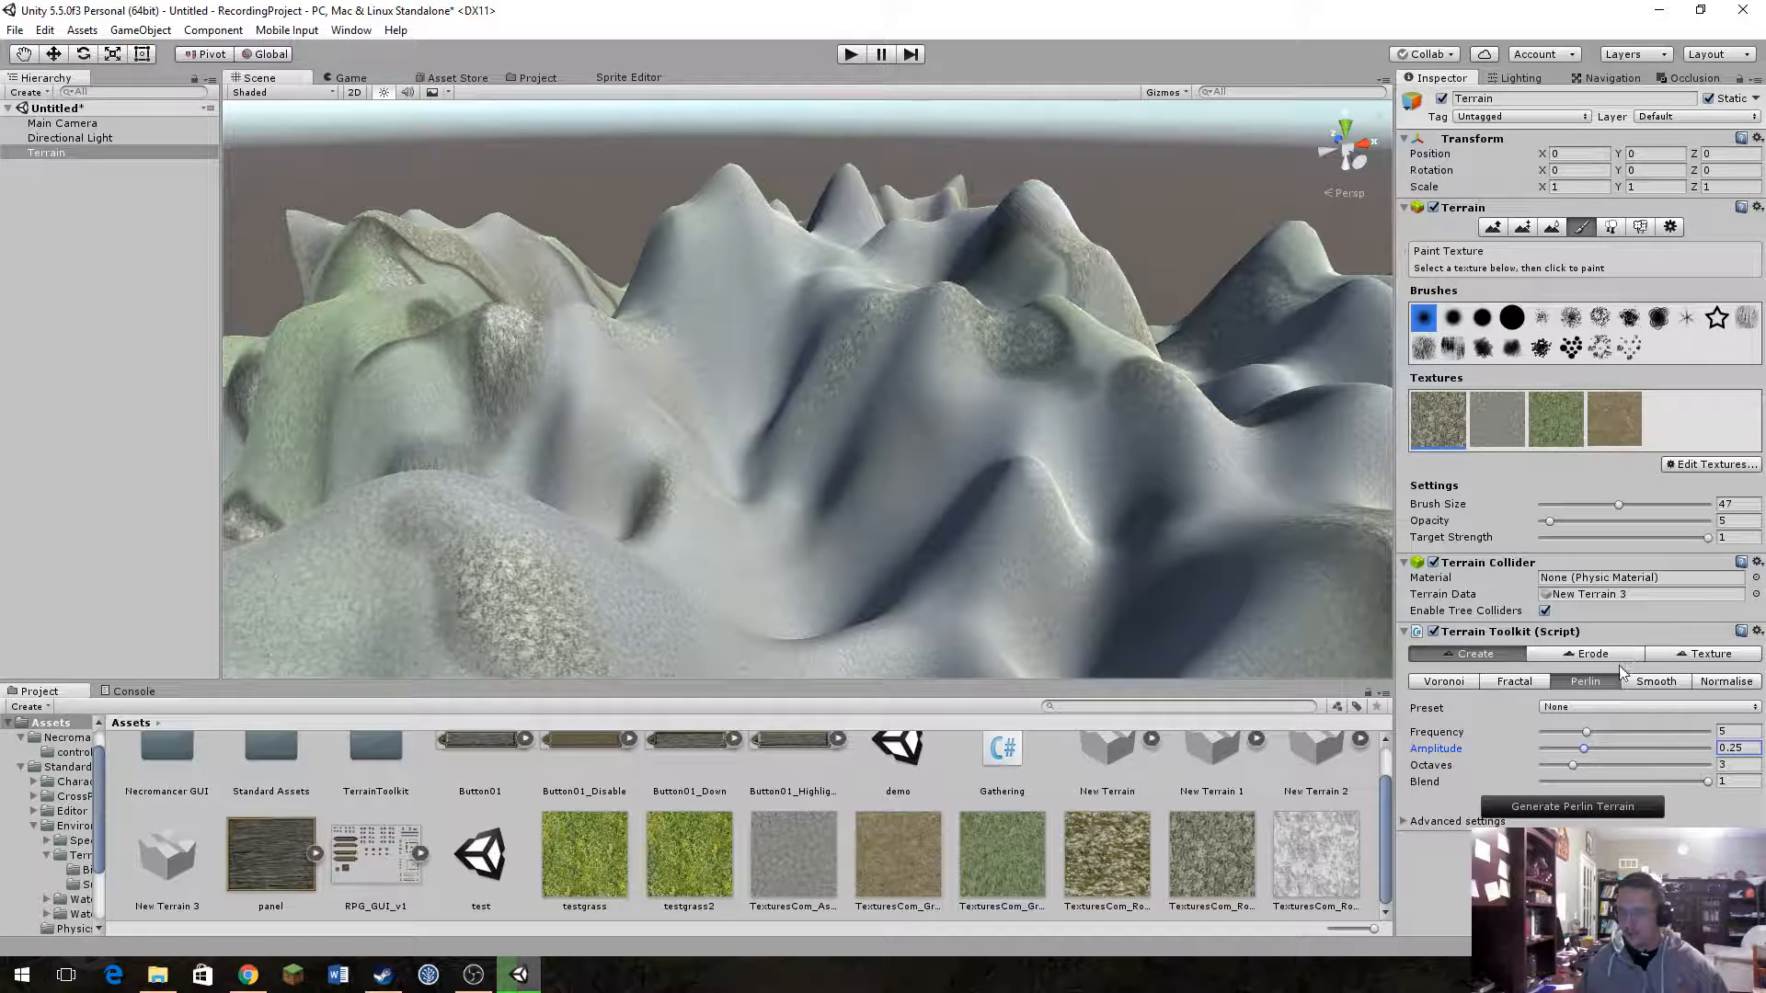
Step: Reapply the procedural textures to the regenerated mountains and examine the coverage
{"action": "left_click", "coordinate": [1703, 655]}
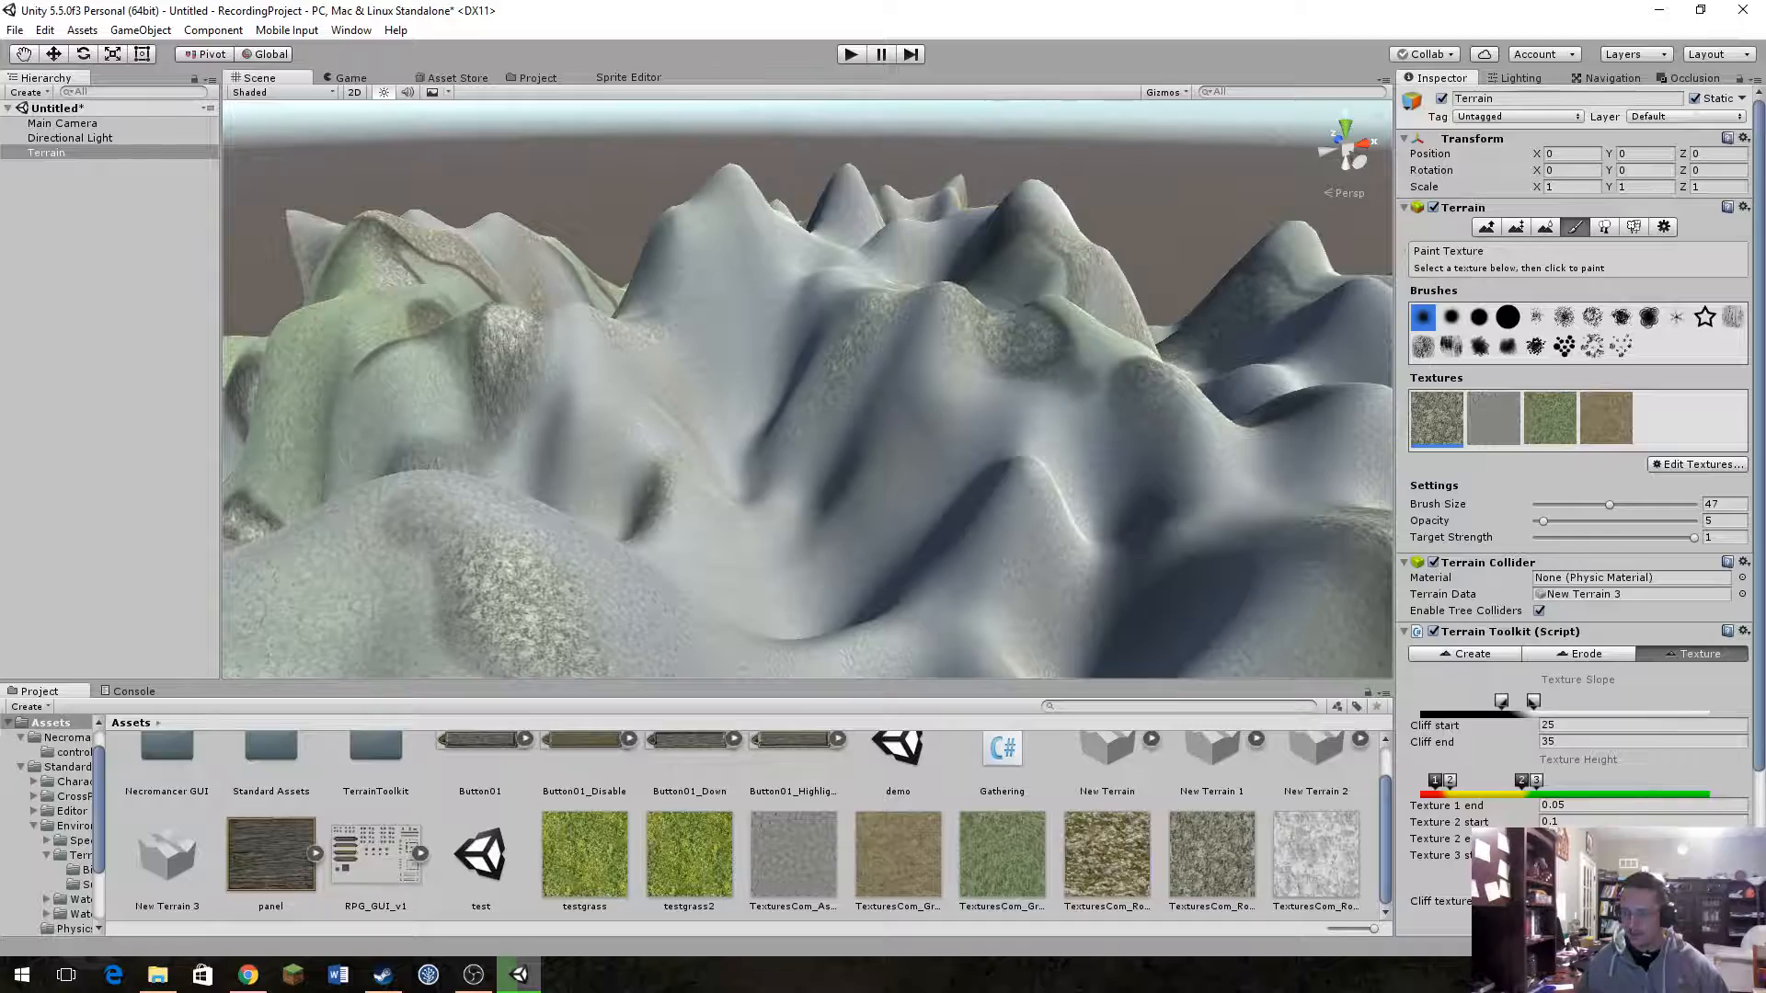
{"action": "scroll", "coordinate": [1578, 883], "scroll_direction": "down", "scroll_amount": 4}
{"action": "left_click", "coordinate": [1579, 912]}
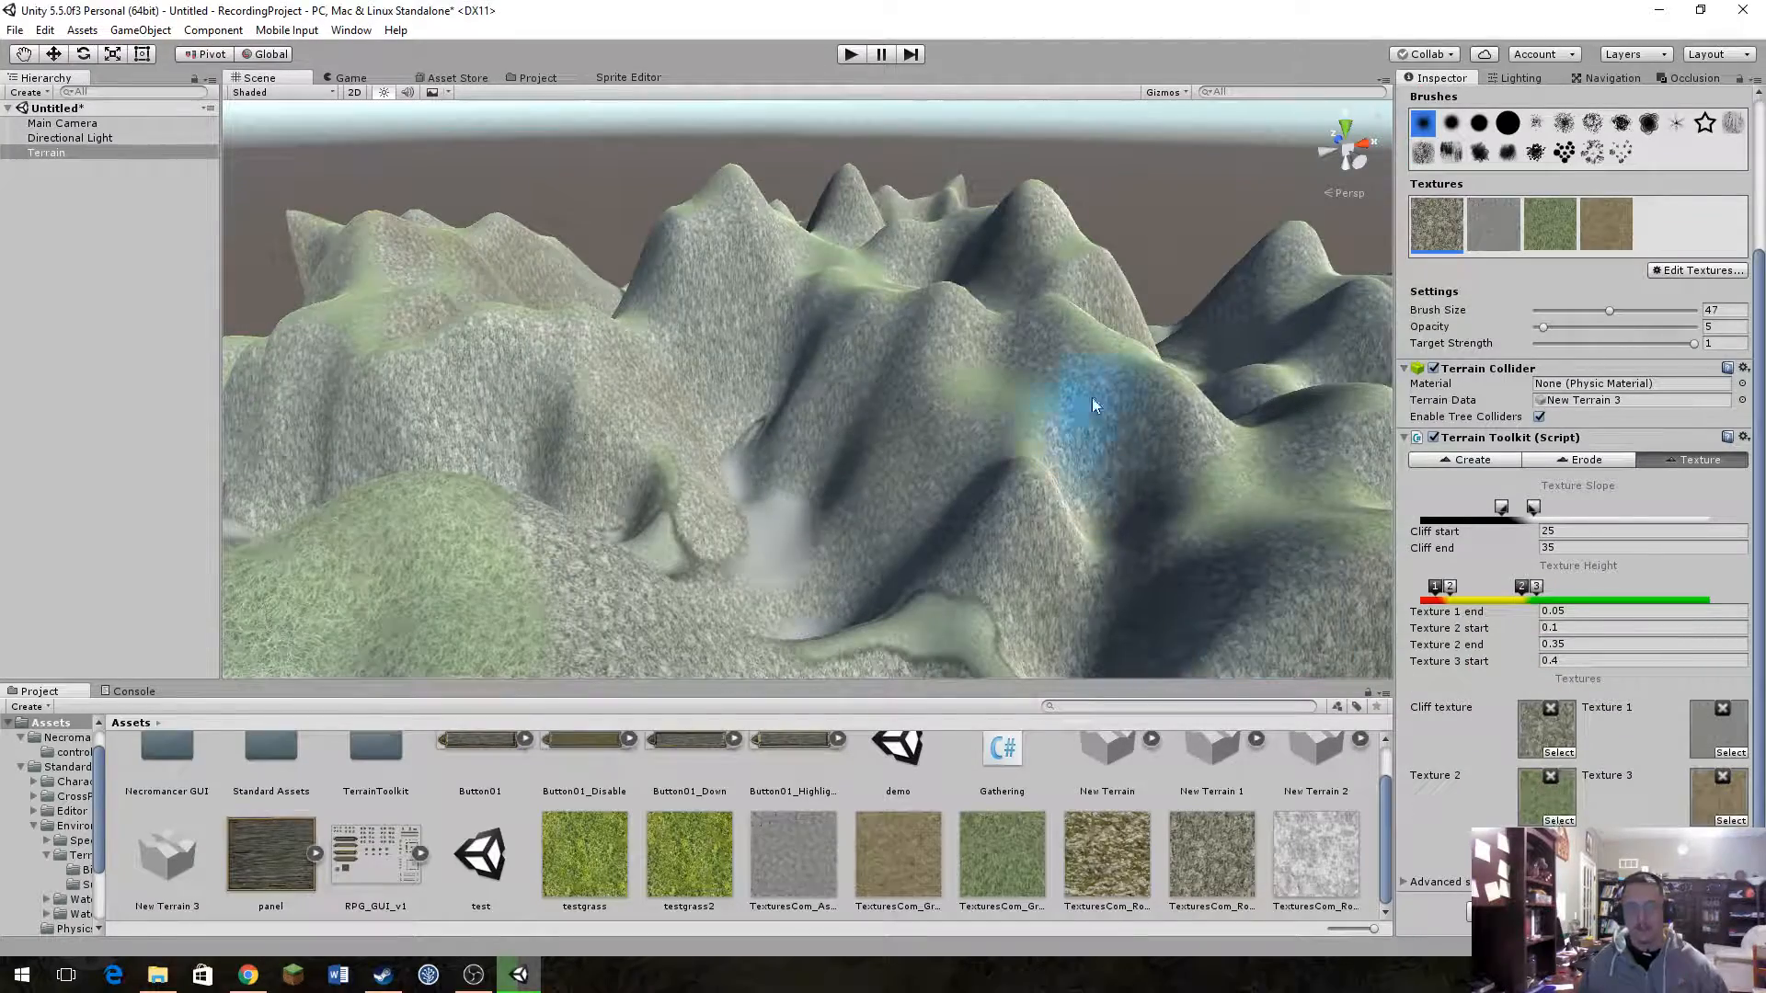
{"action": "right_click_drag", "start_coordinate": [1096, 406], "coordinate": [1384, 588]}
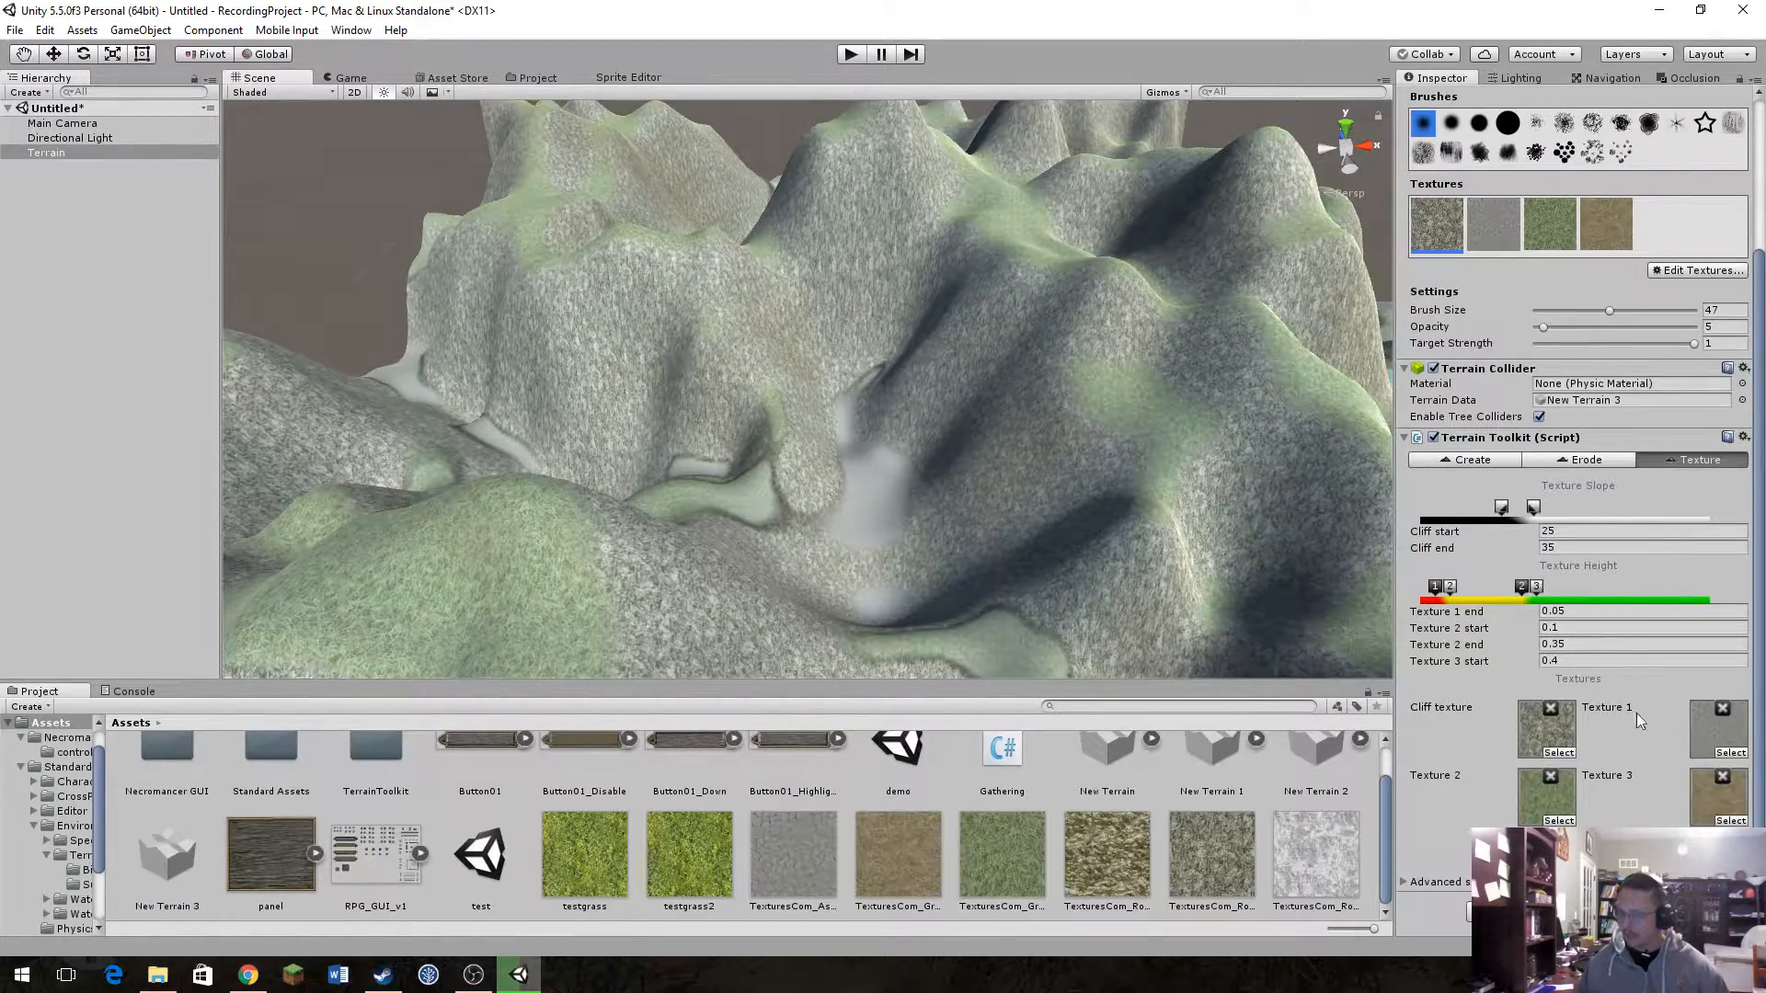
Step: Normalise the terrain with a minimum height of 0.061 and a maximum height of 1
{"action": "left_click", "coordinate": [1496, 458]}
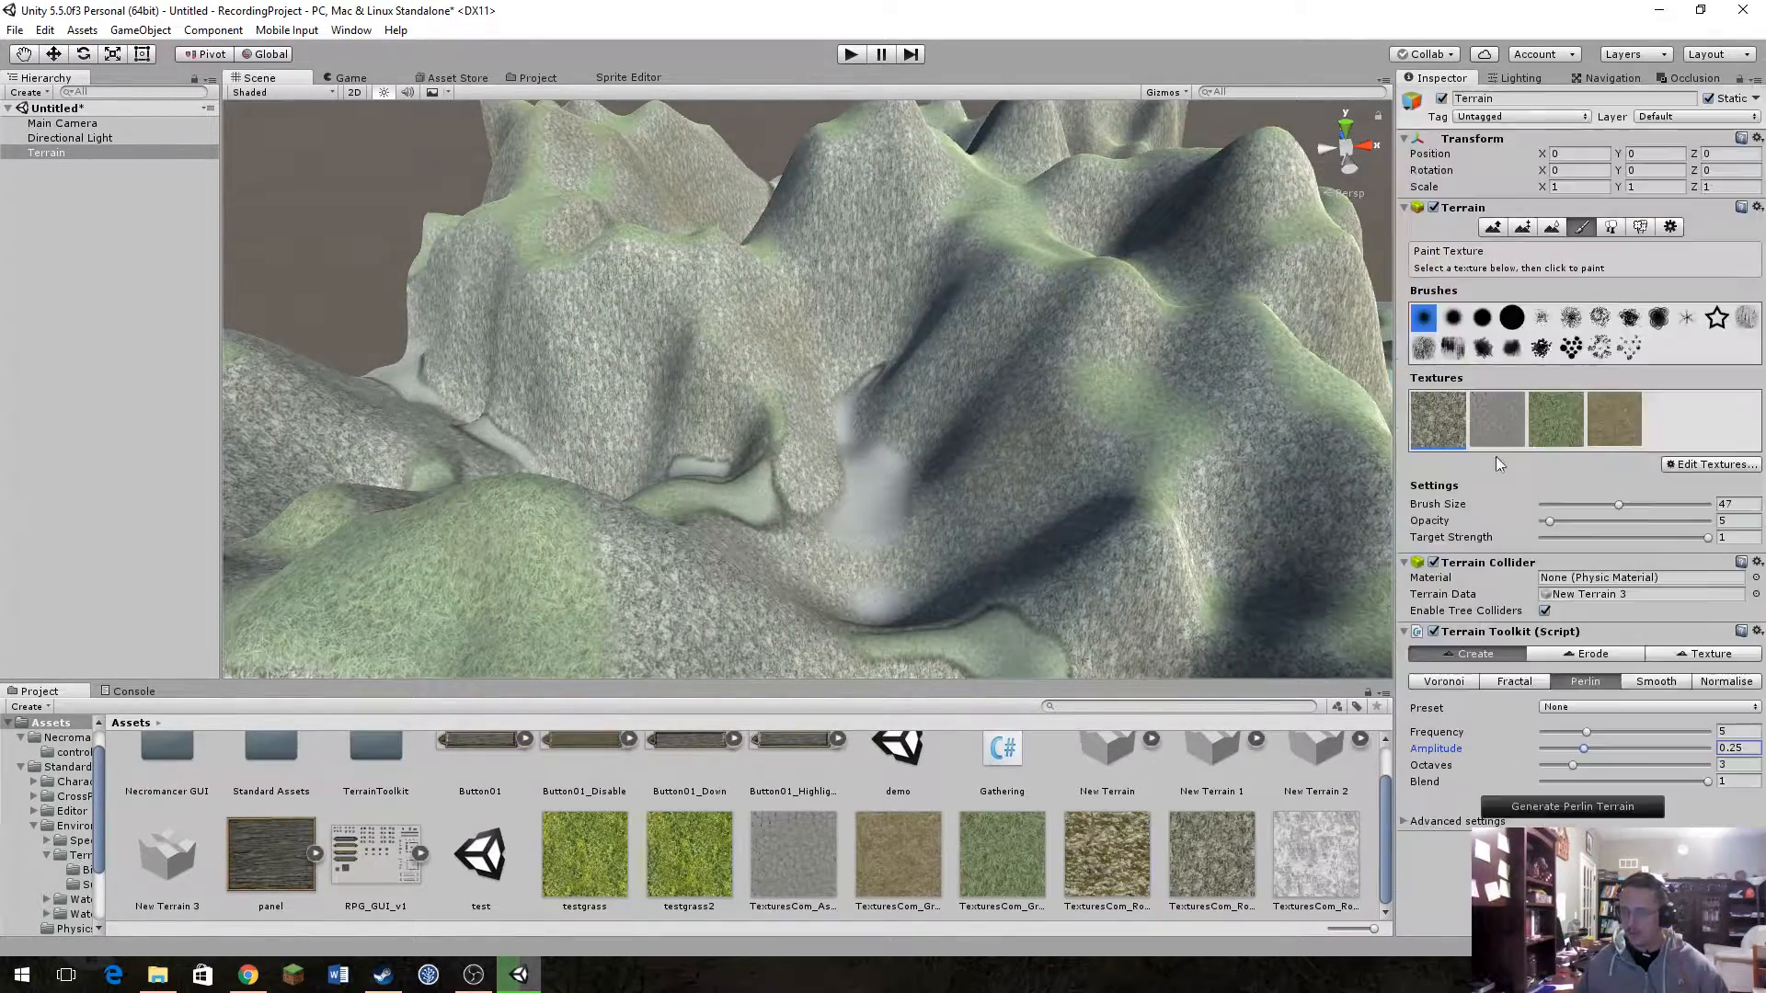
{"action": "left_click", "coordinate": [1726, 682]}
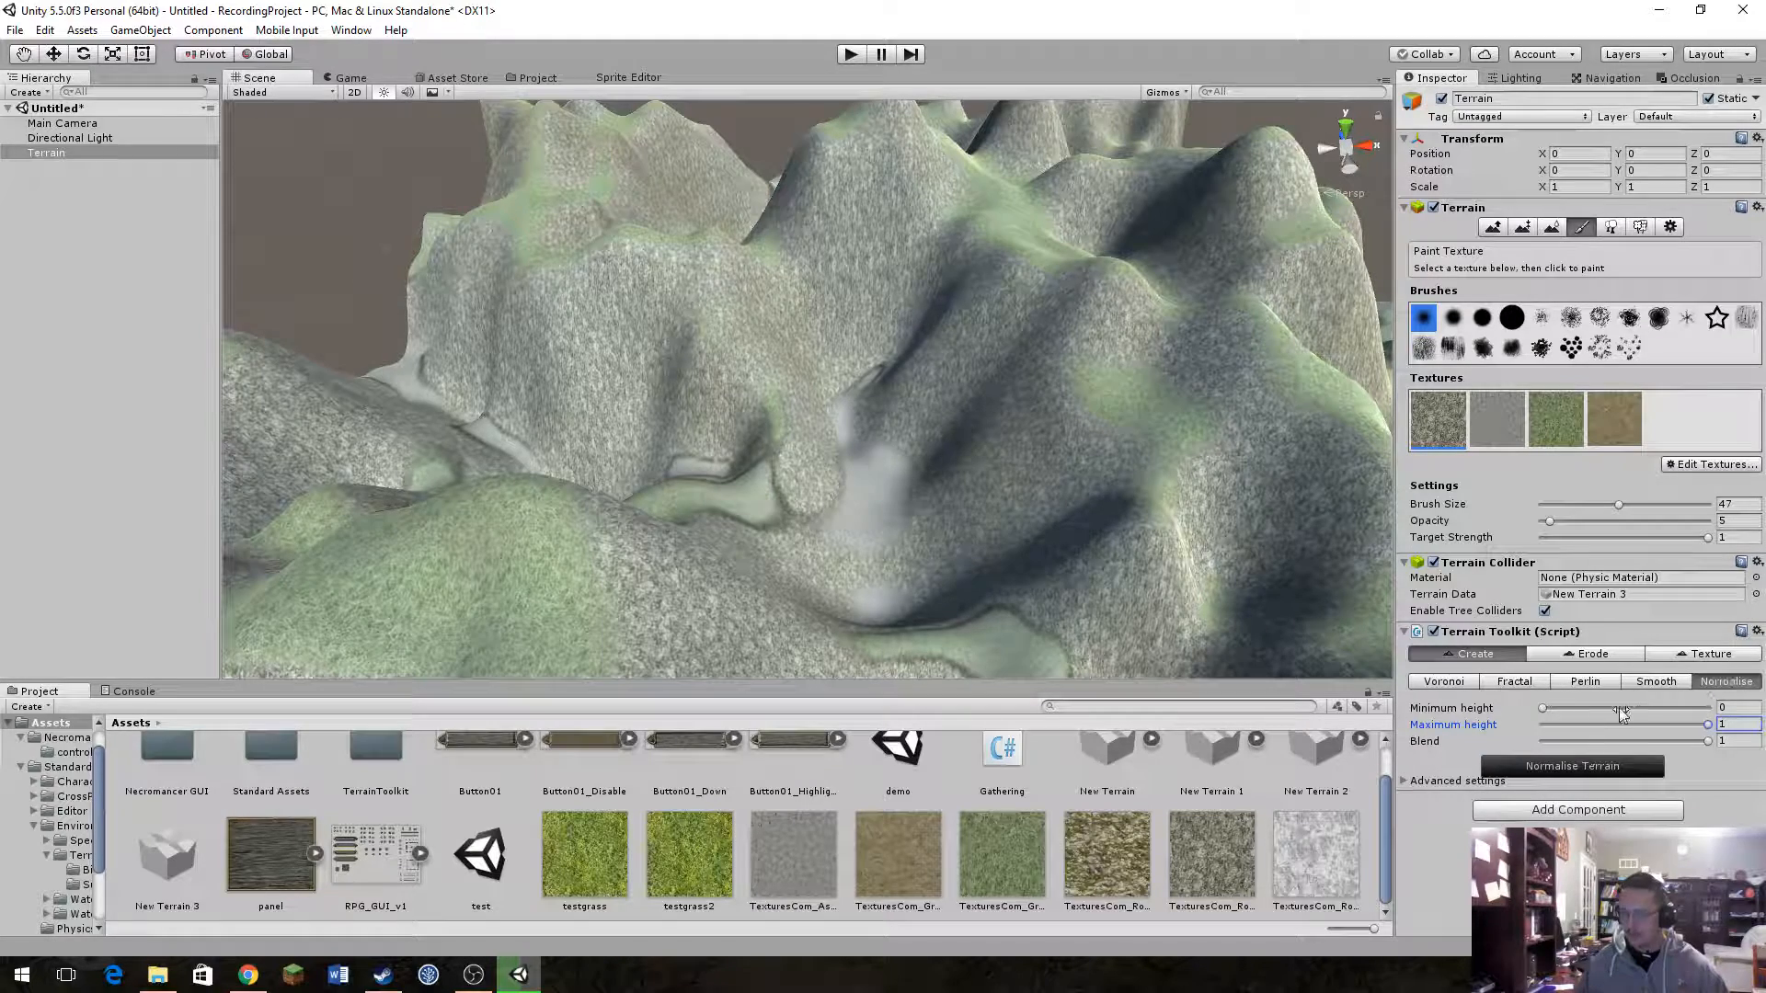
{"action": "left_click", "coordinate": [1545, 709]}
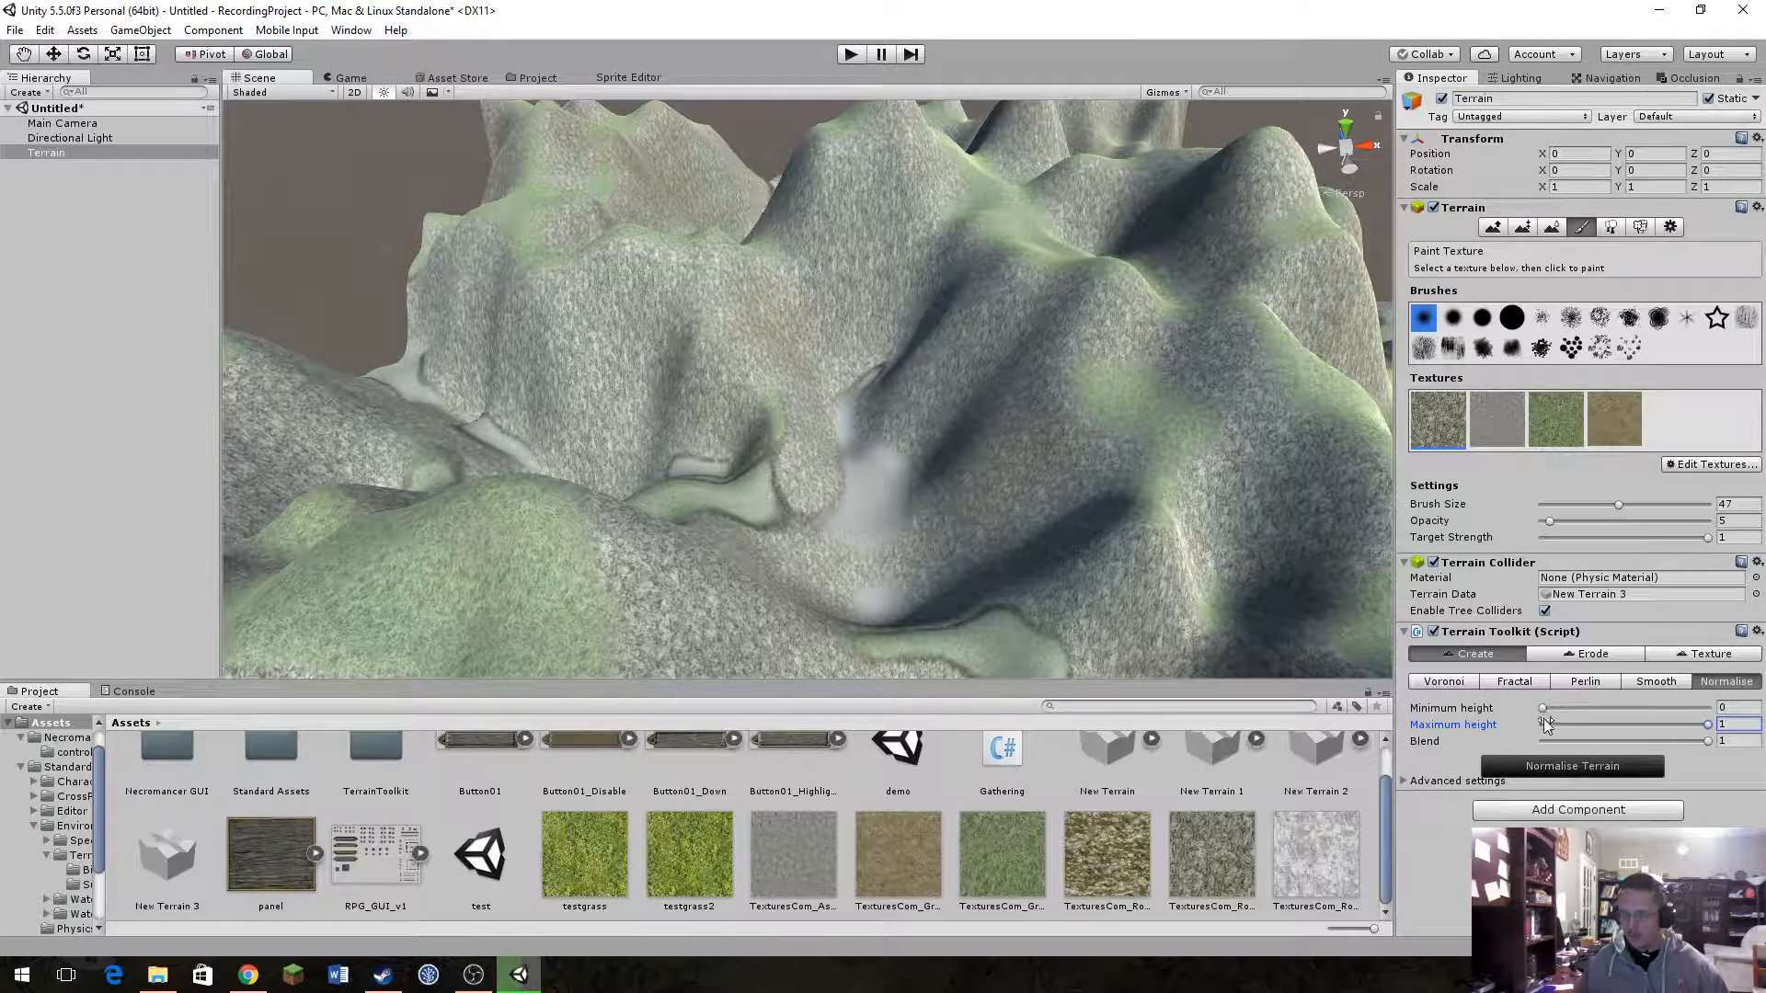
{"action": "left_click_drag", "start_coordinate": [1547, 709], "coordinate": [1553, 707]}
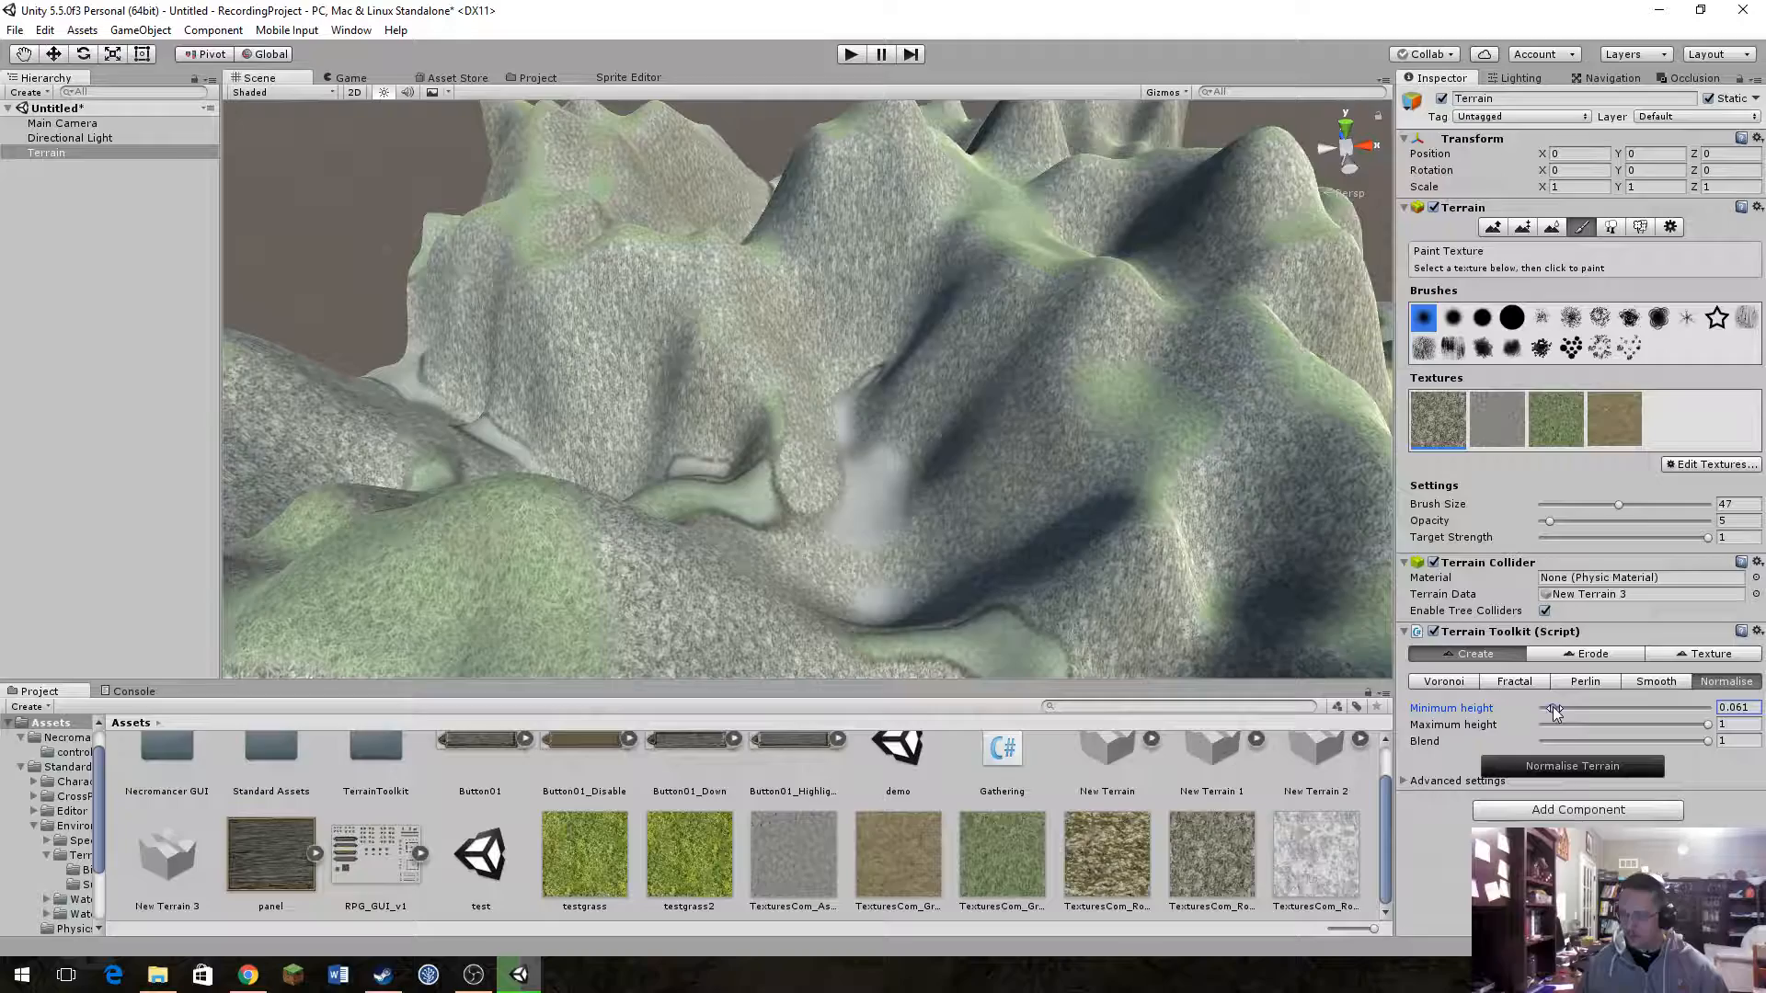
{"action": "left_click", "coordinate": [1576, 767]}
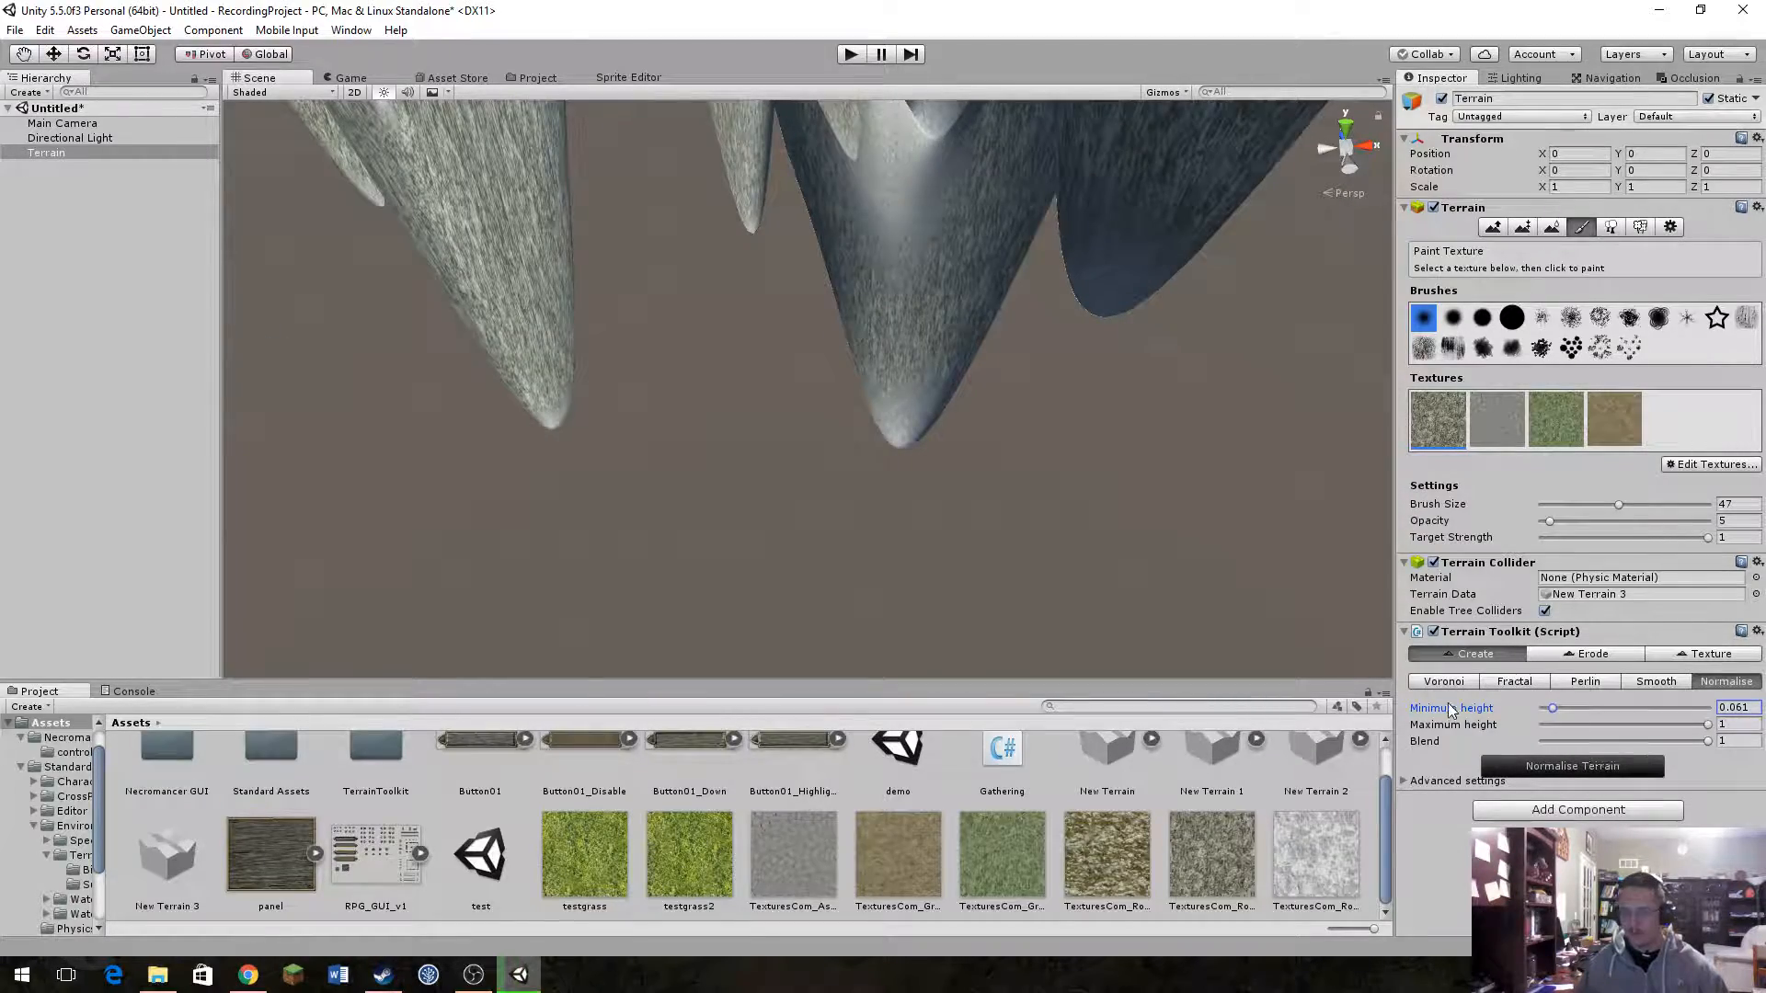
Step: Normalise the terrain with a minimum height of 0.206 and a maximum height of 0.561
{"action": "right_click_drag", "start_coordinate": [1108, 580], "coordinate": [1132, 497]}
{"action": "left_click_drag", "start_coordinate": [1709, 726], "coordinate": [1579, 710]}
{"action": "left_click", "coordinate": [1624, 767]}
{"action": "left_click", "coordinate": [1594, 768]}
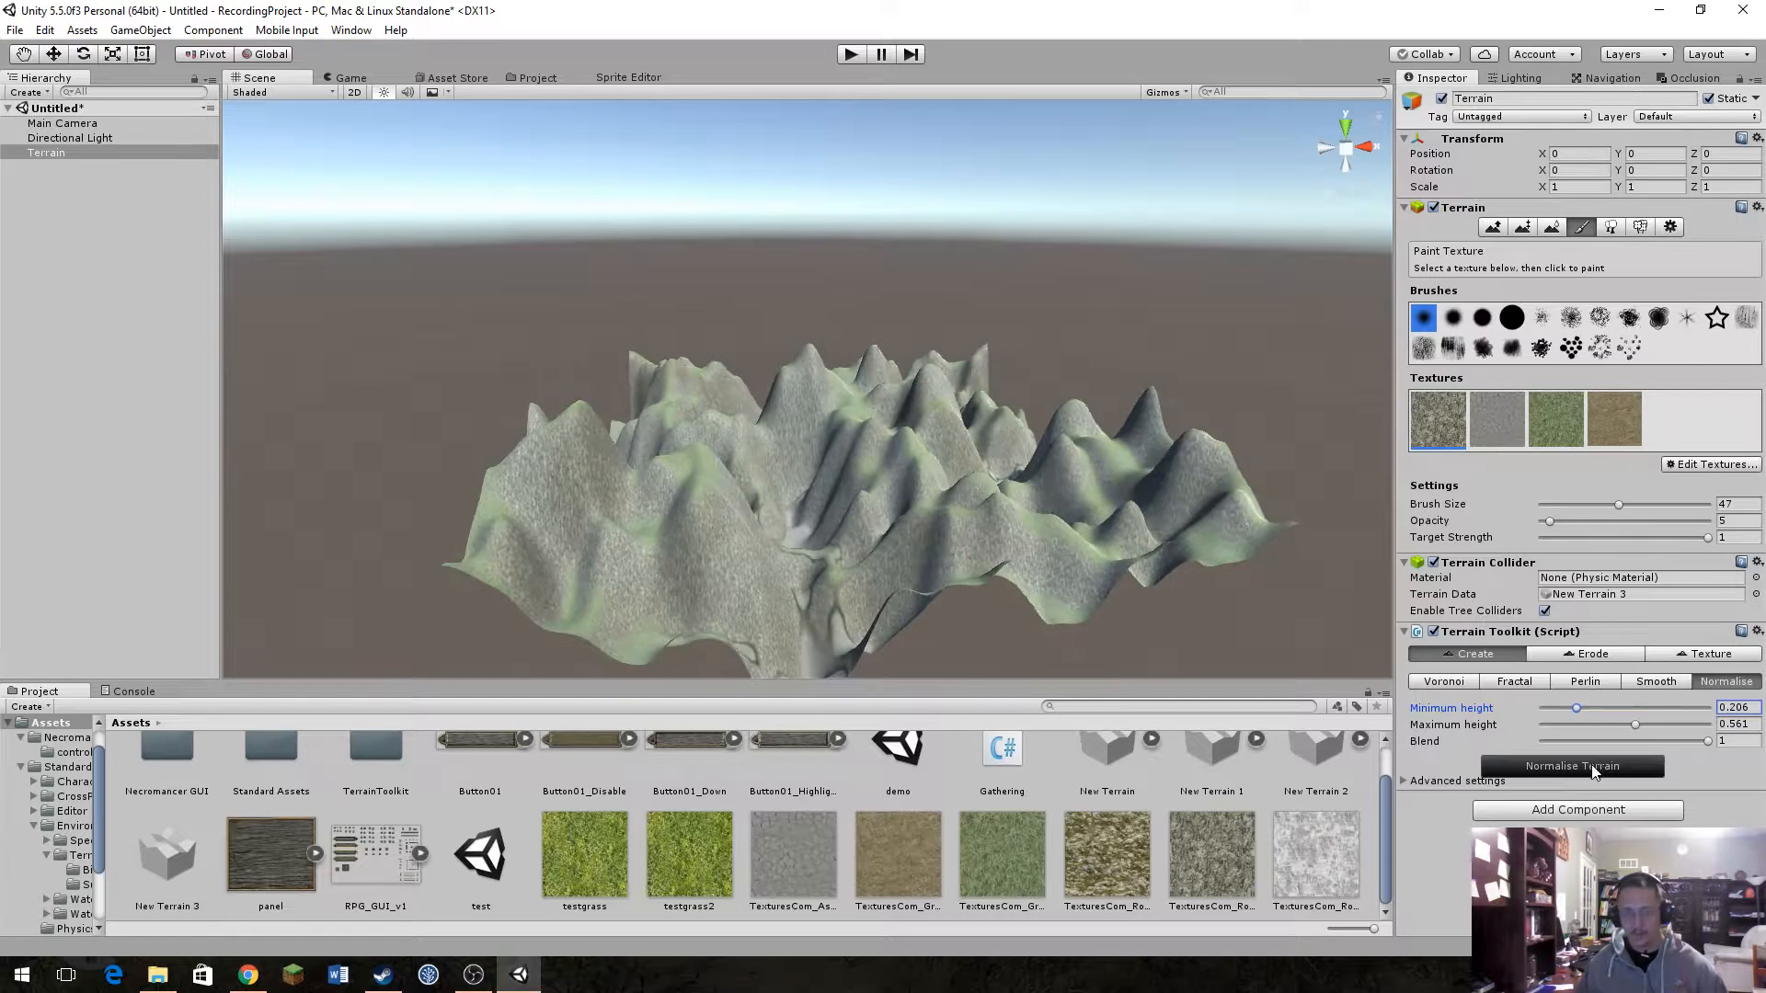
Step: Lower the maximum height to 0.411 and again to 0.372, normalising the terrain each time
{"action": "left_click_drag", "start_coordinate": [1635, 724], "coordinate": [1610, 725]}
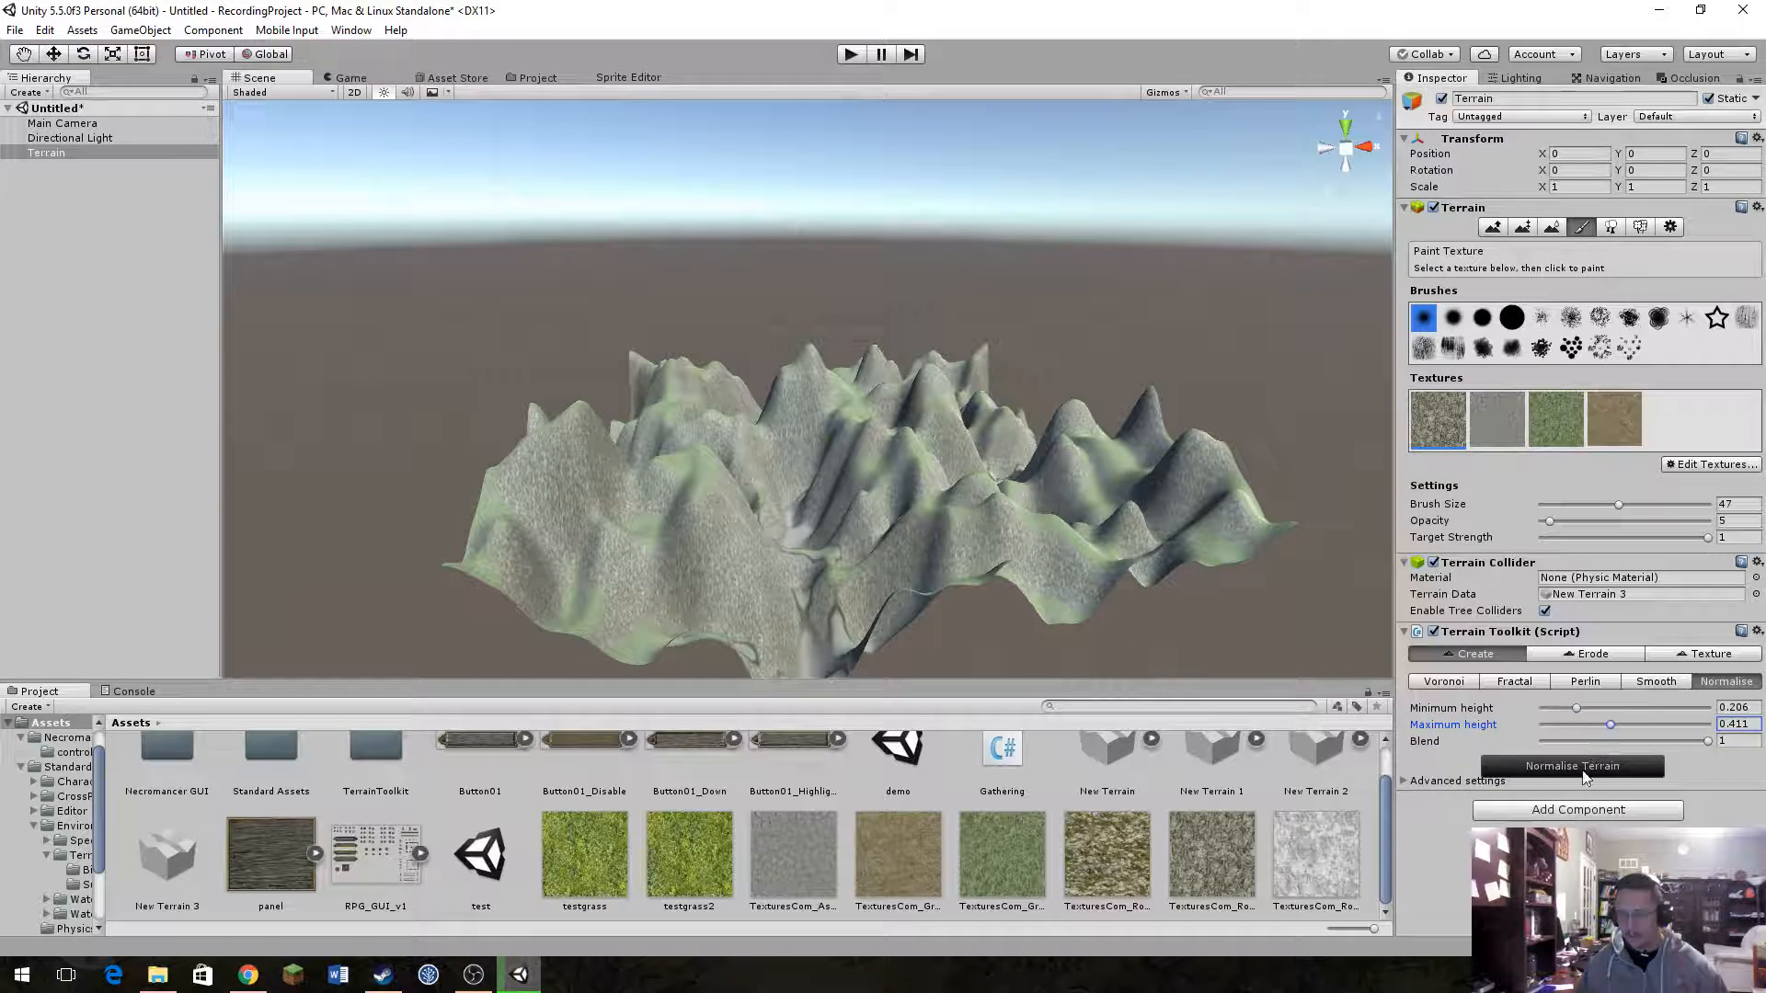
{"action": "left_click", "coordinate": [1584, 767]}
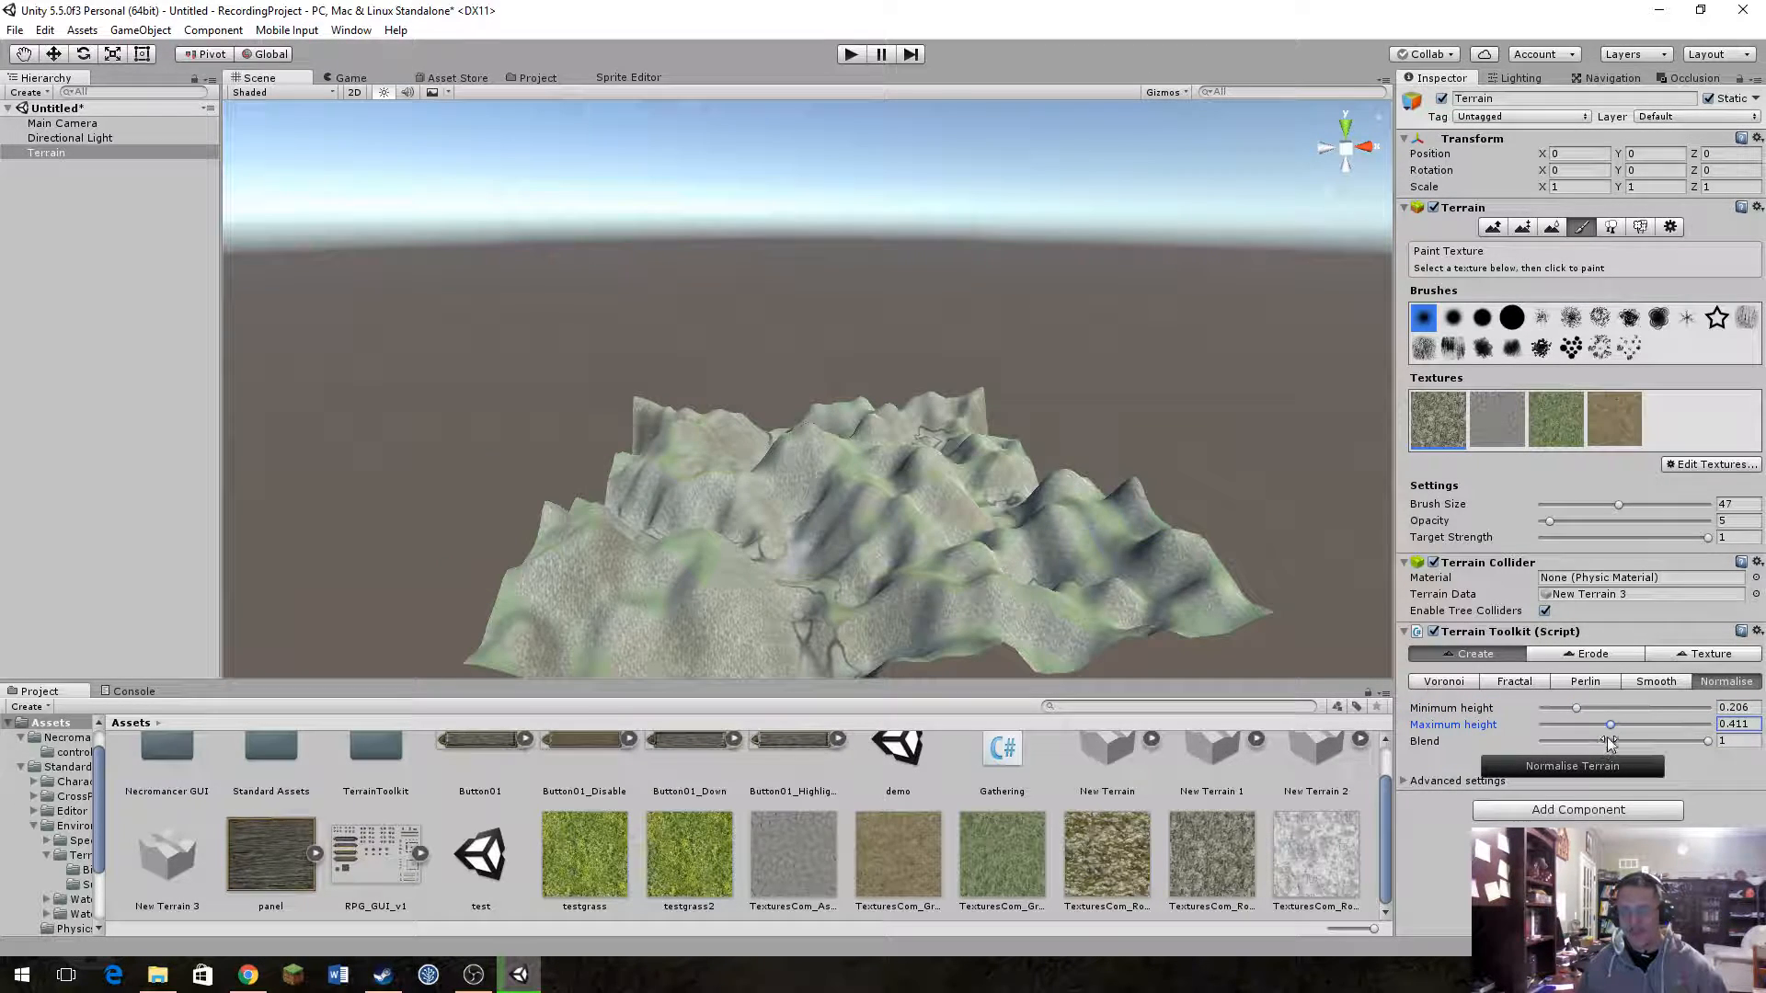
{"action": "left_click_drag", "start_coordinate": [1608, 726], "coordinate": [1603, 725]}
{"action": "left_click", "coordinate": [1590, 767]}
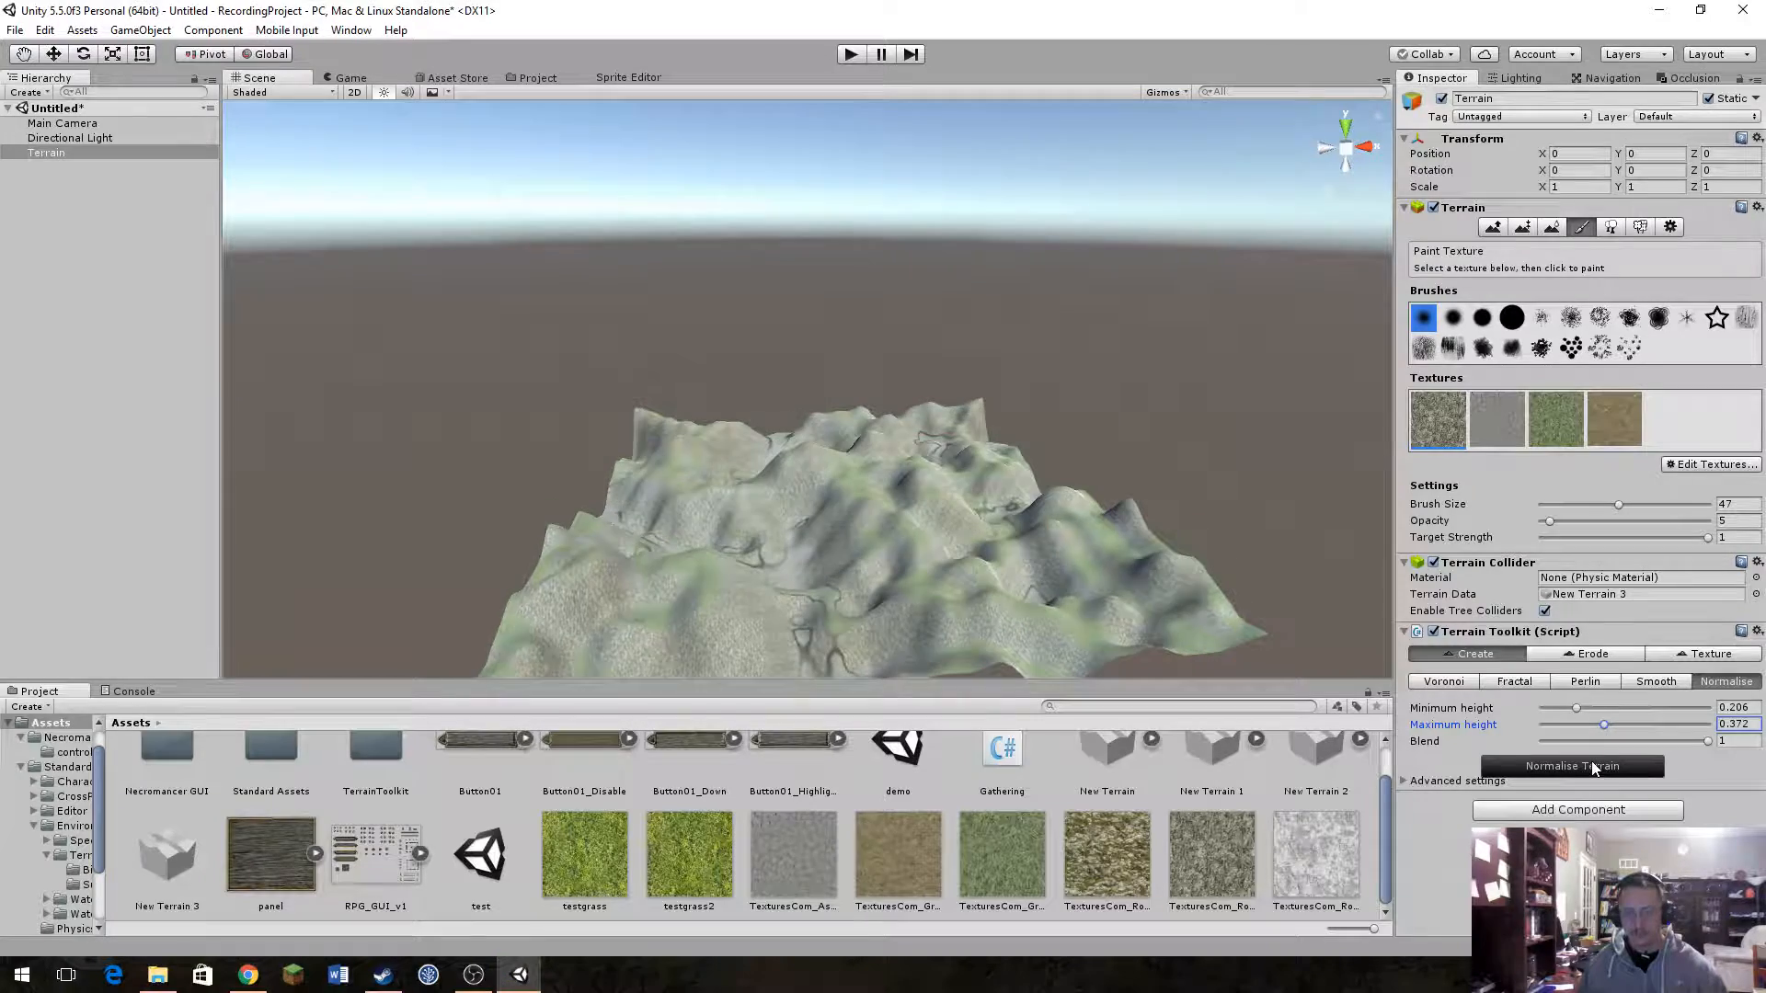
{"action": "right_click_drag", "start_coordinate": [1194, 521], "coordinate": [1205, 581]}
{"action": "key", "text": "w"}
Step: Normalise the terrain with a maximum height of 0.25 and inspect the flattened hills
{"action": "left_click", "coordinate": [1741, 724]}
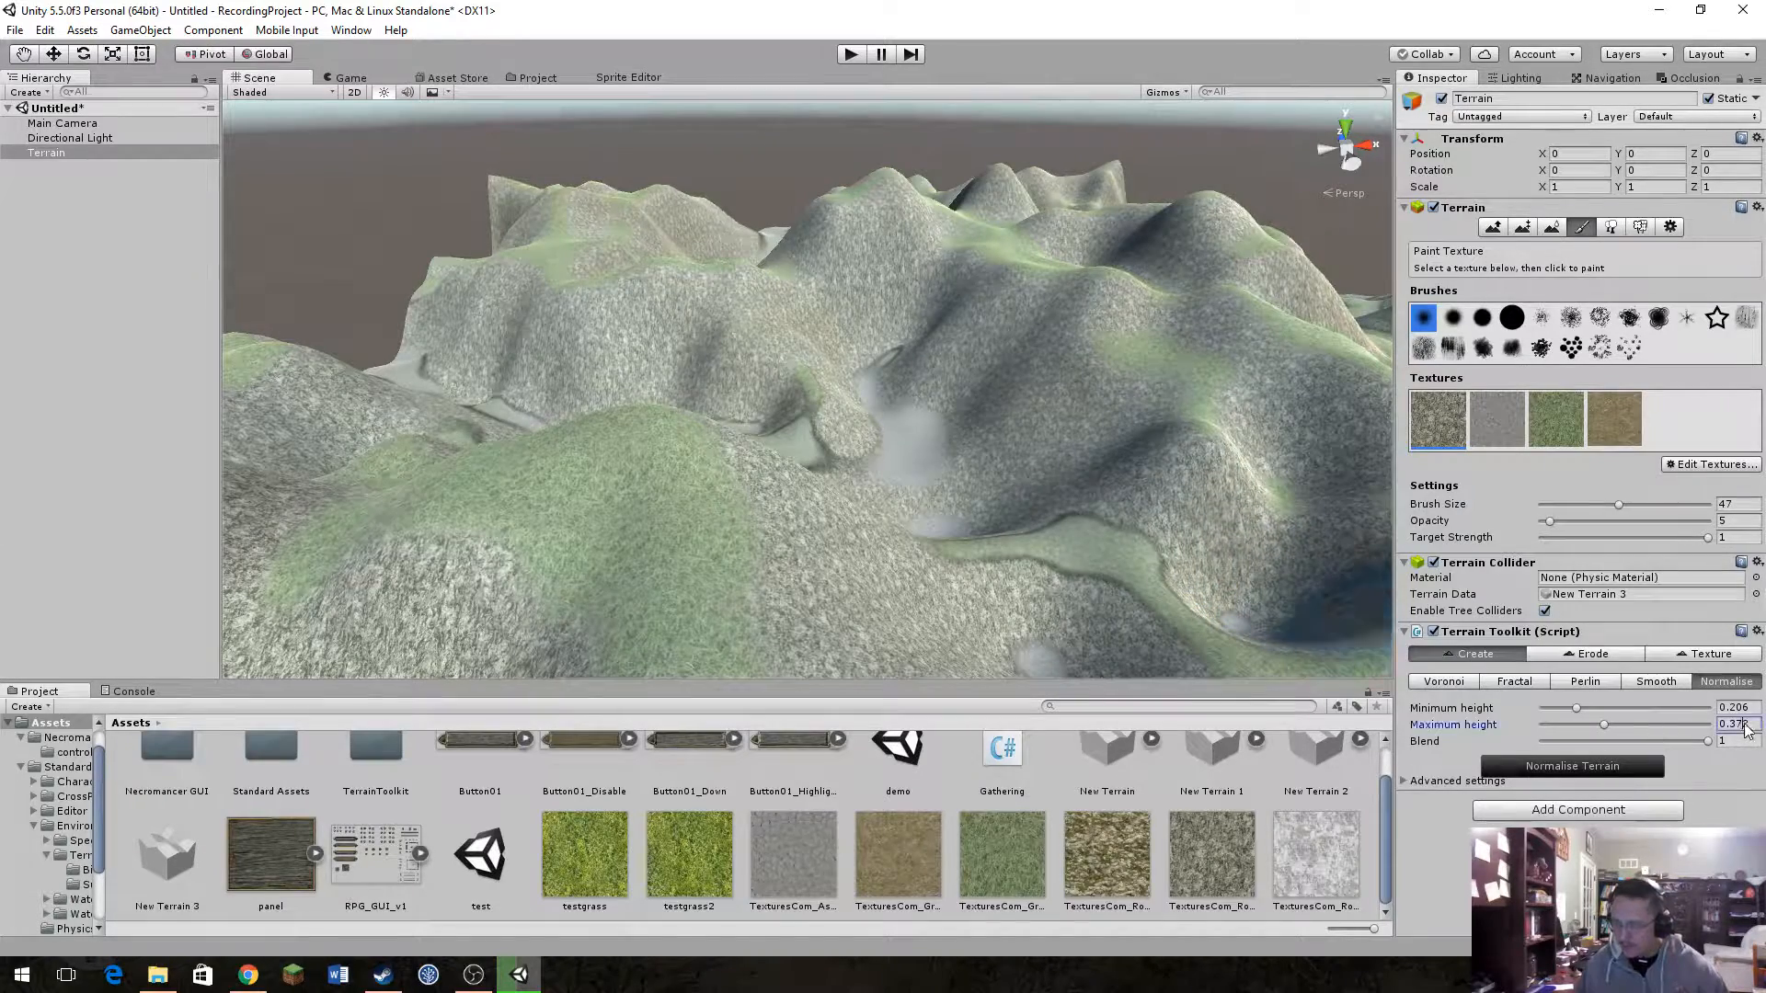
{"action": "type", "text": "0.25"}
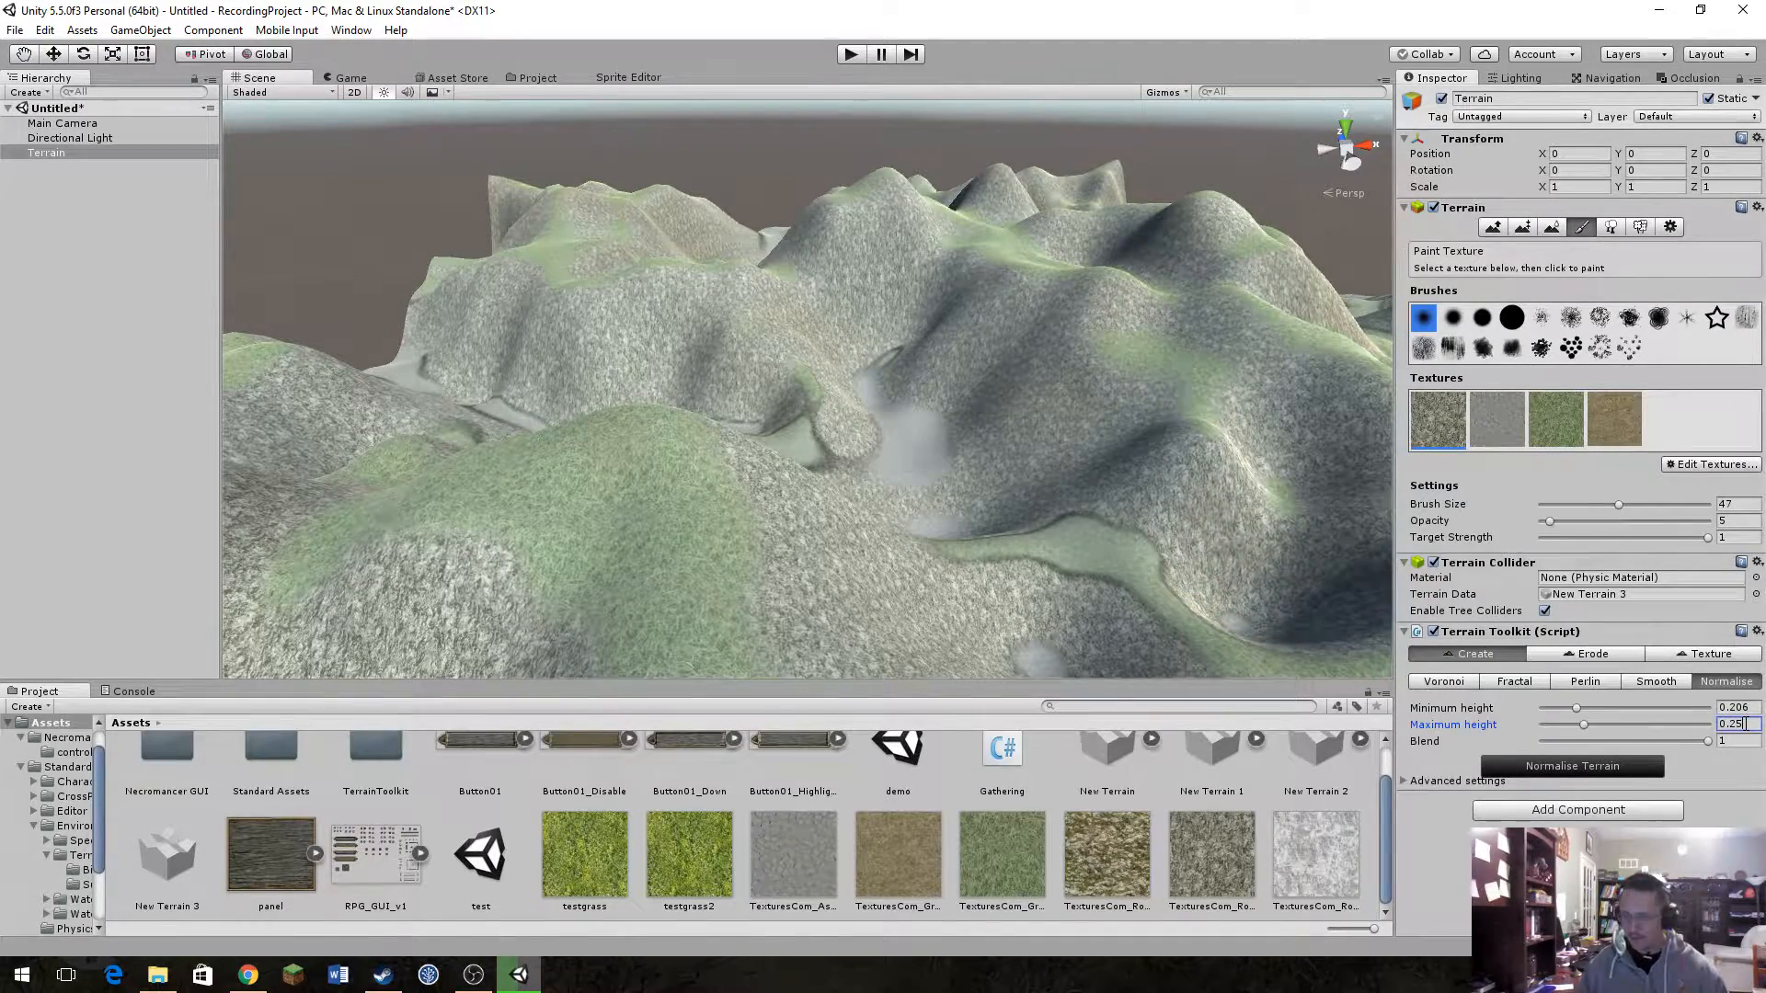
{"action": "left_click", "coordinate": [1616, 765]}
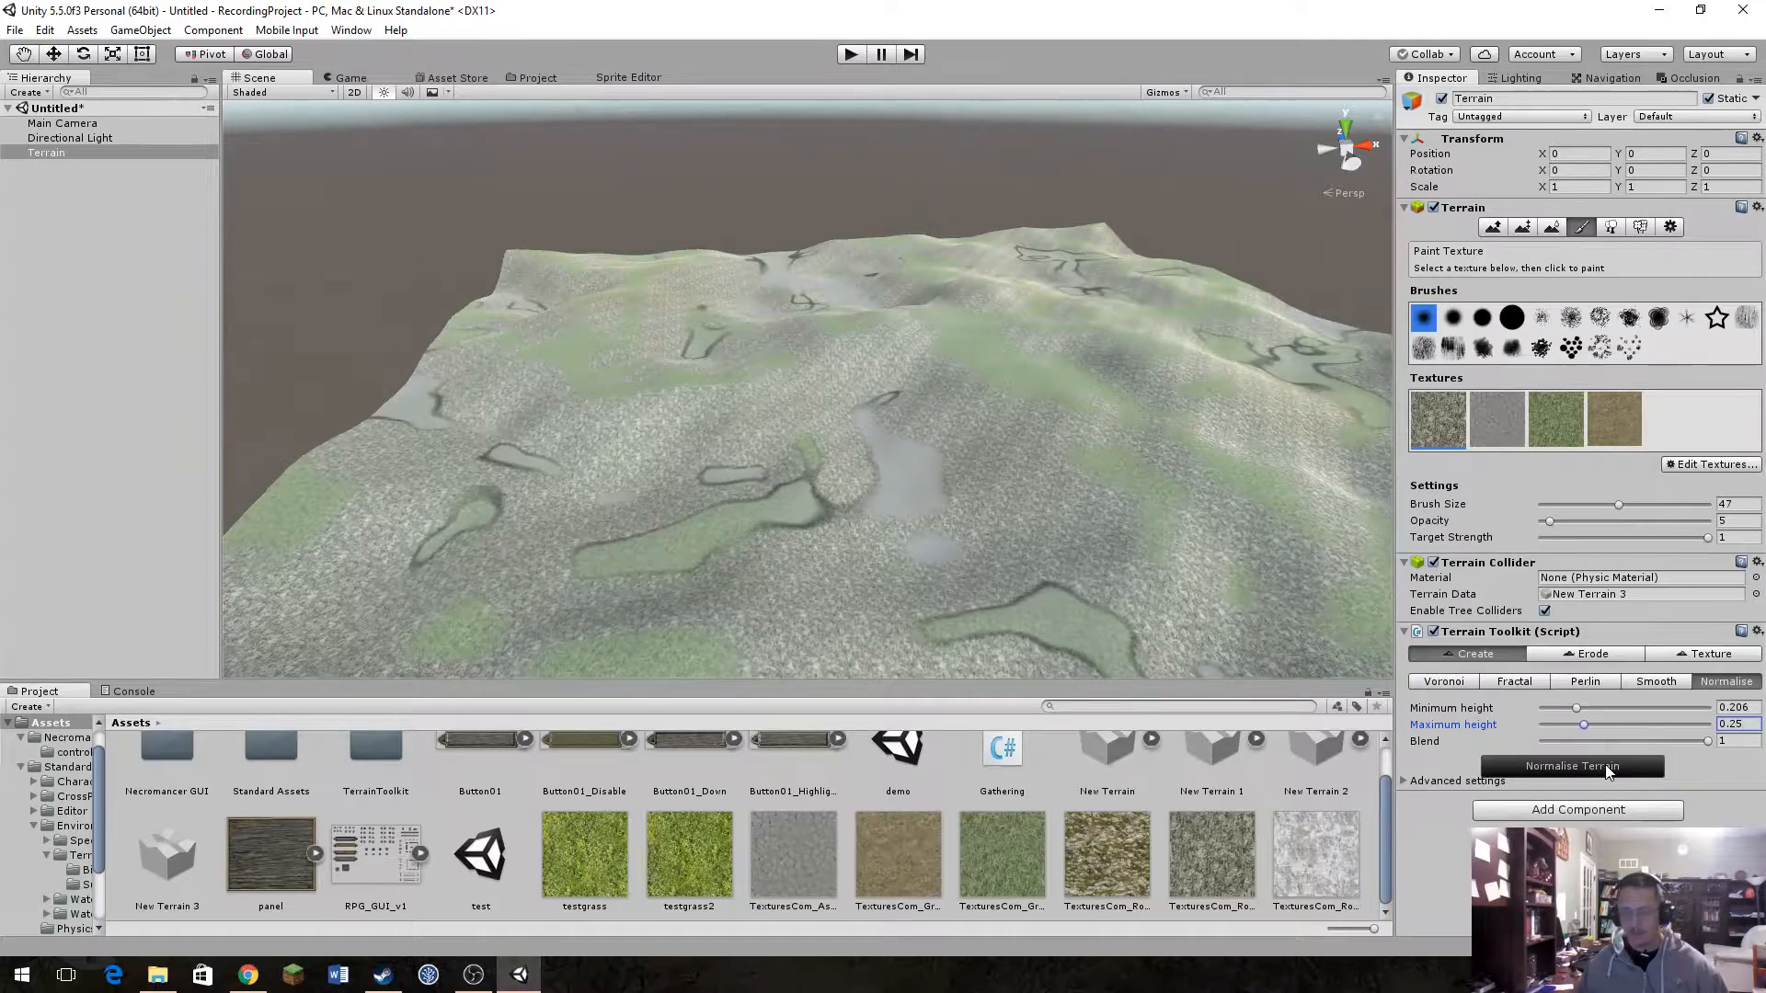
{"action": "right_click_drag", "start_coordinate": [1143, 520], "coordinate": [1339, 474]}
{"action": "key", "text": "w"}
{"action": "key", "text": "a"}
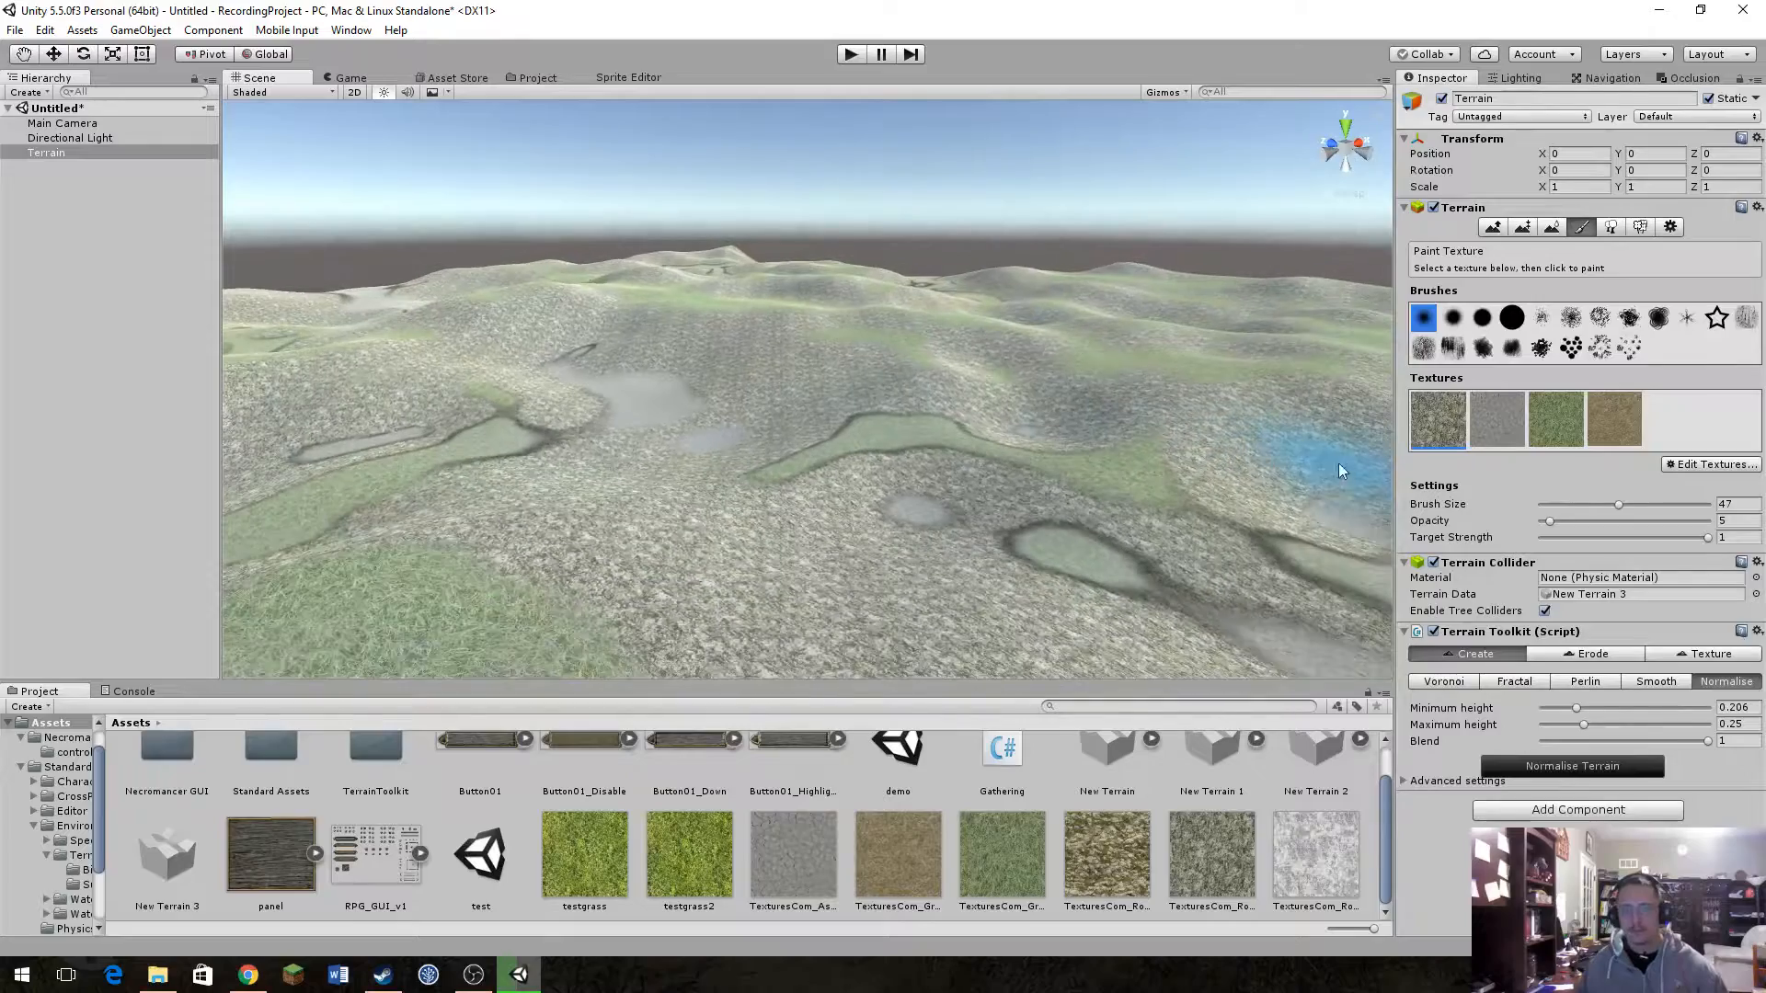
Step: Normalise the terrain with a maximum height of 0.35 and inspect the hills
{"action": "left_click", "coordinate": [1753, 725]}
{"action": "type", "text": "0."}
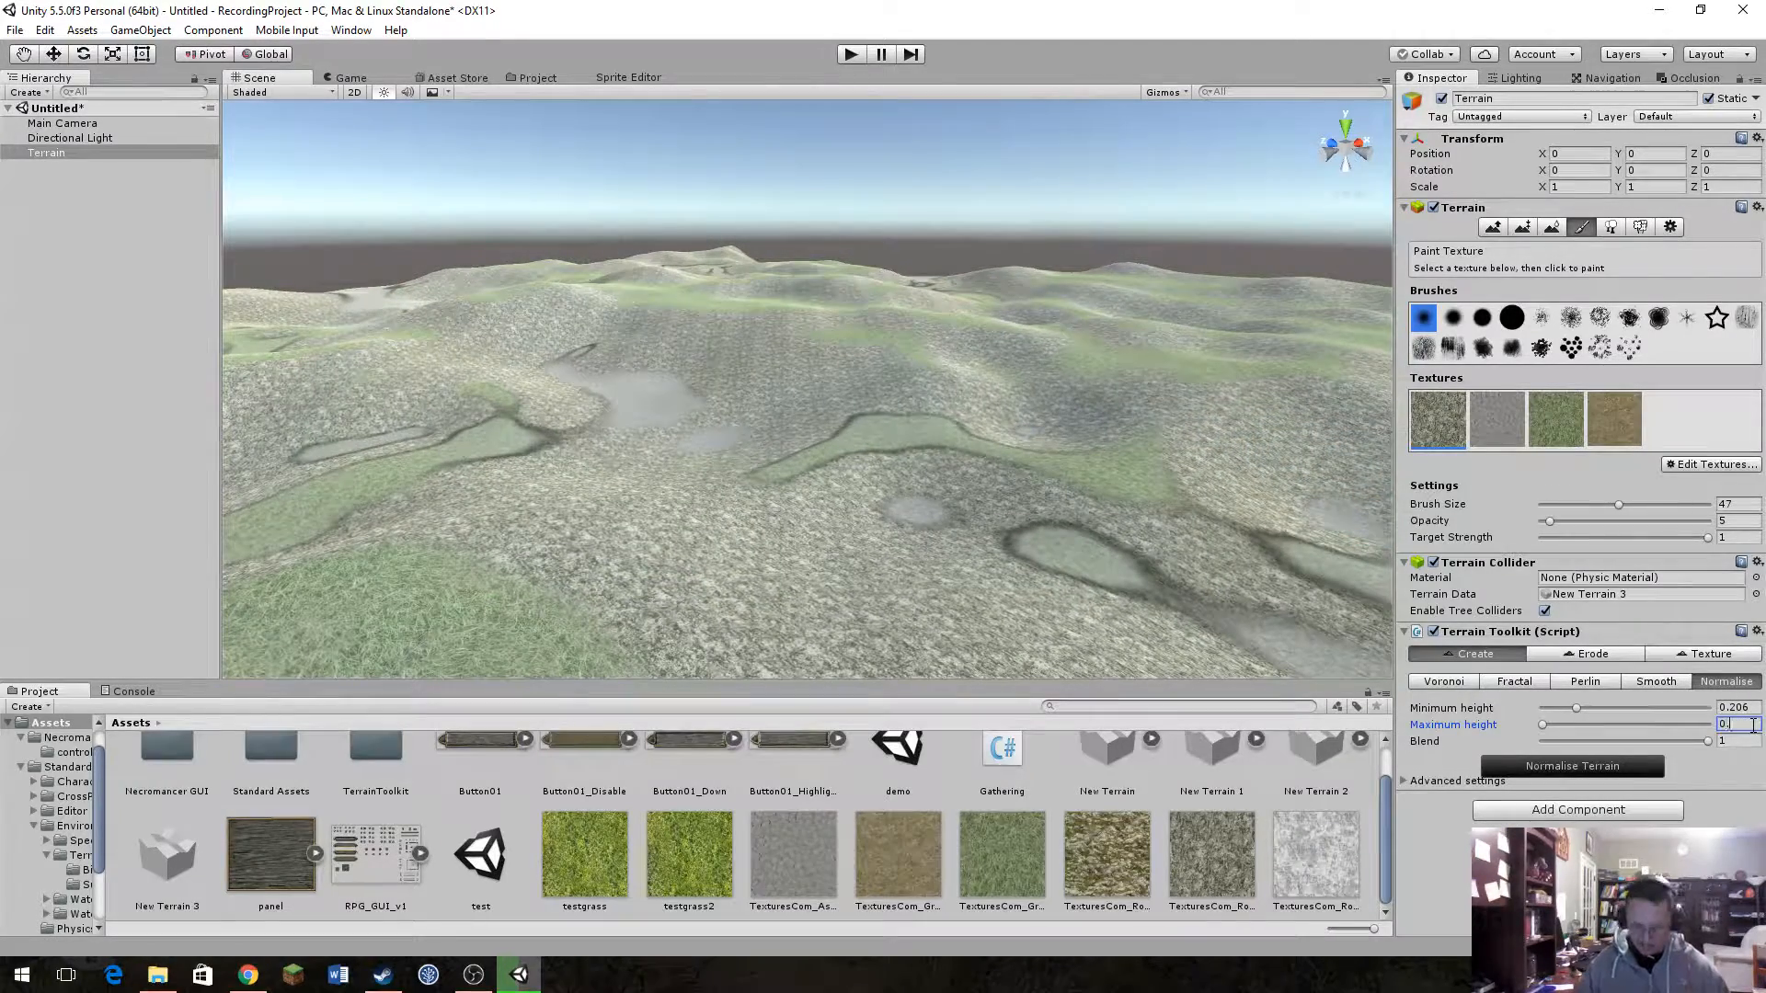
{"action": "type", "text": "35"}
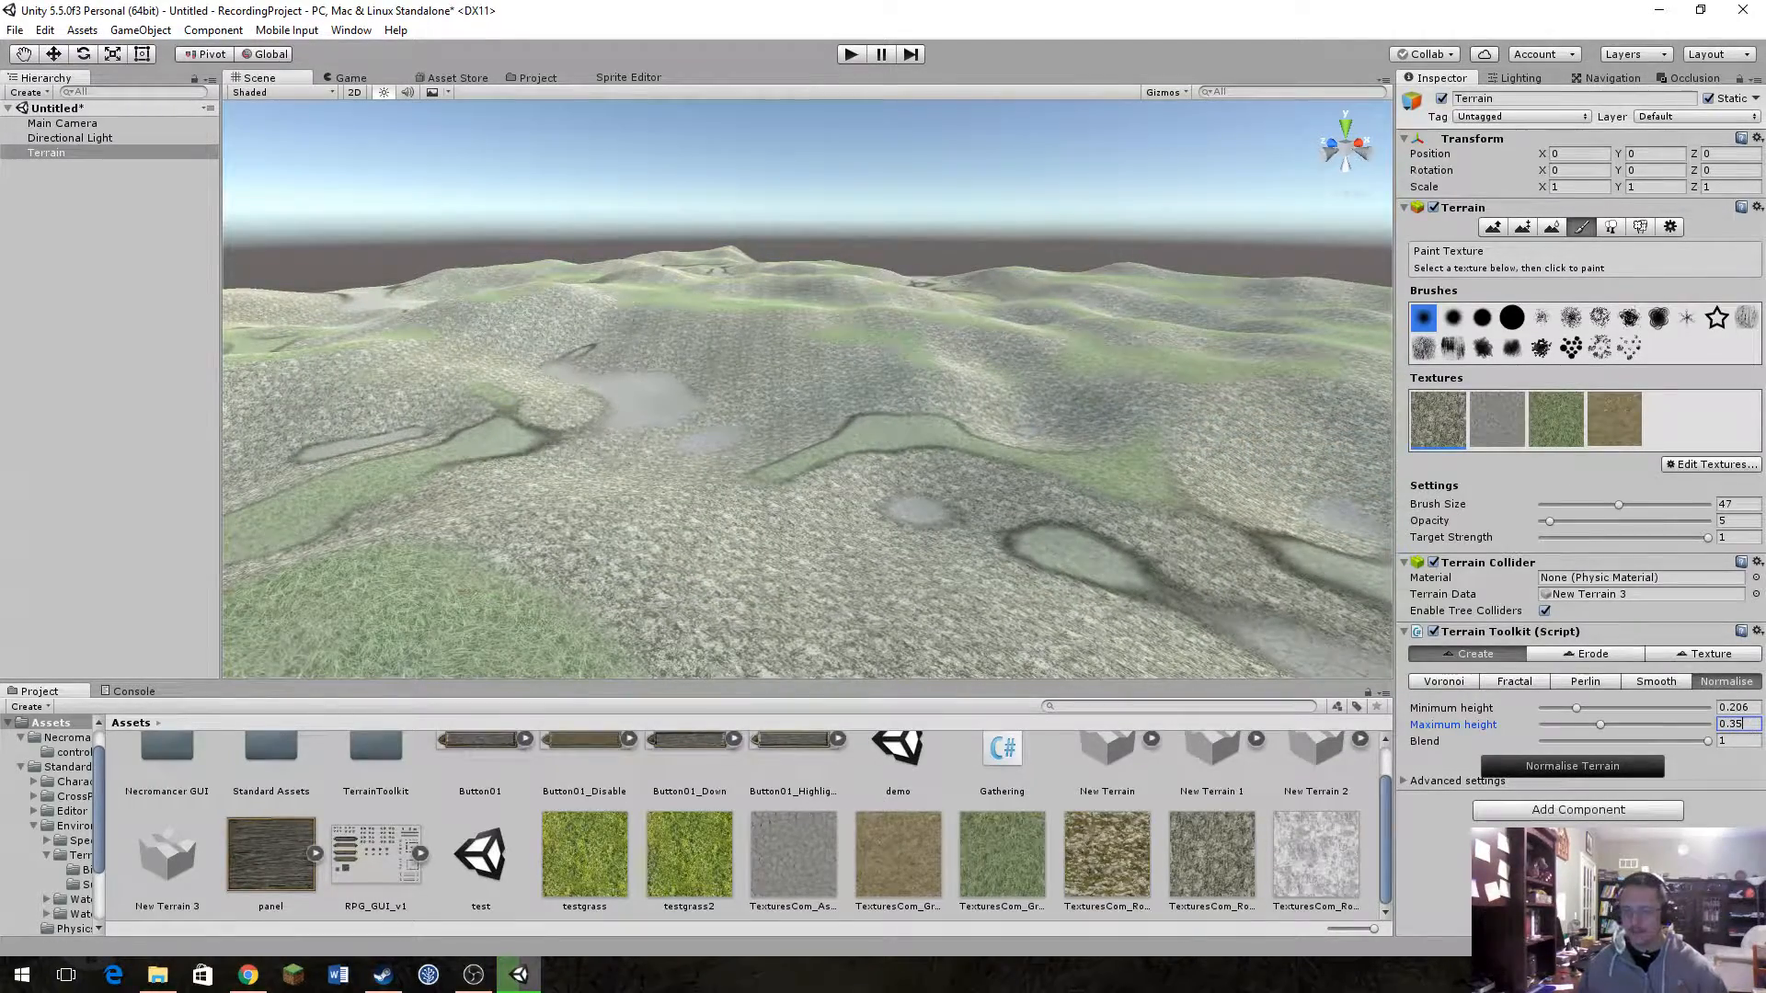
{"action": "left_click", "coordinate": [1609, 773]}
{"action": "right_click_drag", "start_coordinate": [924, 386], "coordinate": [453, 465]}
{"action": "key", "text": "w"}
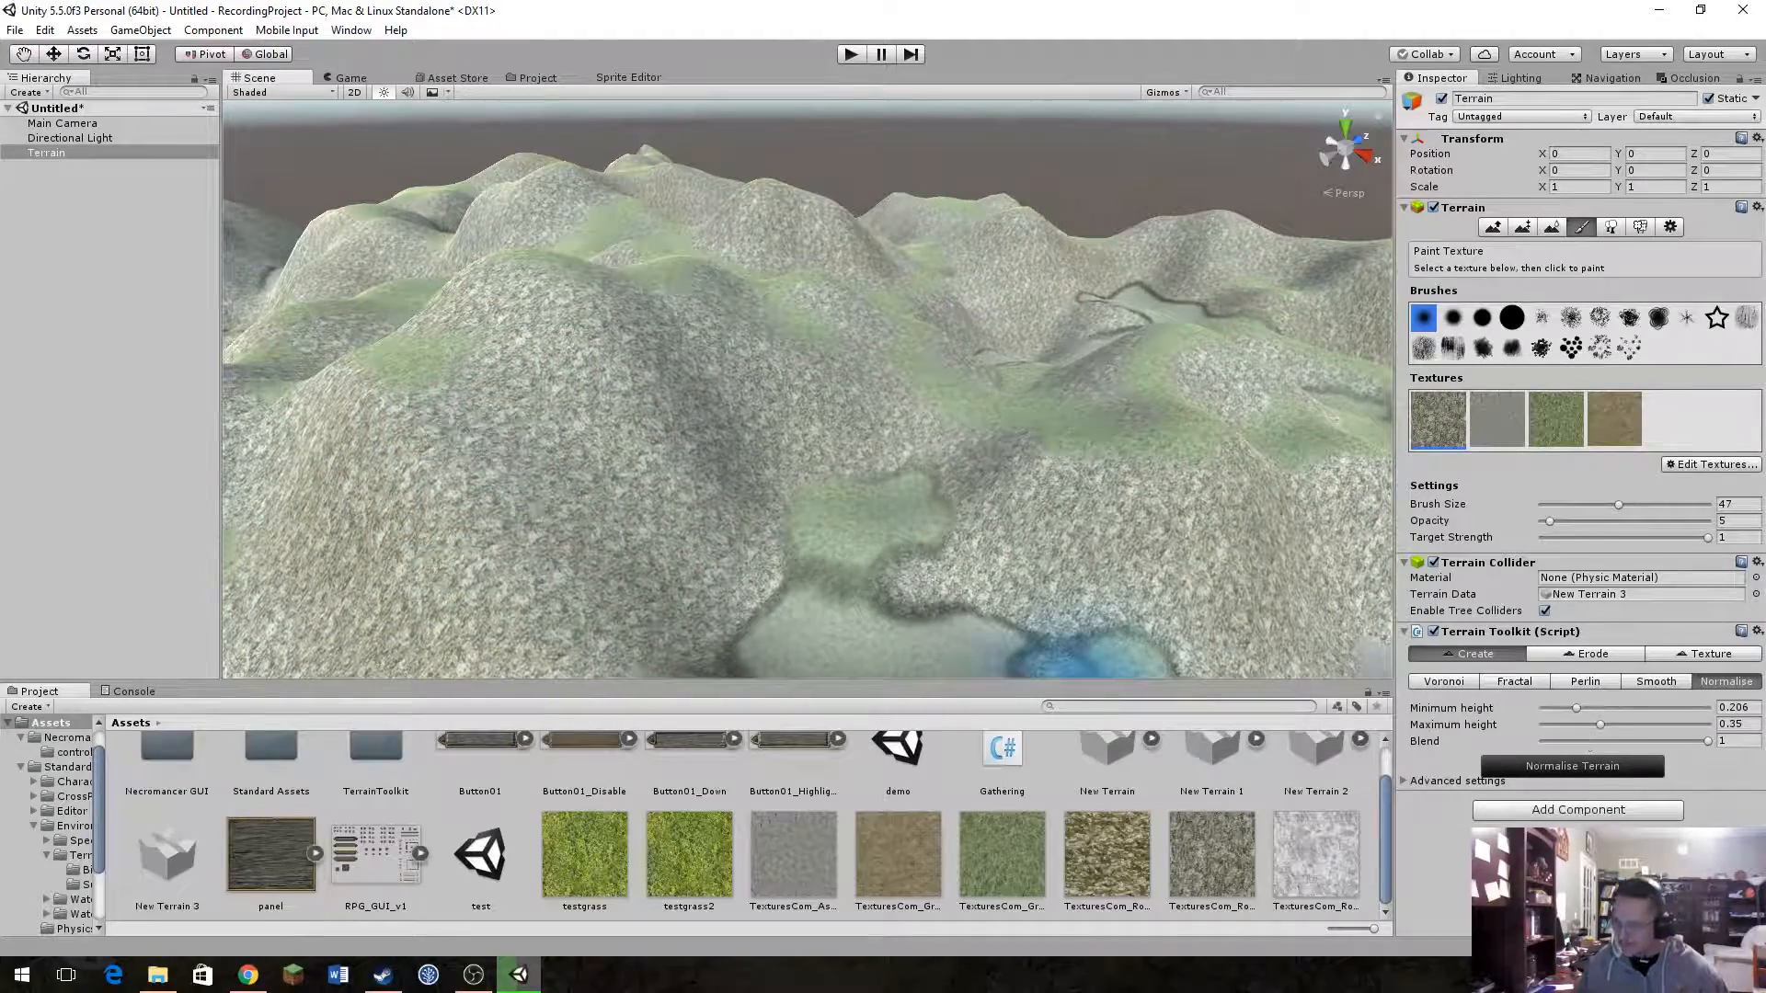
Step: Normalise the terrain with a maximum height of 0.3 and inspect the hills up close
{"action": "left_click", "coordinate": [1738, 724]}
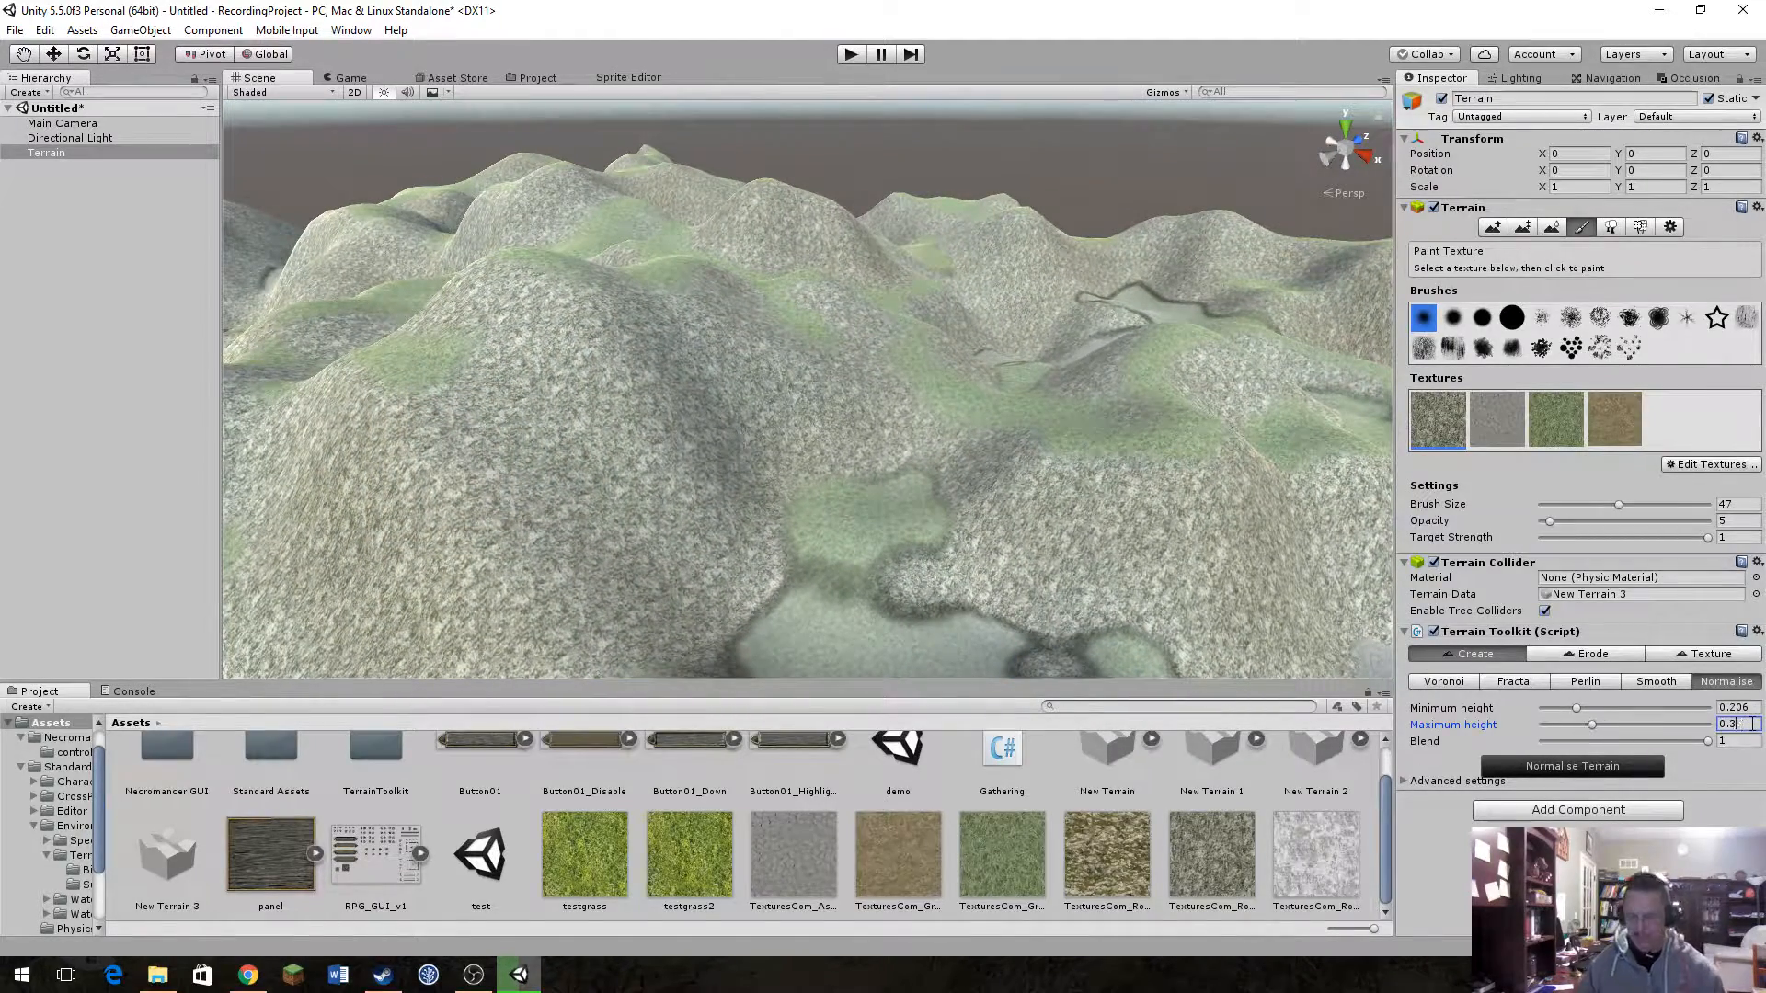
{"action": "left_click", "coordinate": [1611, 771]}
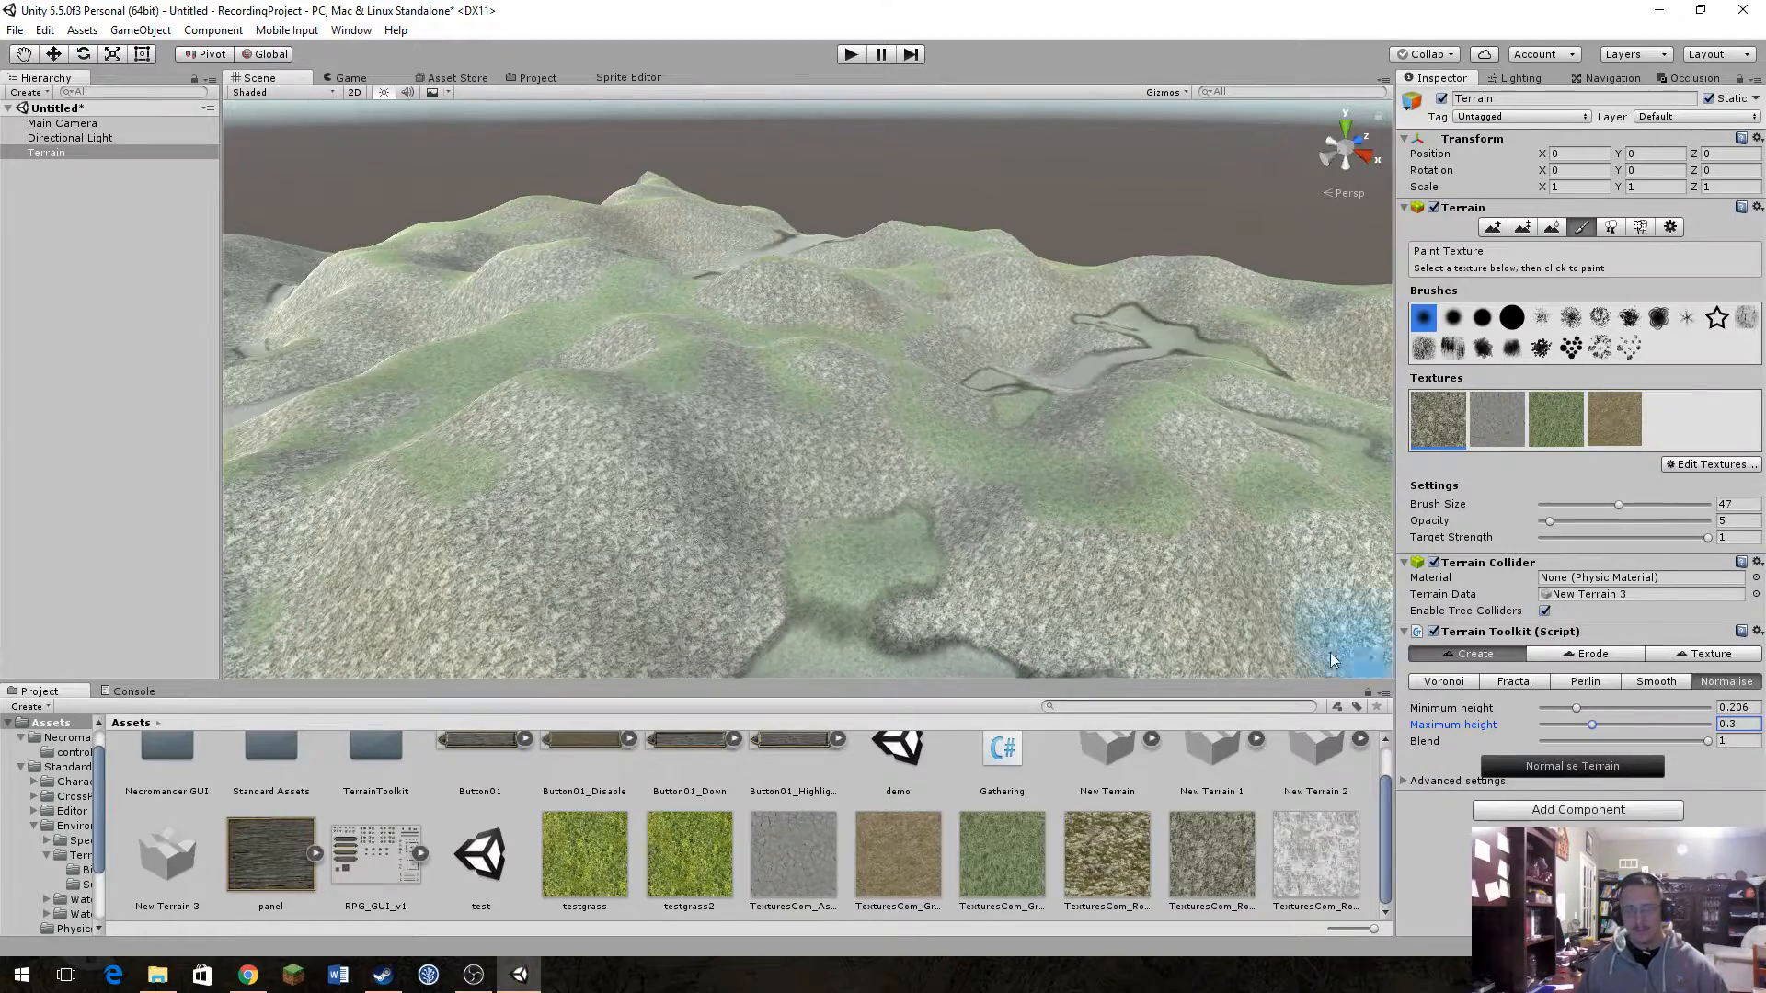
{"action": "right_click_drag", "start_coordinate": [1331, 660], "coordinate": [1161, 501]}
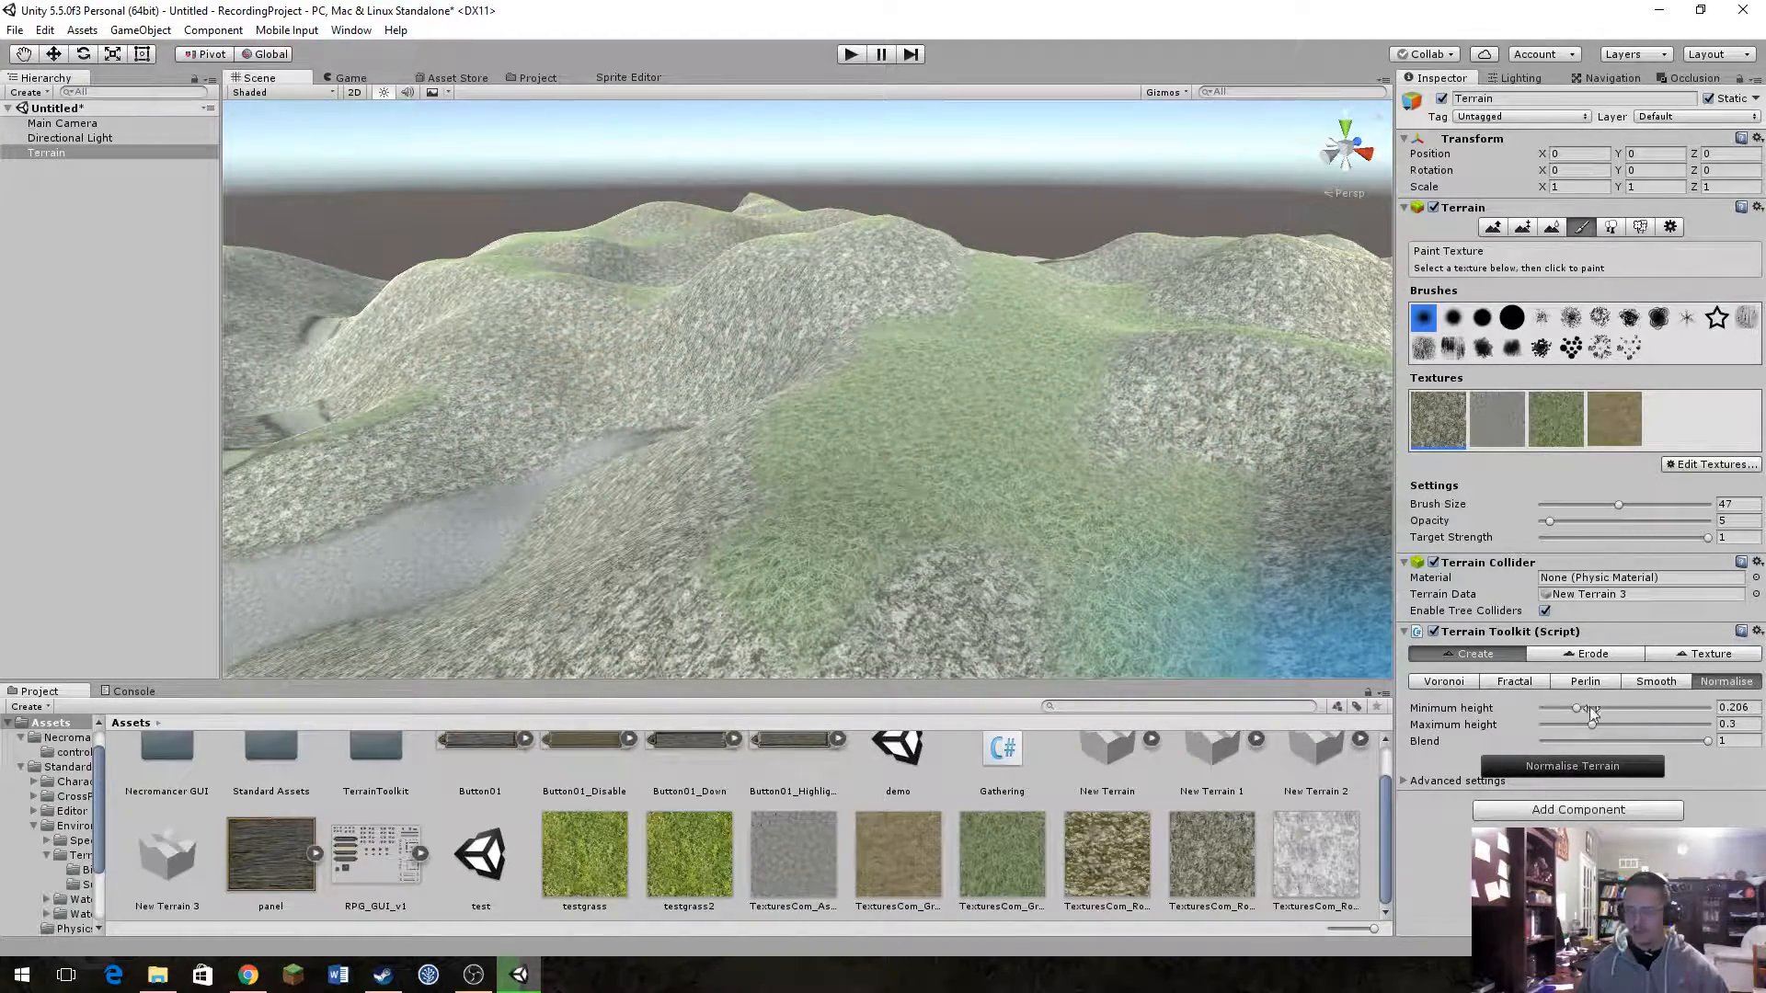
Step: Reapply the procedural textures to the normalised terrain and examine the grass and rock coverage from several sides
{"action": "left_click", "coordinate": [1706, 653]}
{"action": "scroll", "coordinate": [1601, 822], "scroll_direction": "down", "scroll_amount": 3}
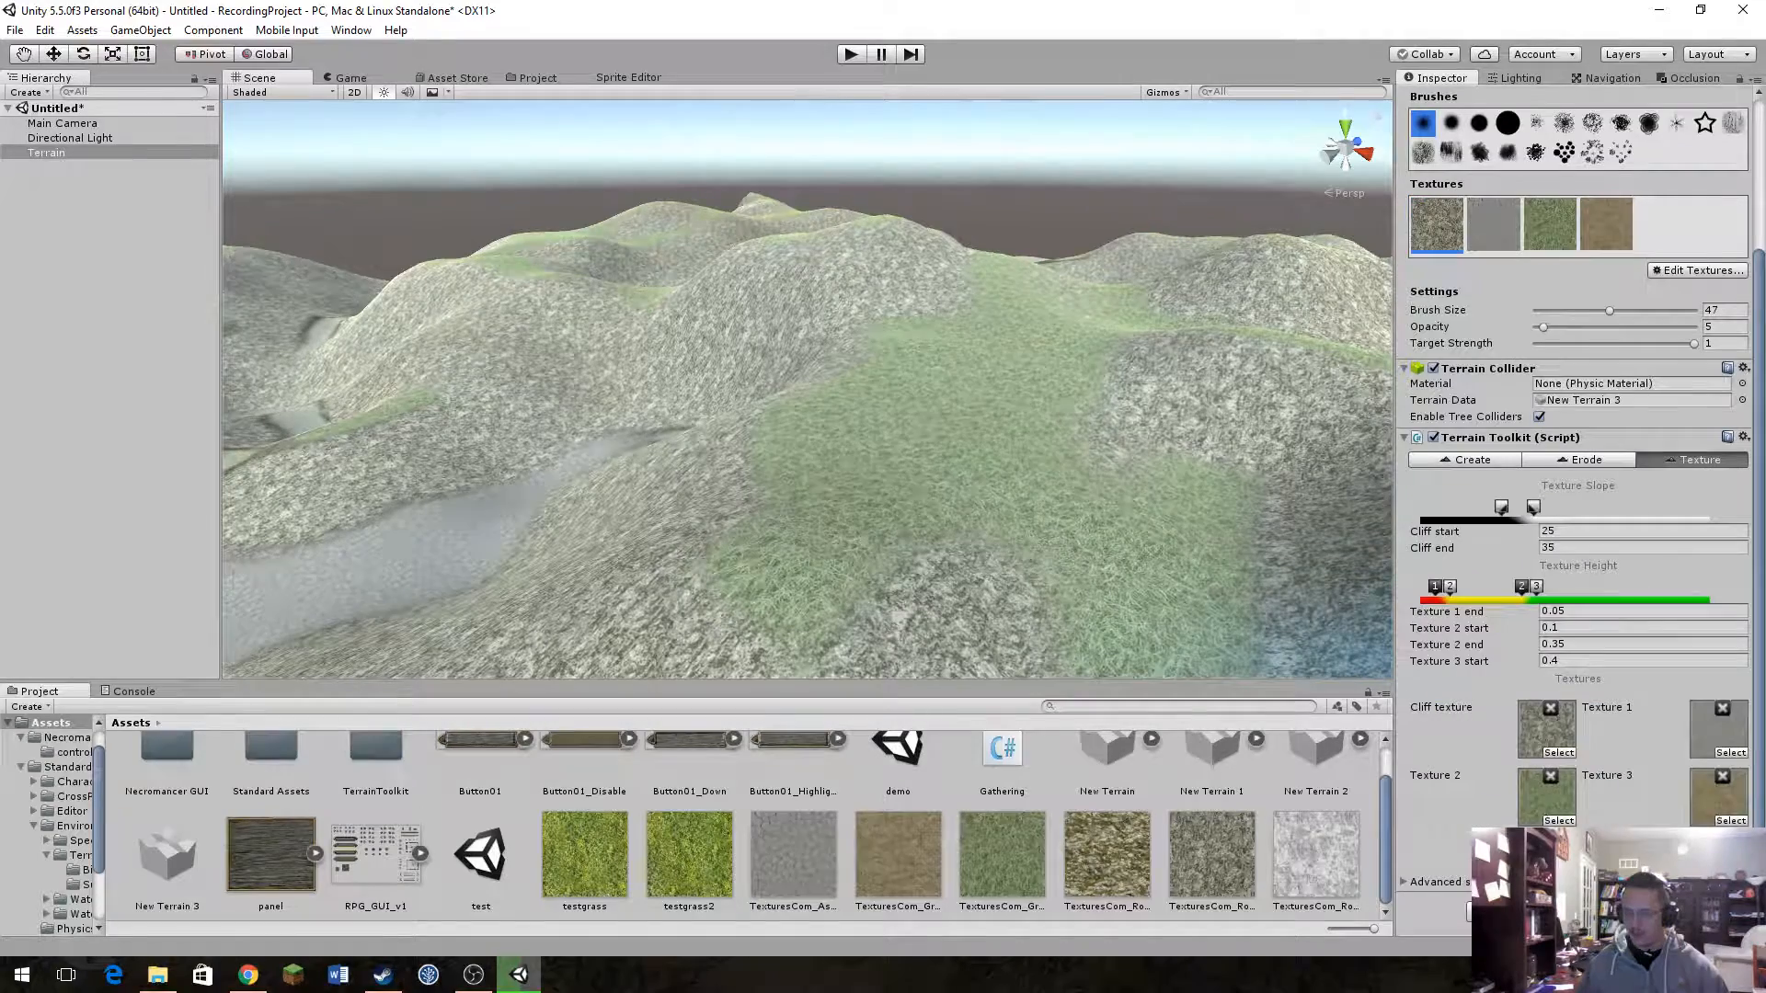
{"action": "left_click", "coordinate": [1579, 912]}
{"action": "left_click_drag", "start_coordinate": [1272, 608], "coordinate": [934, 505], "text": "alt"}
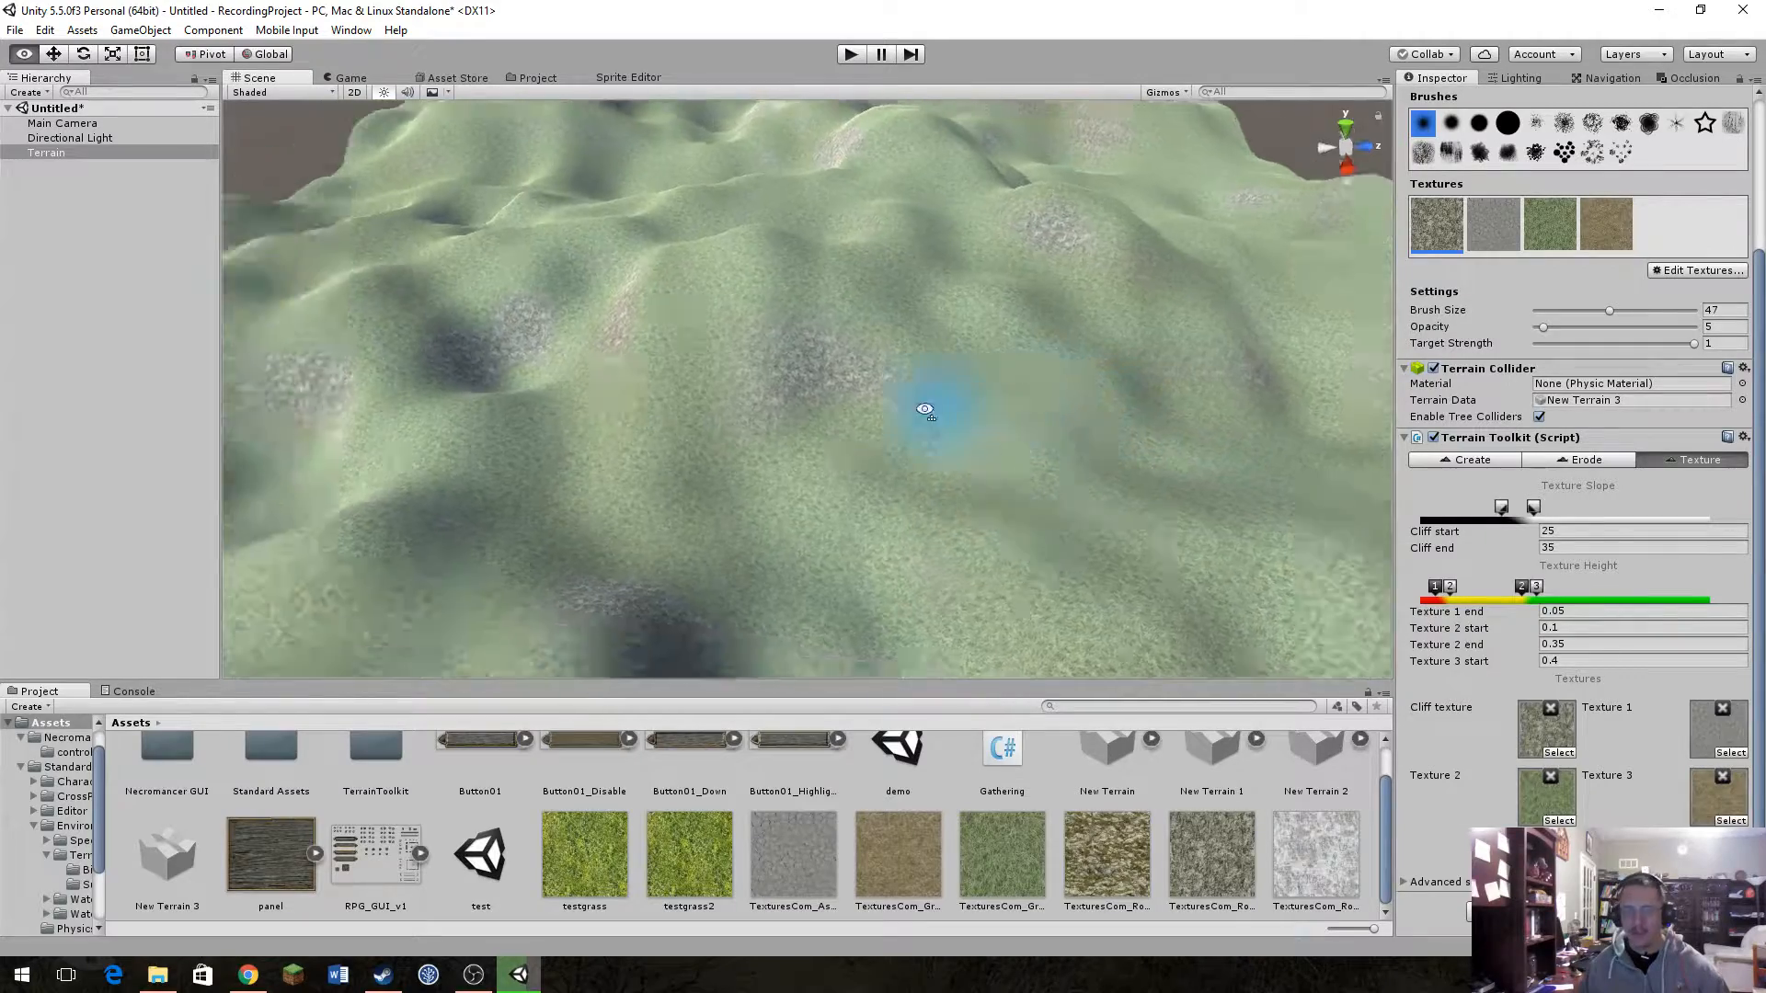
{"action": "left_click_drag", "start_coordinate": [925, 410], "coordinate": [1183, 413], "text": "alt"}
{"action": "left_click_drag", "start_coordinate": [907, 414], "coordinate": [1017, 383], "text": "alt"}
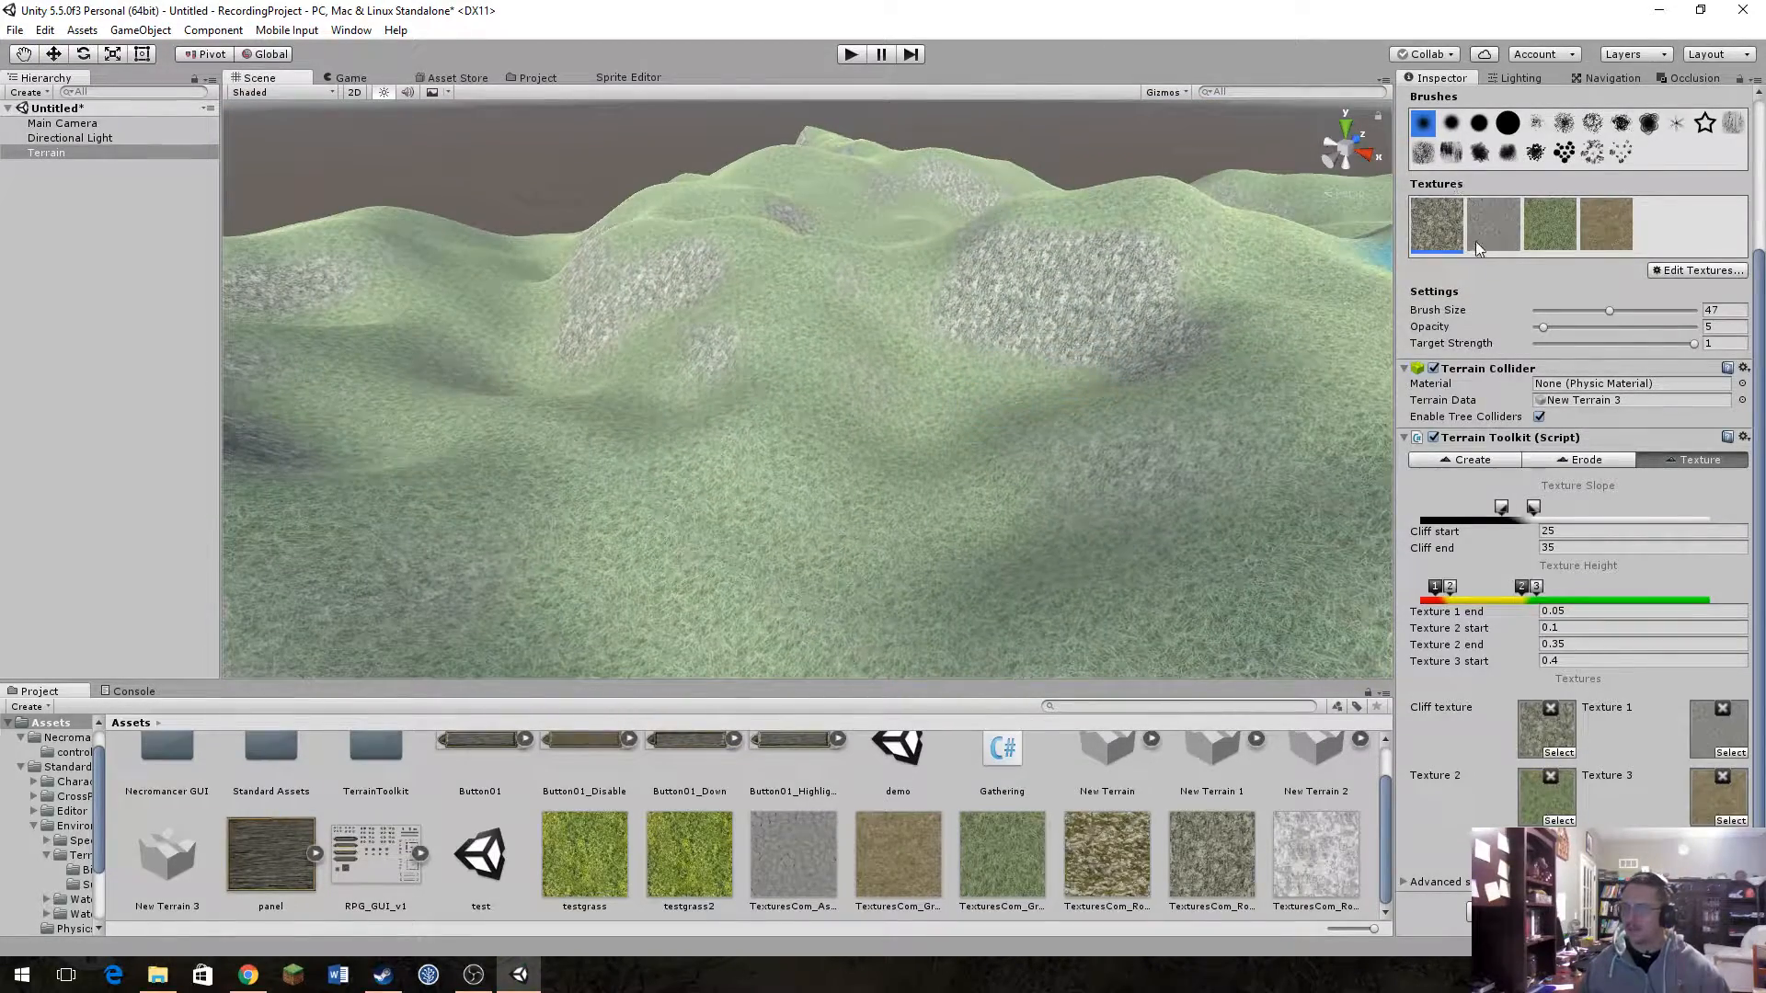
Step: Sample the terrain height on several hilltops with the Paint Height tool, viewing the hills from different sides
{"action": "scroll", "coordinate": [1476, 241], "scroll_direction": "up", "scroll_amount": 4}
{"action": "left_click", "coordinate": [1516, 226]}
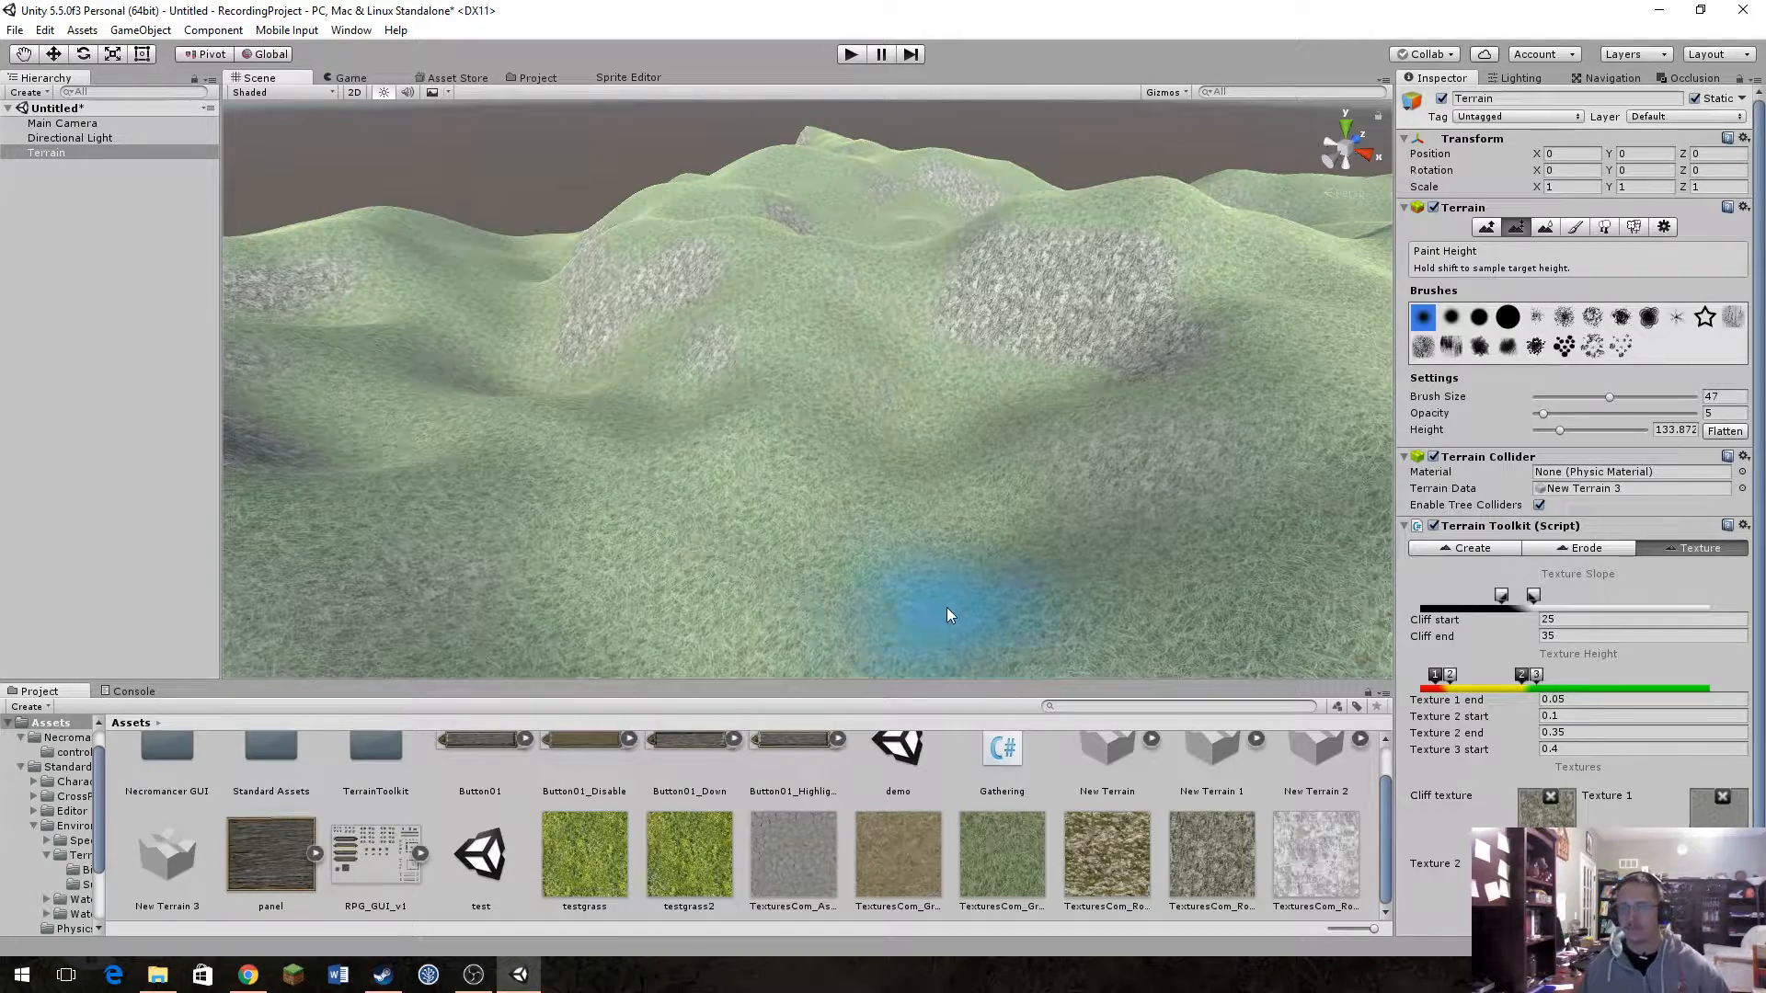
{"action": "scroll", "coordinate": [1006, 501], "scroll_direction": "down", "scroll_amount": 2}
{"action": "left_click", "coordinate": [1082, 316], "text": "shift"}
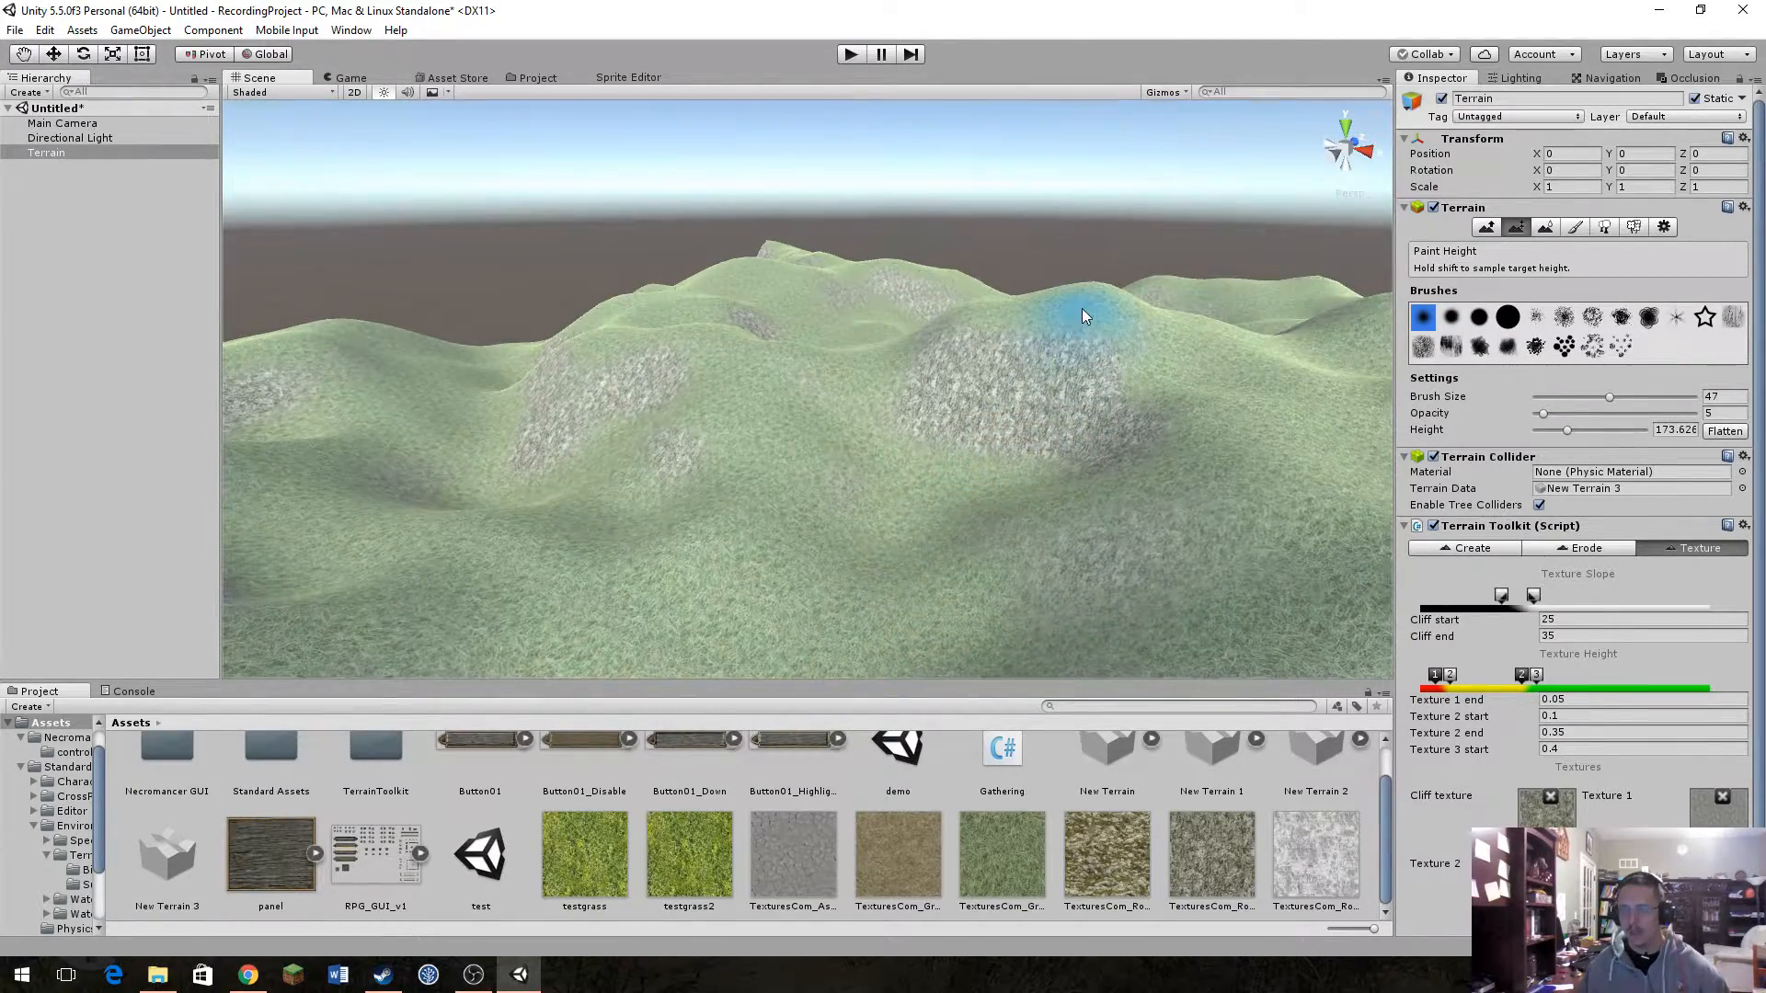
{"action": "right_click_drag", "start_coordinate": [1082, 309], "coordinate": [1299, 315]}
{"action": "left_click", "coordinate": [1205, 340], "text": "shift"}
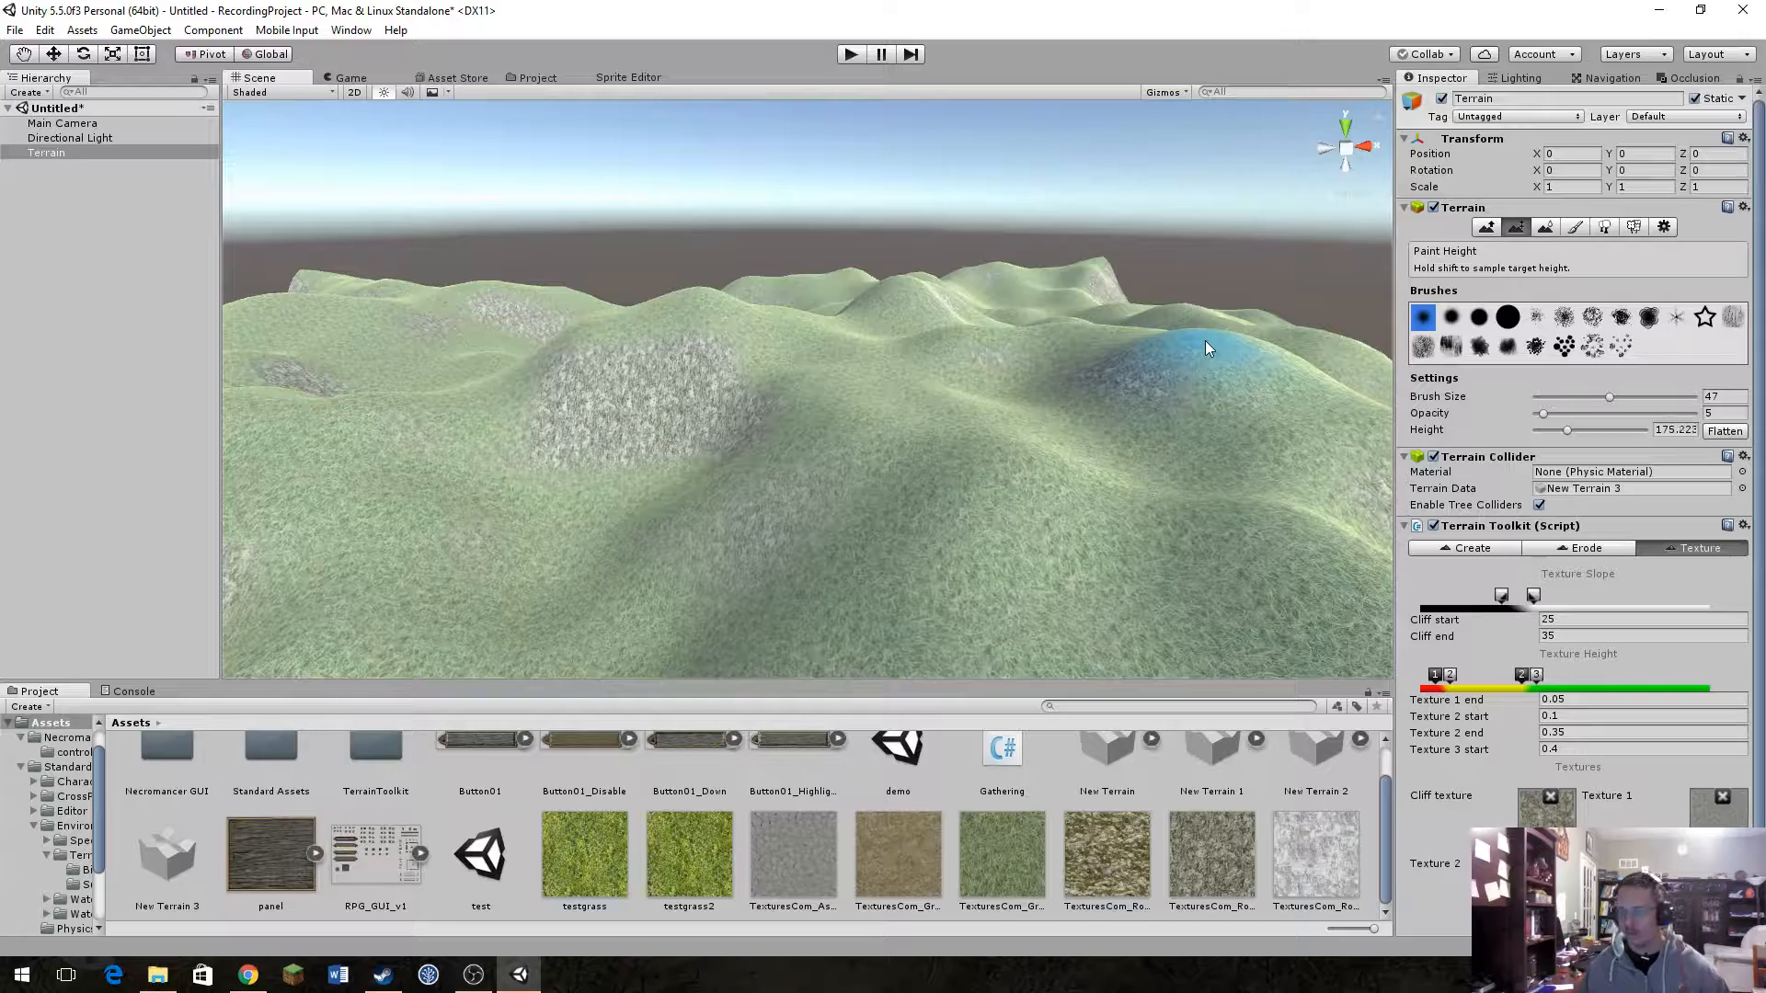
{"action": "mouse_move", "coordinate": [1243, 439]}
{"action": "left_mouse_down"}
{"action": "mouse_move", "coordinate": [1264, 449]}
{"action": "mouse_move", "coordinate": [1251, 400]}
{"action": "left_mouse_up"}
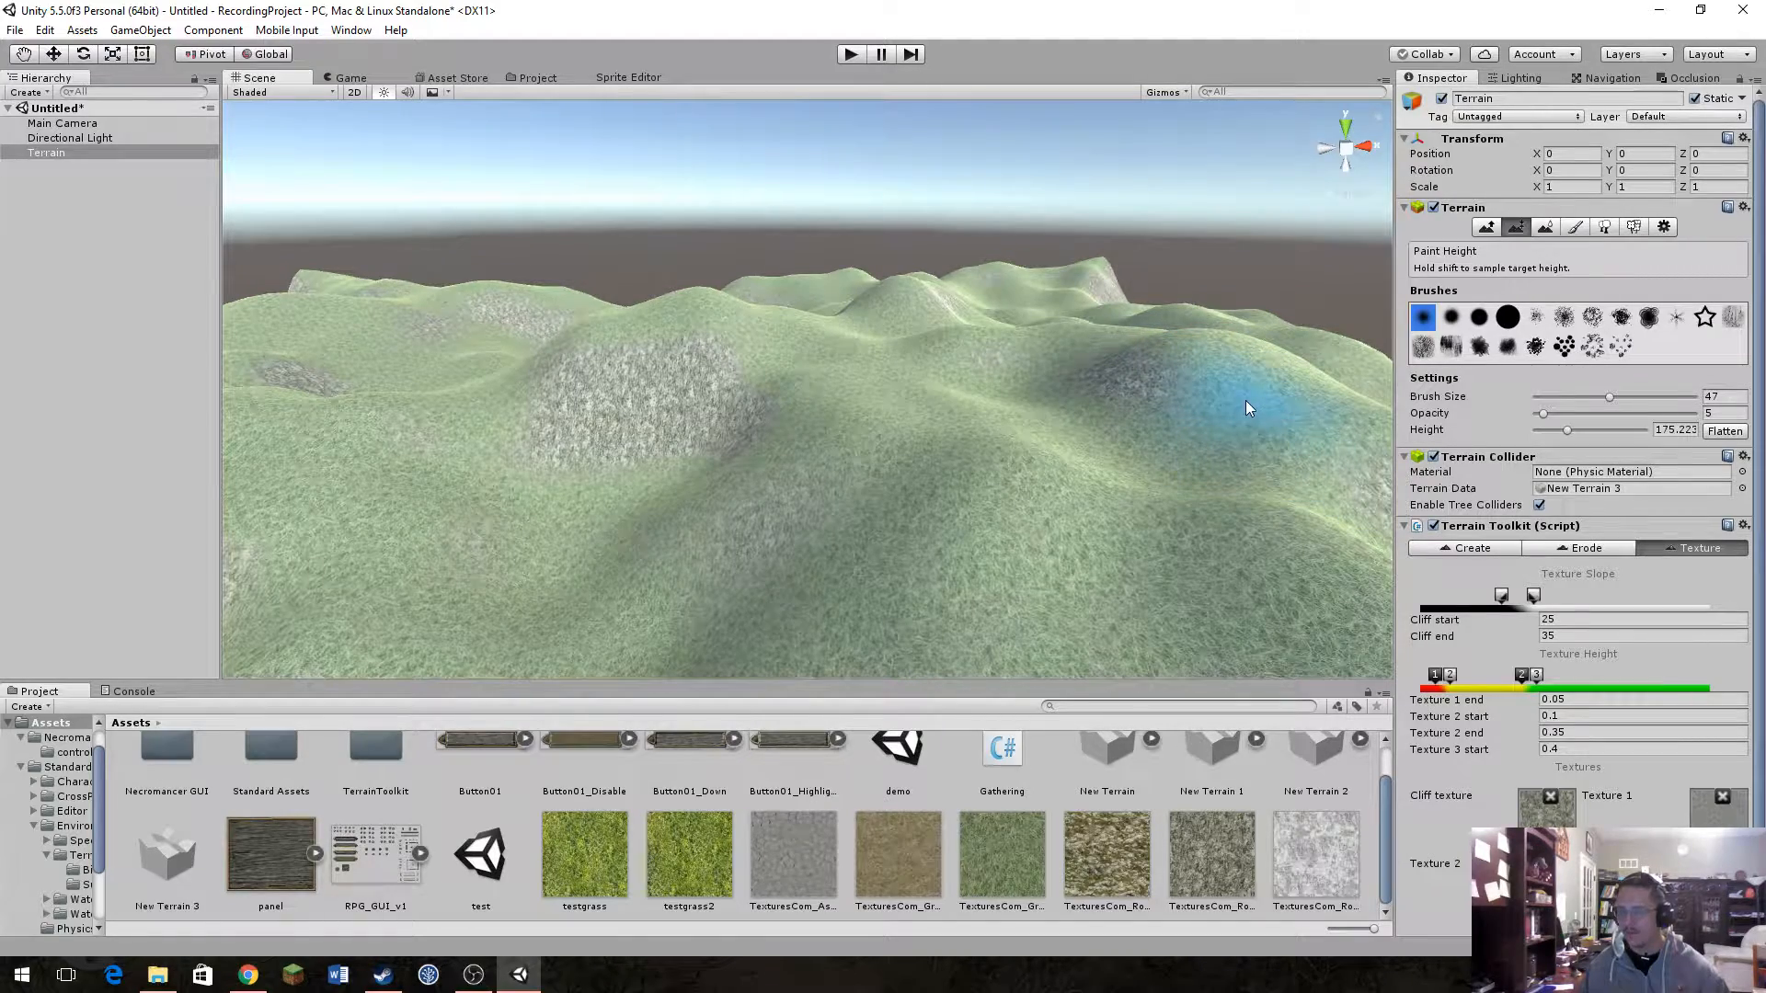
{"action": "mouse_move", "coordinate": [1260, 378]}
{"action": "right_mouse_down"}
{"action": "mouse_move", "coordinate": [96, 358]}
{"action": "mouse_move", "coordinate": [575, 319]}
{"action": "right_mouse_up"}
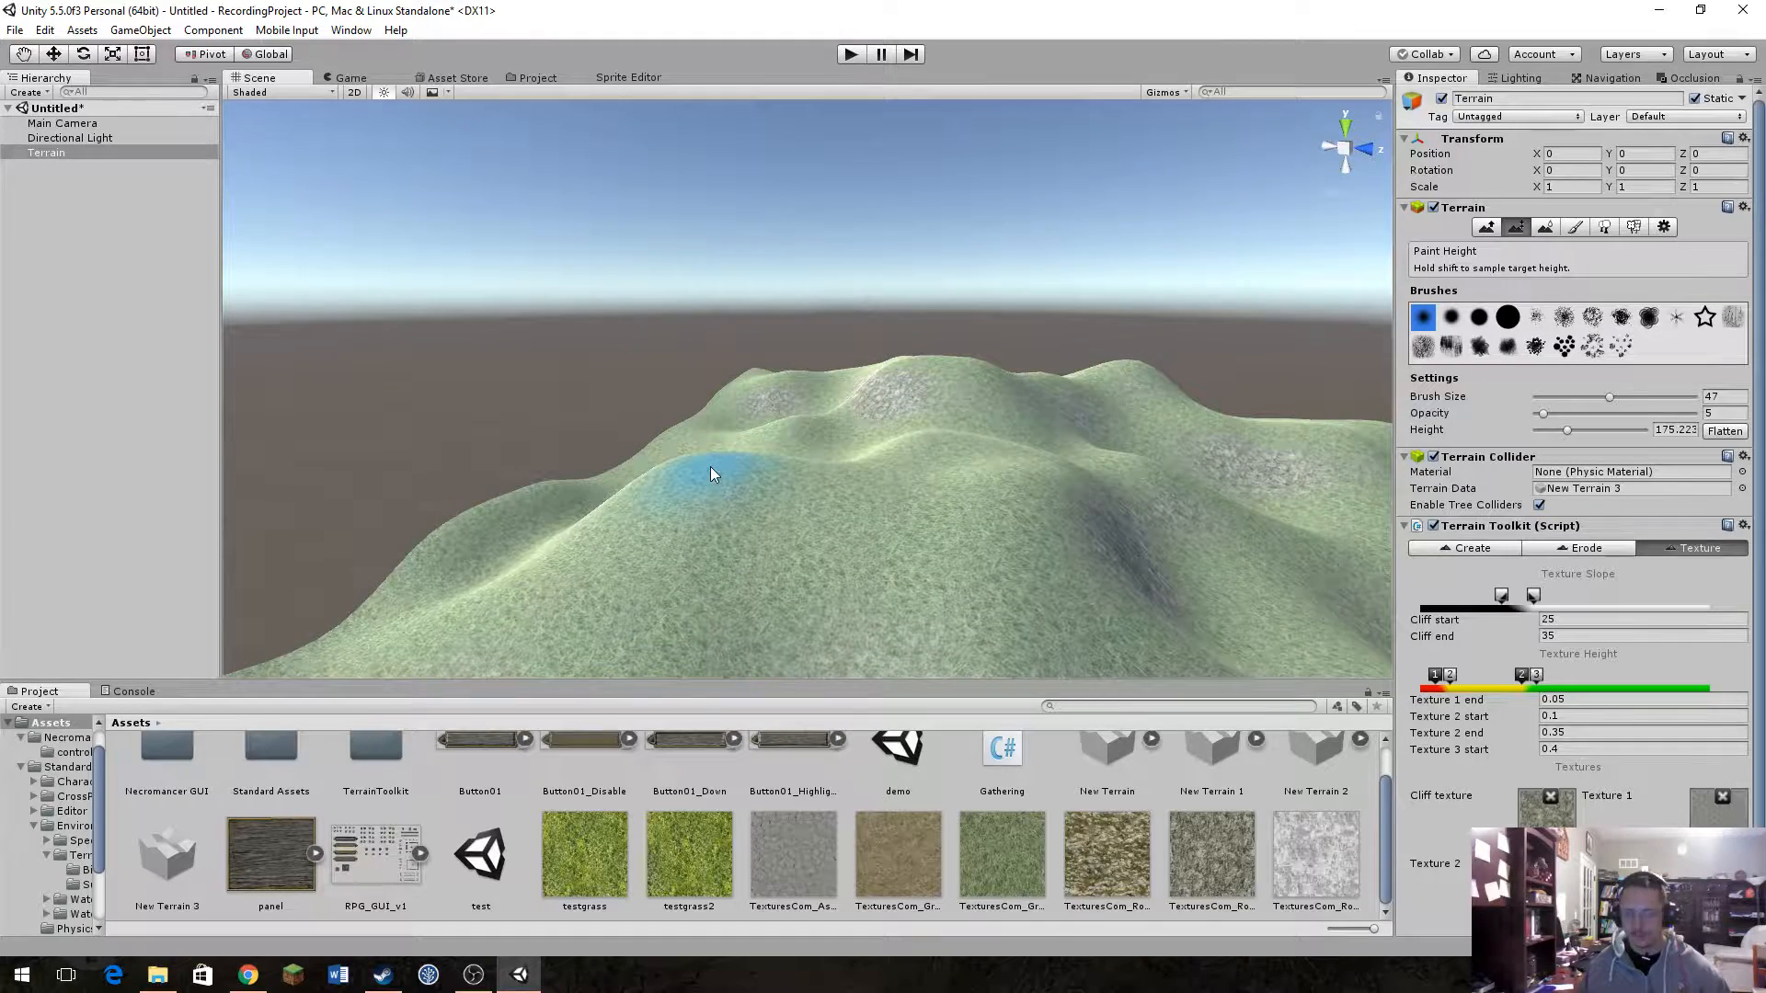
{"action": "left_click", "coordinate": [710, 467], "text": "shift"}
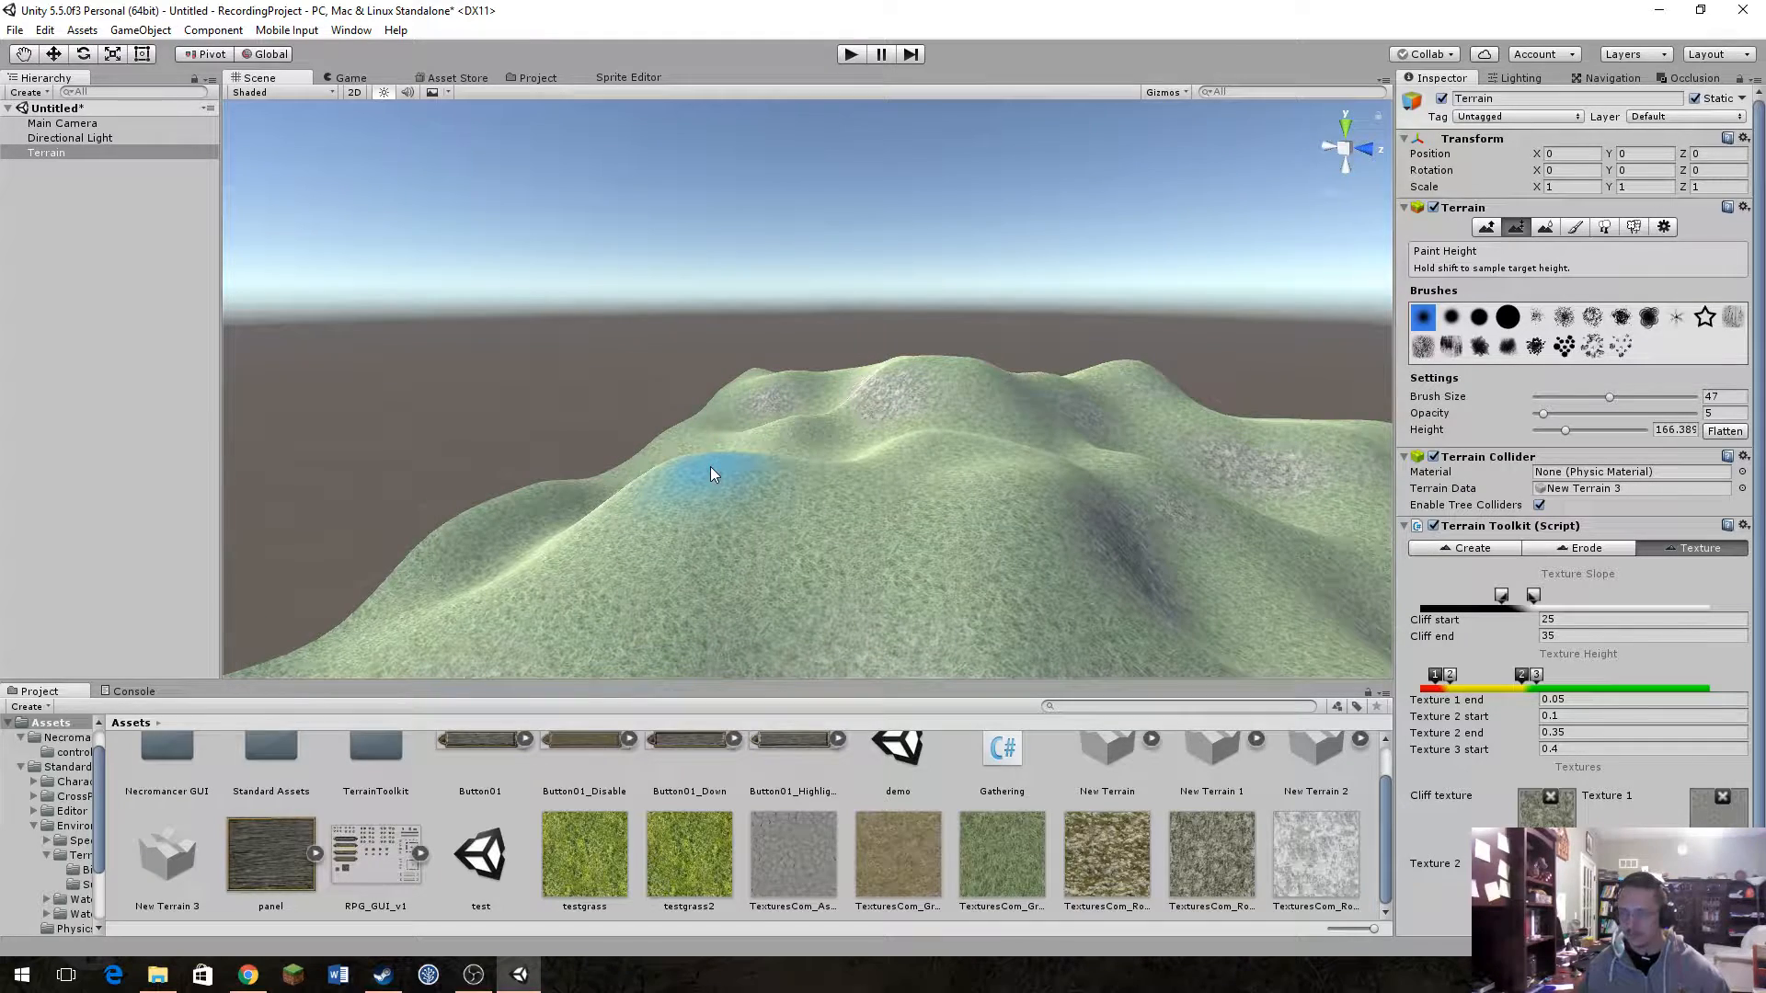
{"action": "left_click", "coordinate": [960, 368], "text": "shift"}
{"action": "mouse_move", "coordinate": [924, 434]}
{"action": "right_mouse_down"}
{"action": "mouse_move", "coordinate": [1241, 426]}
{"action": "mouse_move", "coordinate": [1156, 414]}
{"action": "mouse_move", "coordinate": [1185, 446]}
{"action": "mouse_move", "coordinate": [1356, 462]}
{"action": "right_mouse_up"}
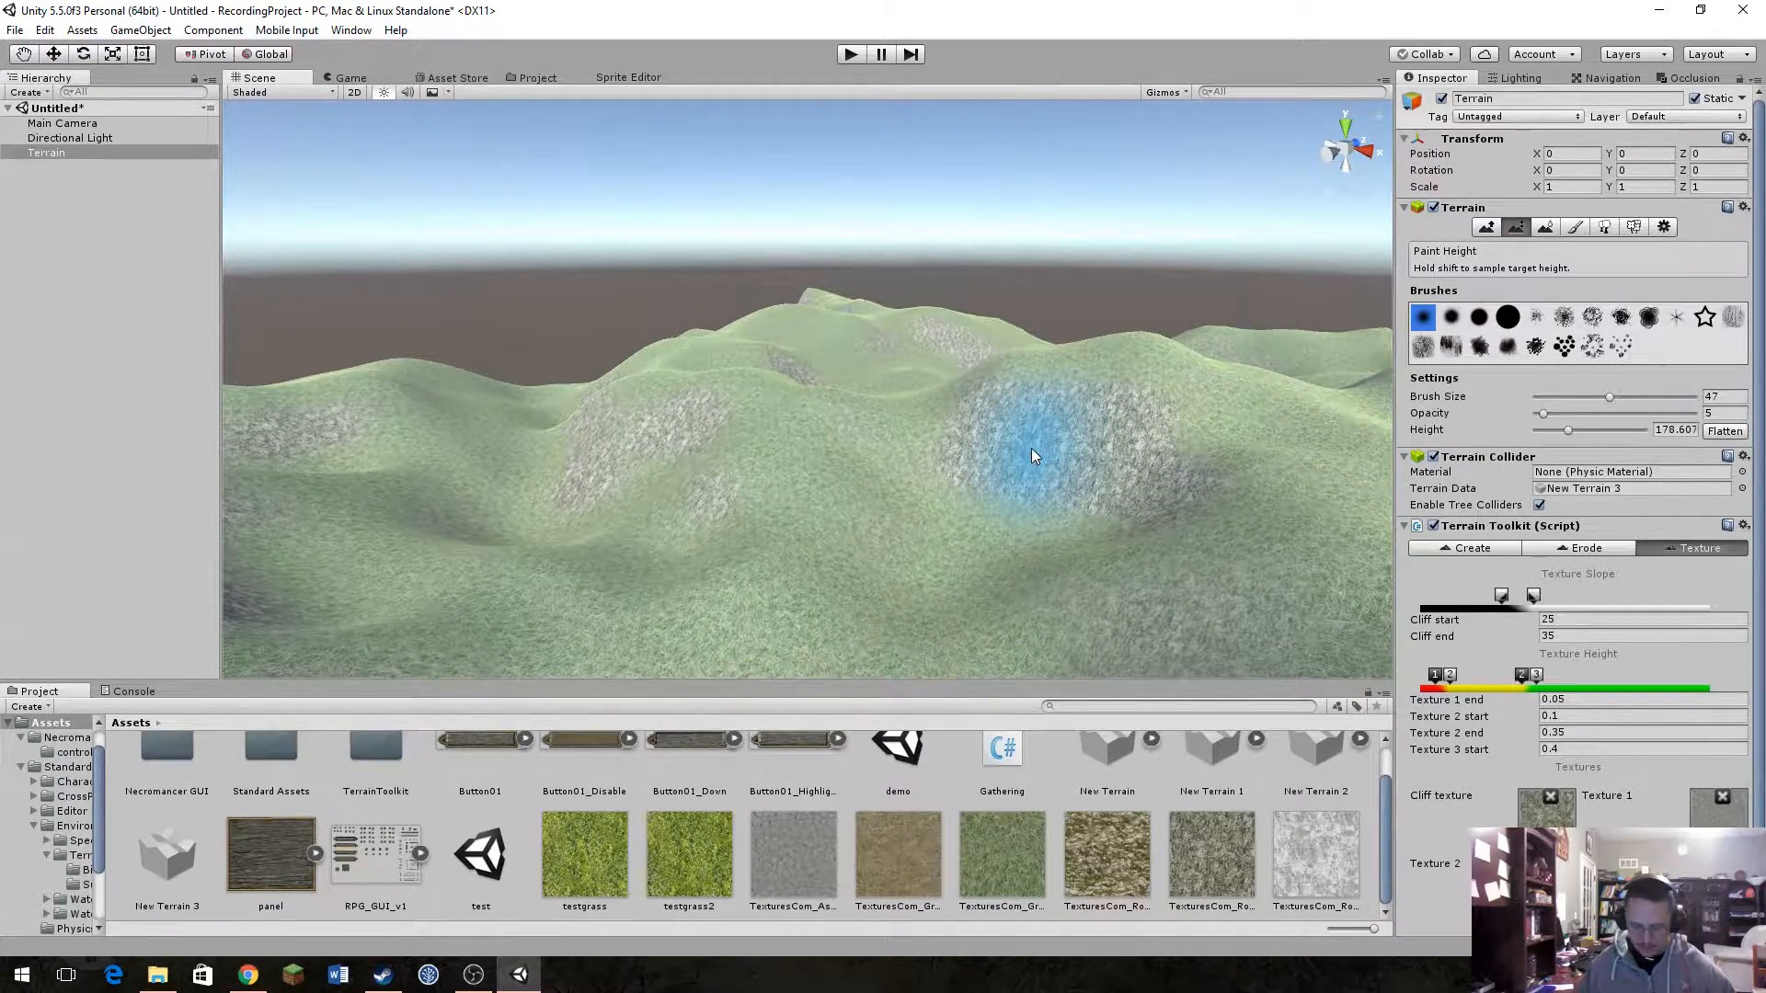
Step: Switch to Calculator, shrink its window beside the scene, and divide 180 by 600
{"action": "key", "text": "super+r"}
{"action": "type", "text": "calc"}
{"action": "key", "text": "Return"}
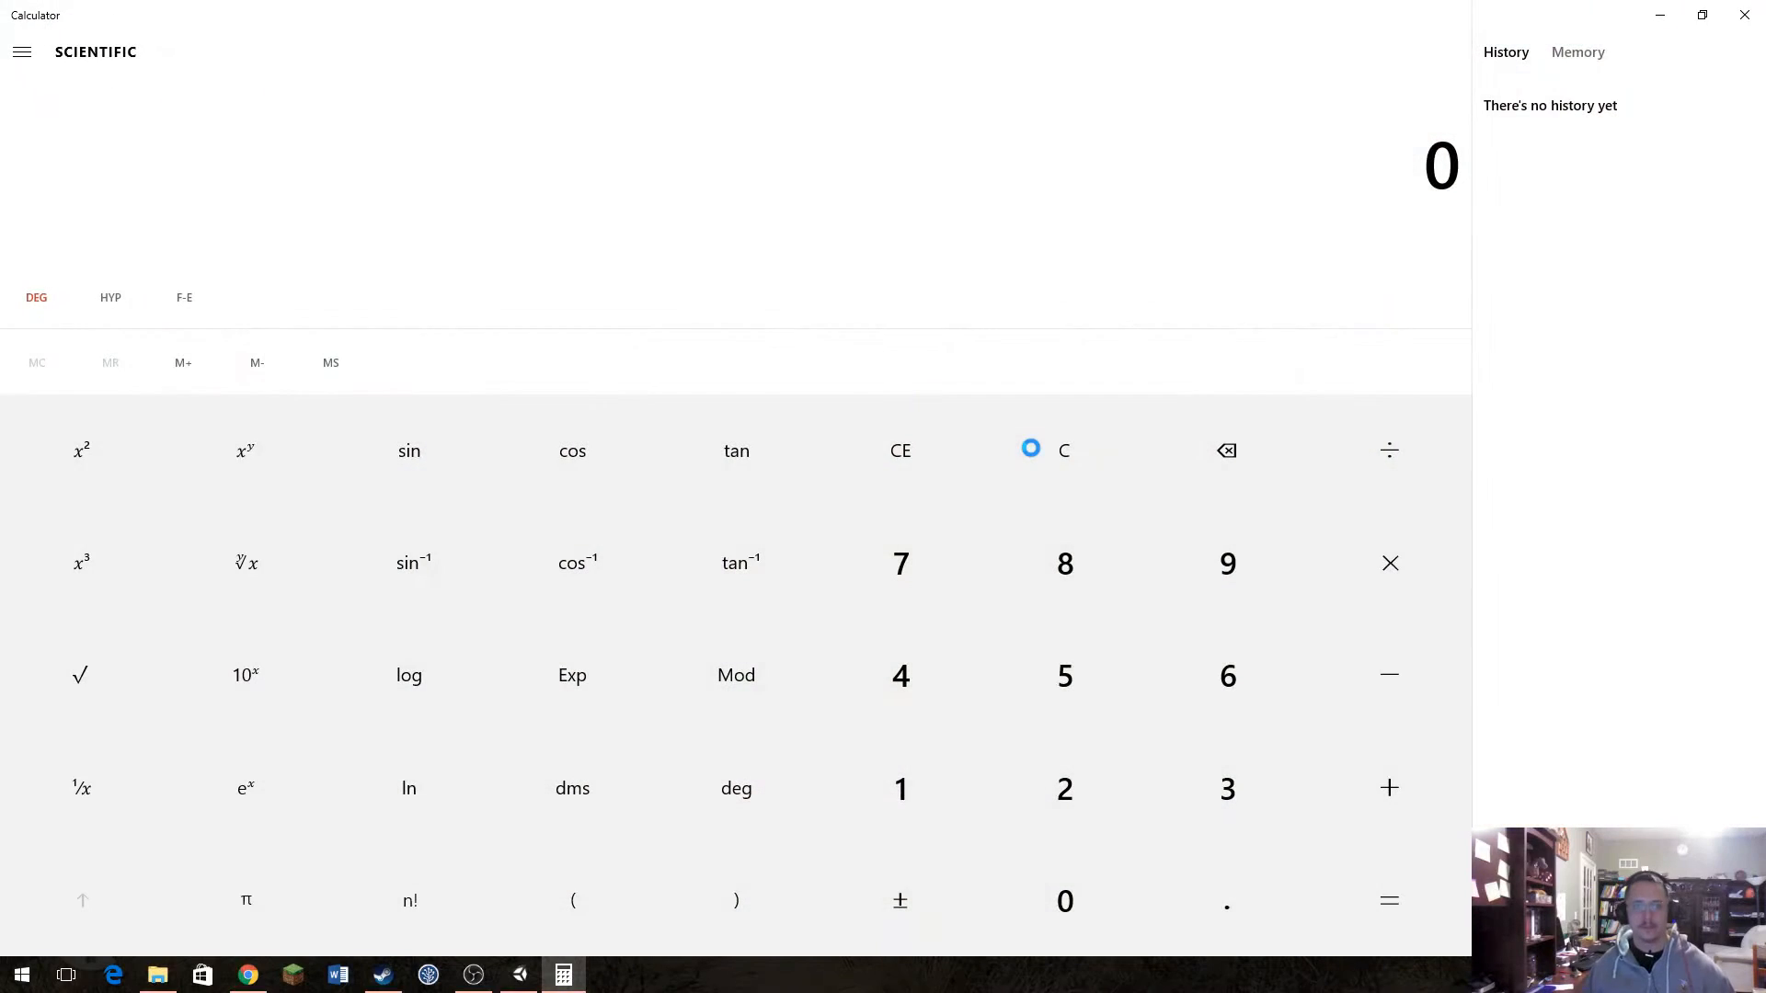
{"action": "left_click", "coordinate": [1702, 15]}
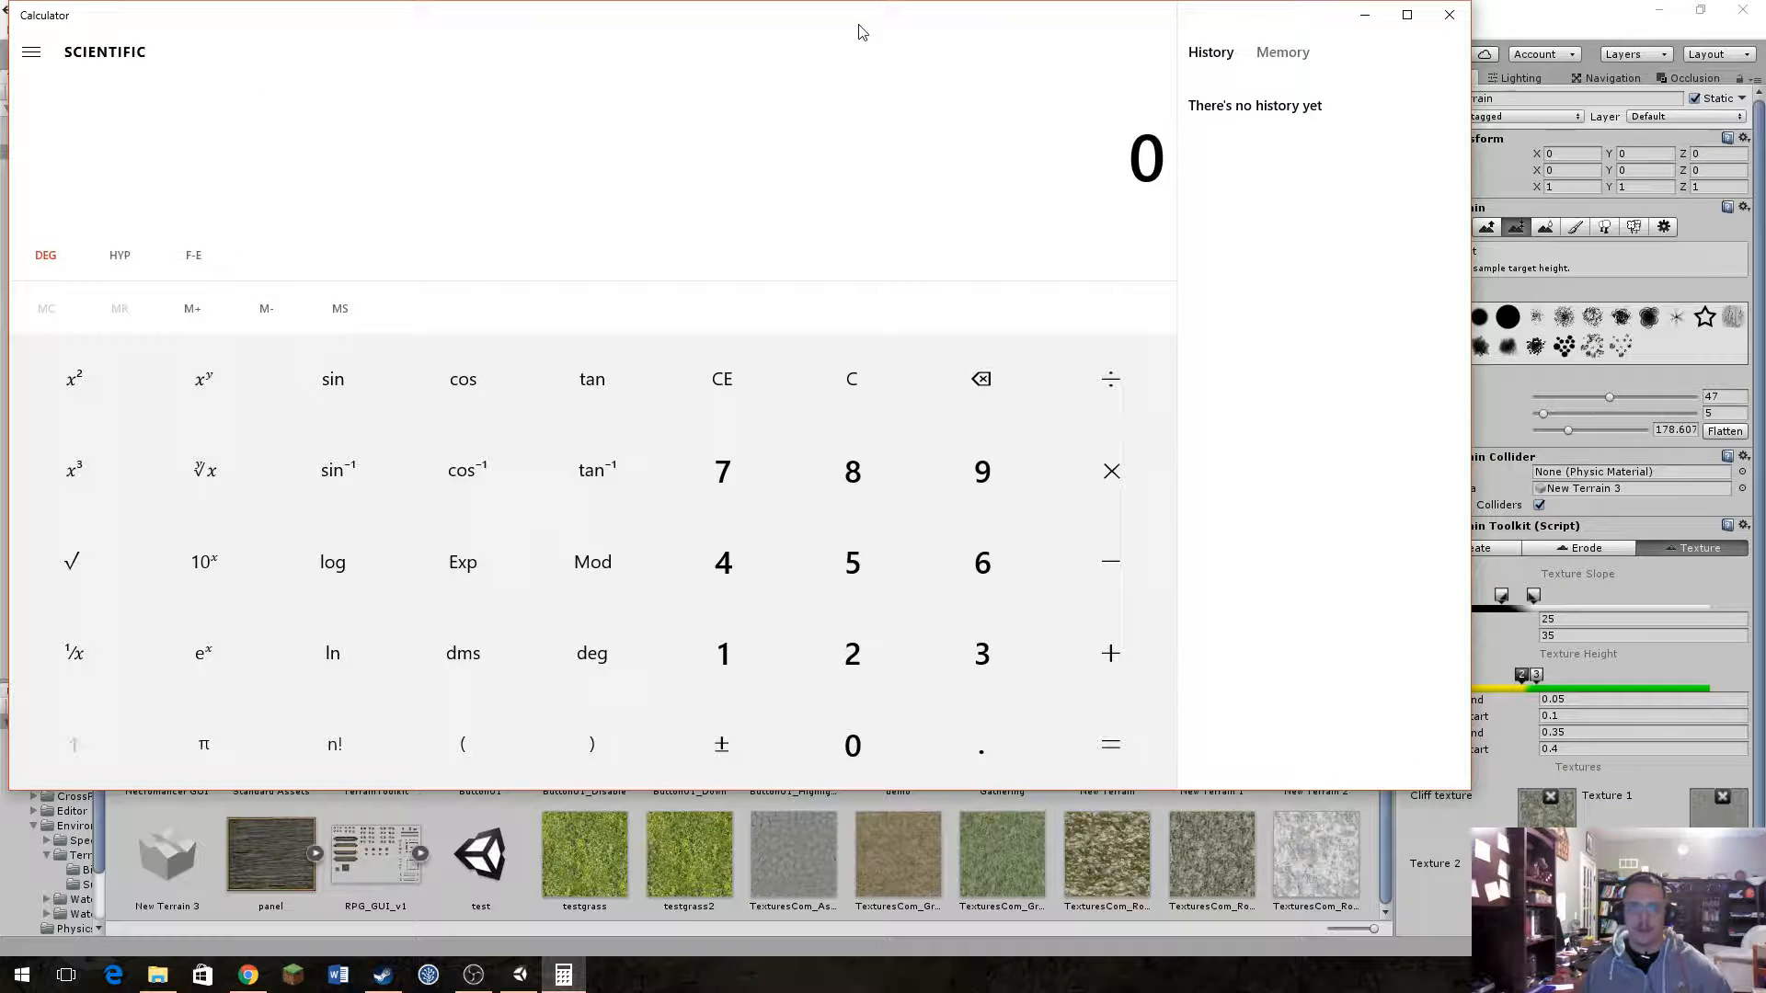
{"action": "left_click_drag", "start_coordinate": [1470, 322], "coordinate": [540, 361]}
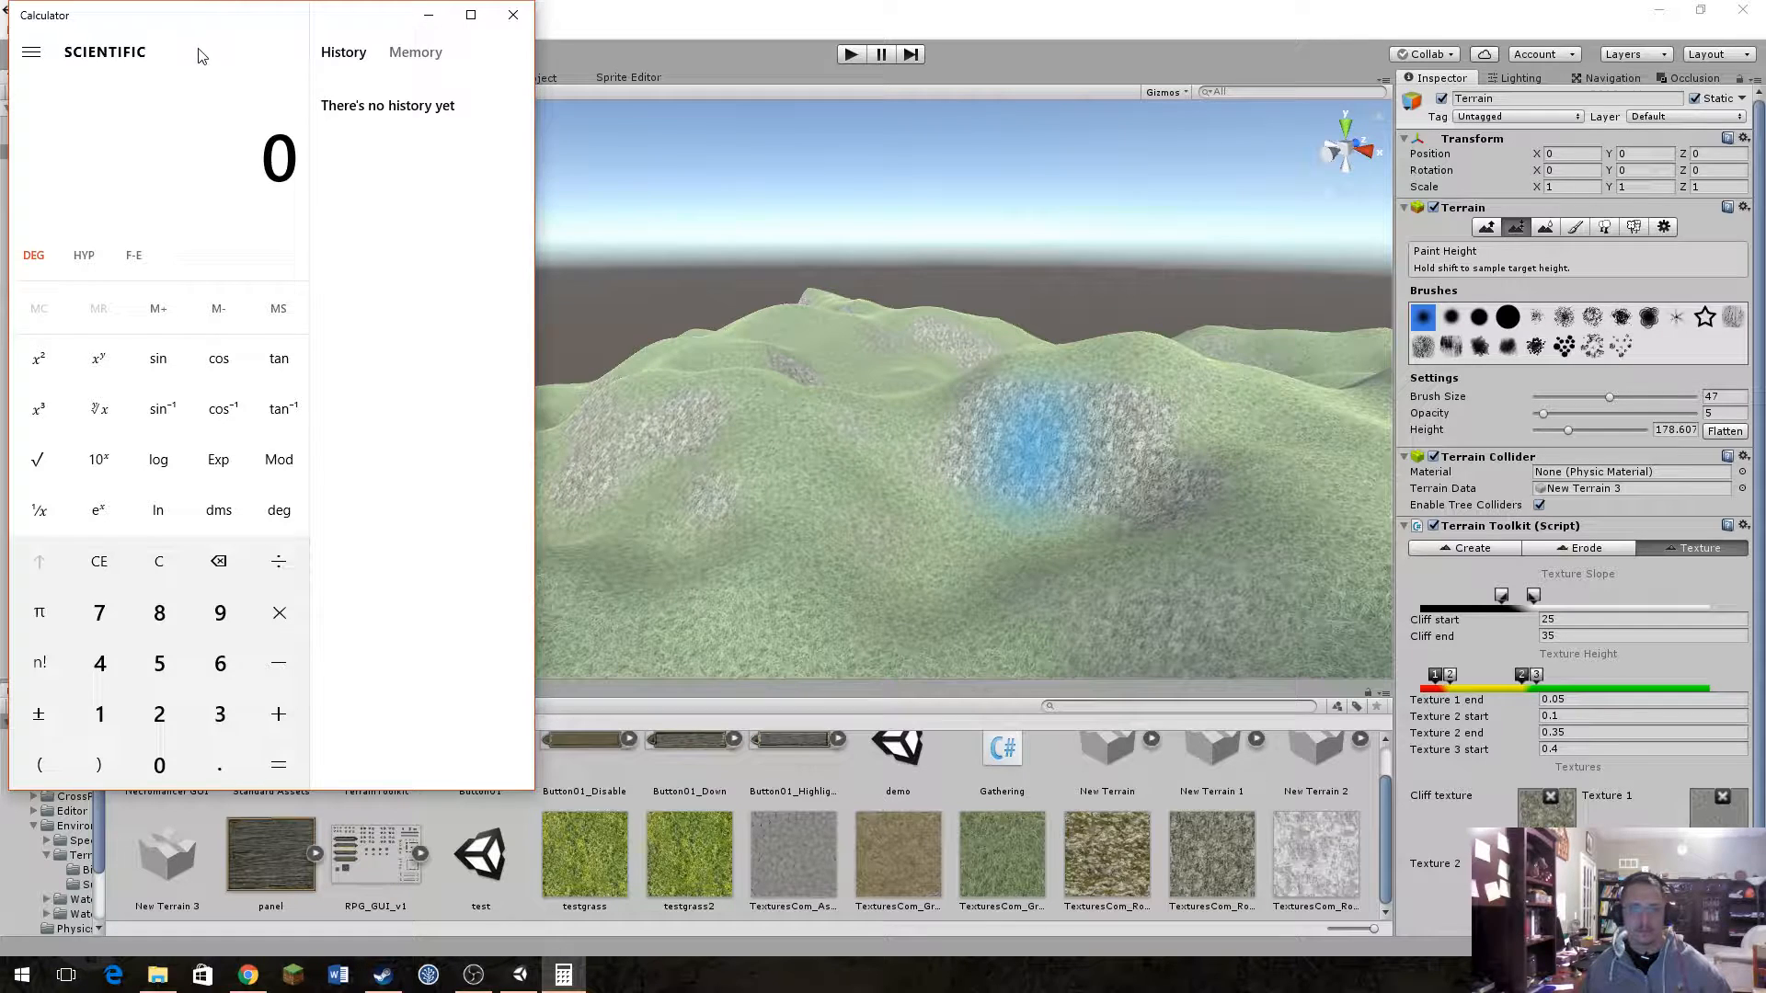
{"action": "left_click_drag", "start_coordinate": [259, 28], "coordinate": [299, 78]}
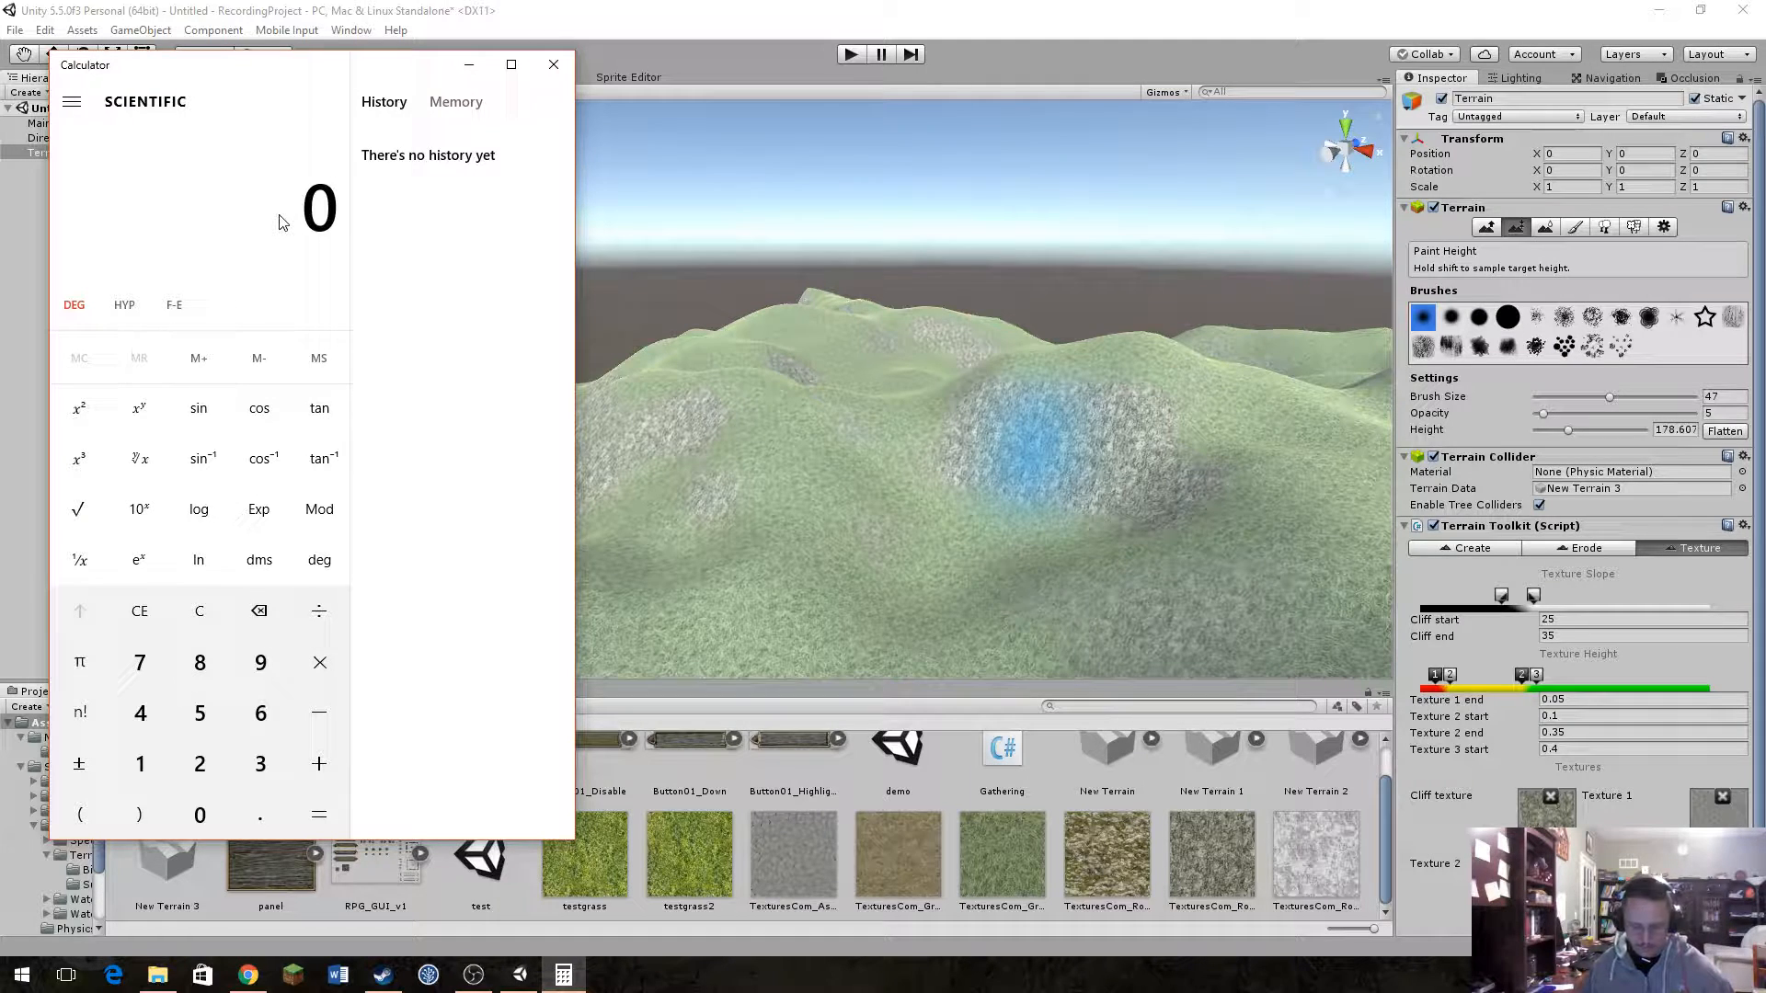
{"action": "type", "text": "180/60"}
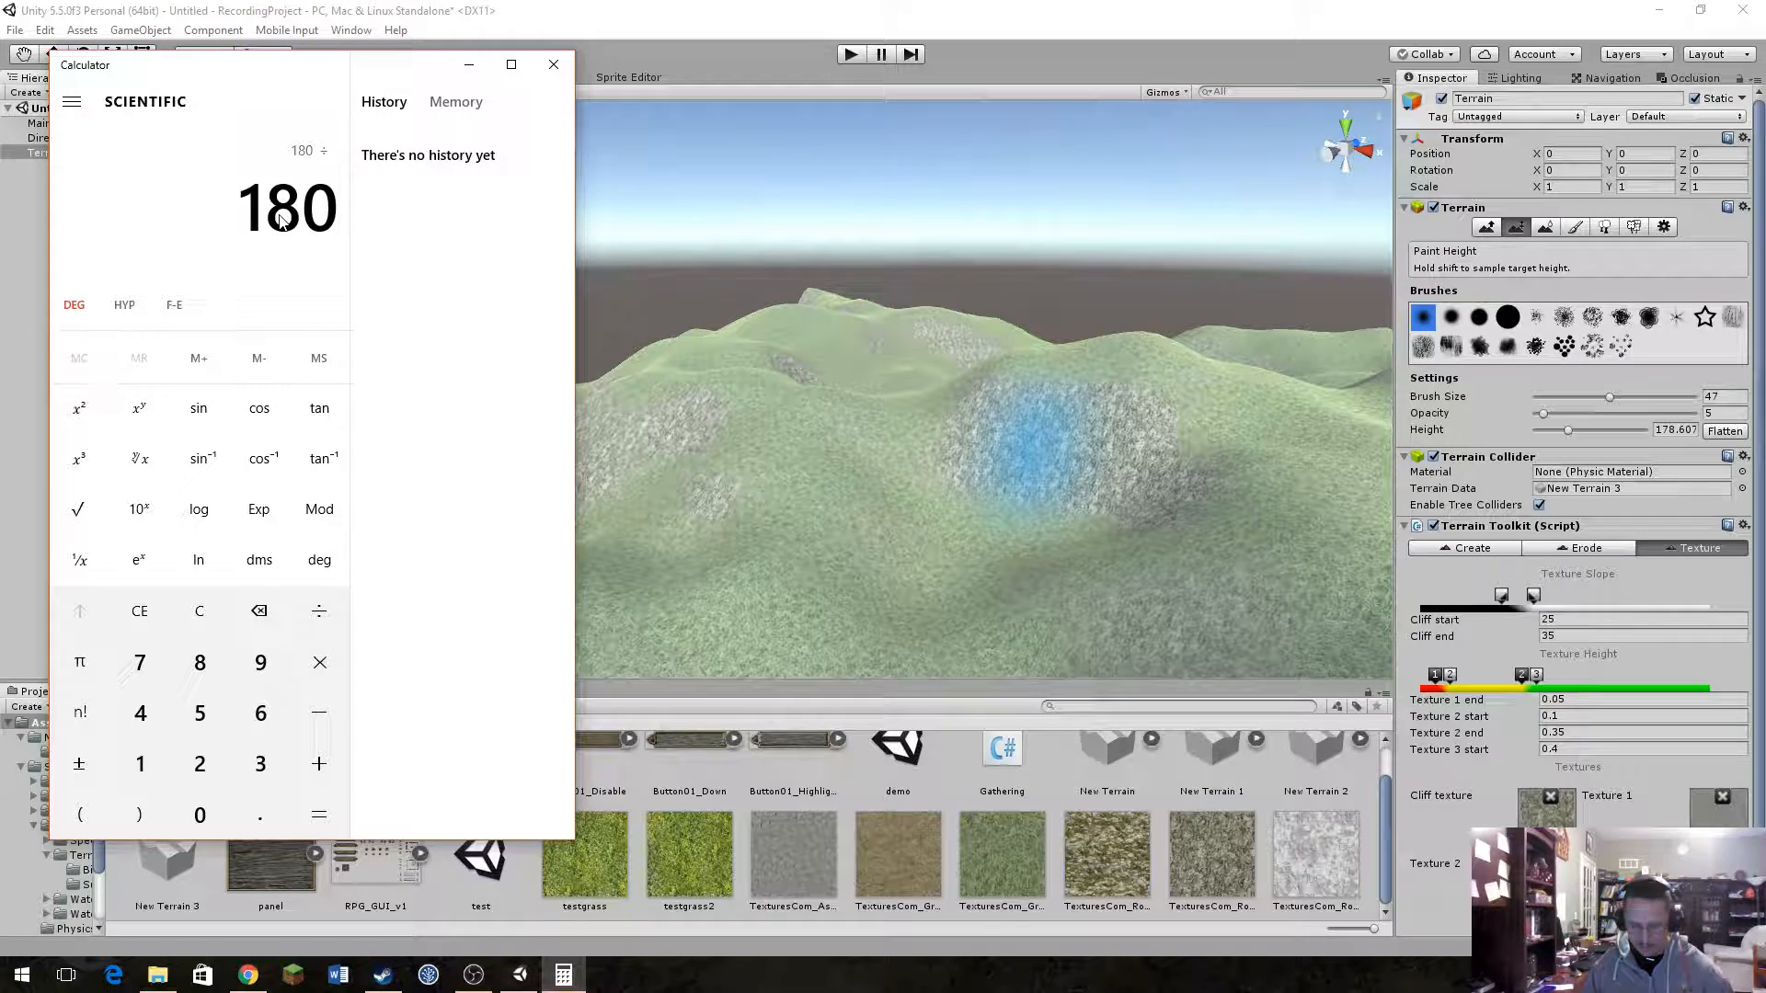
{"action": "type", "text": "0"}
{"action": "key", "text": "Return"}
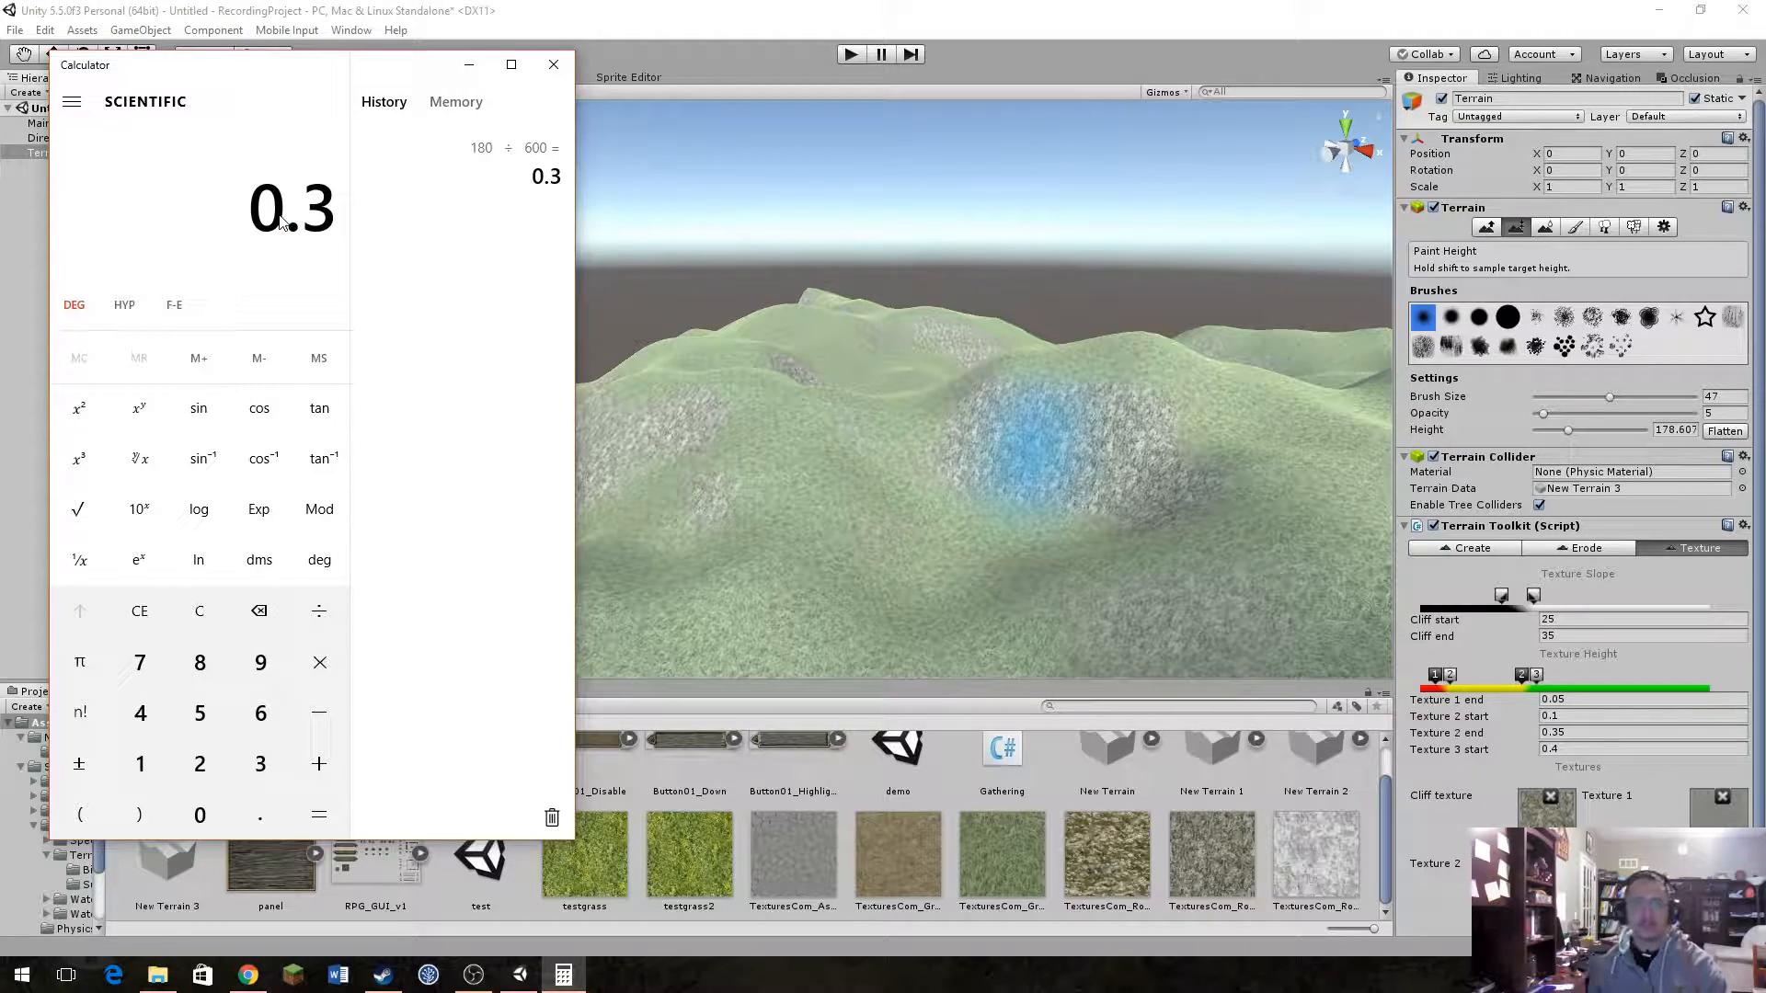
Step: Return to Unity and sample the terrain height in the low valleys between the hills
{"action": "mouse_move", "coordinate": [769, 399]}
{"action": "right_mouse_down"}
{"action": "mouse_move", "coordinate": [1297, 524]}
{"action": "mouse_move", "coordinate": [1595, 508]}
{"action": "mouse_move", "coordinate": [1585, 556]}
{"action": "right_mouse_up"}
{"action": "key", "text": "w"}
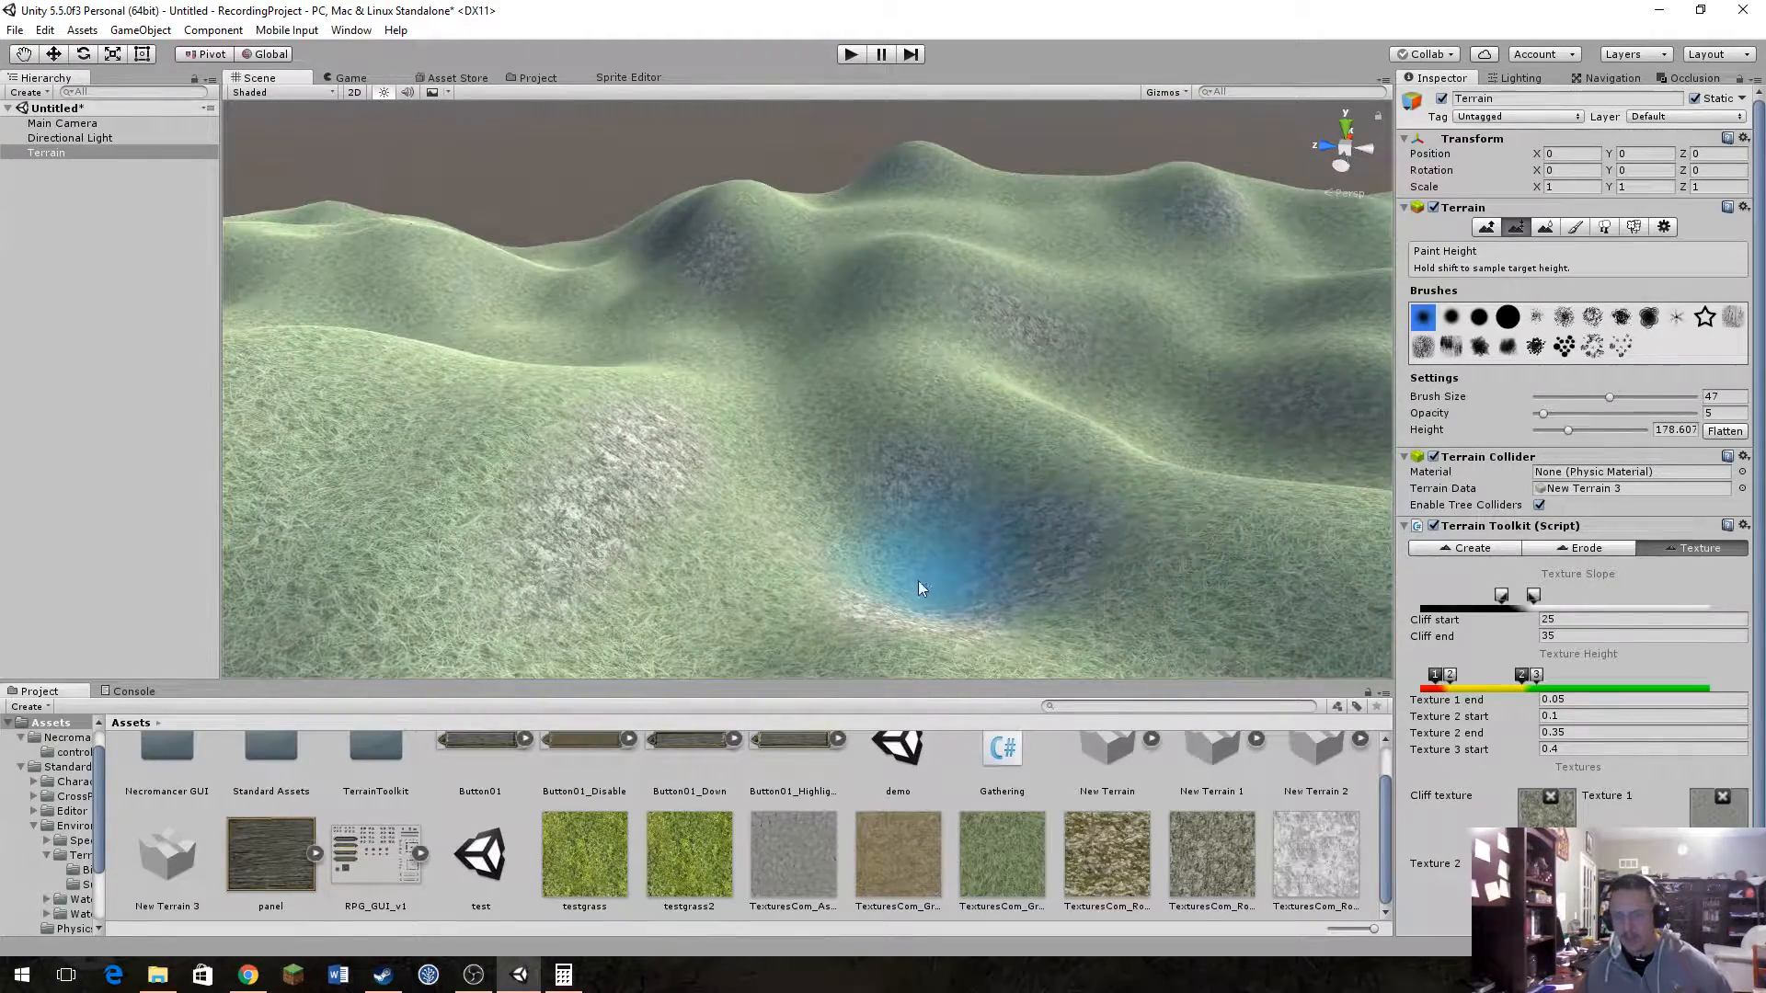
{"action": "mouse_move", "coordinate": [1256, 456]}
{"action": "right_mouse_down"}
{"action": "mouse_move", "coordinate": [1256, 403]}
{"action": "mouse_move", "coordinate": [1207, 475]}
{"action": "mouse_move", "coordinate": [1108, 516]}
{"action": "mouse_move", "coordinate": [1102, 555]}
{"action": "mouse_move", "coordinate": [1039, 347]}
{"action": "mouse_move", "coordinate": [611, 383]}
{"action": "mouse_move", "coordinate": [512, 414]}
{"action": "mouse_move", "coordinate": [611, 414]}
{"action": "mouse_move", "coordinate": [817, 501]}
{"action": "right_mouse_up"}
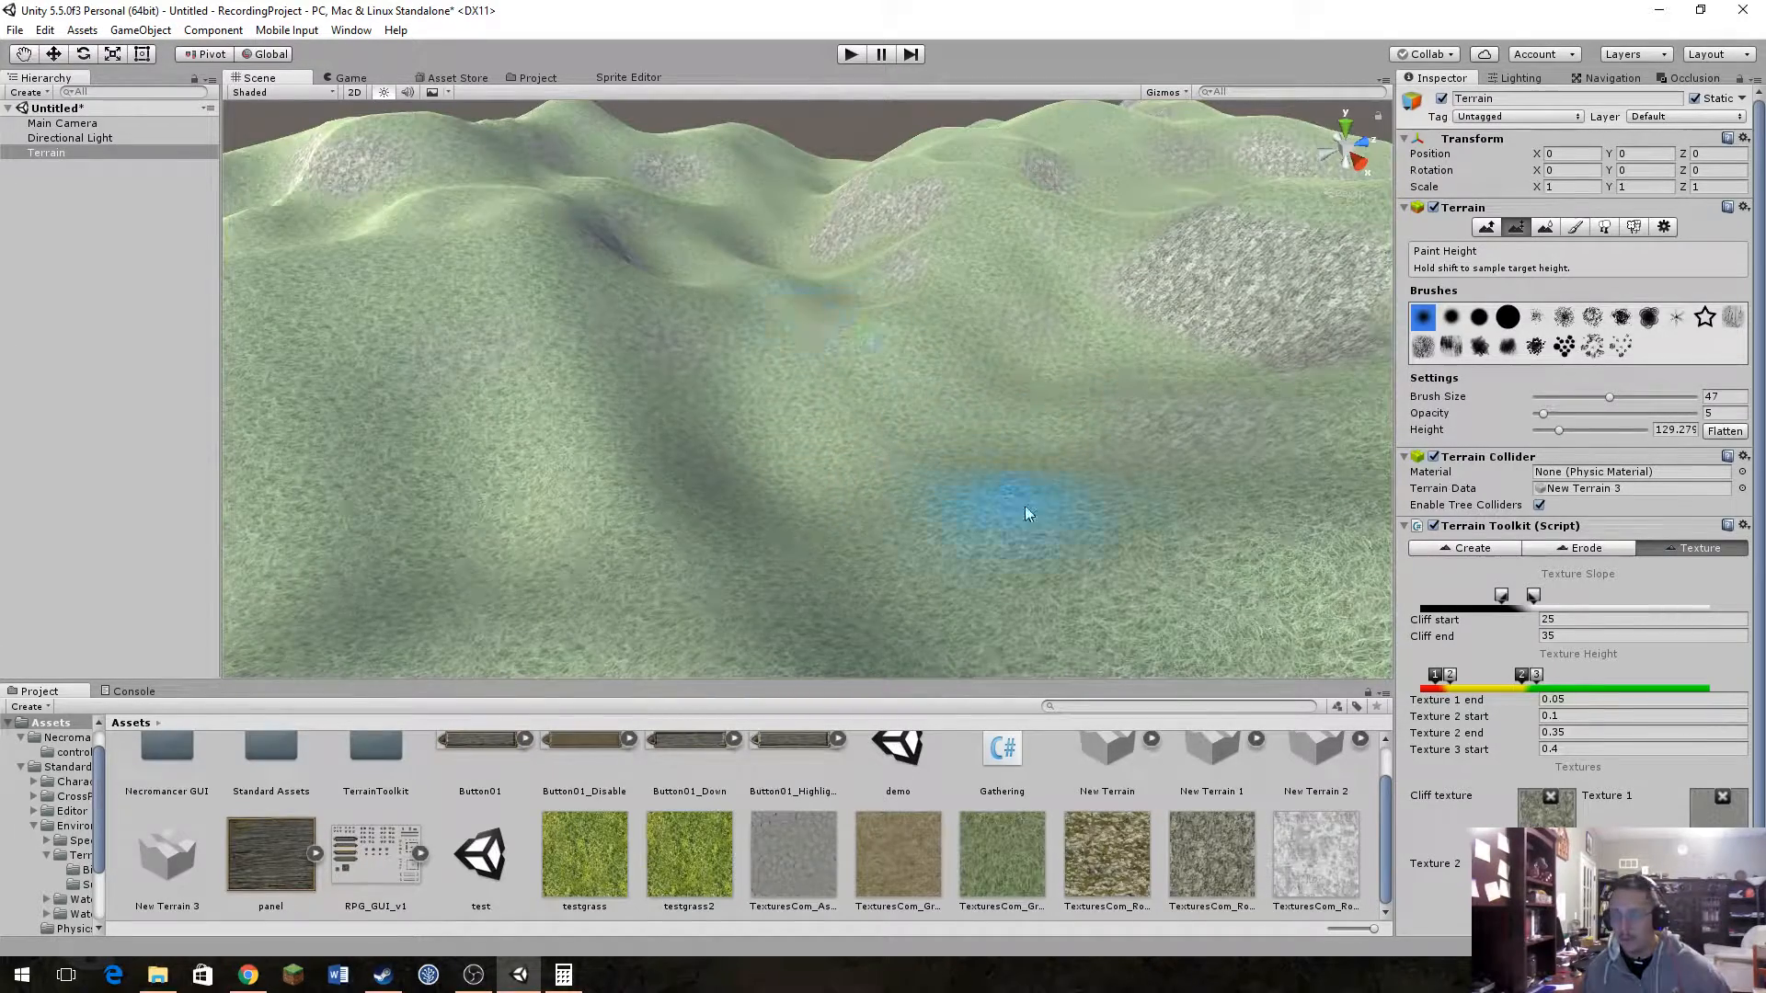
{"action": "scroll", "coordinate": [1024, 511], "scroll_direction": "down", "scroll_amount": 5}
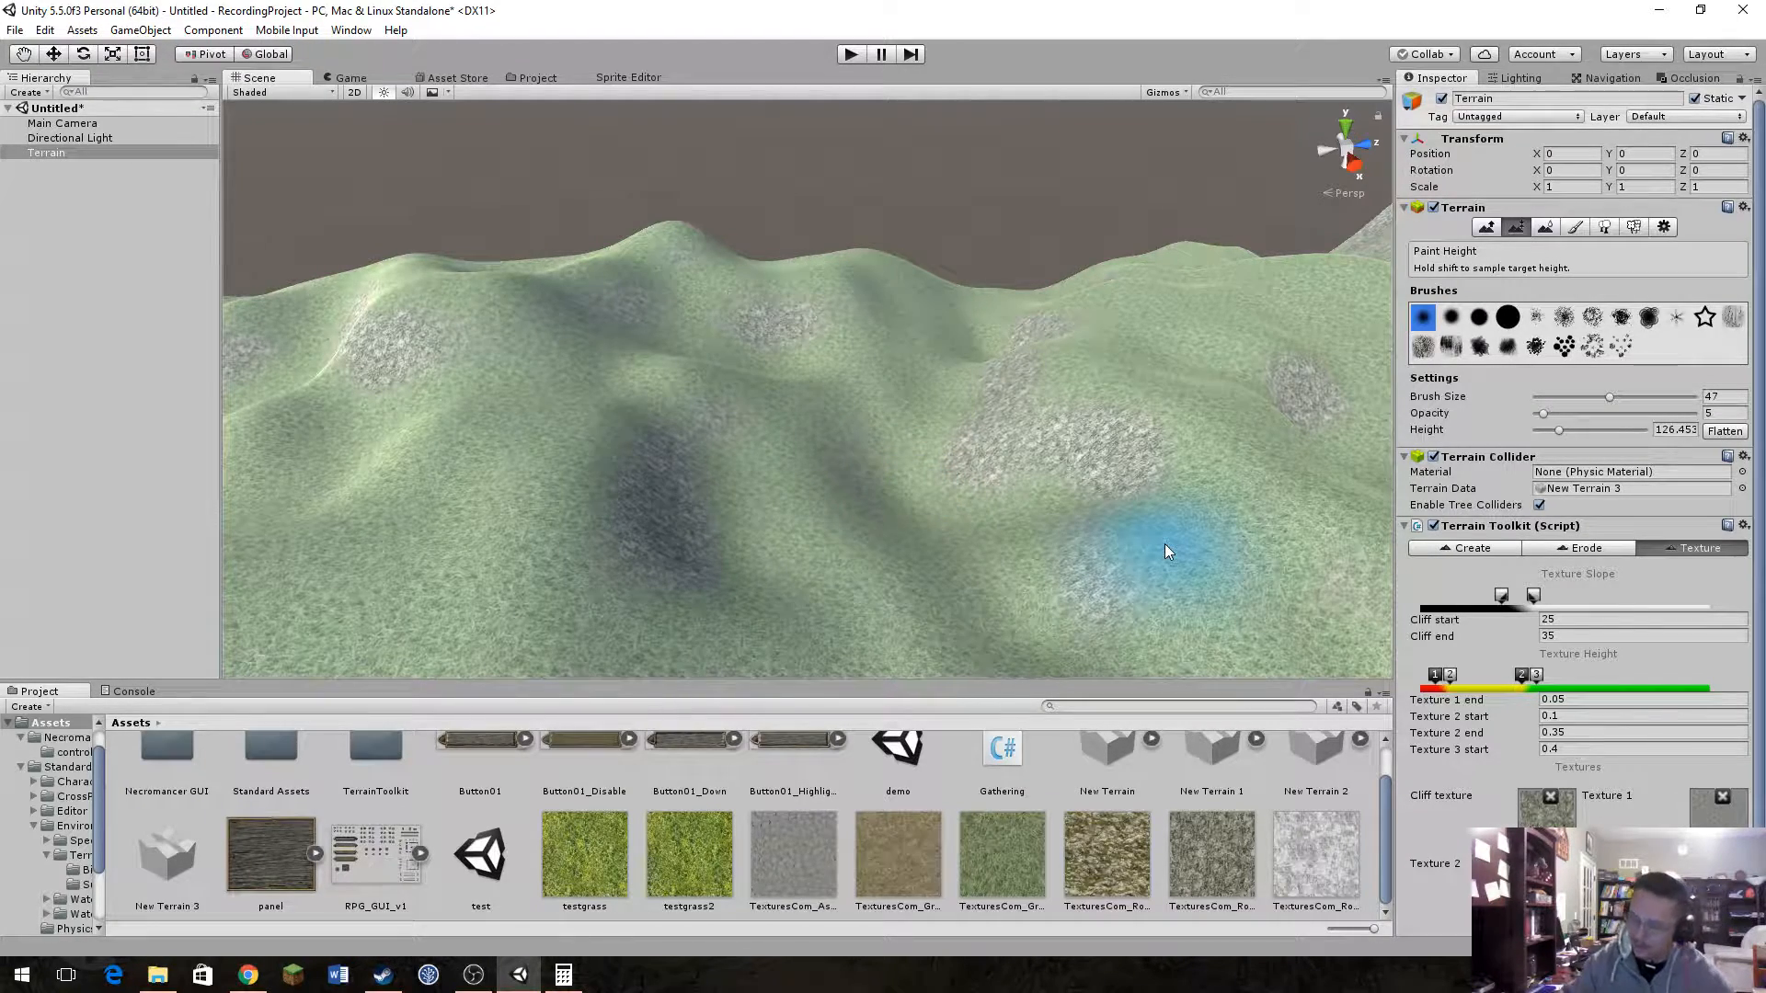
Step: Switch to Calculator and divide 125 by 600
{"action": "left_click", "coordinate": [563, 974]}
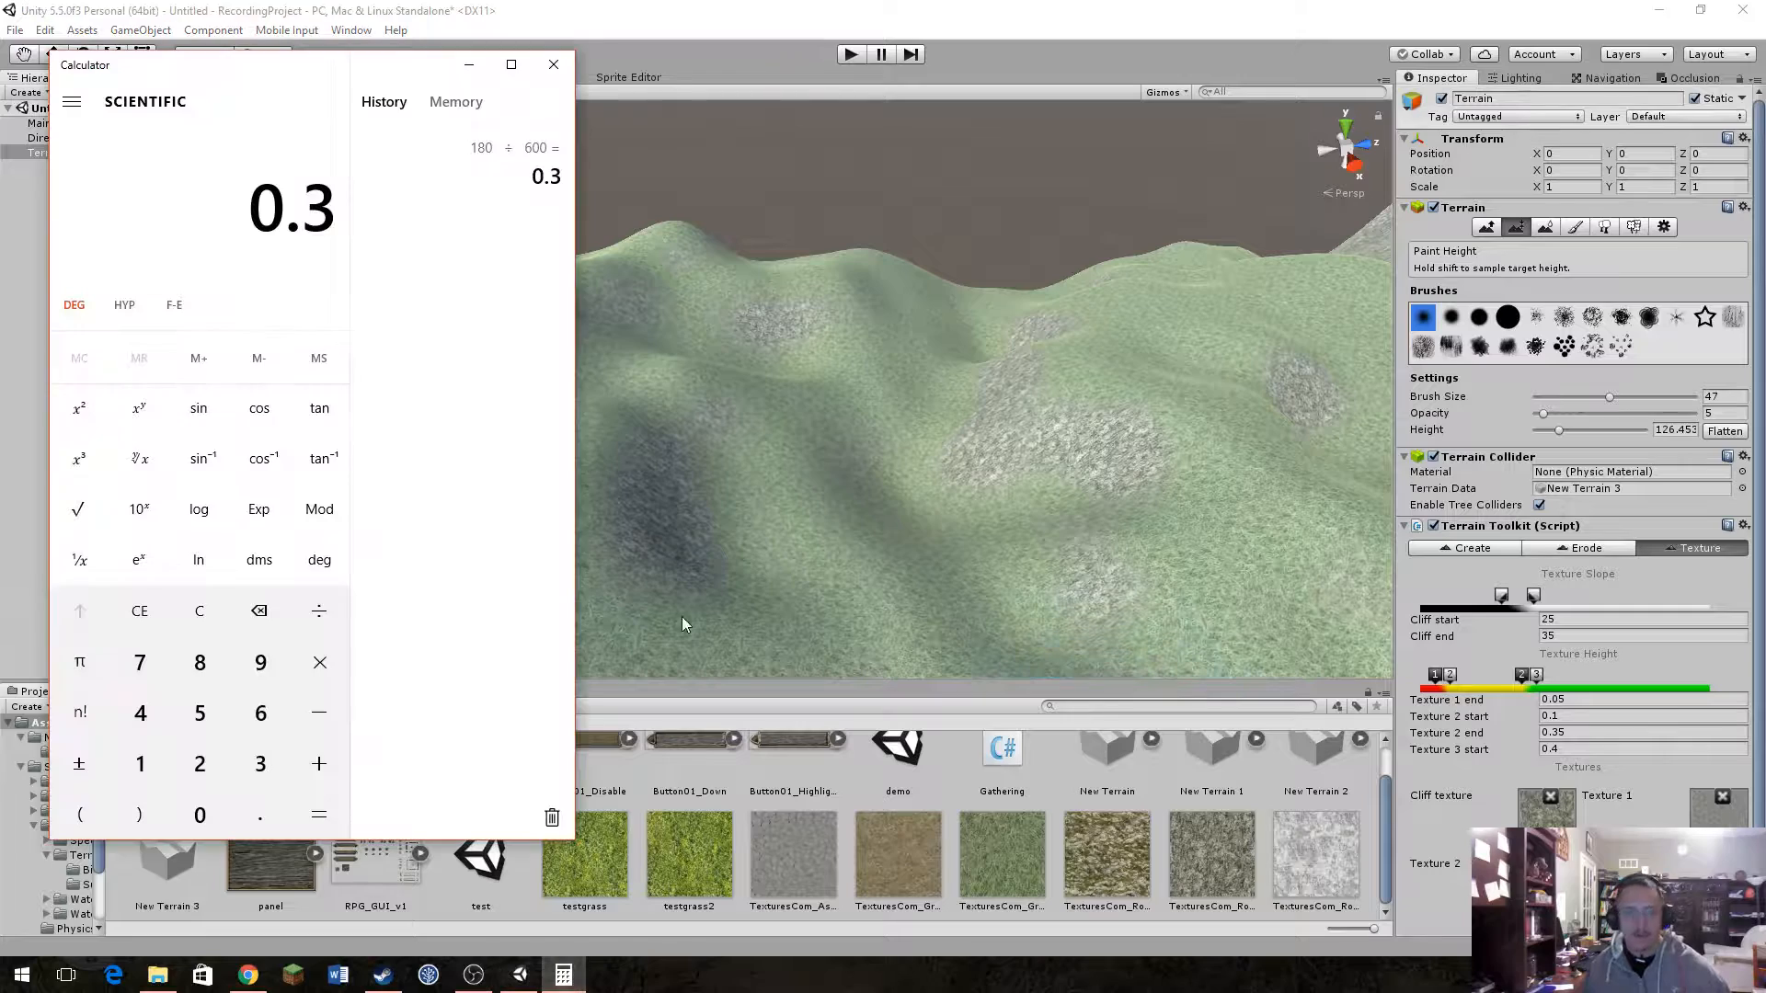
{"action": "type", "text": "125/6"}
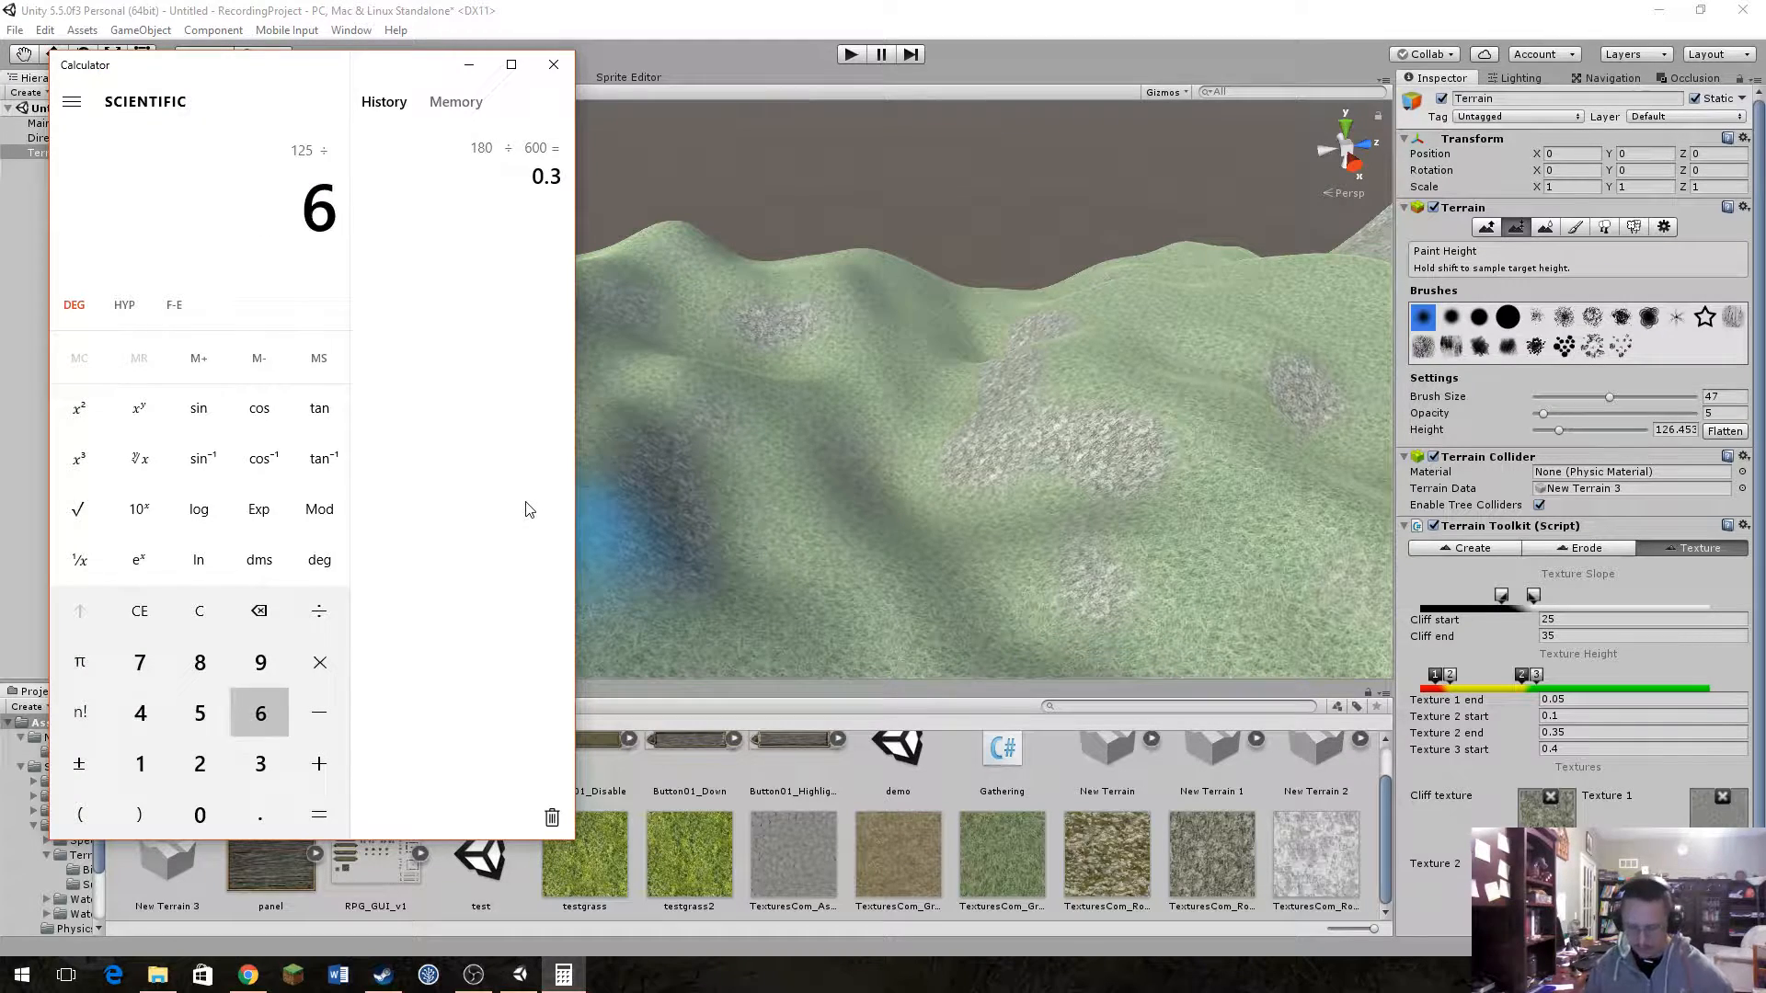
{"action": "type", "text": "00"}
{"action": "key", "text": "Return"}
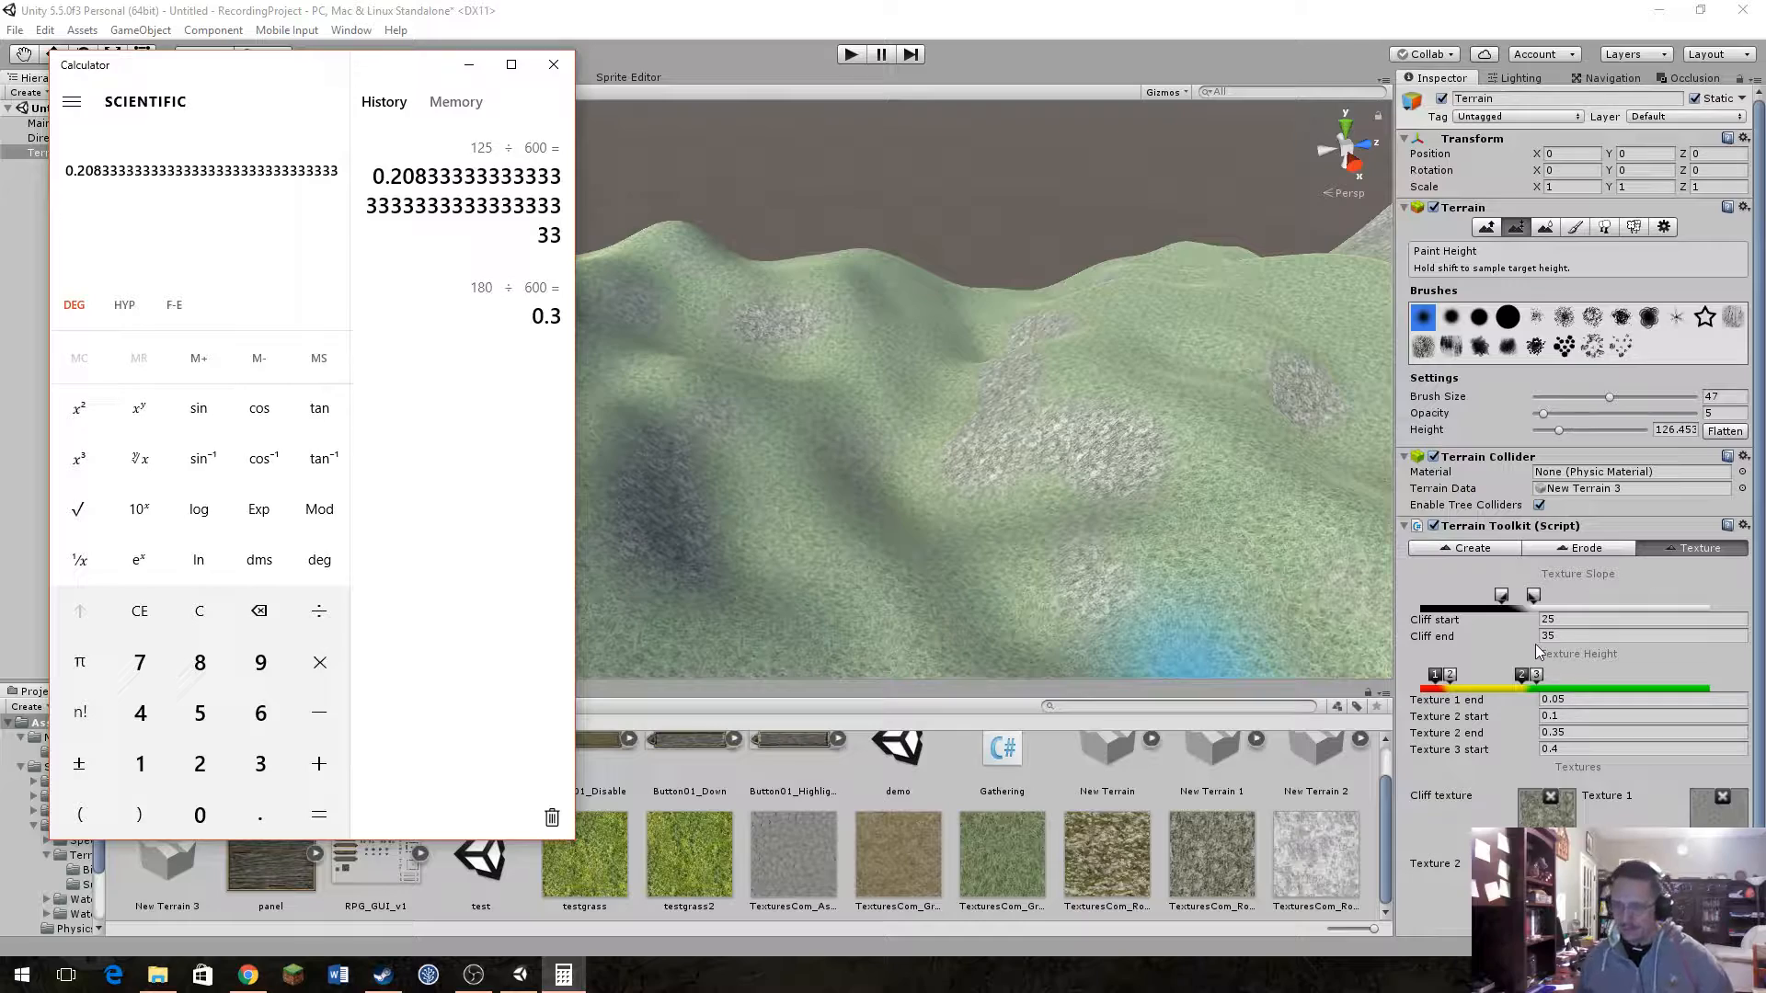
Step: Set the Terrain Toolkit's Texture 1 end to 0.15 and Texture 2 start to 0.2, and inspect the valleys
{"action": "left_click", "coordinate": [1488, 653]}
{"action": "left_click", "coordinate": [1596, 699]}
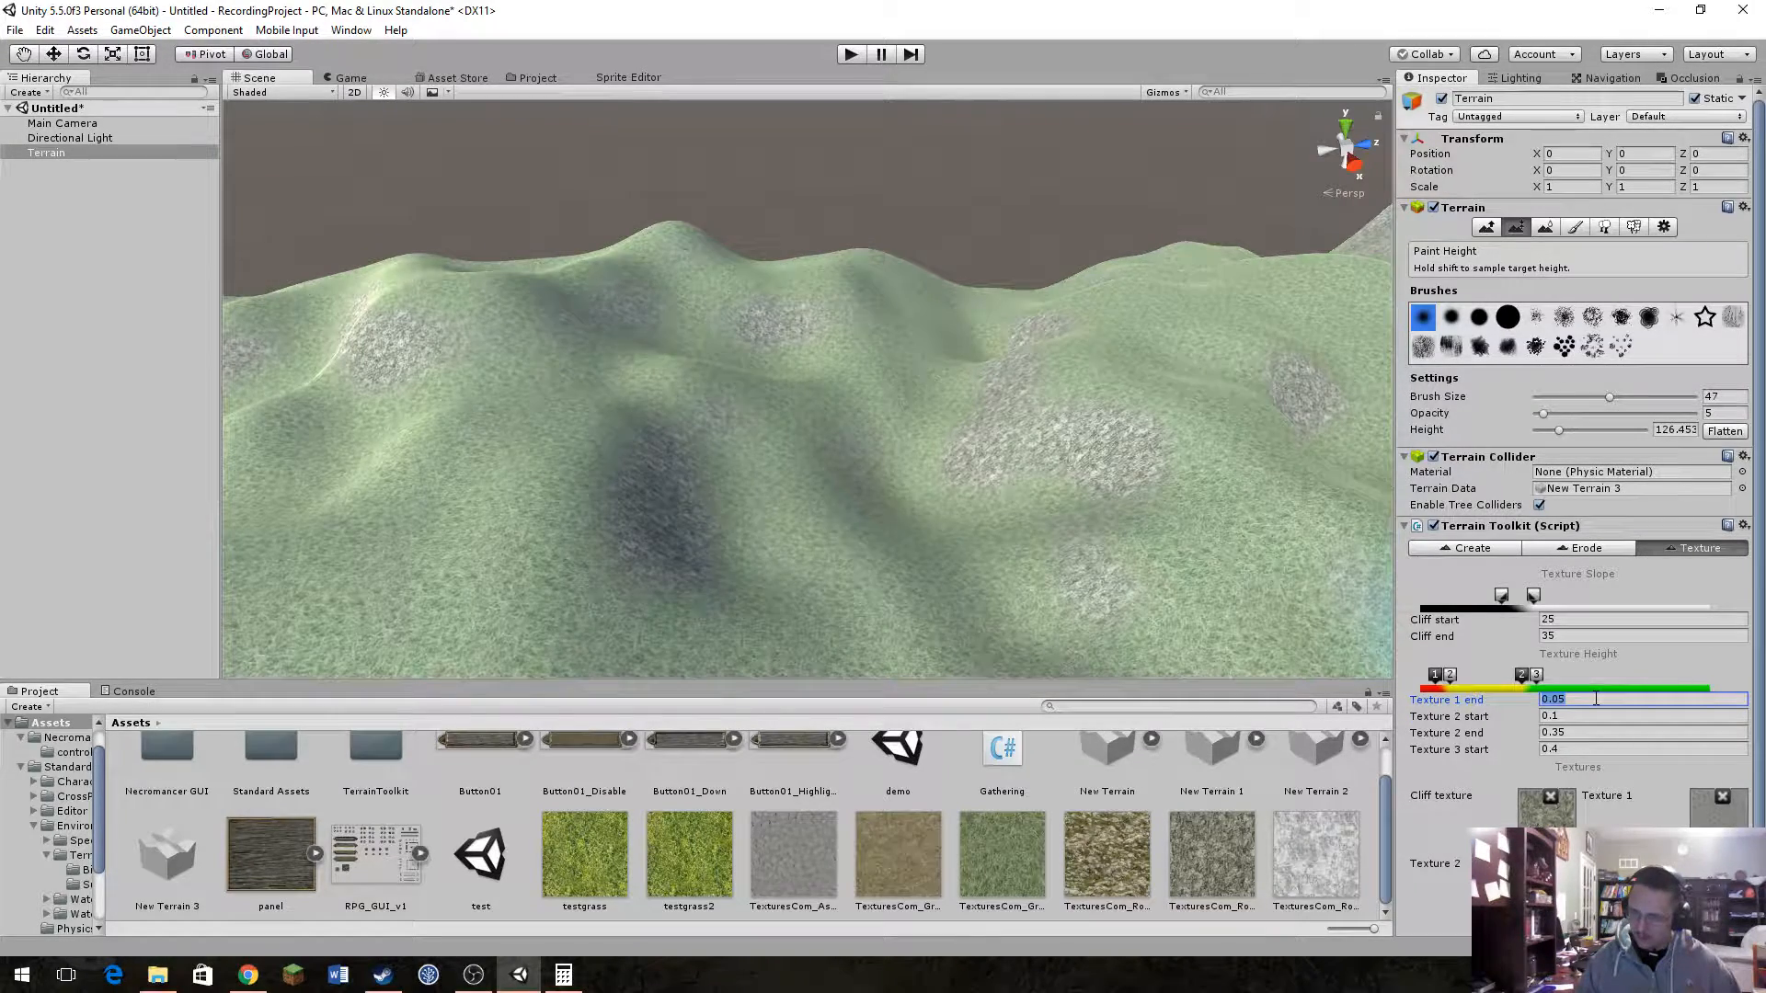
{"action": "type", "text": "0"}
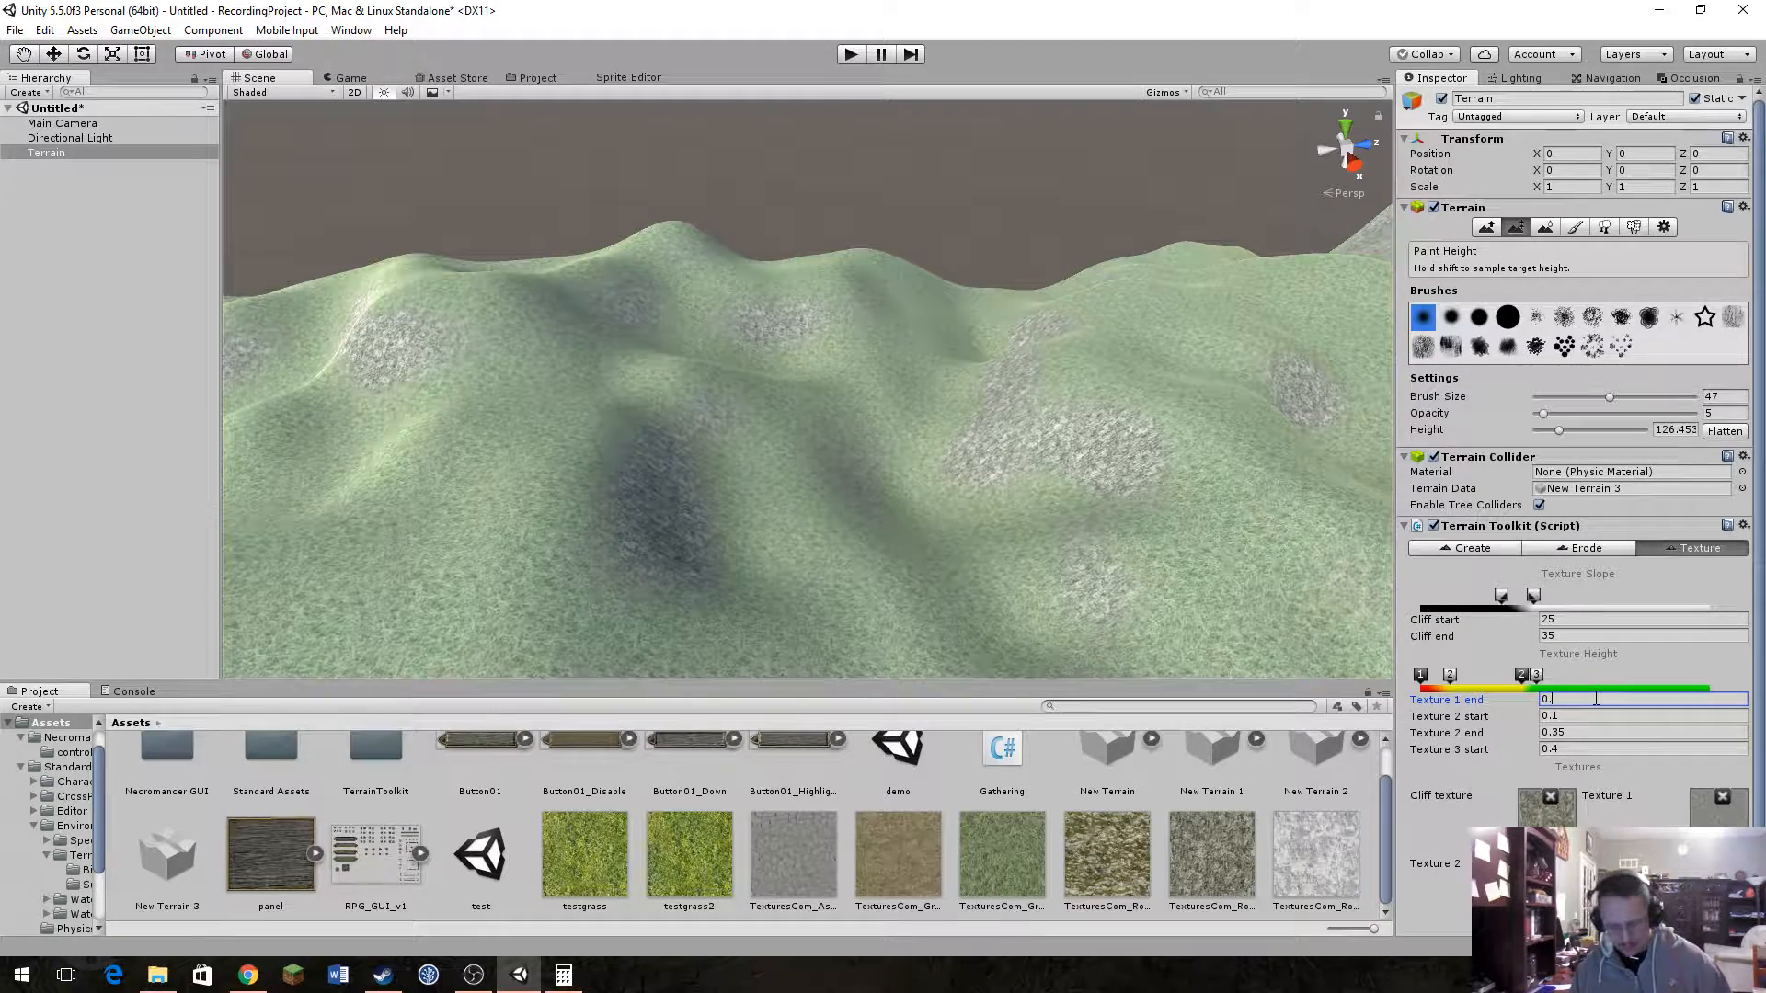
{"action": "type", "text": ".15"}
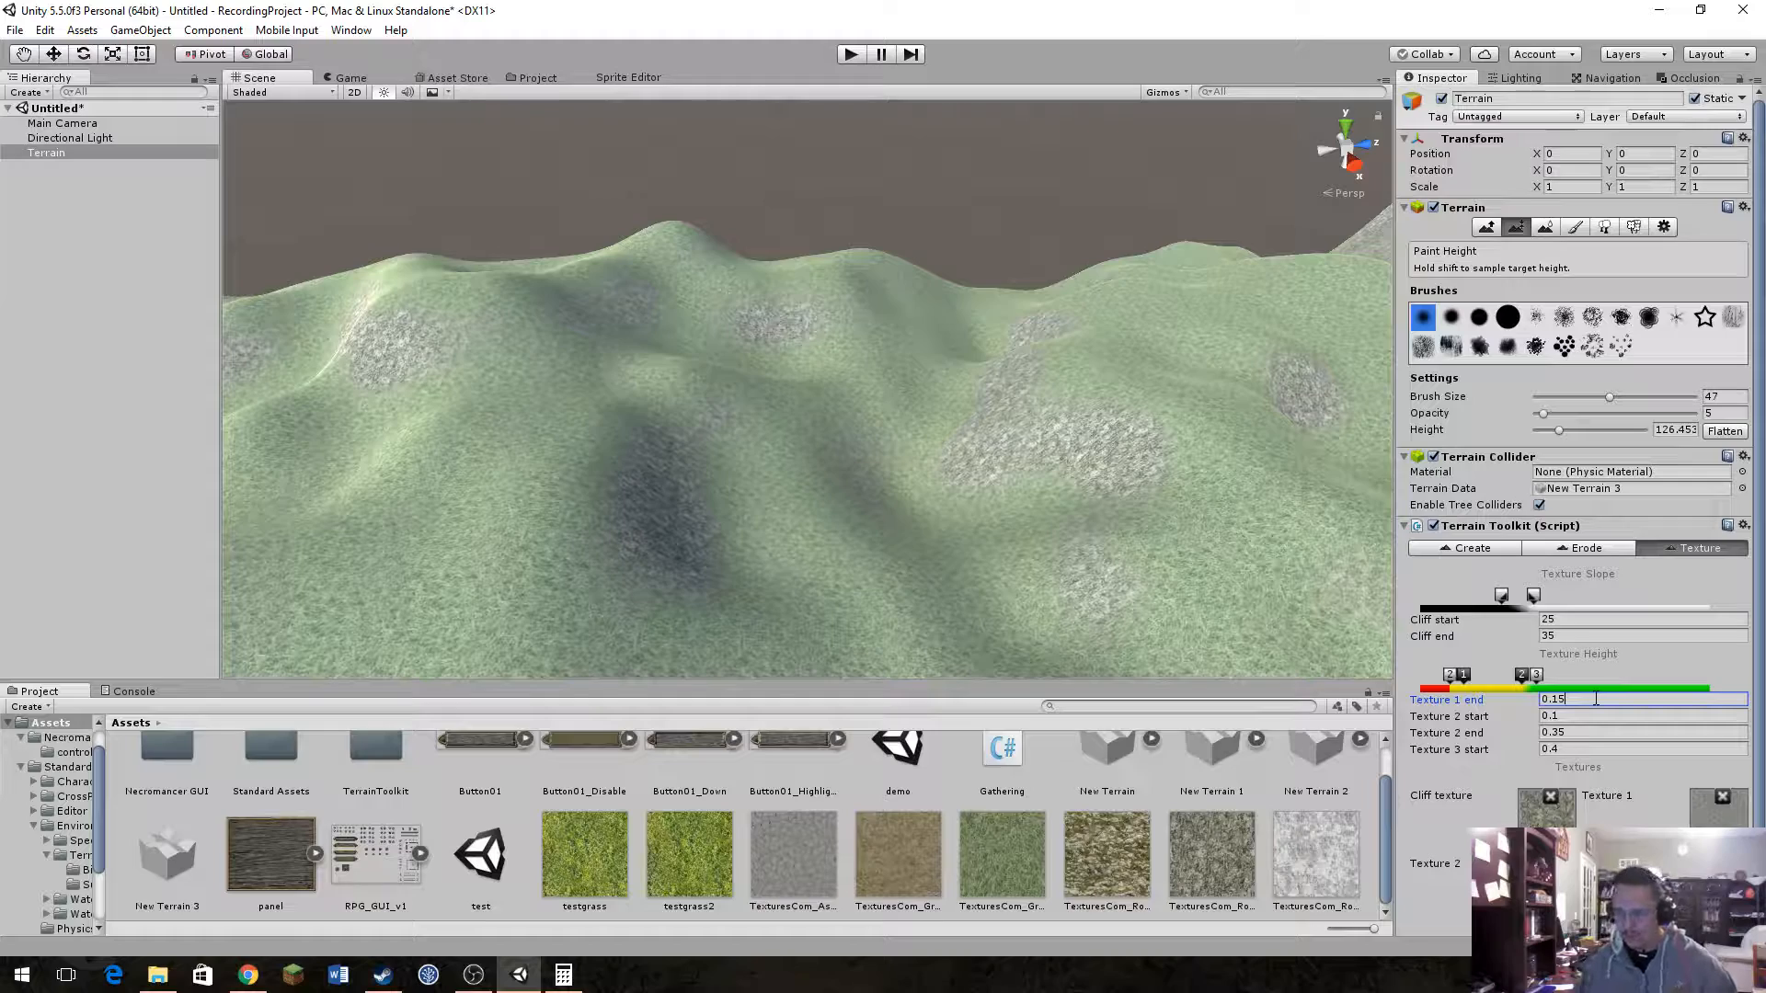
{"action": "type", "text": "0"}
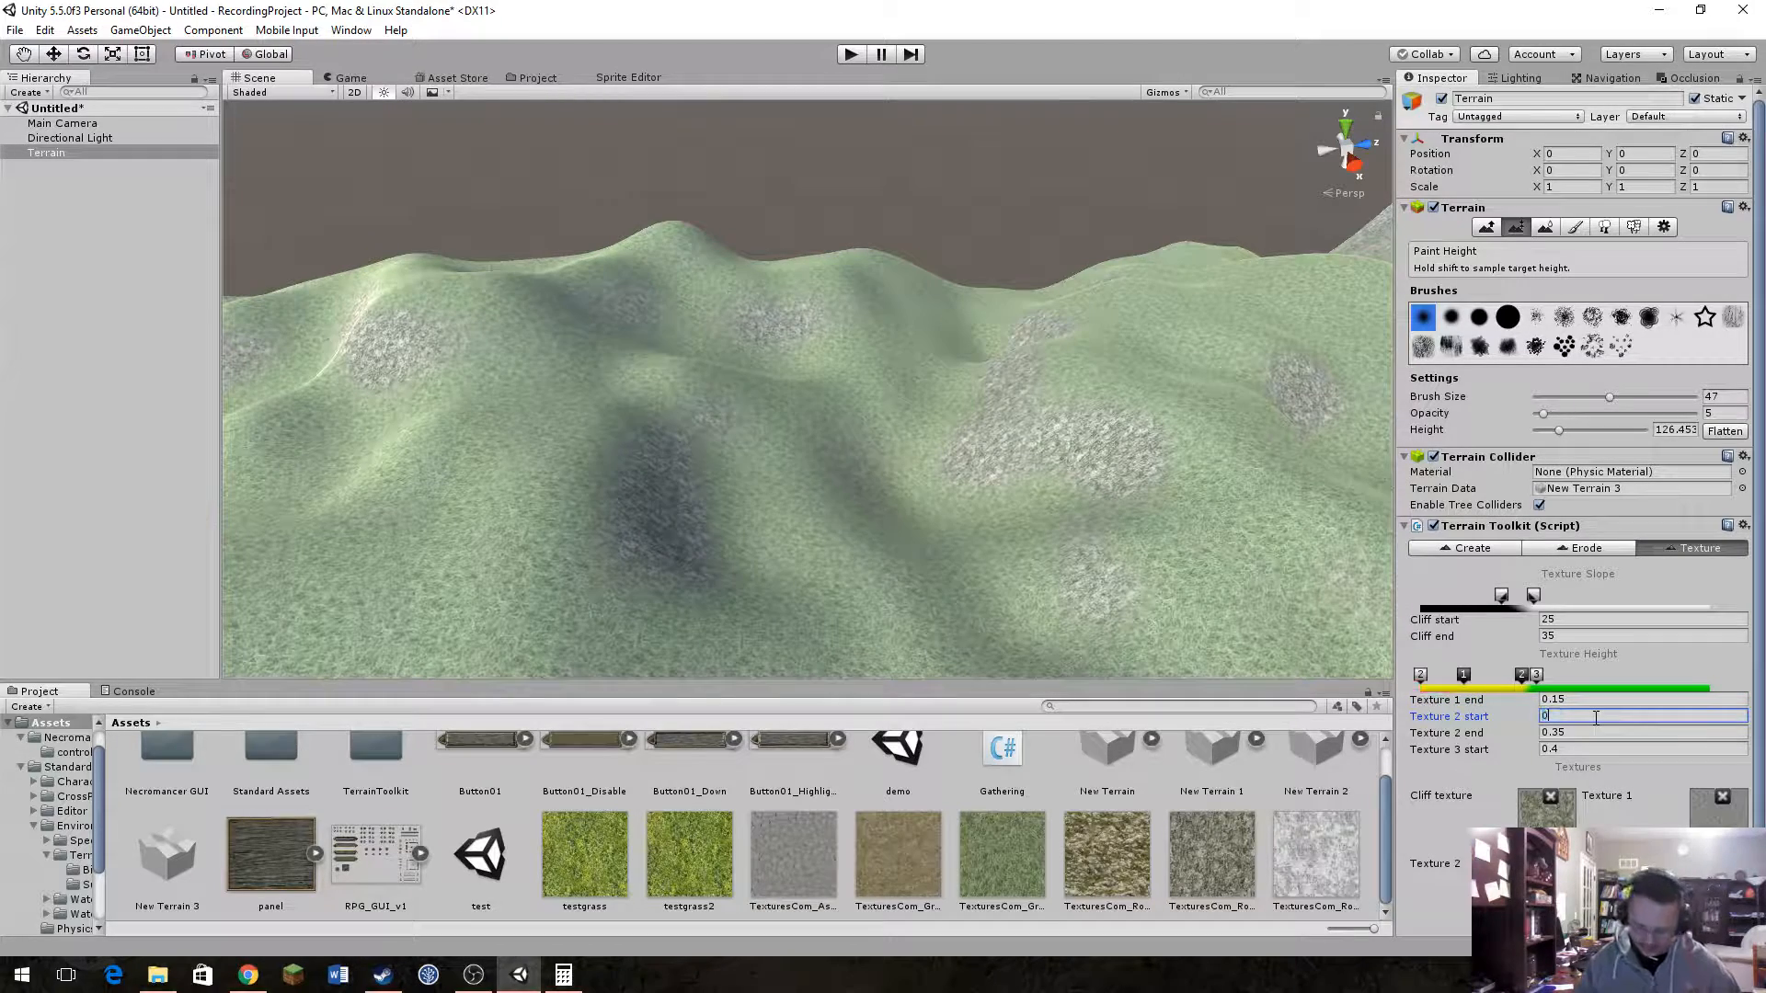
{"action": "type", "text": ".2"}
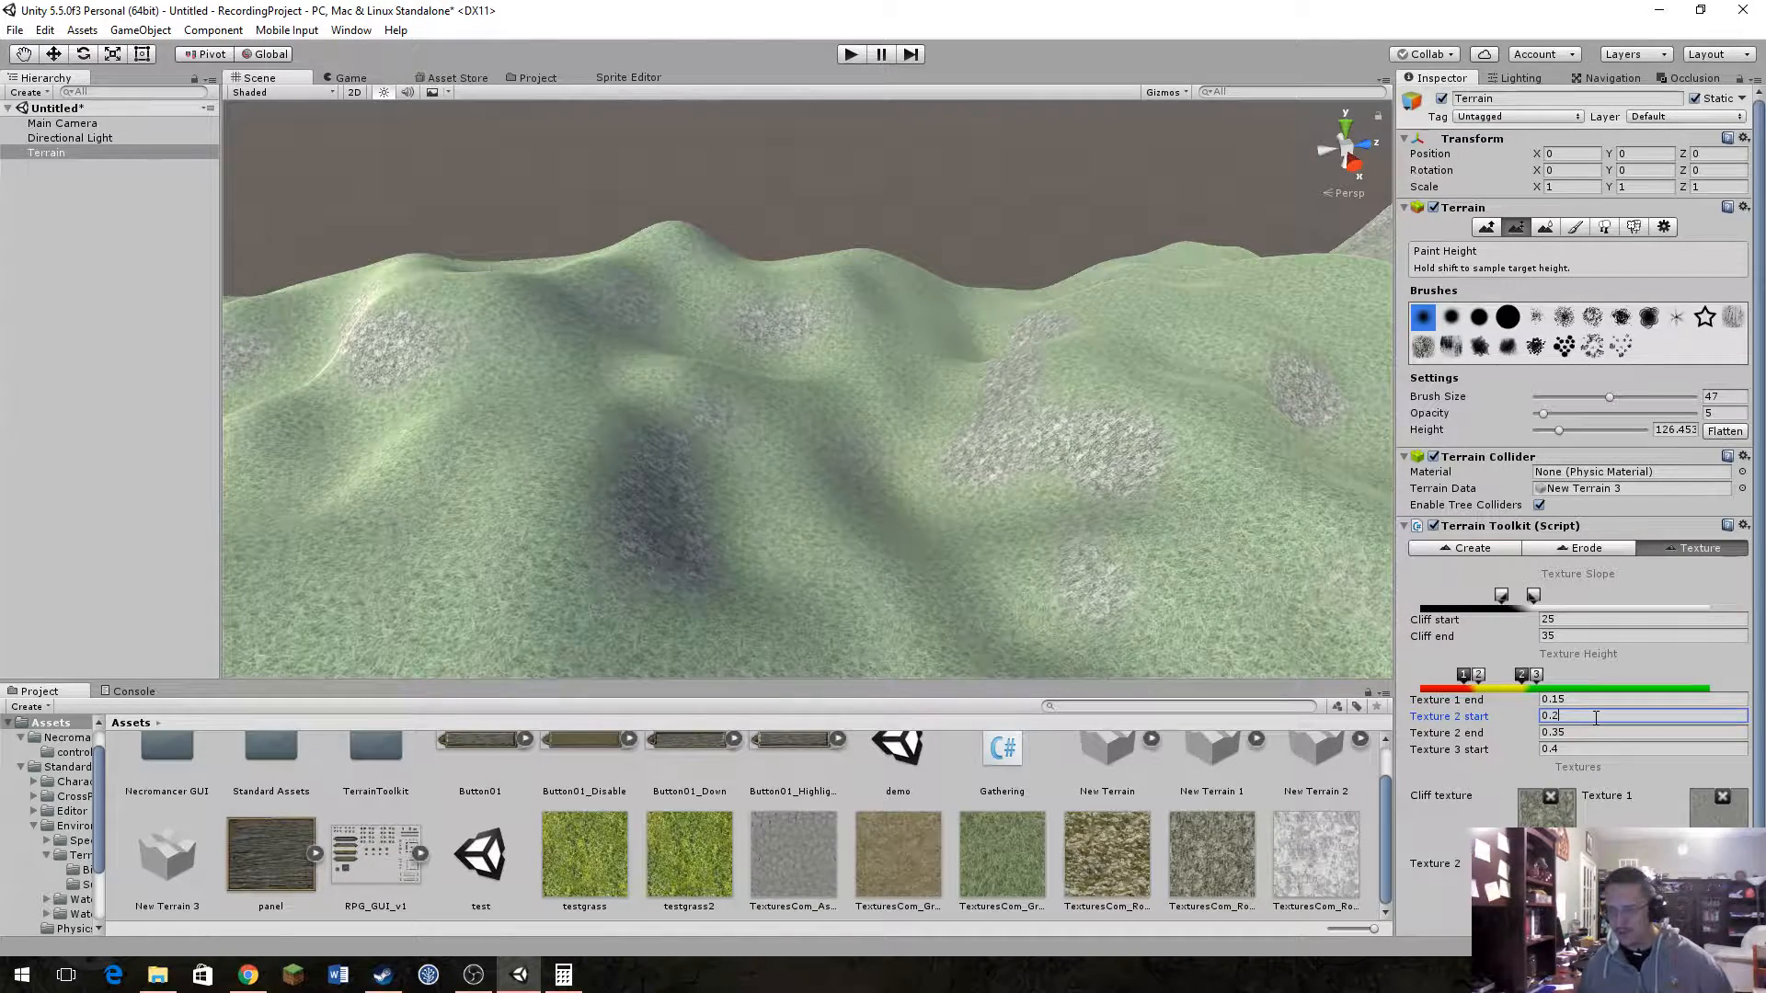
{"action": "scroll", "coordinate": [1596, 717], "scroll_direction": "down", "scroll_amount": 2}
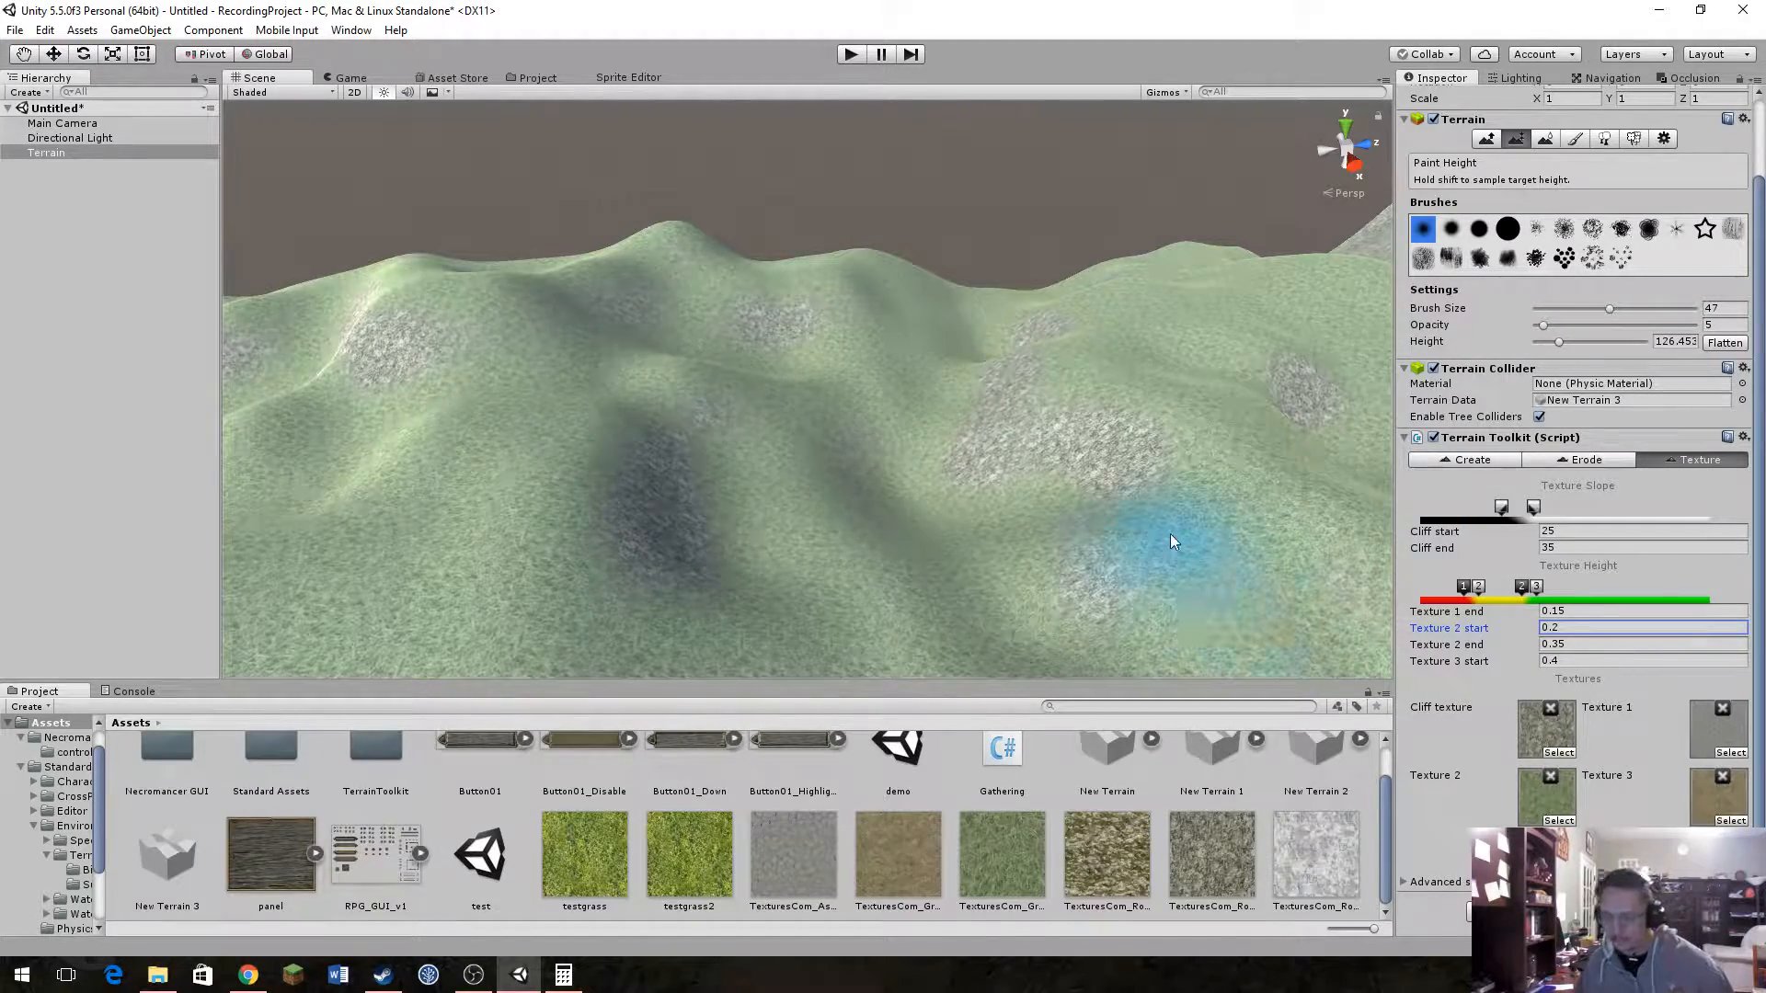
{"action": "right_click_drag", "start_coordinate": [1170, 533], "coordinate": [1587, 502]}
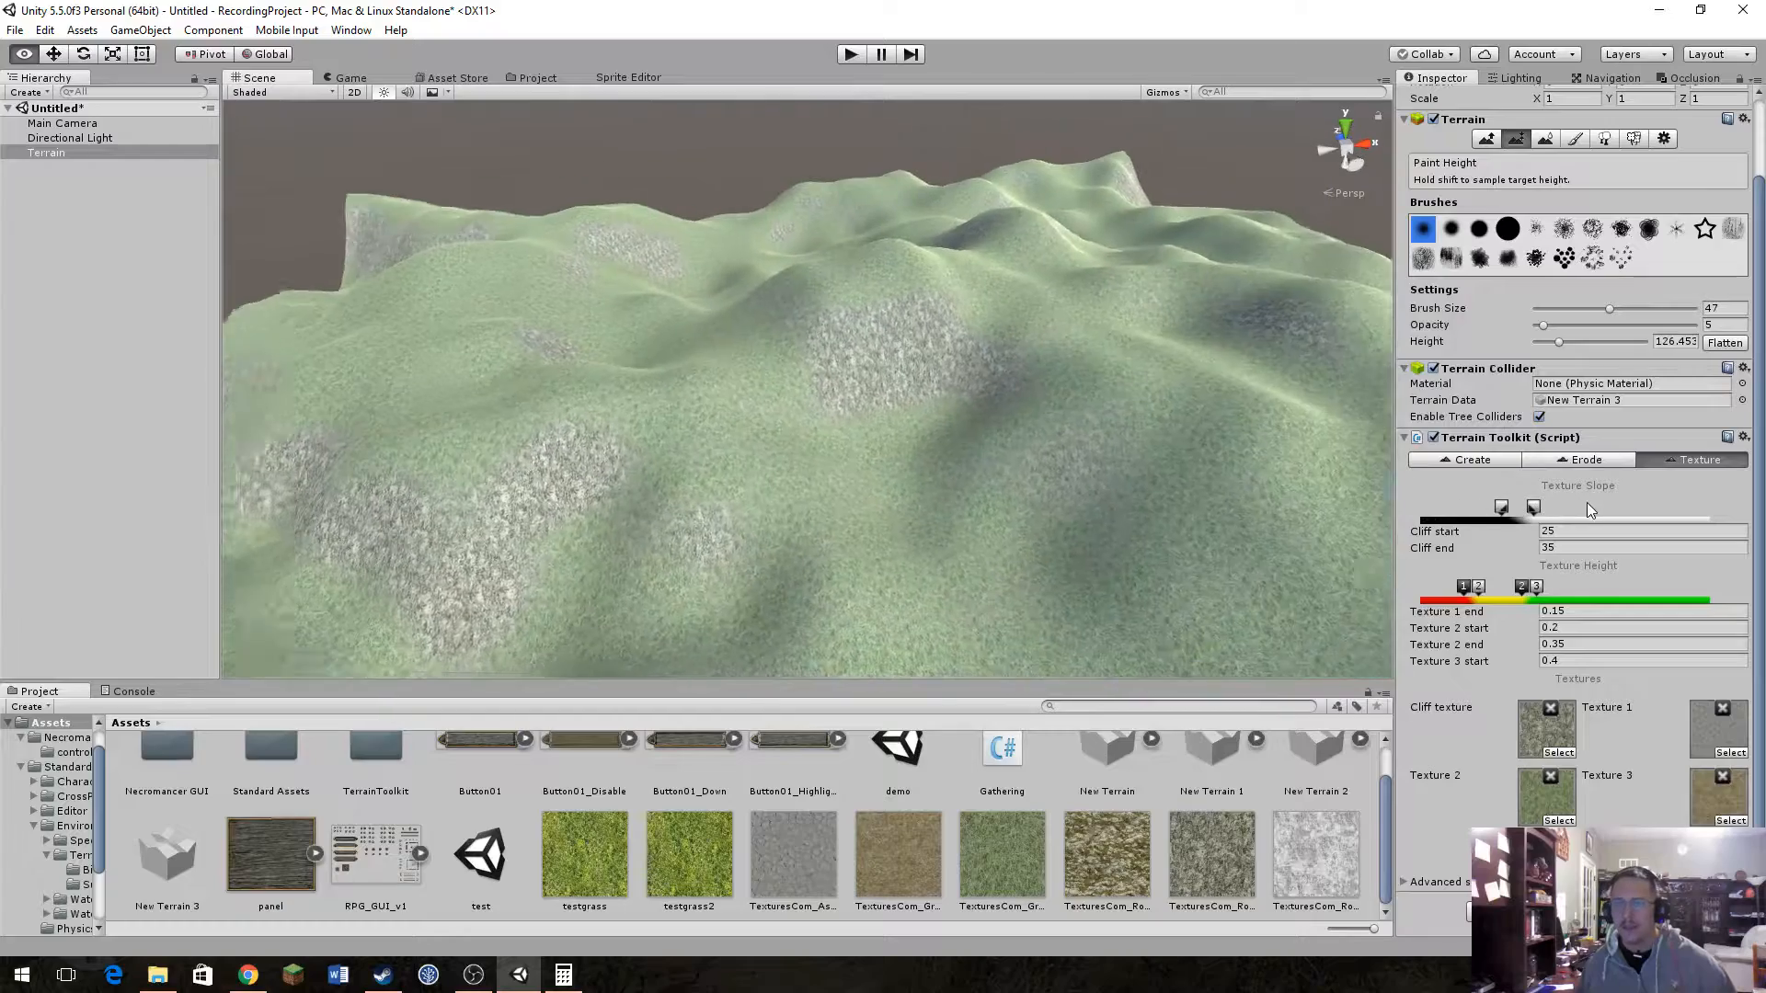
Step: Set Texture 1 end to 0.21 and Texture 2 start to 0.22, reapply the procedural textures and inspect the lowest valley
{"action": "left_click", "coordinate": [1580, 610]}
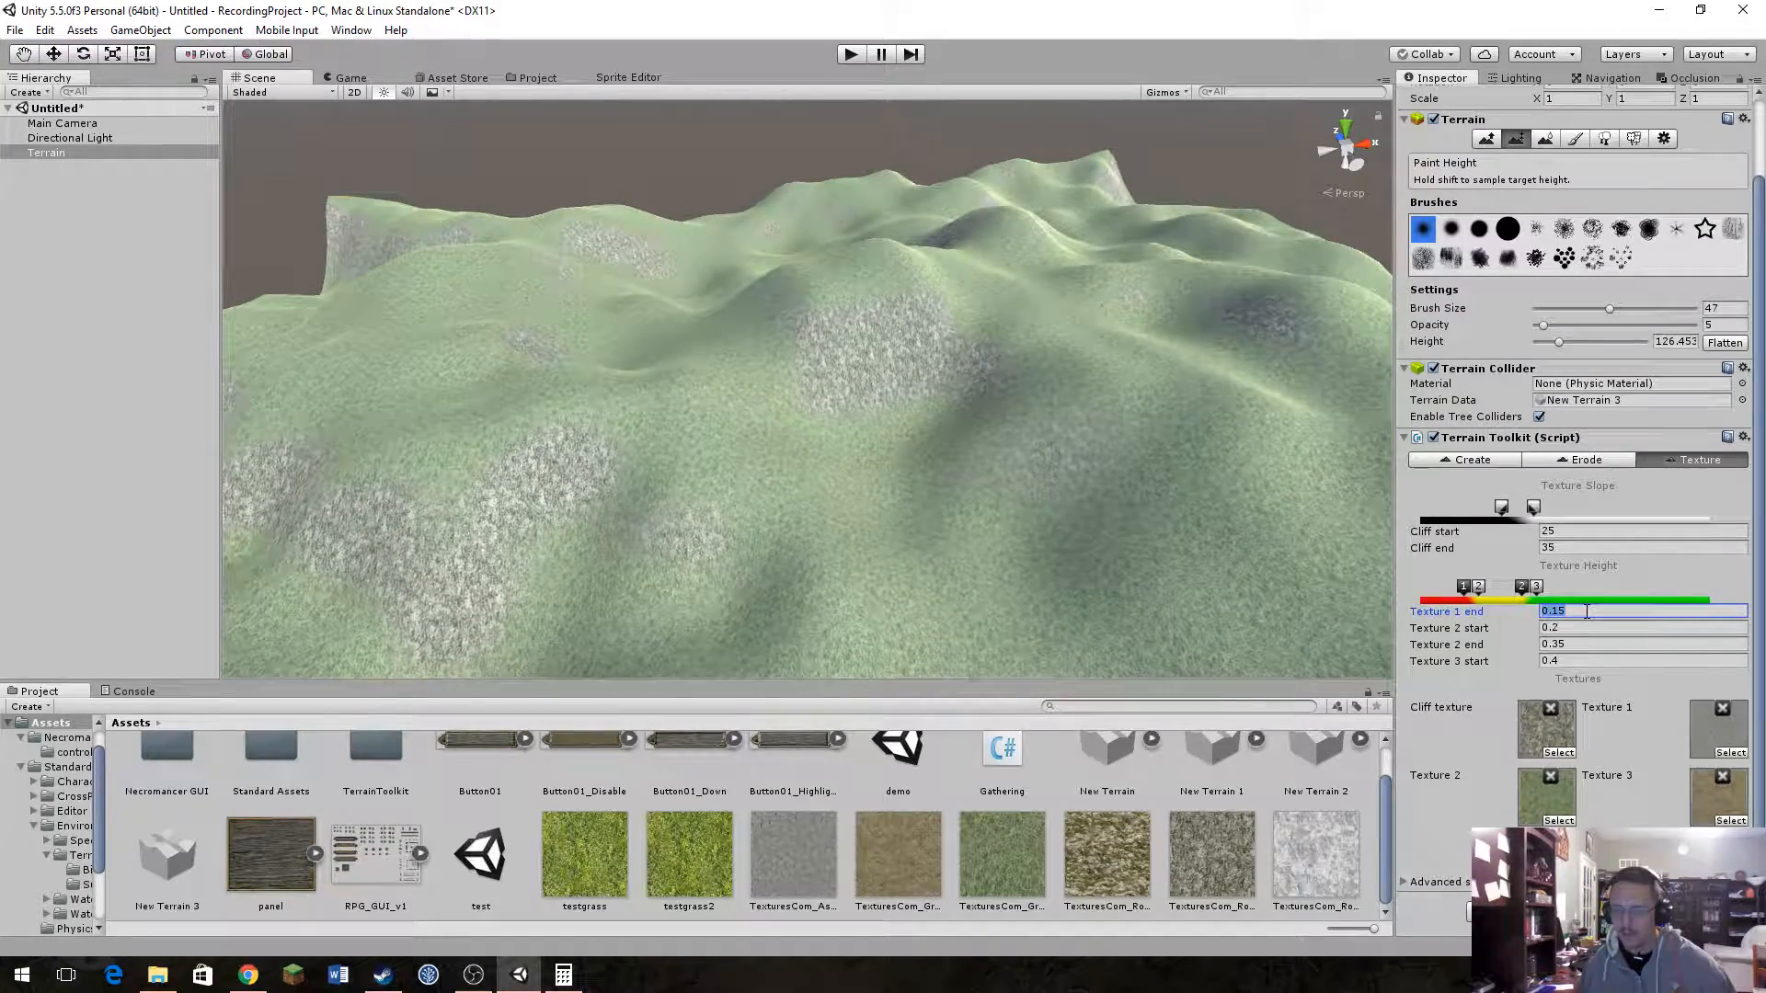
{"action": "key", "text": "BackSpace"}
{"action": "key", "text": "BackSpace"}
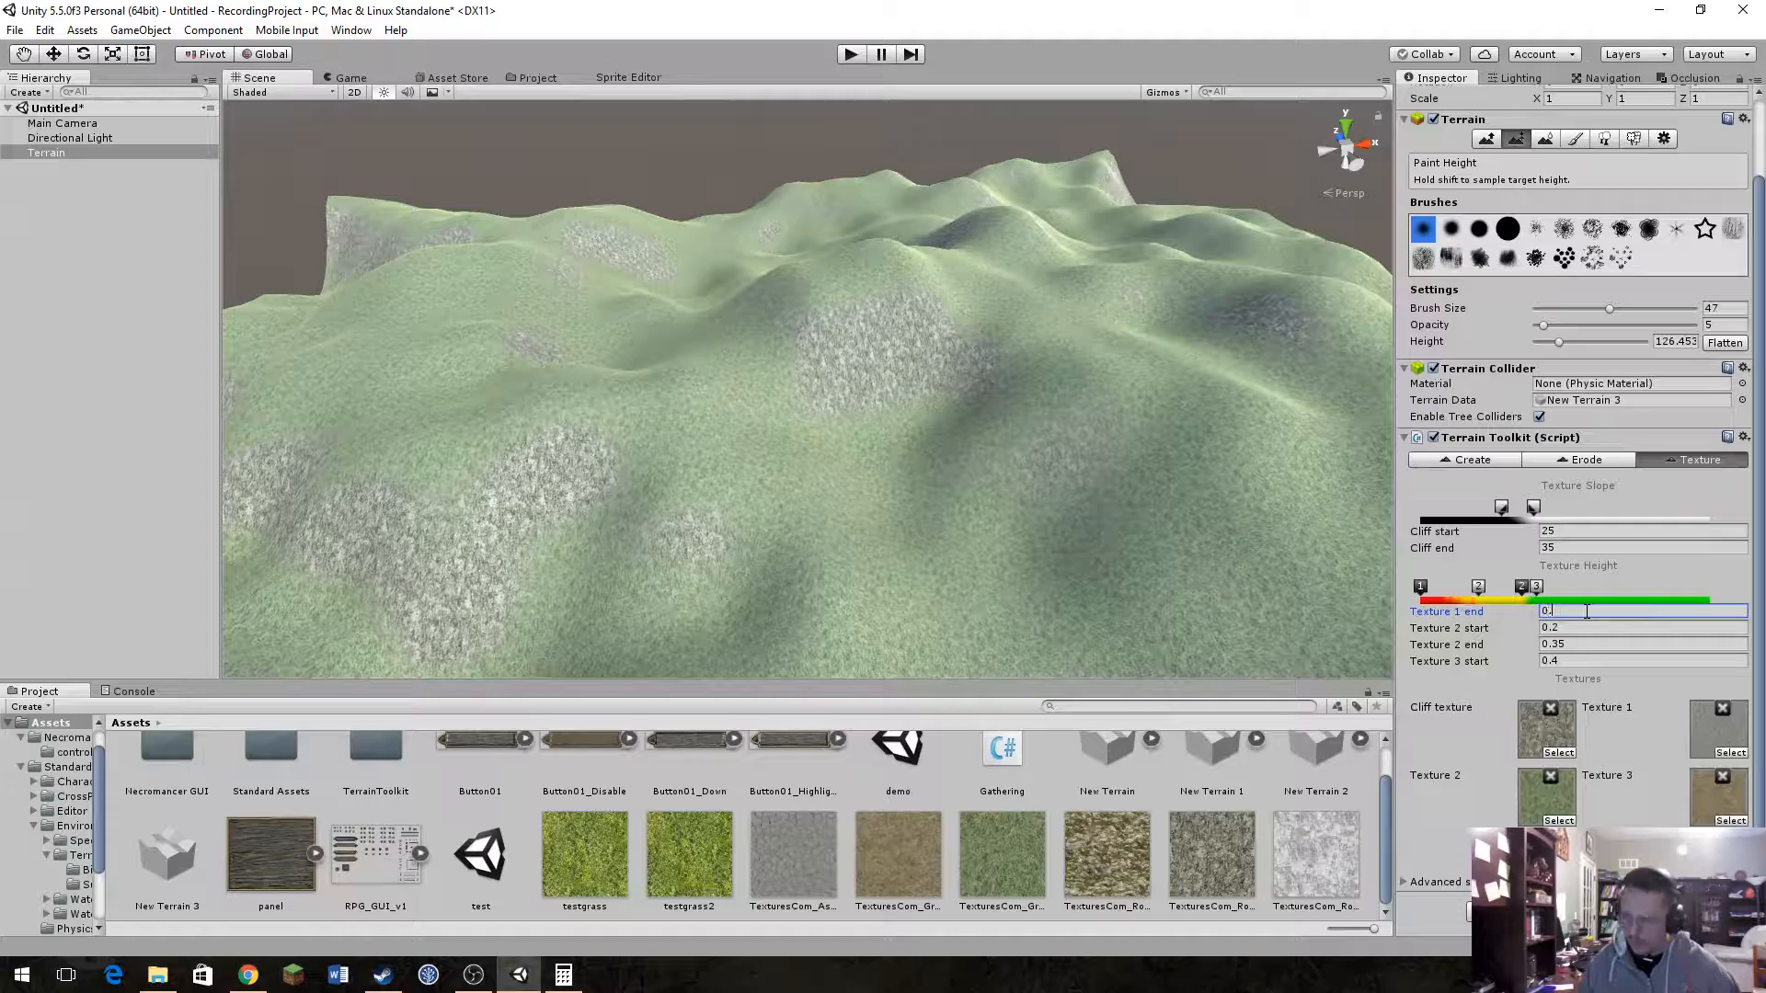
{"action": "type", "text": "21"}
{"action": "key", "text": "Tab"}
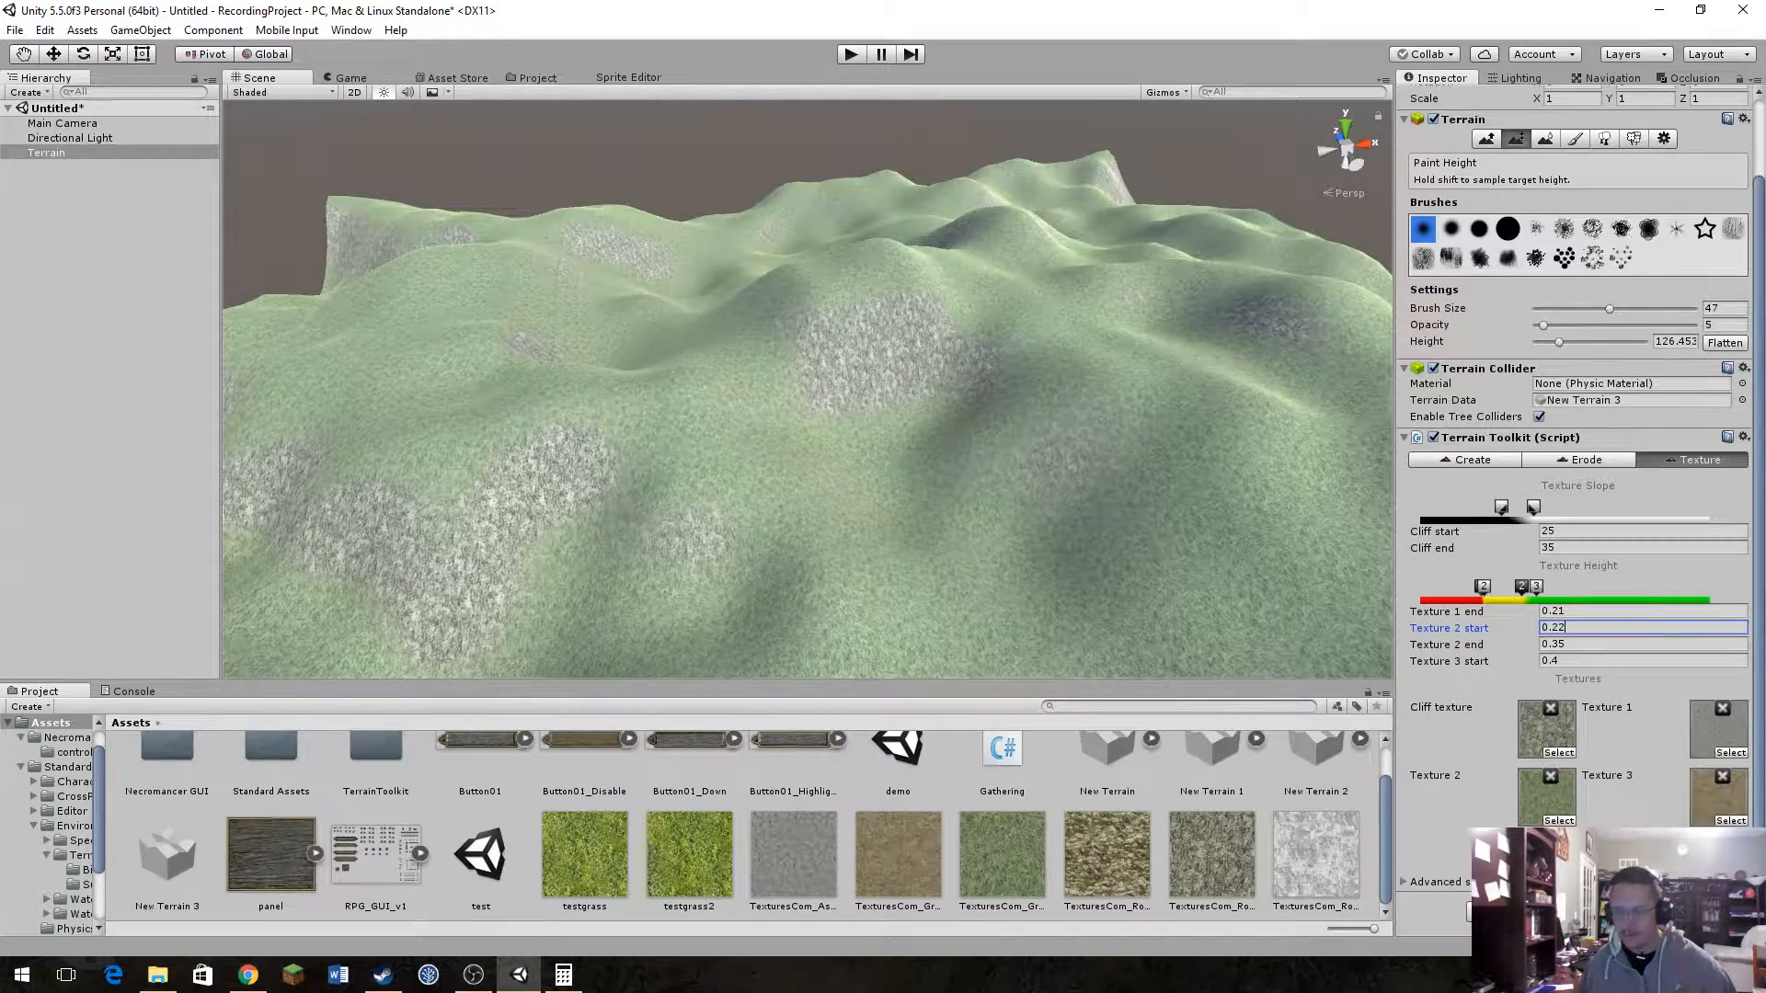
{"action": "mouse_move", "coordinate": [833, 450]}
{"action": "right_mouse_down"}
{"action": "mouse_move", "coordinate": [709, 529]}
{"action": "mouse_move", "coordinate": [1183, 501]}
{"action": "mouse_move", "coordinate": [1447, 512]}
{"action": "mouse_move", "coordinate": [1363, 449]}
{"action": "mouse_move", "coordinate": [1143, 395]}
{"action": "mouse_move", "coordinate": [902, 421]}
{"action": "right_mouse_up"}
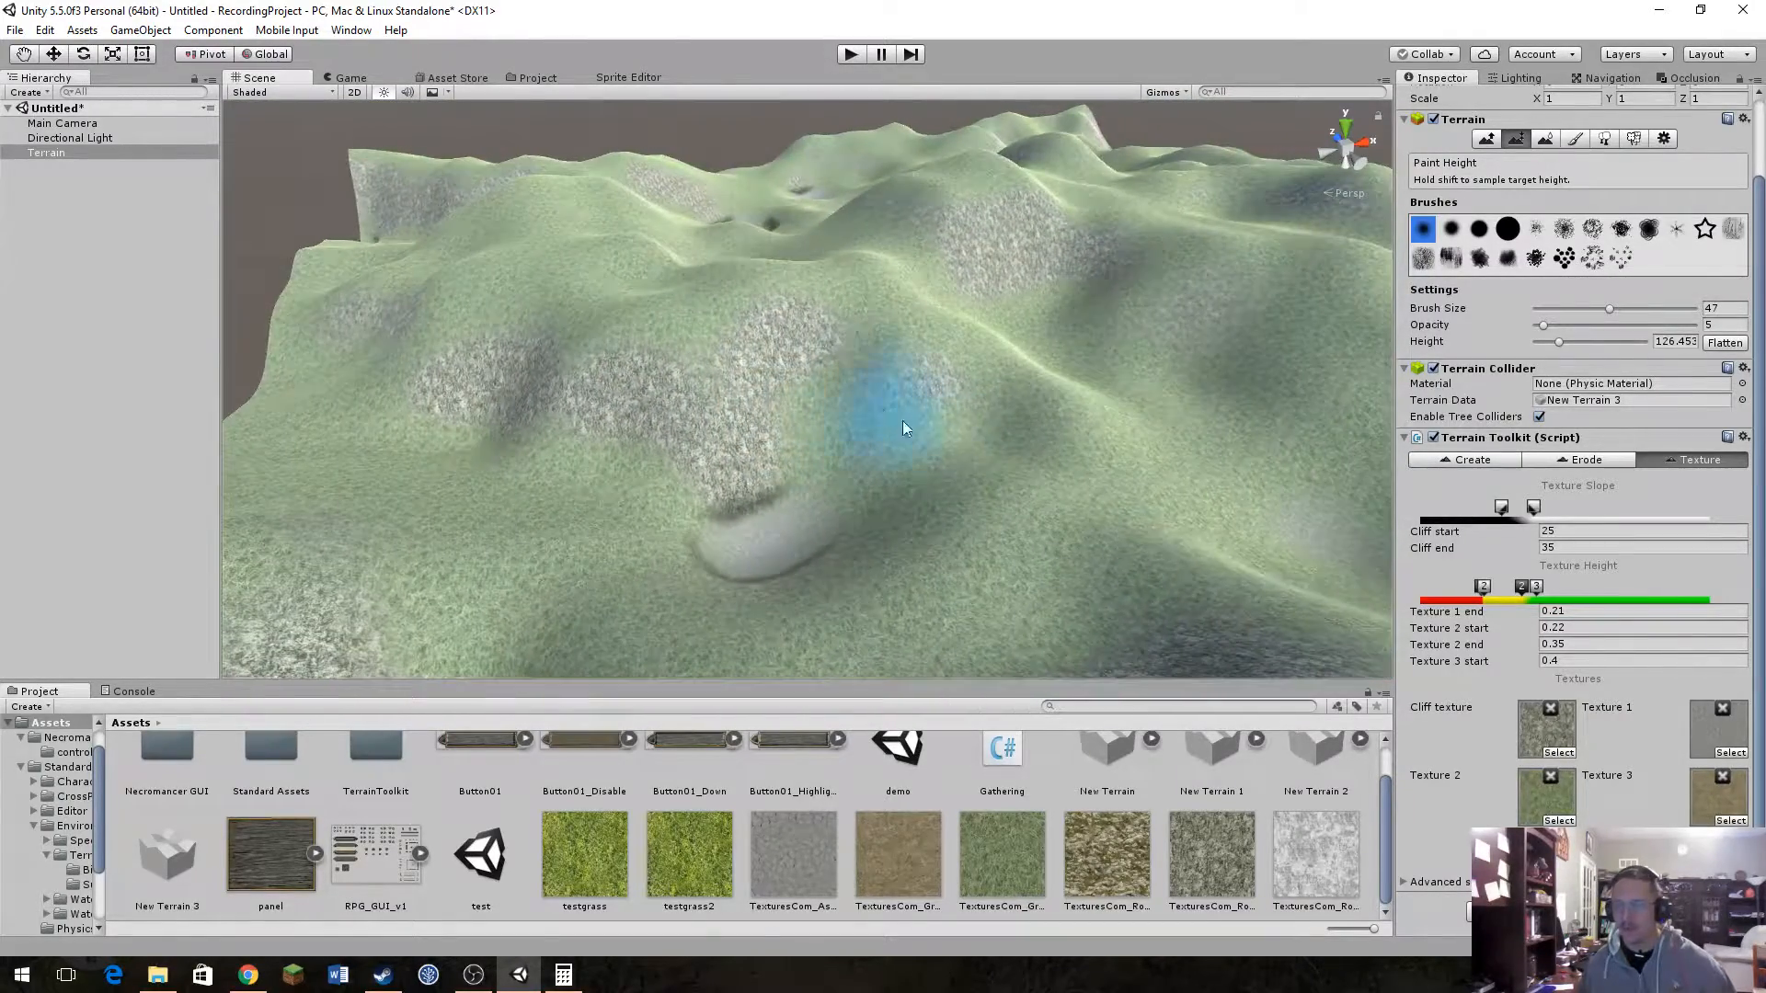
Step: Set Texture 1 end to 0.25 and Texture 2 start to 0.3, reapply the procedural textures and inspect the terrain
{"action": "left_click", "coordinate": [1597, 614]}
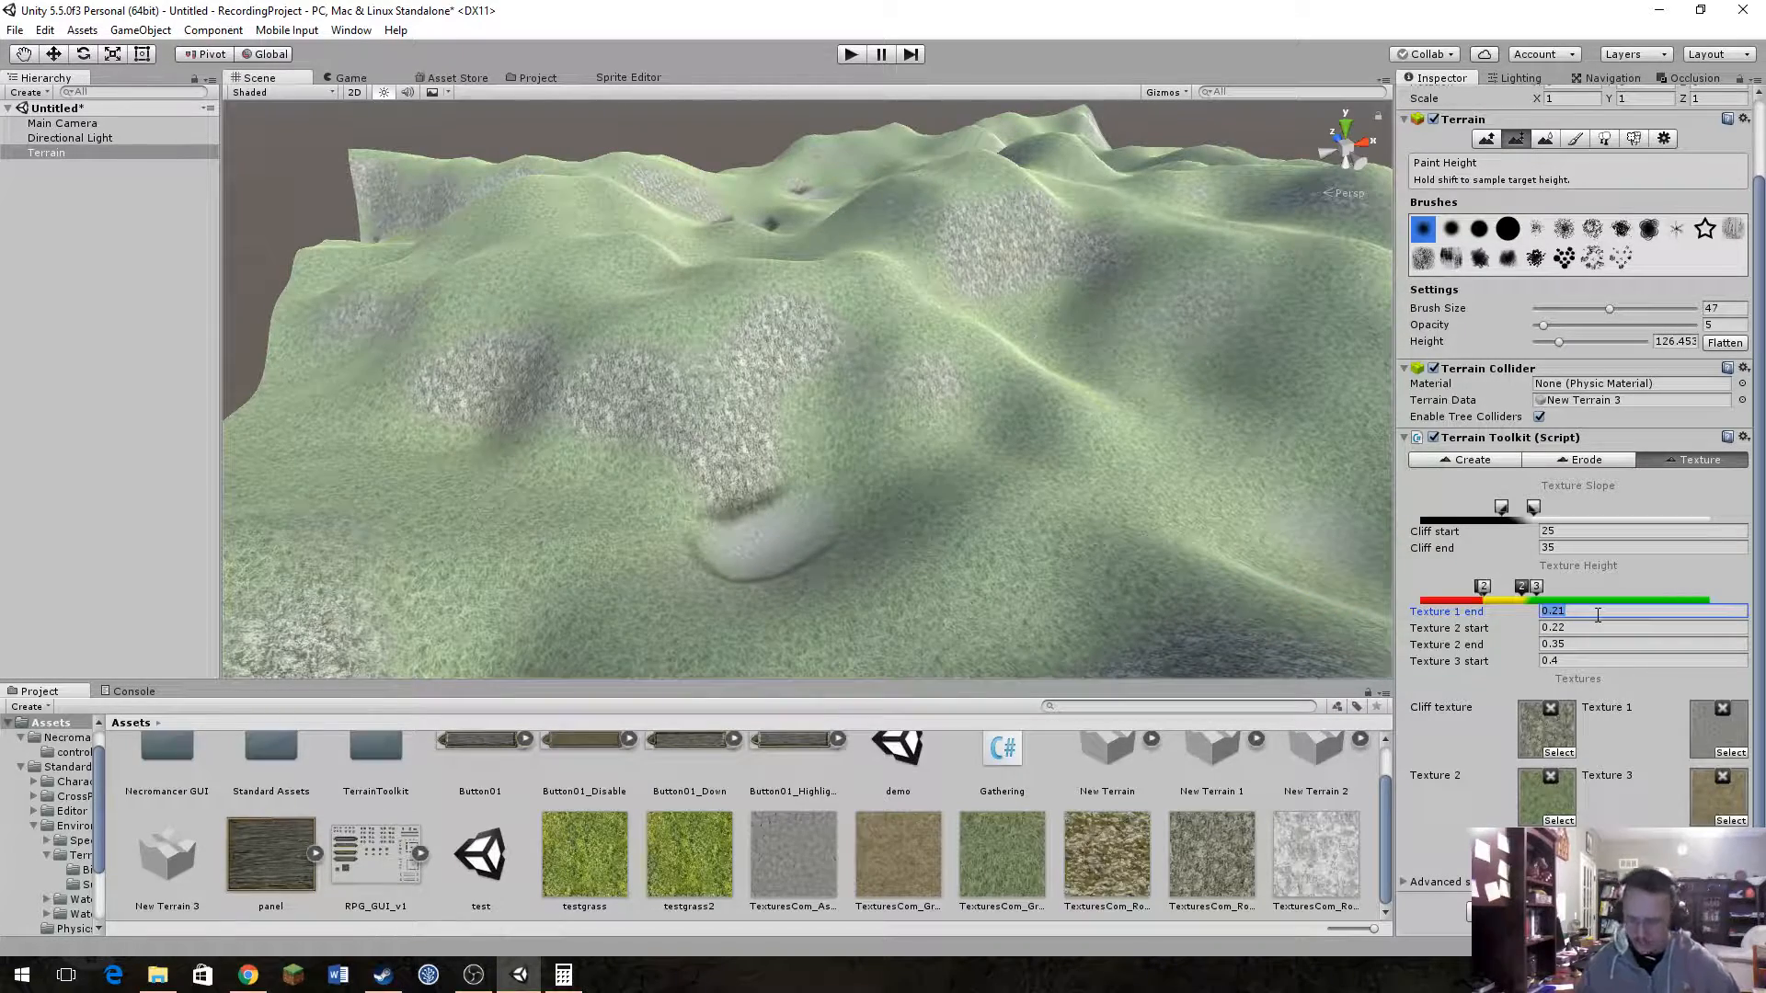
{"action": "type", "text": "0.25"}
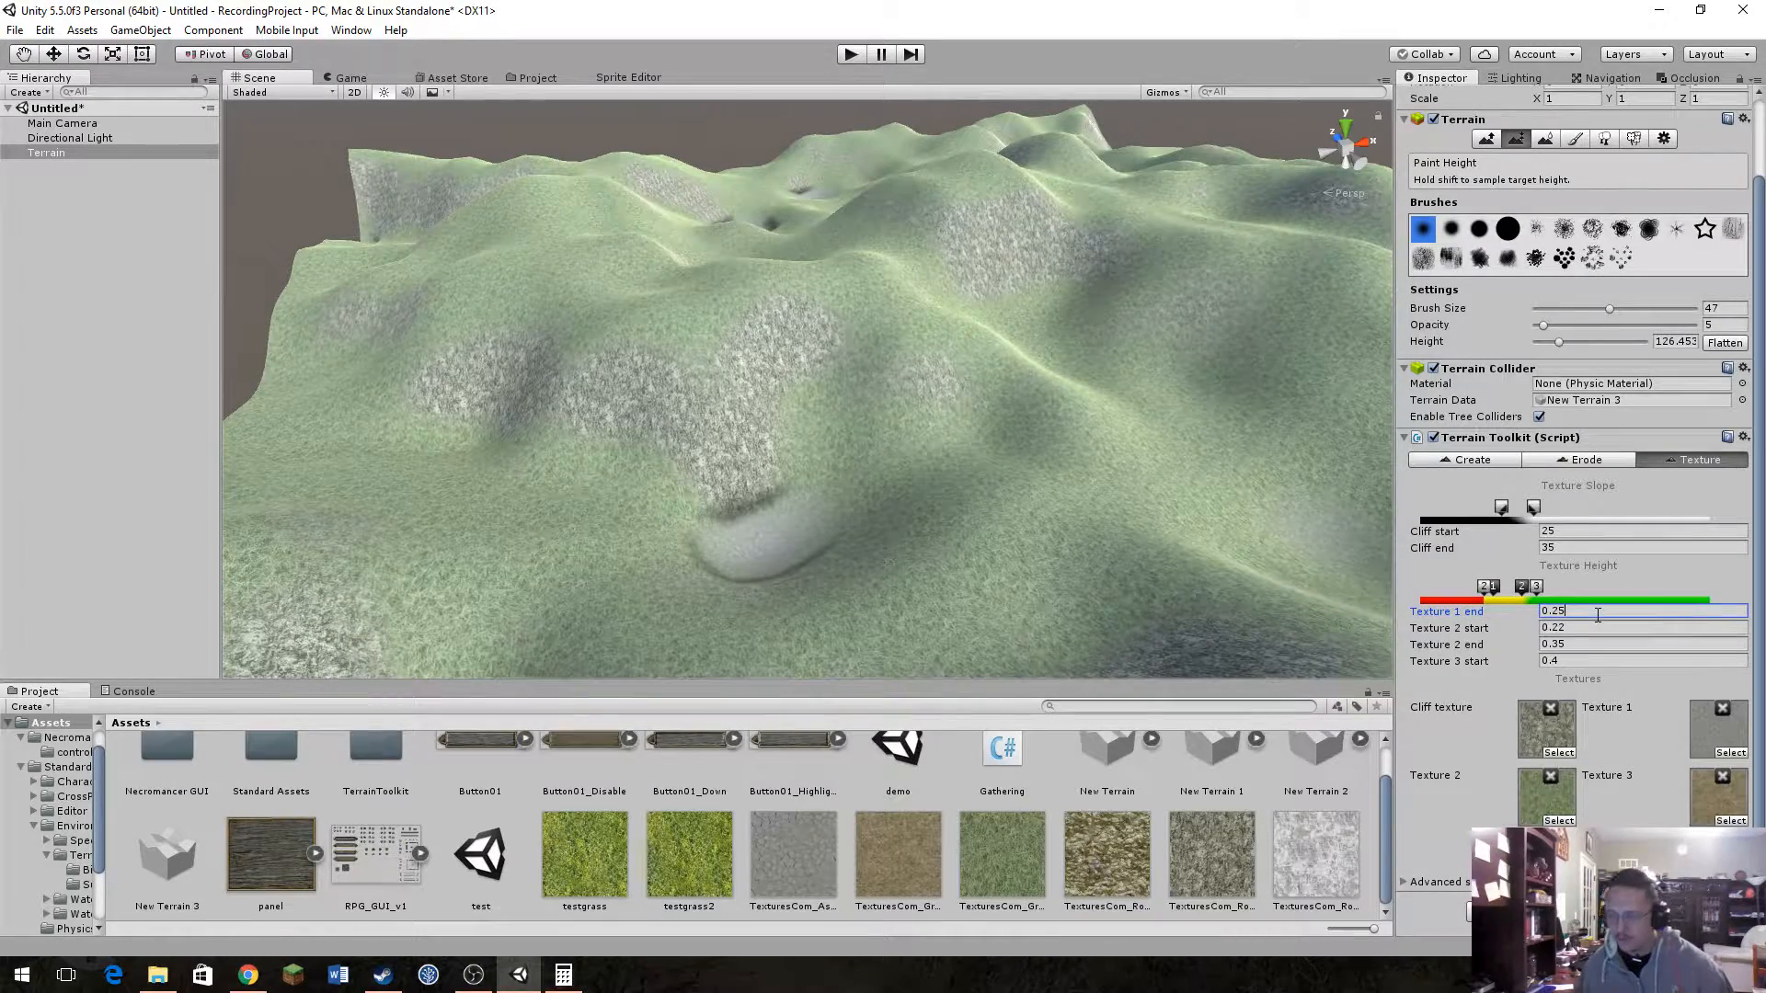
{"action": "left_click", "coordinate": [1602, 630]}
{"action": "type", "text": "0.3"}
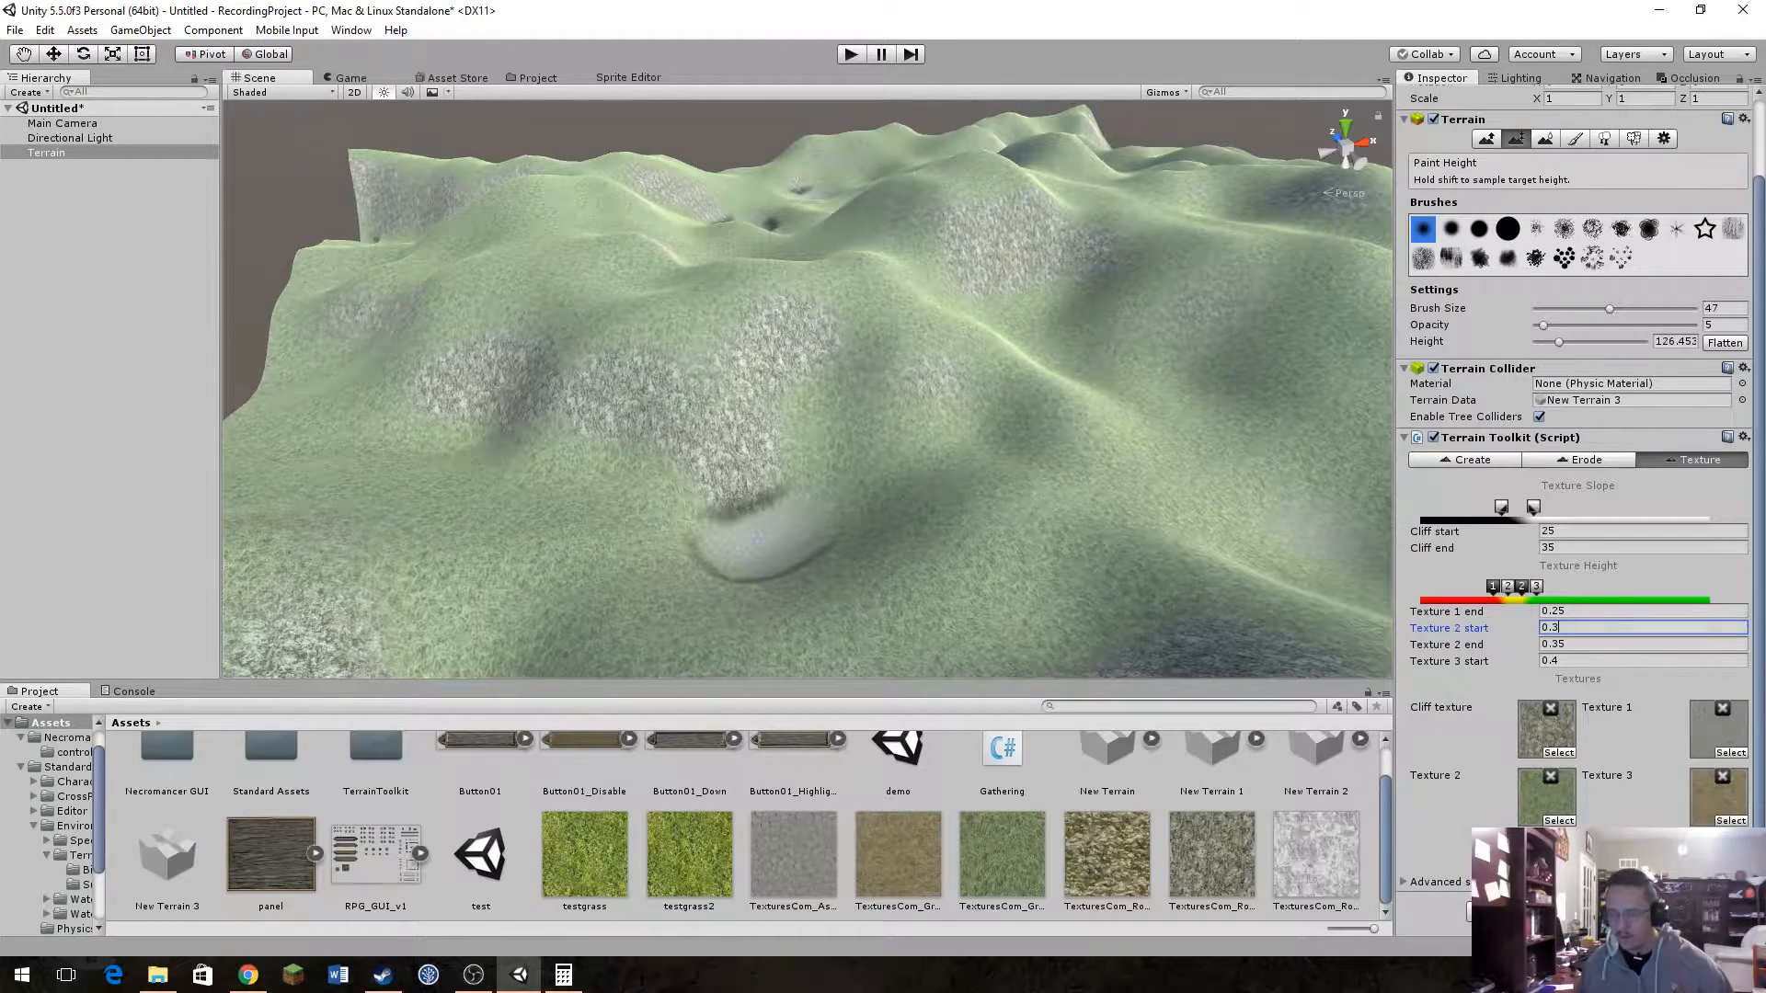
{"action": "left_click", "coordinate": [1578, 912]}
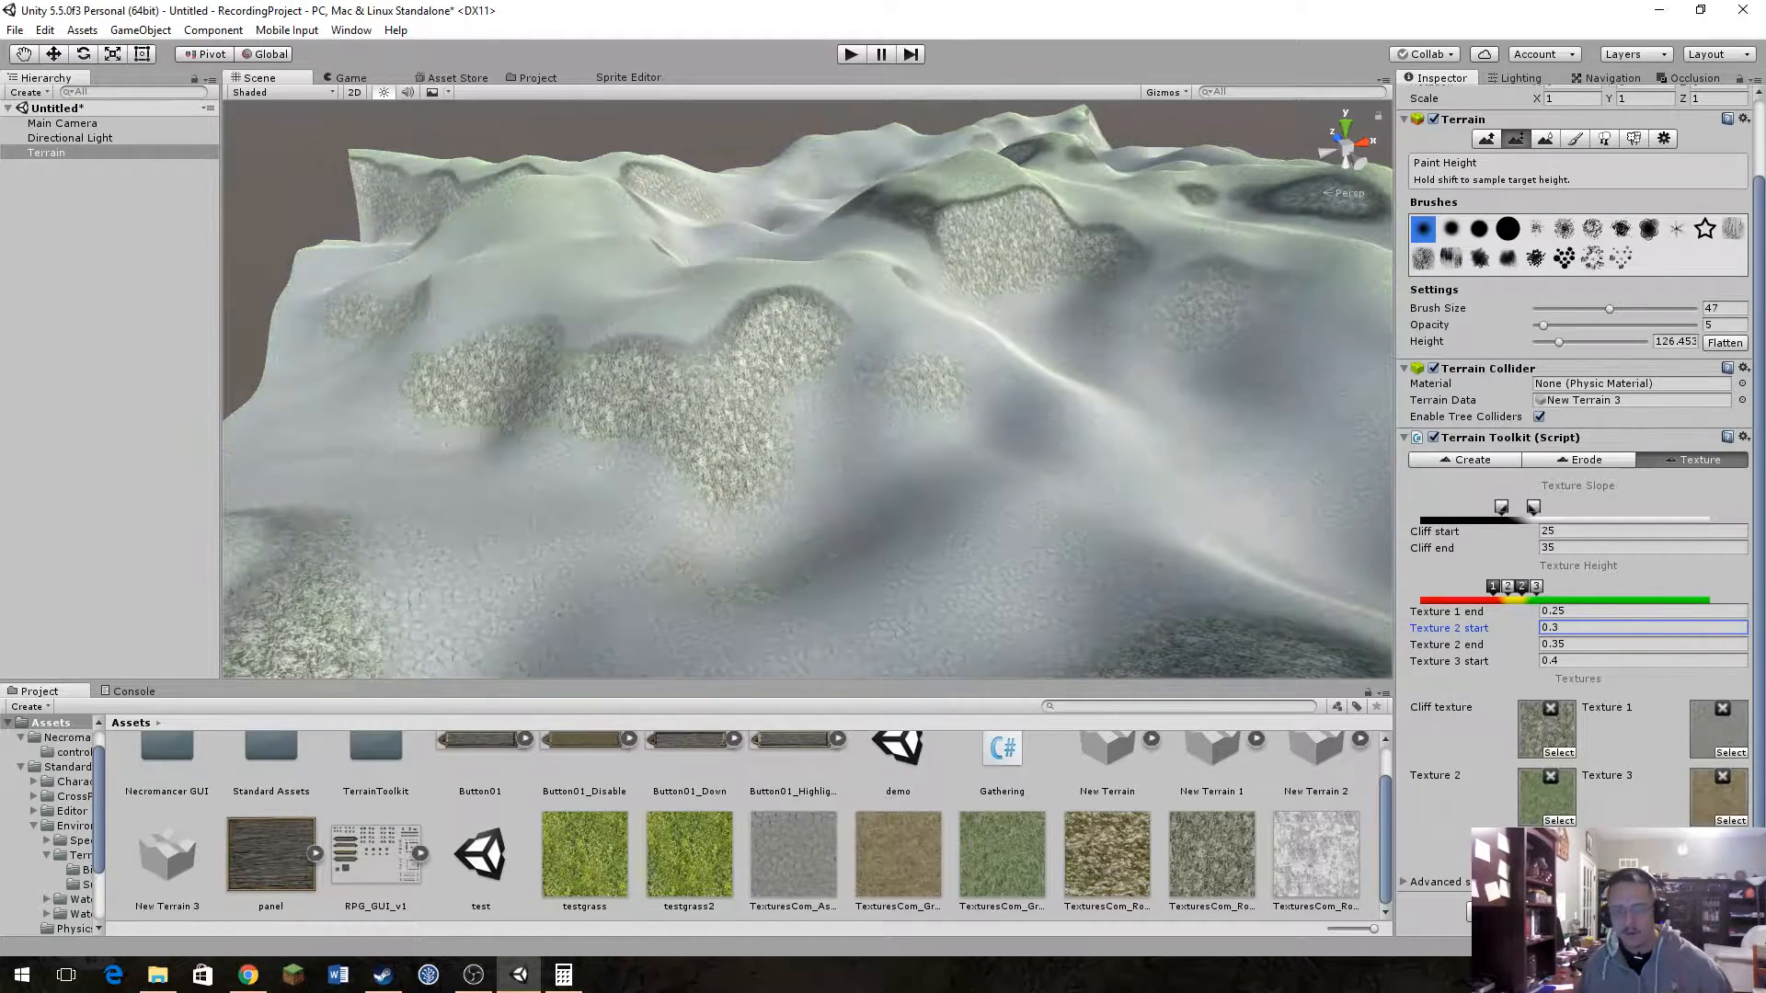
{"action": "right_click_drag", "start_coordinate": [942, 499], "coordinate": [1242, 539]}
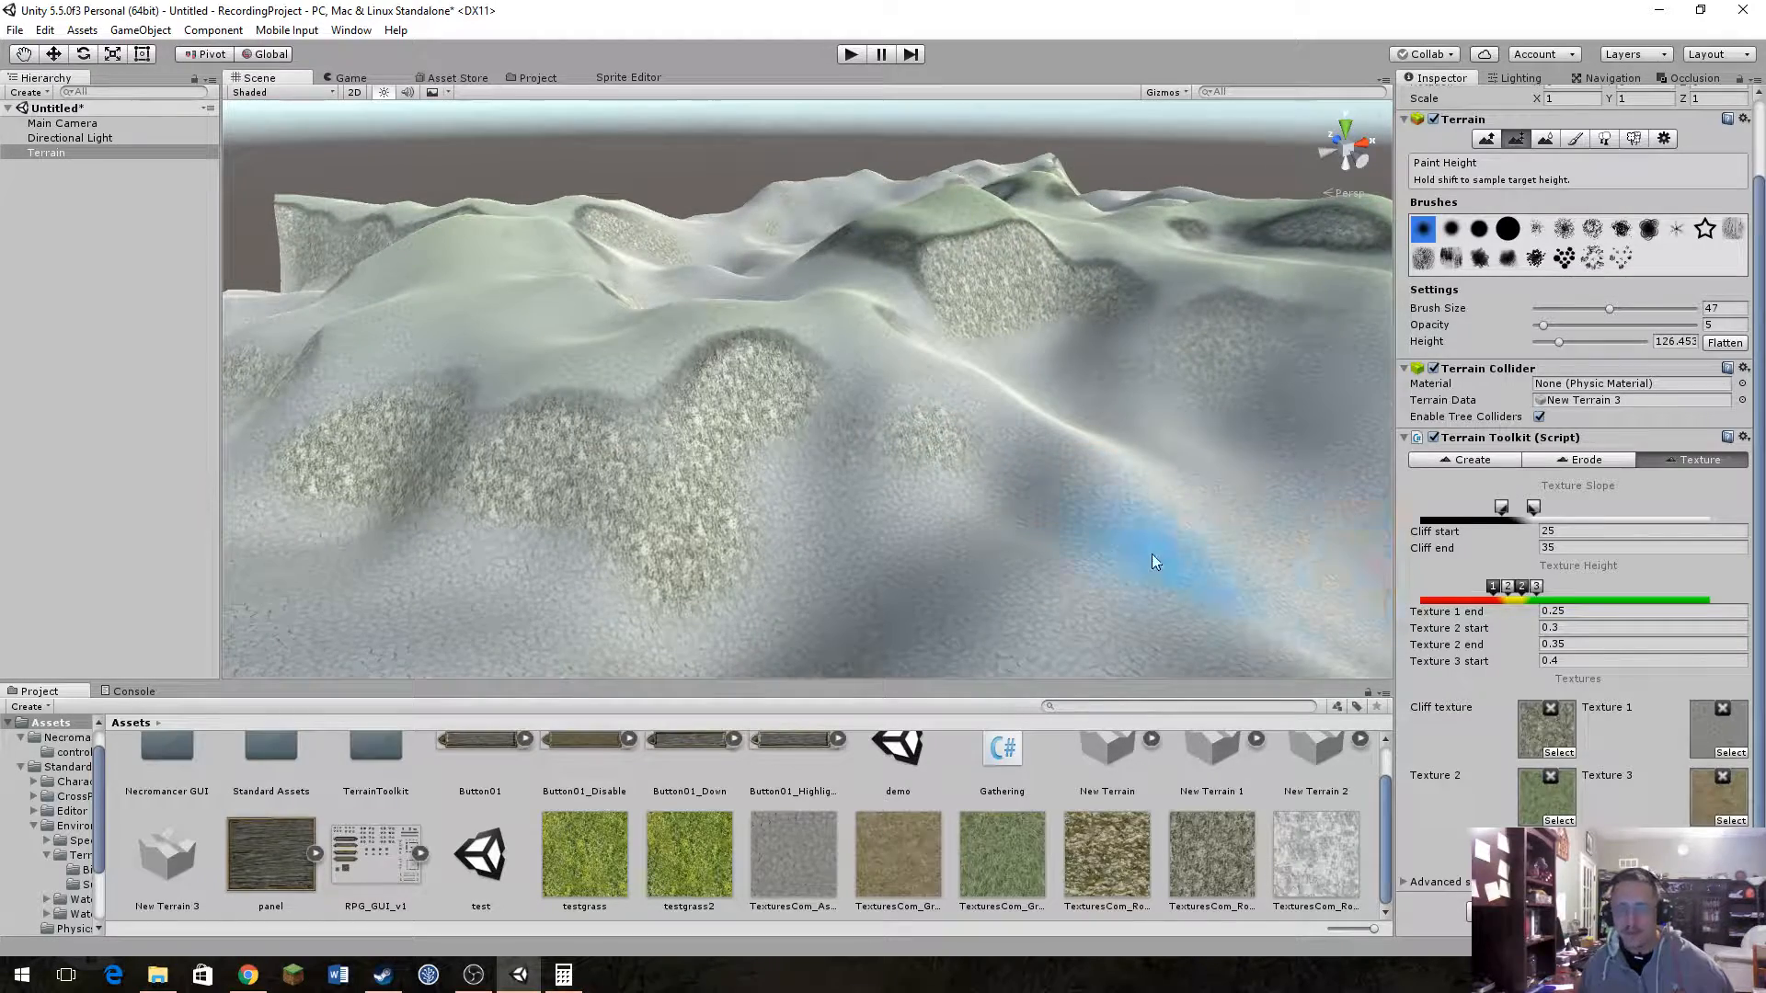
Step: Set the Terrain Toolkit's Texture 2 start to 0.27 and reapply the procedural textures
{"action": "right_click_drag", "start_coordinate": [1021, 468], "coordinate": [1161, 541]}
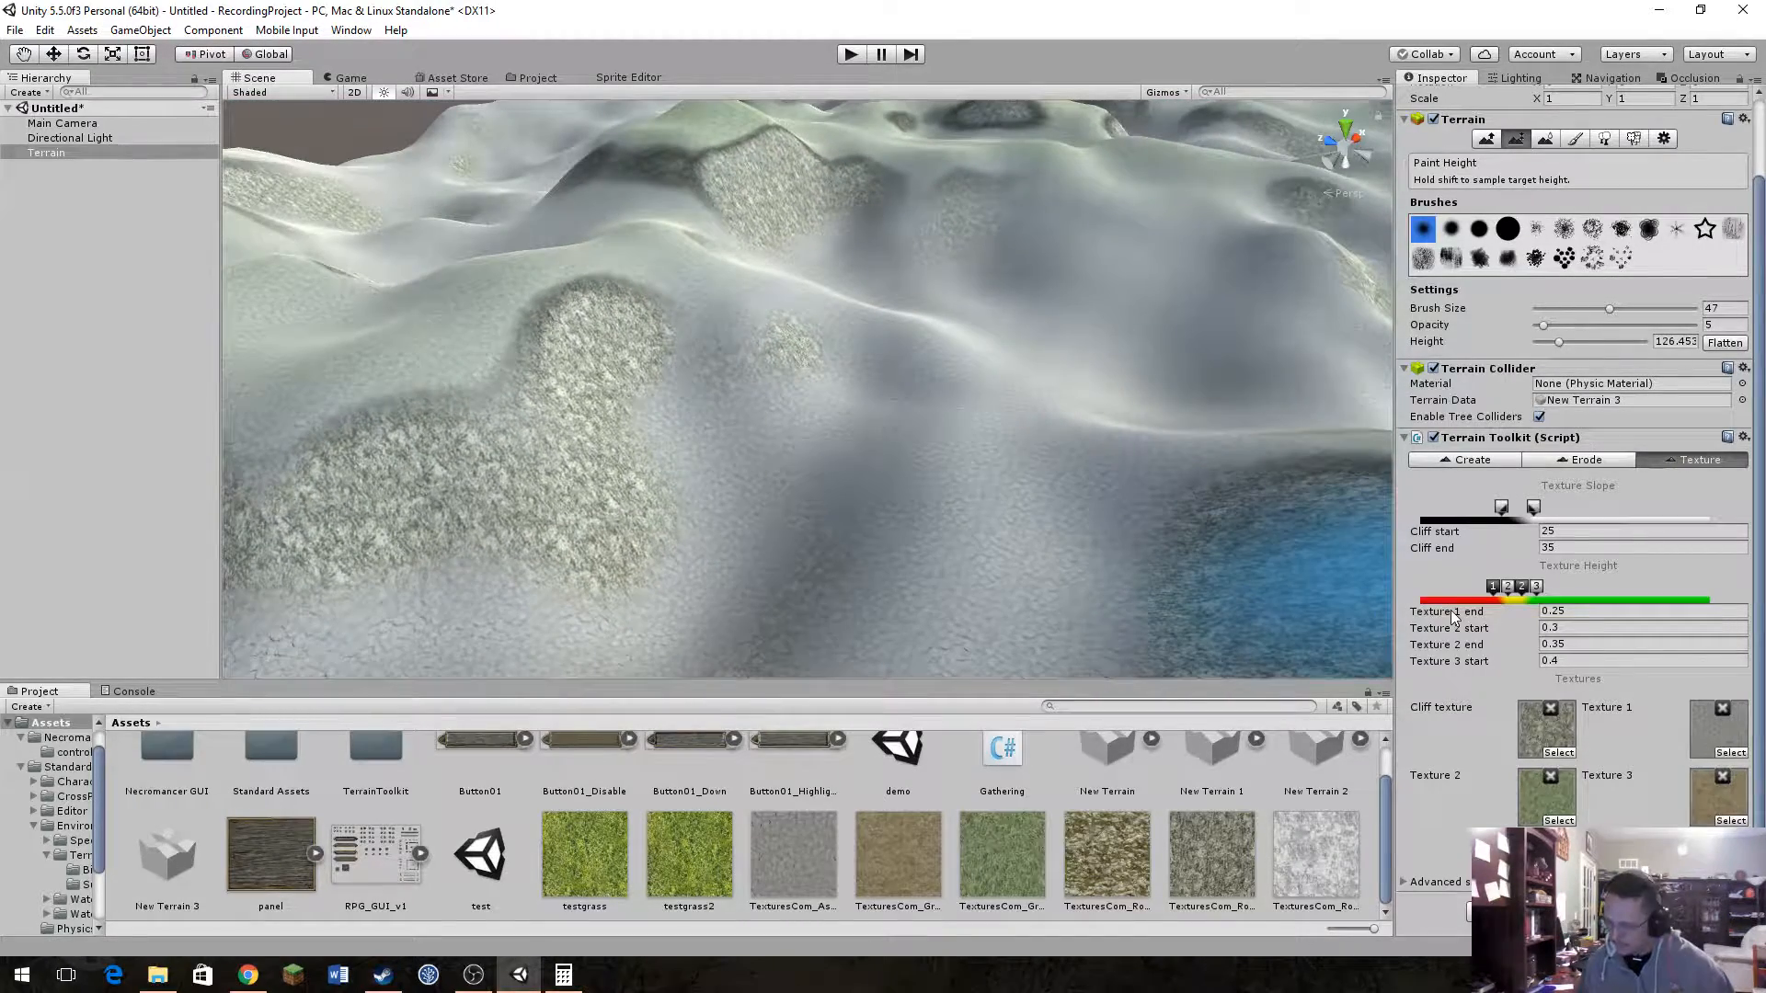
{"action": "left_click", "coordinate": [1580, 629]}
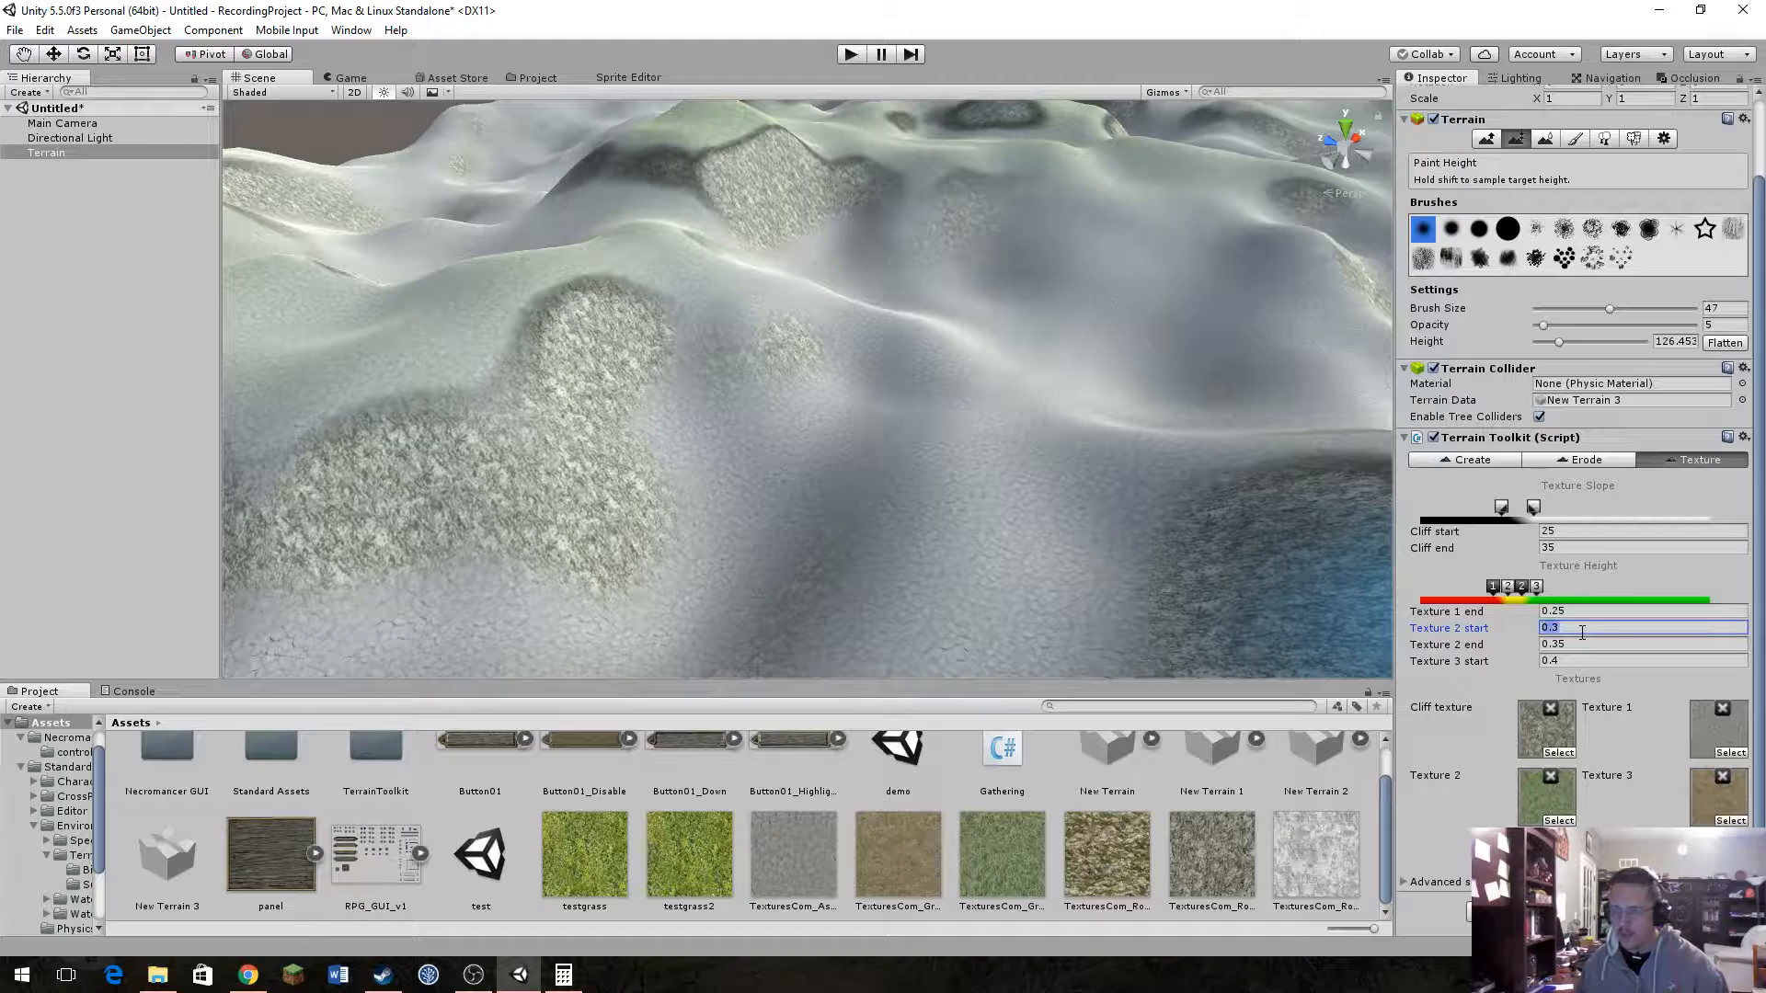
{"action": "left_click", "coordinate": [1582, 633]}
{"action": "key", "text": "BackSpace"}
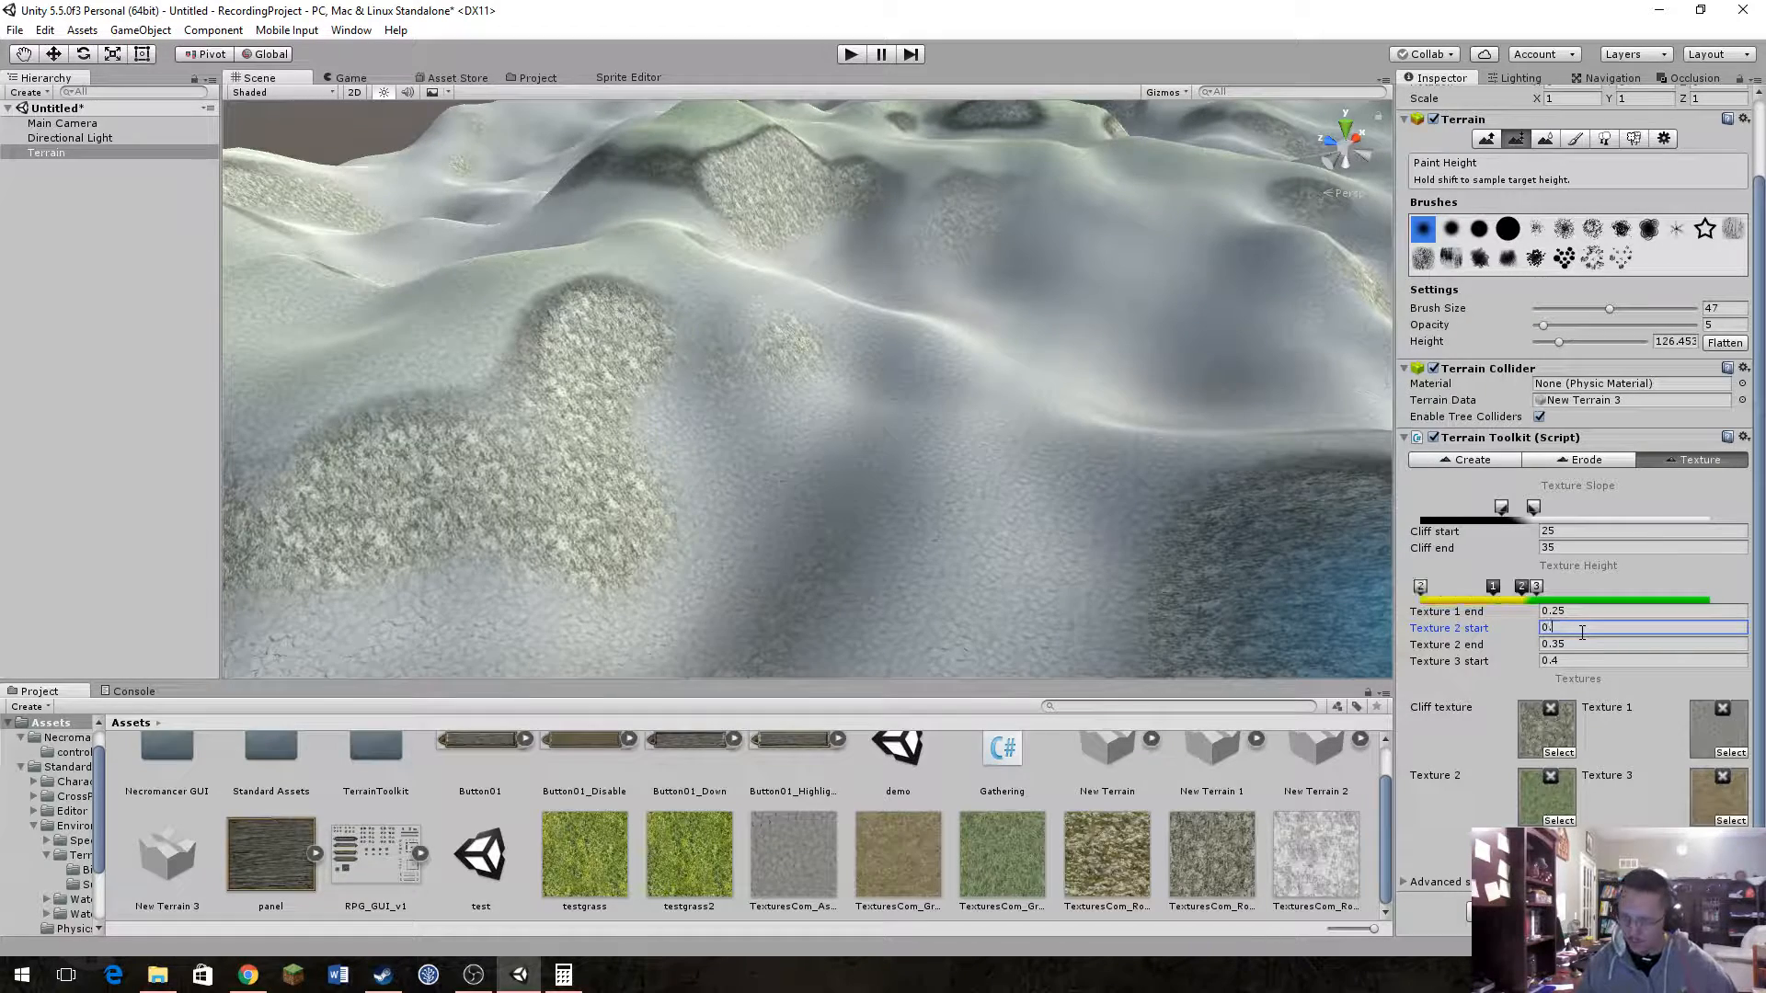
{"action": "type", "text": "26"}
{"action": "key", "text": "BackSpace"}
{"action": "type", "text": "7"}
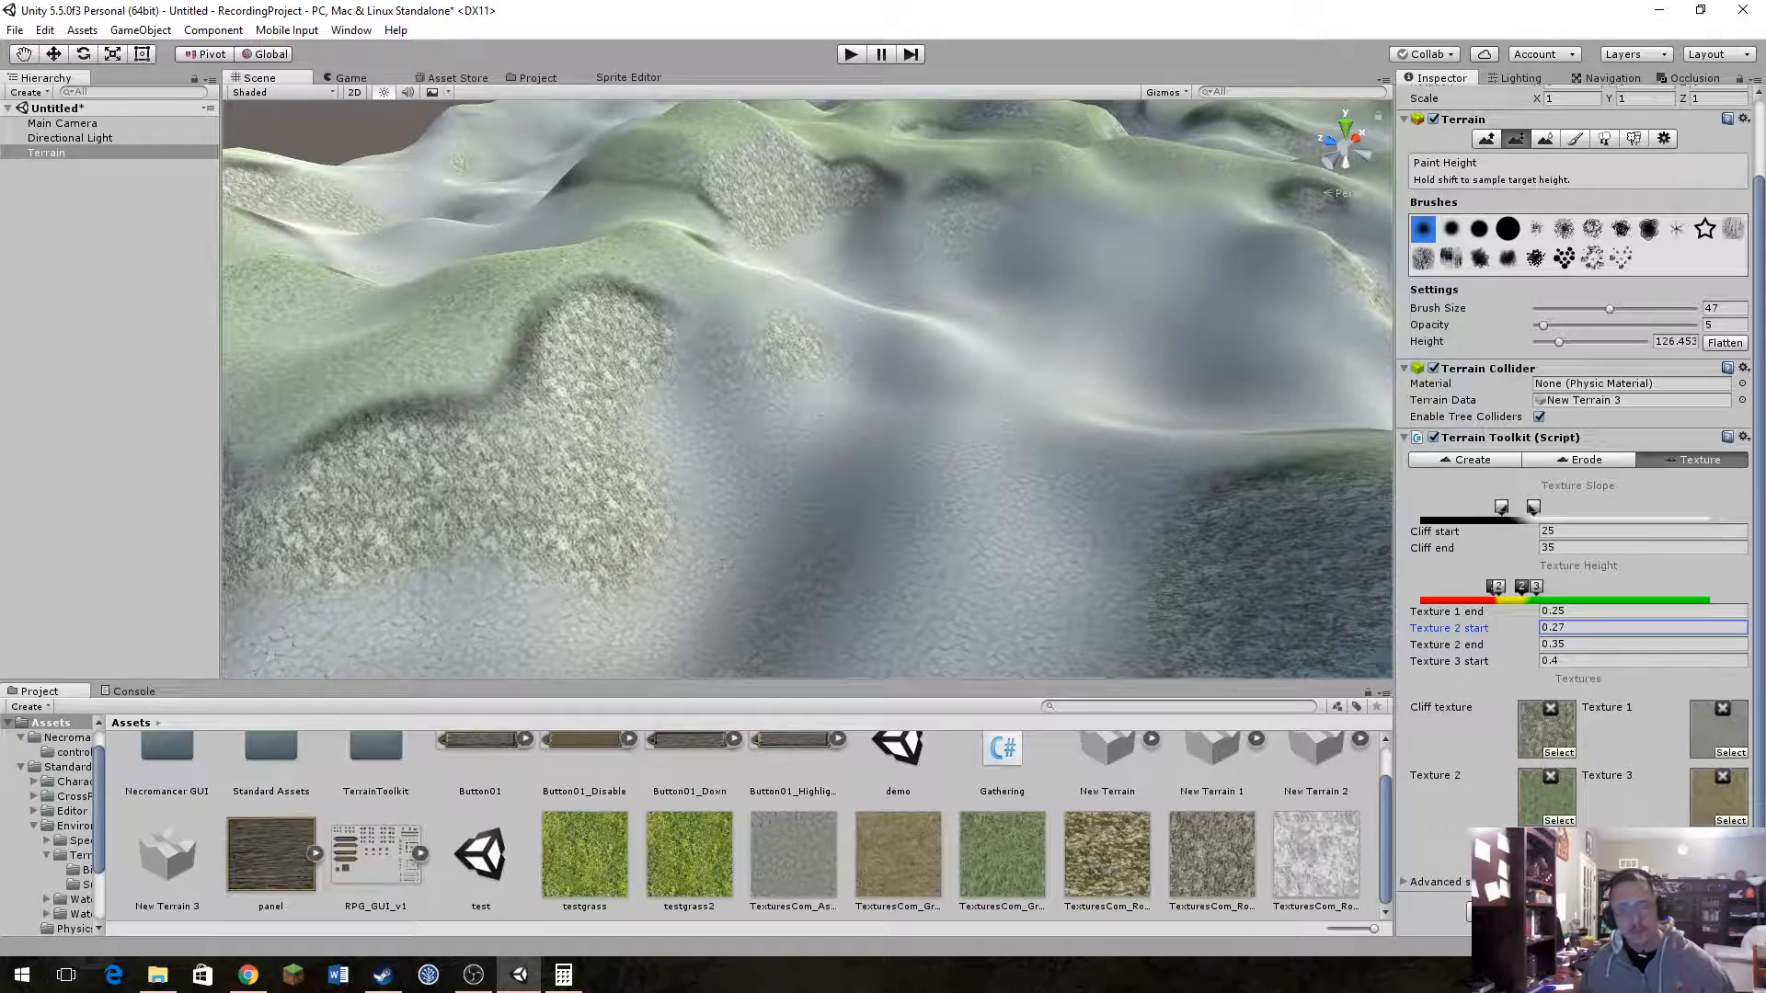
Step: Try Texture 1 end at 0.23 and 0.22, reapplying the procedural textures each time, and inspect the hills and valleys
{"action": "left_click", "coordinate": [1604, 613]}
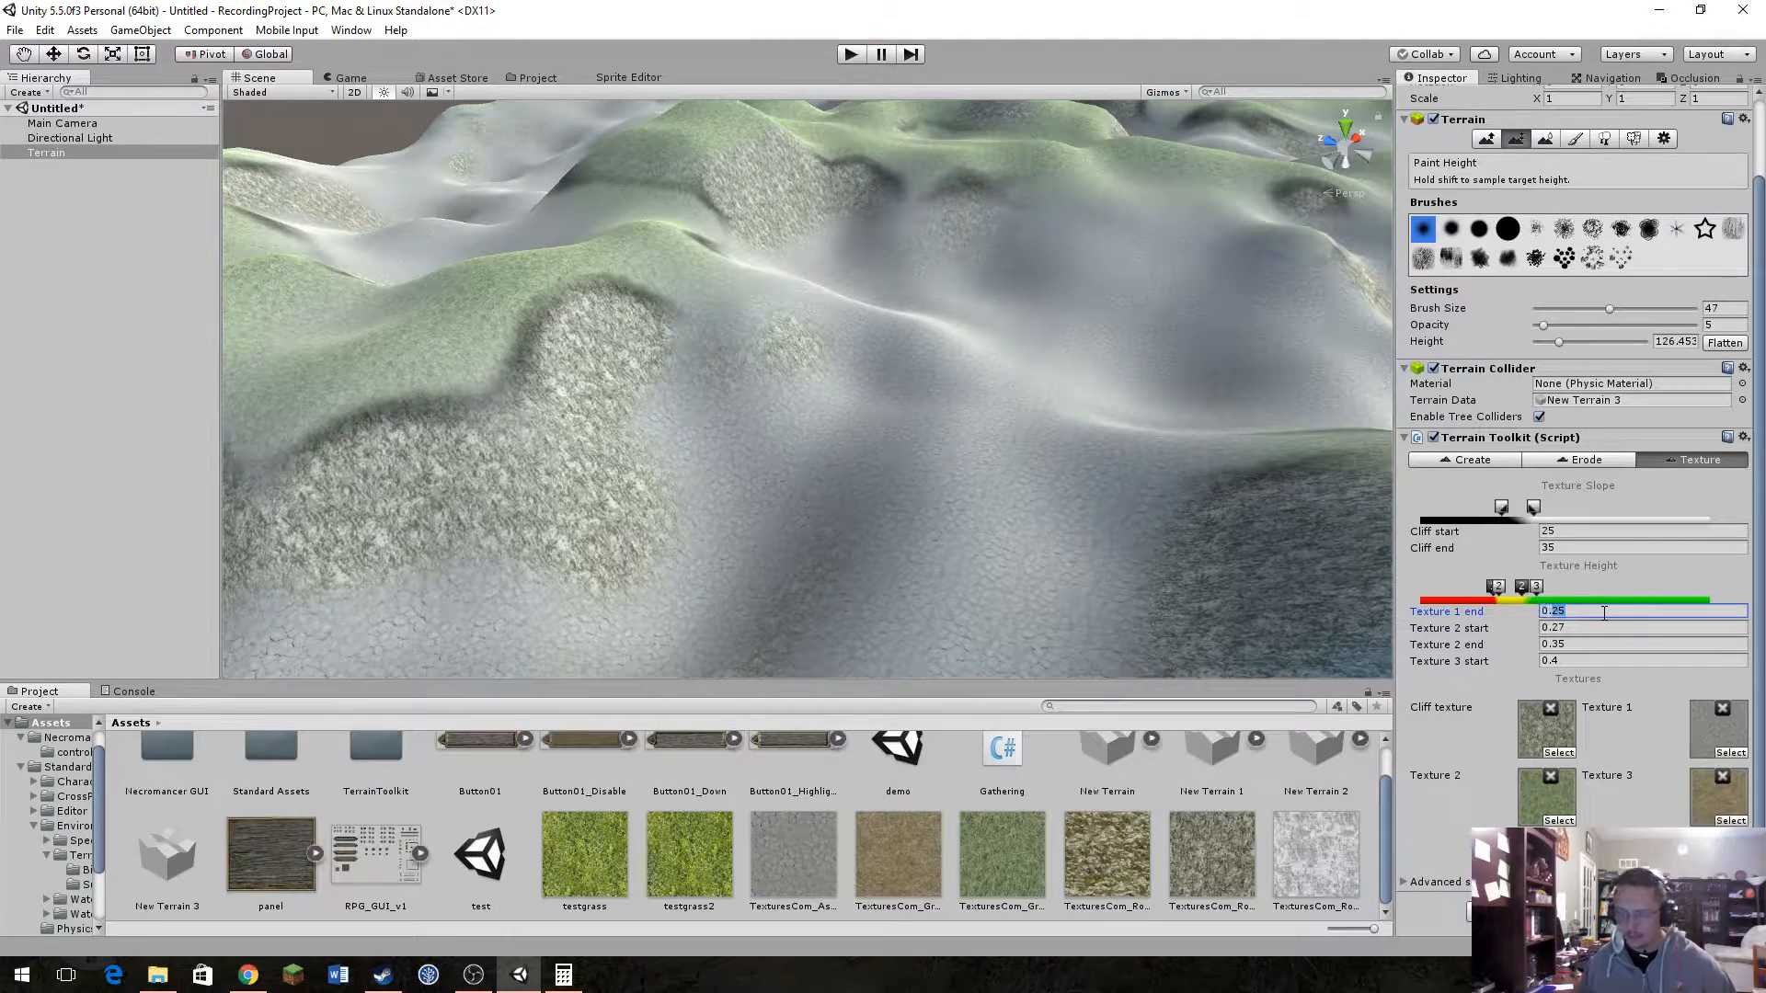
{"action": "key", "text": "BackSpace"}
{"action": "type", "text": "3"}
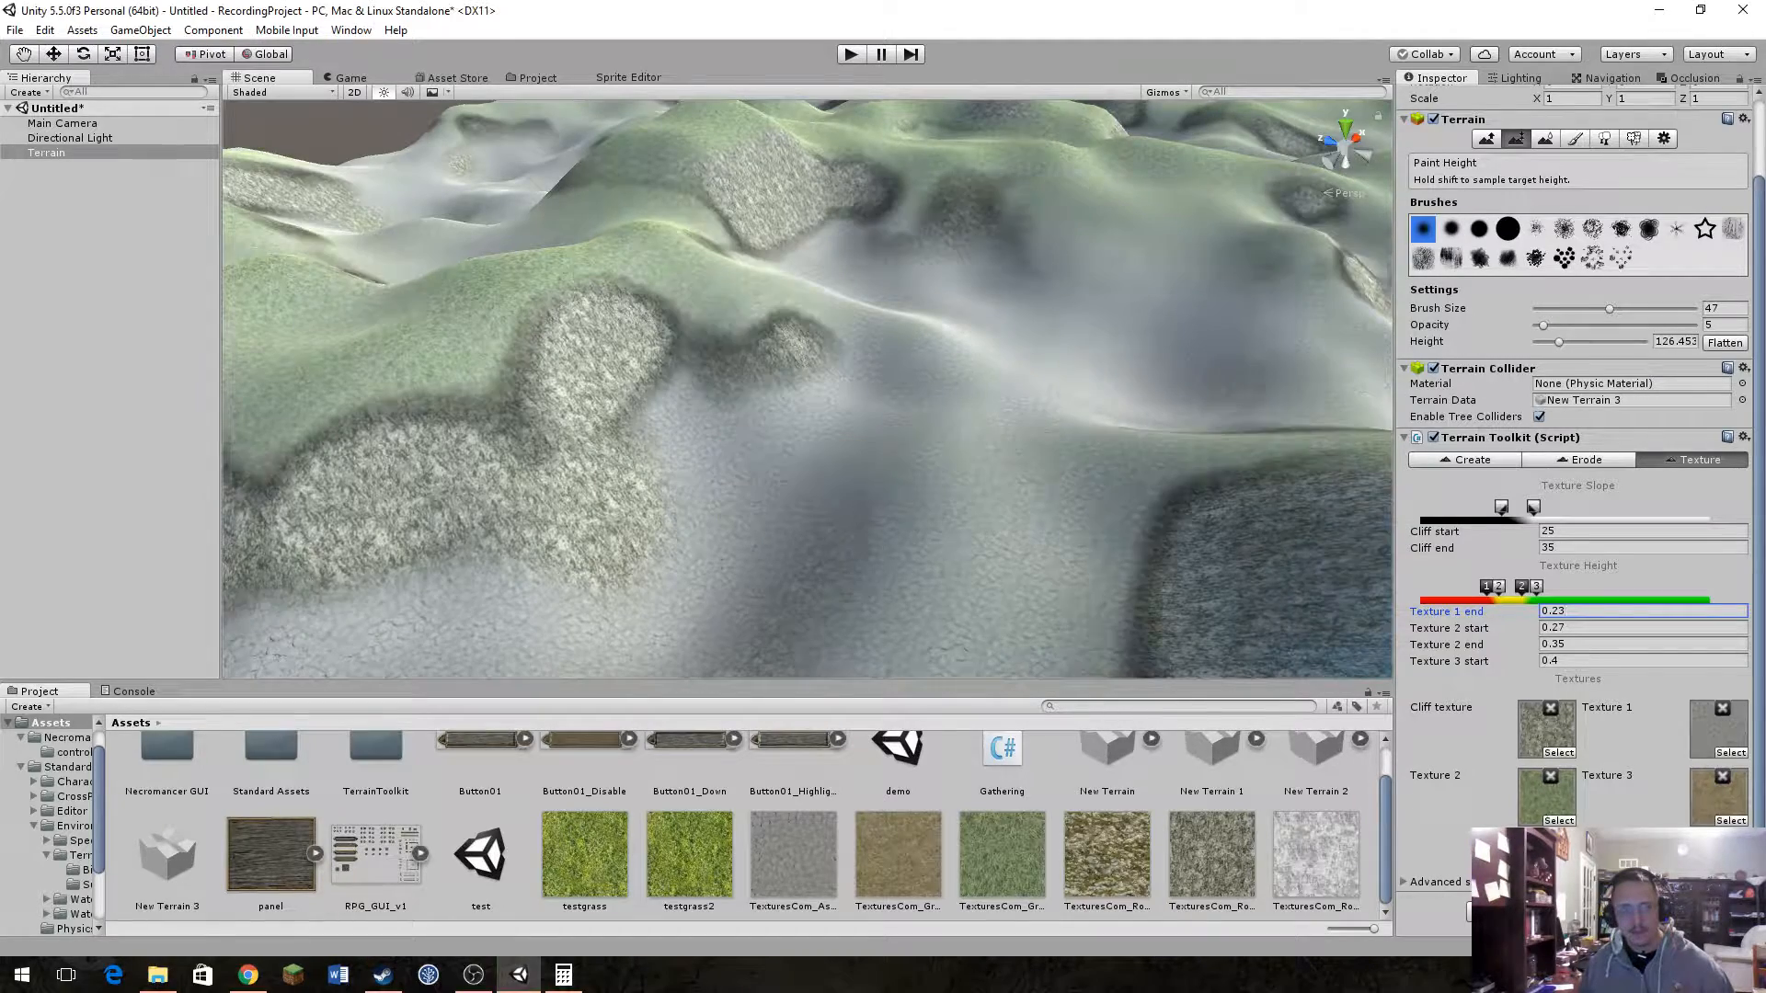
{"action": "right_click_drag", "start_coordinate": [1118, 465], "coordinate": [1021, 543]}
{"action": "left_click_drag", "start_coordinate": [1559, 612], "coordinate": [1592, 610]}
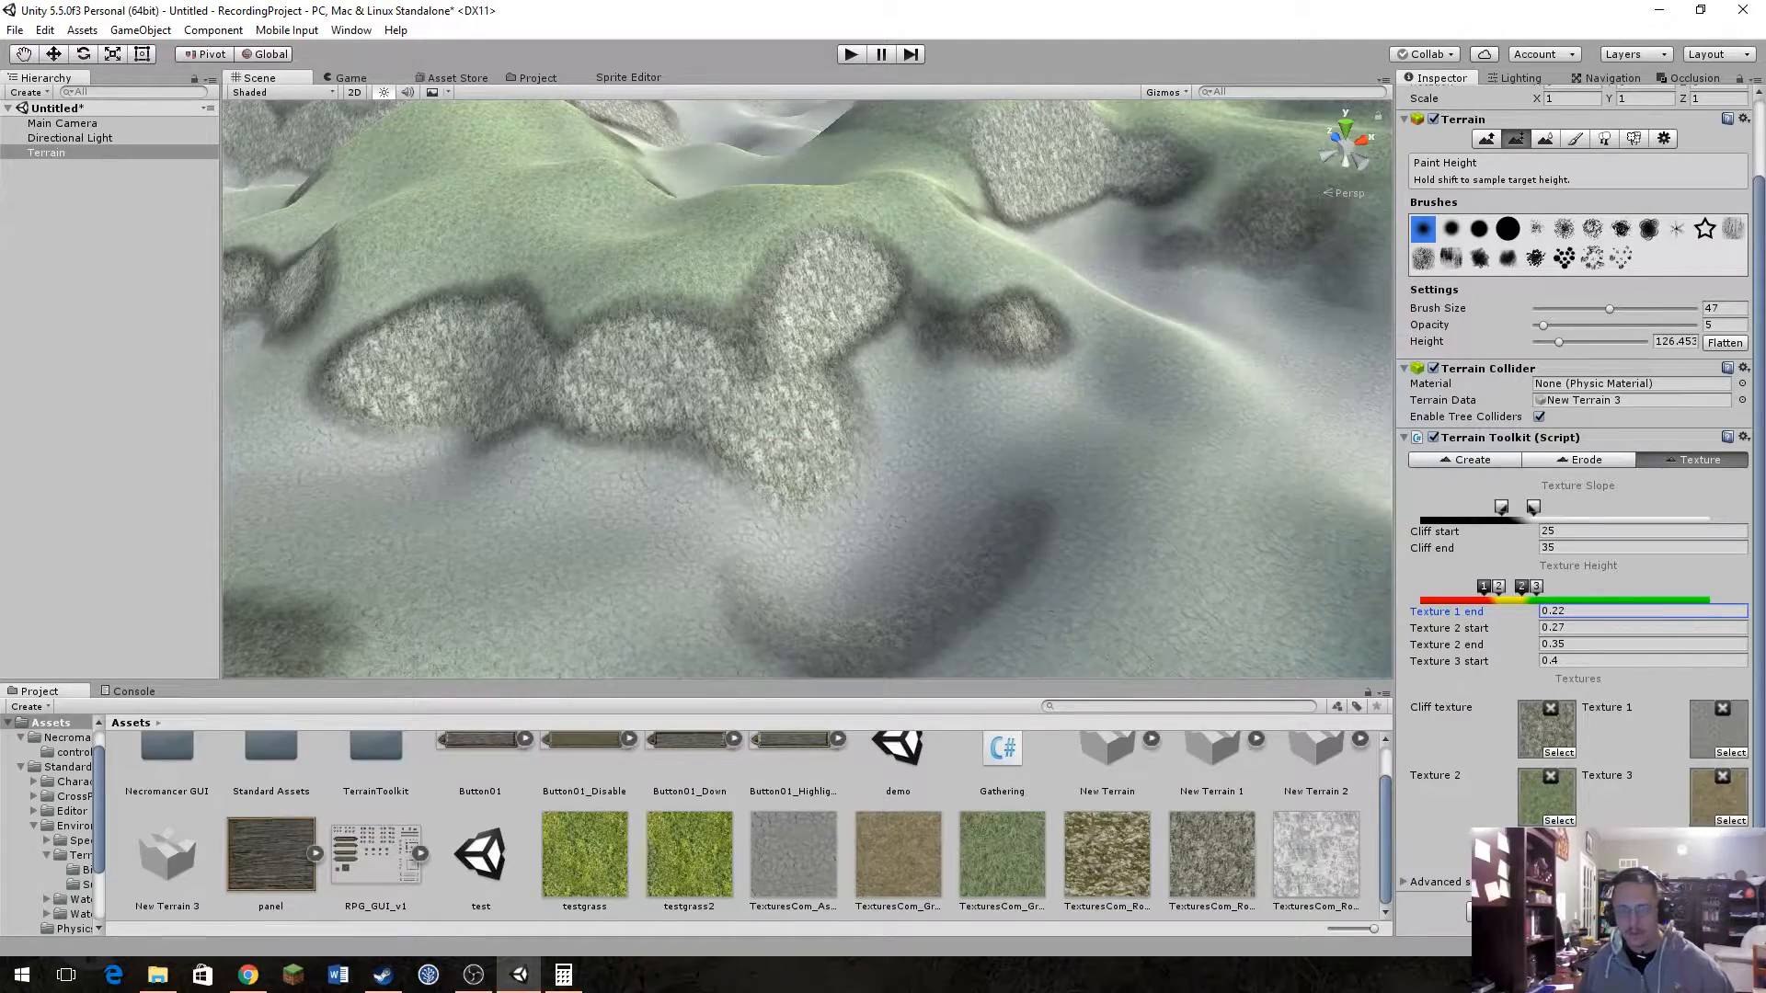
{"action": "right_click_drag", "start_coordinate": [1116, 438], "coordinate": [1368, 367]}
{"action": "scroll", "coordinate": [1368, 366], "scroll_direction": "up", "scroll_amount": 6}
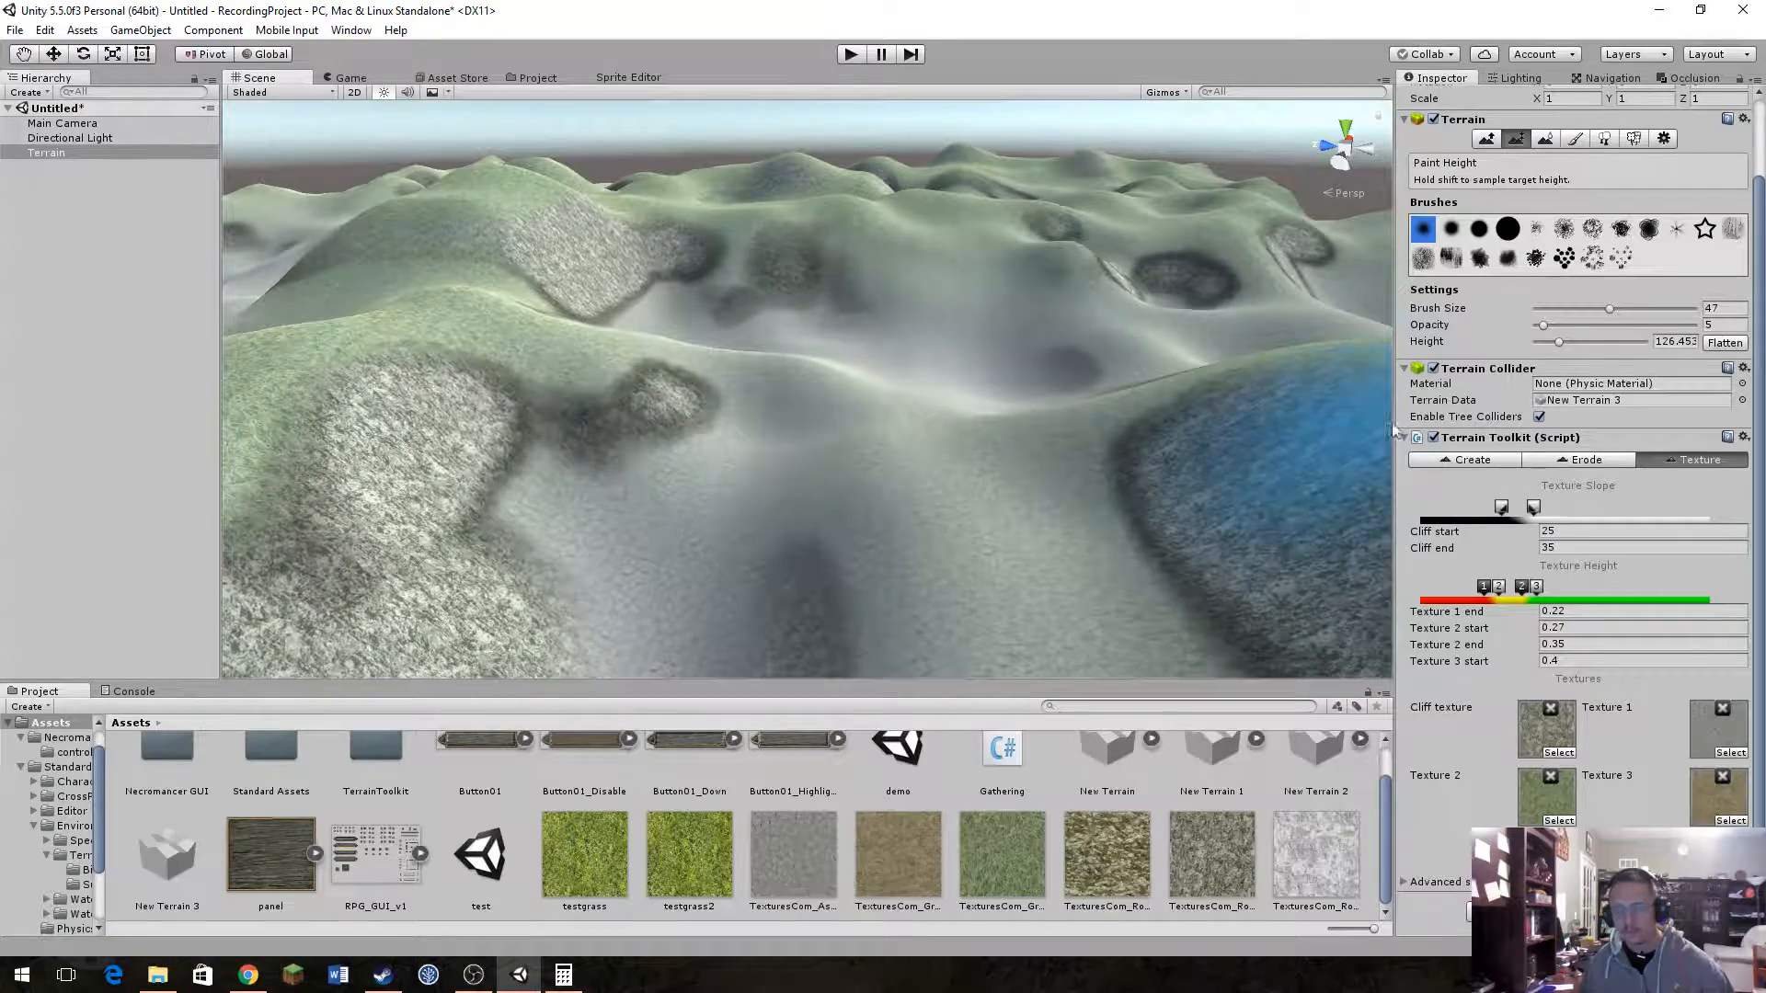
Step: Set Texture 1 end to 0.21 and Texture 2 start to 0.25, reapply the procedural textures and inspect the valley floor up close
{"action": "left_click", "coordinate": [1576, 613]}
{"action": "left_click", "coordinate": [1576, 613]}
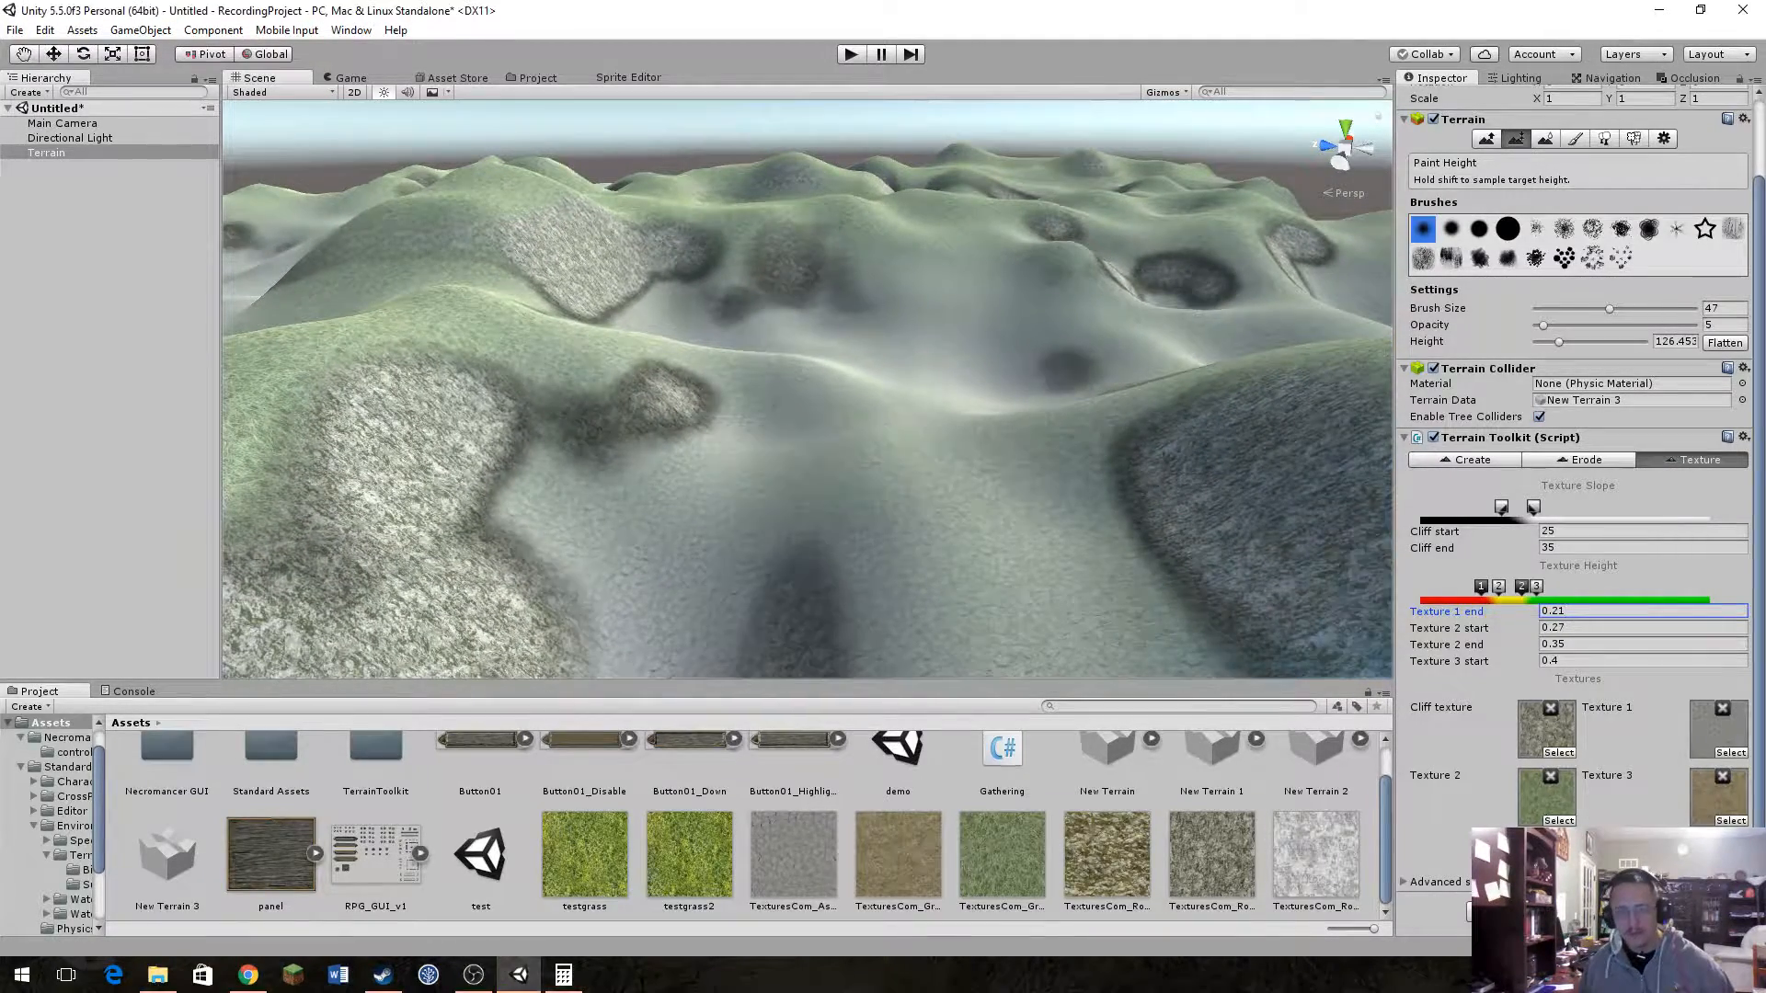
{"action": "left_click", "coordinate": [1600, 629]}
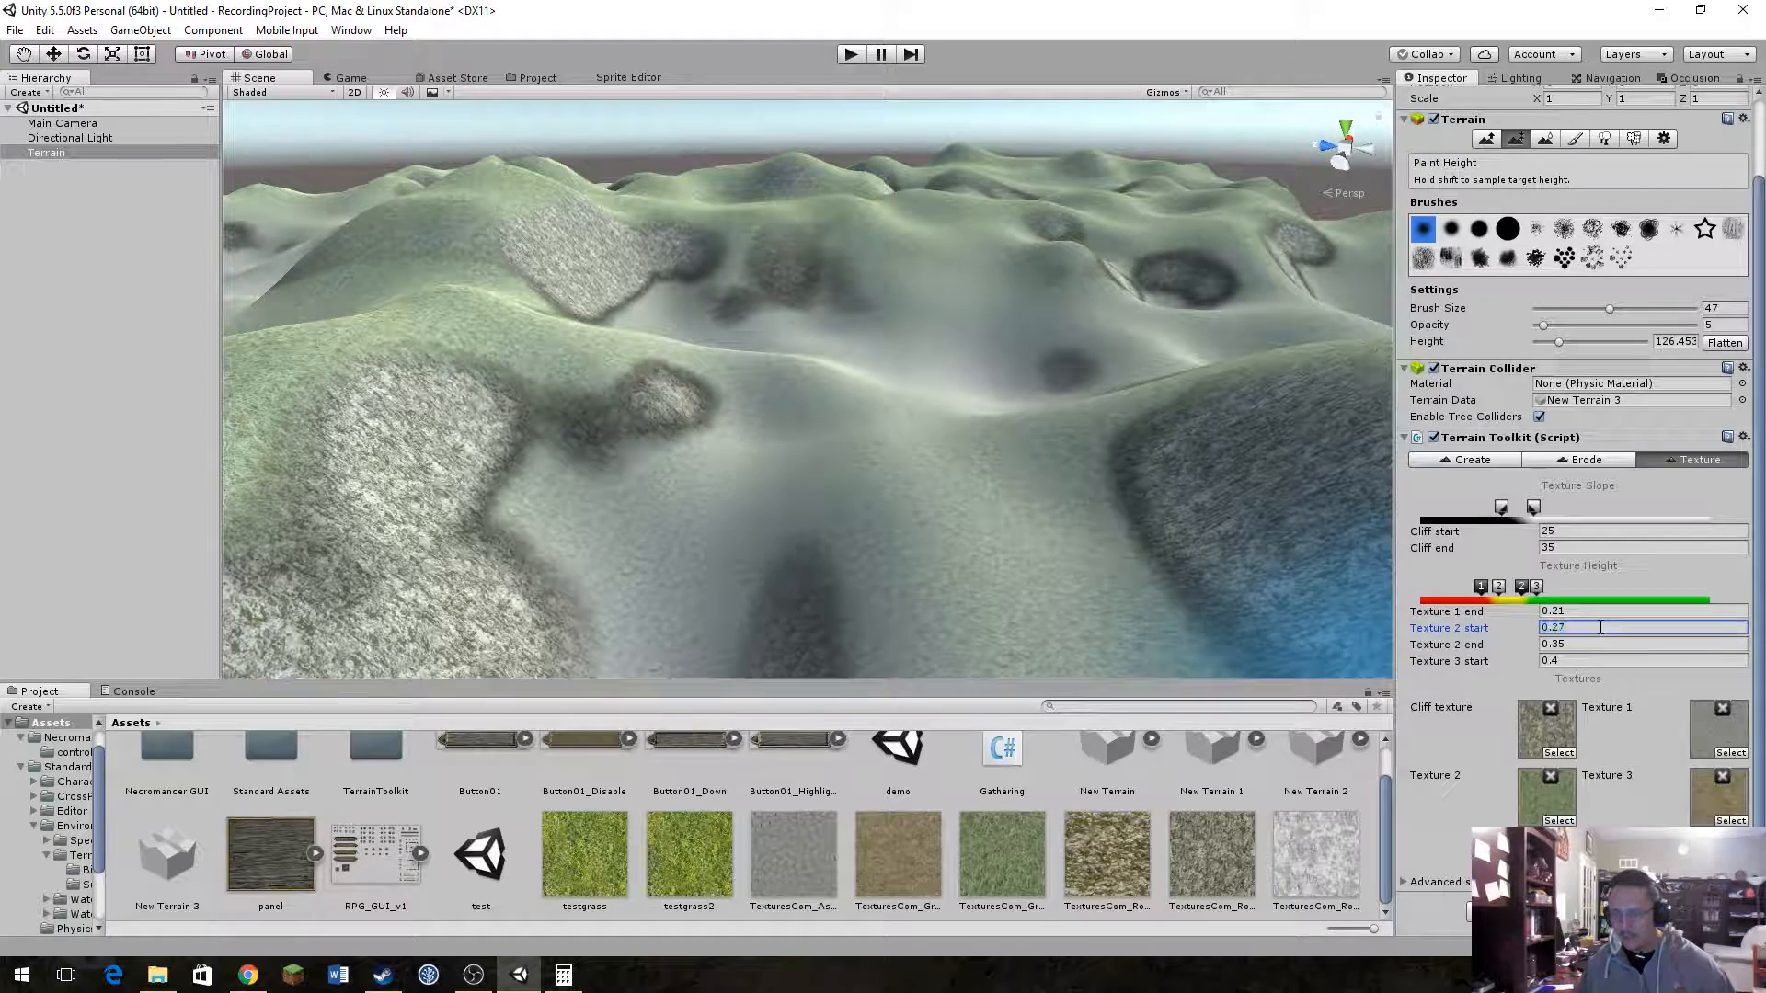
{"action": "key", "text": "BackSpace"}
{"action": "type", "text": "5"}
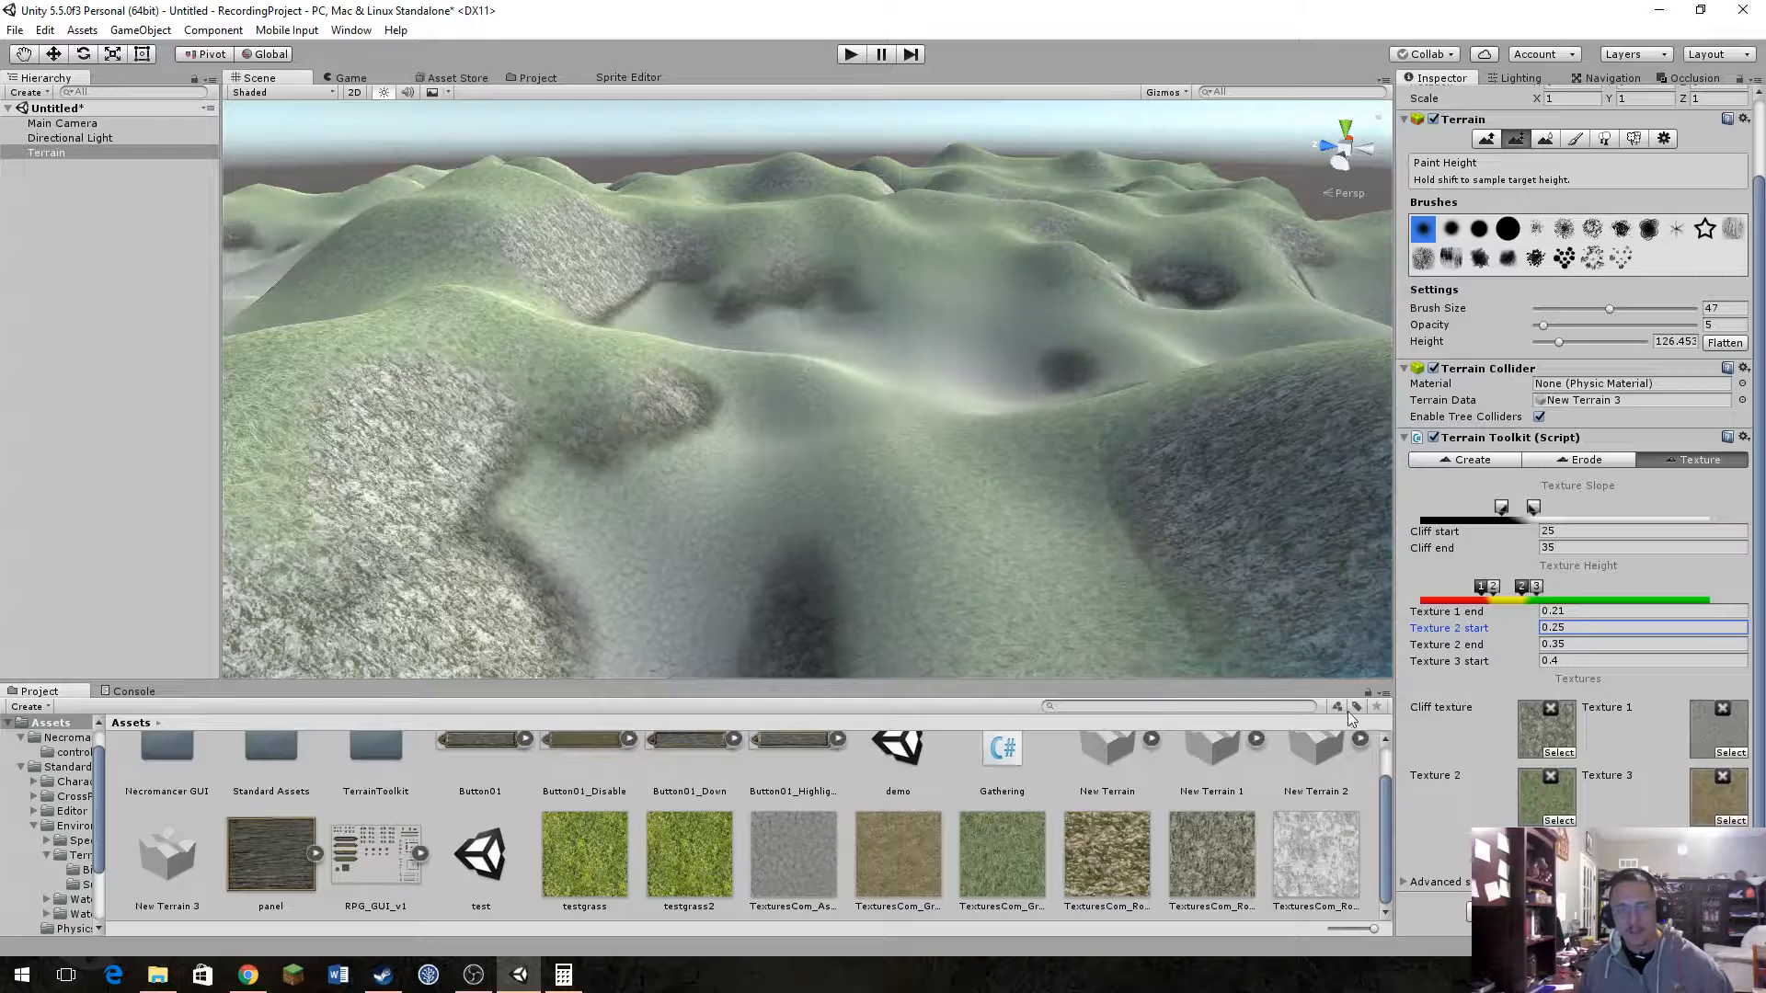
{"action": "right_click_drag", "start_coordinate": [1146, 382], "coordinate": [1389, 525]}
{"action": "key", "text": "w"}
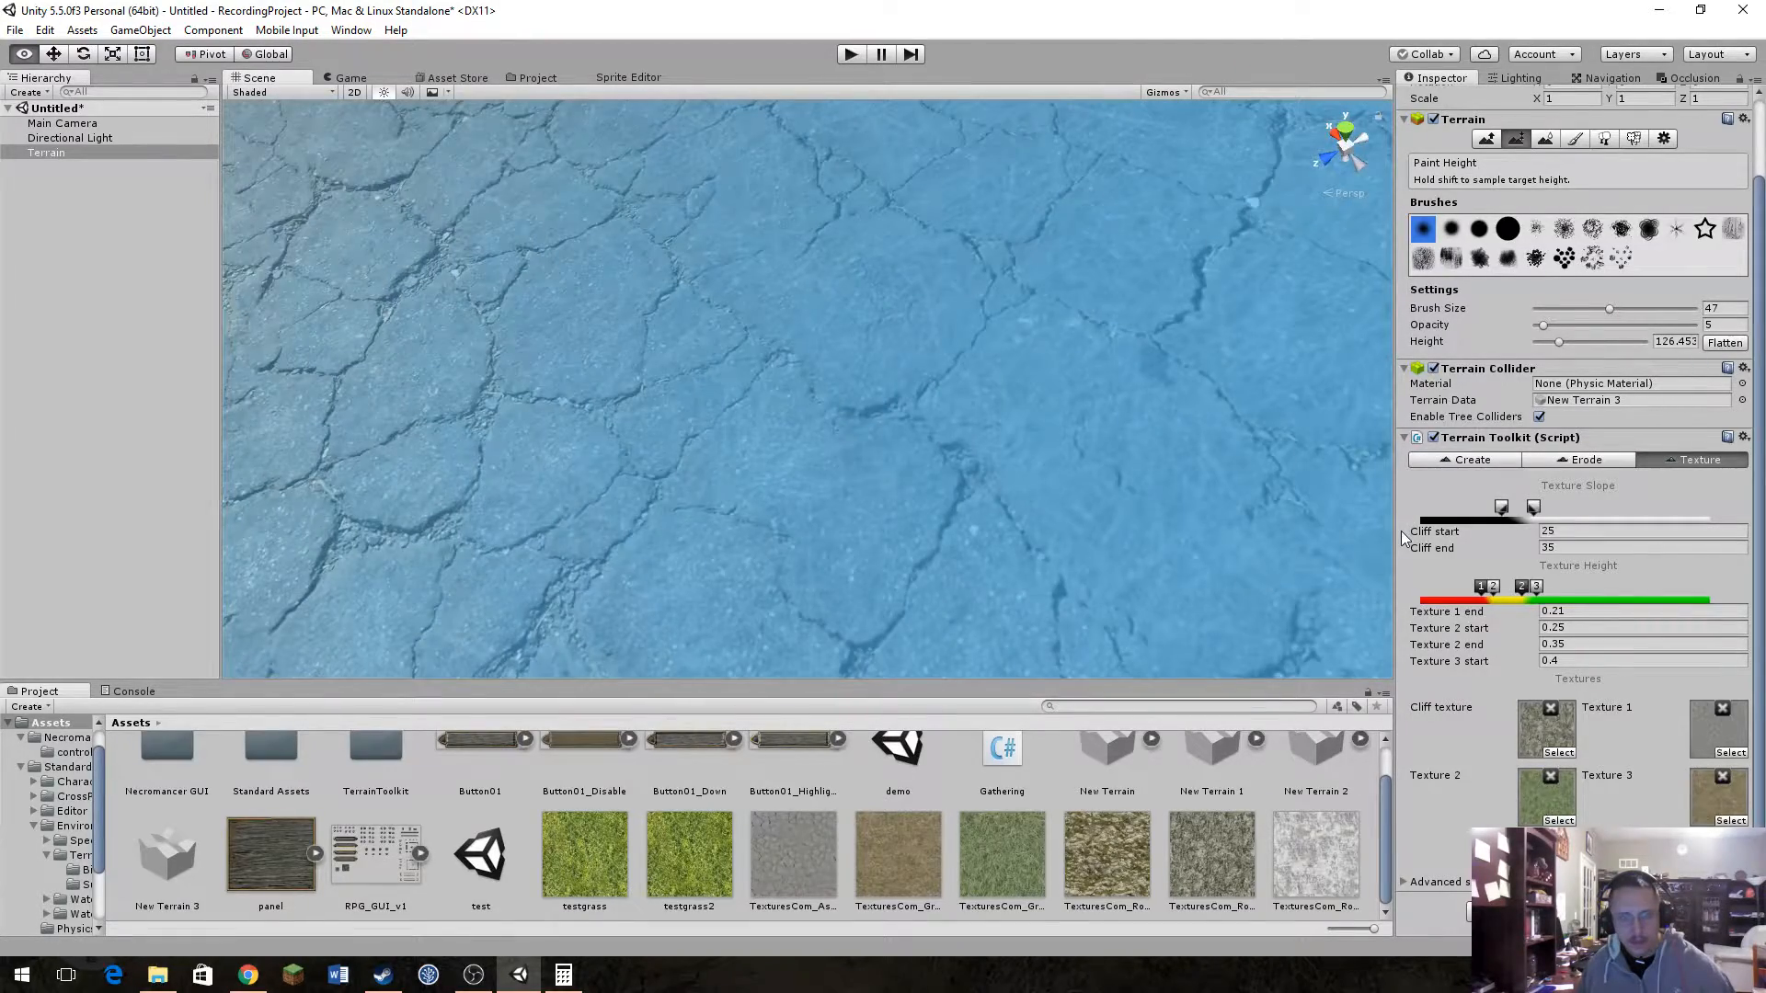
{"action": "right_click_drag", "start_coordinate": [1400, 532], "coordinate": [396, 160]}
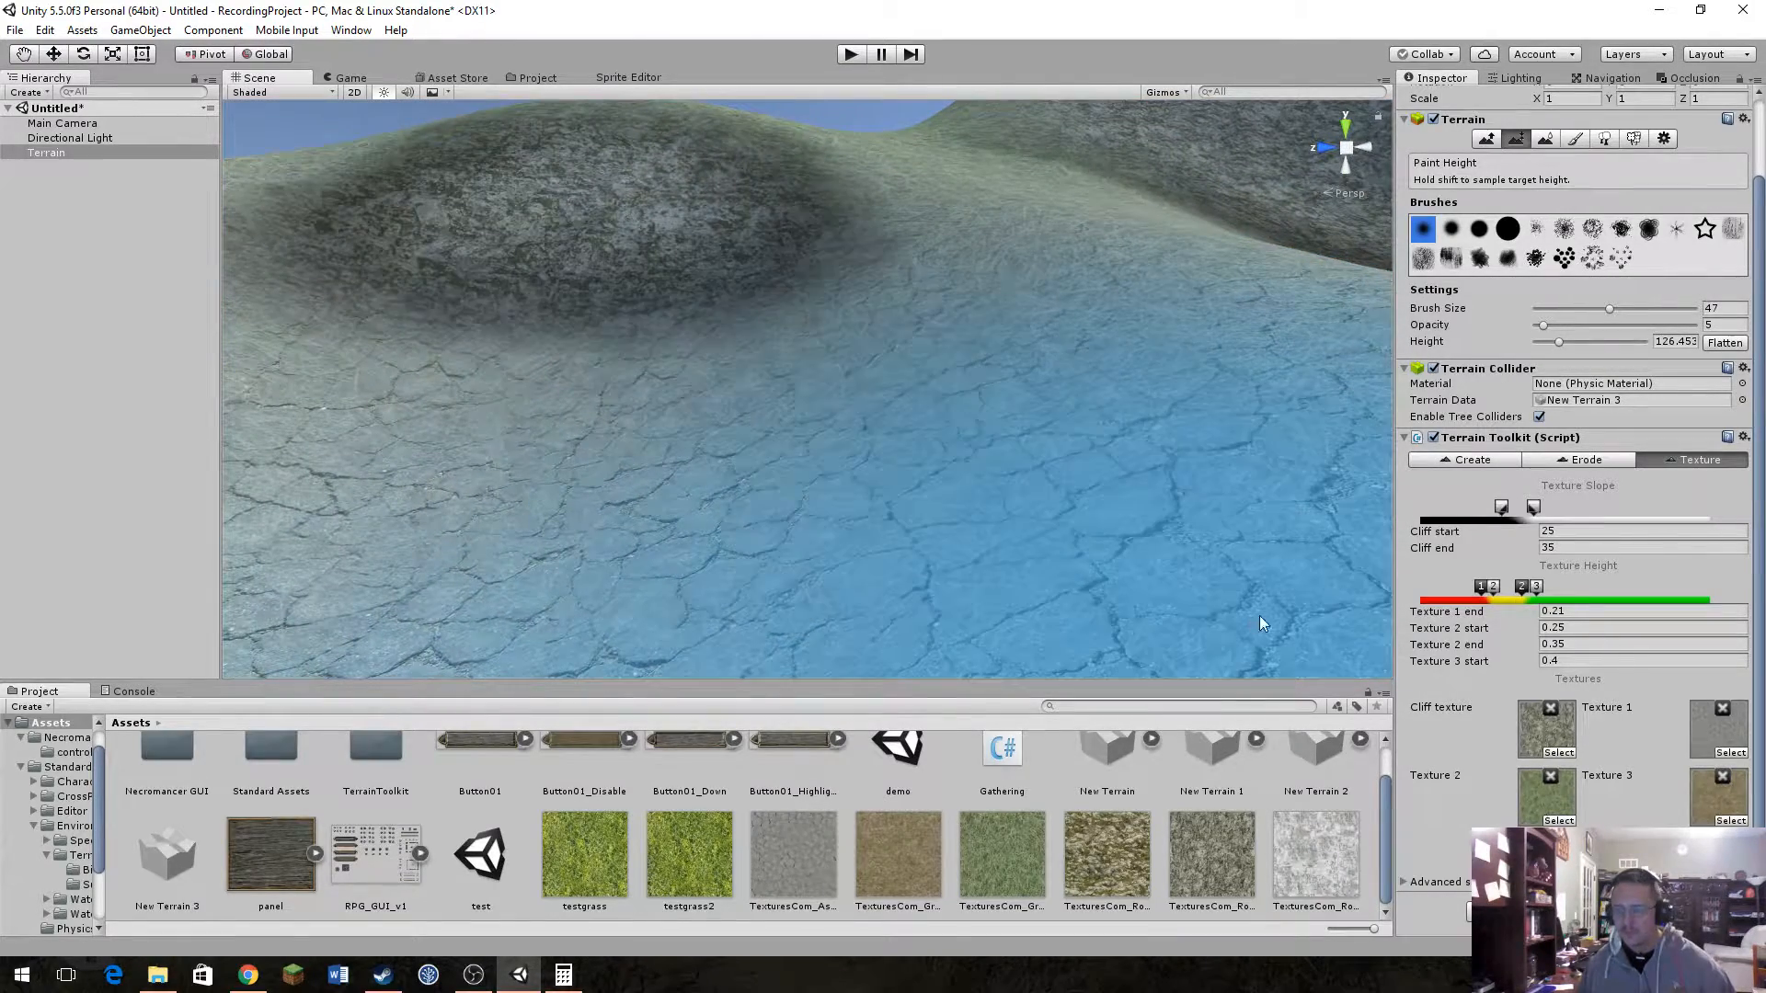
Step: Assign the brown ground texture to Texture 1 and testgrass2 to Texture 3, applying the new ground texture to the terrain
{"action": "left_click_drag", "start_coordinate": [898, 856], "coordinate": [1708, 732]}
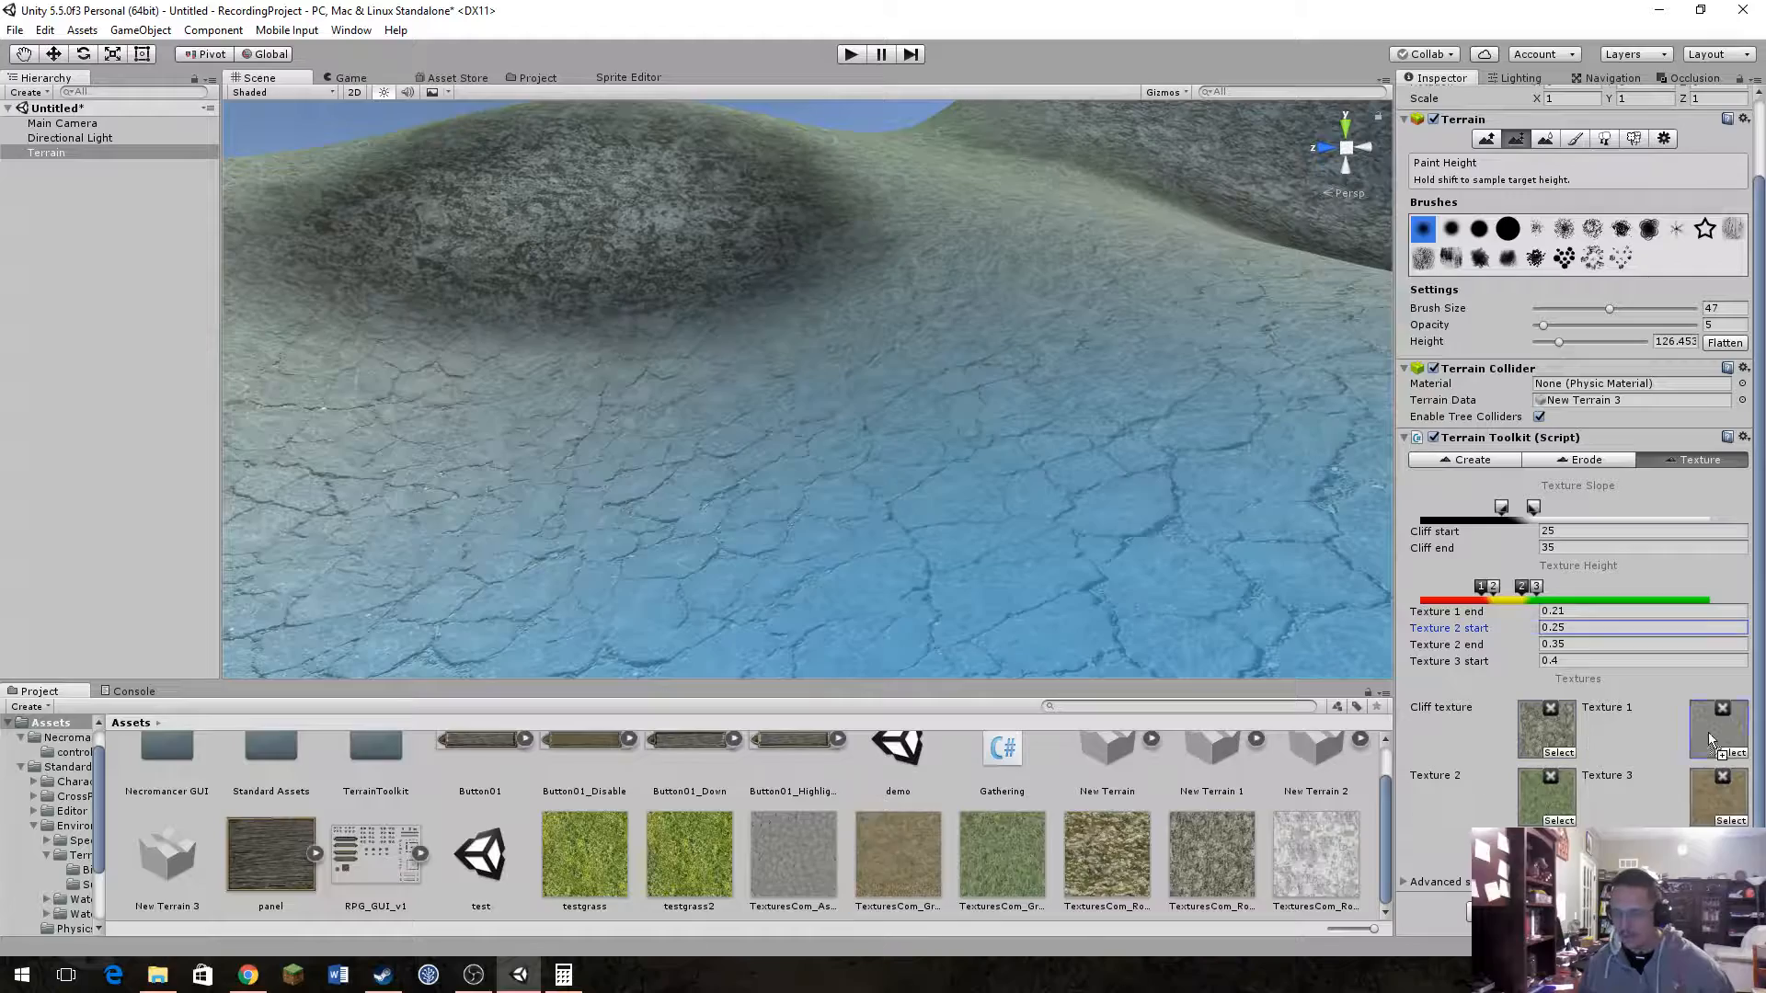
{"action": "mouse_move", "coordinate": [1266, 649]}
{"action": "right_mouse_down"}
{"action": "mouse_move", "coordinate": [1656, 534]}
{"action": "mouse_move", "coordinate": [1731, 477]}
{"action": "mouse_move", "coordinate": [24, 466]}
{"action": "mouse_move", "coordinate": [54, 476]}
{"action": "mouse_move", "coordinate": [52, 501]}
{"action": "mouse_move", "coordinate": [1604, 533]}
{"action": "mouse_move", "coordinate": [1445, 569]}
{"action": "mouse_move", "coordinate": [1301, 551]}
{"action": "mouse_move", "coordinate": [947, 631]}
{"action": "mouse_move", "coordinate": [1487, 605]}
{"action": "mouse_move", "coordinate": [1569, 567]}
{"action": "mouse_move", "coordinate": [1581, 521]}
{"action": "mouse_move", "coordinate": [1300, 637]}
{"action": "right_mouse_up"}
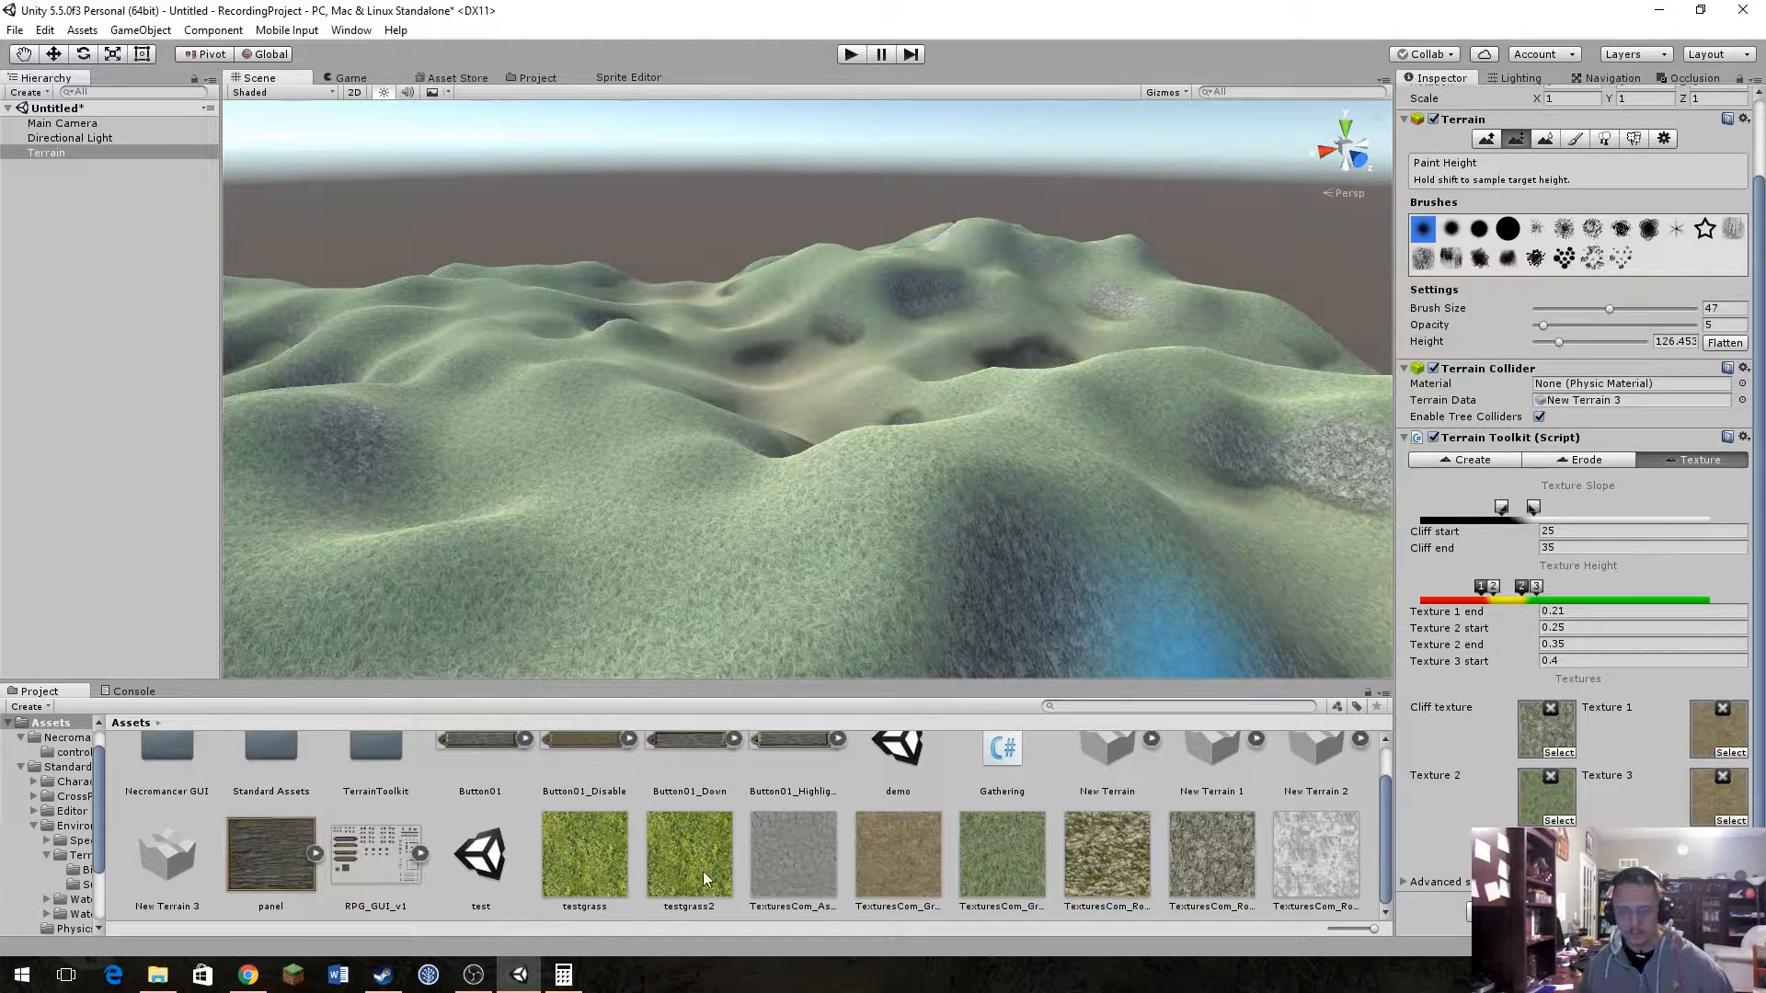
{"action": "left_click_drag", "start_coordinate": [687, 864], "coordinate": [1718, 815]}
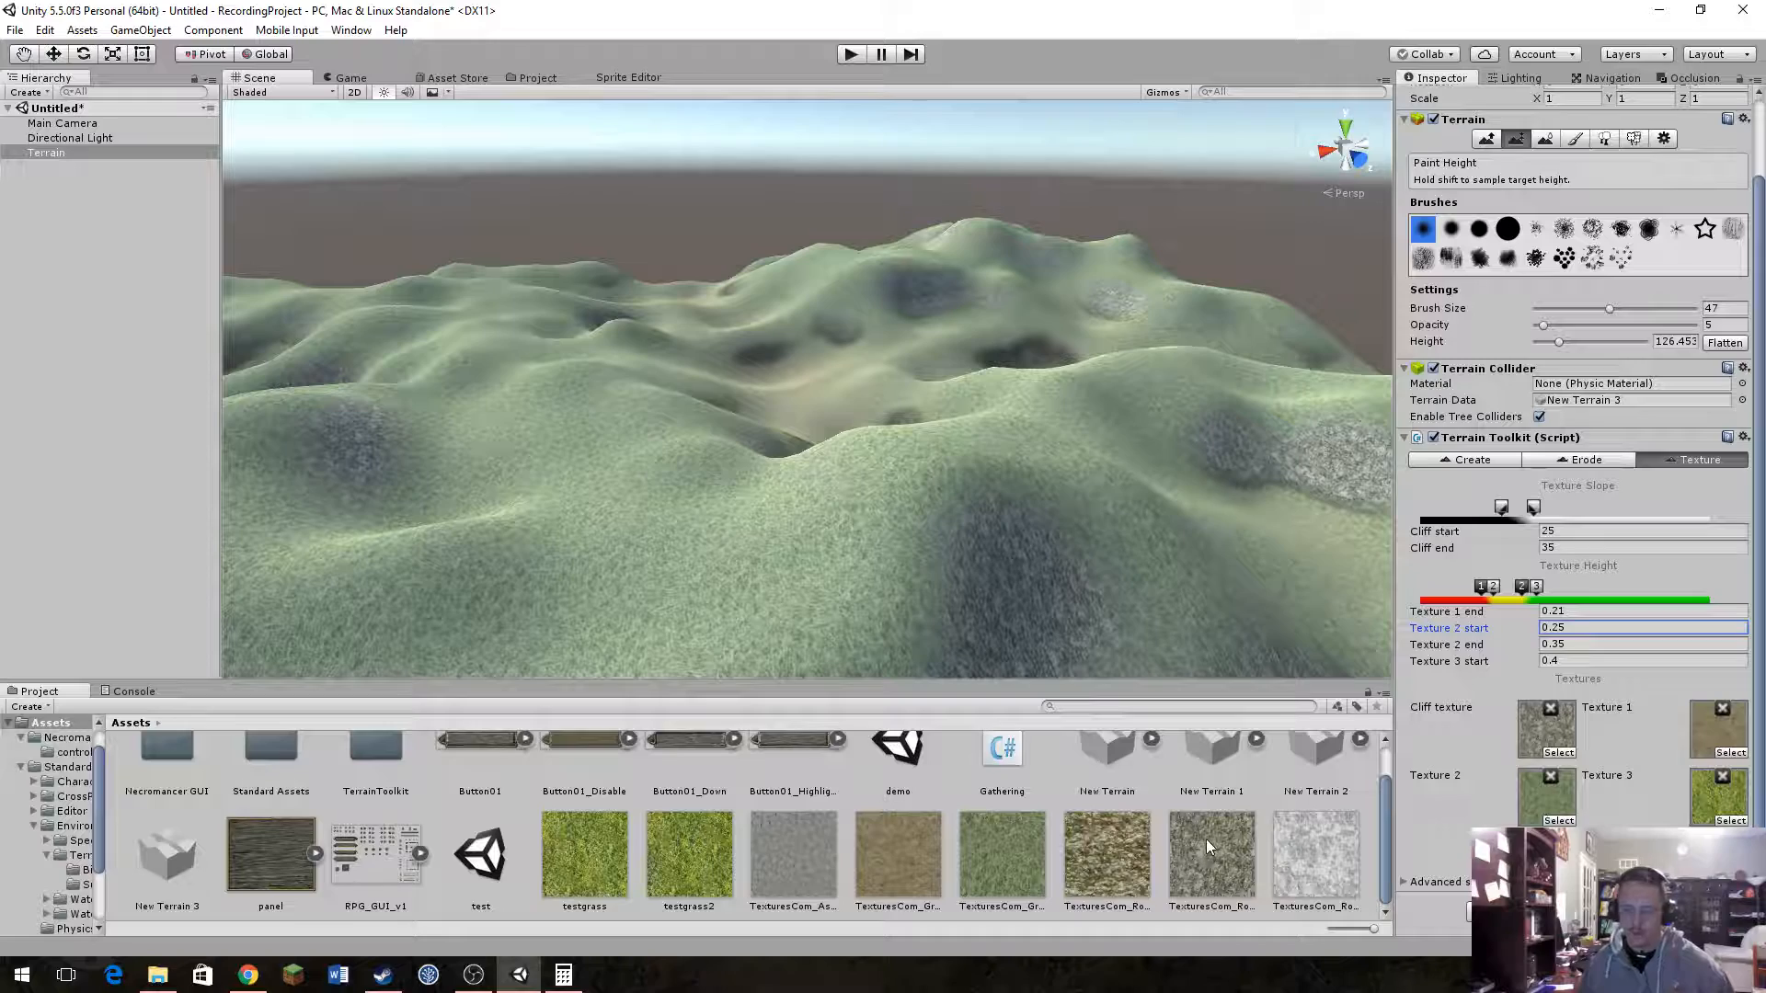
{"action": "scroll", "coordinate": [1206, 839], "scroll_direction": "up", "scroll_amount": 1}
{"action": "scroll", "coordinate": [1186, 846], "scroll_direction": "down", "scroll_amount": 1}
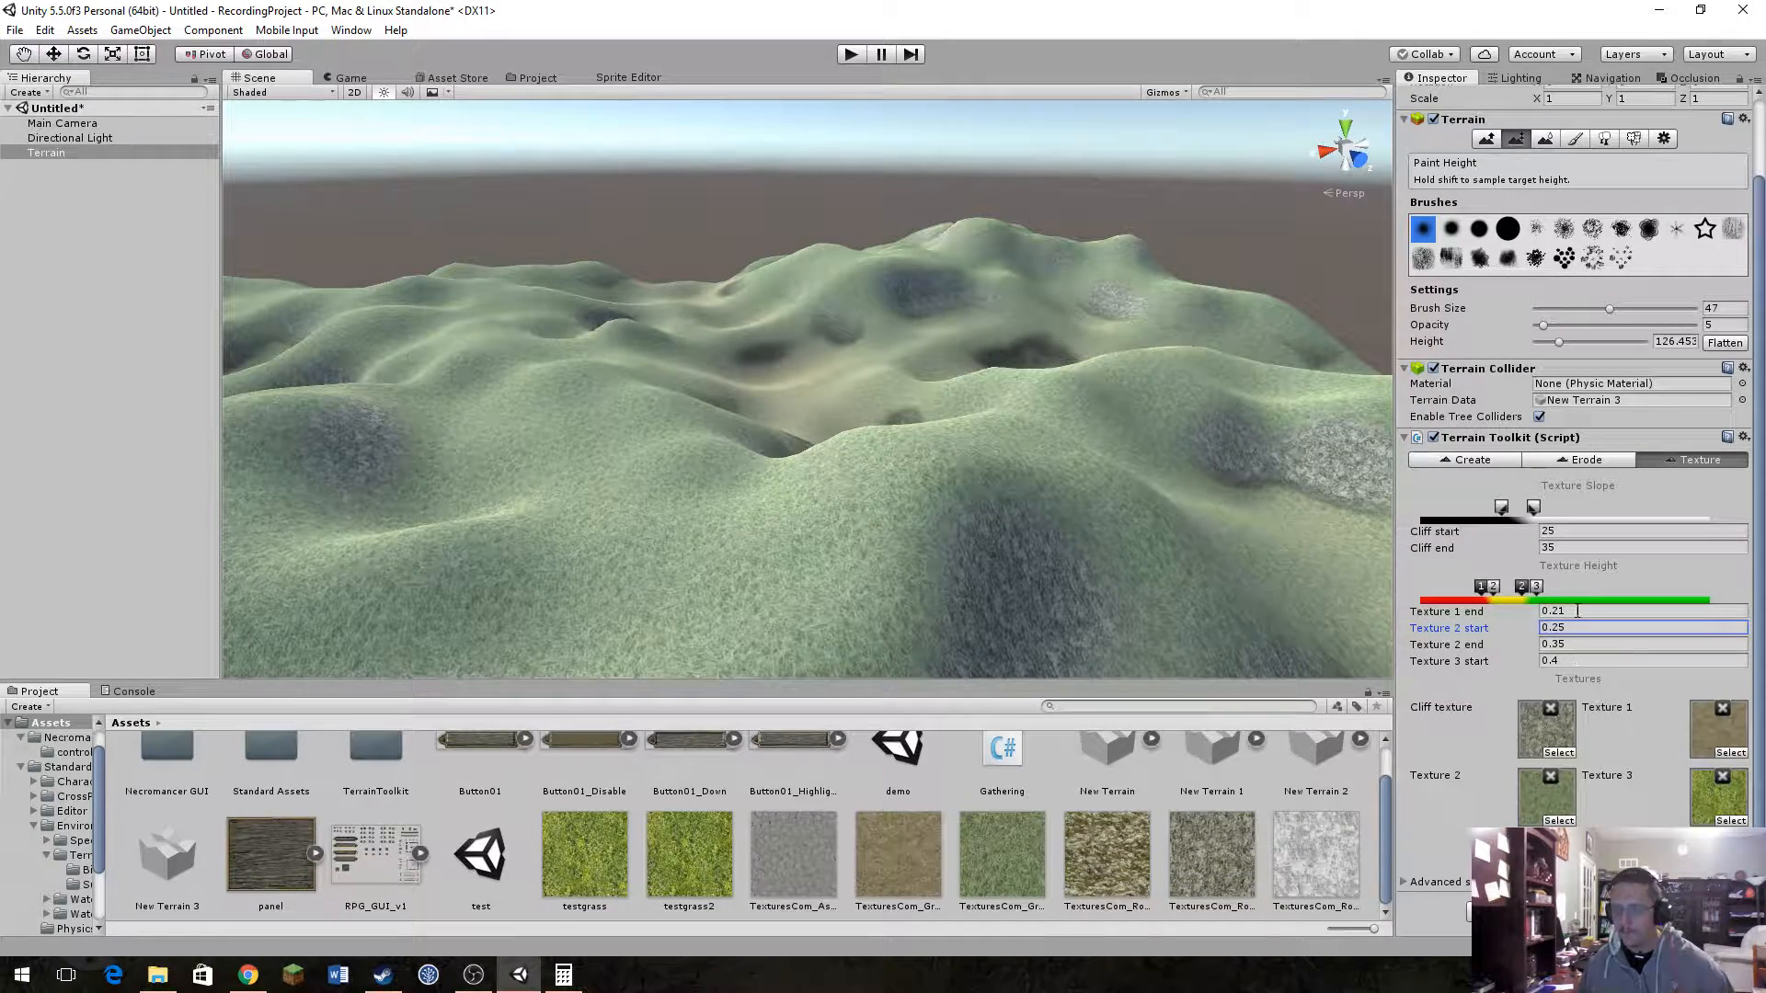
Step: Set Texture 2 end to 0.26, reapply the procedural textures and inspect the grass on a nearby hilltop
{"action": "left_click", "coordinate": [1587, 644]}
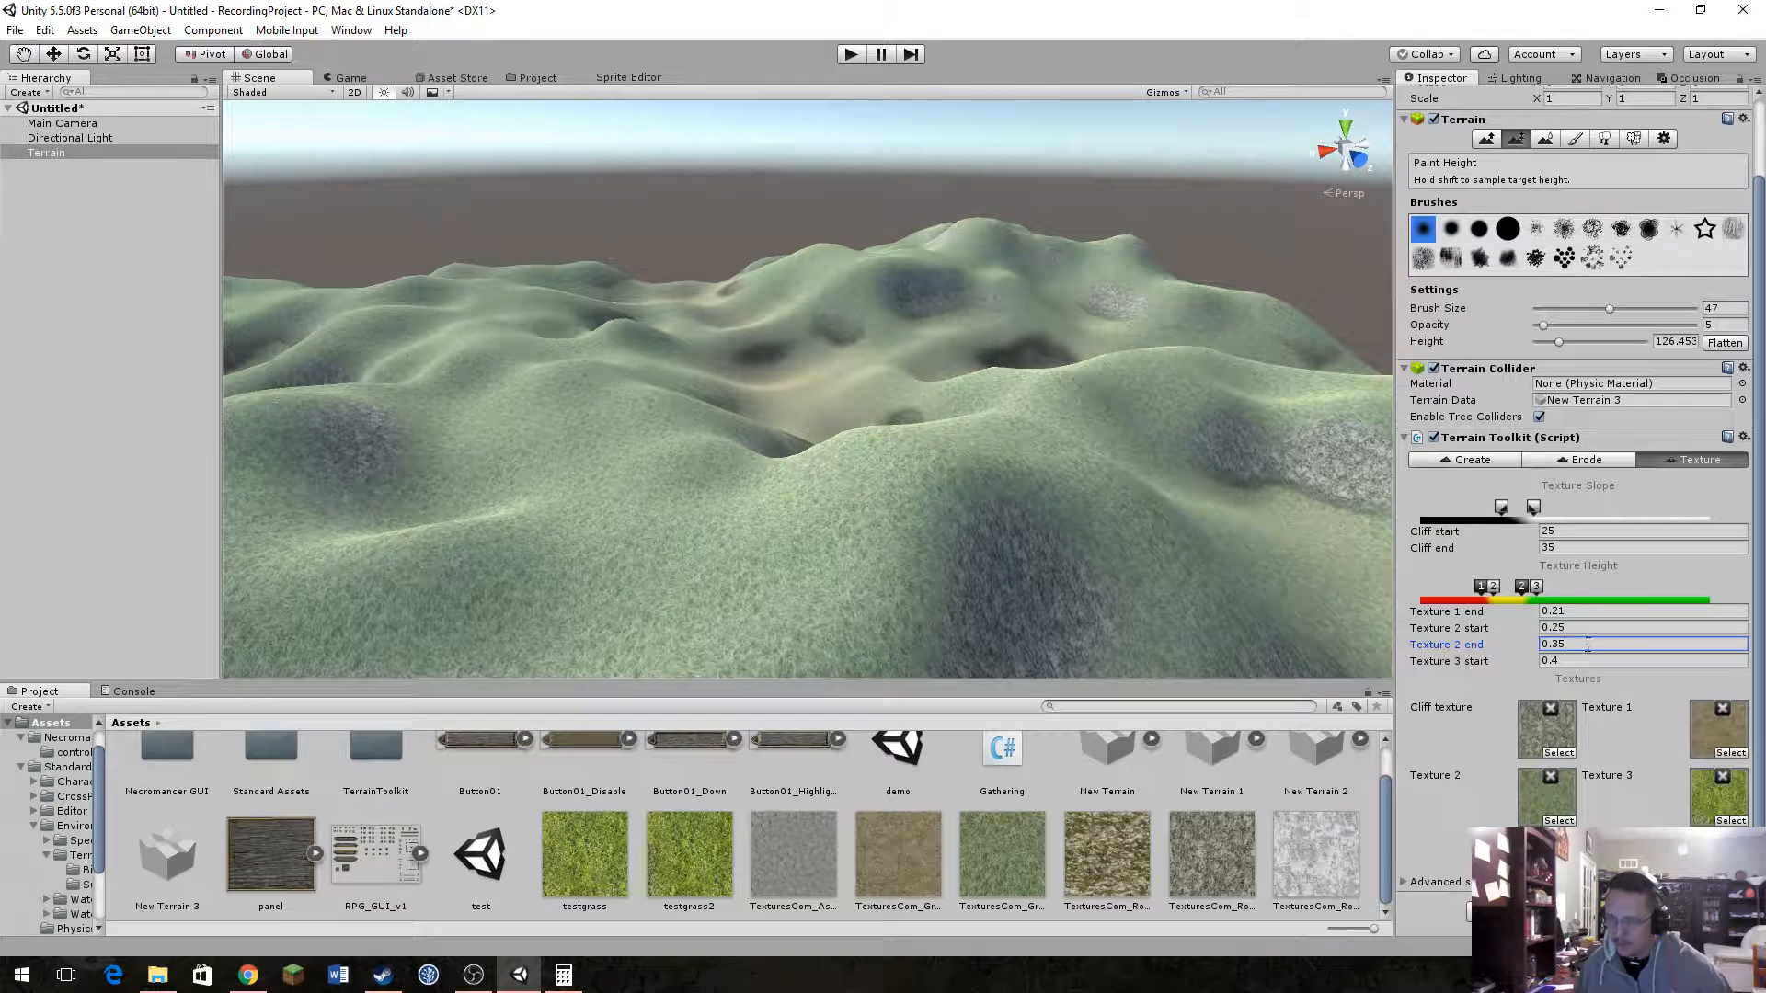
{"action": "key", "text": "BackSpace"}
{"action": "key", "text": "BackSpace"}
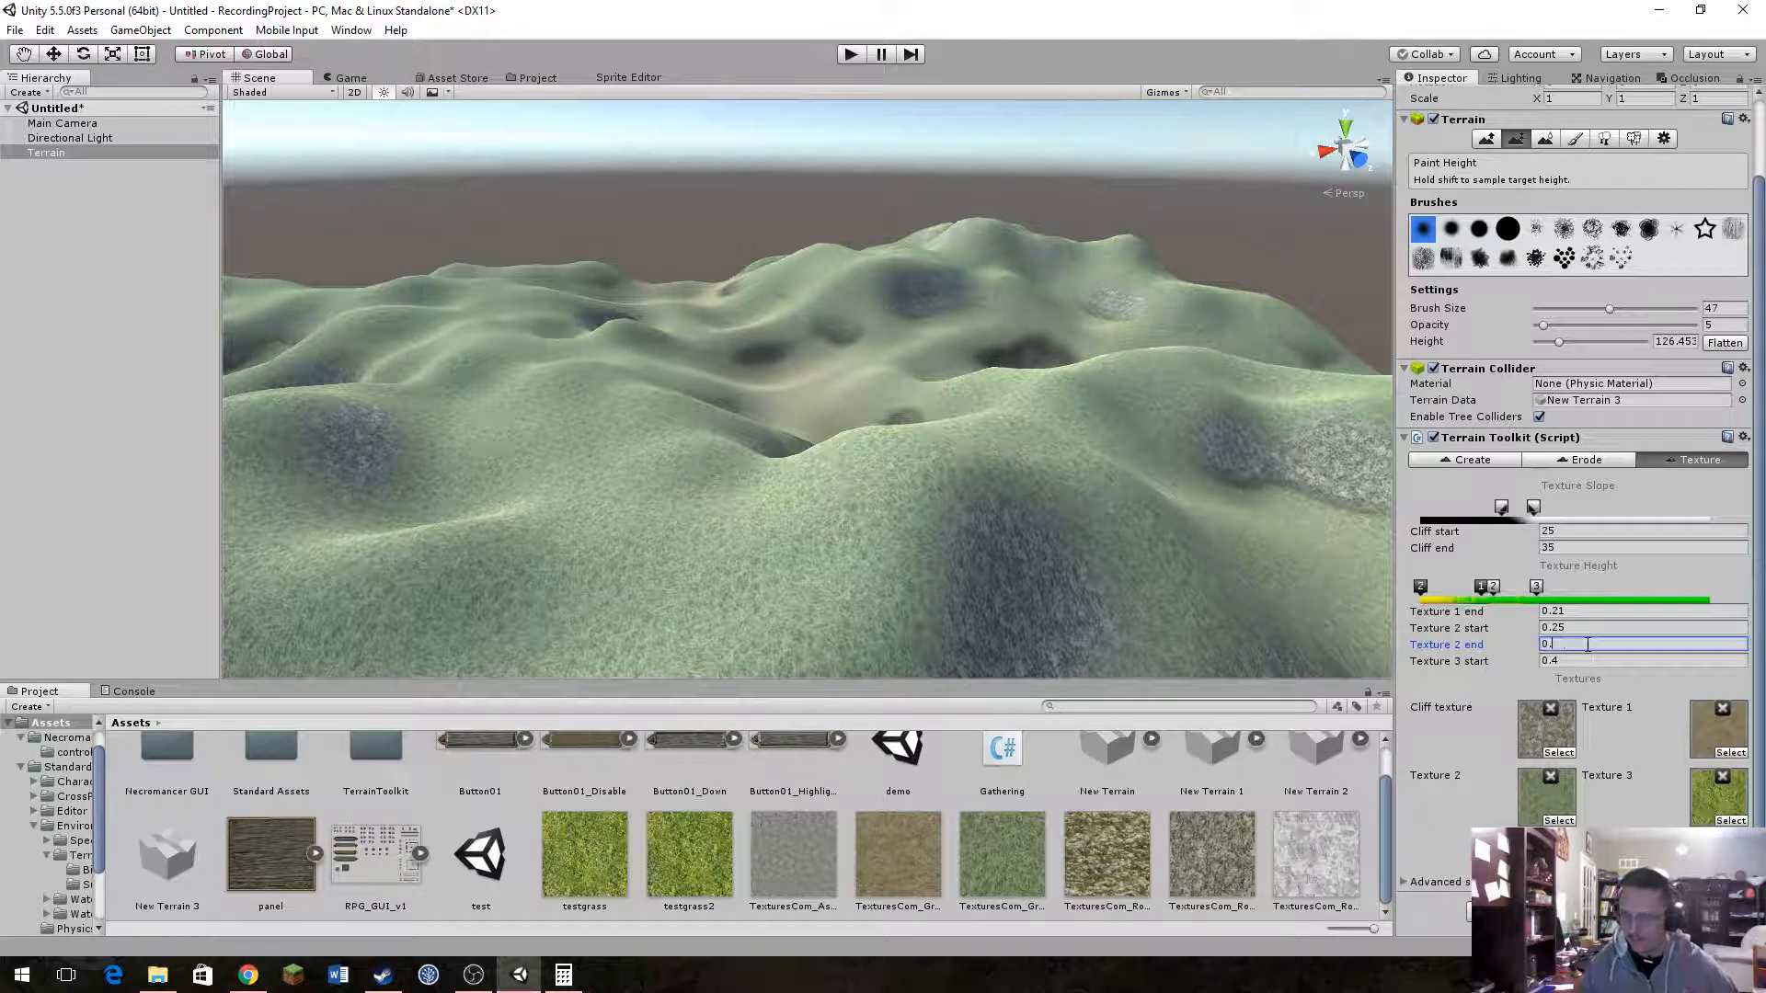
{"action": "type", "text": "26"}
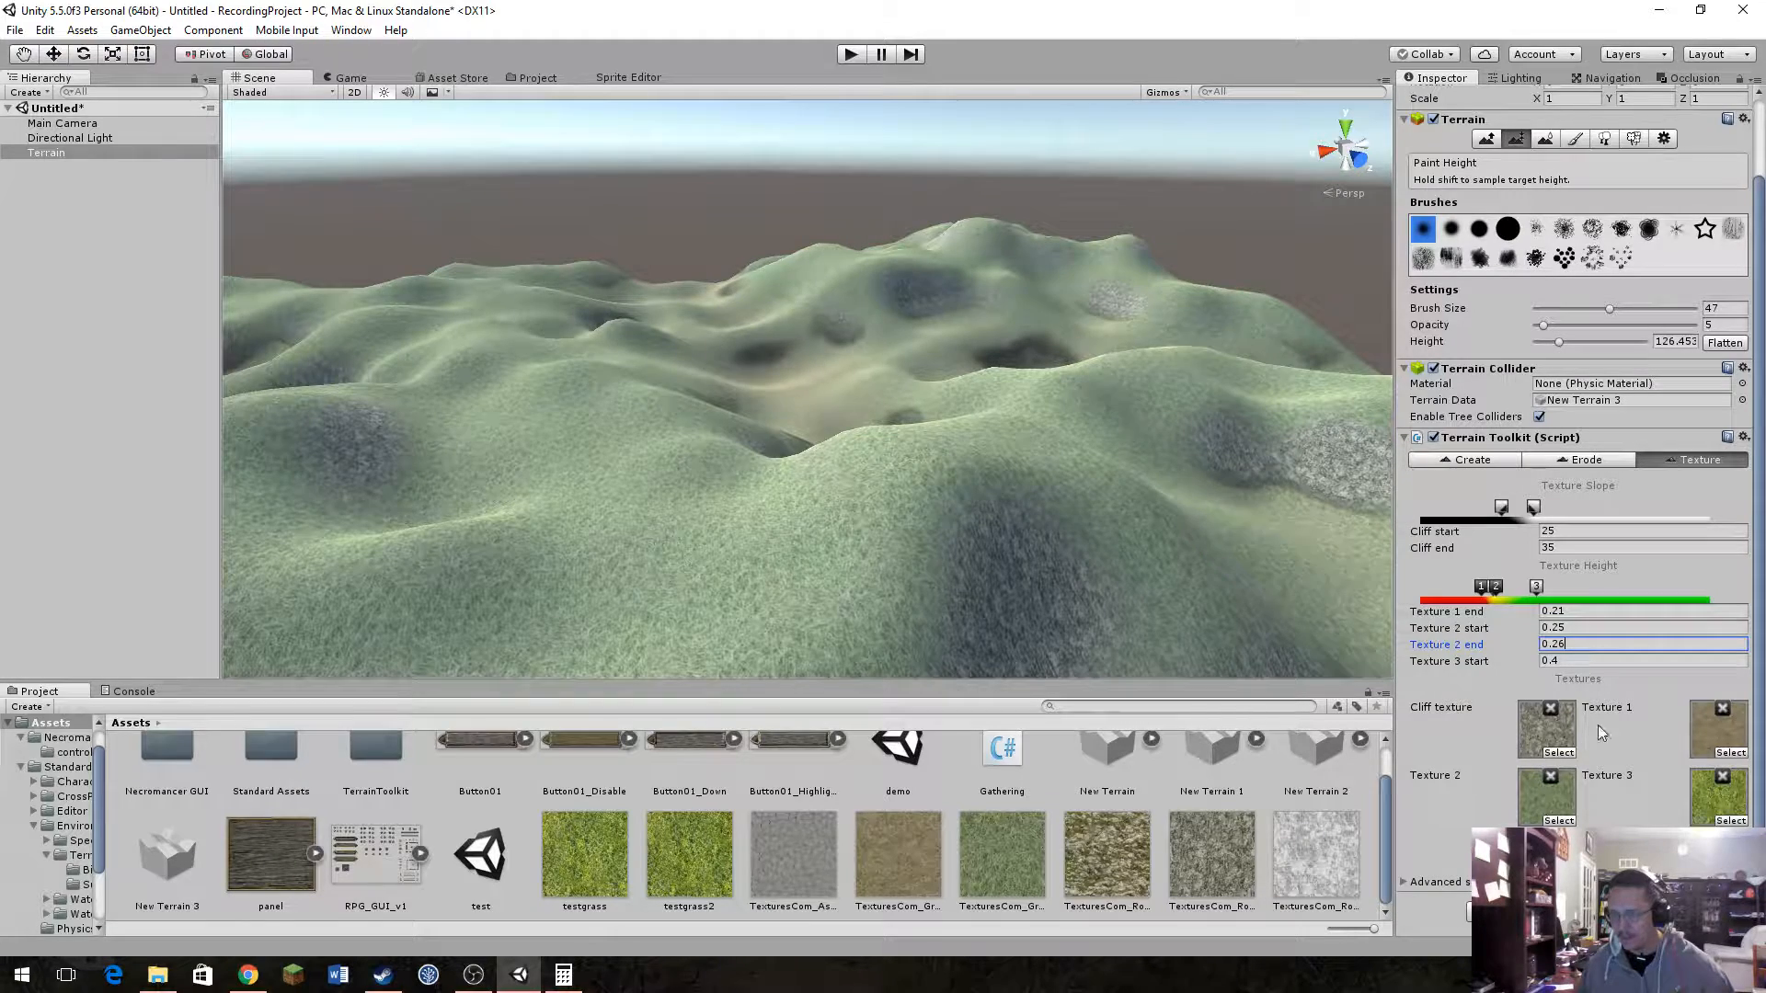
{"action": "left_click", "coordinate": [1577, 912]}
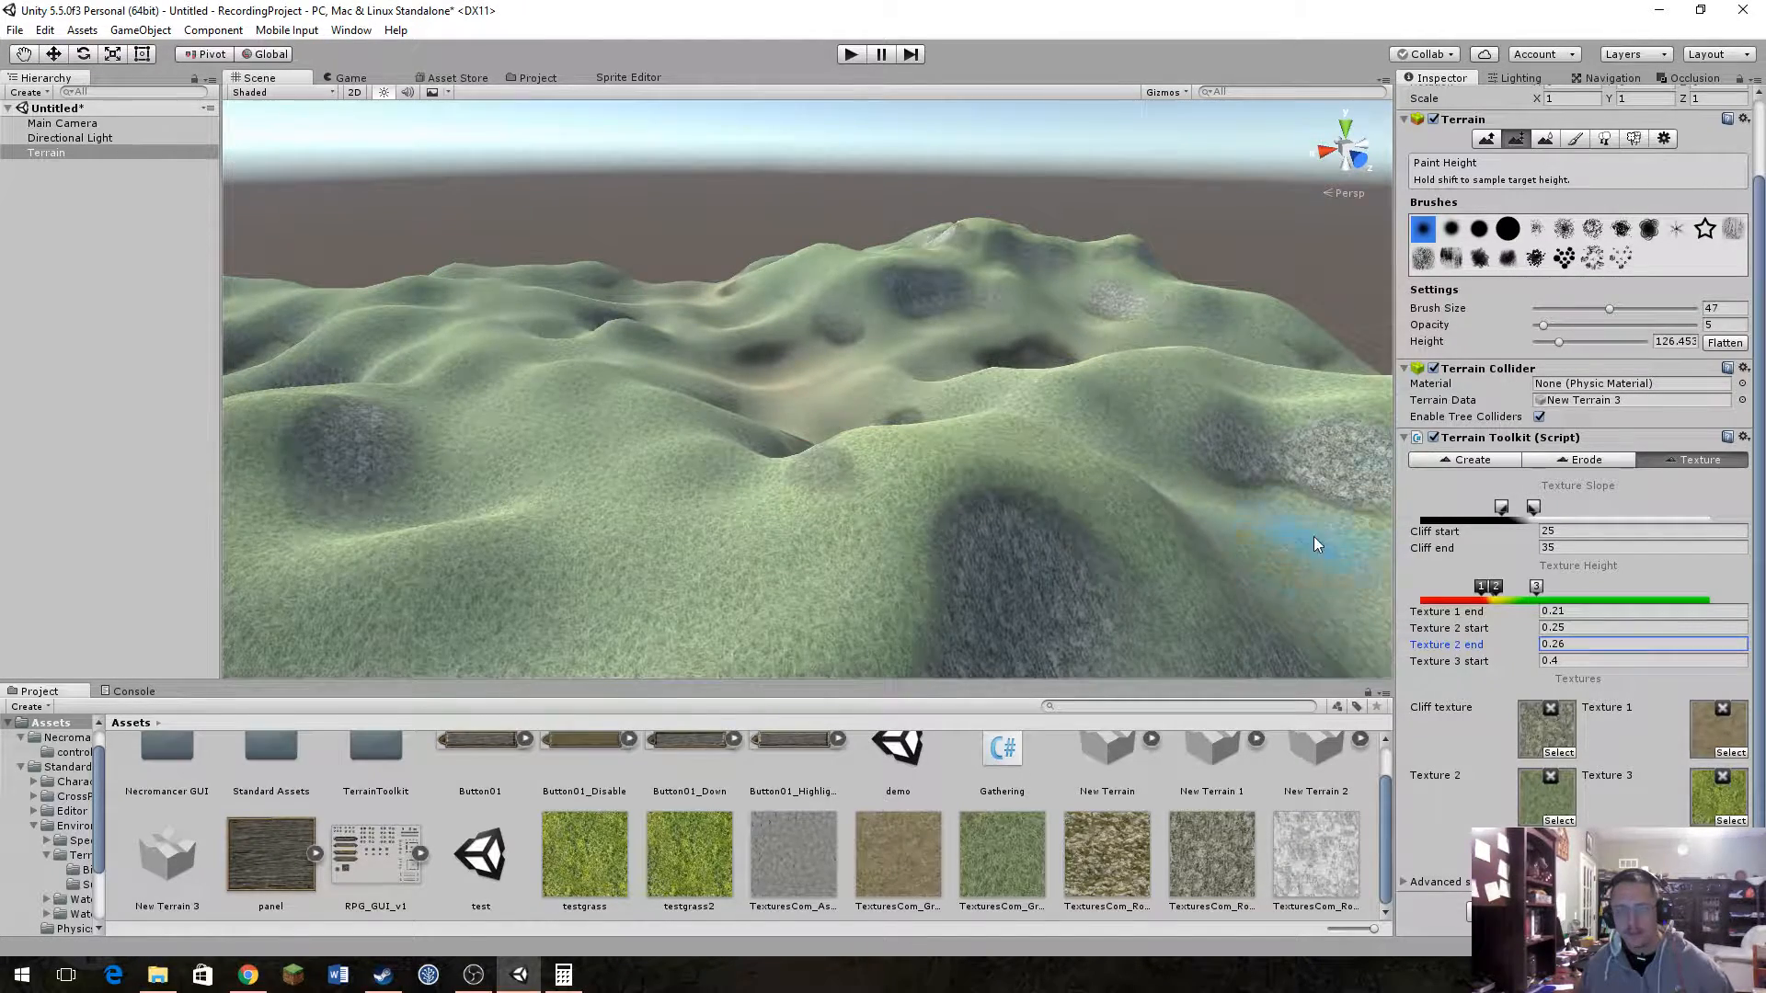
{"action": "right_click_drag", "start_coordinate": [1313, 538], "coordinate": [1455, 655]}
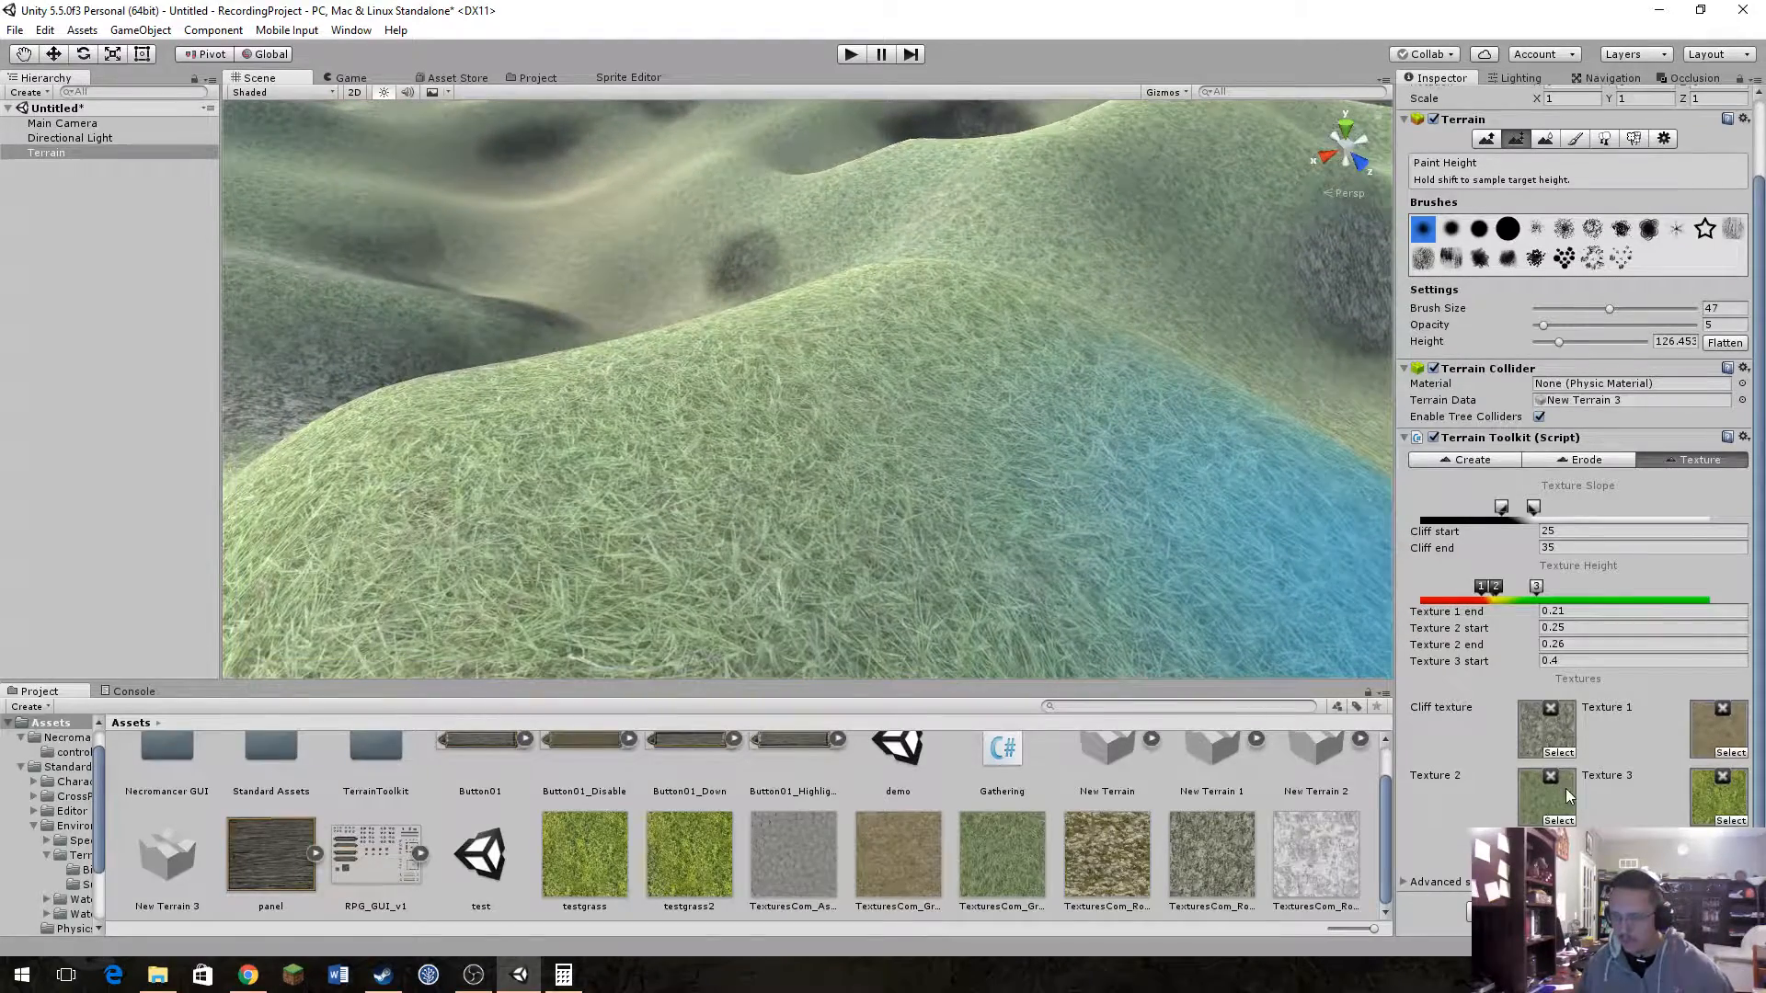
Step: Set Texture 3 start to 0.35, reapply the procedural textures and inspect the grass blending across the hills
{"action": "left_click", "coordinate": [1588, 660]}
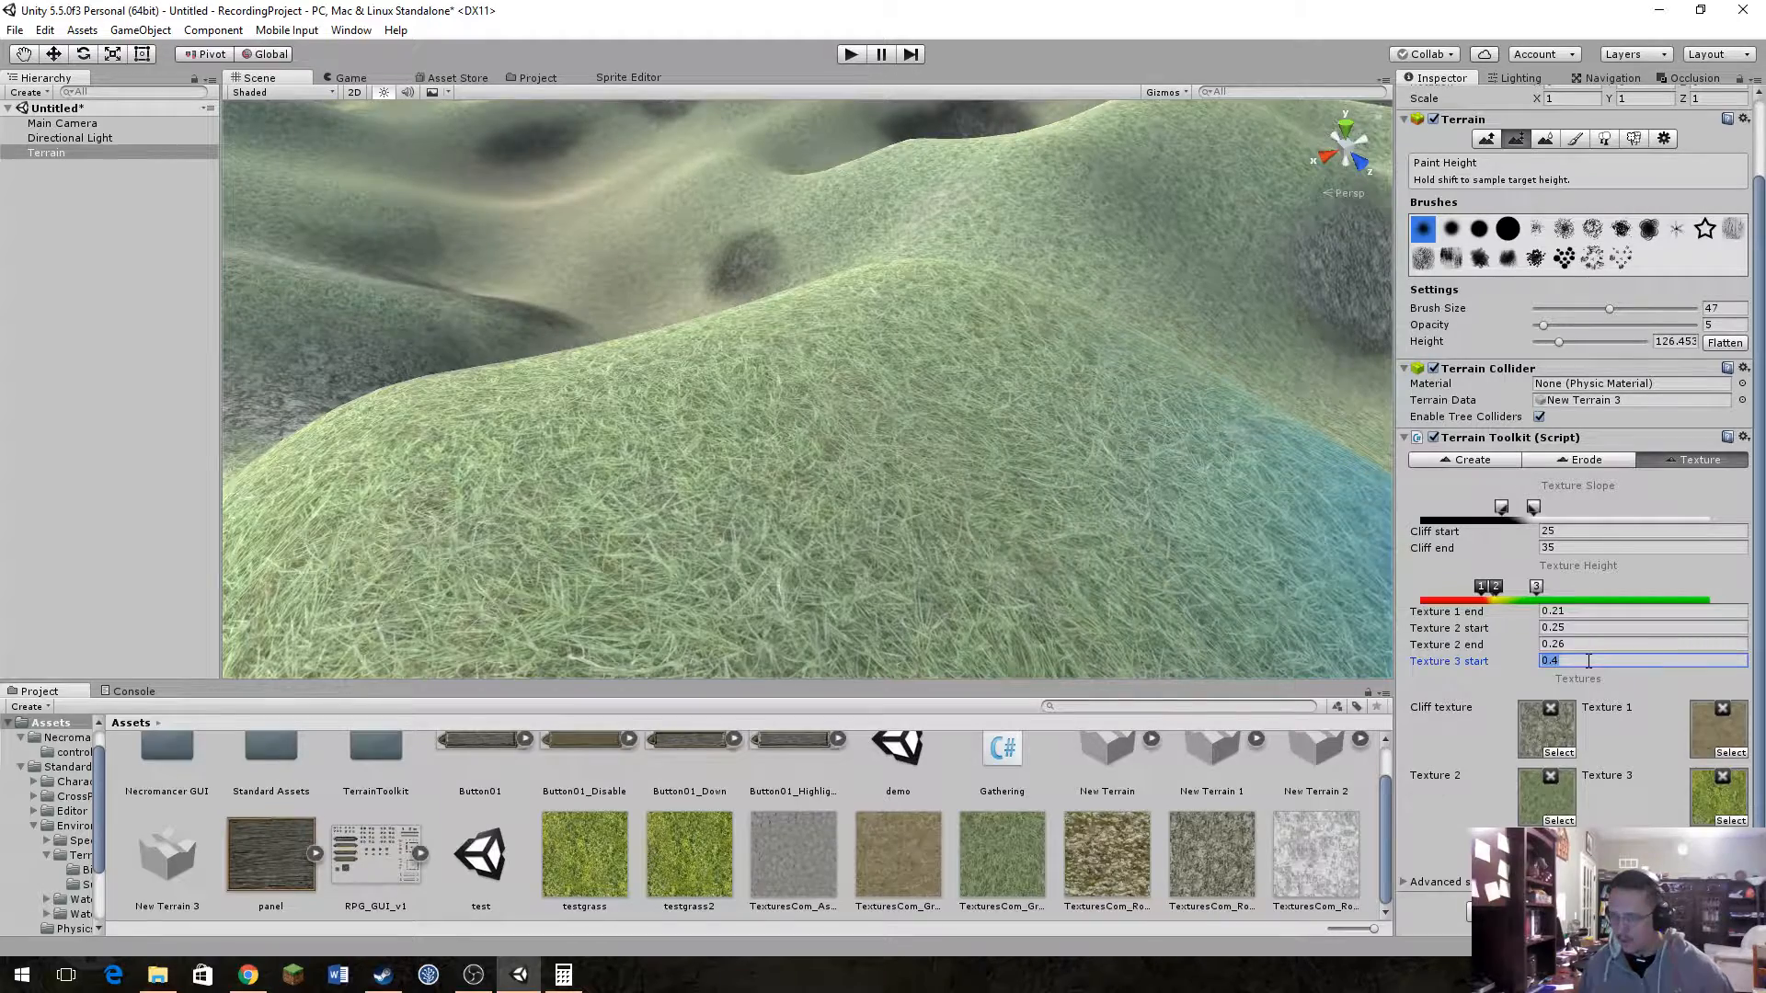
{"action": "key", "text": "BackSpace"}
{"action": "type", "text": "35"}
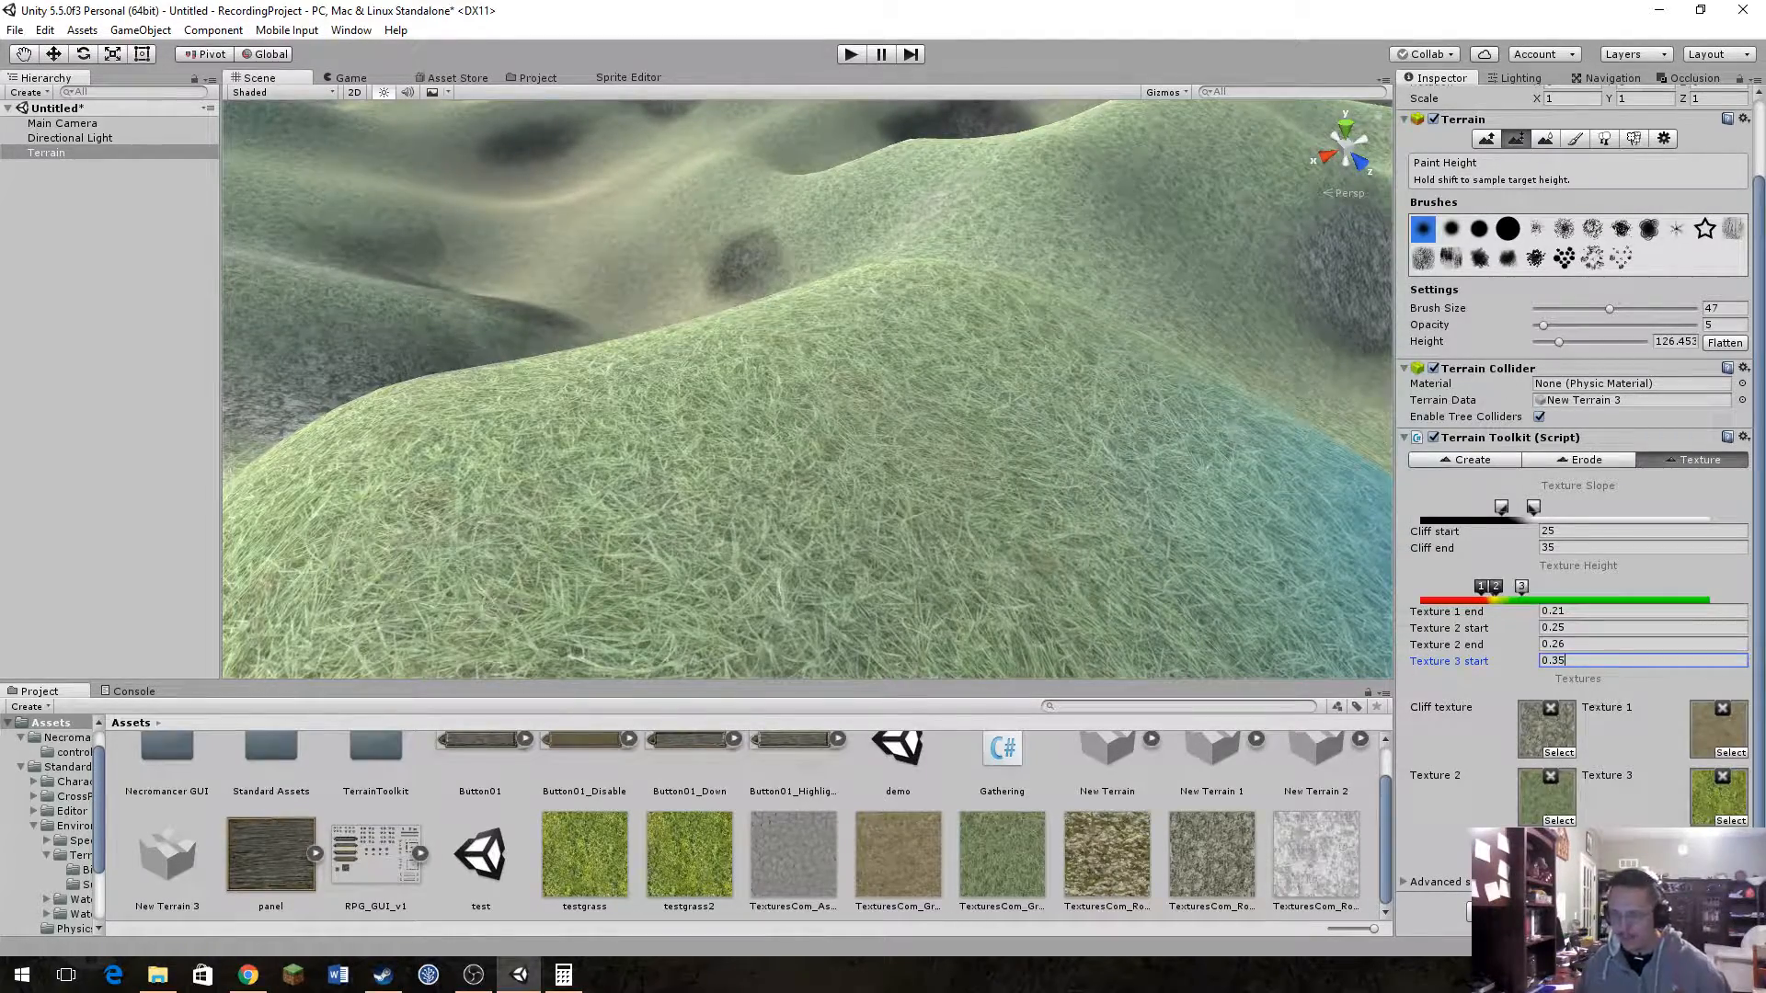
{"action": "left_click_drag", "start_coordinate": [1090, 589], "coordinate": [1746, 321], "text": "alt"}
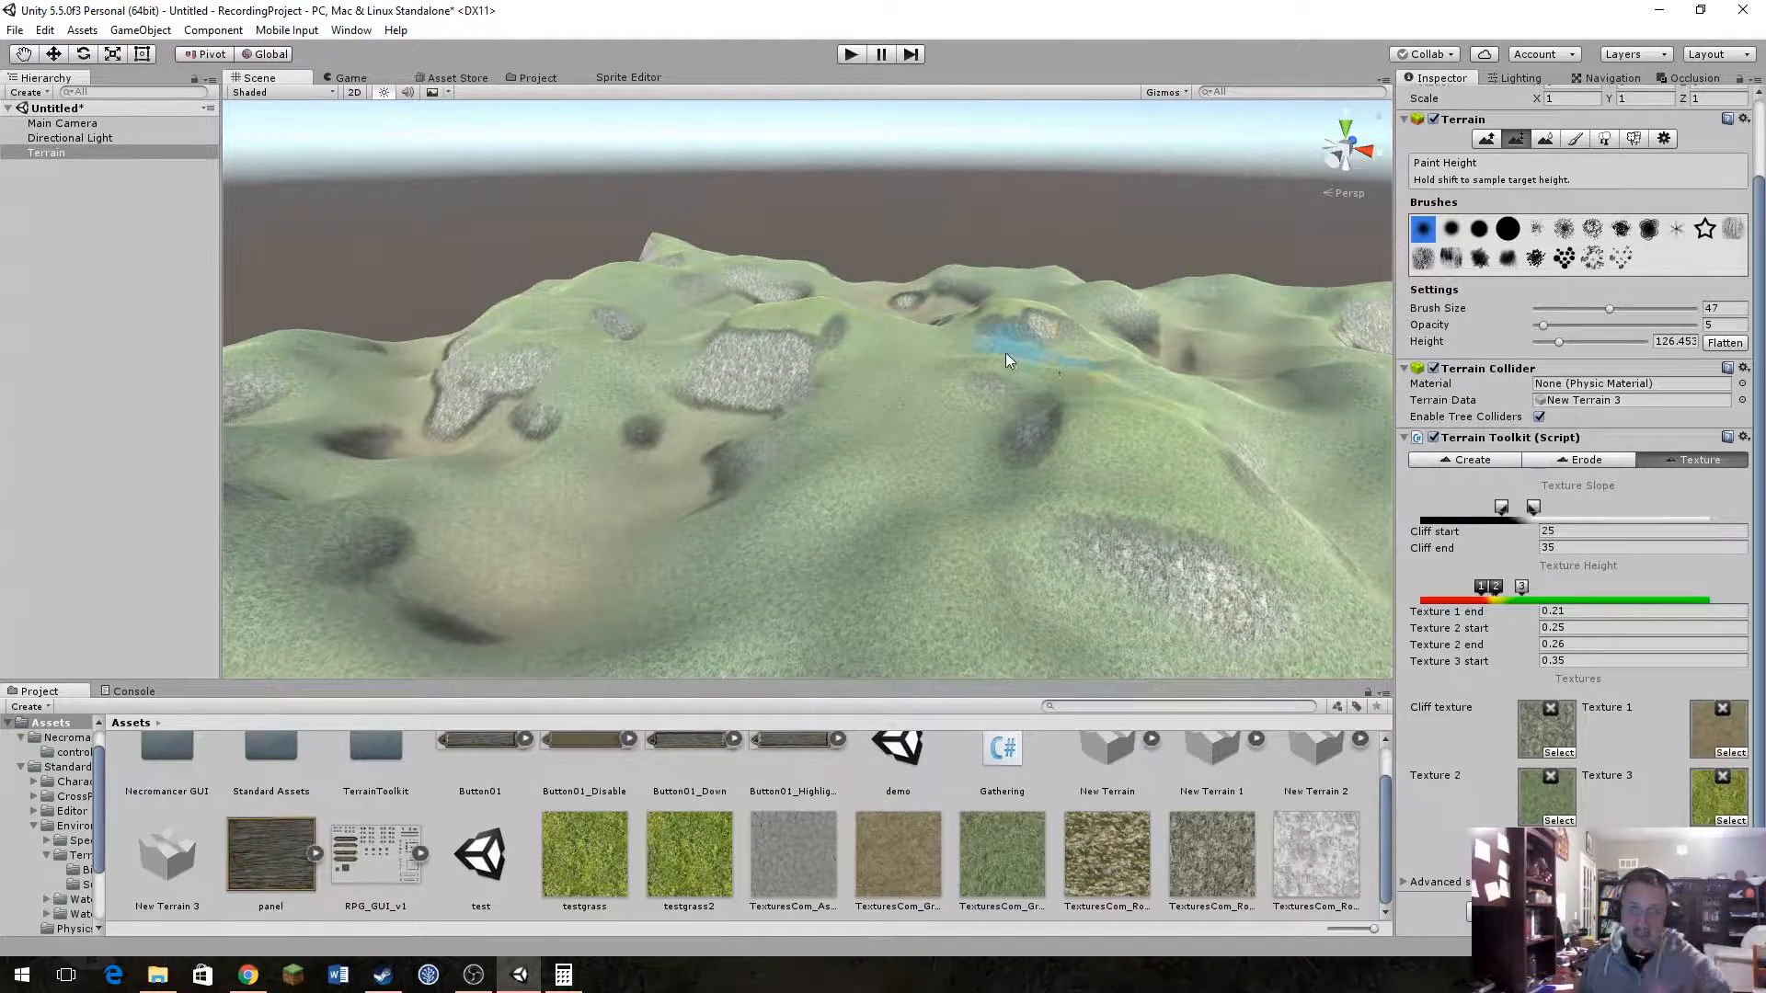
{"action": "left_click_drag", "start_coordinate": [1006, 352], "coordinate": [1297, 368], "text": "alt"}
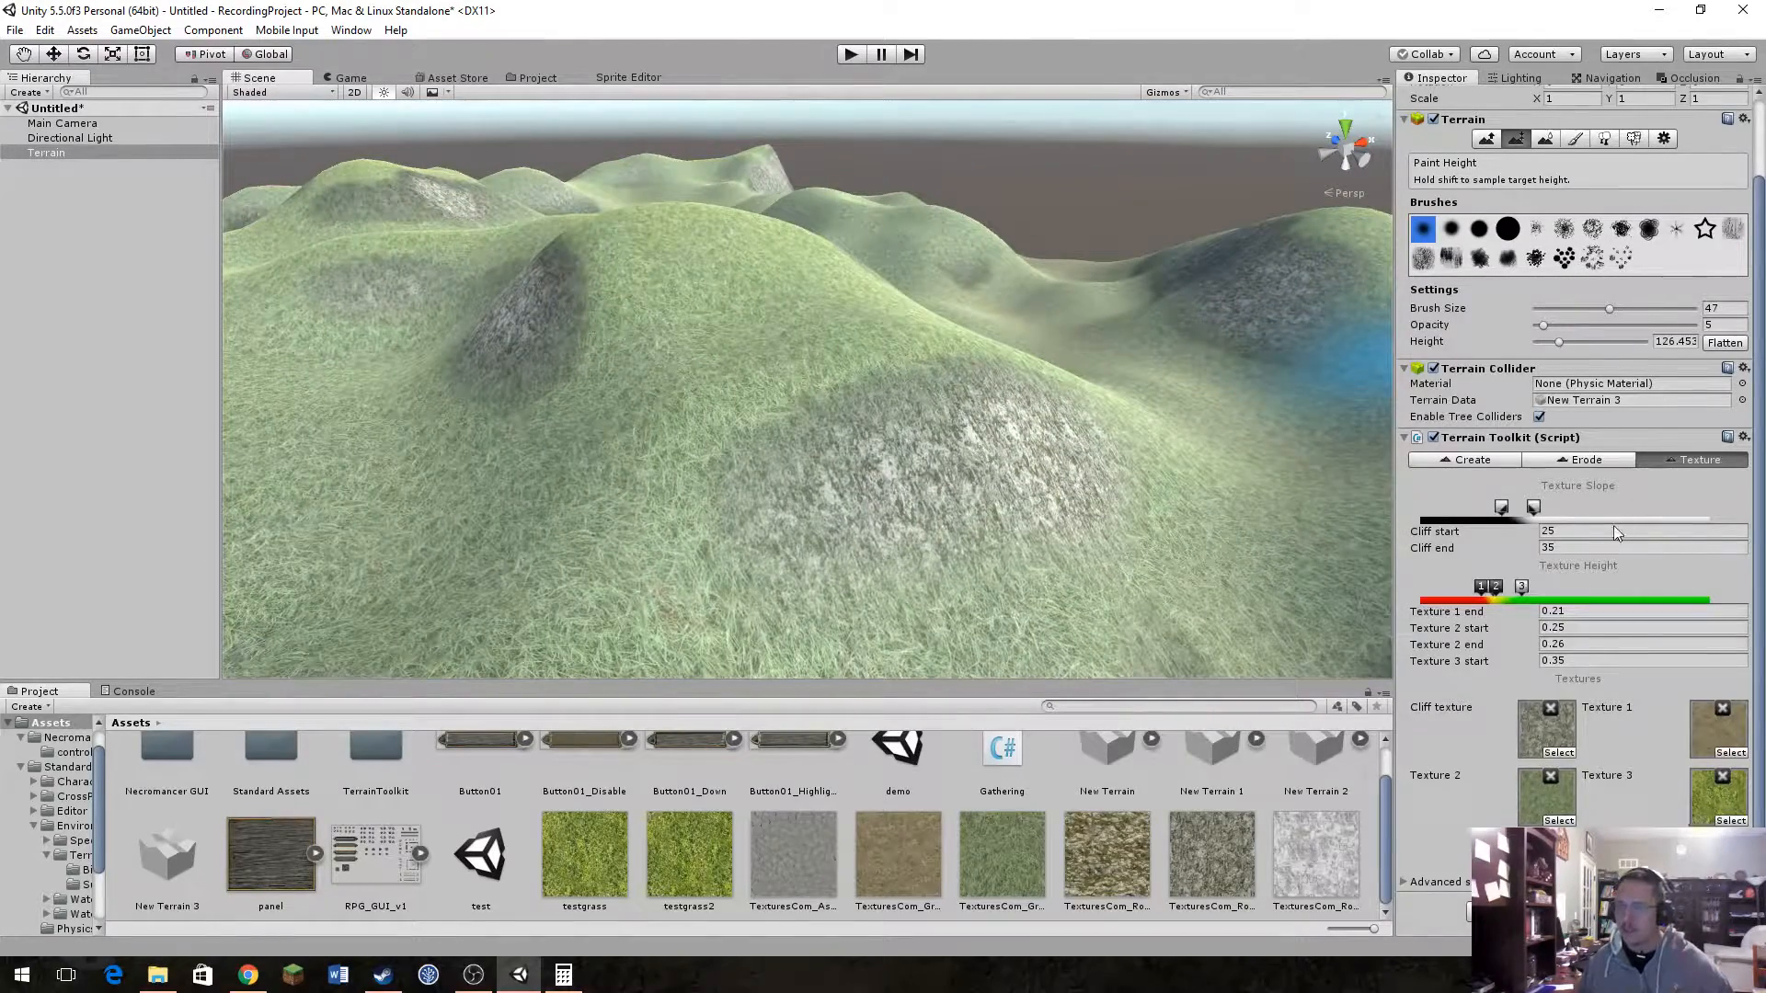
Step: Set the texture slope's Cliff start to 20 and Cliff end to 40, reapply the procedural textures and inspect the cliffs
{"action": "scroll", "coordinate": [1615, 531], "scroll_direction": "up", "scroll_amount": 3}
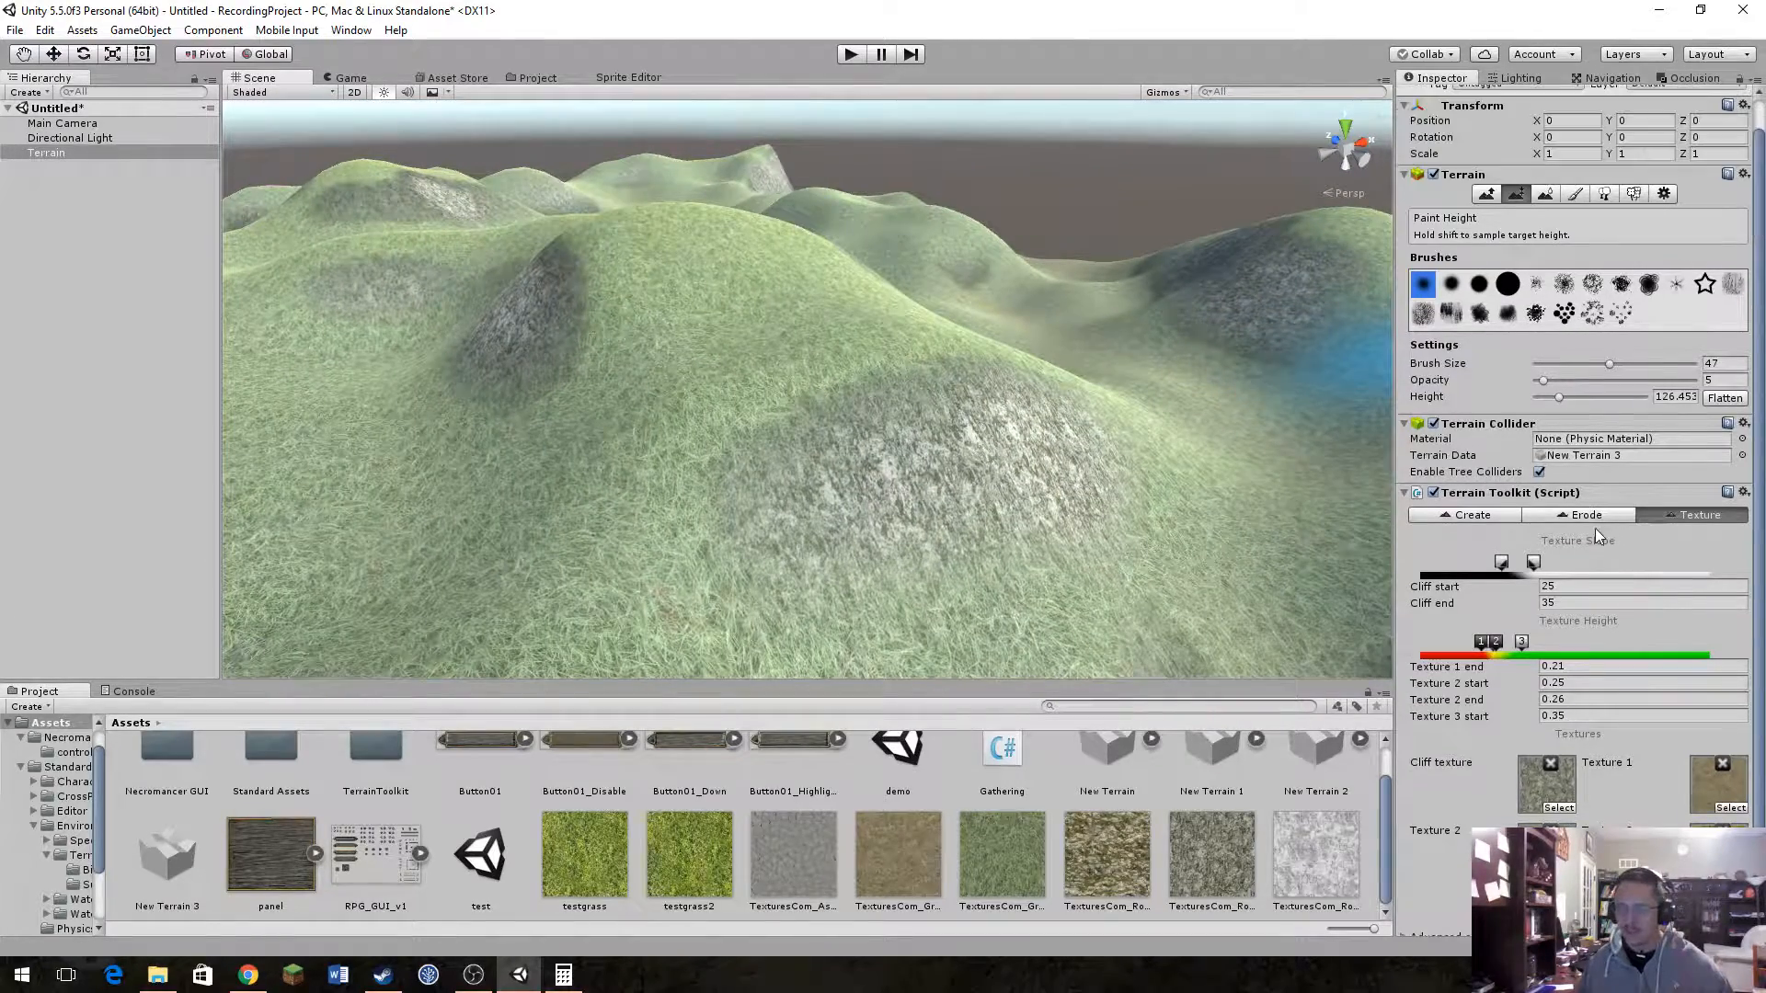
{"action": "left_click", "coordinate": [1579, 587]}
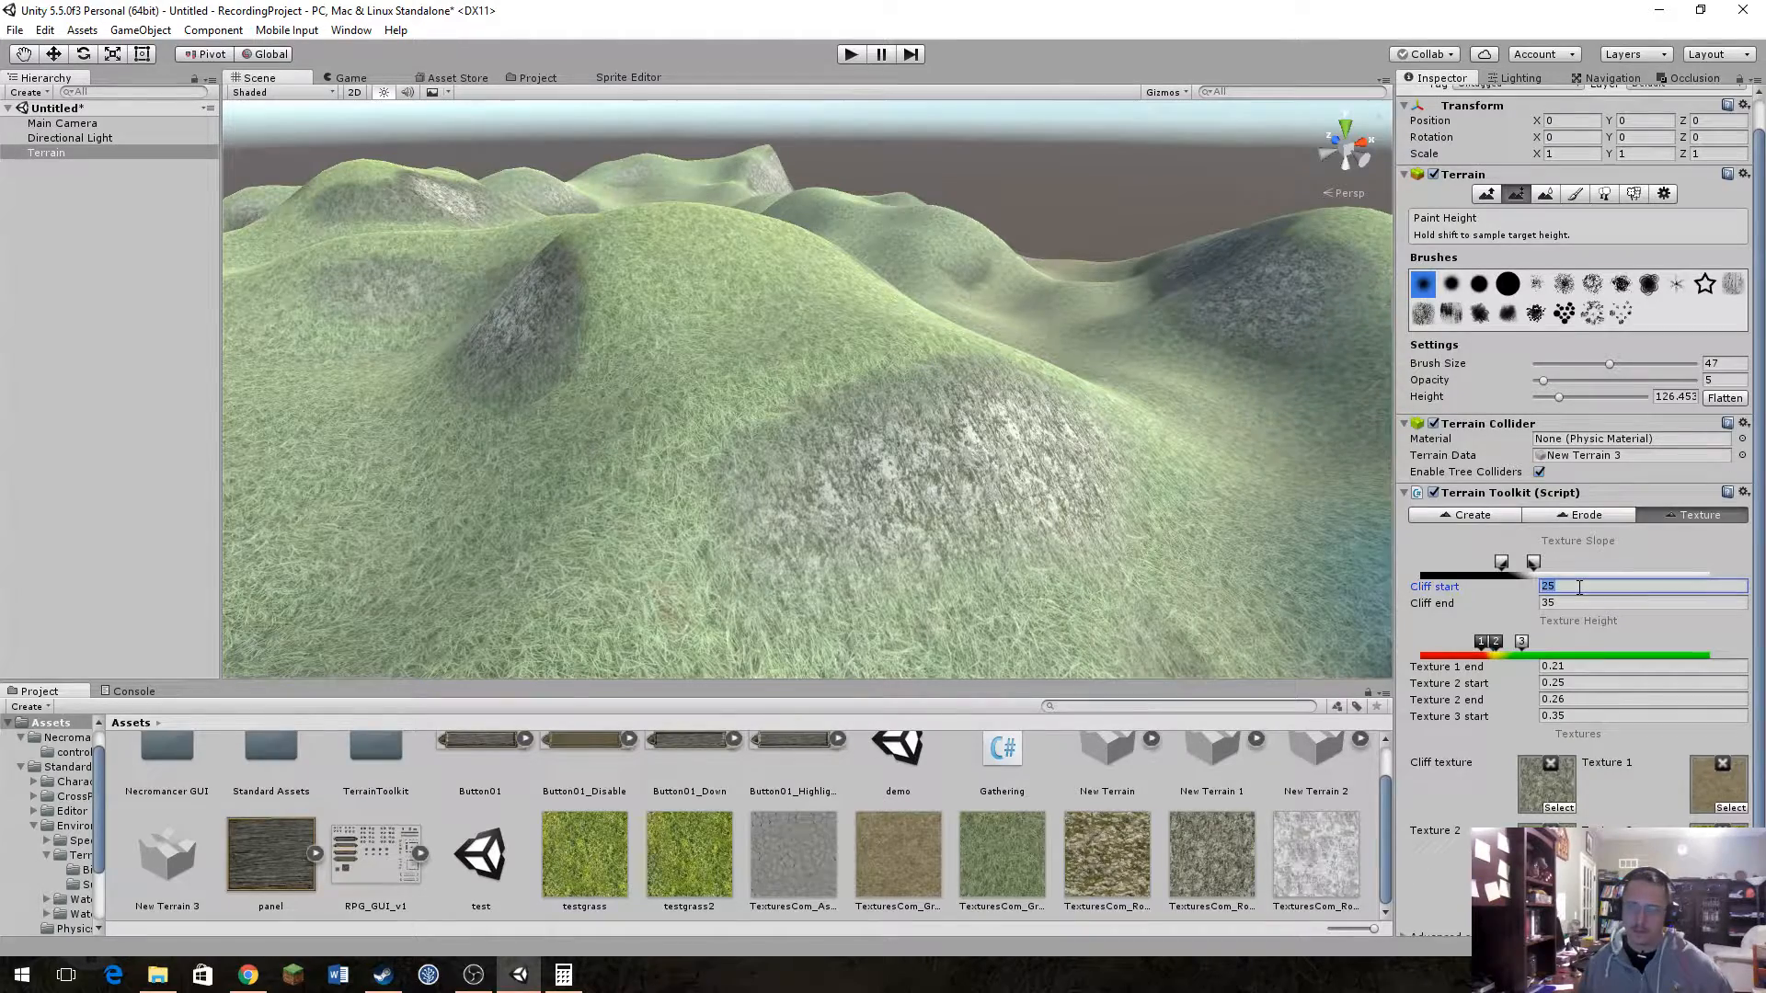
{"action": "type", "text": "20"}
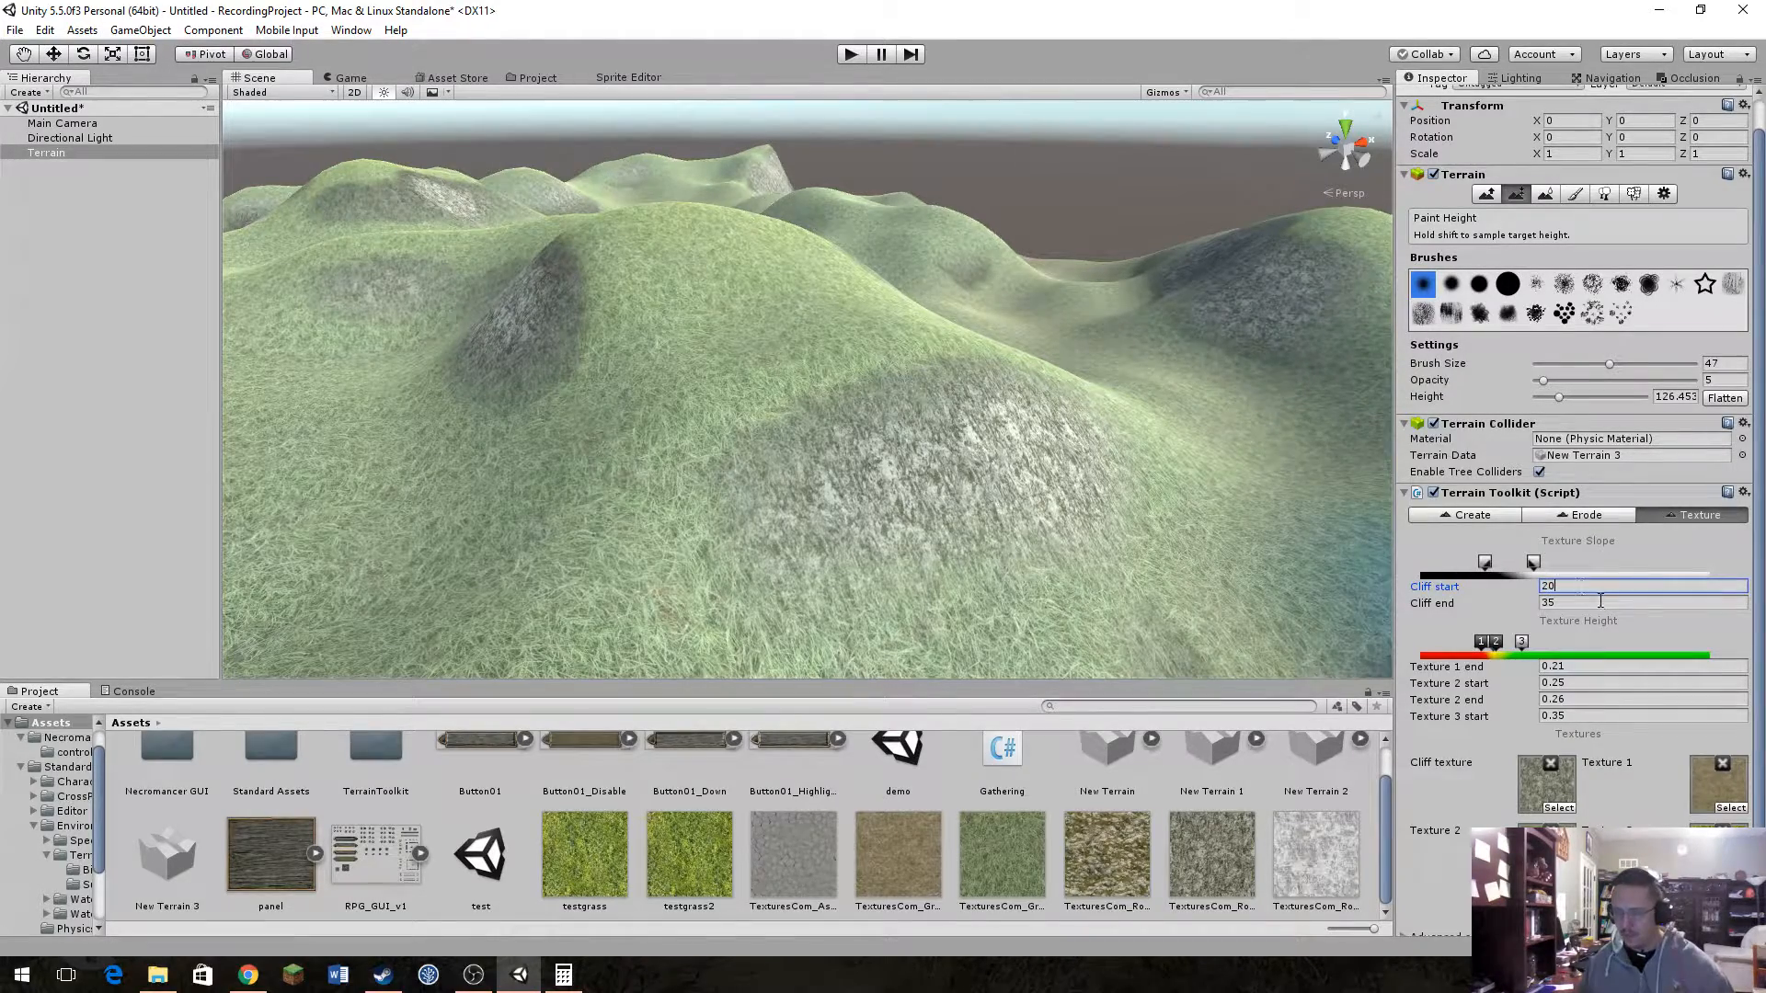
{"action": "left_click", "coordinate": [1602, 602]}
{"action": "type", "text": "40"}
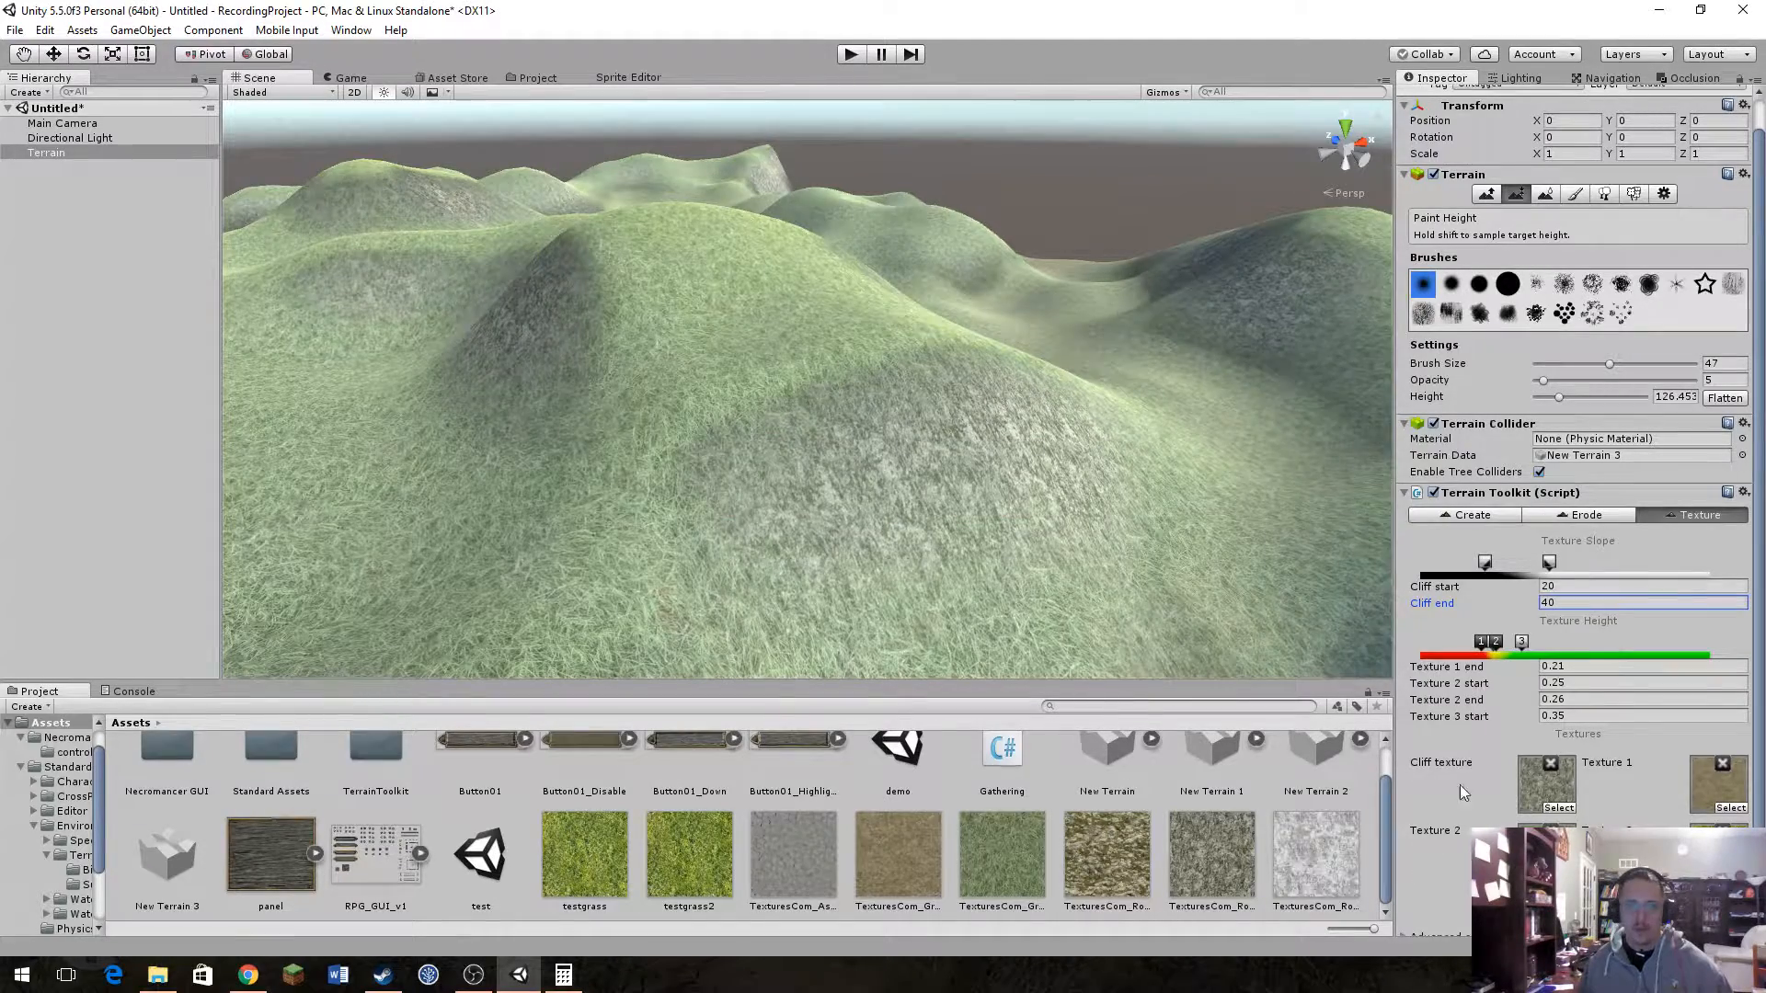
{"action": "right_click_drag", "start_coordinate": [1224, 456], "coordinate": [1159, 437]}
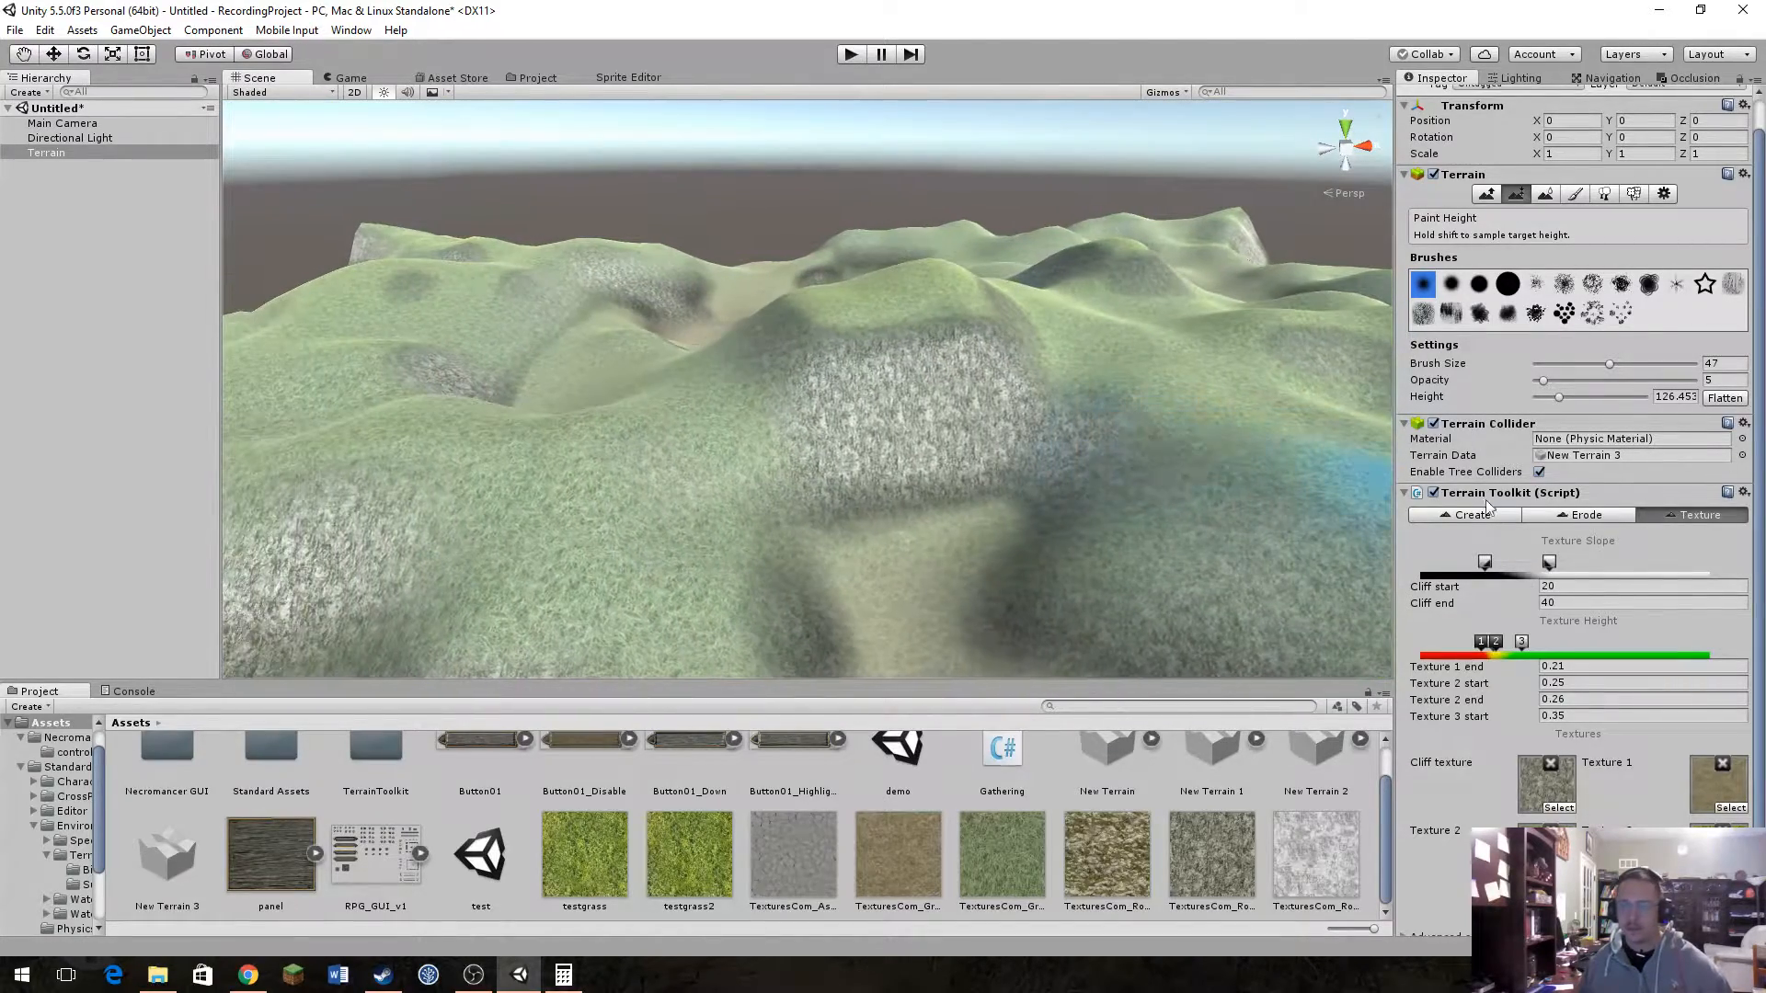
Step: Set Cliff end to 50, reapply the procedural textures and inspect the softened cliffs across the terrain
{"action": "left_click", "coordinate": [1574, 604]}
{"action": "type", "text": "50"}
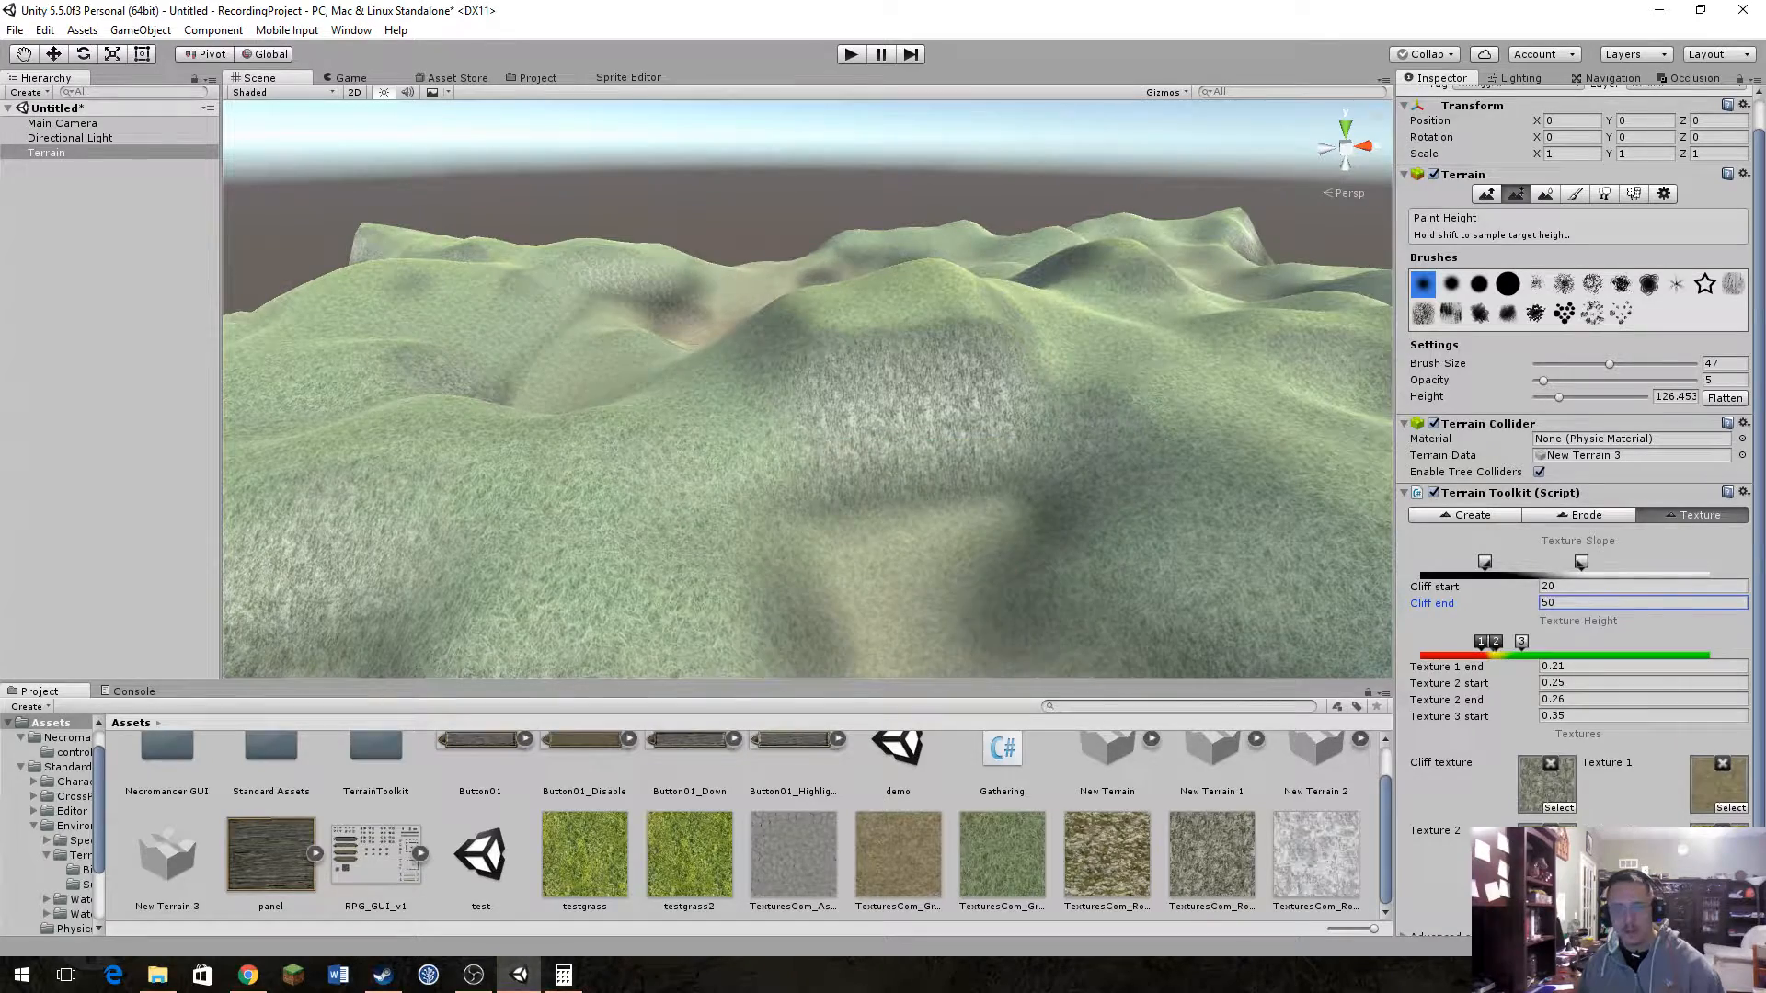
{"action": "right_click_drag", "start_coordinate": [1187, 396], "coordinate": [1599, 439]}
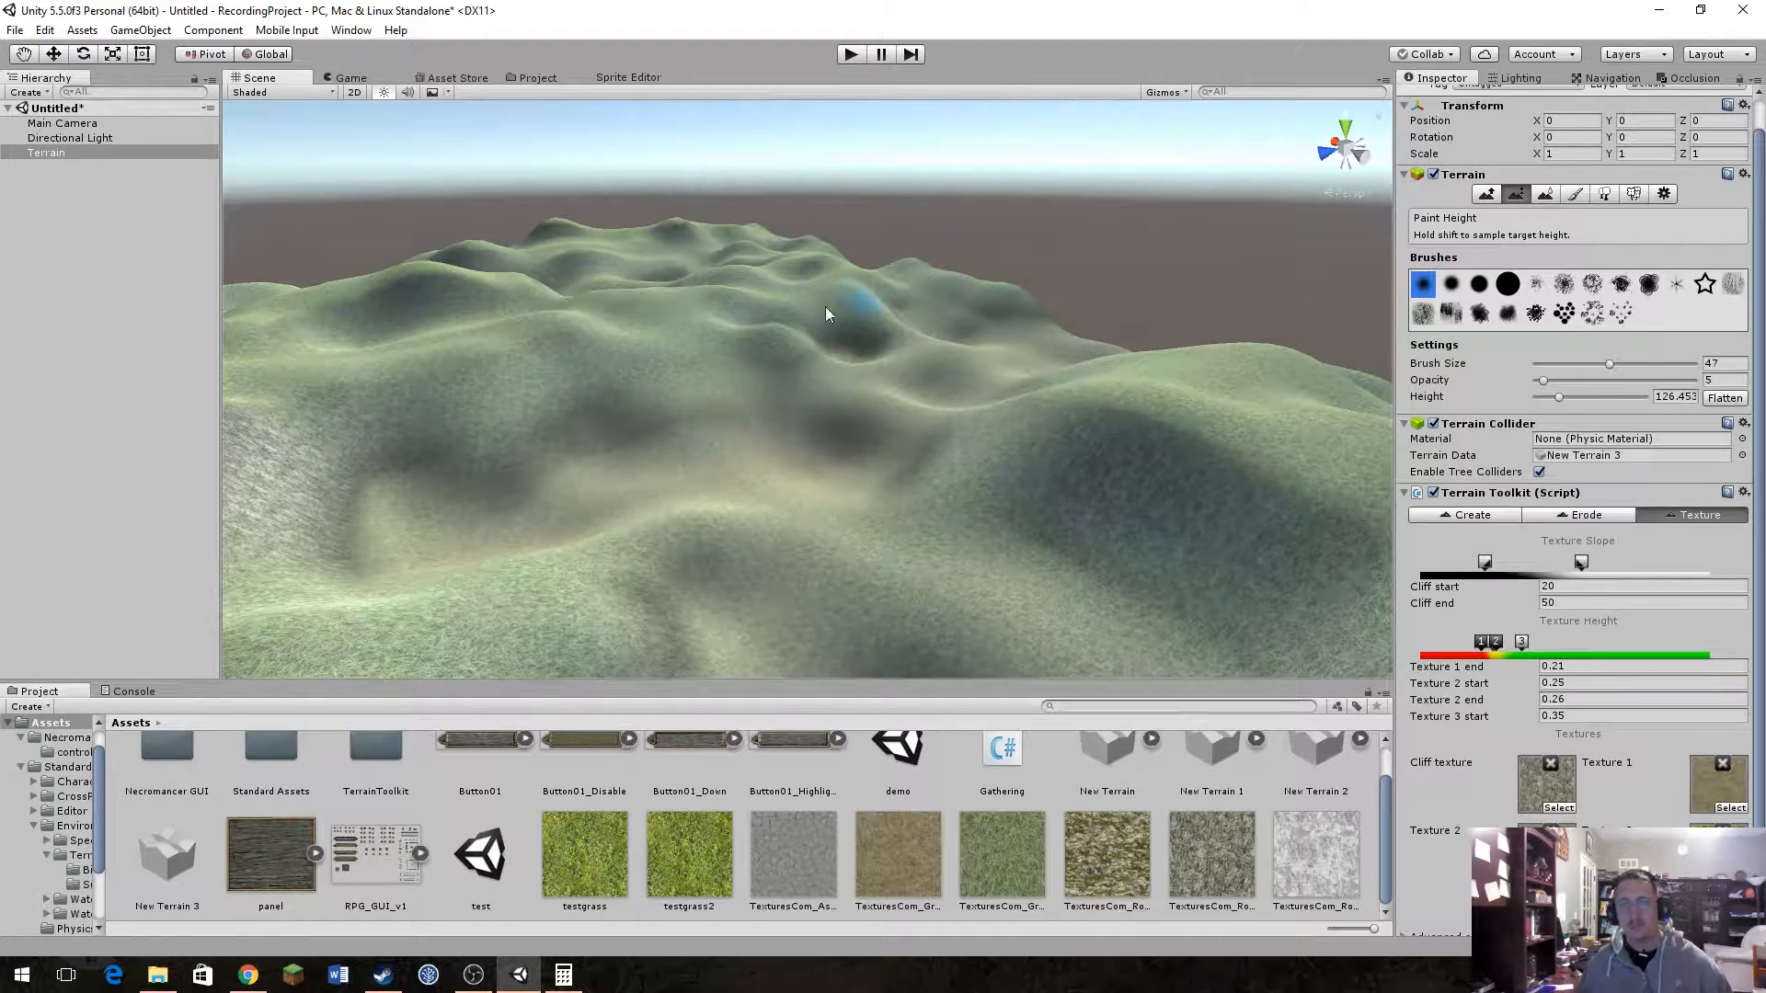
{"action": "right_click_drag", "start_coordinate": [826, 306], "coordinate": [725, 439]}
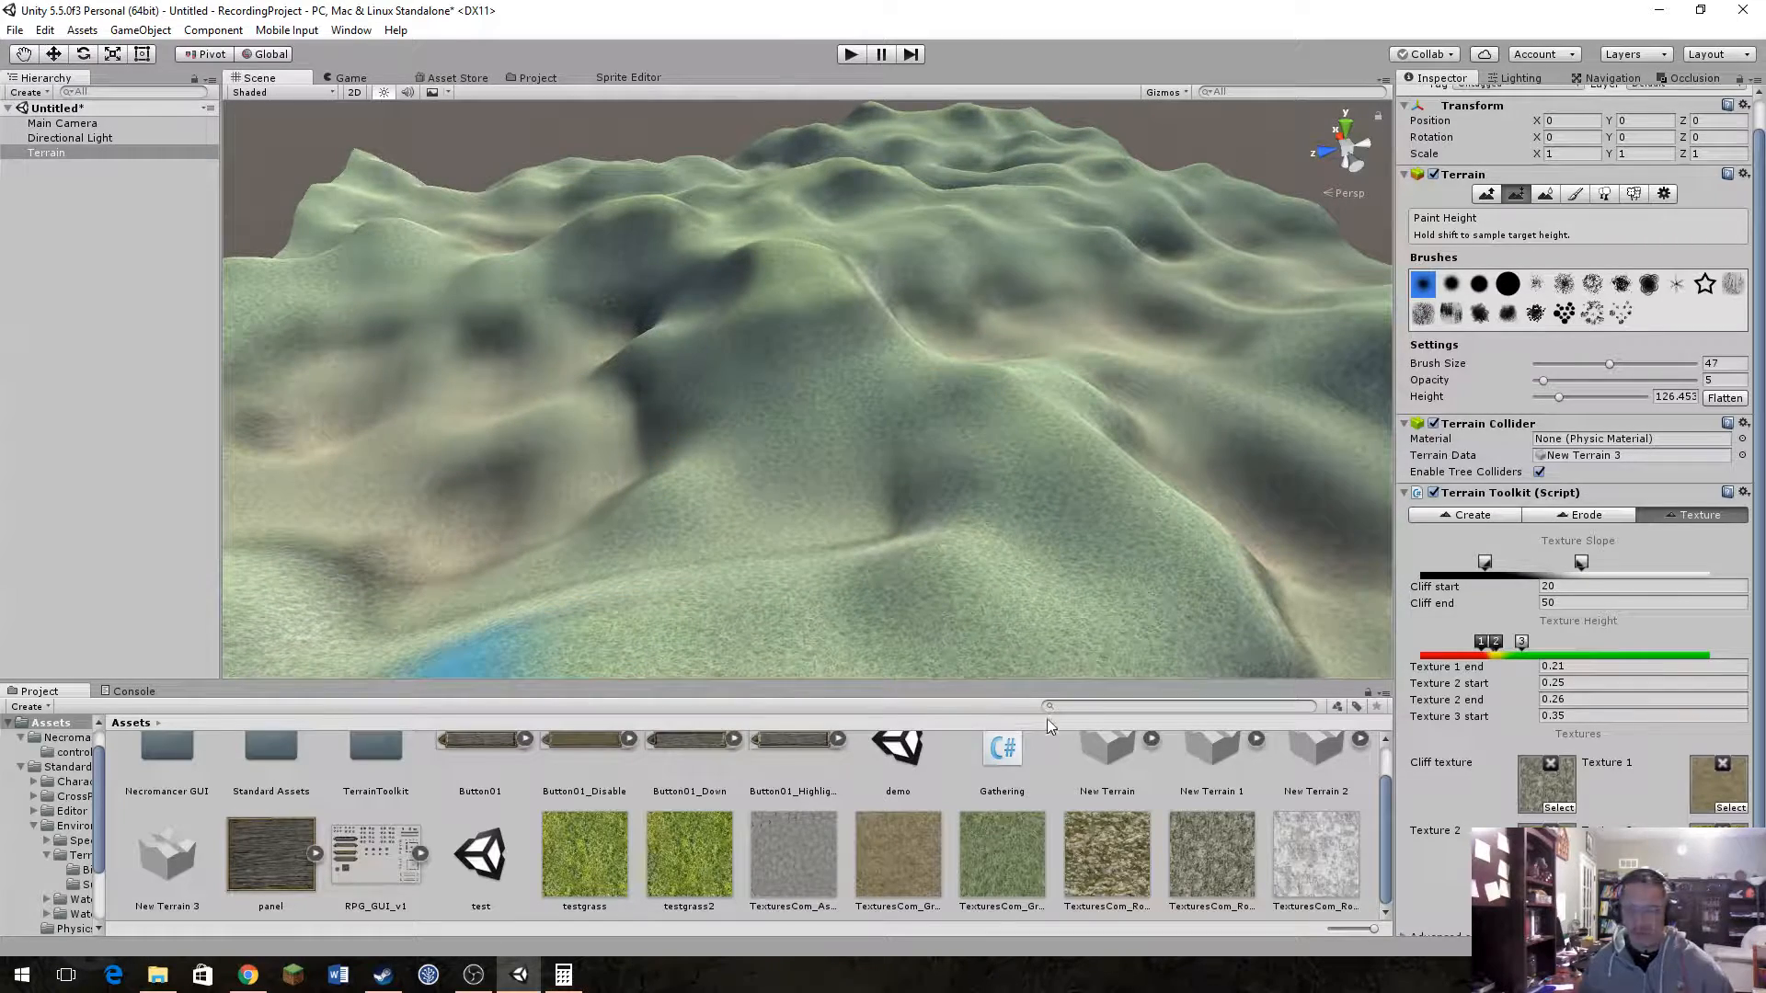
Step: Search the project assets for "water t:prefab" and place the Water4Advanced prefab in the low basin of the terrain
{"action": "type", "text": "water"}
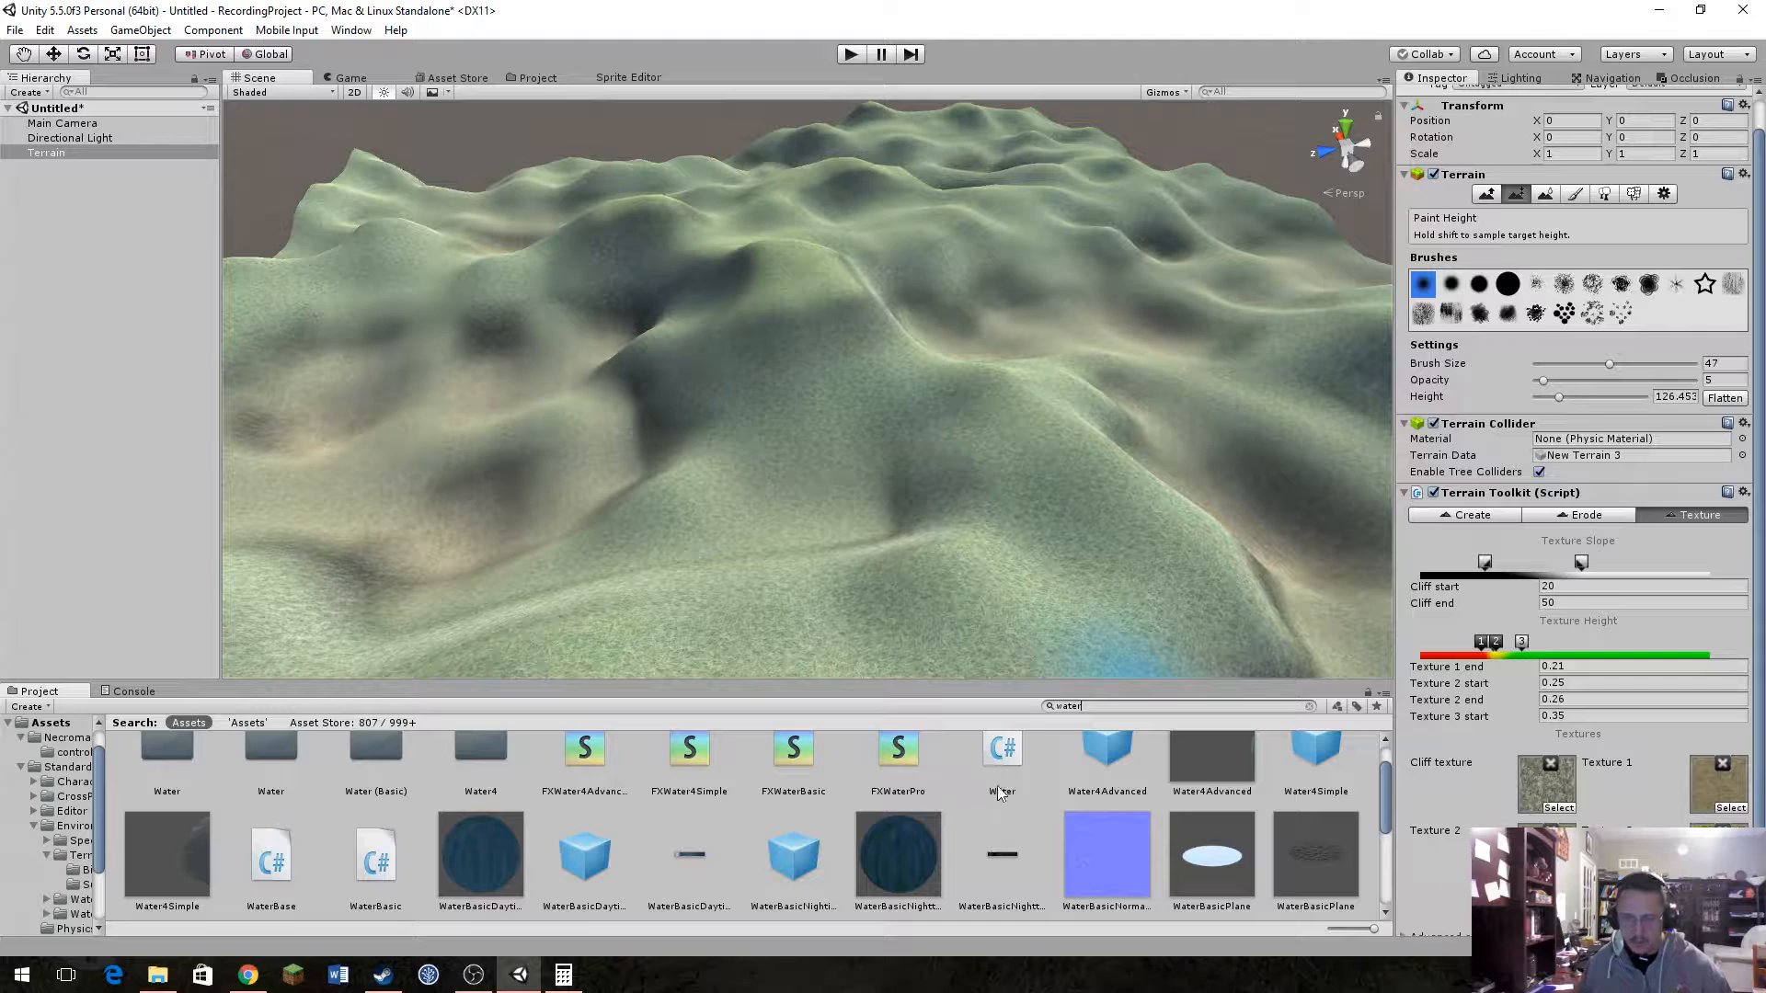
{"action": "type", "text": " t:prefab"}
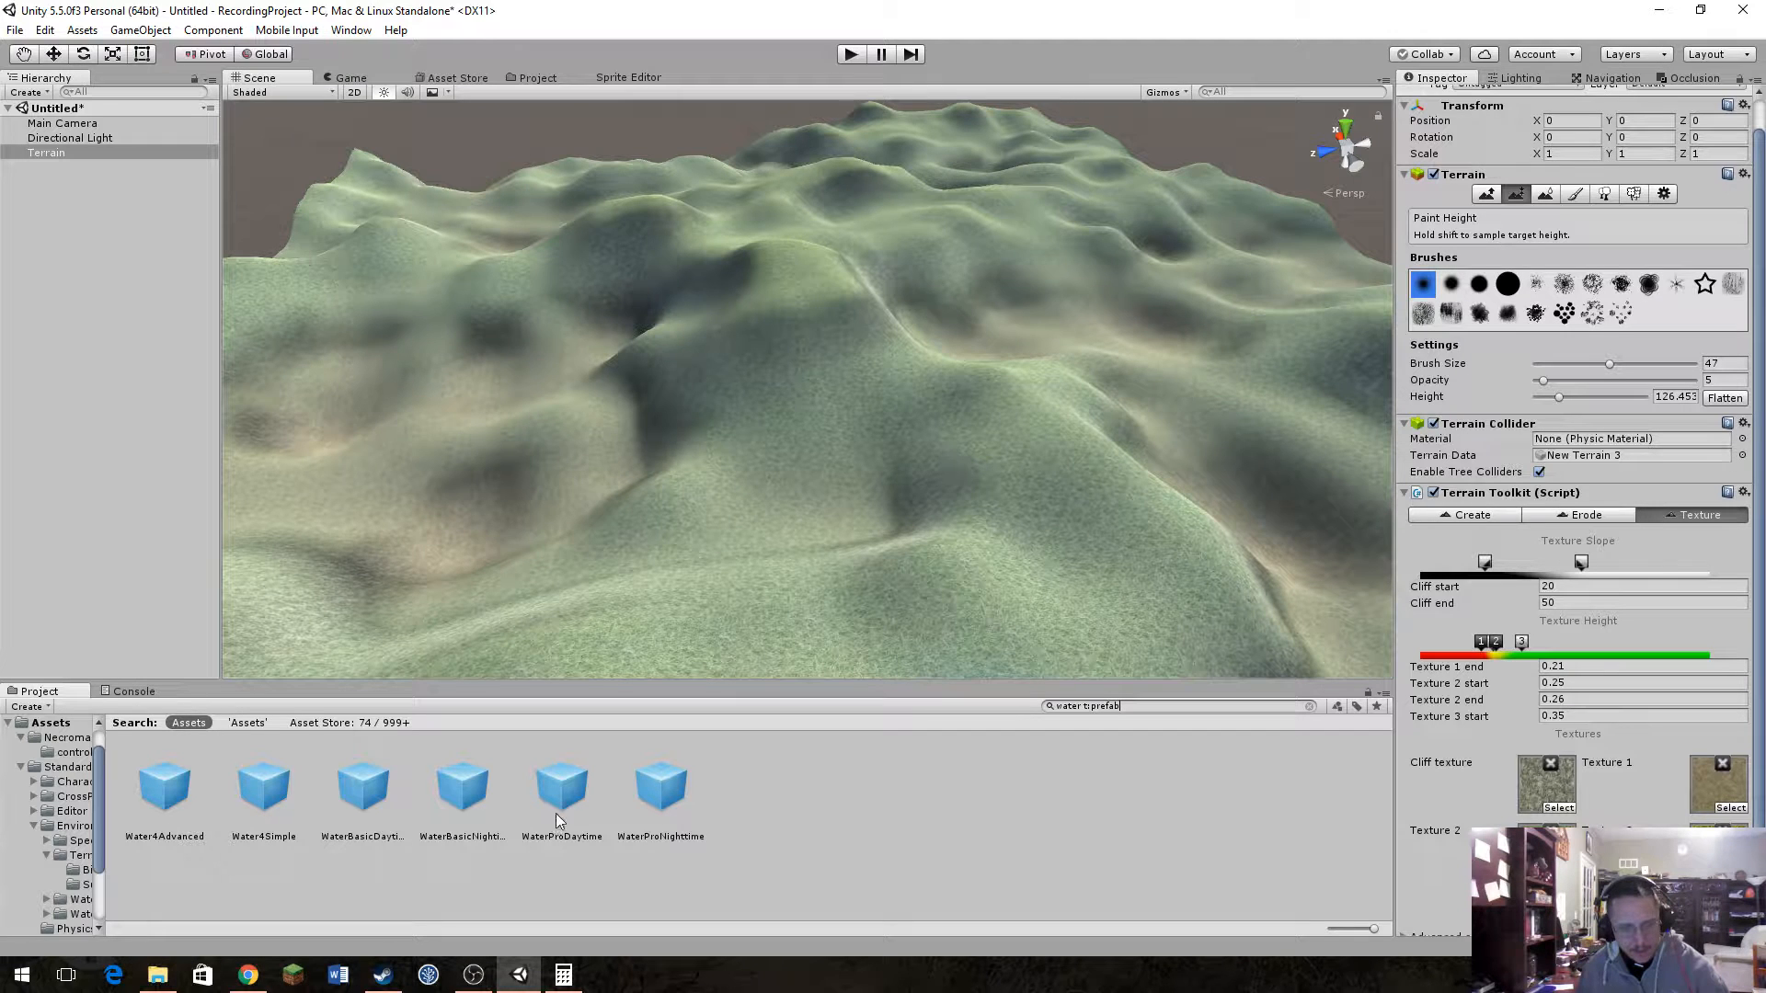
{"action": "left_click", "coordinate": [184, 792]}
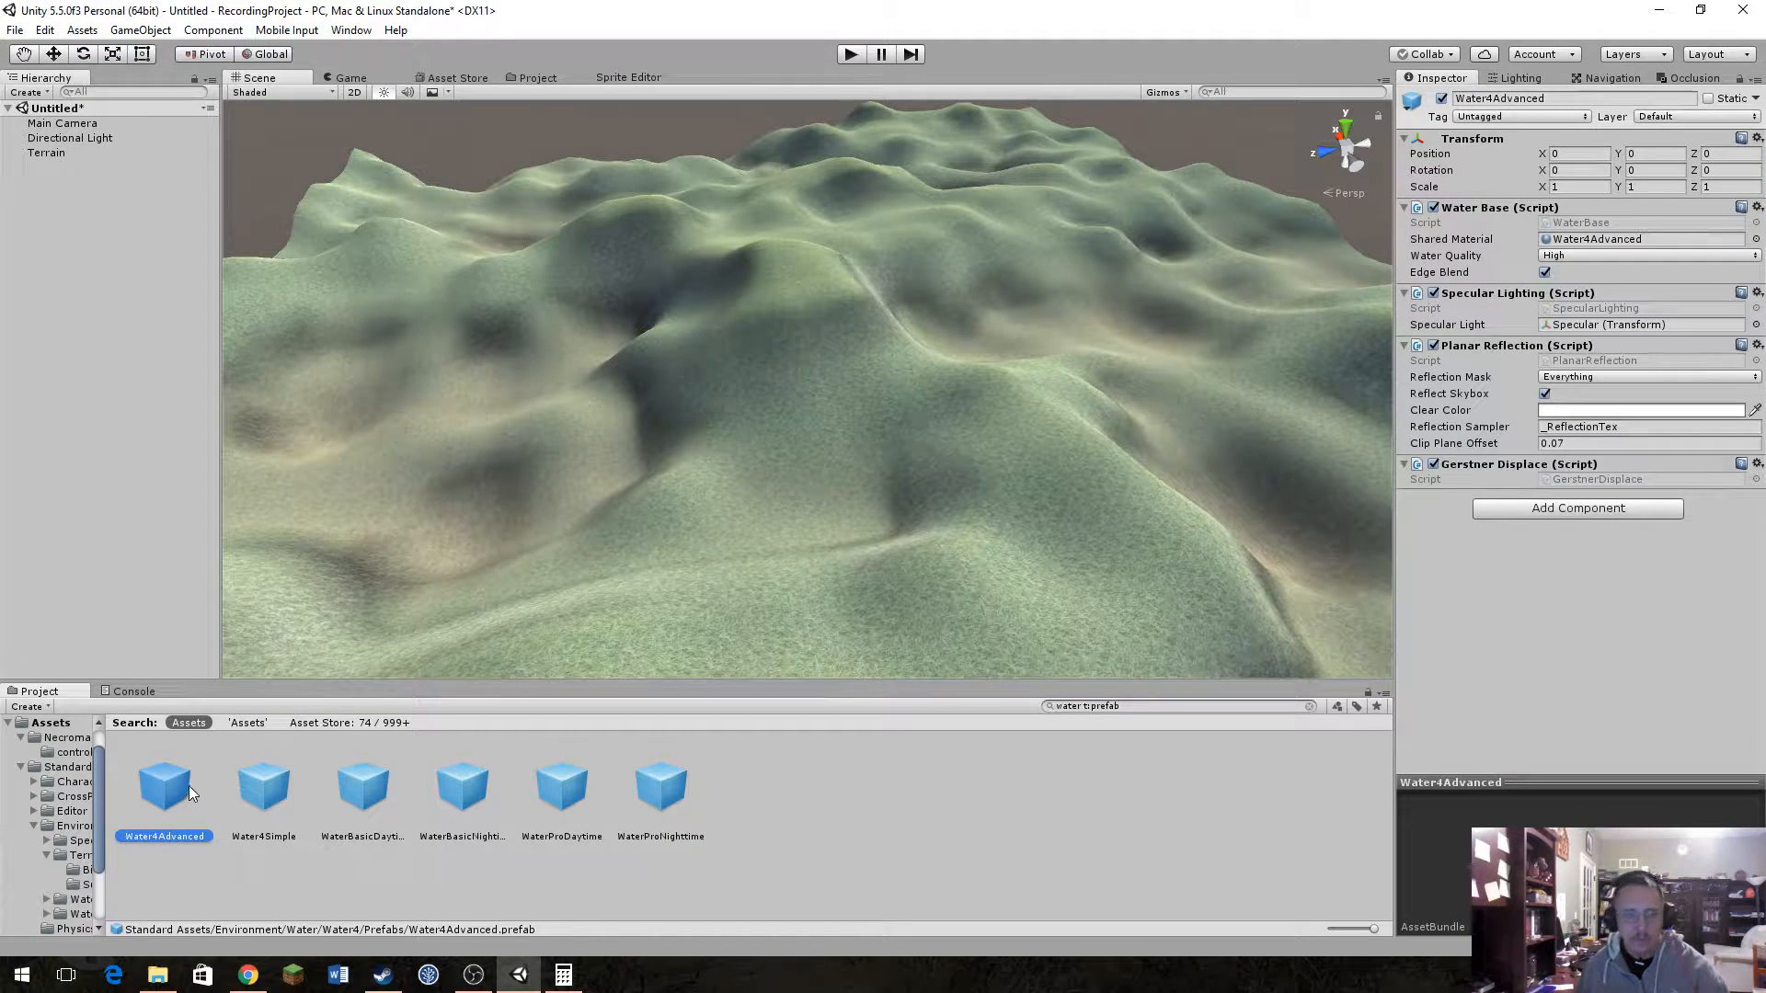
{"action": "left_click_drag", "start_coordinate": [169, 786], "coordinate": [441, 443]}
{"action": "right_click_drag", "start_coordinate": [442, 443], "coordinate": [483, 493]}
{"action": "left_click", "coordinate": [483, 493]}
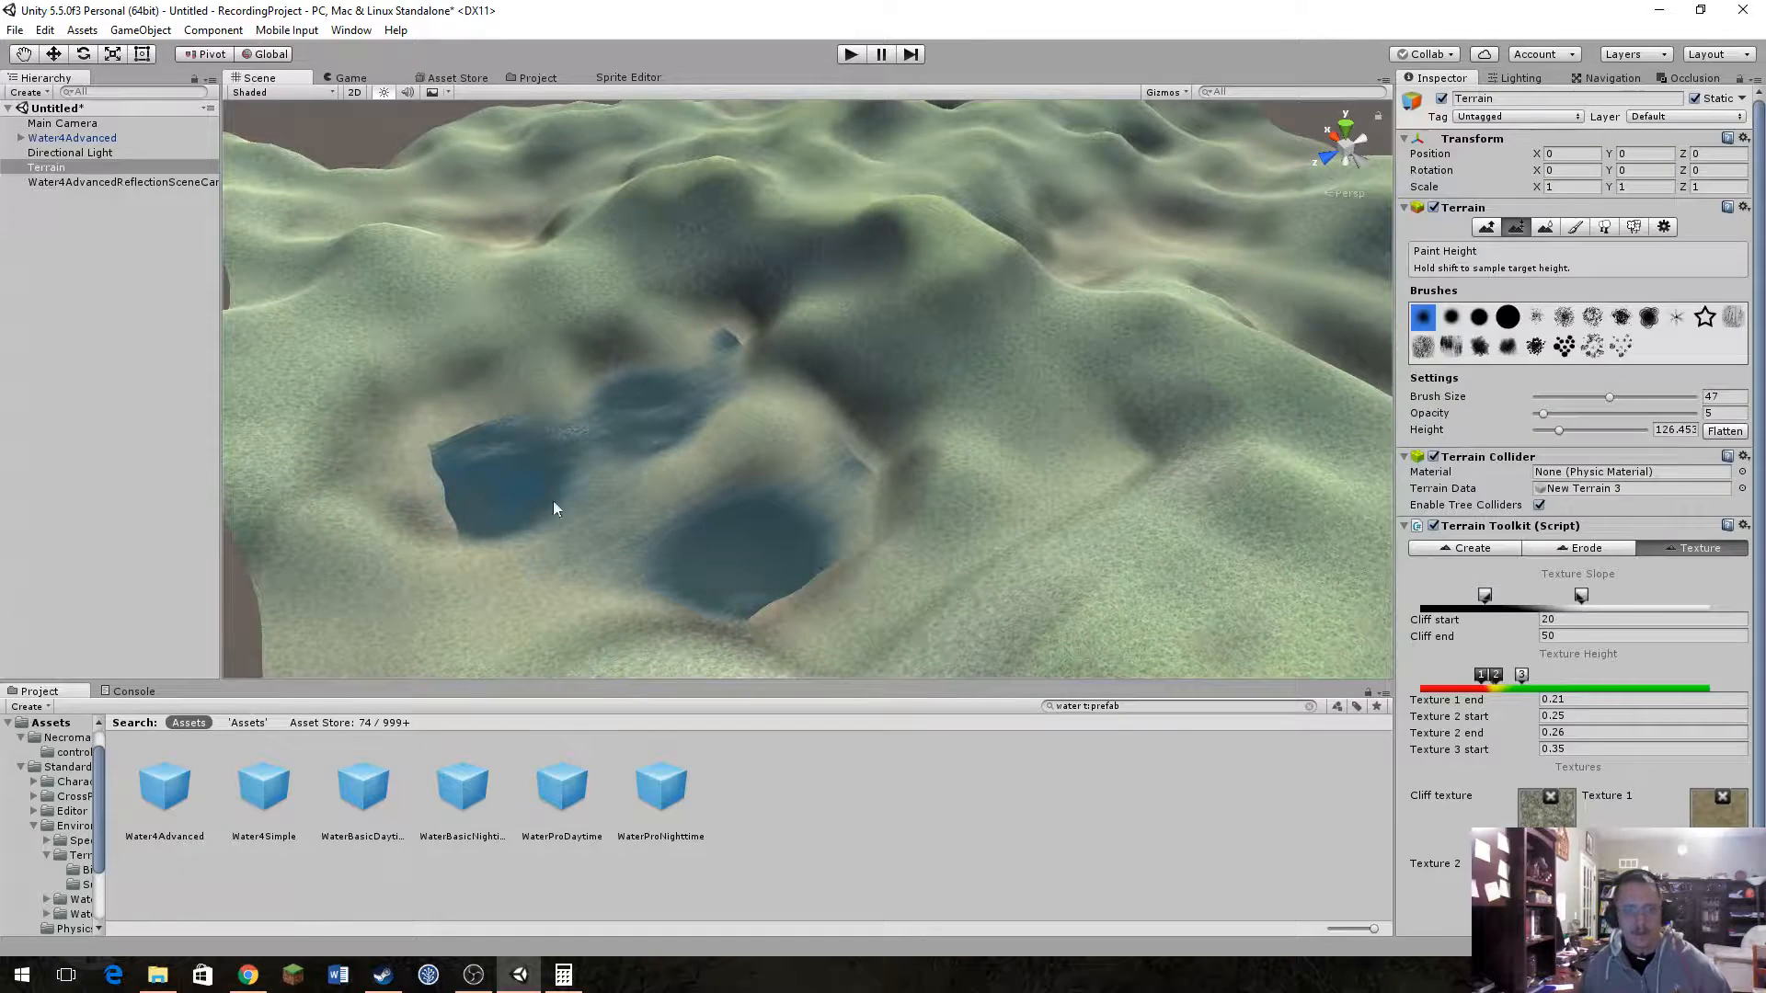
Step: Move Water4Advanced to X 230.4, Y 137.8, Z 437.3 so it sits in the basin, and expand its child tiles
{"action": "left_click", "coordinate": [81, 152]}
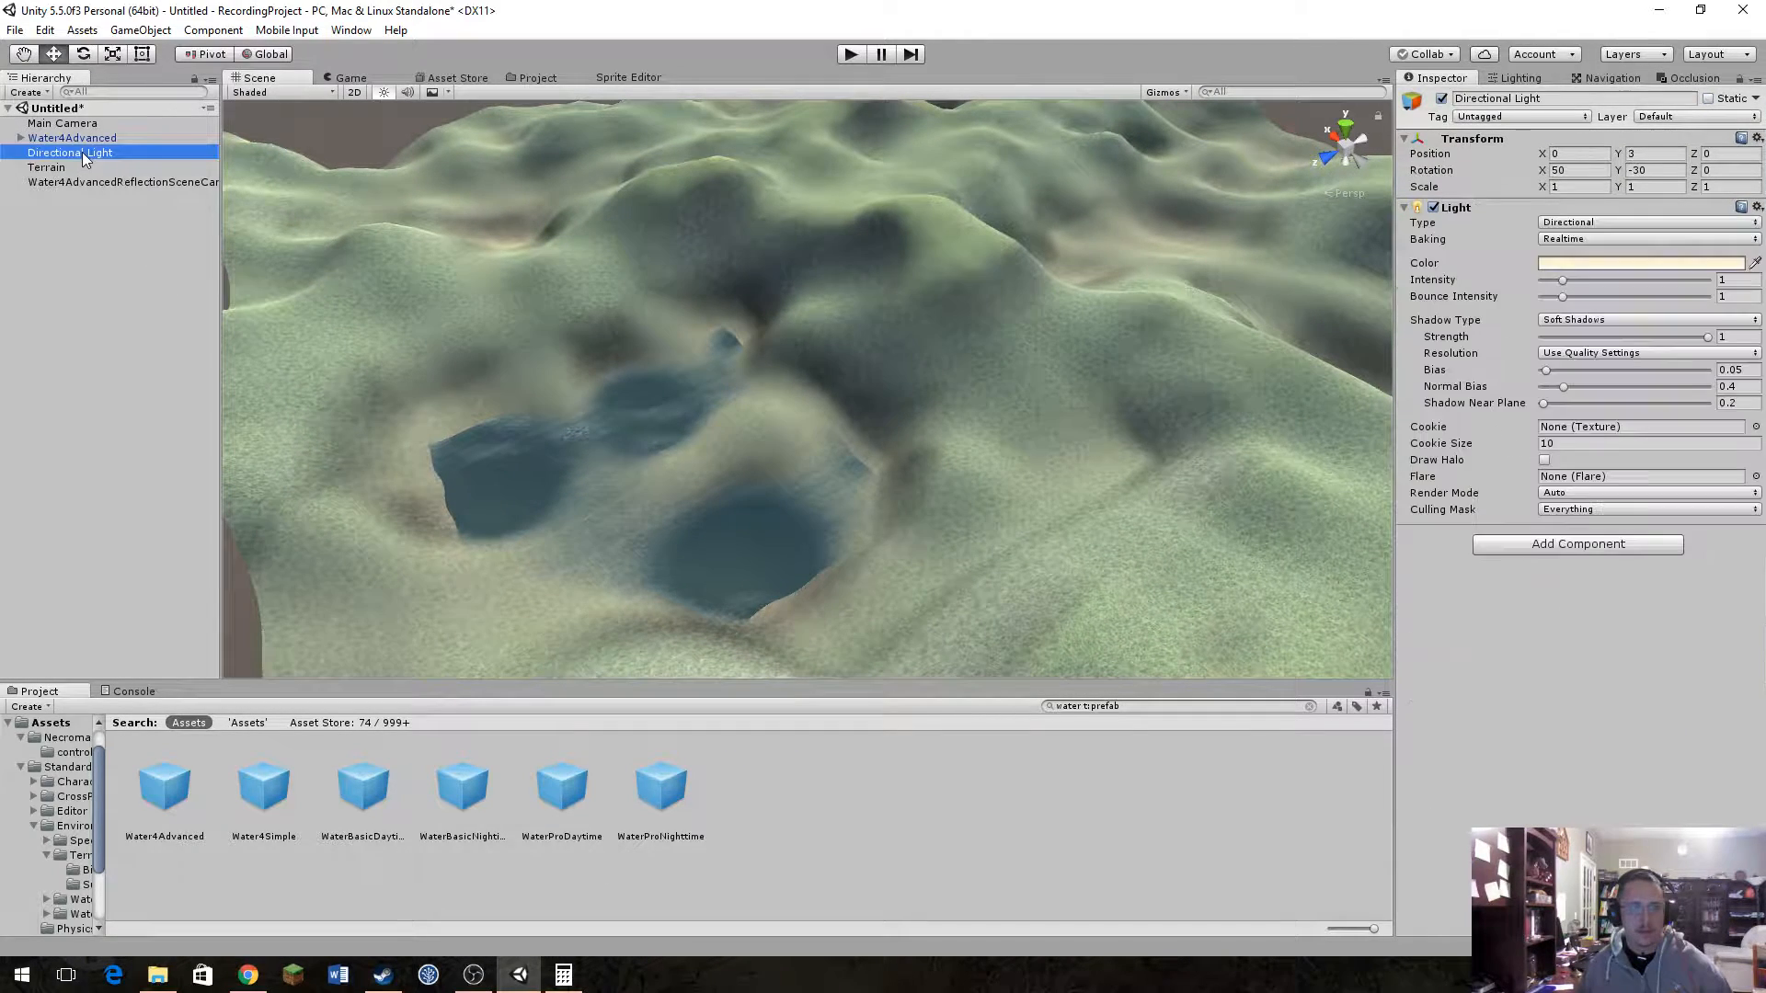
{"action": "left_click", "coordinate": [622, 490]}
{"action": "left_click_drag", "start_coordinate": [596, 505], "coordinate": [587, 455]}
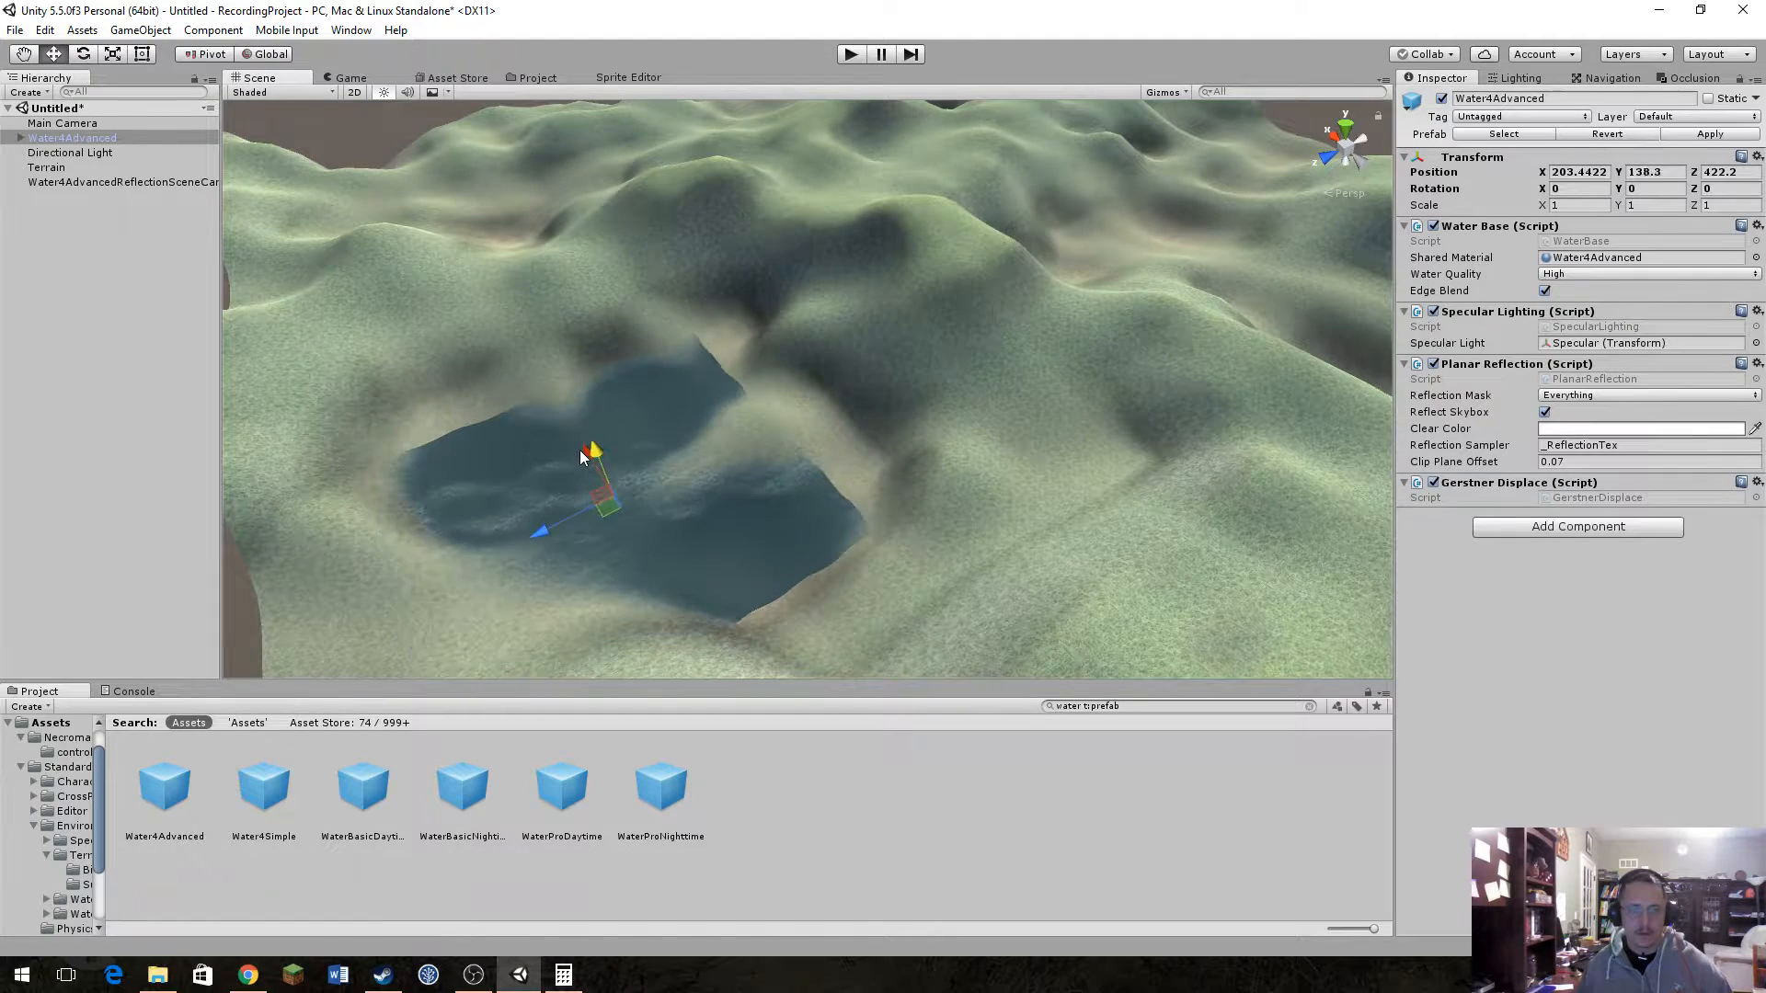
{"action": "right_click_drag", "start_coordinate": [583, 483], "coordinate": [811, 499]}
{"action": "left_click_drag", "start_coordinate": [809, 455], "coordinate": [703, 449]}
{"action": "right_click_drag", "start_coordinate": [996, 426], "coordinate": [576, 404]}
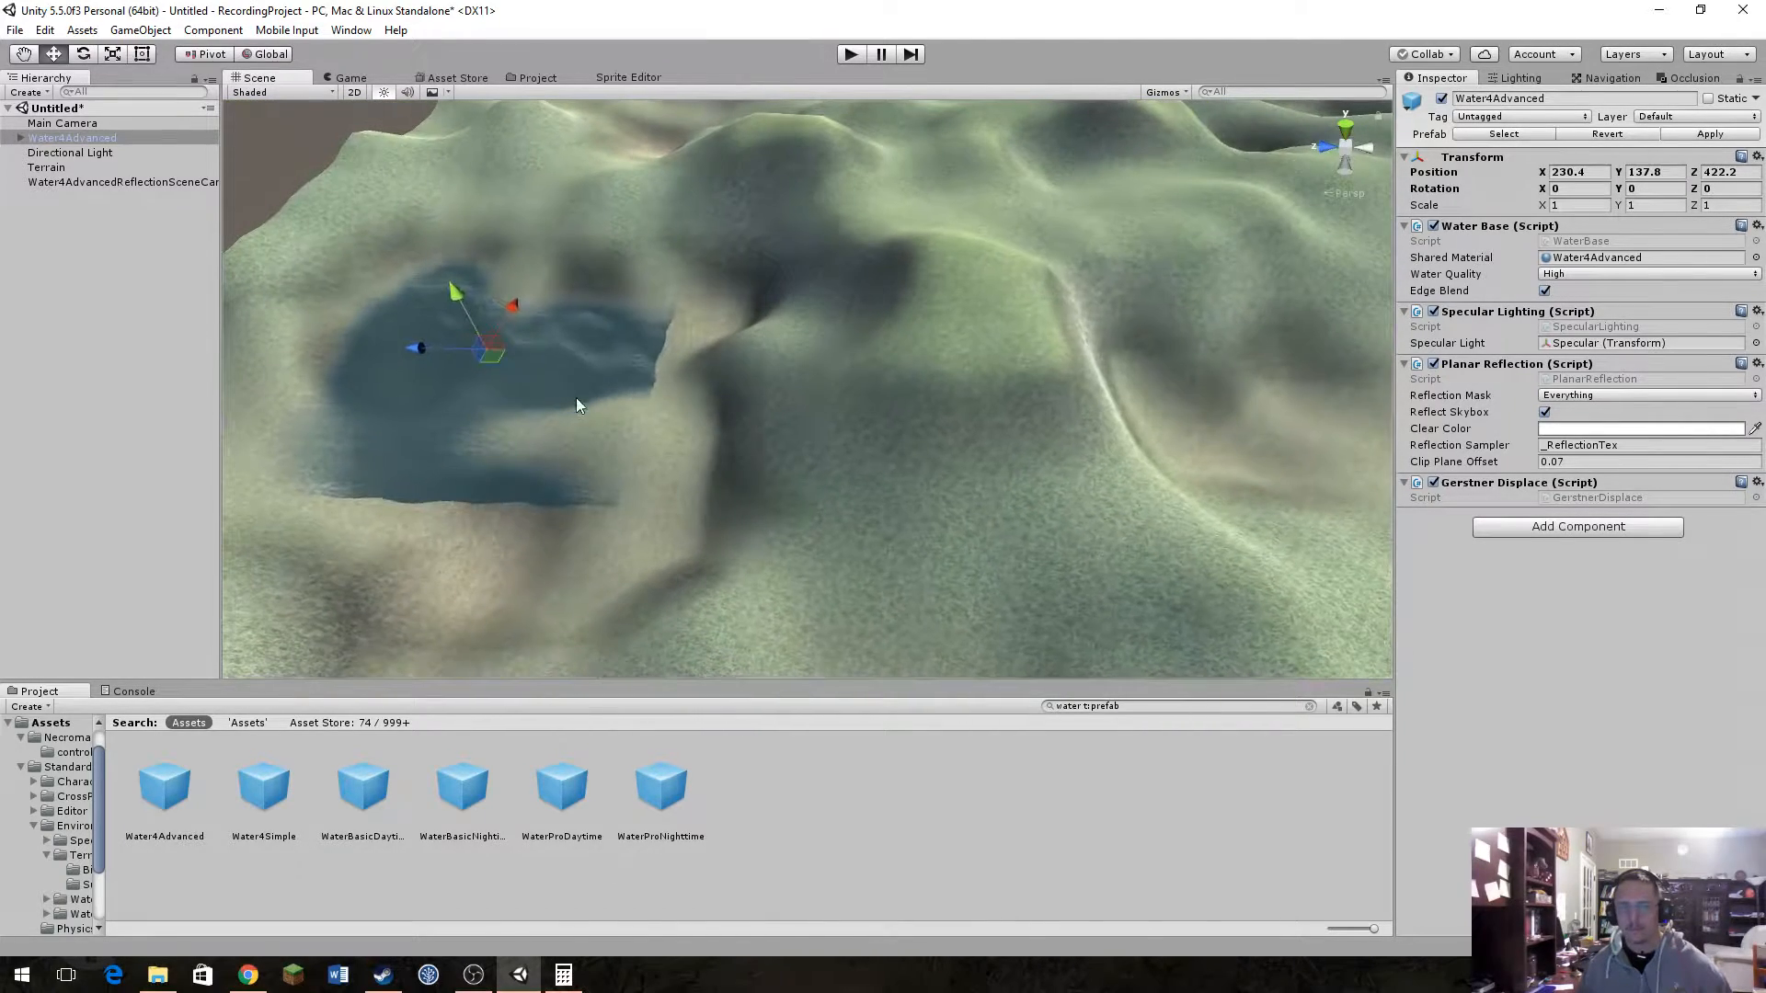
{"action": "left_click_drag", "start_coordinate": [423, 346], "coordinate": [368, 350]}
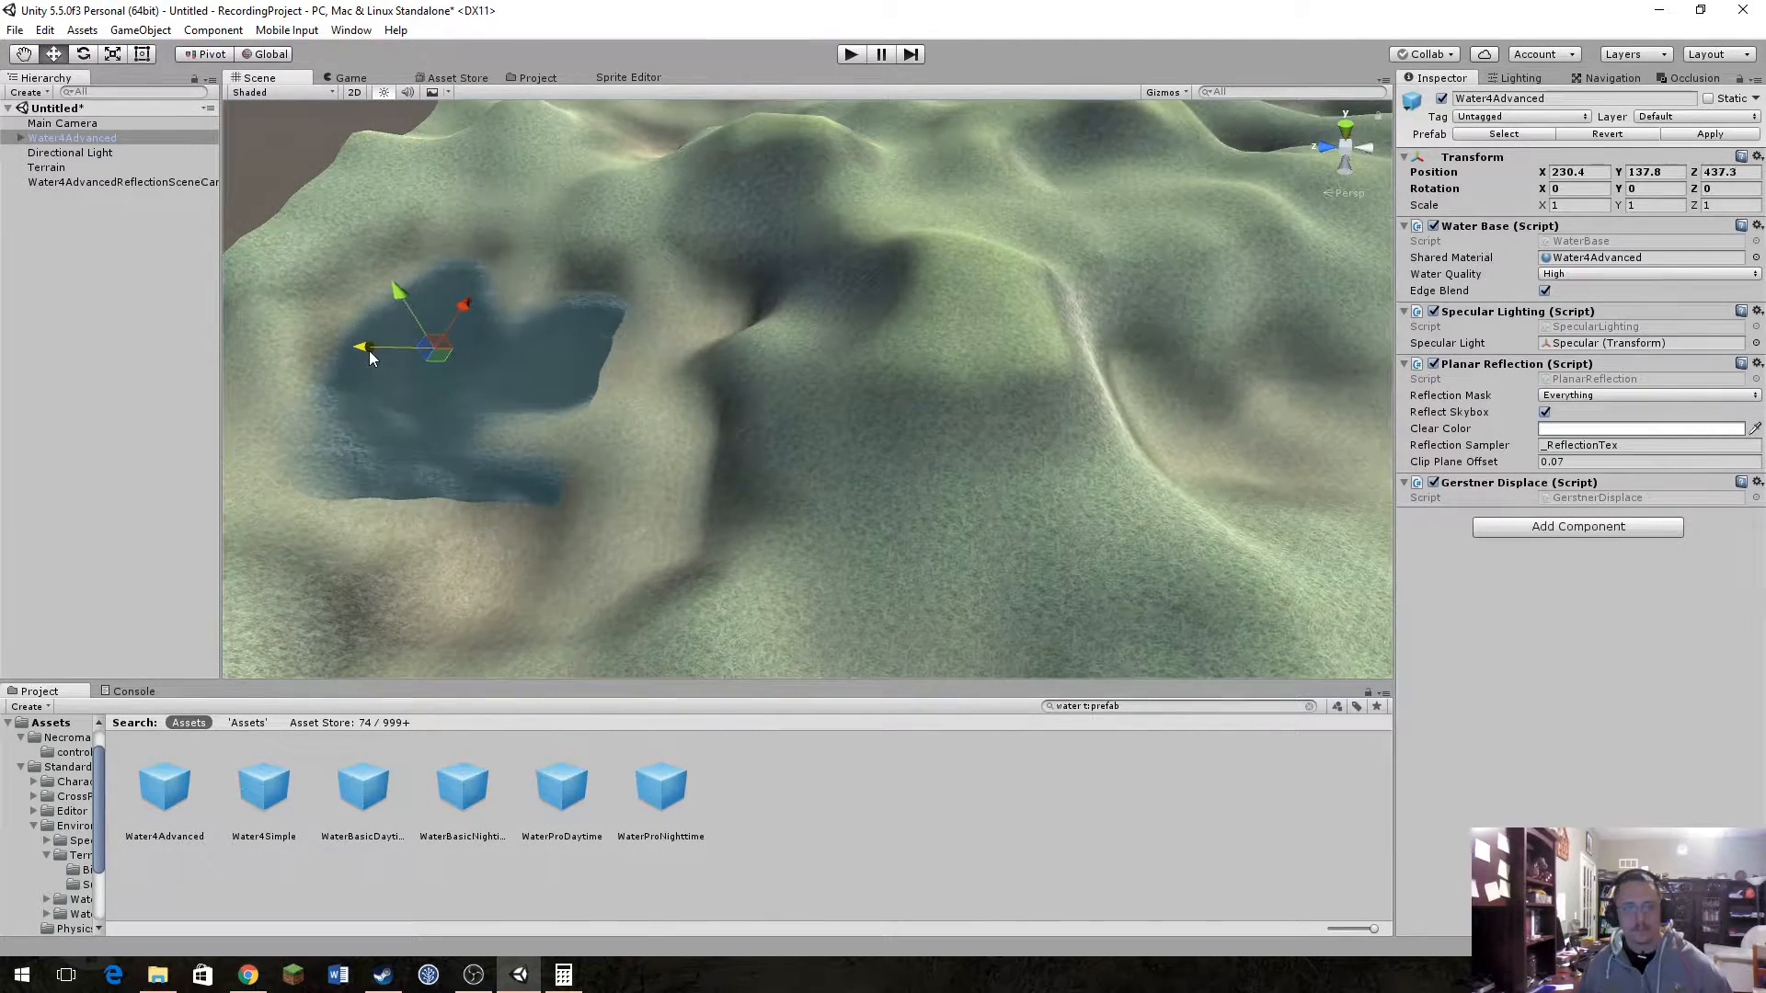
{"action": "right_click_drag", "start_coordinate": [368, 351], "coordinate": [416, 333]}
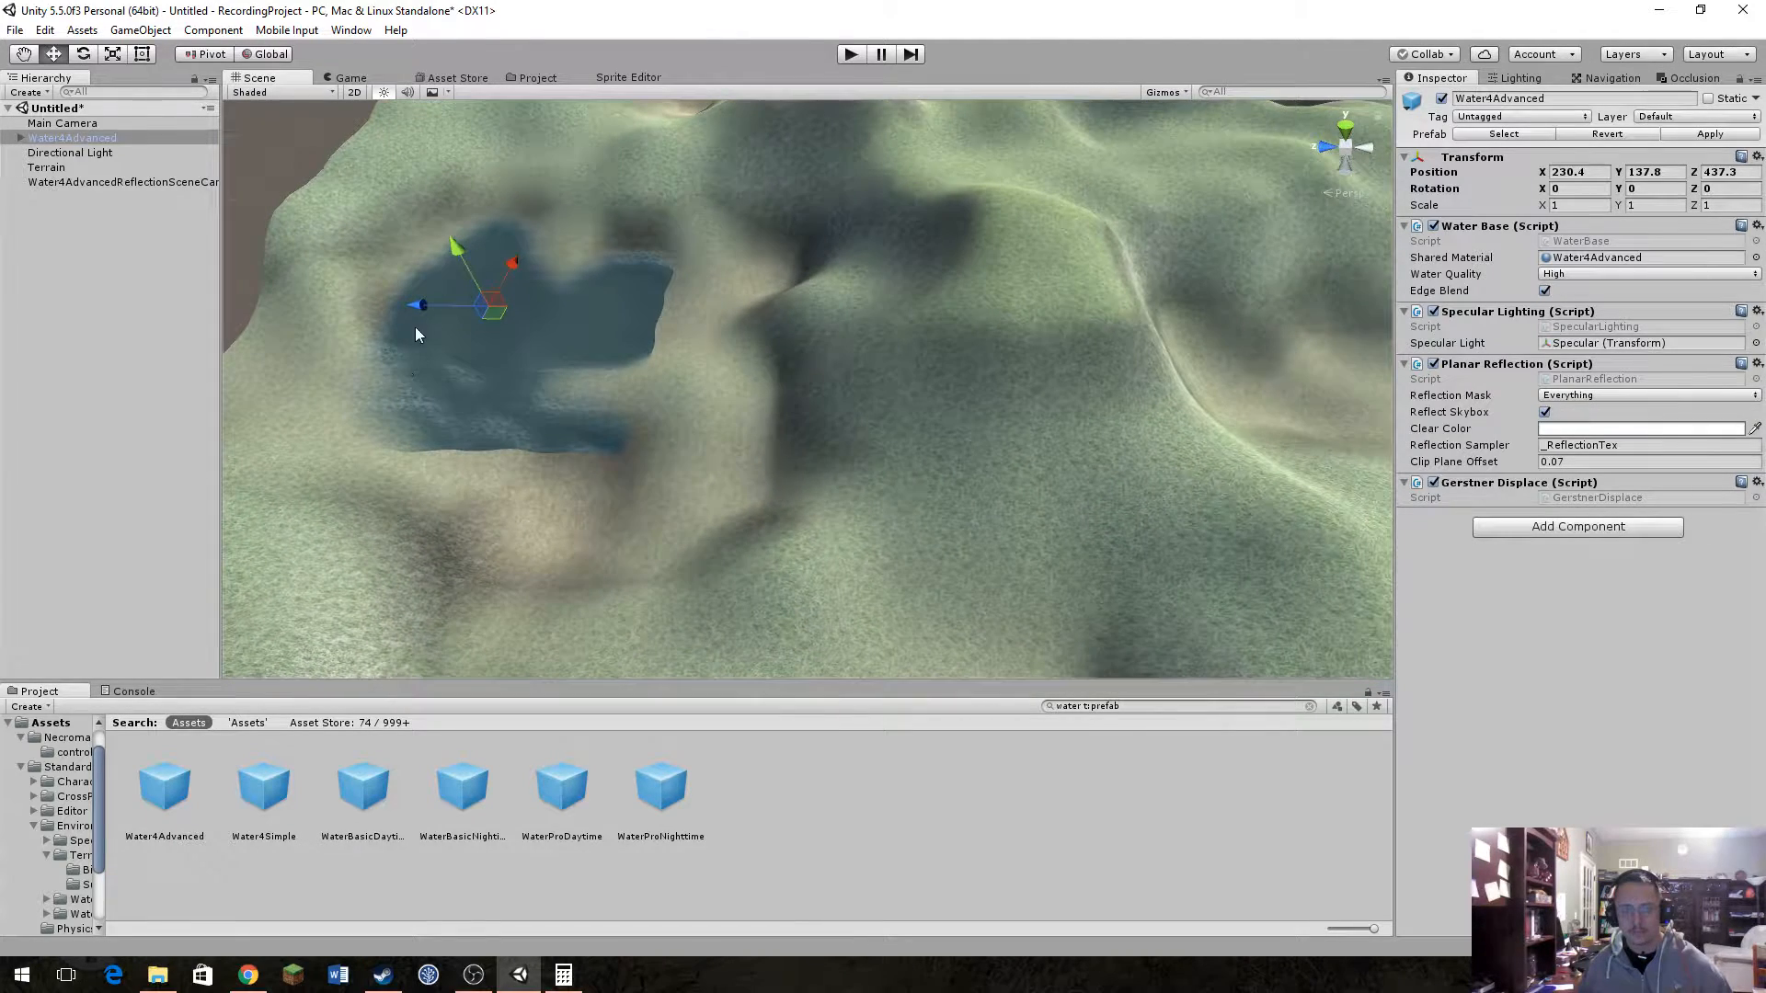
{"action": "left_click", "coordinate": [20, 138]}
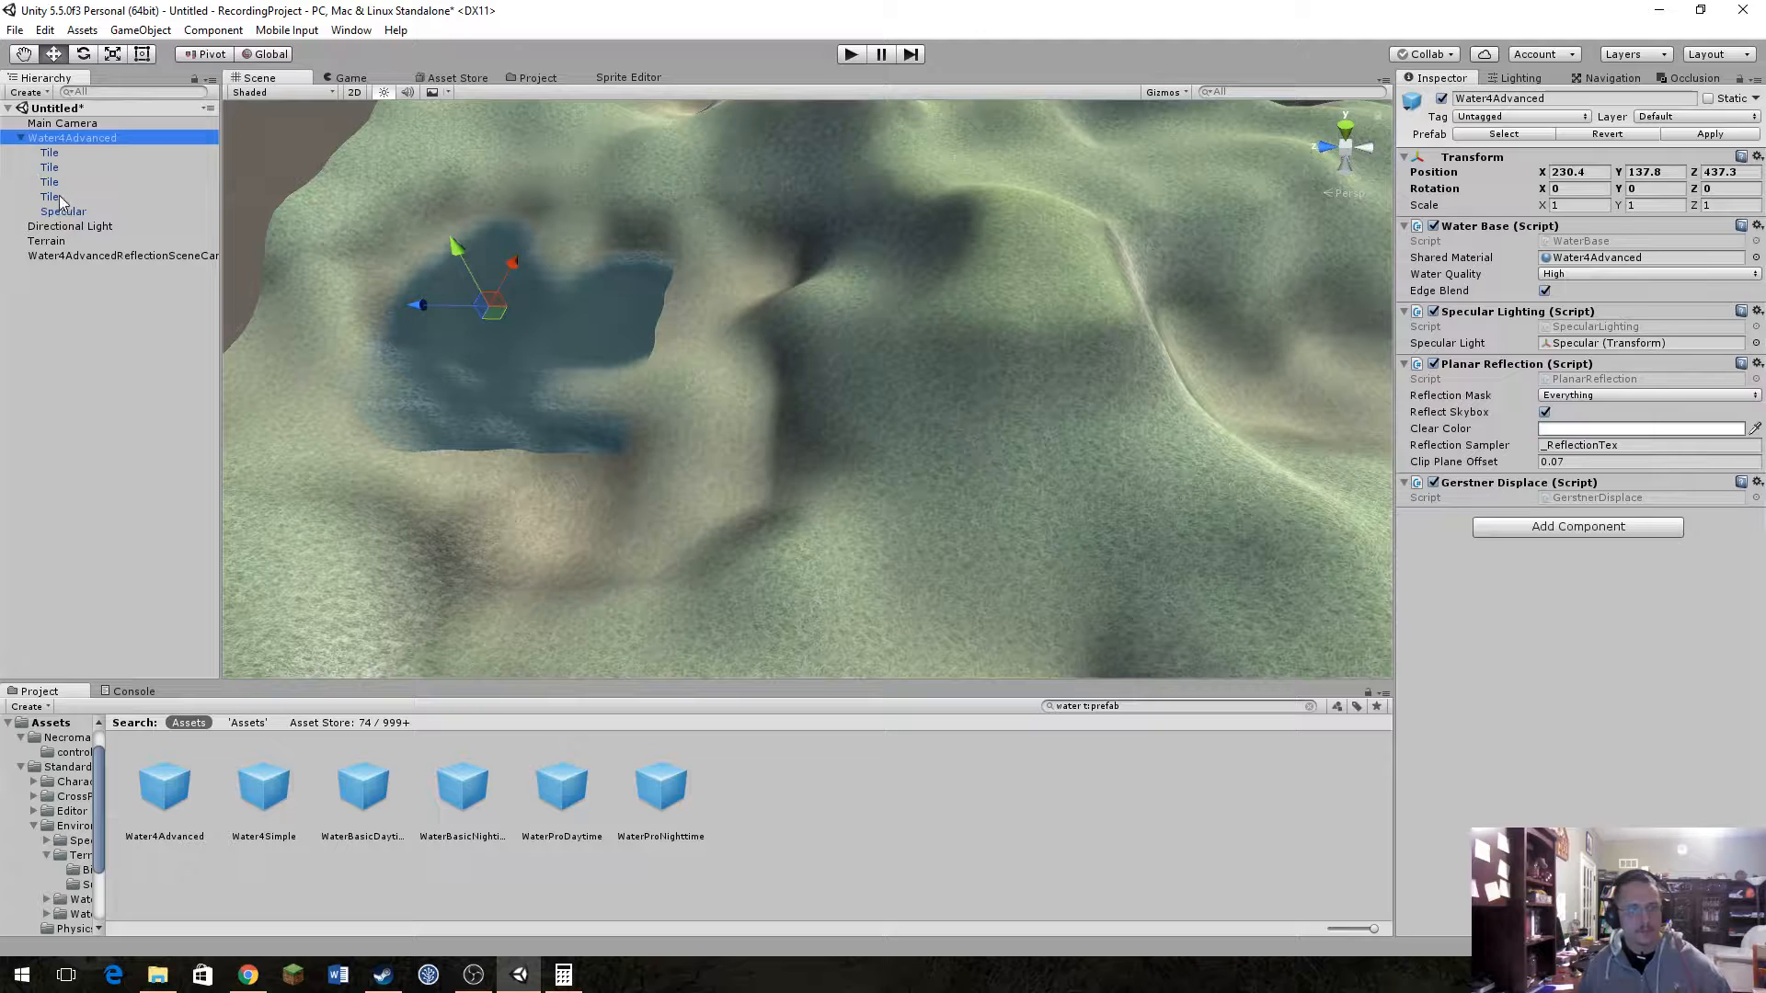
Step: Try duplicating the two water tiles at X -25 and shifting the copies along Z, and undo the duplication
{"action": "left_click", "coordinate": [50, 197]}
{"action": "left_click", "coordinate": [56, 184]}
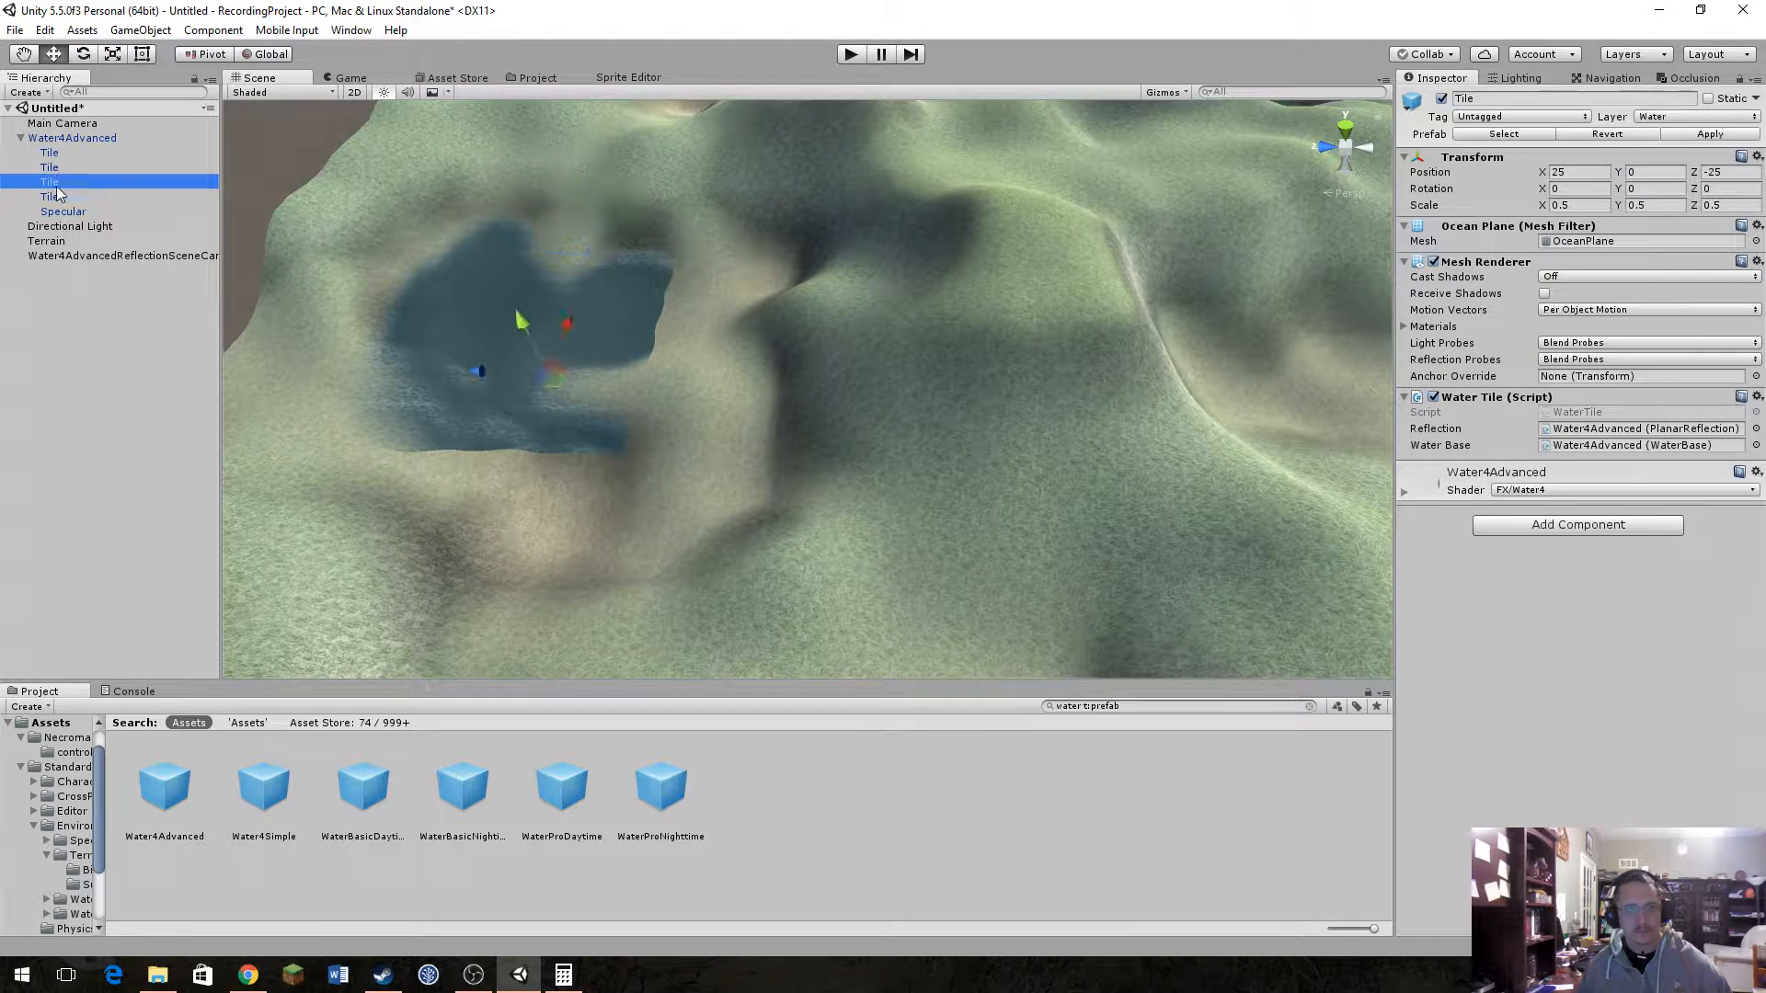
{"action": "left_click", "coordinate": [51, 169], "text": "shift"}
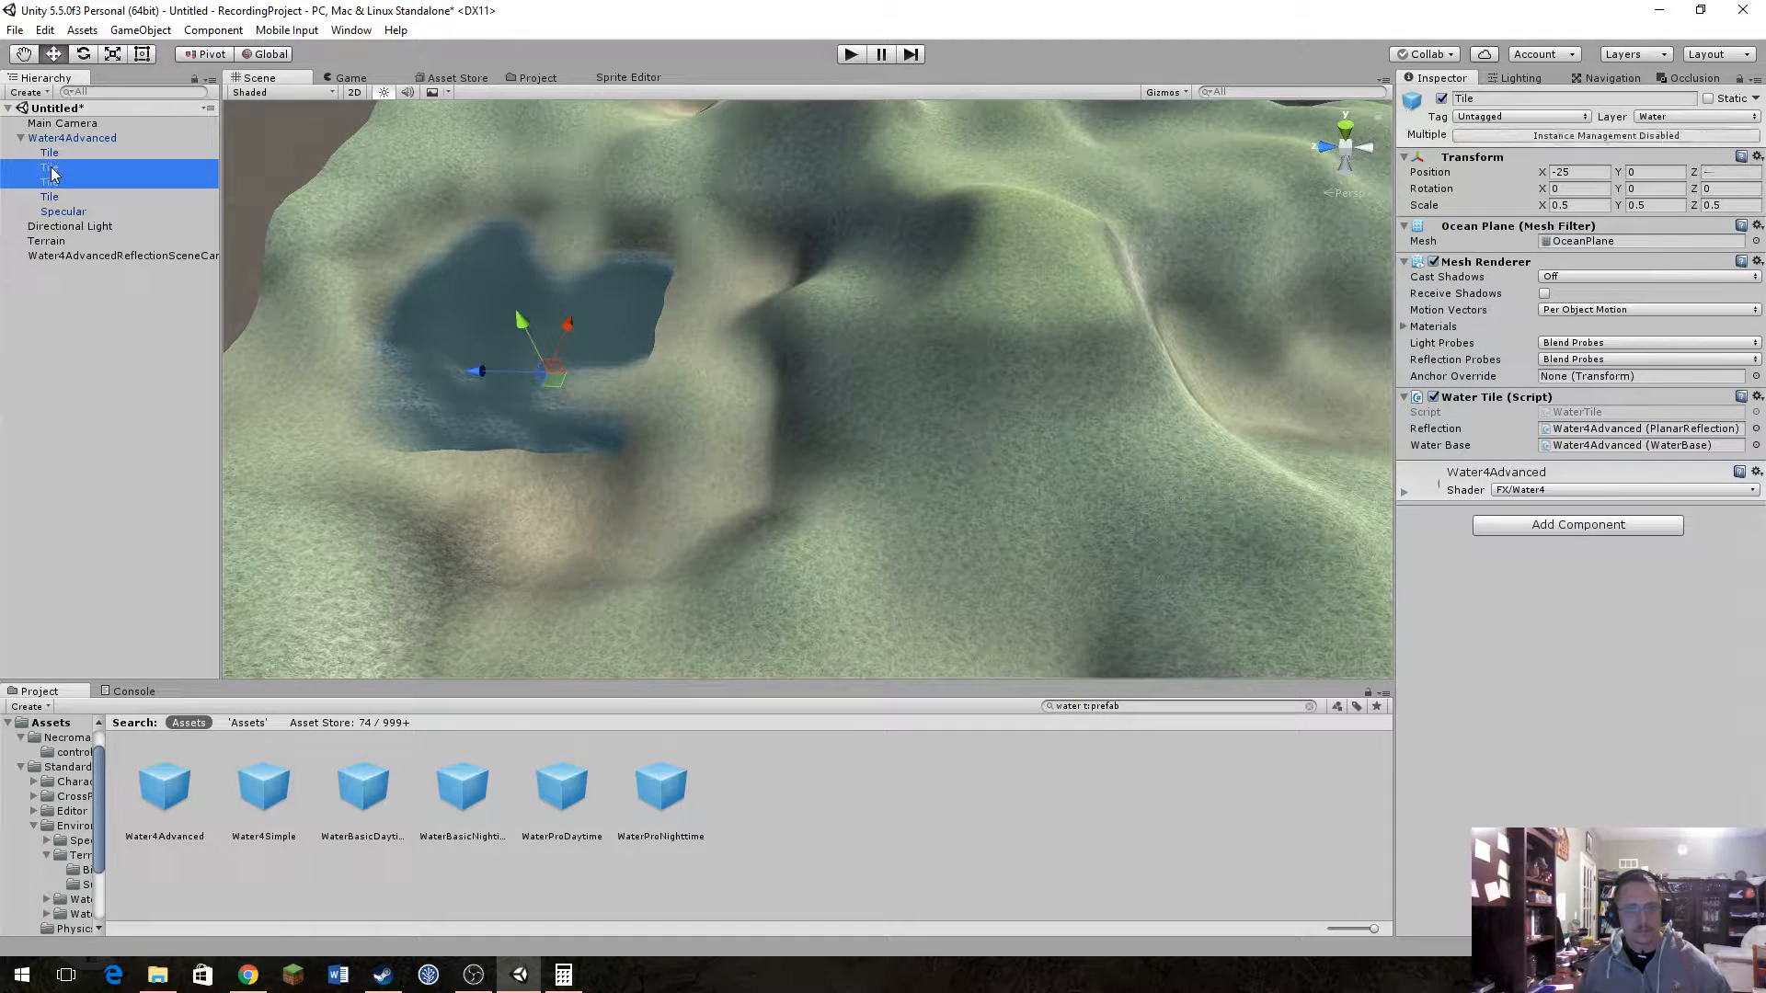
{"action": "key", "text": "ctrl+d"}
{"action": "left_click_drag", "start_coordinate": [477, 370], "coordinate": [856, 428]}
{"action": "left_click_drag", "start_coordinate": [998, 427], "coordinate": [881, 401], "text": "alt"}
{"action": "key", "text": "ctrl+z"}
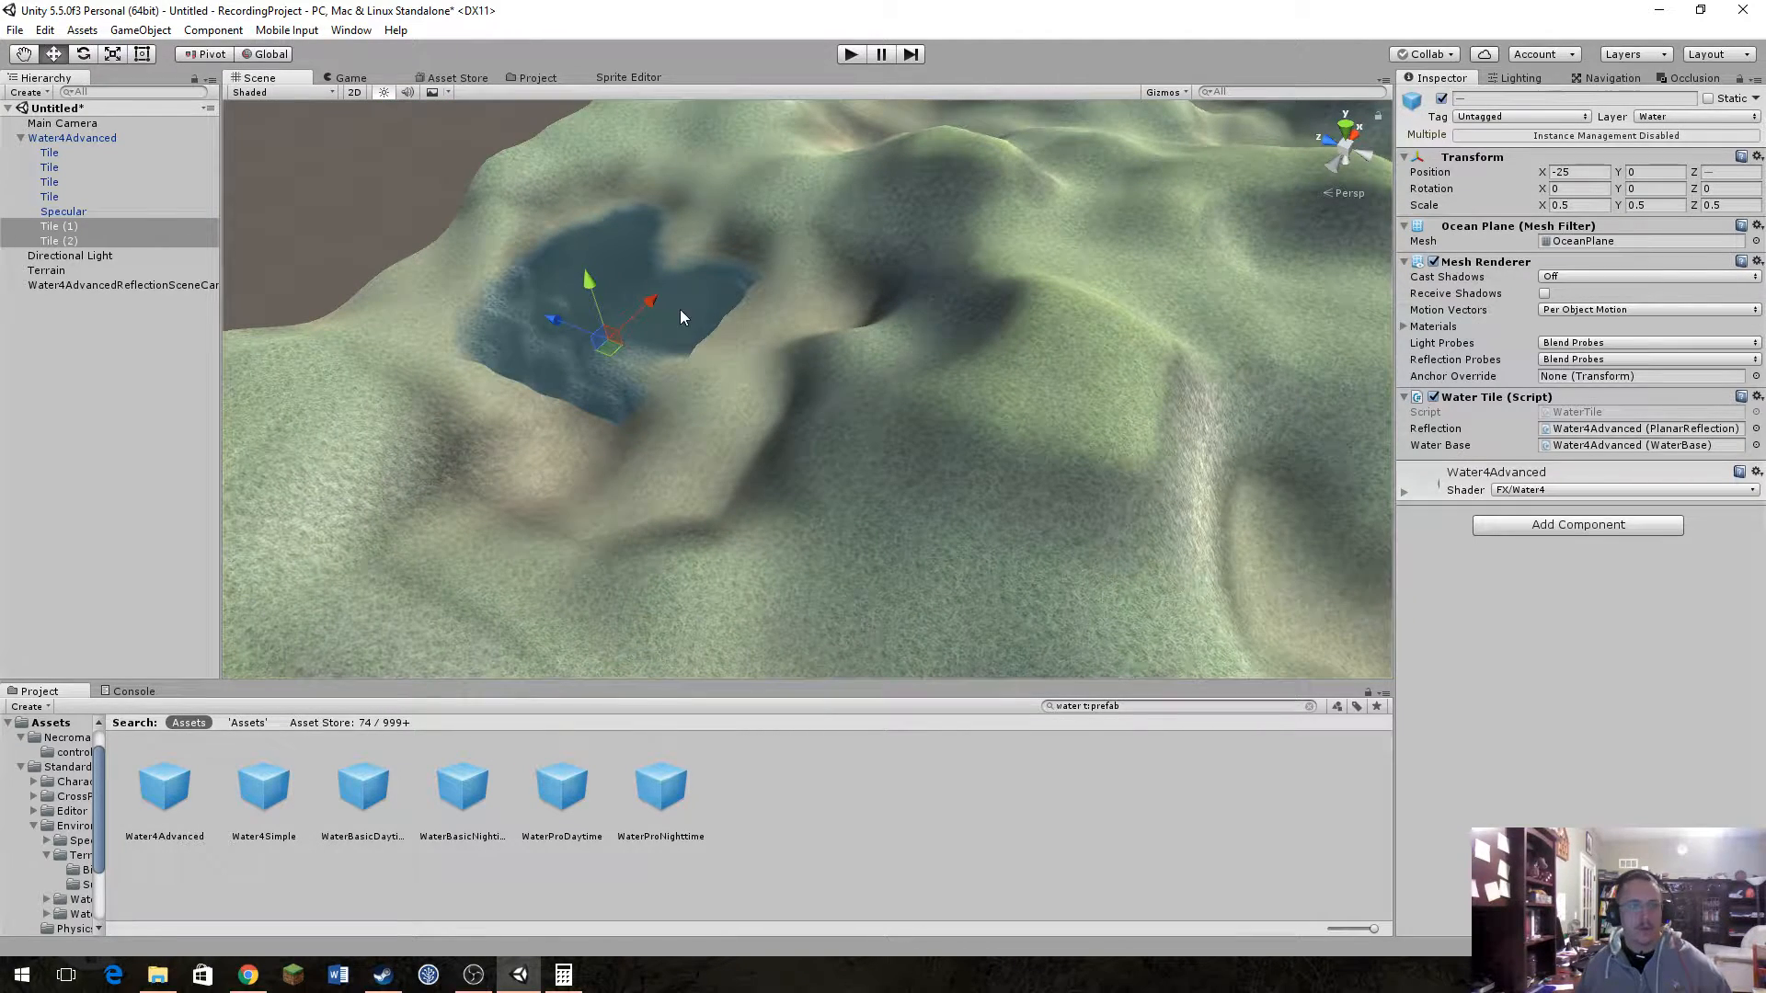
{"action": "key", "text": "ctrl+z"}
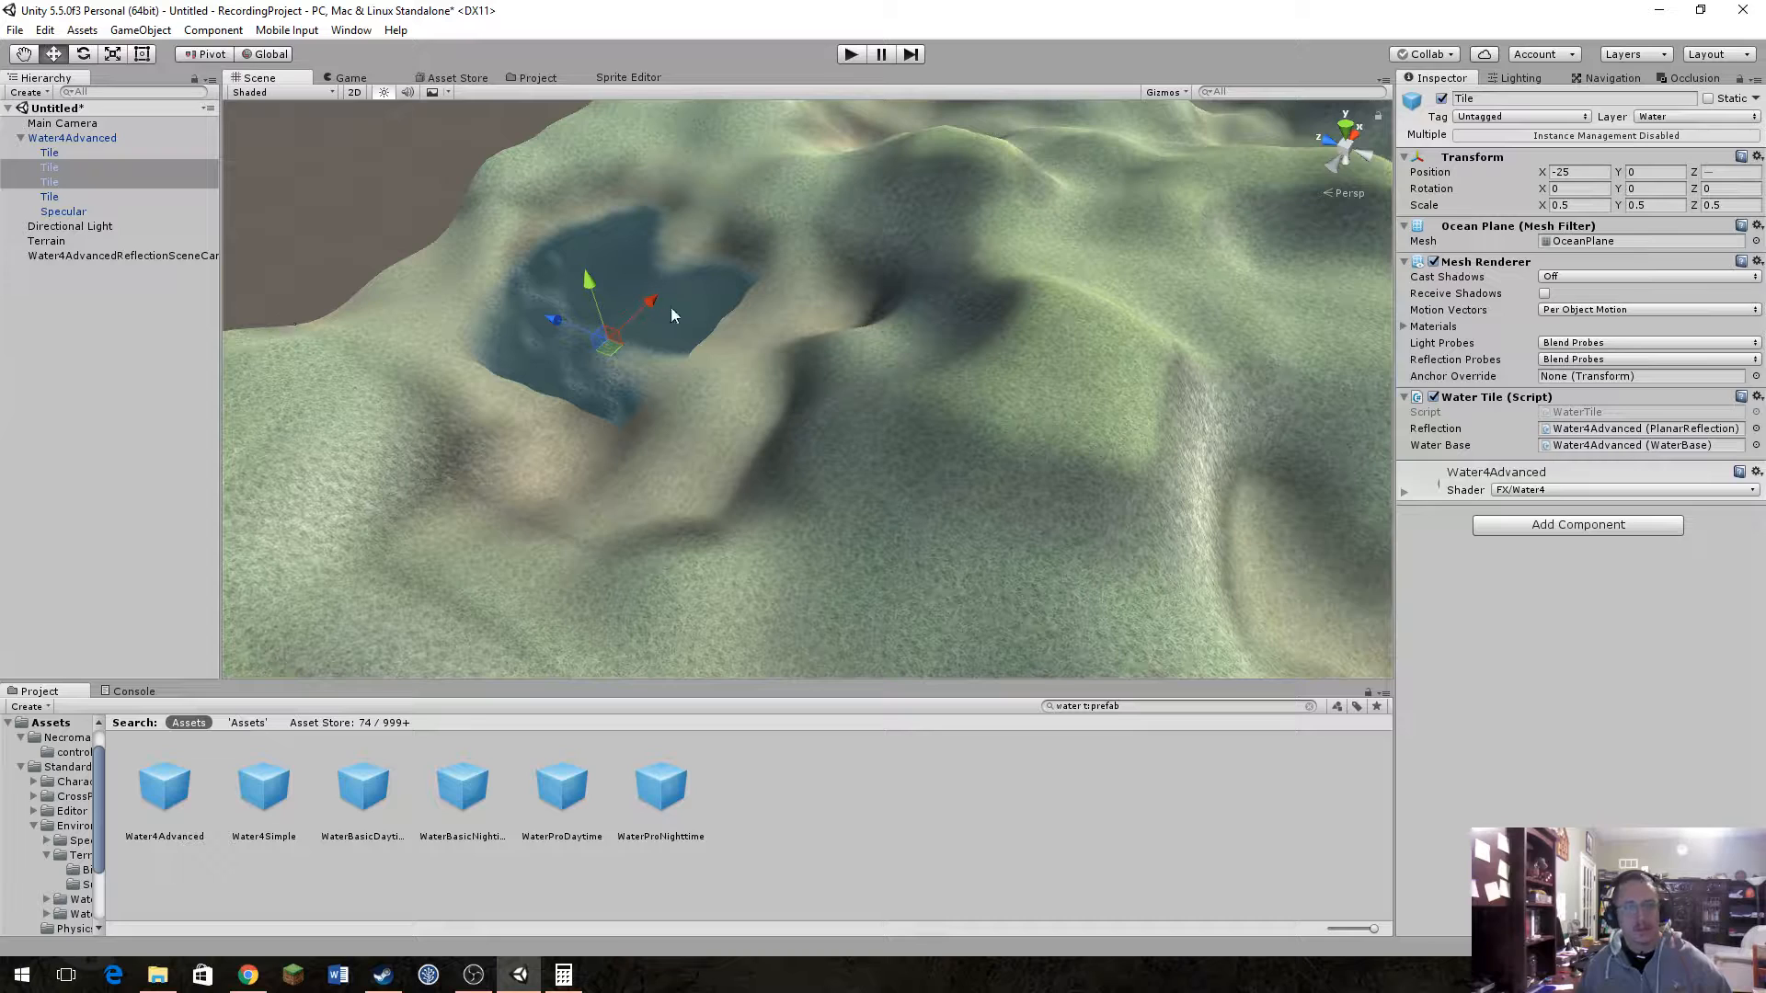
Step: Duplicate the two water tiles at Z -25 and move the copies to Z -75 to extend the pond
{"action": "left_click", "coordinate": [731, 278]}
{"action": "left_click", "coordinate": [731, 285]}
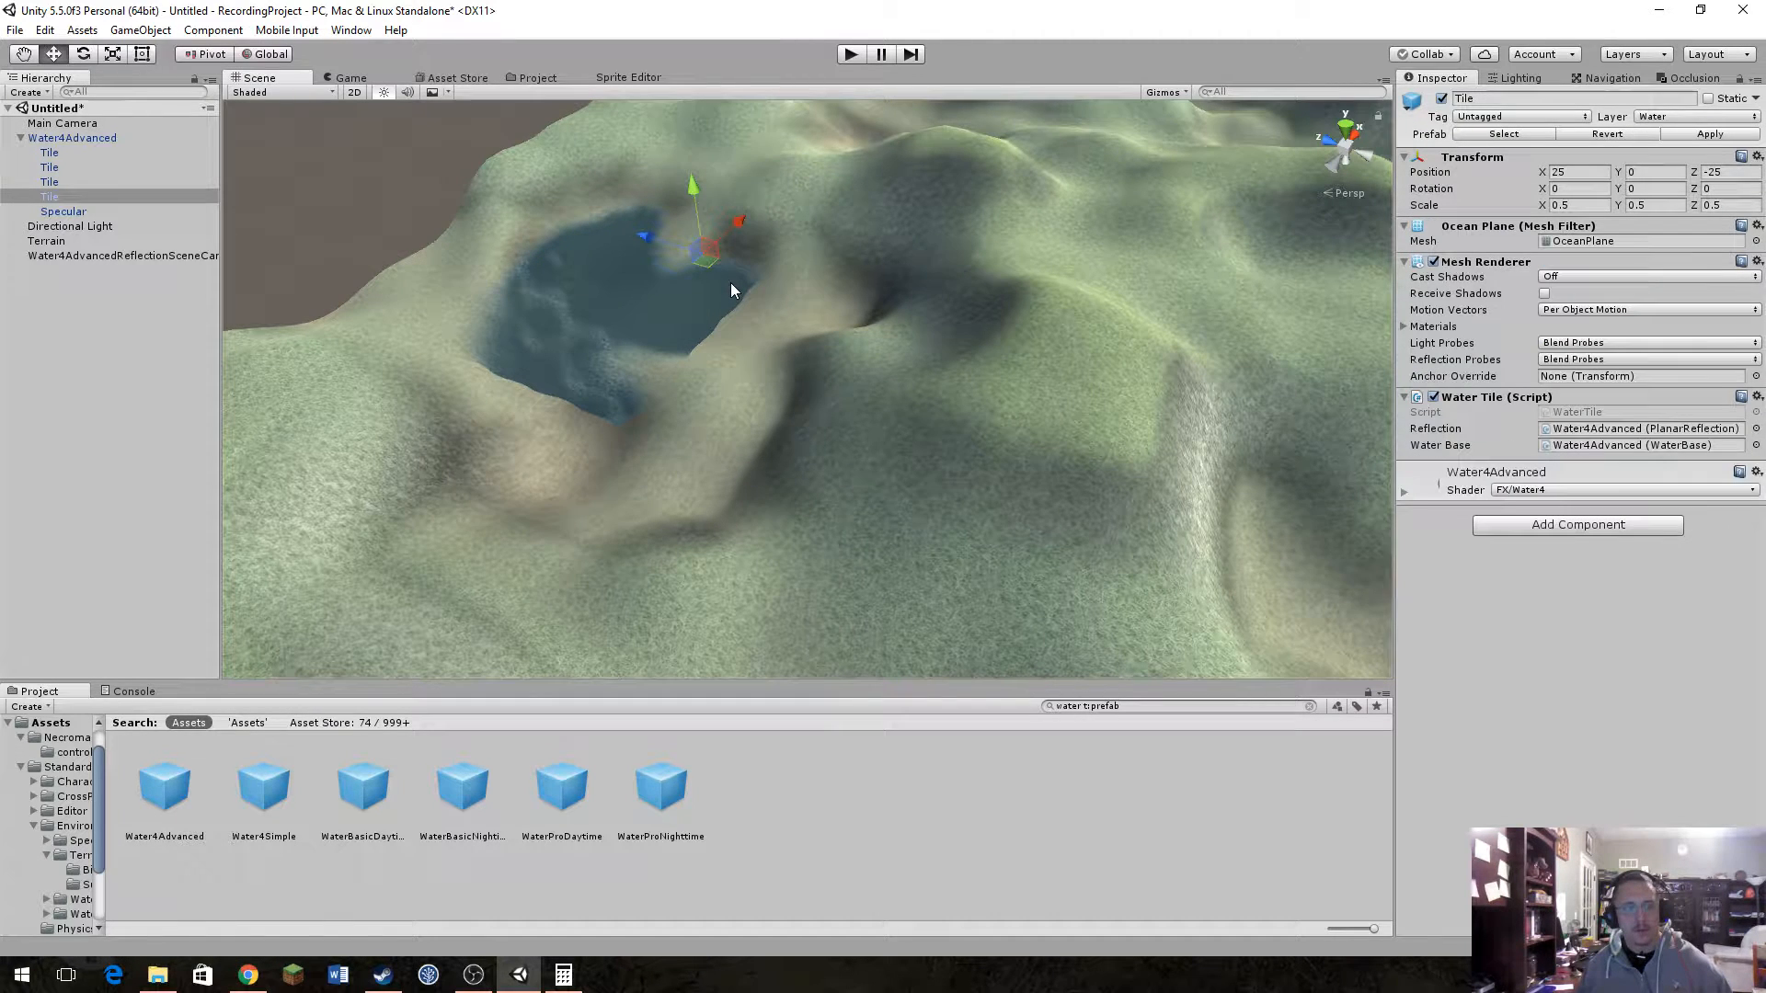
{"action": "left_click", "coordinate": [610, 420], "text": "shift"}
{"action": "left_click", "coordinate": [61, 199]}
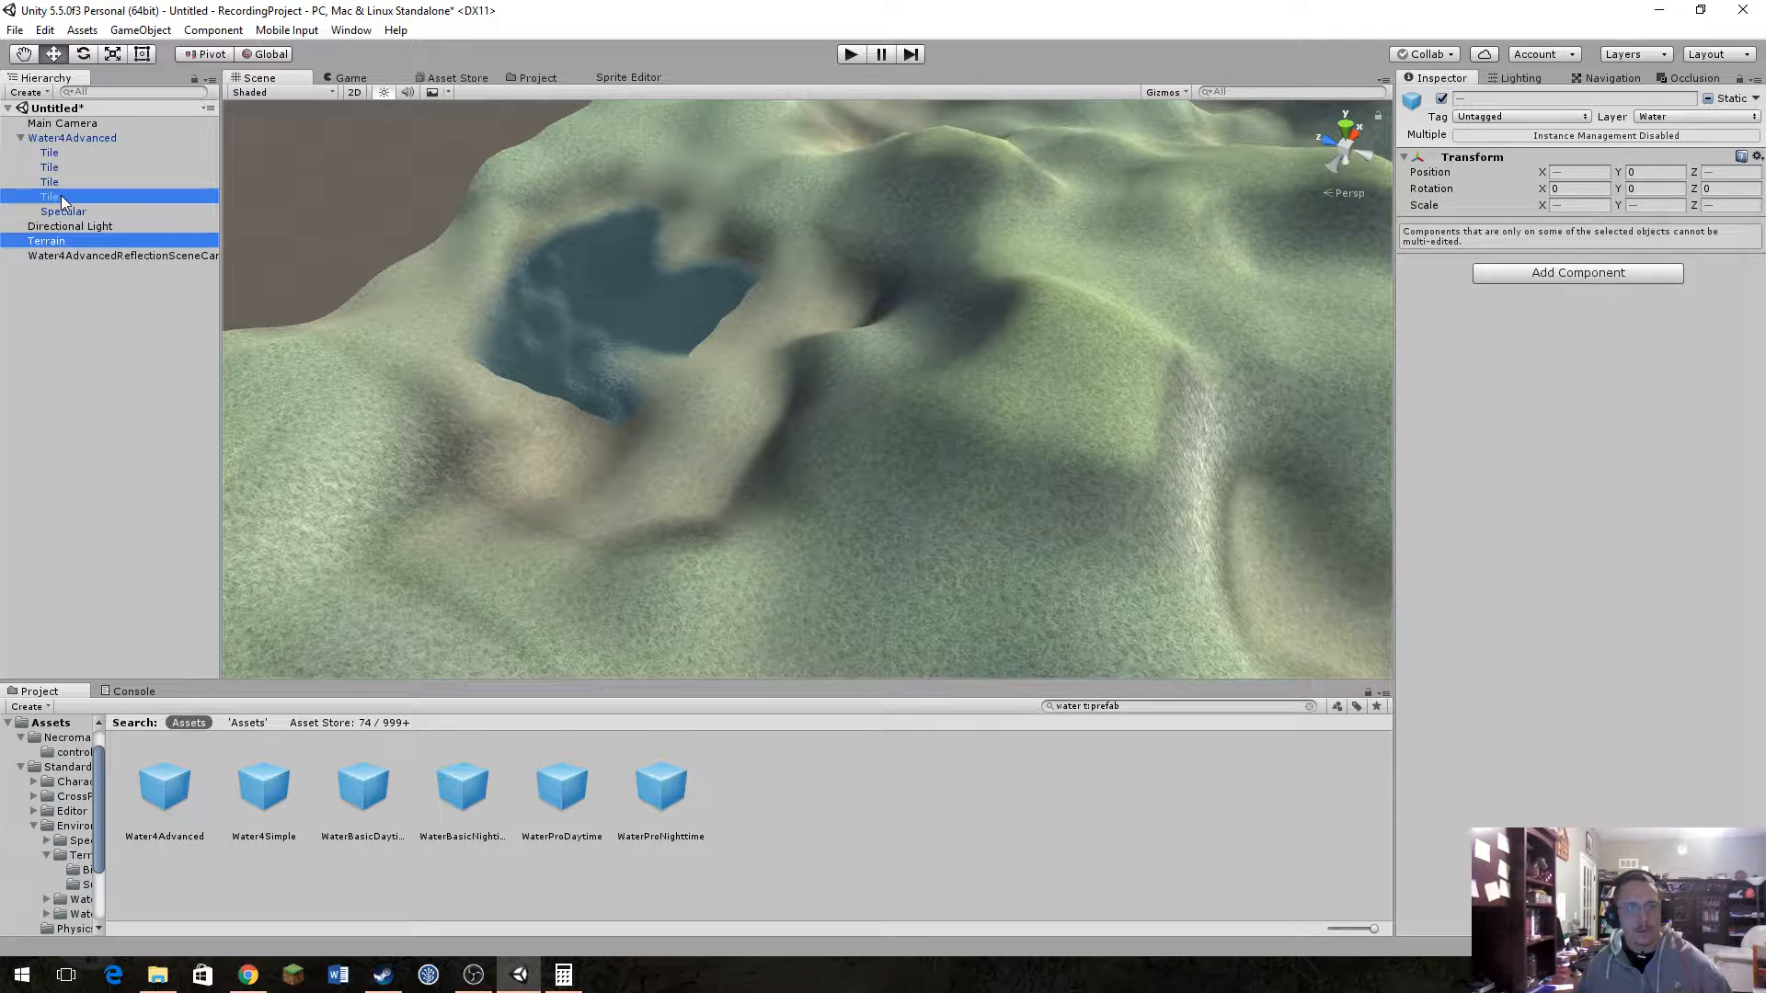
{"action": "left_click", "coordinate": [55, 183]}
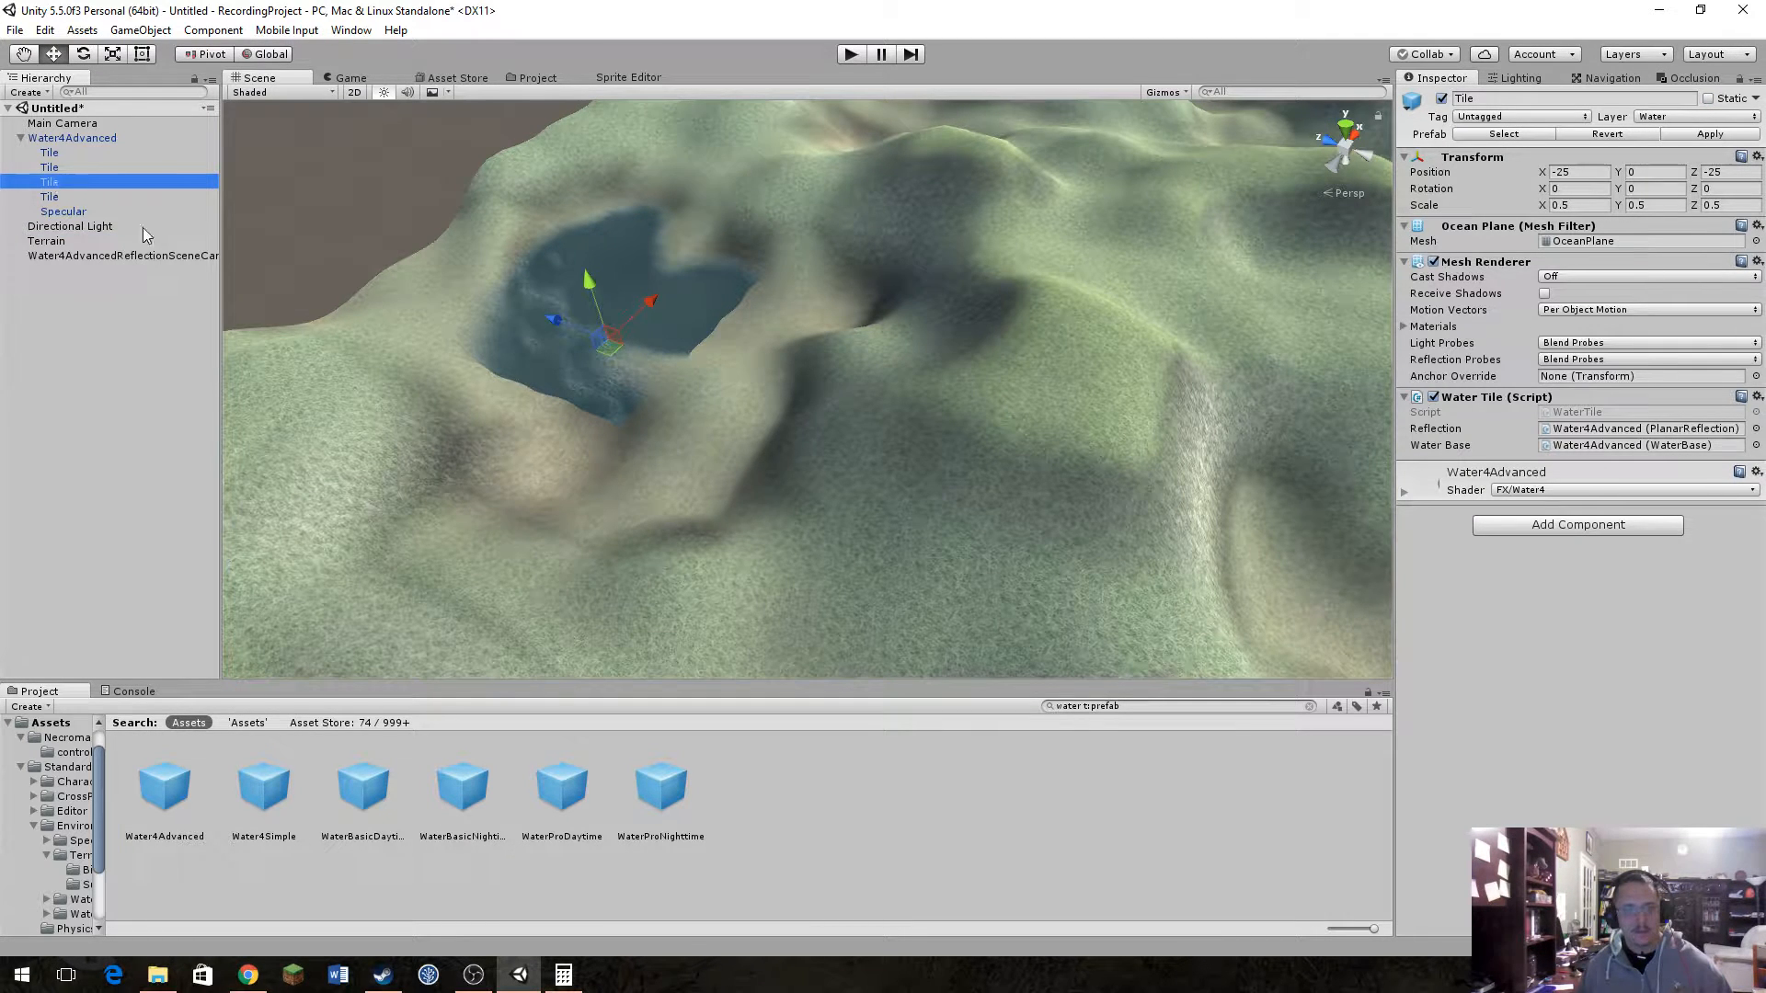
{"action": "left_click_drag", "start_coordinate": [576, 317], "coordinate": [578, 333]}
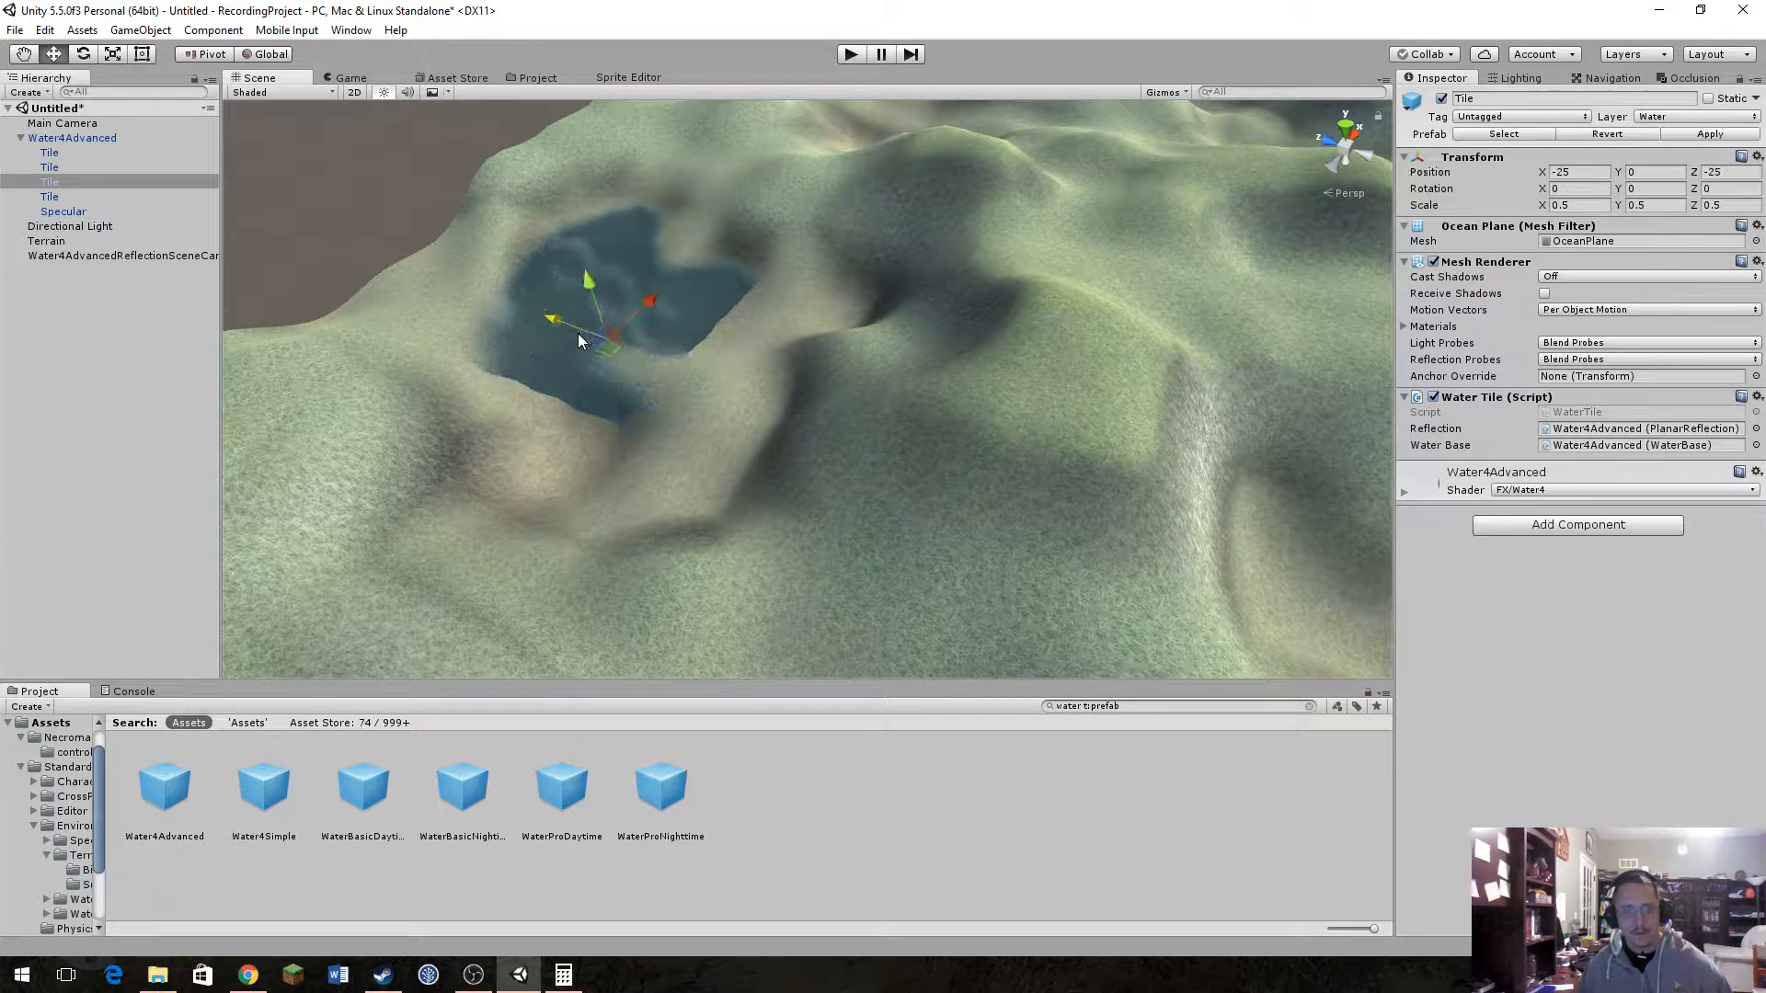
{"action": "left_click", "coordinate": [57, 199], "text": "ctrl"}
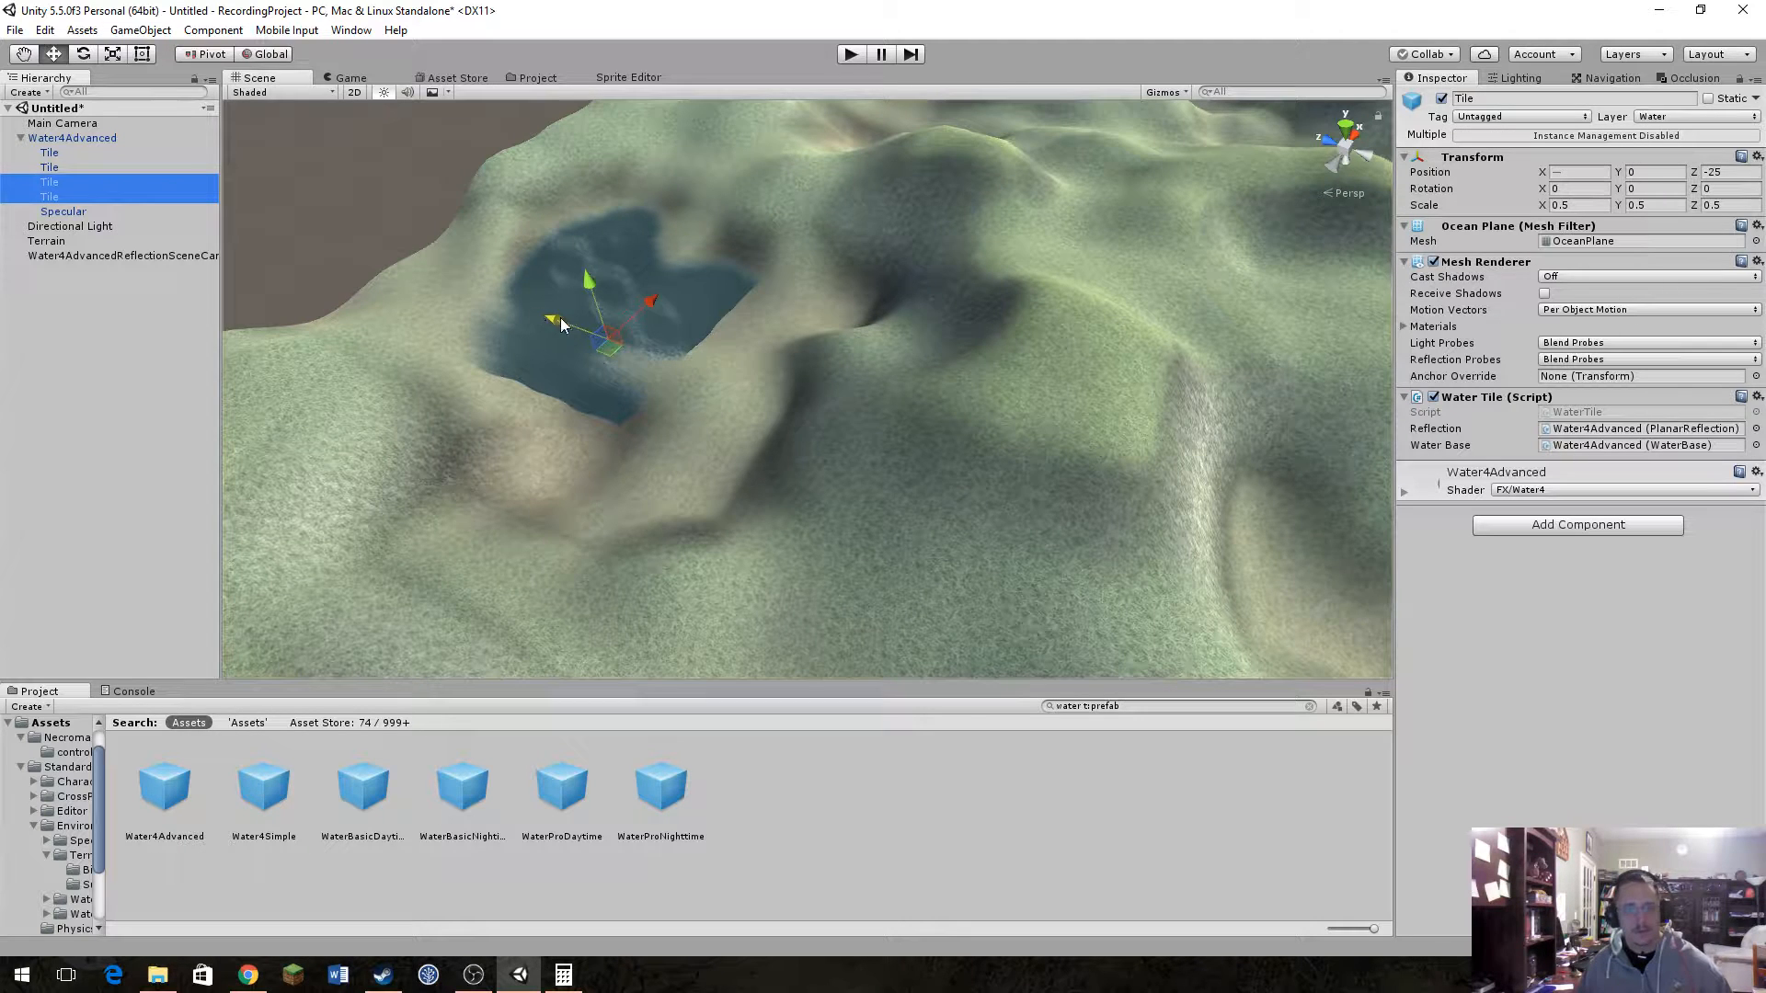
{"action": "key", "text": "ctrl+d"}
{"action": "left_click_drag", "start_coordinate": [554, 319], "coordinate": [760, 294]}
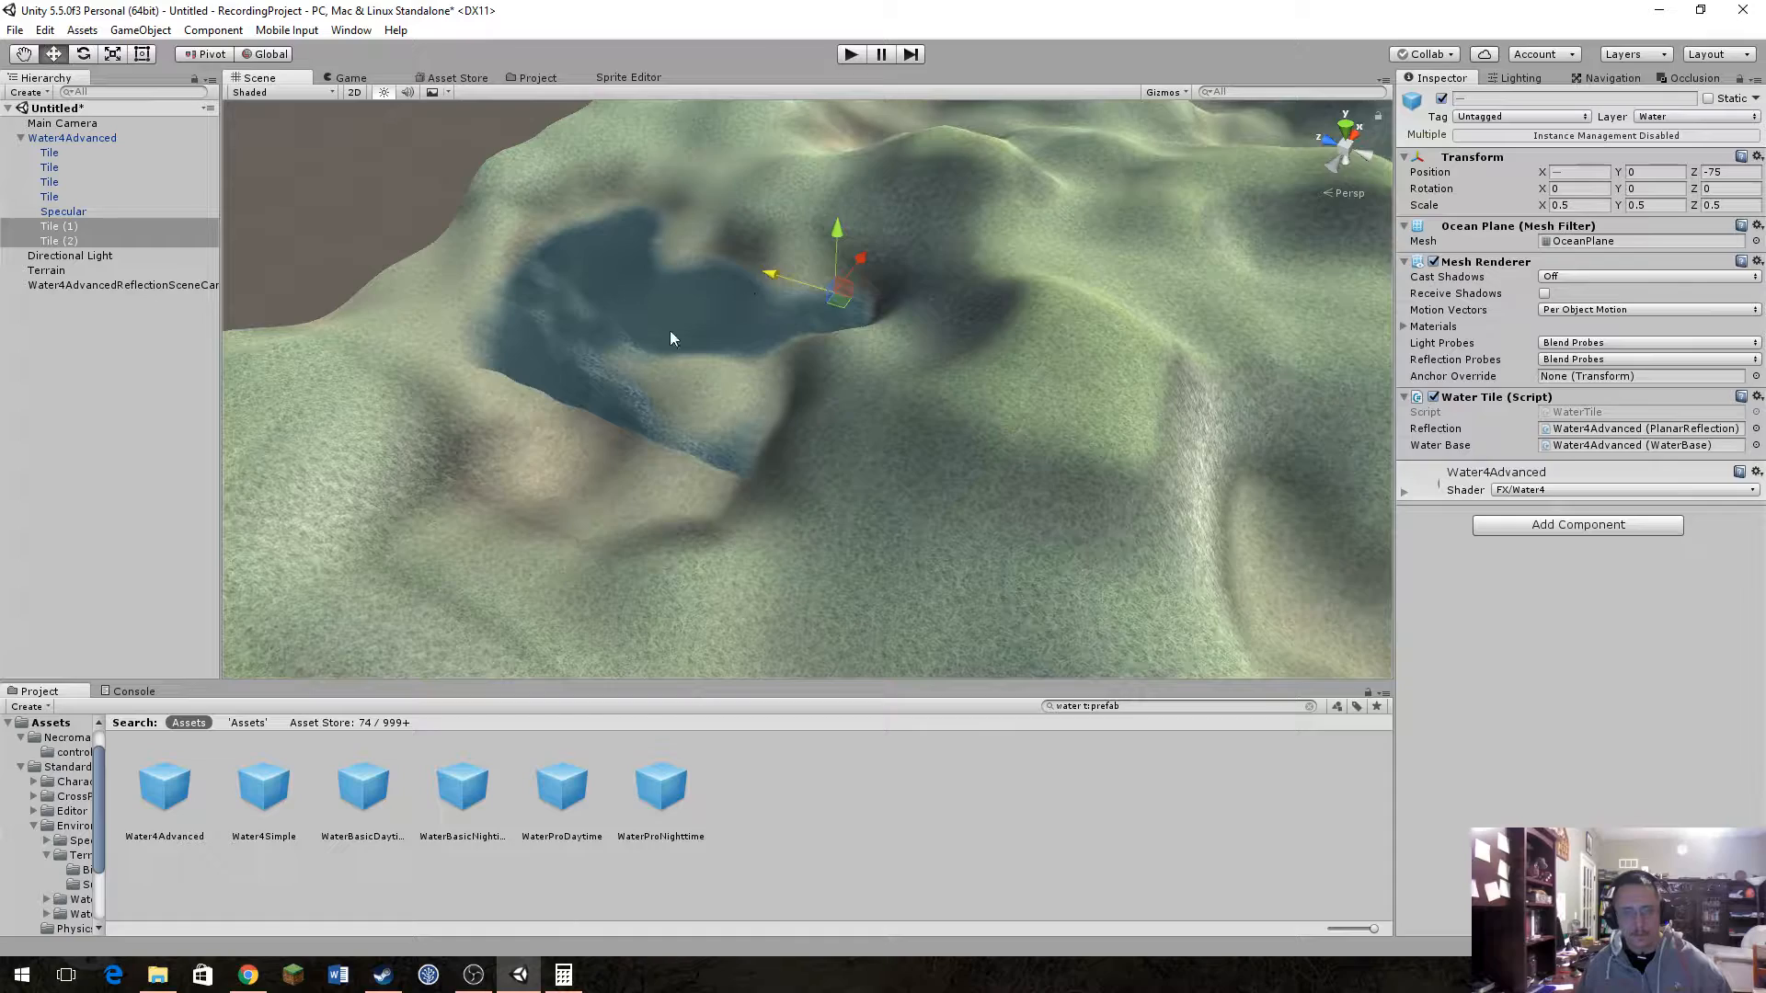
Step: Try shifting the single water tile at X -25, Z -25 along the X axis and undo the move
{"action": "left_click_drag", "start_coordinate": [669, 339], "coordinate": [827, 433], "text": "alt"}
{"action": "left_click", "coordinate": [889, 372]}
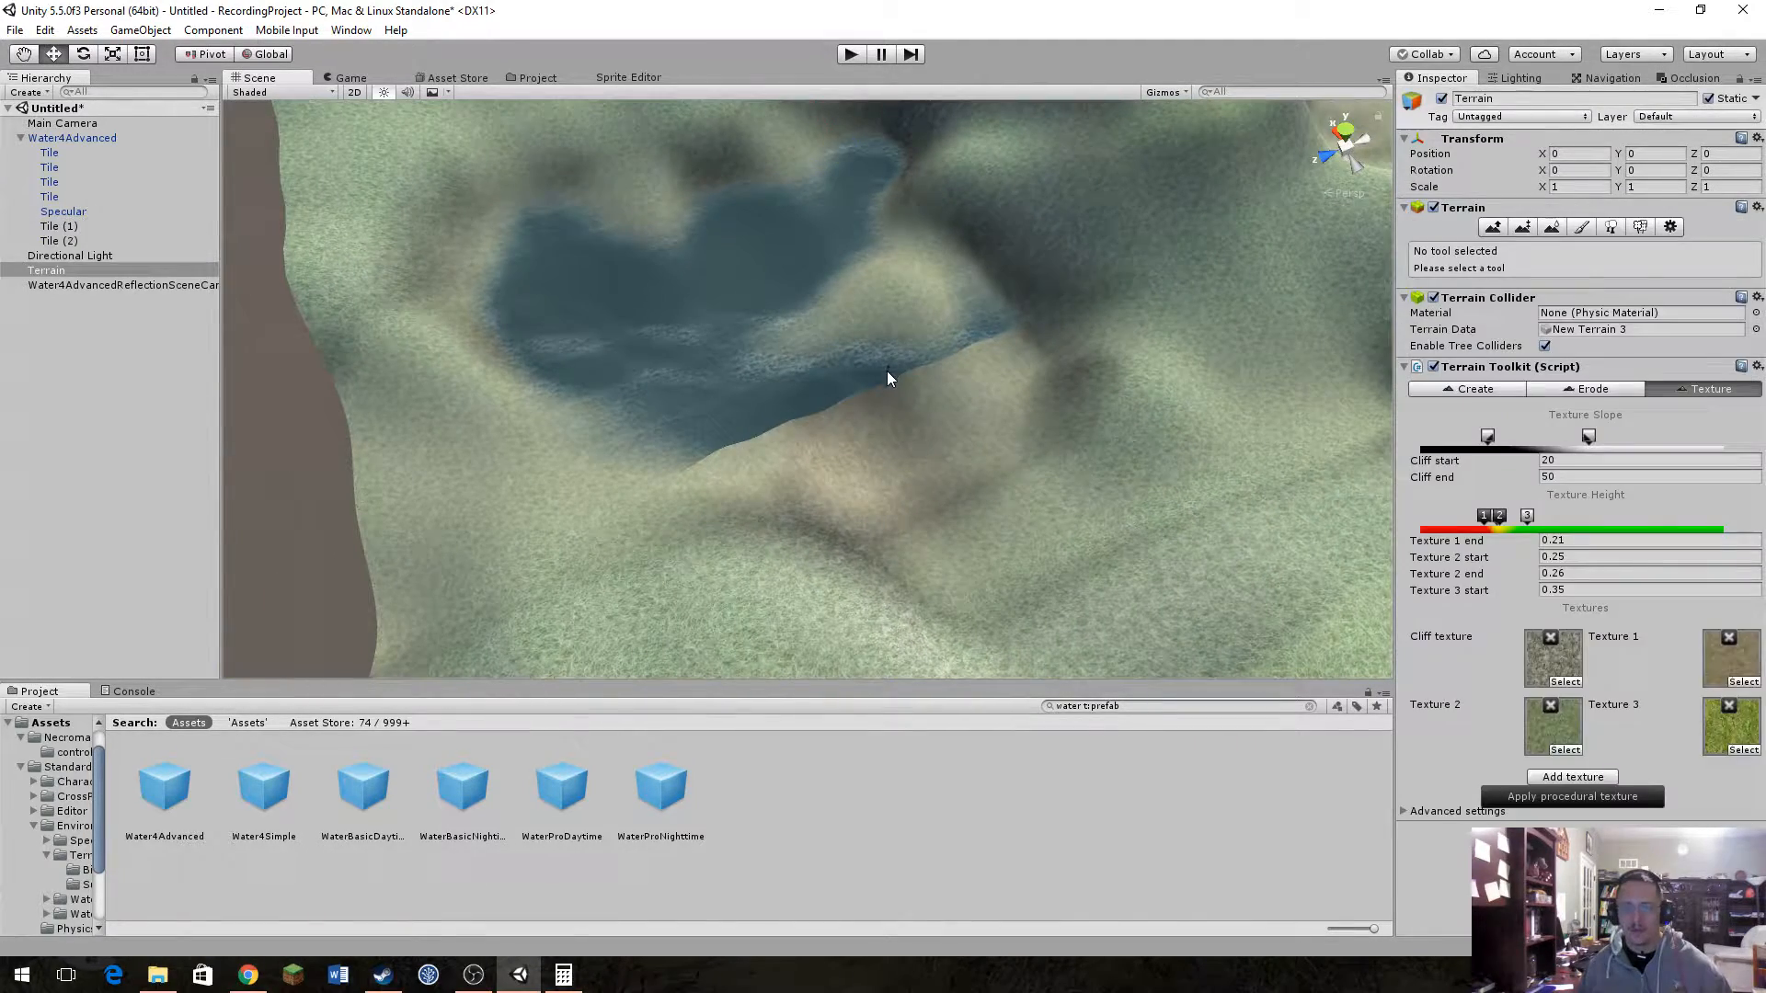
{"action": "left_click", "coordinate": [888, 372]}
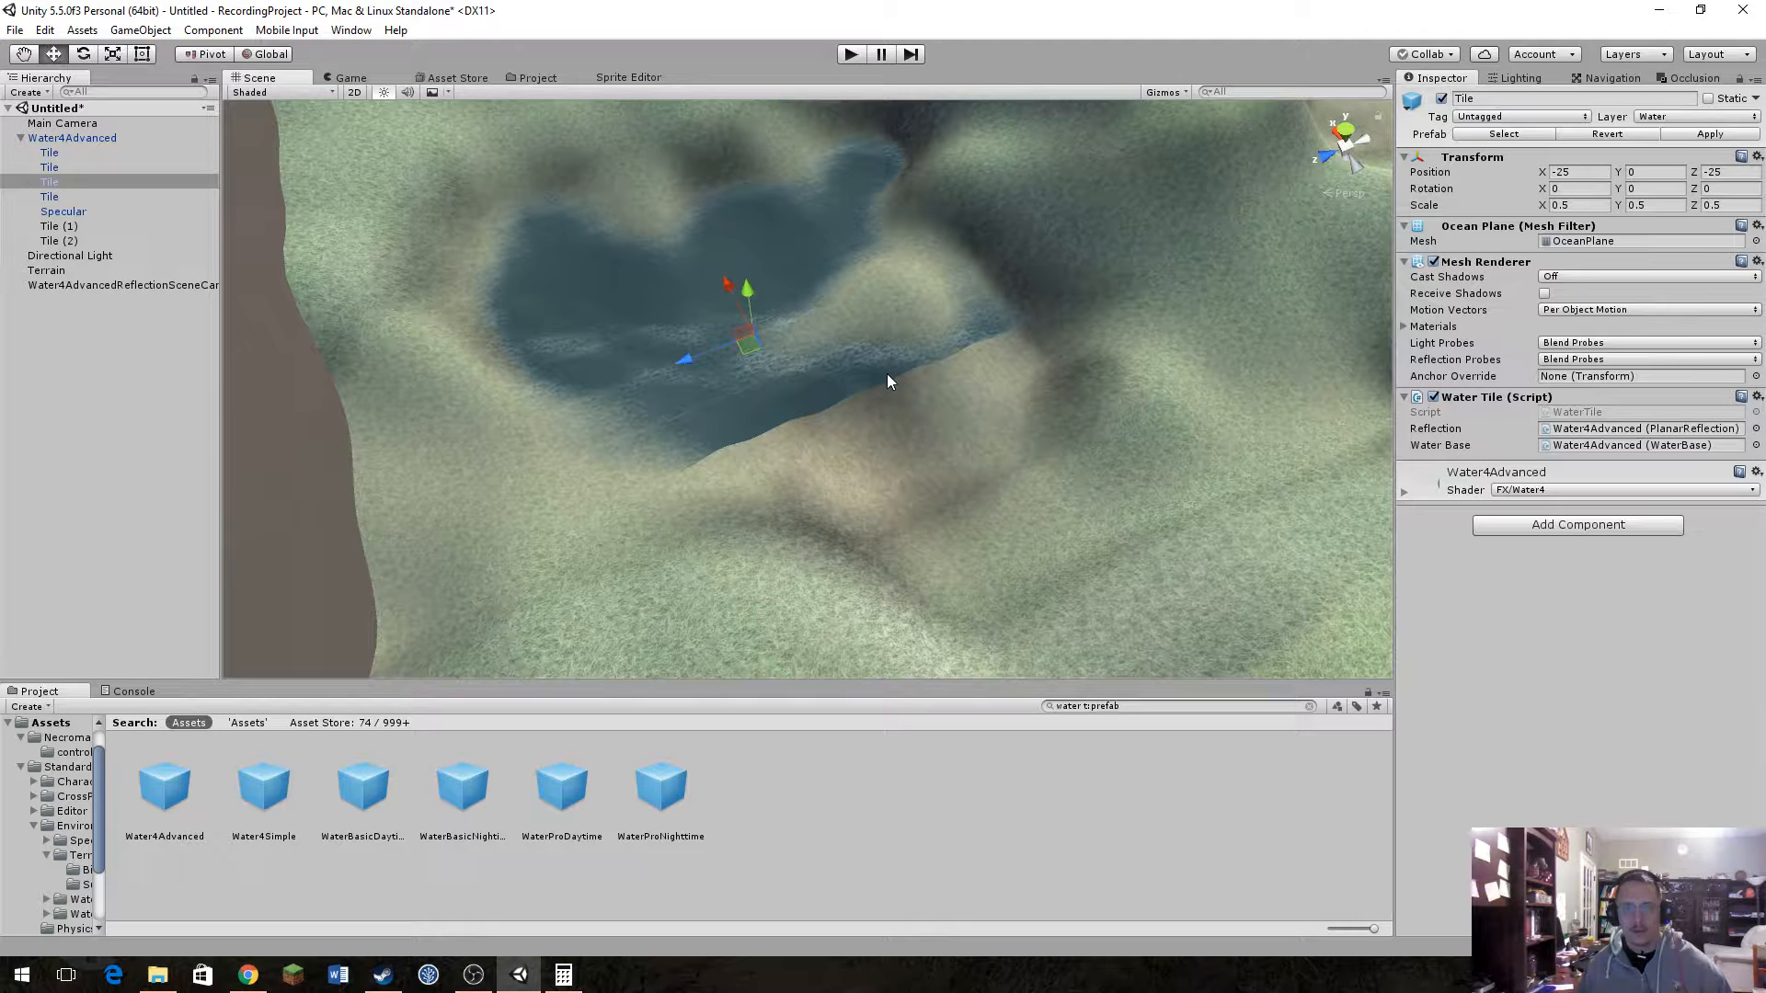
{"action": "left_click_drag", "start_coordinate": [727, 290], "coordinate": [734, 300]}
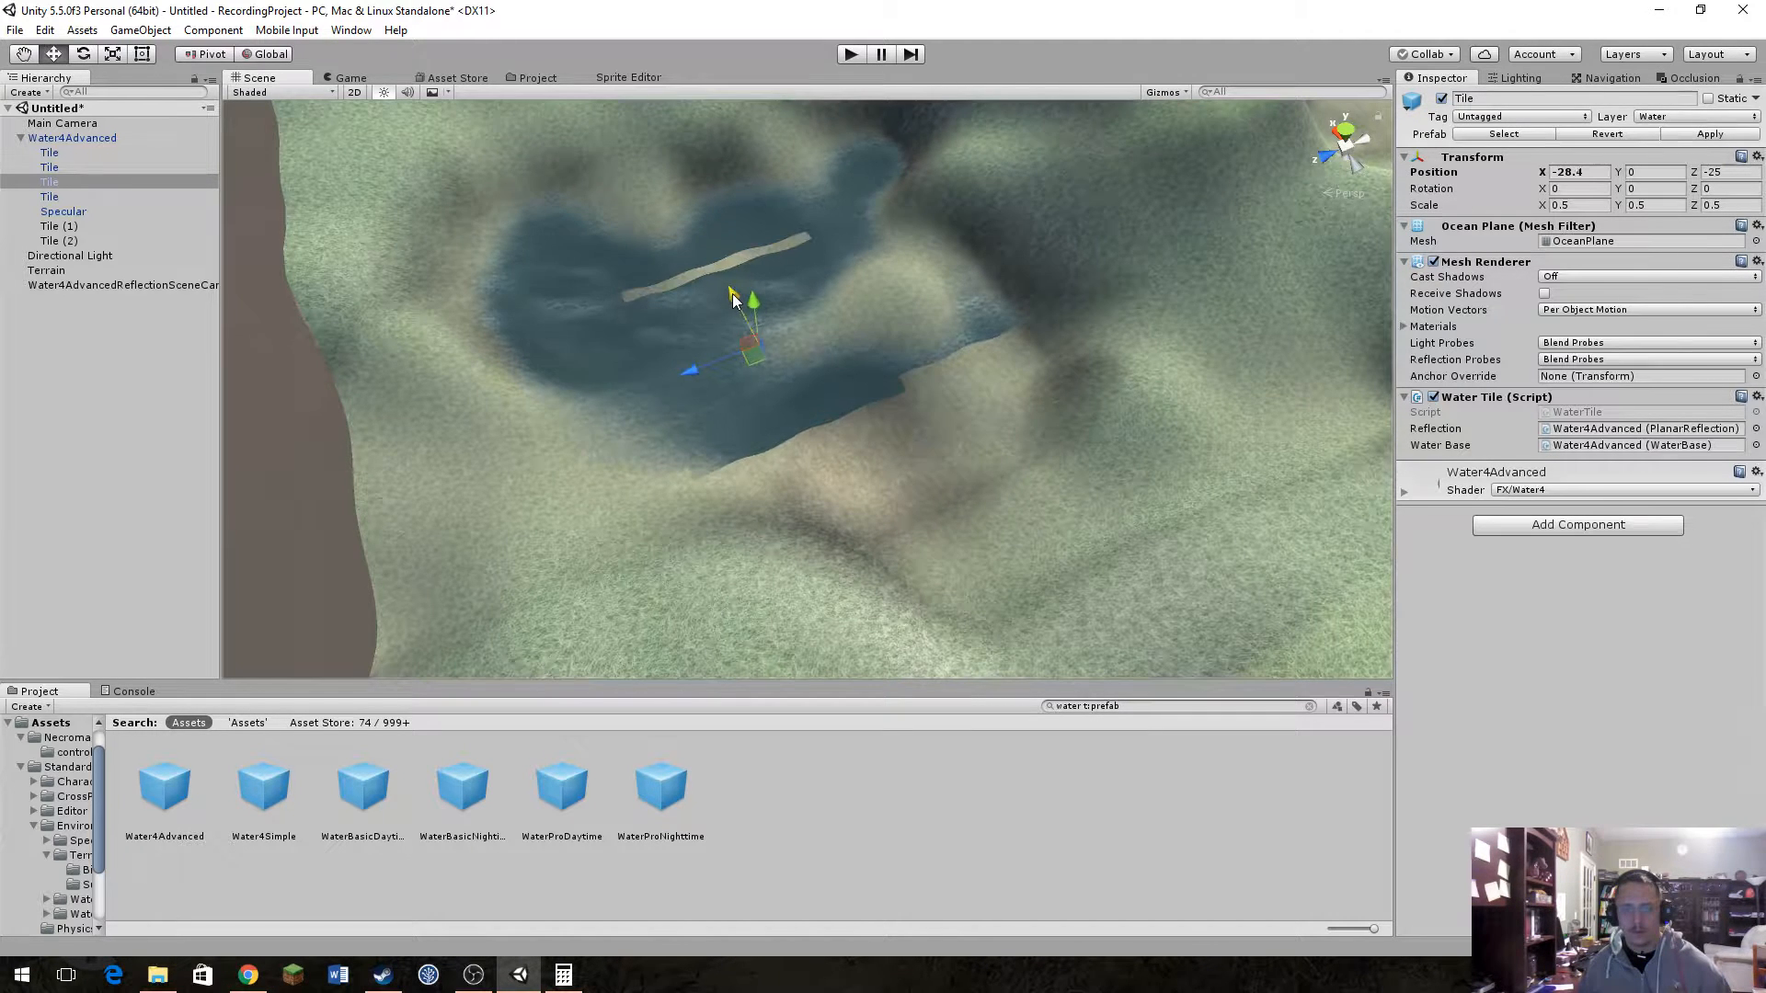
{"action": "key", "text": "ctrl+z"}
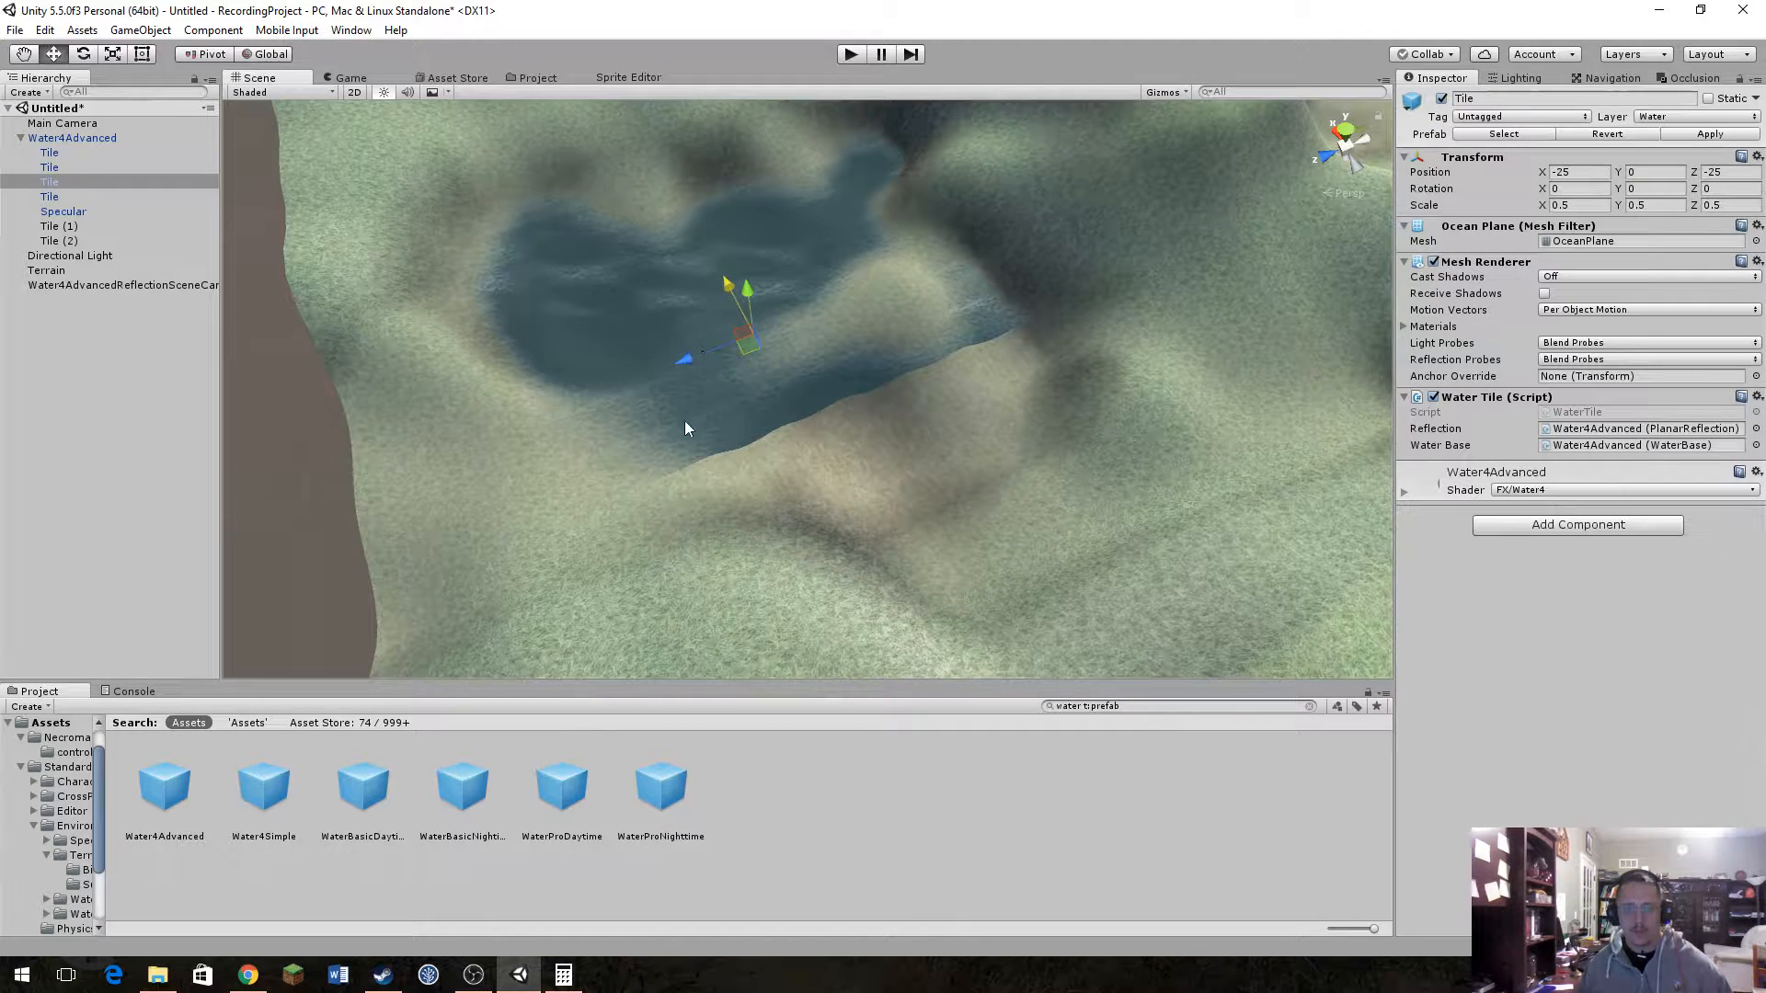
Step: Duplicate the row of three water tiles at X -25 and move the copies to X -75 to fill the rest of the basin
{"action": "left_click", "coordinate": [58, 168]}
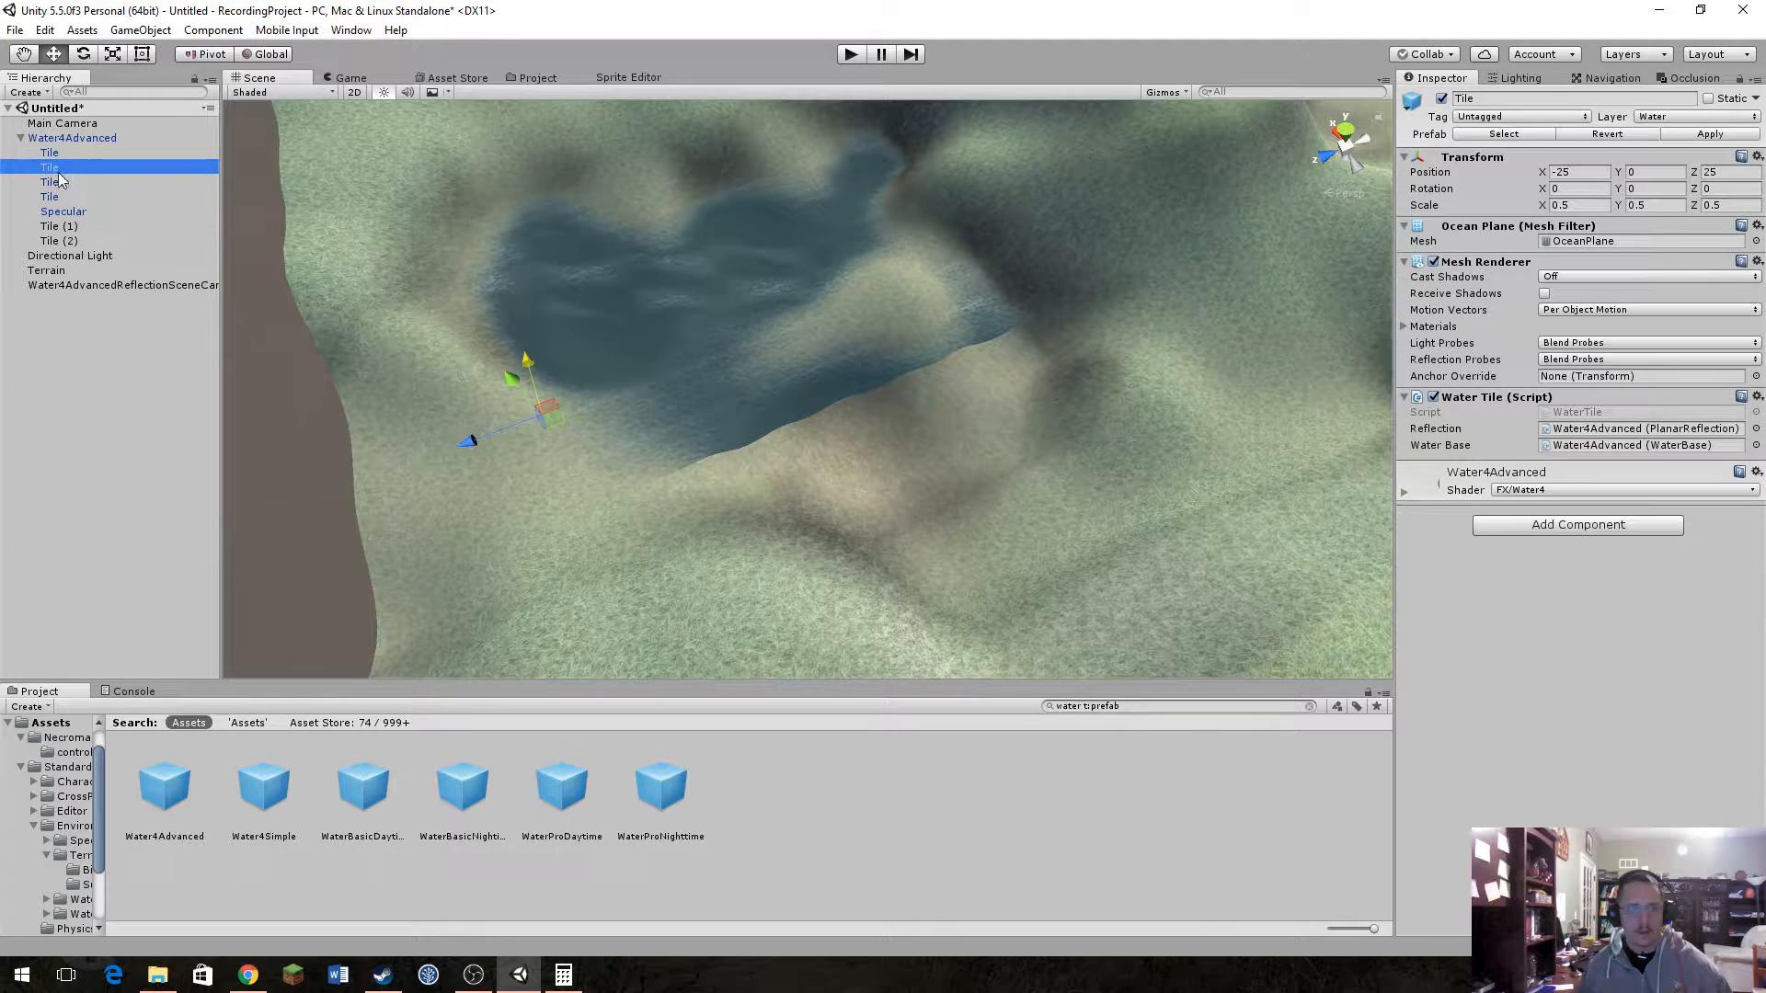
{"action": "left_click", "coordinate": [57, 182], "text": "shift"}
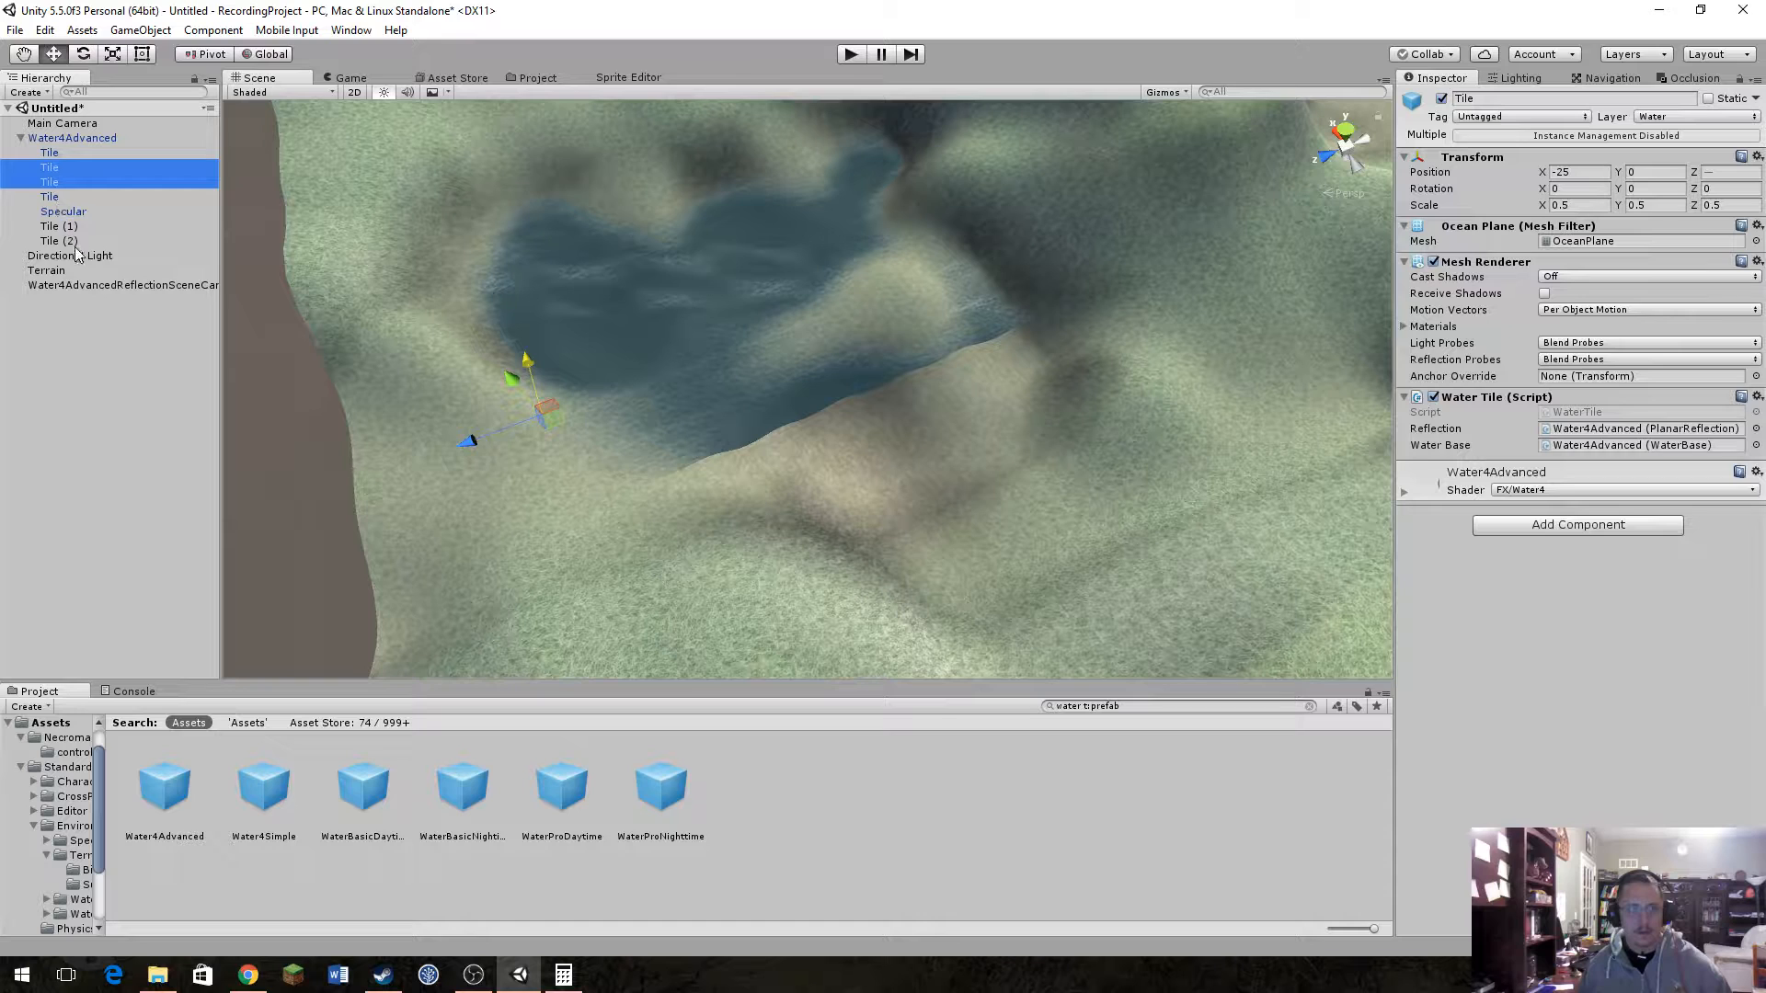
{"action": "left_click", "coordinate": [66, 241]}
{"action": "left_click", "coordinate": [51, 168]}
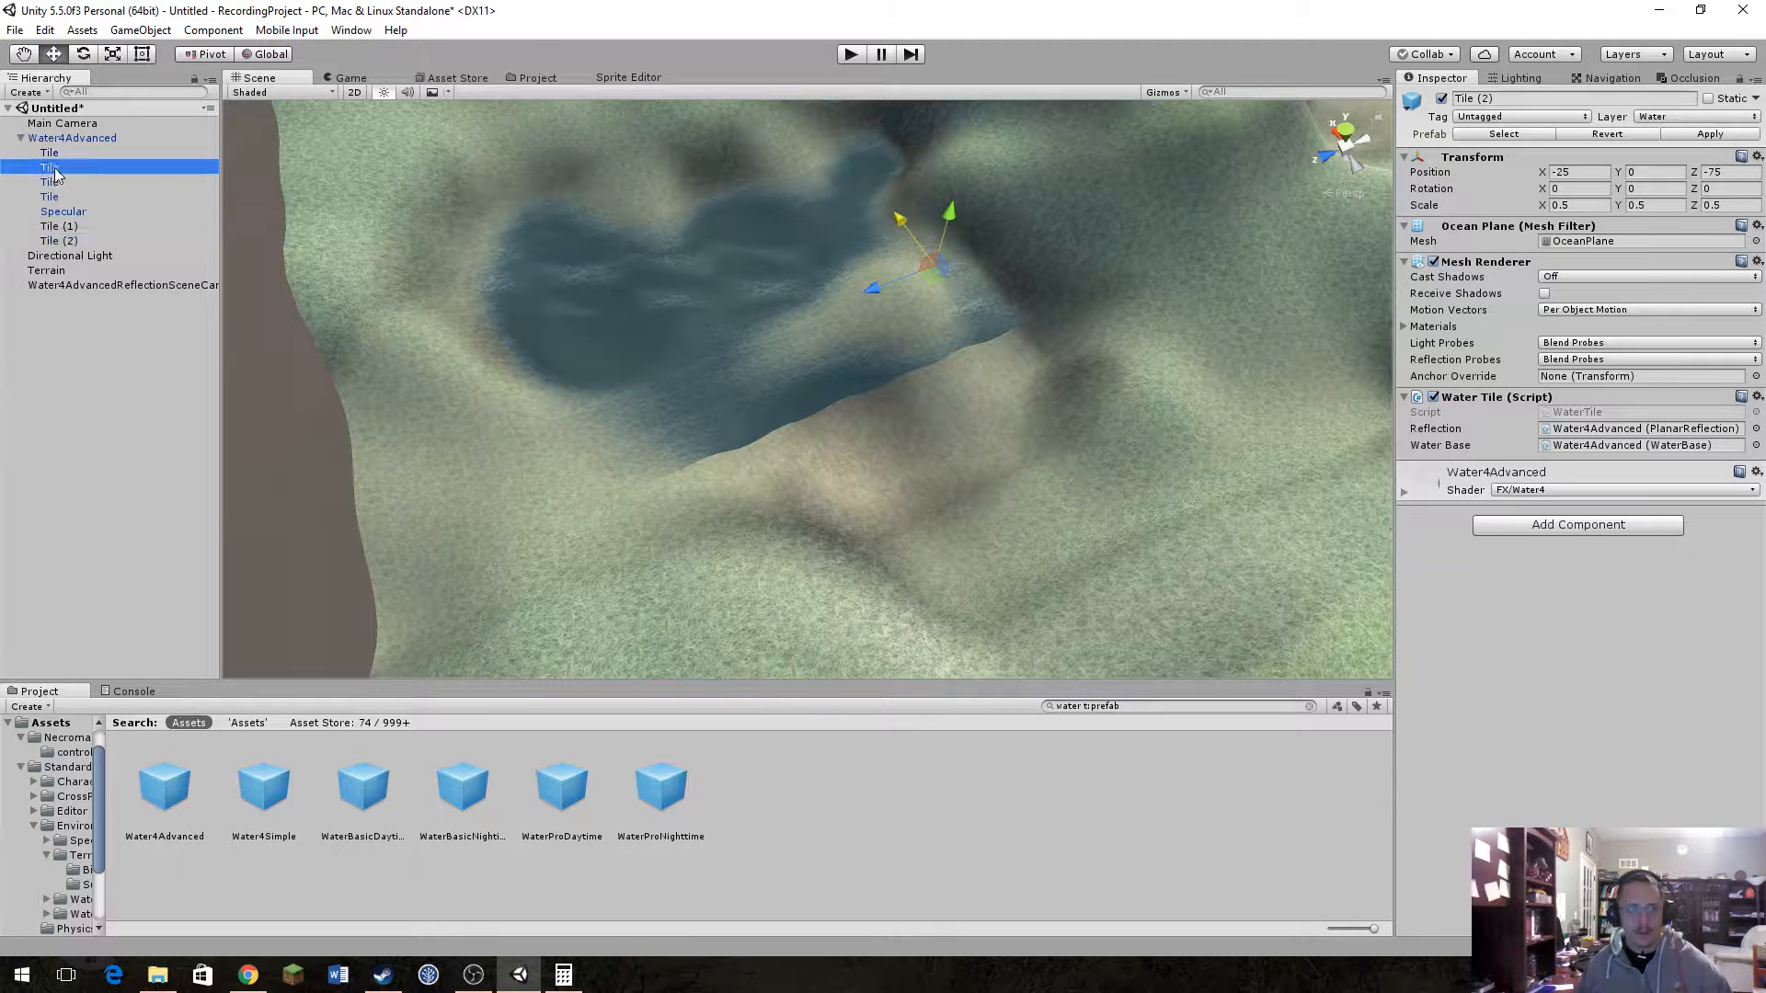
{"action": "left_click", "coordinate": [57, 182], "text": "shift"}
{"action": "left_click", "coordinate": [66, 241], "text": "ctrl"}
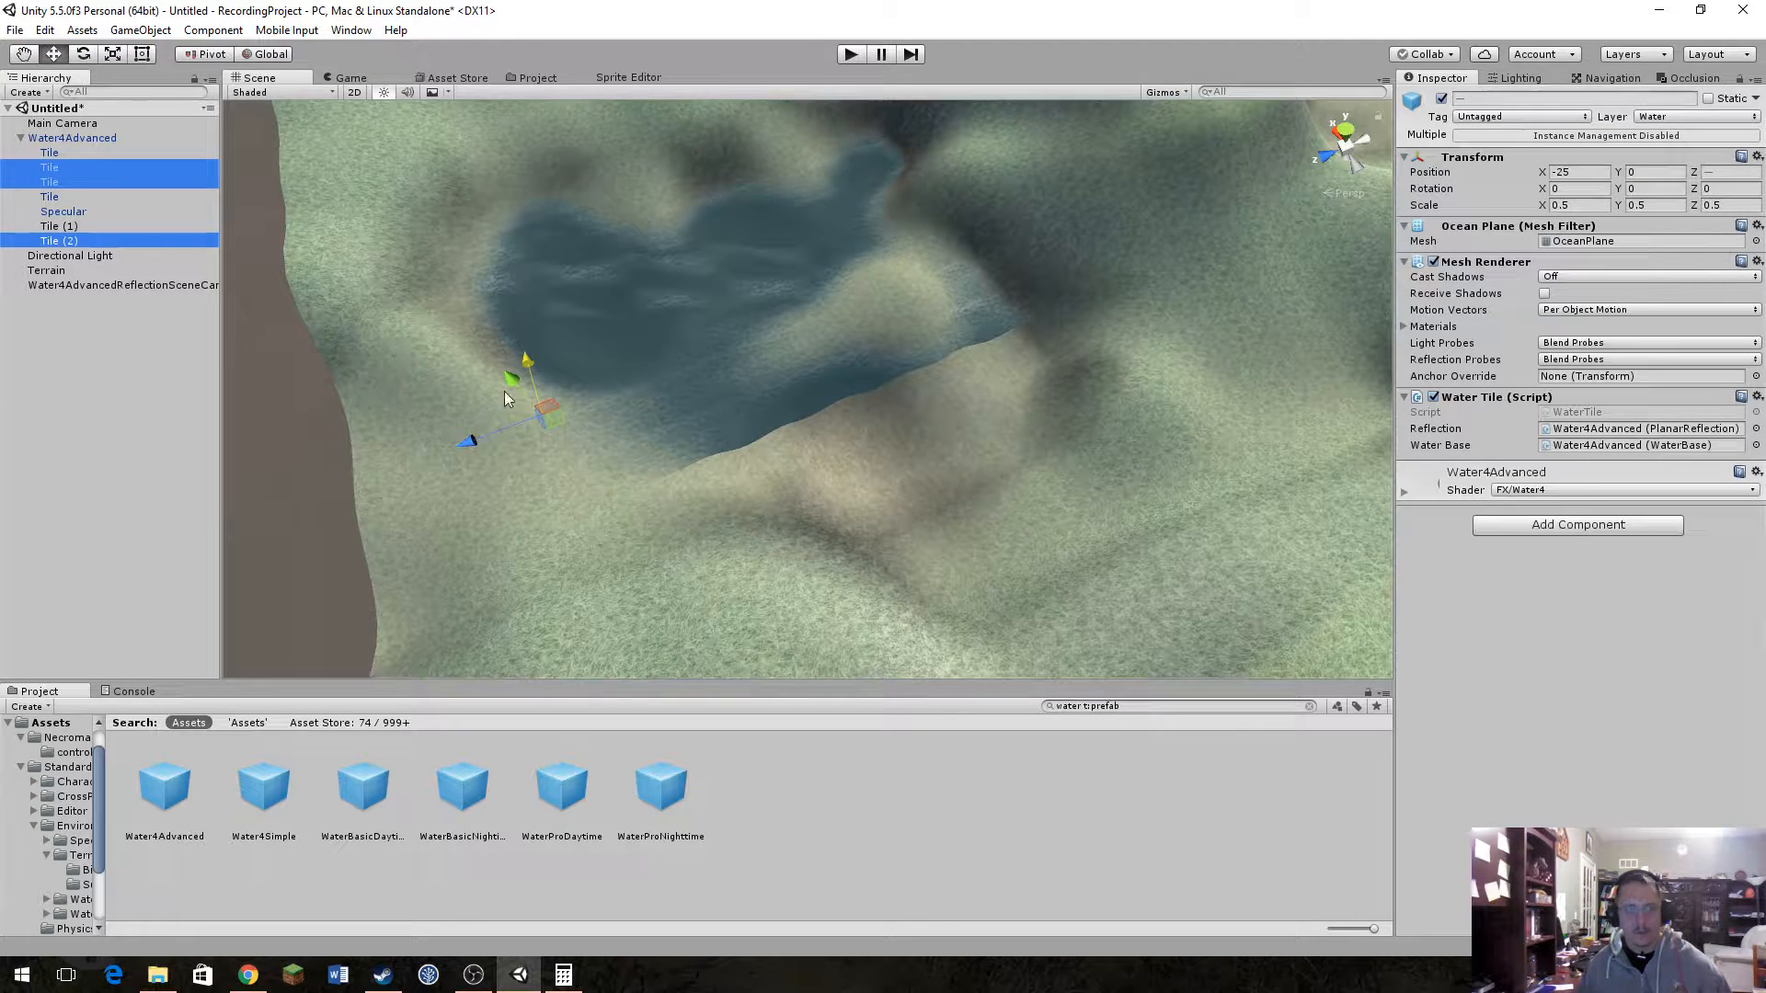
{"action": "left_click_drag", "start_coordinate": [529, 357], "coordinate": [535, 373]}
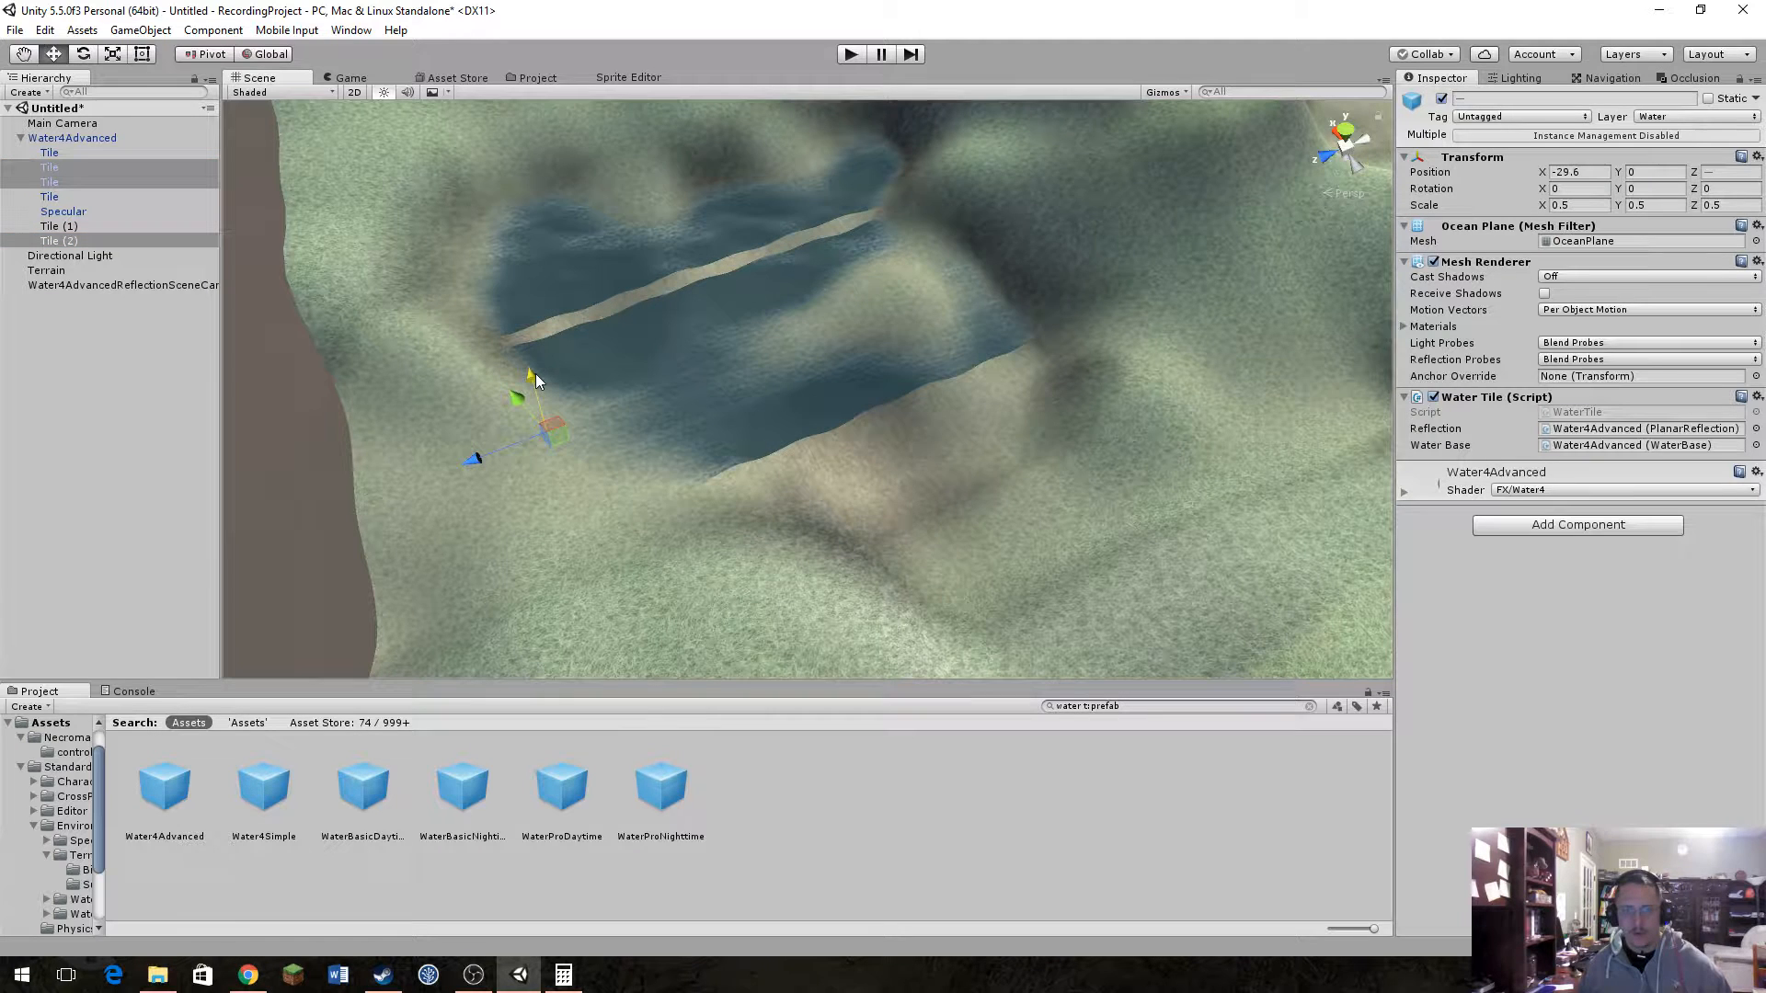
{"action": "key", "text": "ctrl+z"}
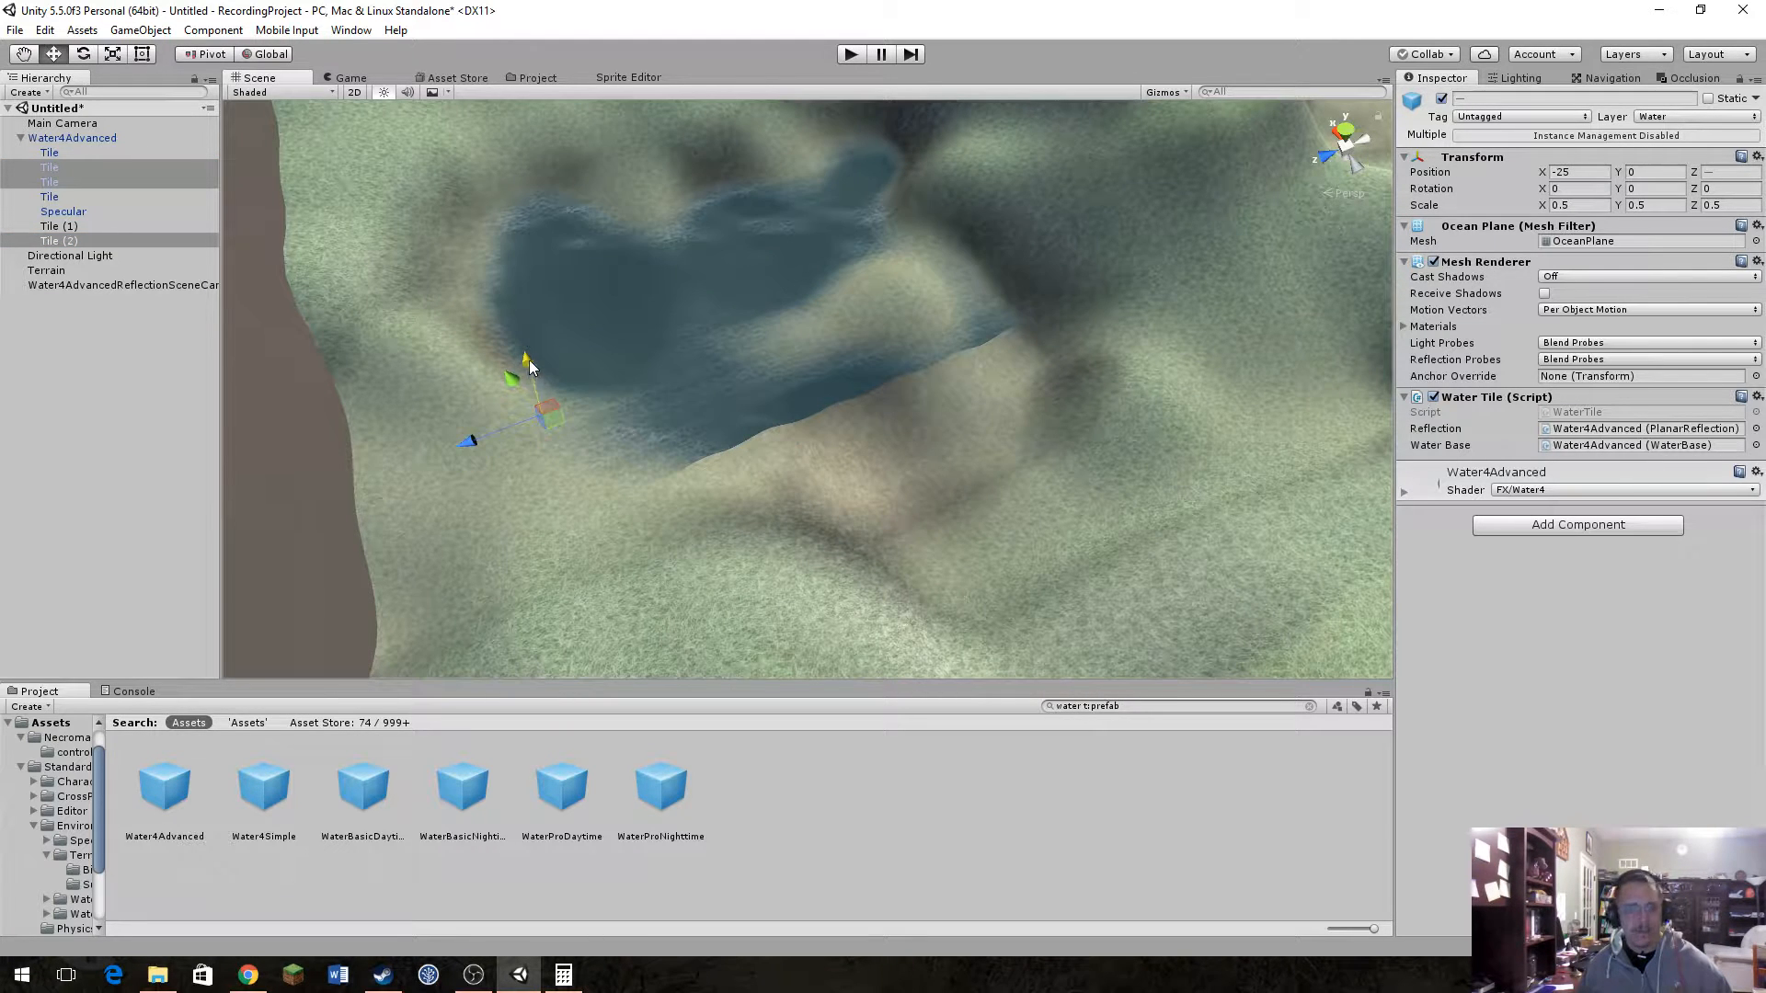
{"action": "key", "text": "ctrl+d"}
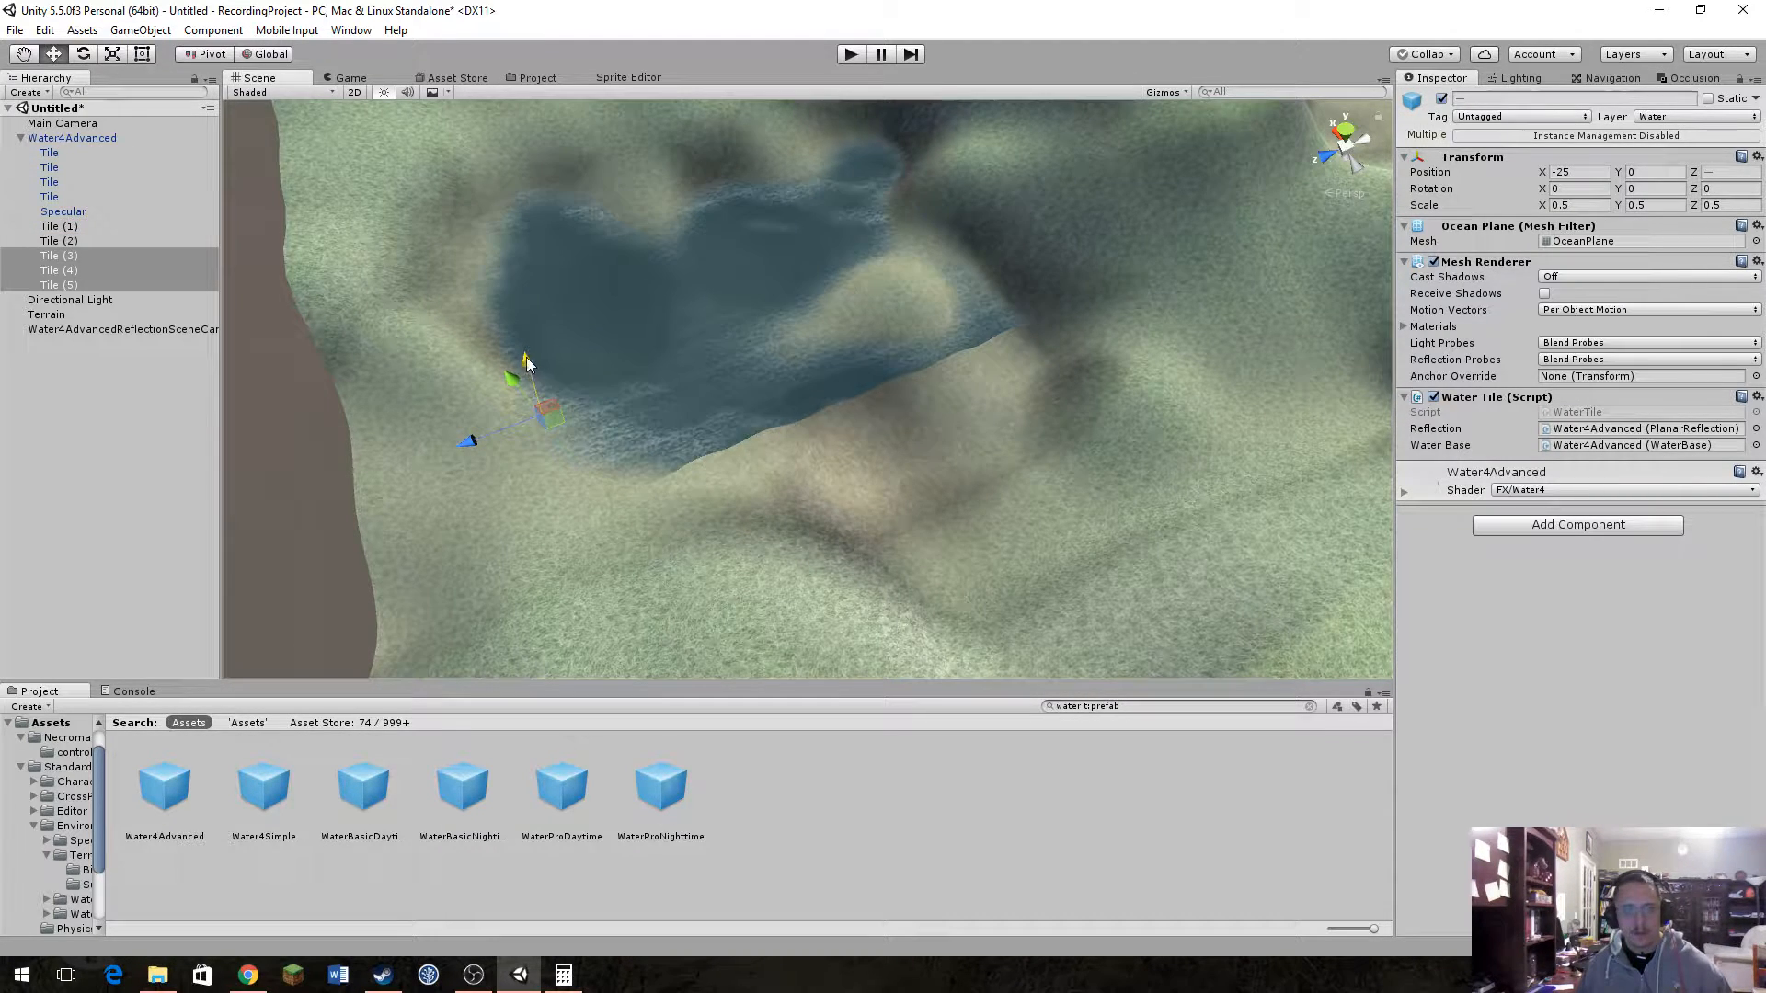
{"action": "left_click_drag", "start_coordinate": [526, 357], "coordinate": [636, 524]}
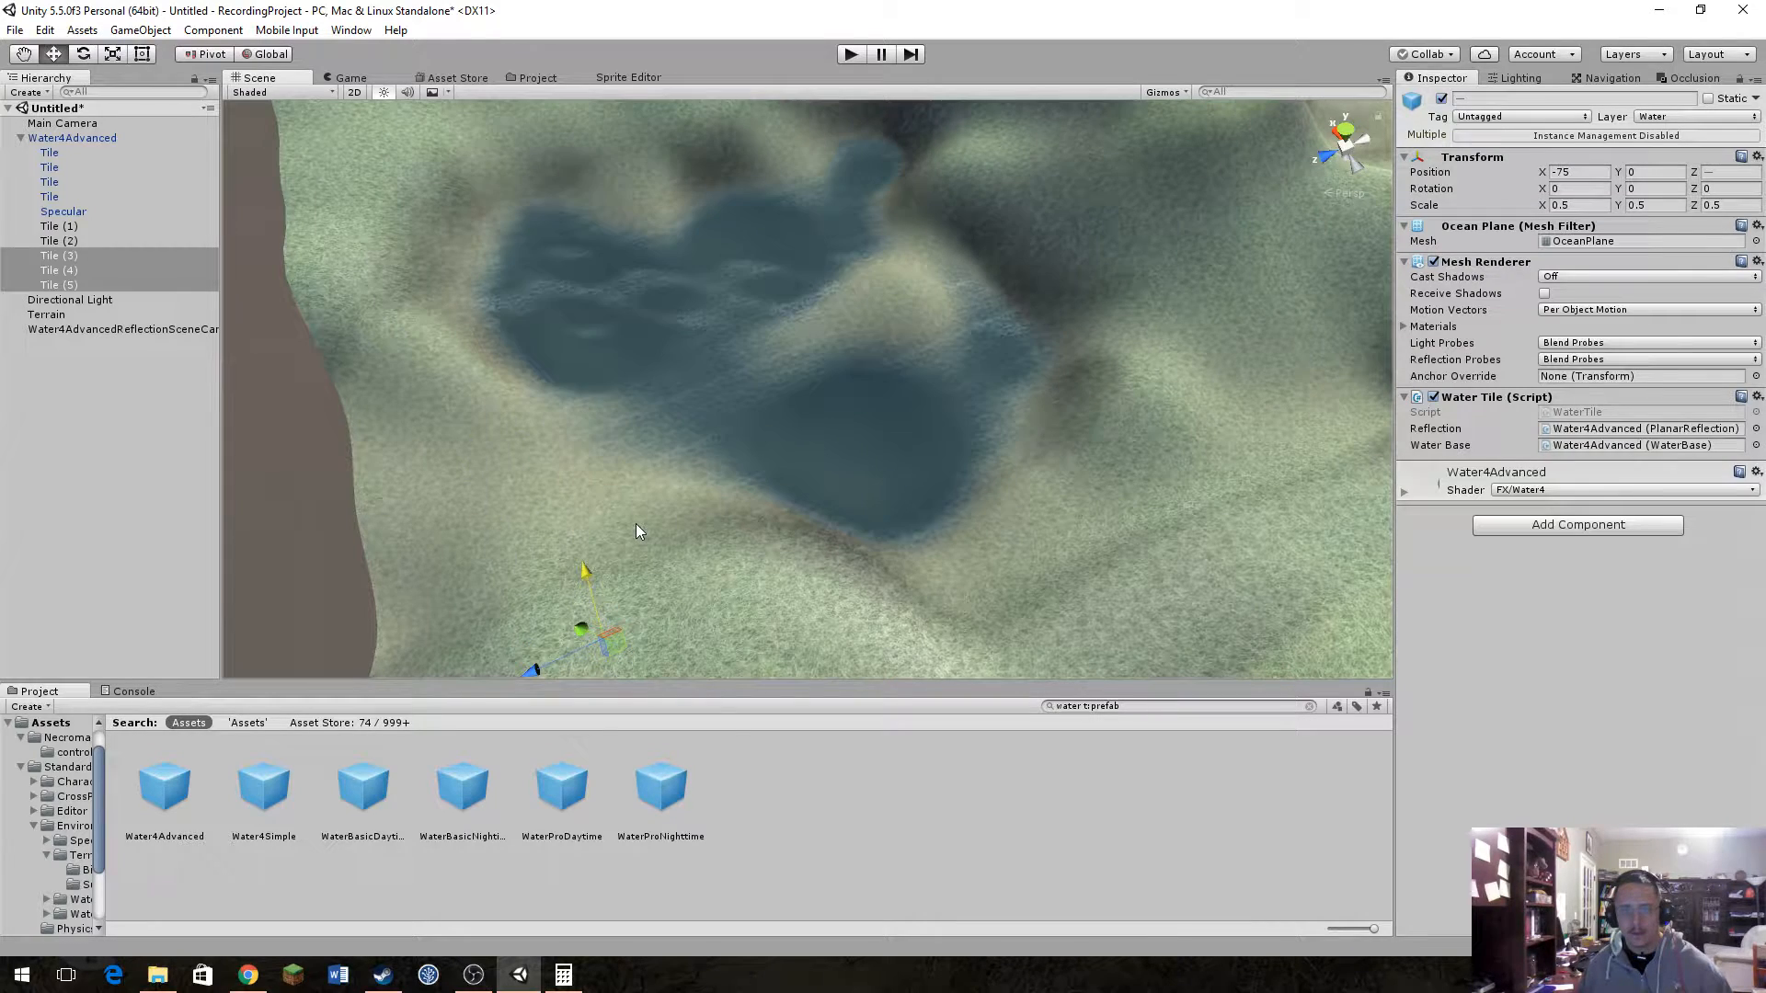
Step: Inspect the extended pond and the surrounding hills from several angles and select the terrain
{"action": "left_click_drag", "start_coordinate": [709, 343], "coordinate": [3, 203], "text": "alt"}
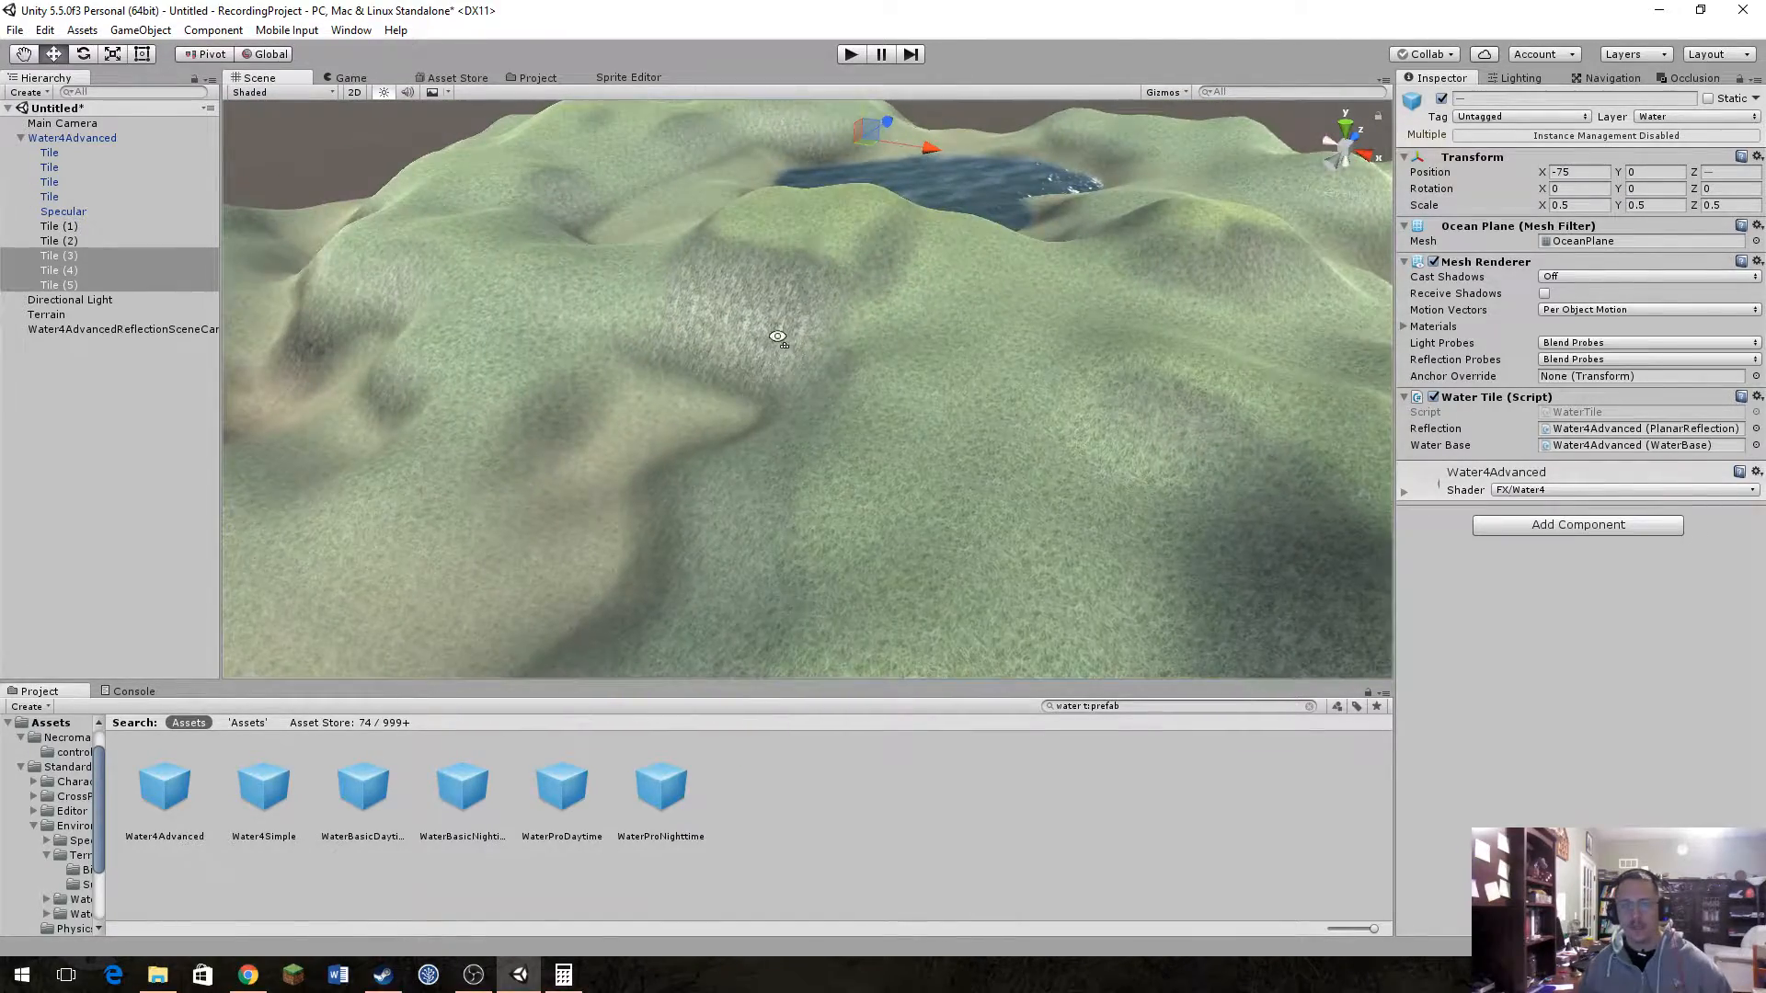
{"action": "left_click_drag", "start_coordinate": [777, 339], "coordinate": [857, 342], "text": "alt"}
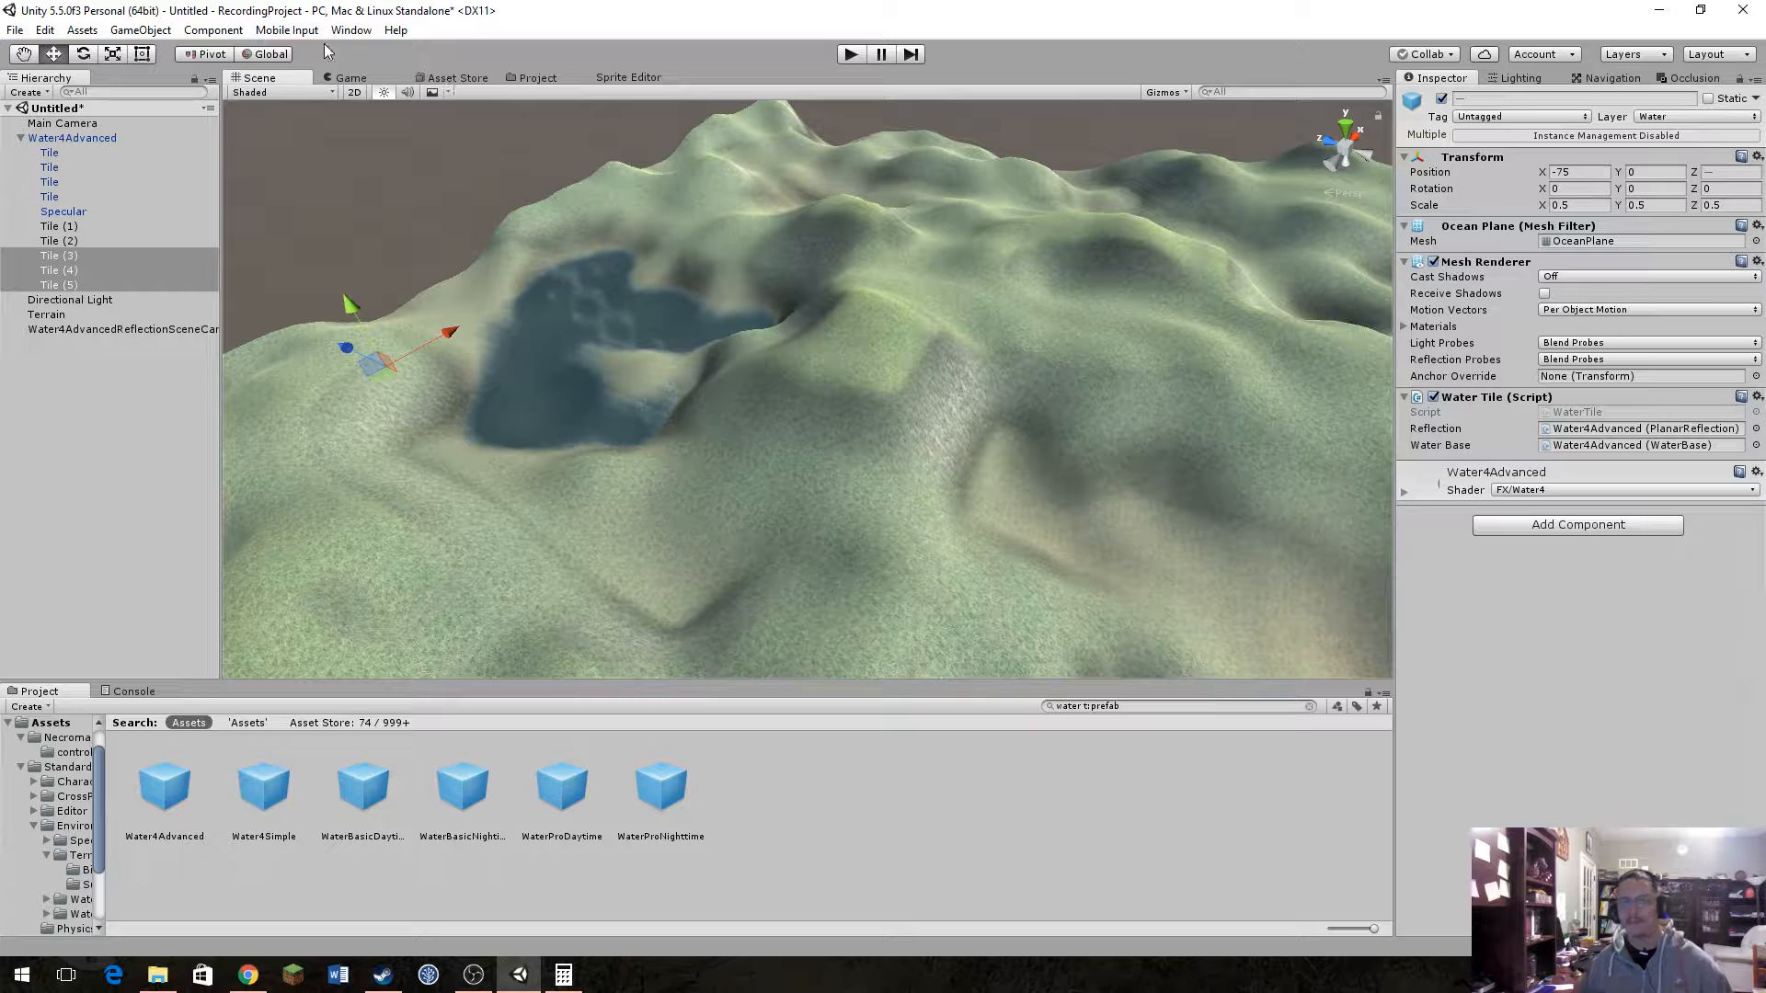
{"action": "left_click", "coordinate": [982, 365]}
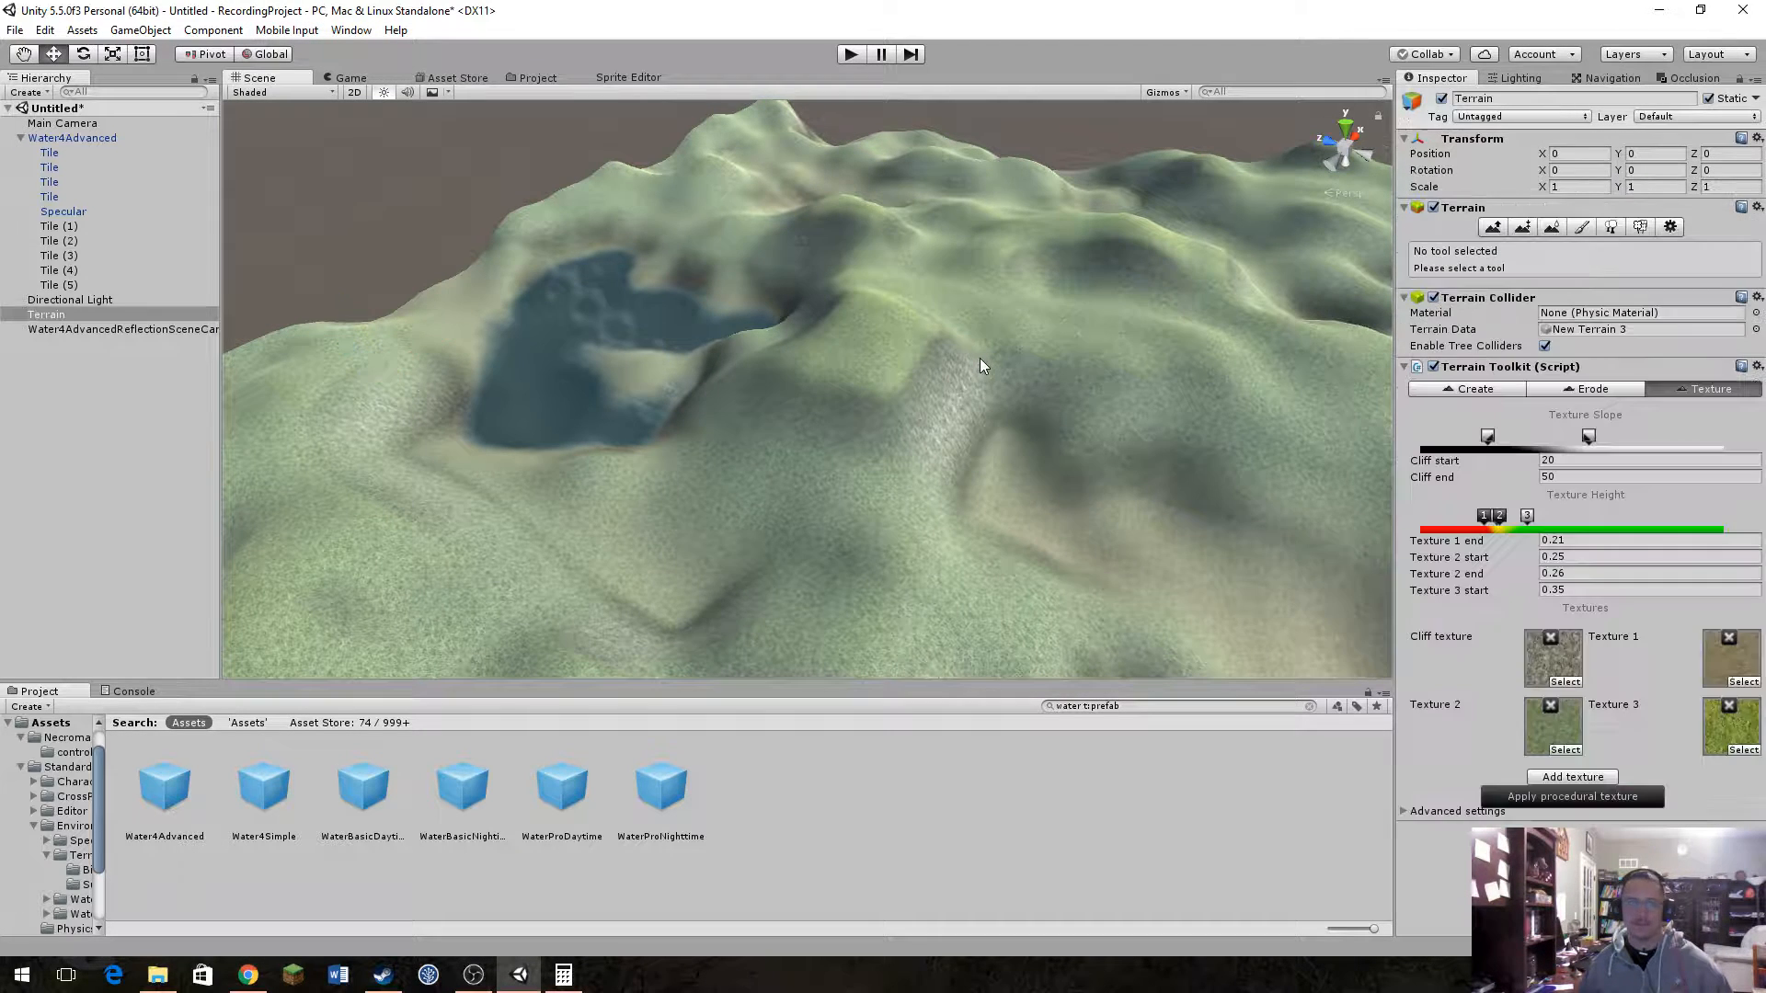
Step: Add the Broadleaf_Desktop prefab to the terrain's list of placeable trees
{"action": "left_click", "coordinate": [1610, 229]}
{"action": "left_click", "coordinate": [1636, 344]}
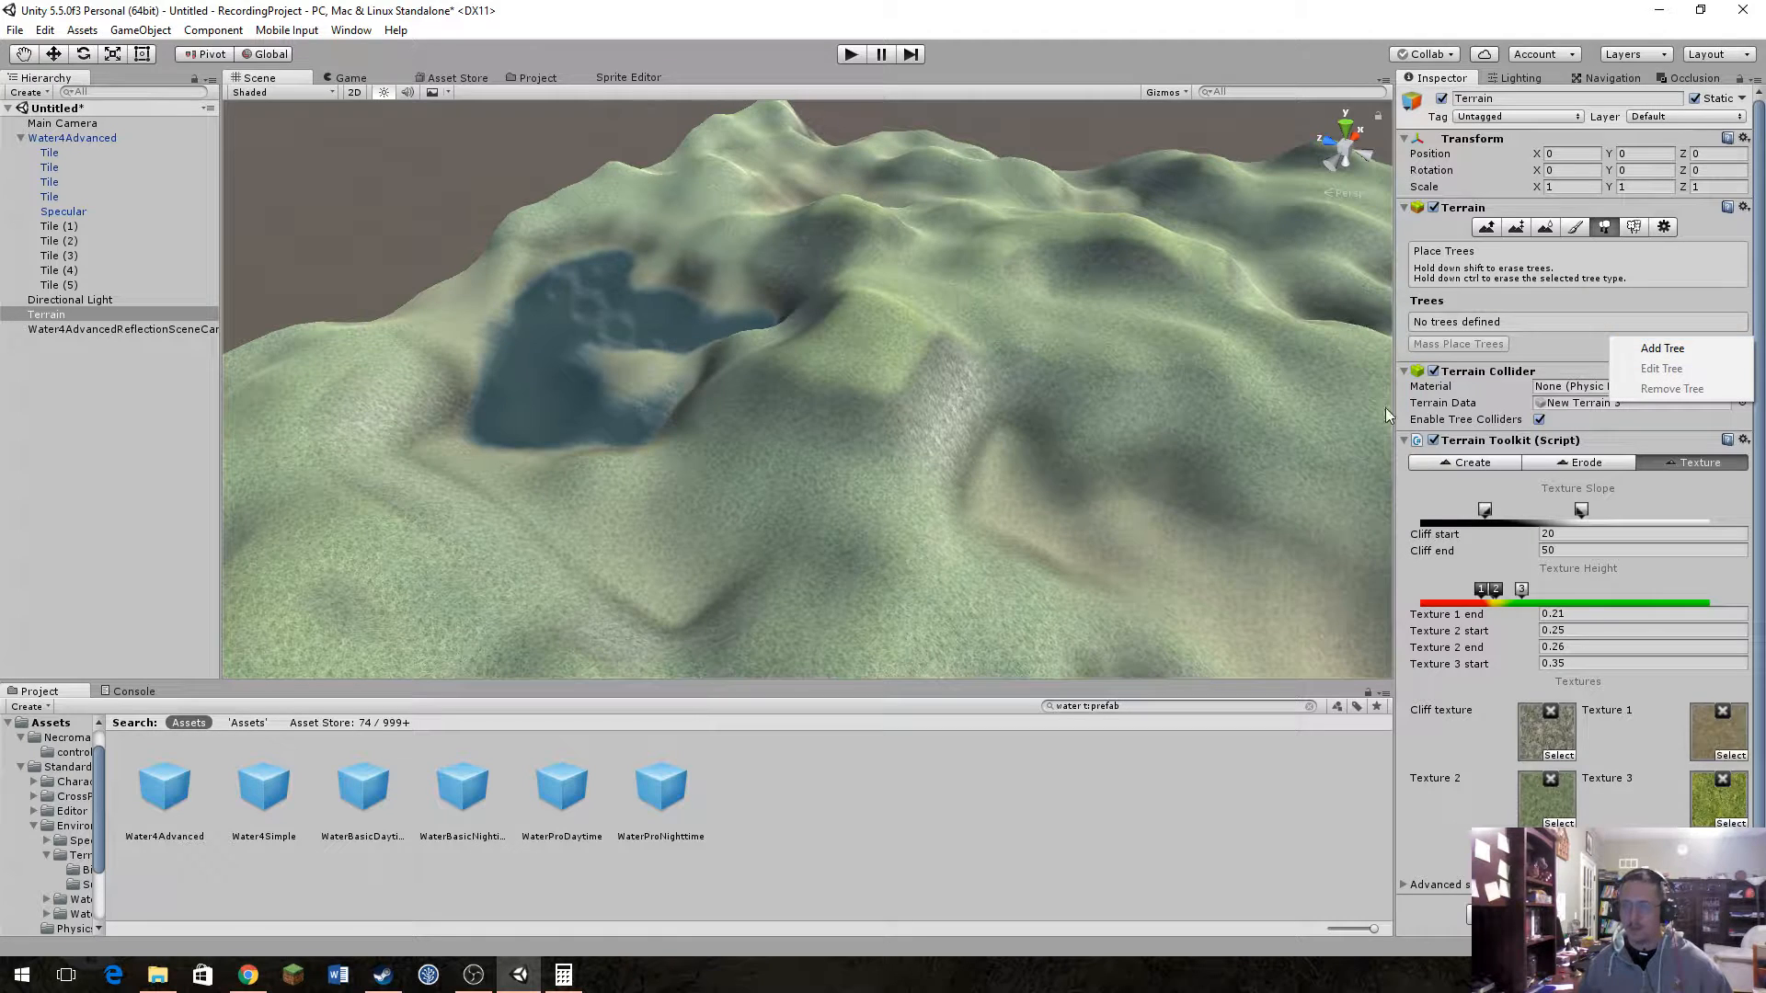
{"action": "left_click", "coordinate": [1660, 350]}
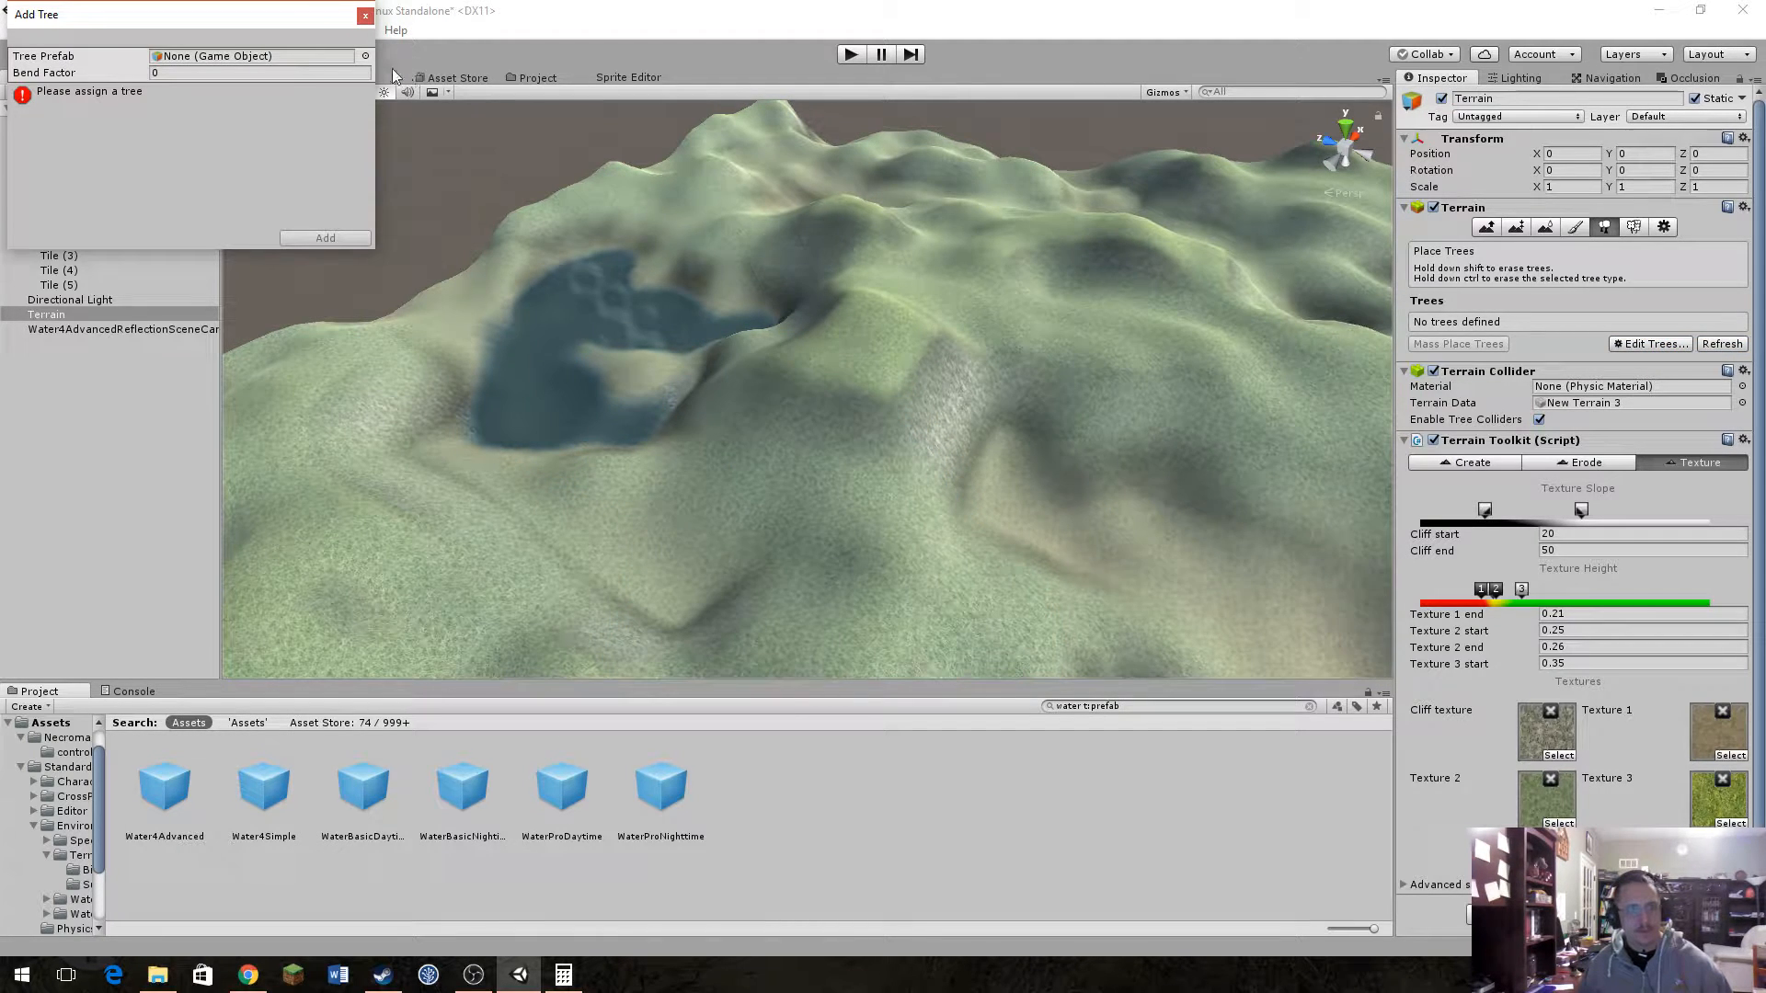
{"action": "left_click", "coordinate": [365, 56]}
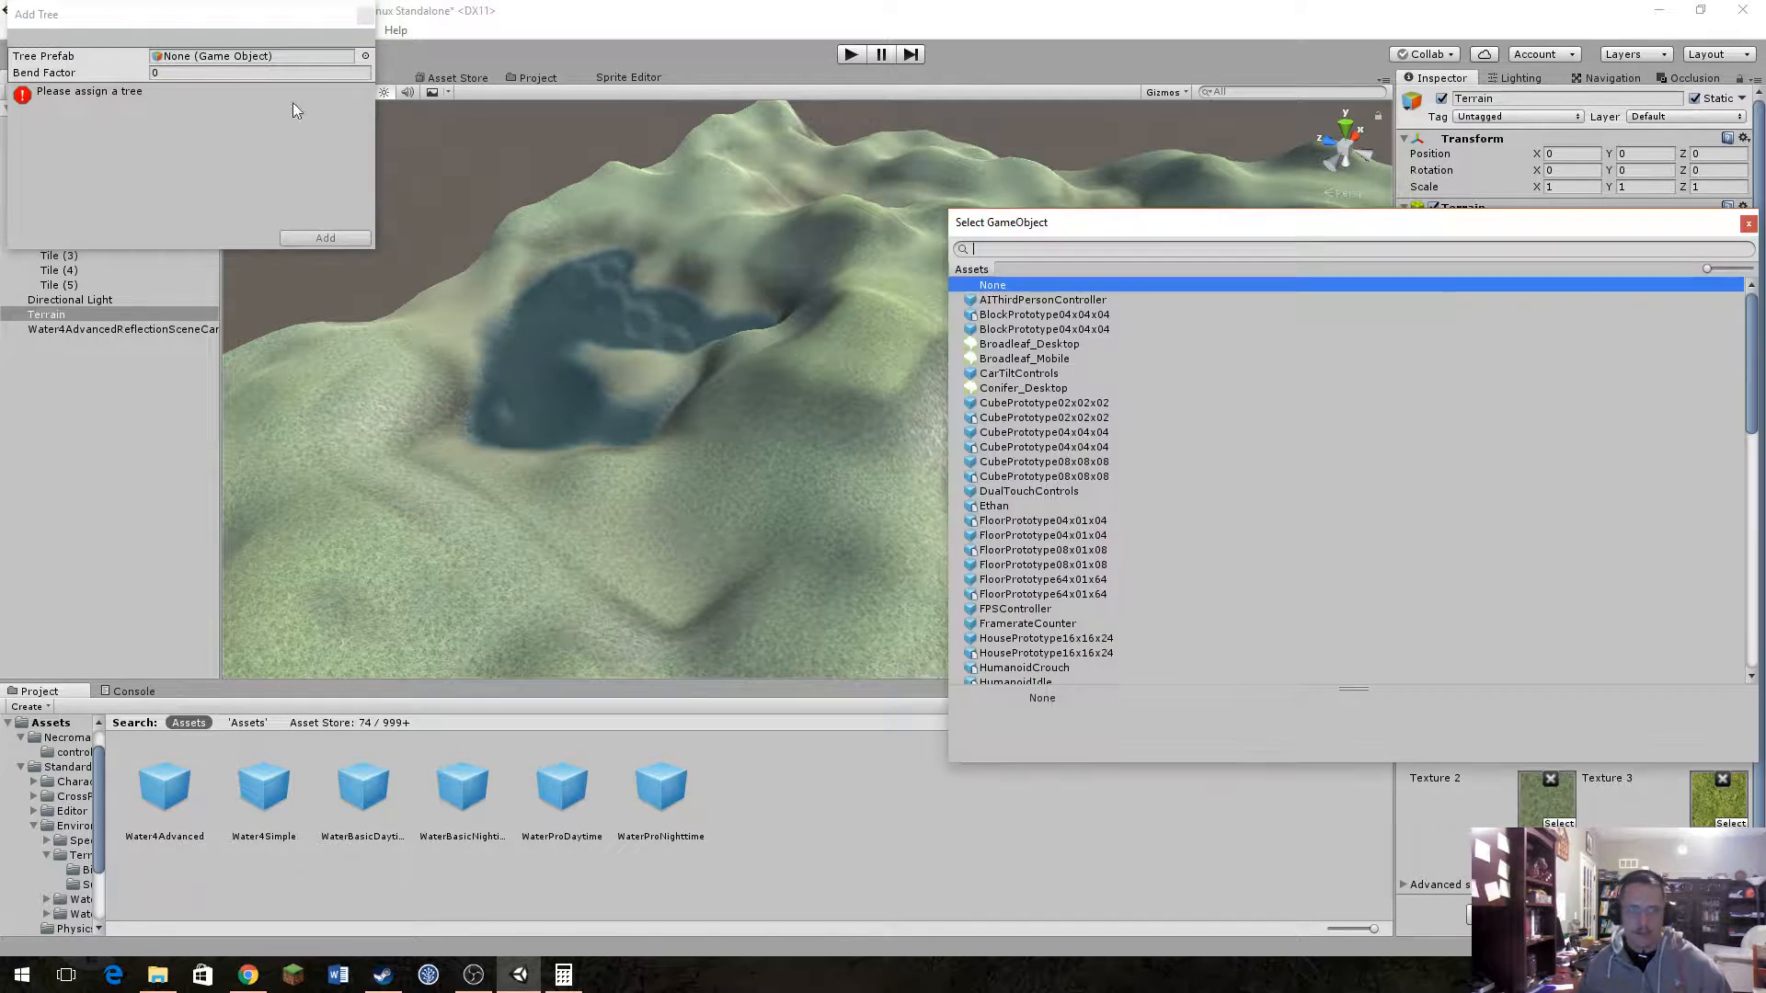
{"action": "left_click", "coordinate": [1048, 345]}
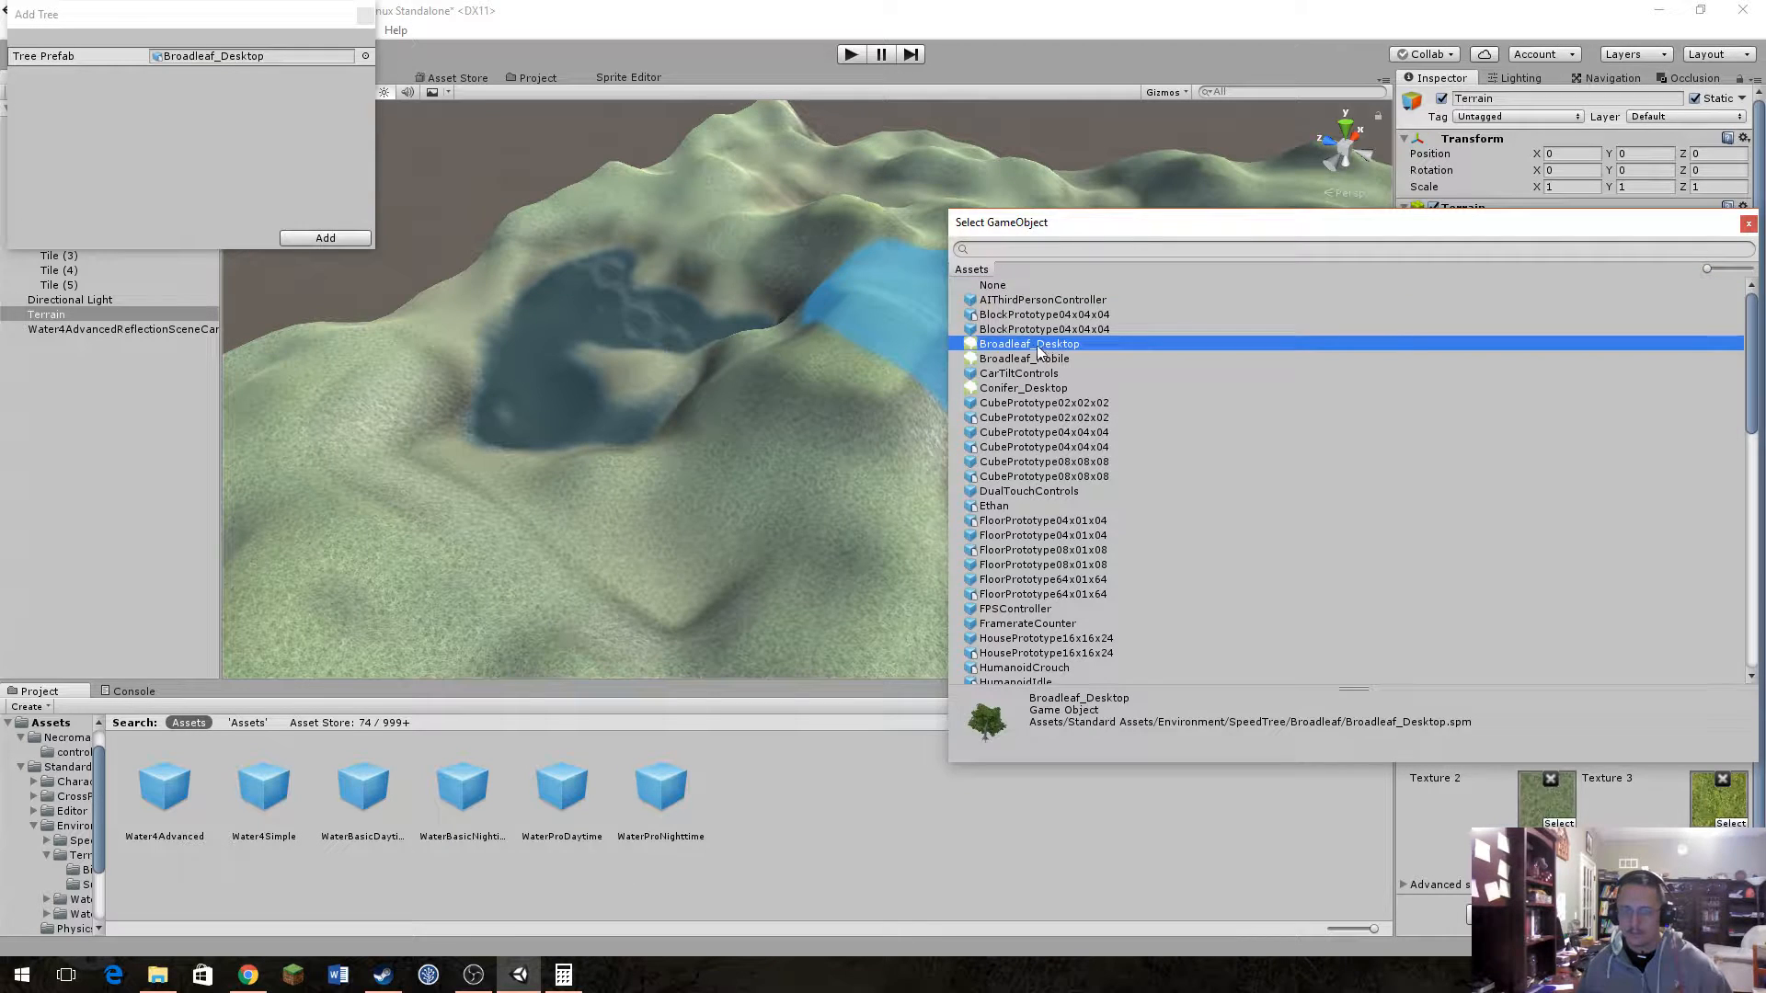
{"action": "double_click", "coordinate": [1034, 345]}
{"action": "left_click", "coordinate": [340, 241]}
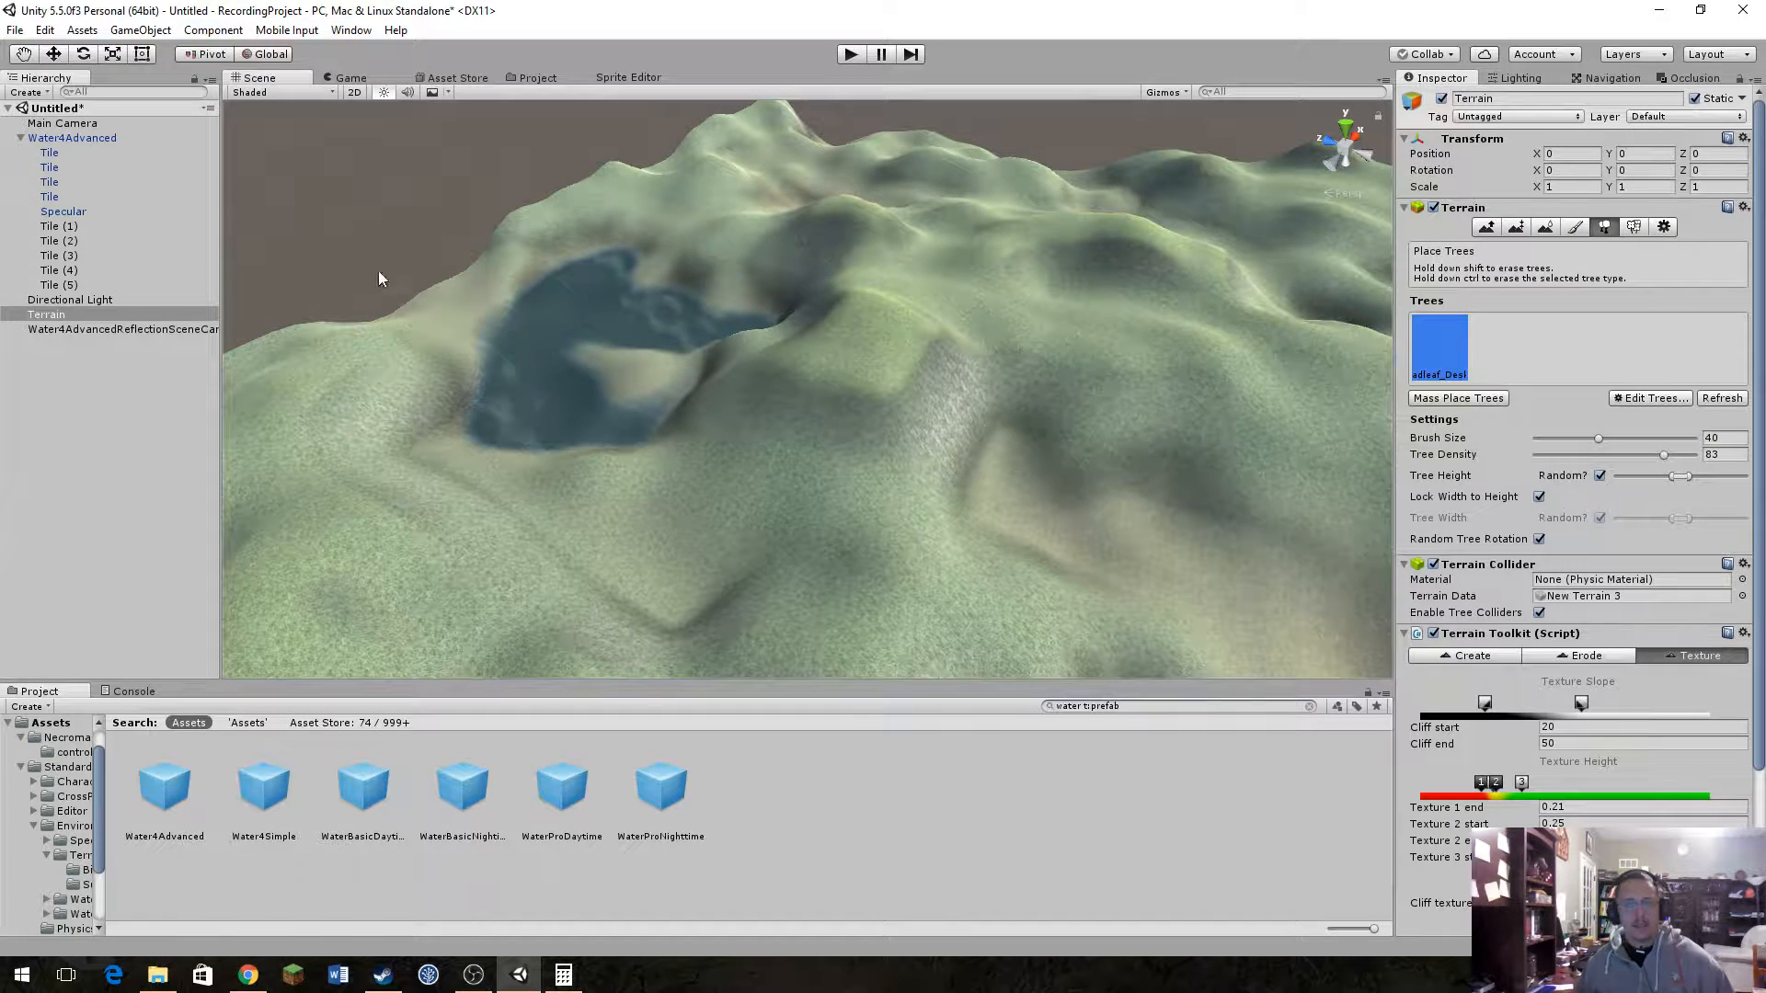
Step: Add the Conifer_Desktop prefab as a second tree type for the terrain
{"action": "left_click", "coordinate": [1628, 401]}
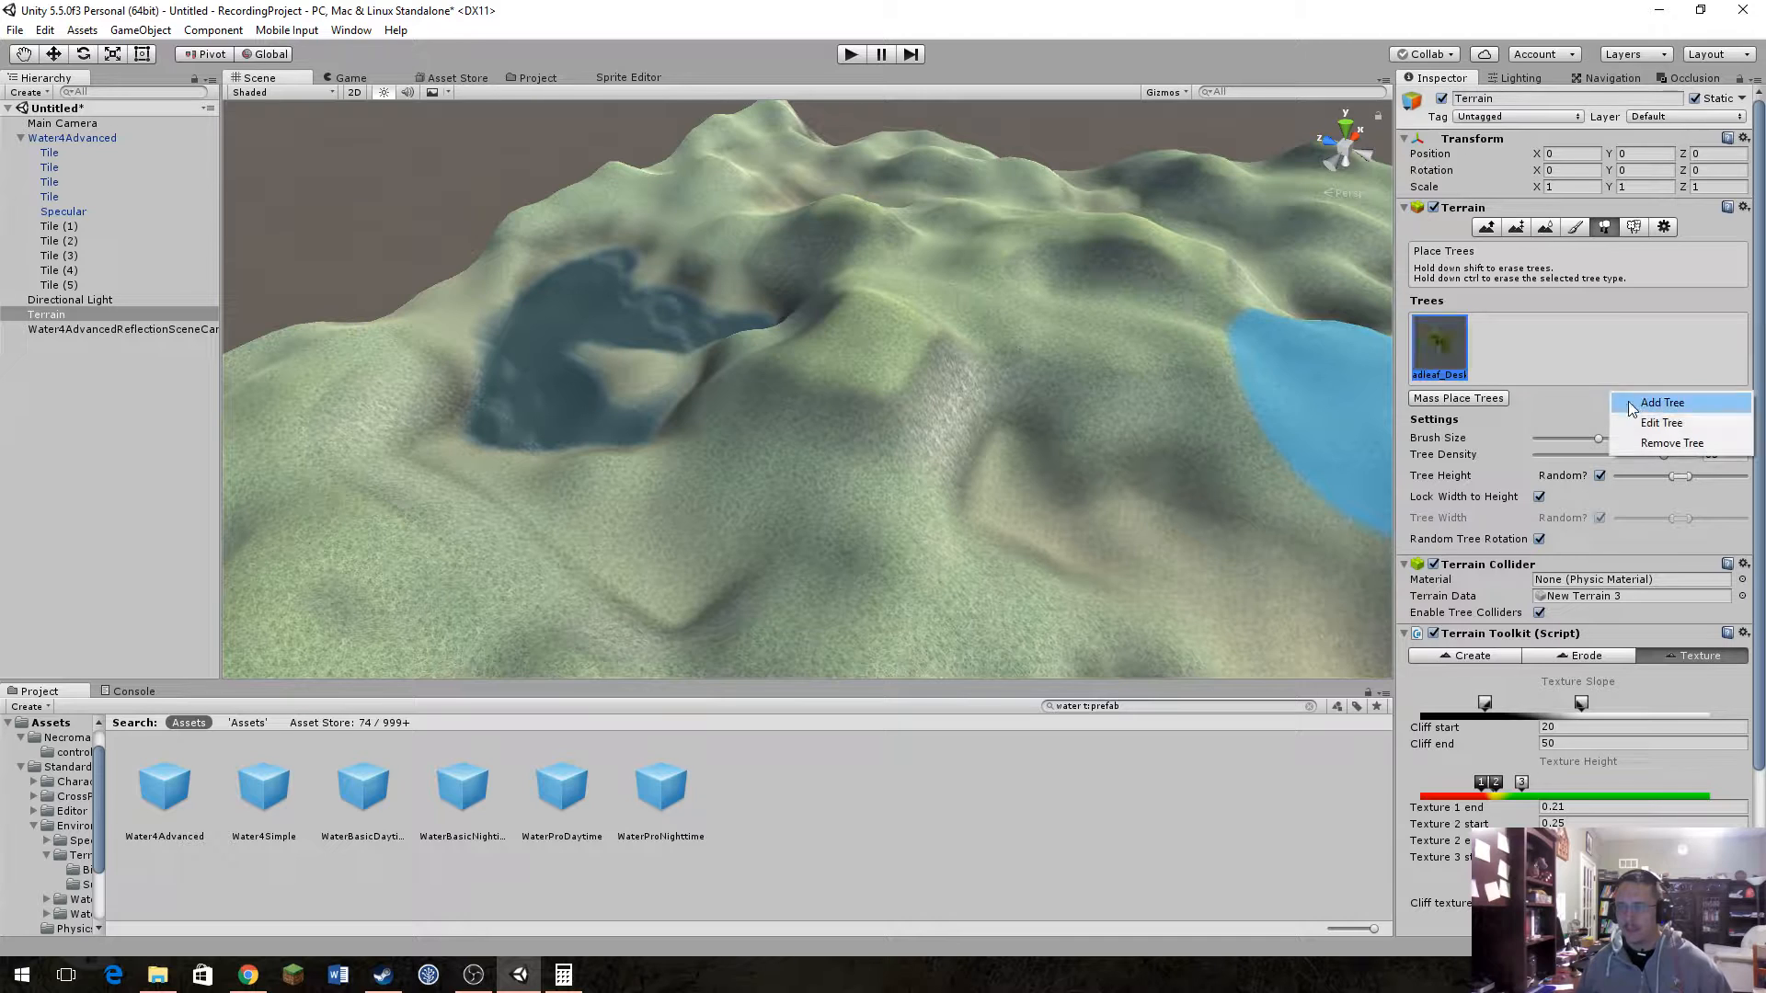
{"action": "left_click", "coordinate": [1645, 409]}
{"action": "left_click", "coordinate": [365, 56]}
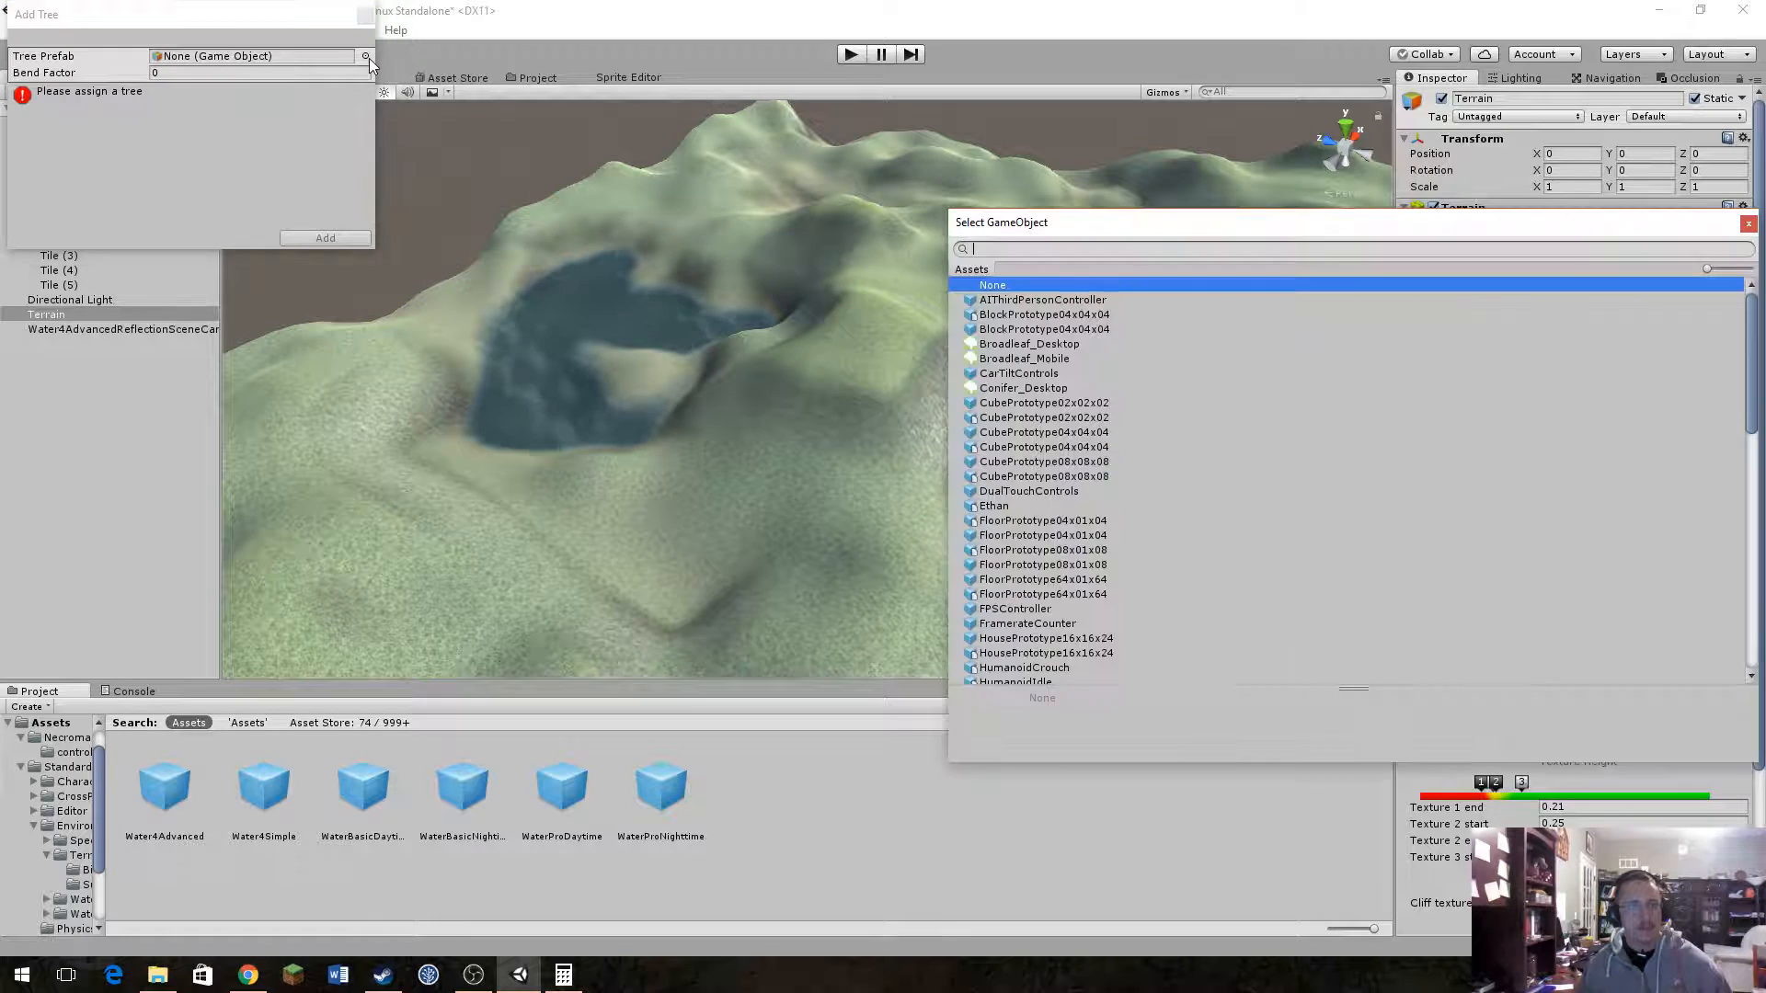
{"action": "left_click", "coordinate": [1026, 388]}
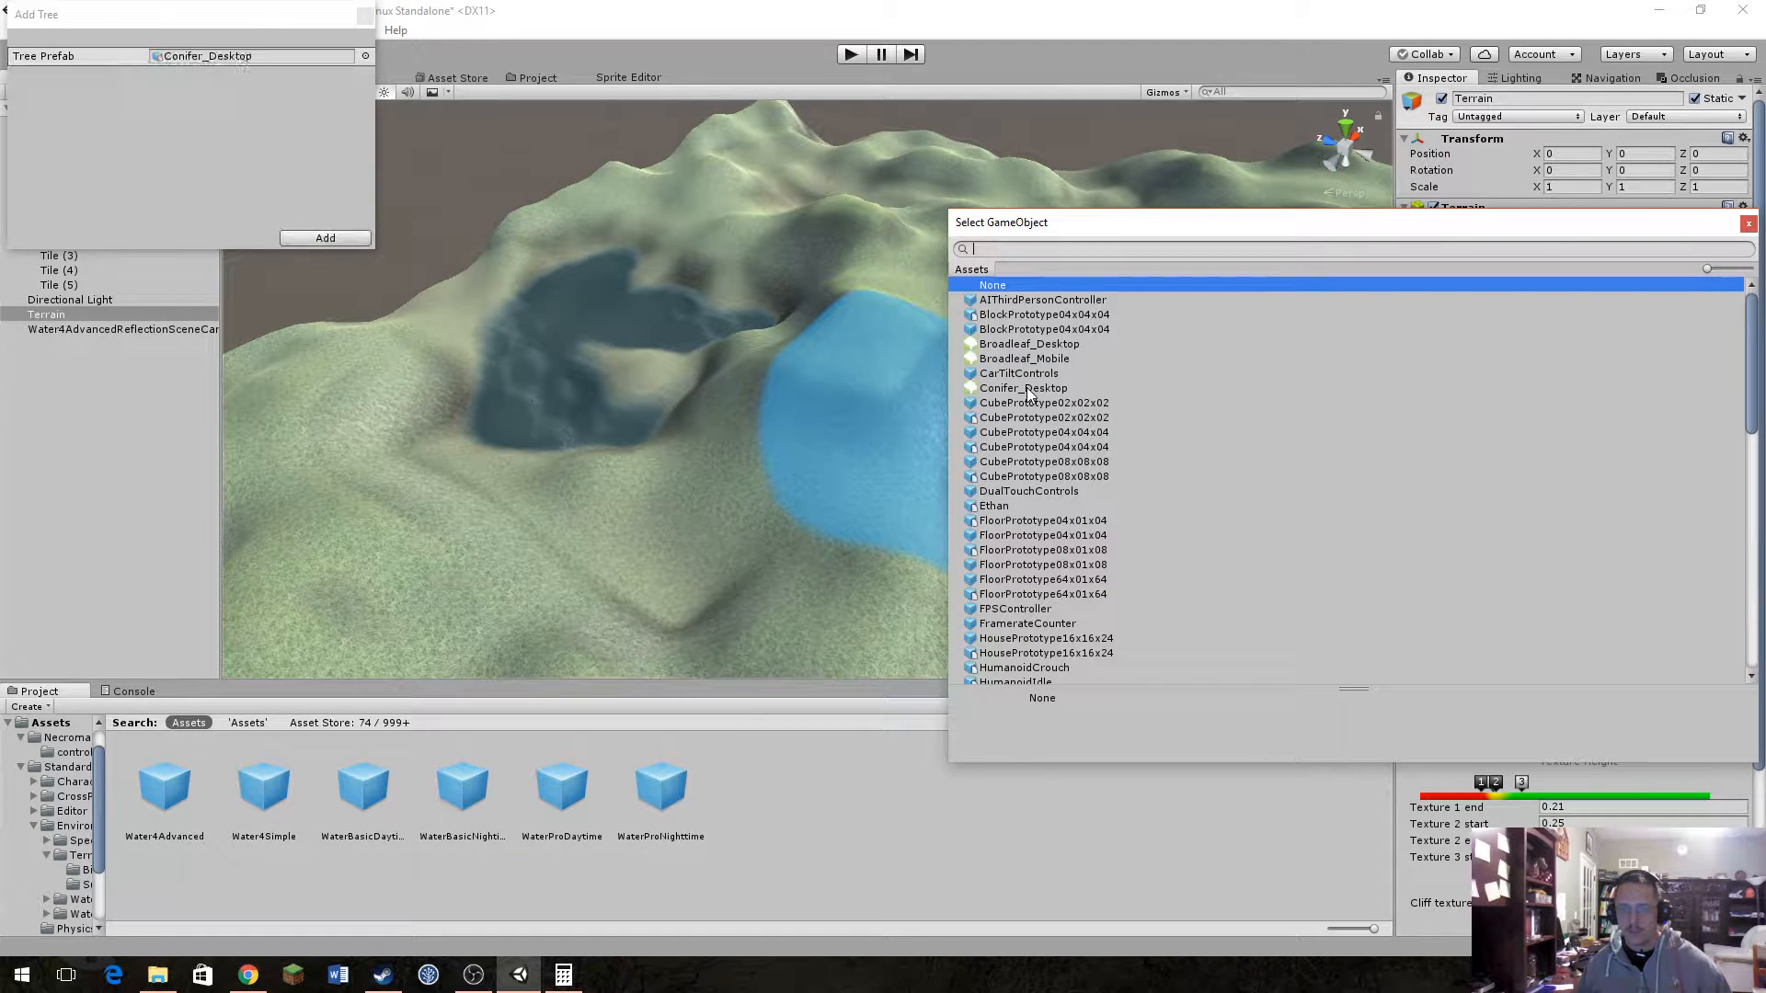
{"action": "double_click", "coordinate": [1027, 388]}
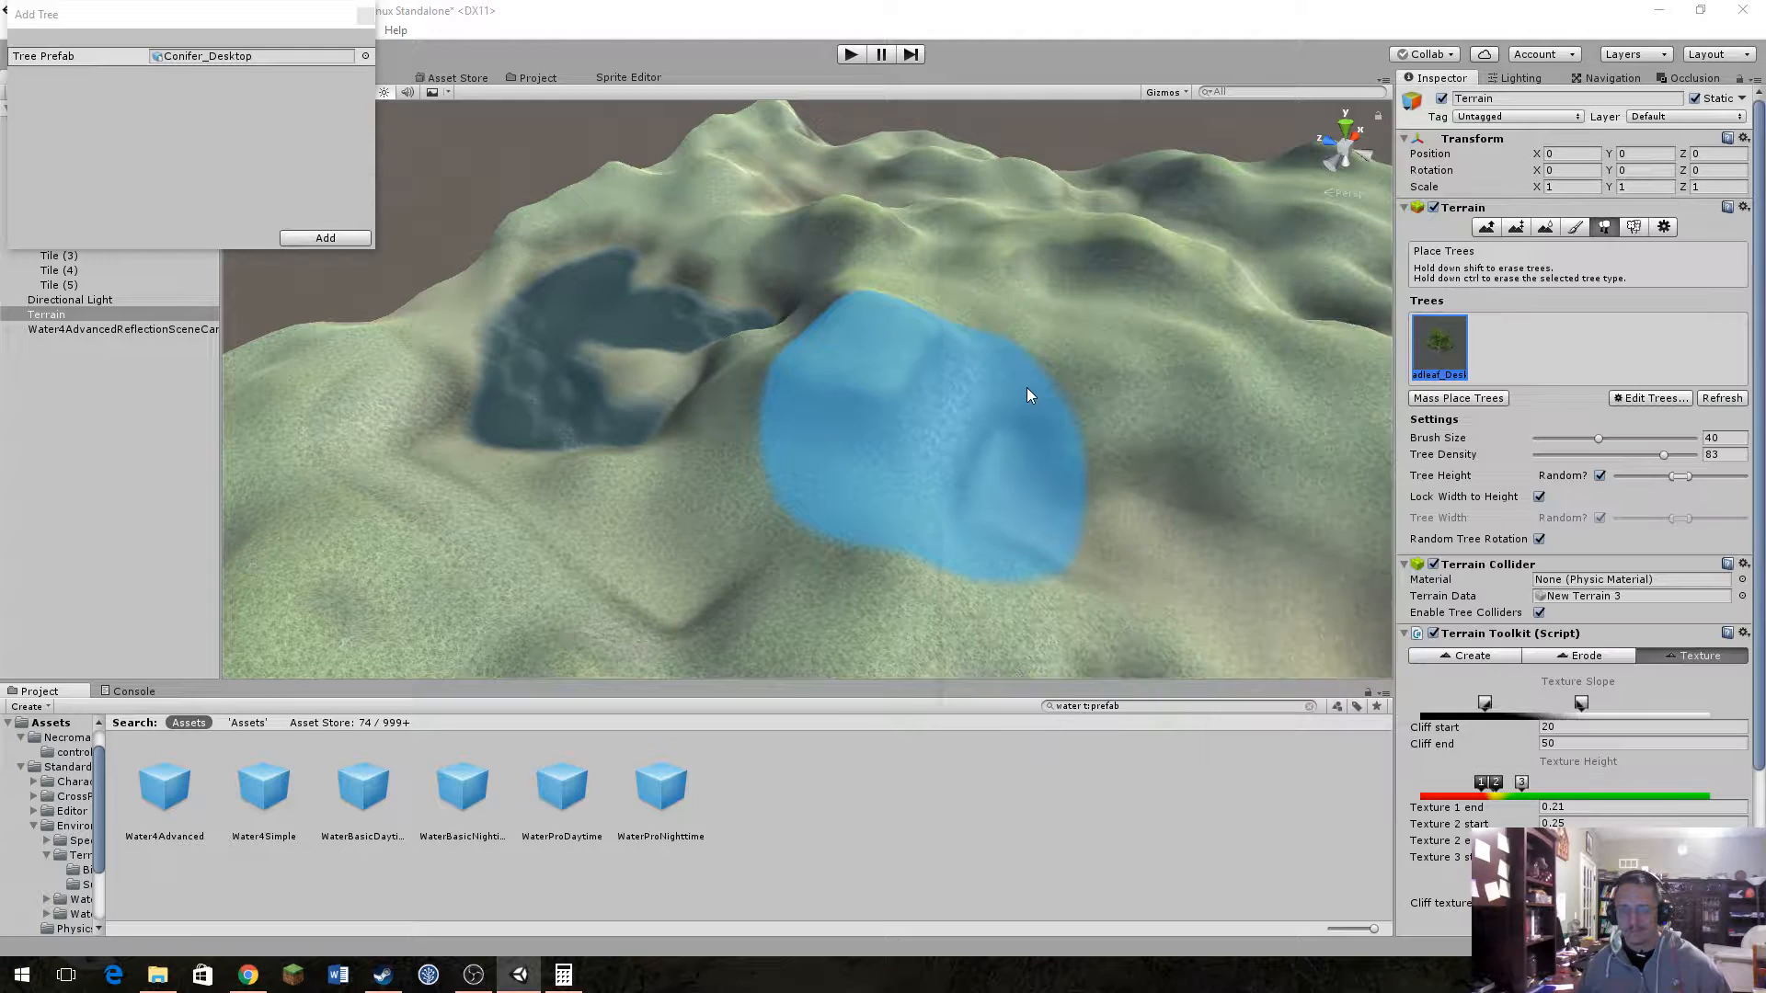
{"action": "left_click", "coordinate": [356, 240]}
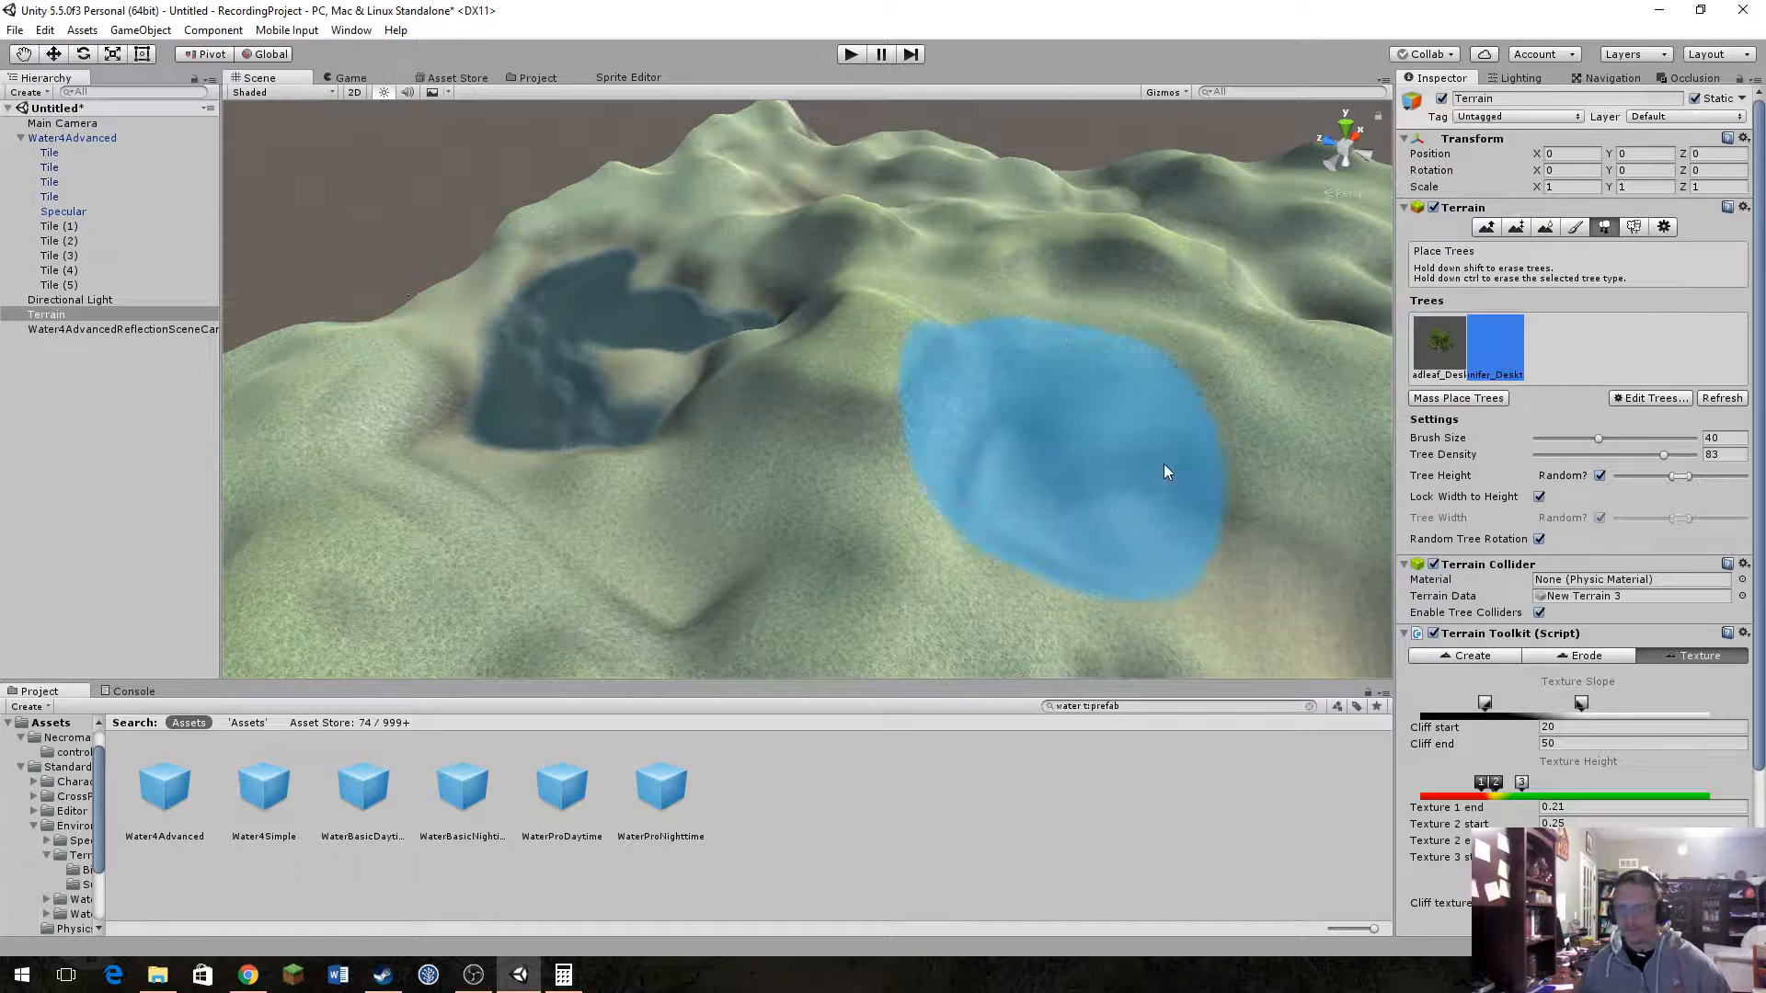
Step: Mass place 1000 trees across the terrain, keeping existing trees
{"action": "left_click", "coordinate": [1426, 357]}
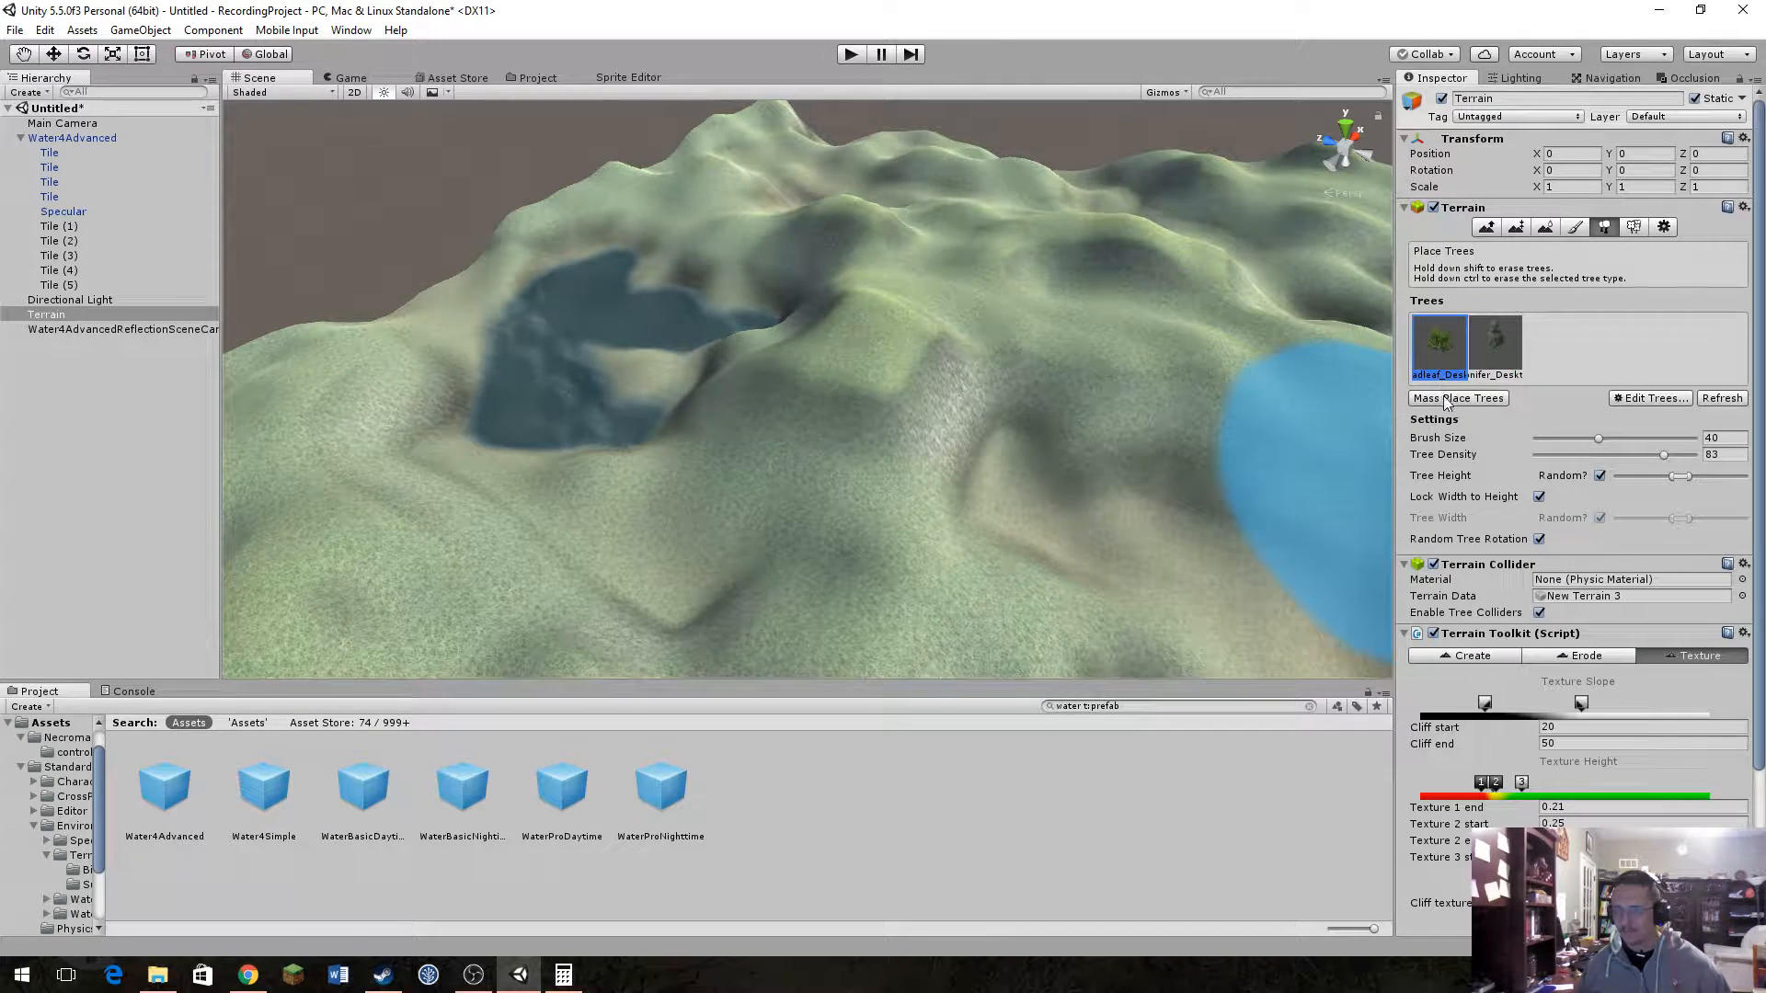
{"action": "left_click", "coordinate": [1445, 398]}
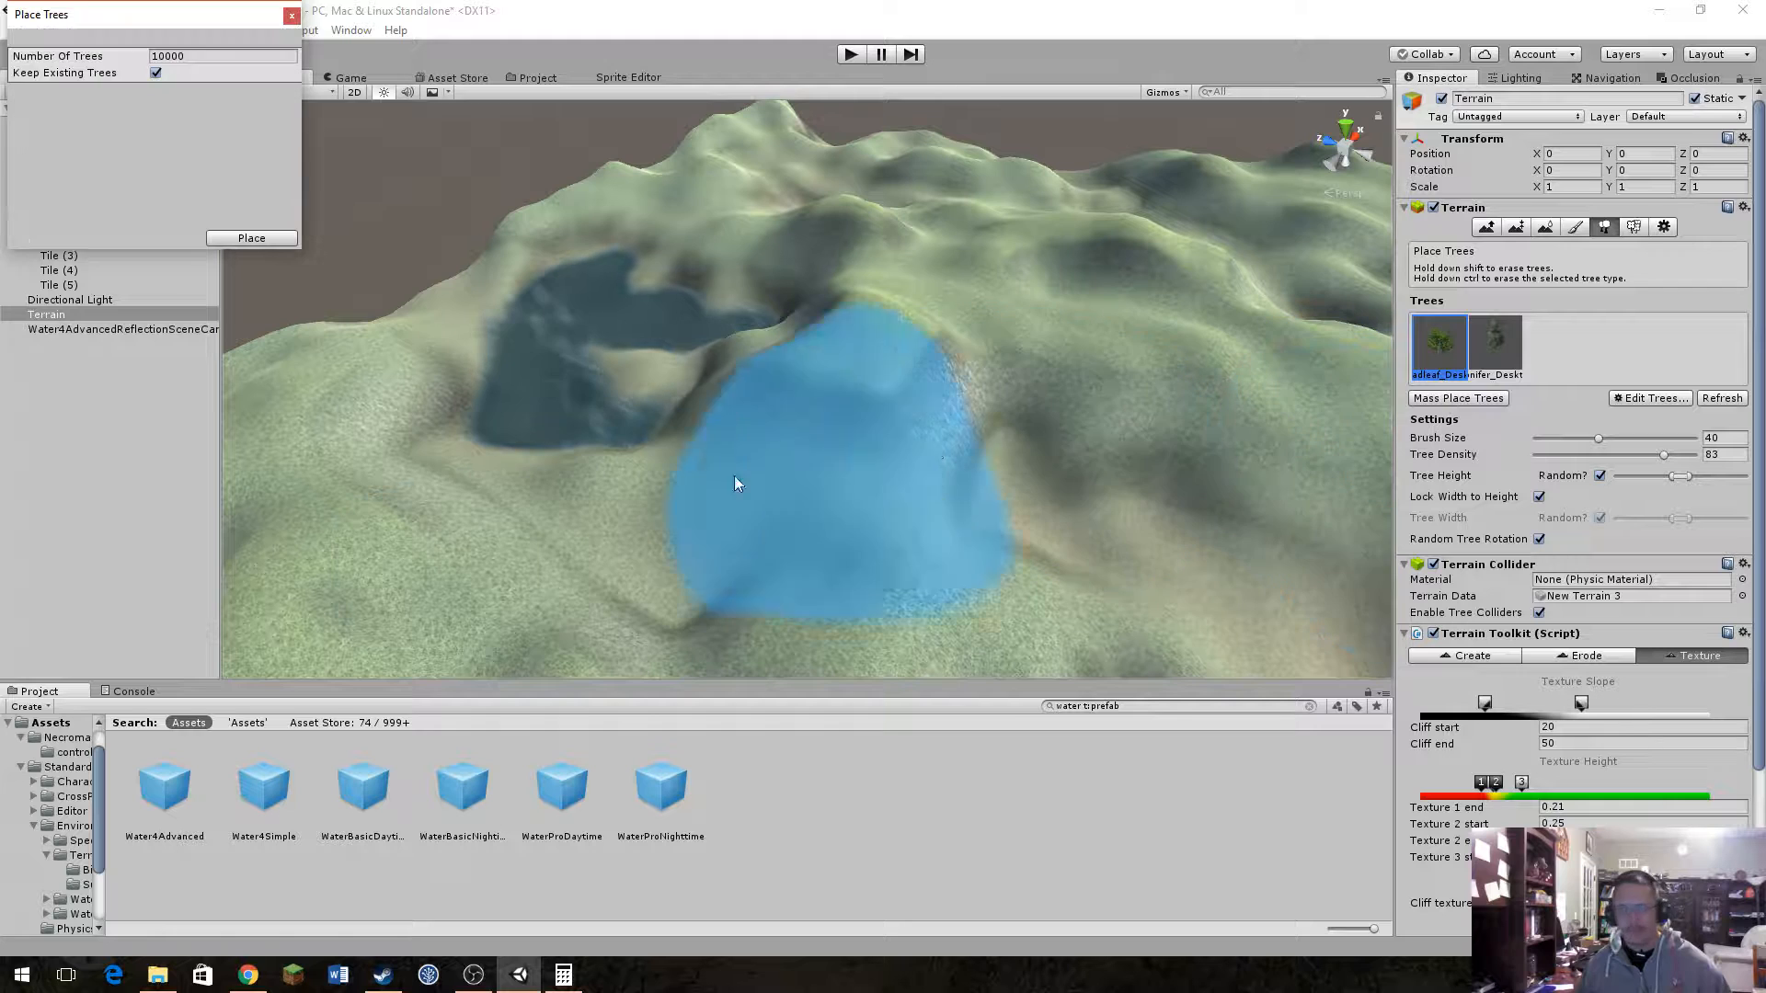
{"action": "left_click", "coordinate": [125, 58]}
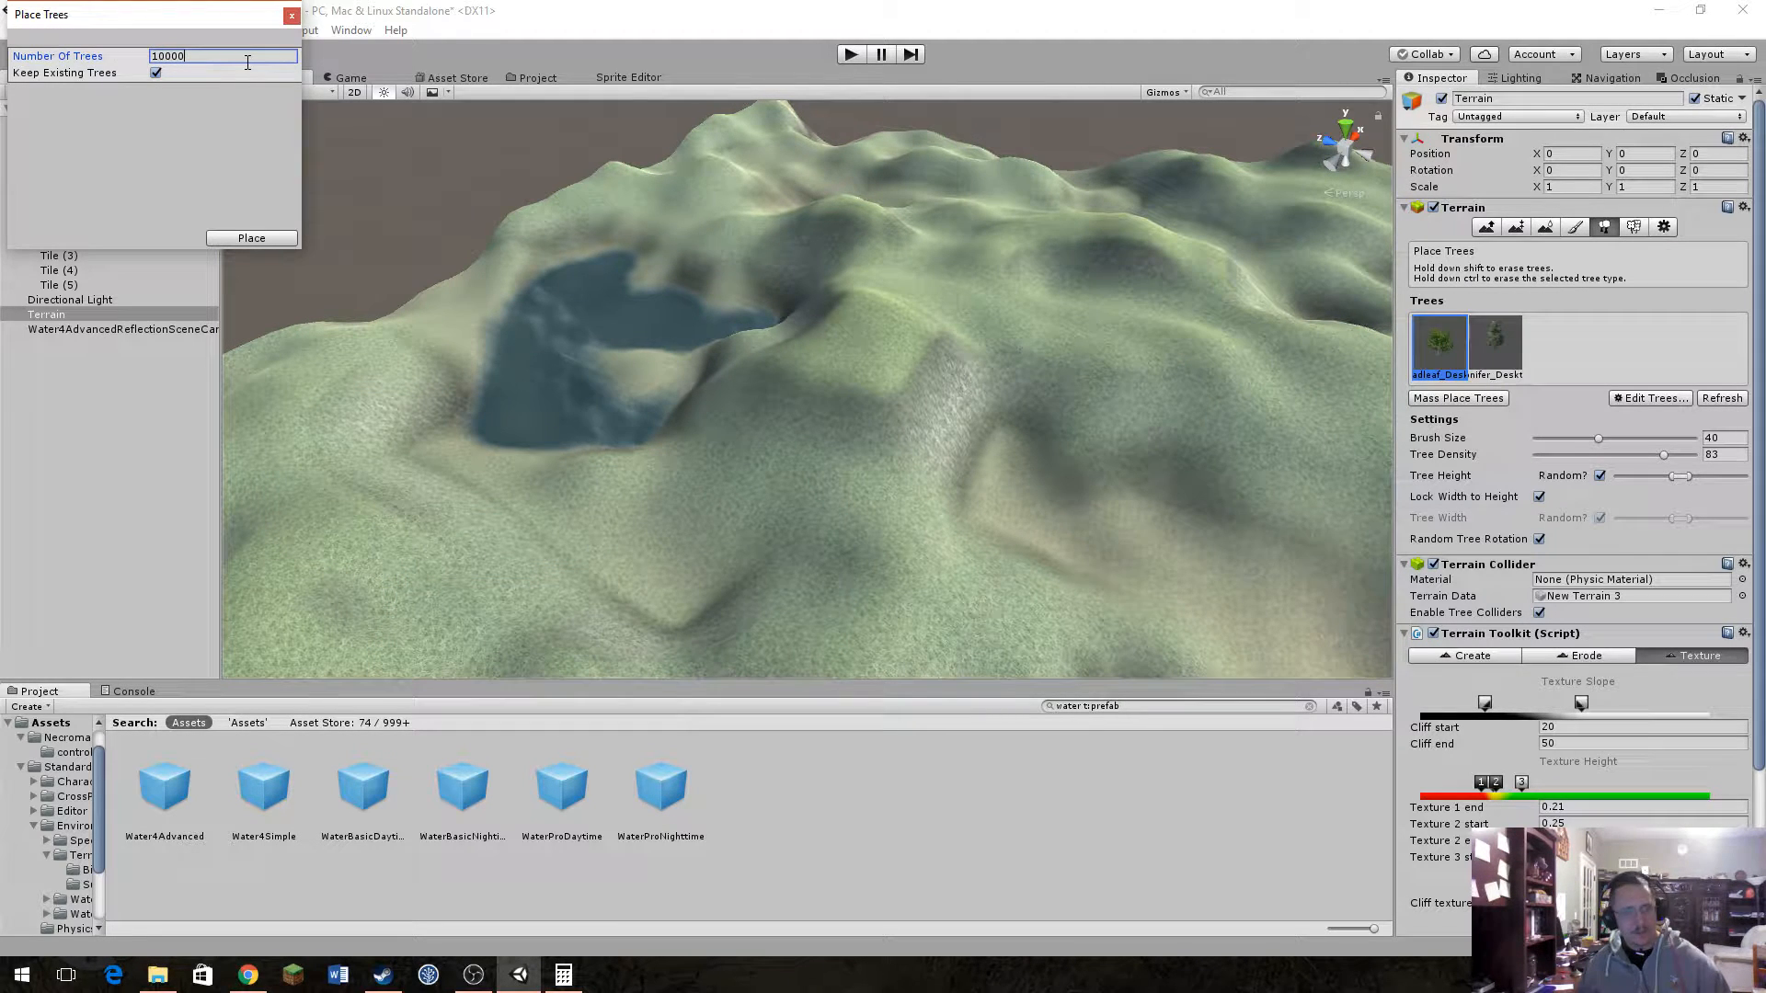
{"action": "key", "text": "BackSpace"}
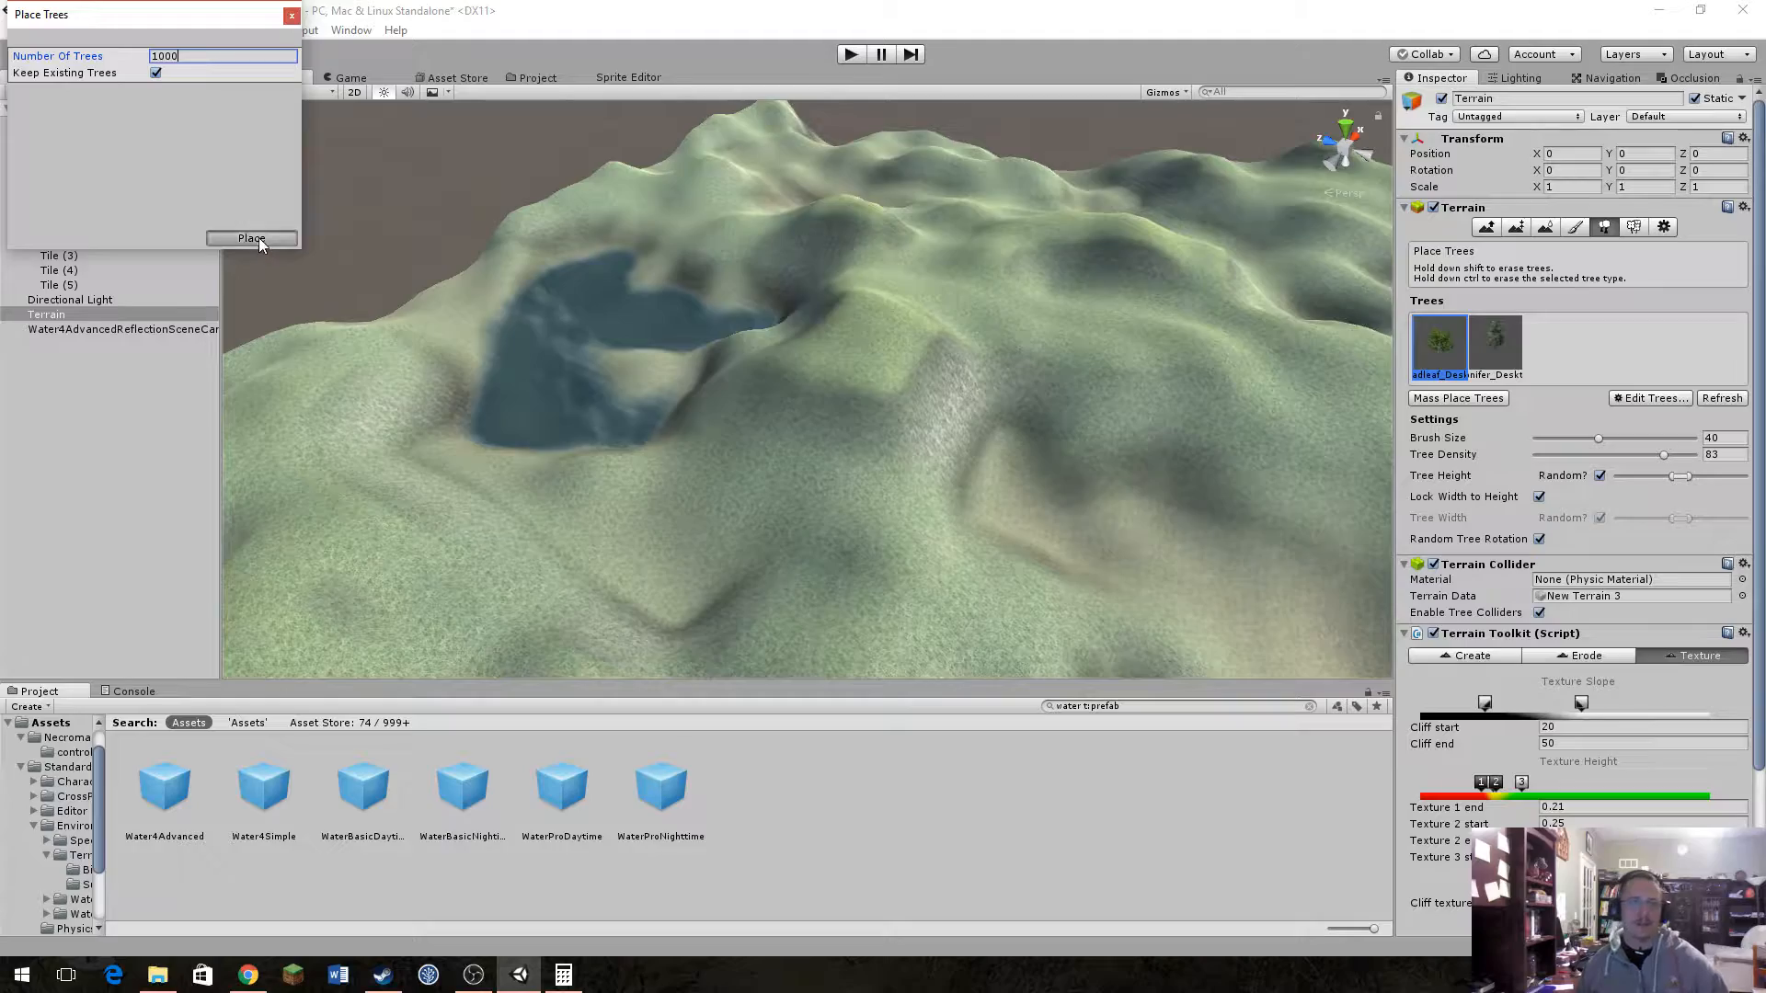
{"action": "left_click", "coordinate": [258, 239]}
Step: Set the tree brush size to 13.9 and erase the trees standing in the pond
{"action": "right_click_drag", "start_coordinate": [618, 414], "coordinate": [1274, 467]}
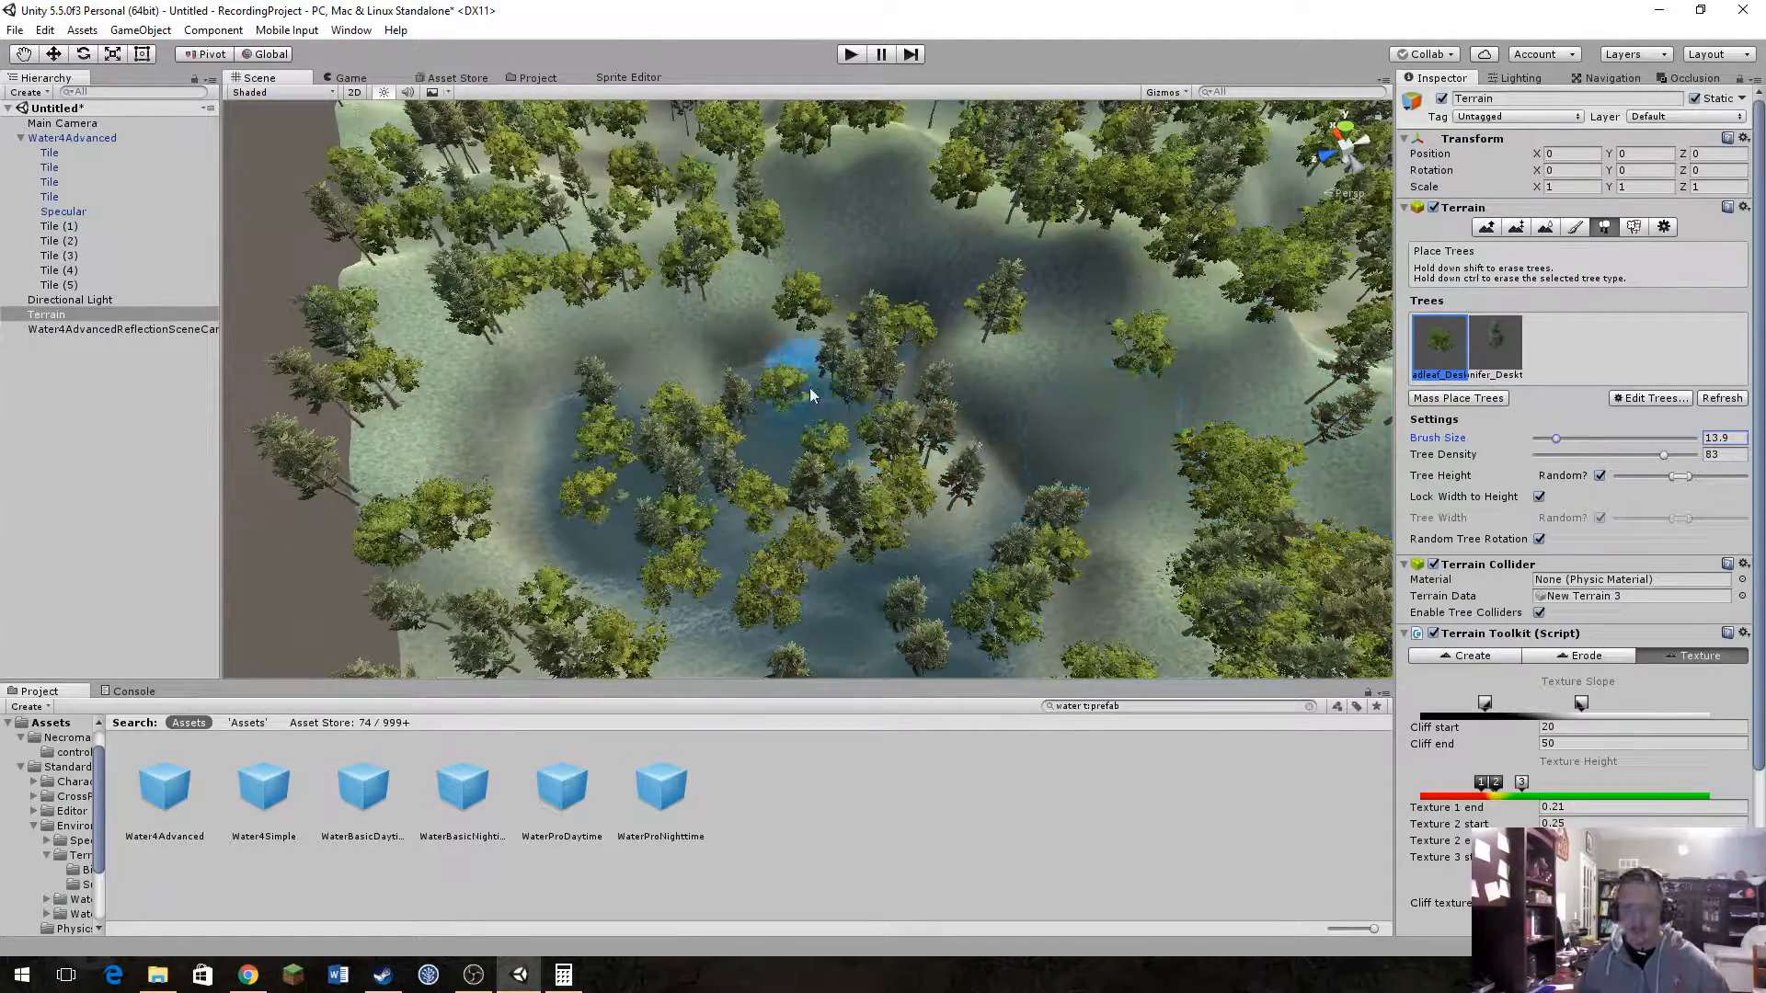
{"action": "mouse_move", "coordinate": [809, 388]}
{"action": "left_mouse_down", "text": "shift"}
{"action": "mouse_move", "coordinate": [848, 396]}
{"action": "mouse_move", "coordinate": [670, 462]}
{"action": "mouse_move", "coordinate": [706, 518]}
{"action": "mouse_move", "coordinate": [786, 573]}
{"action": "left_mouse_up", "text": "shift"}
{"action": "scroll", "coordinate": [786, 572], "scroll_direction": "up", "scroll_amount": 5}
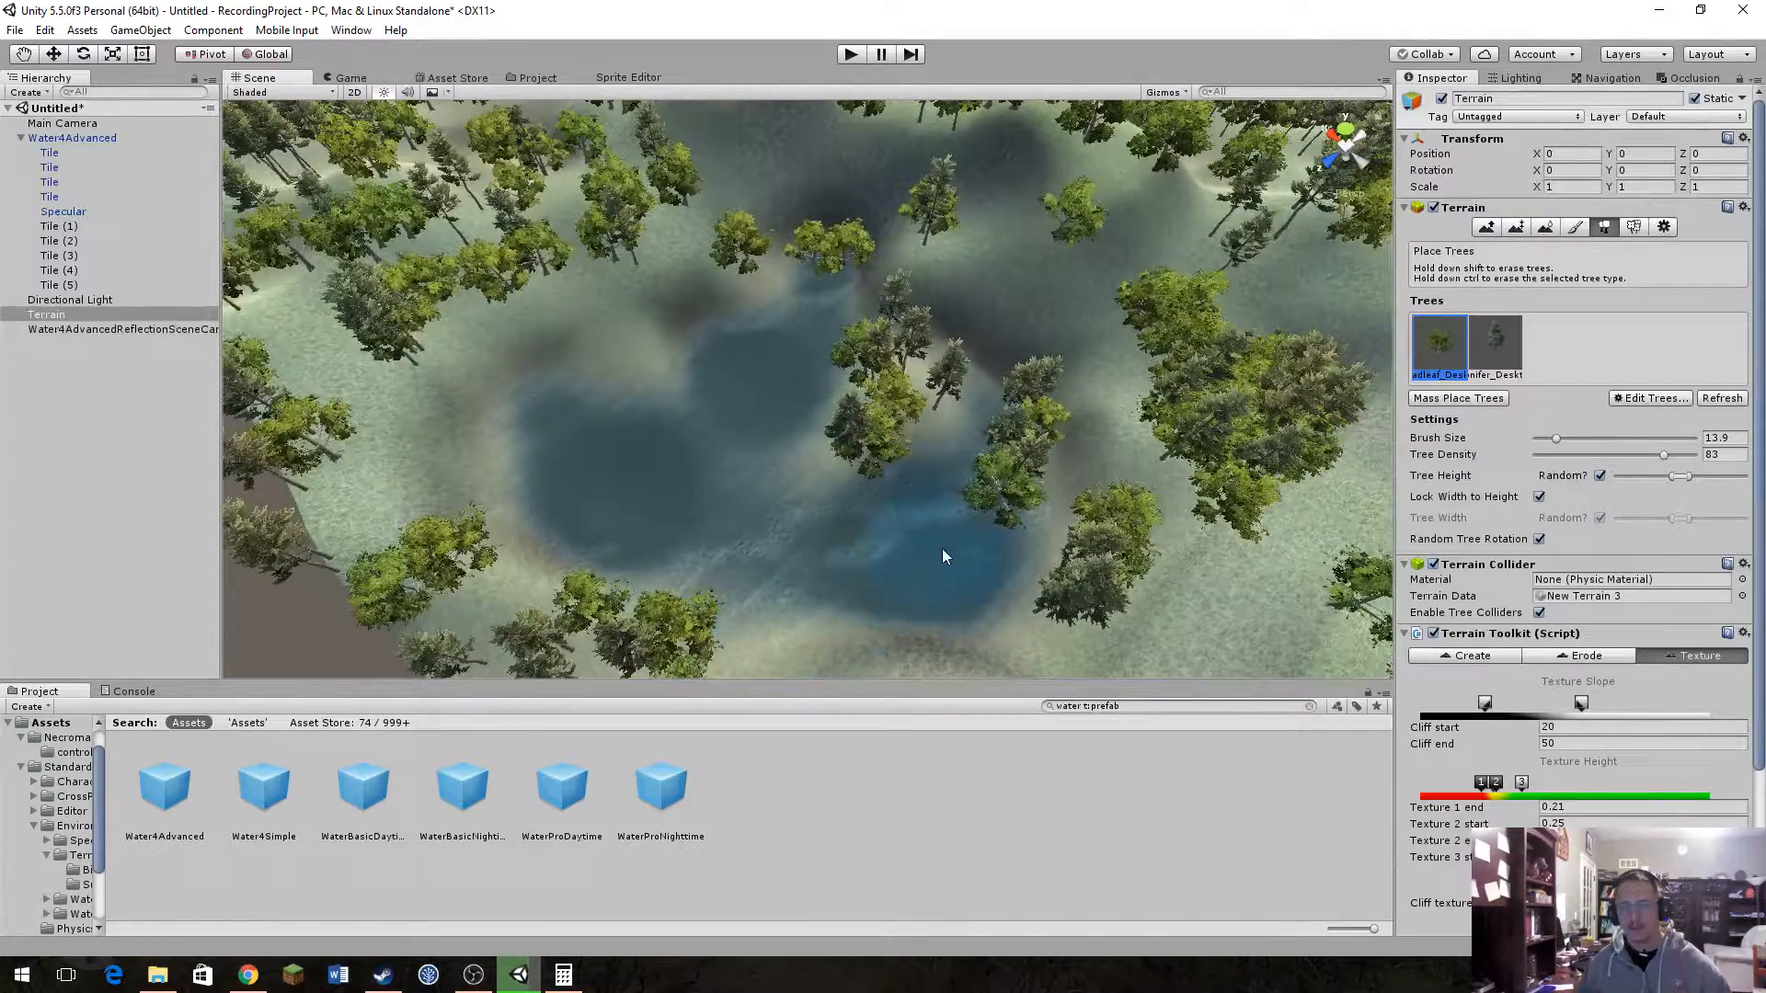
Step: Reduce the tree brush size to 2.4 and erase the trees standing in the pond's narrow inlet
{"action": "mouse_move", "coordinate": [995, 445]}
{"action": "left_mouse_down", "text": "alt"}
{"action": "mouse_move", "coordinate": [982, 537]}
{"action": "mouse_move", "coordinate": [736, 564]}
{"action": "mouse_move", "coordinate": [839, 352]}
{"action": "mouse_move", "coordinate": [1349, 374]}
{"action": "mouse_move", "coordinate": [1285, 343]}
{"action": "mouse_move", "coordinate": [1115, 331]}
{"action": "mouse_move", "coordinate": [709, 343]}
{"action": "mouse_move", "coordinate": [808, 284]}
{"action": "mouse_move", "coordinate": [506, 270]}
{"action": "mouse_move", "coordinate": [984, 336]}
{"action": "mouse_move", "coordinate": [1163, 328]}
{"action": "mouse_move", "coordinate": [1171, 354]}
{"action": "left_mouse_up", "text": "alt"}
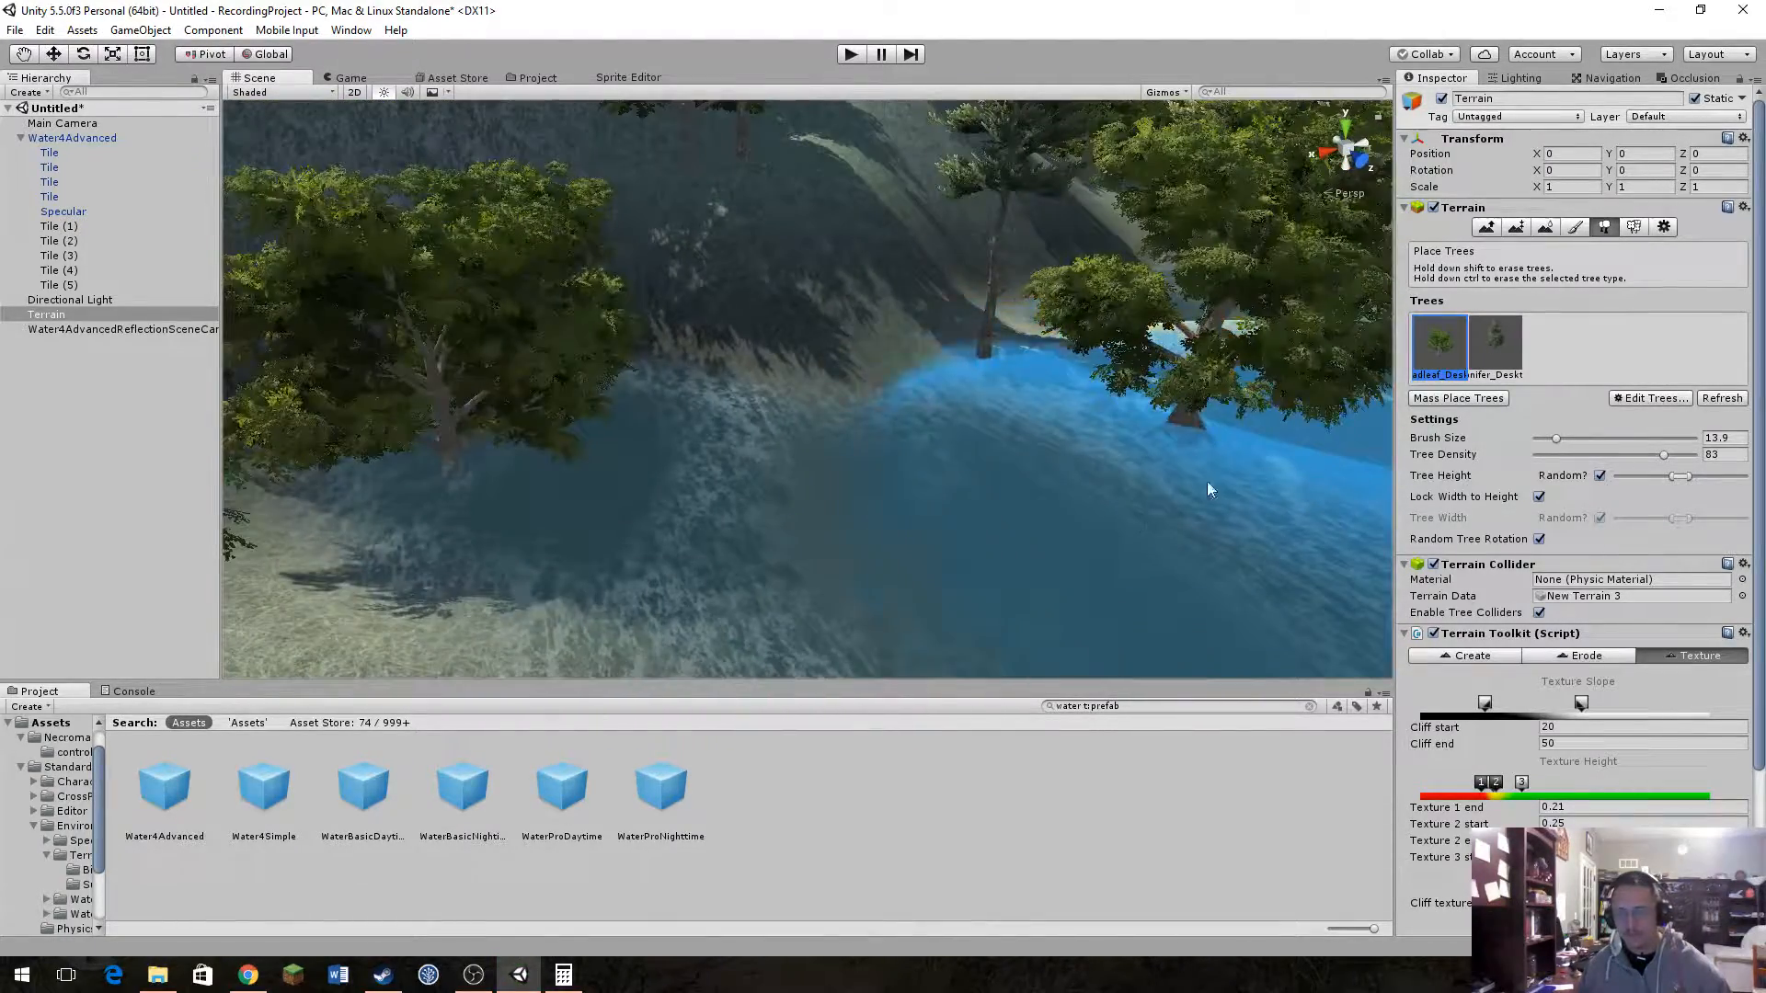
{"action": "left_click", "coordinate": [1538, 439]}
{"action": "left_click_drag", "start_coordinate": [1234, 446], "coordinate": [847, 393], "text": "alt"}
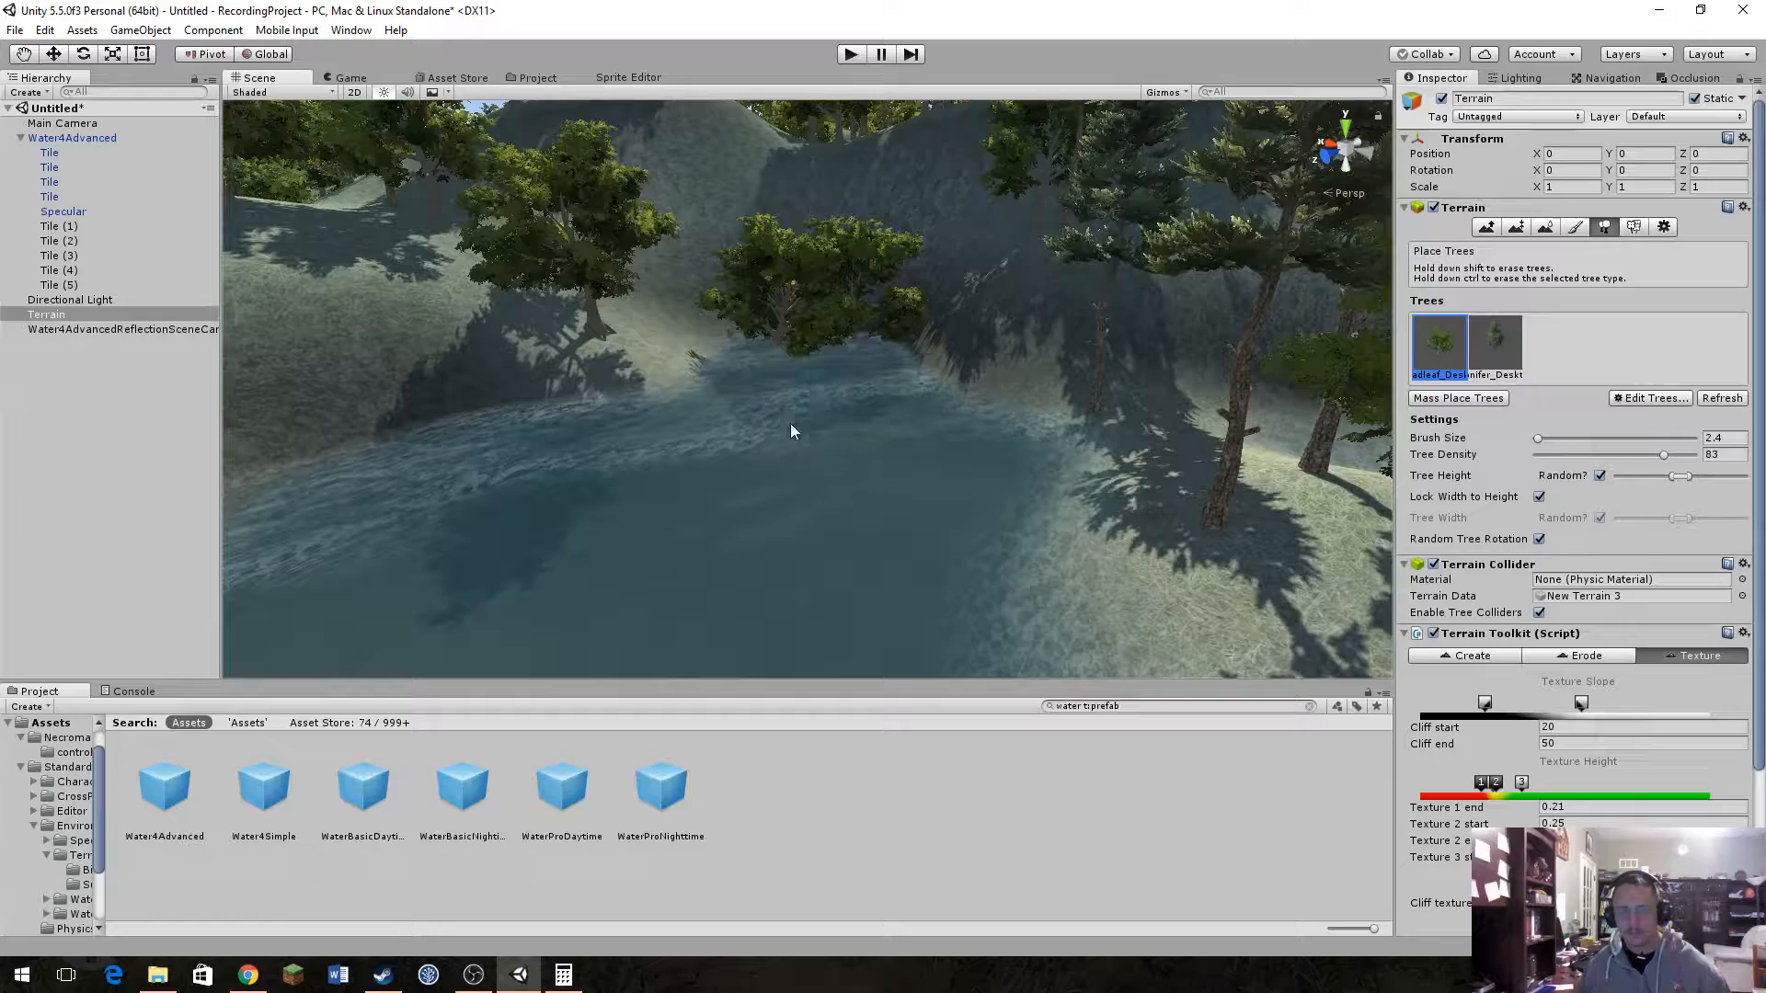
{"action": "left_click", "coordinate": [777, 361], "text": "shift"}
{"action": "left_click", "coordinate": [837, 357], "text": "shift"}
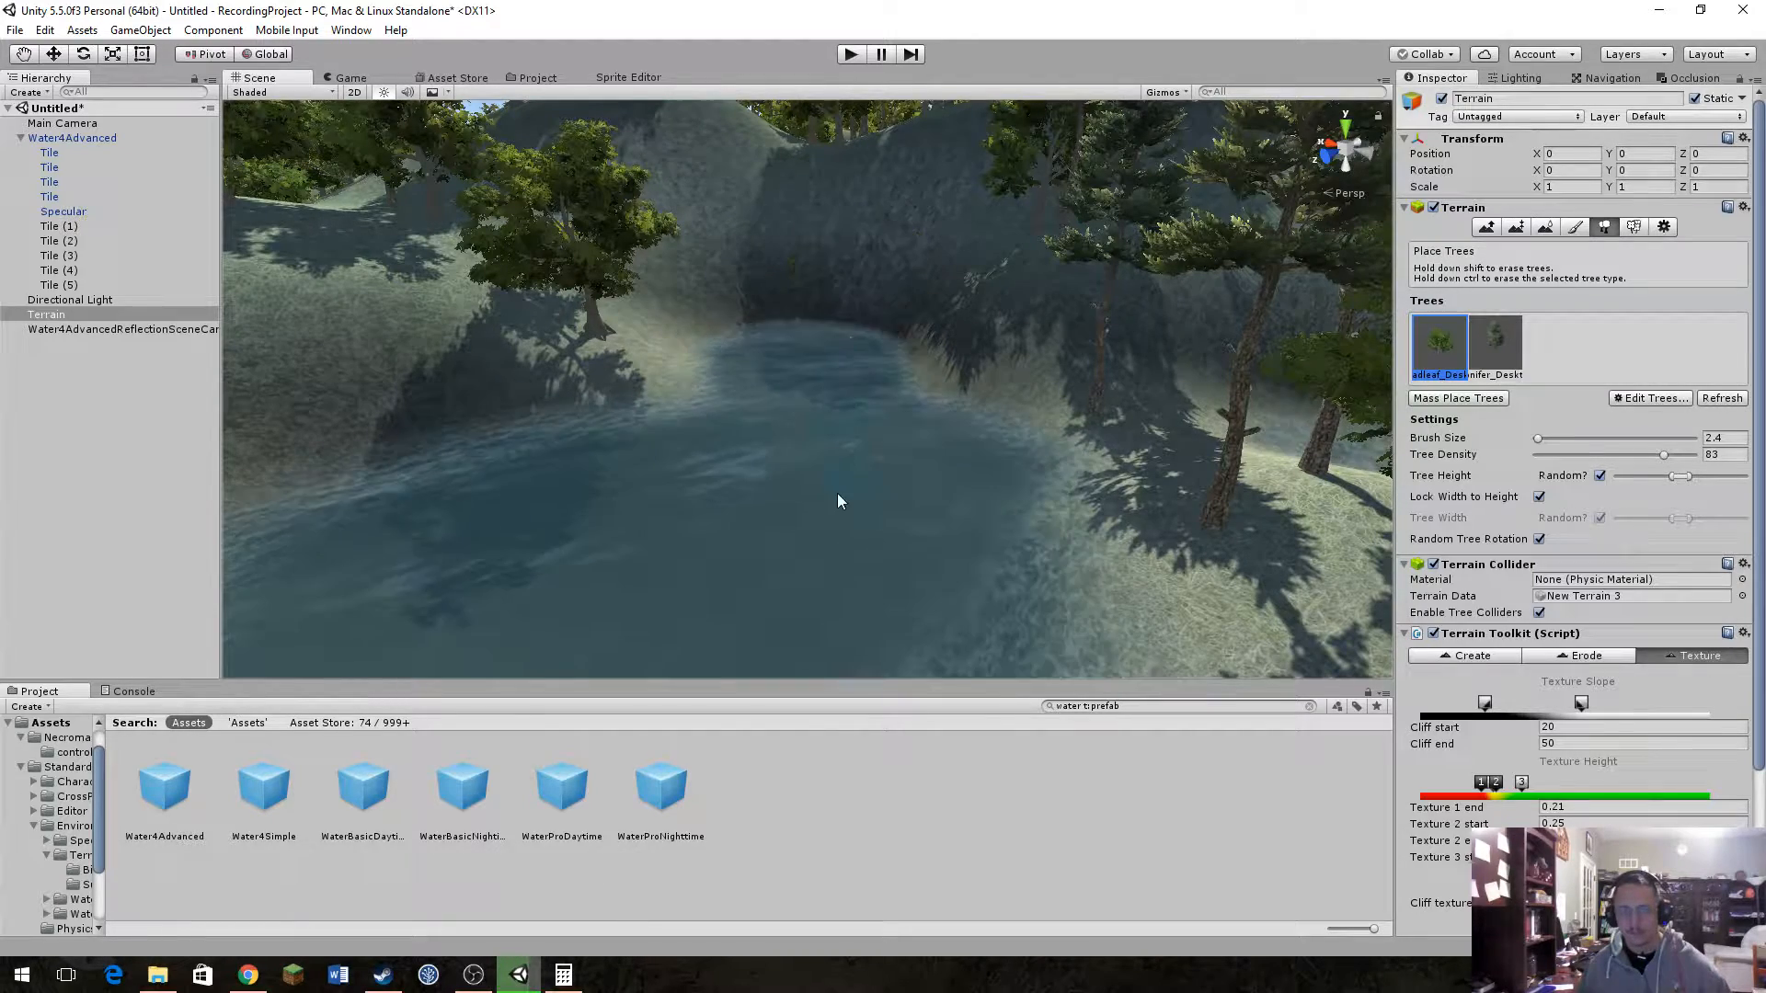
Step: Erase the broadleaf trees at the water's edge along the grassy shore, including the stray one placed there
{"action": "right_click_drag", "start_coordinate": [881, 434], "coordinate": [83, 477]}
{"action": "right_click", "coordinate": [81, 477]}
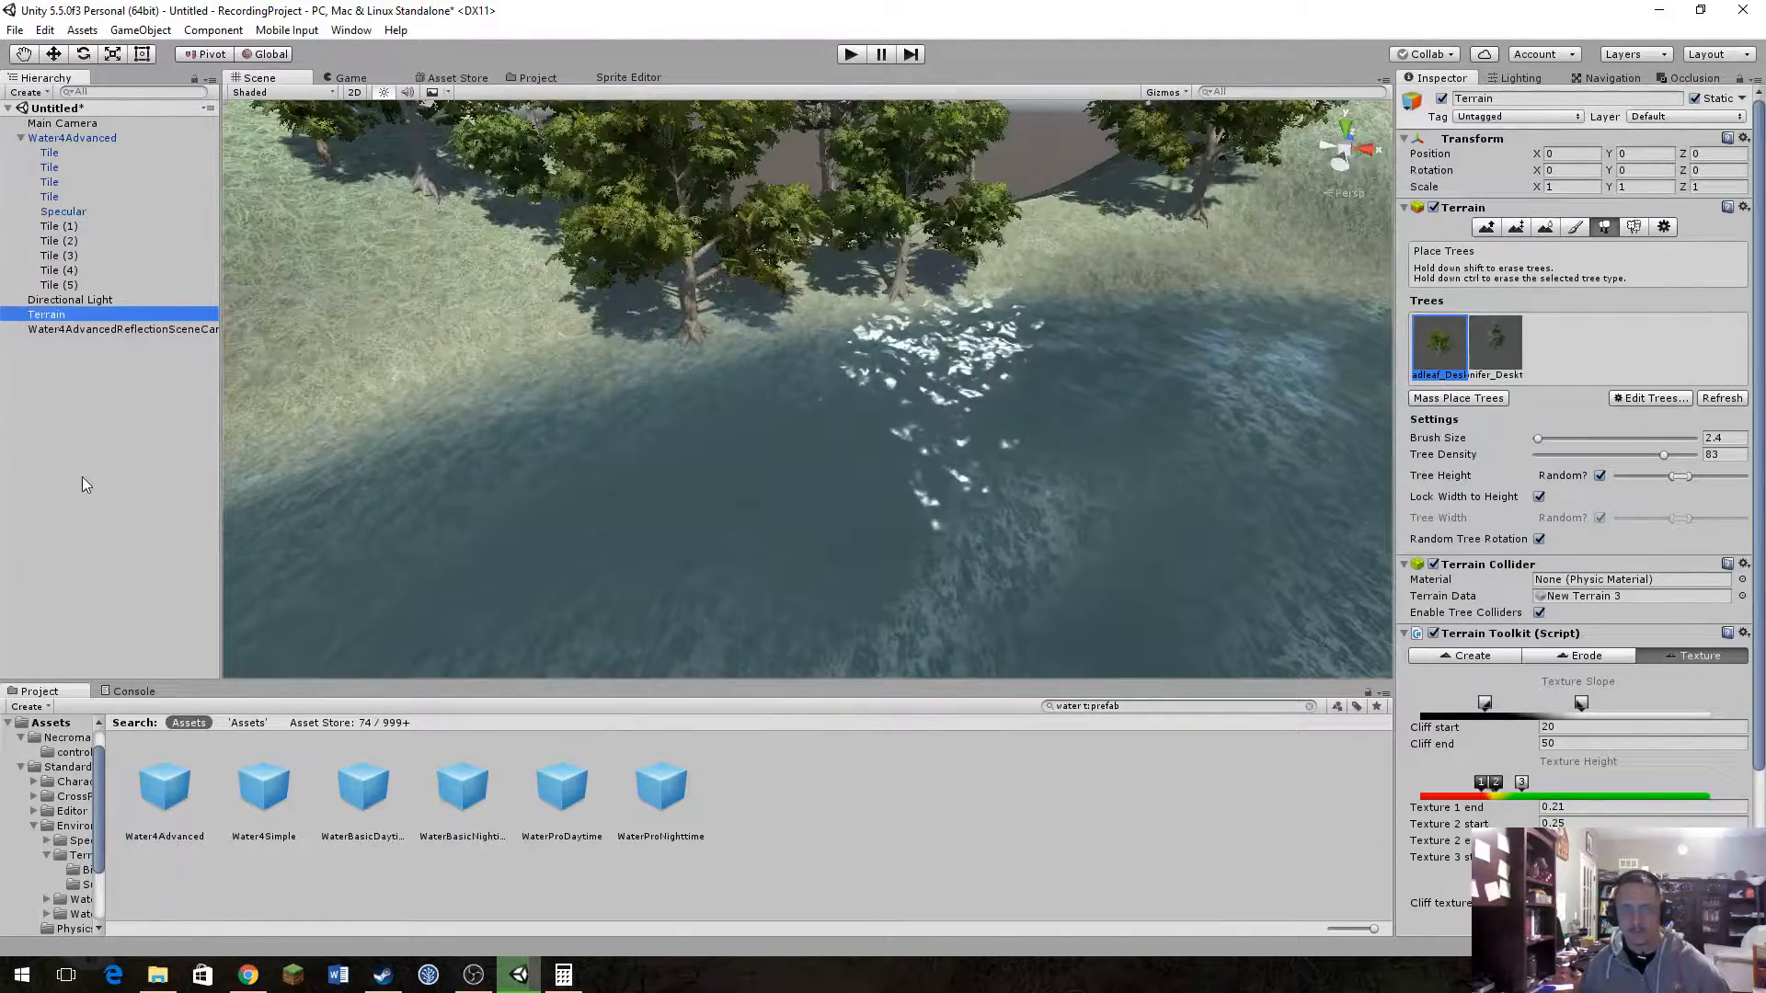
{"action": "right_click", "coordinate": [45, 470]}
{"action": "left_click", "coordinate": [954, 317]}
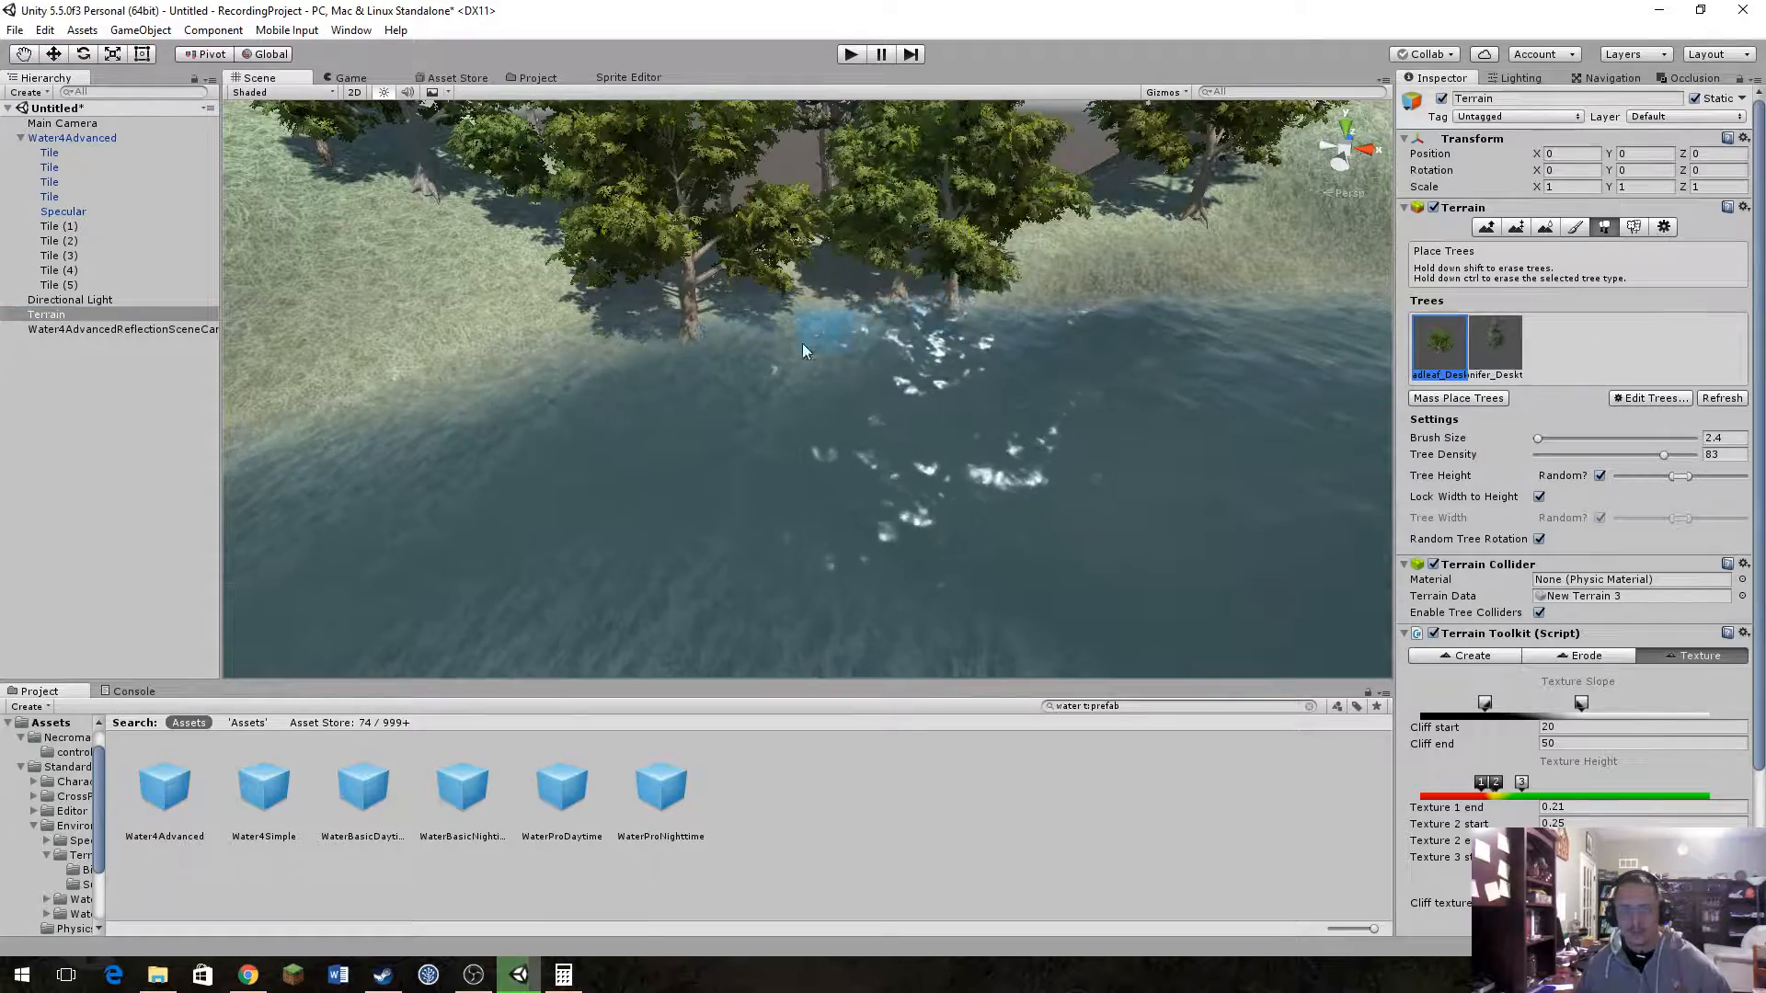
{"action": "left_click", "coordinate": [700, 358], "text": "shift"}
{"action": "left_click", "coordinate": [936, 323], "text": "shift"}
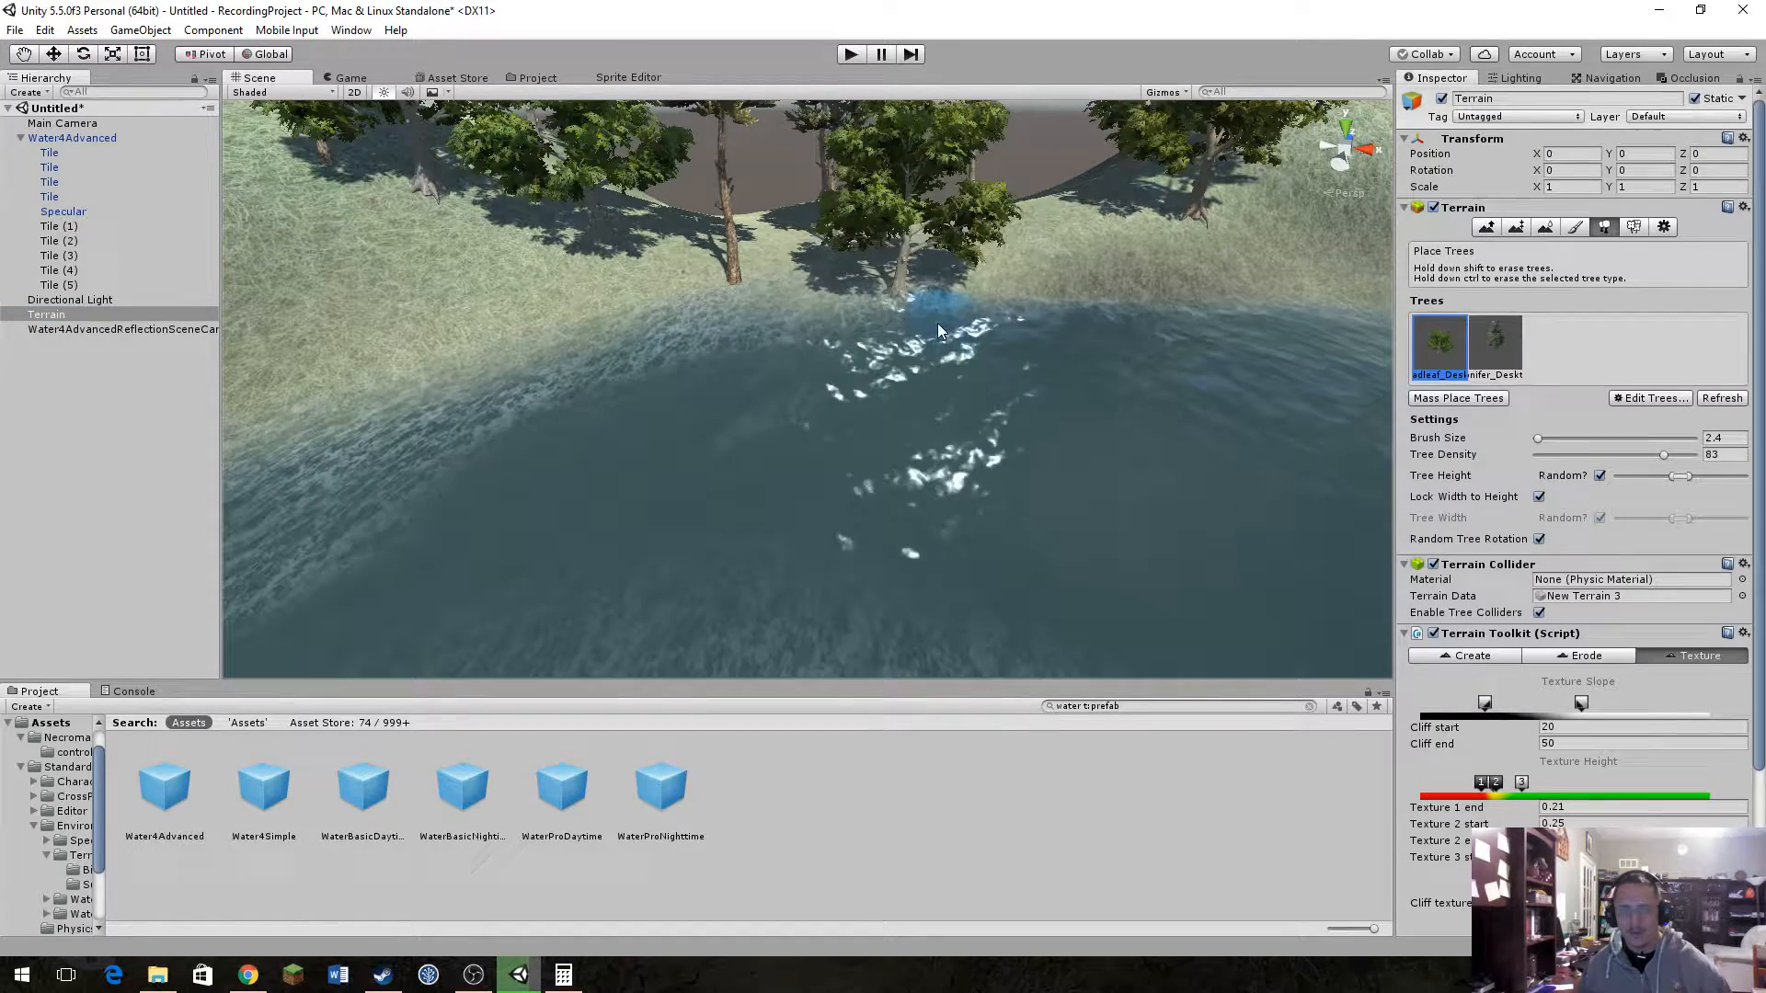
{"action": "left_click", "coordinate": [898, 292], "text": "shift"}
{"action": "key", "text": "w"}
{"action": "right_click_drag", "start_coordinate": [953, 312], "coordinate": [373, 306]}
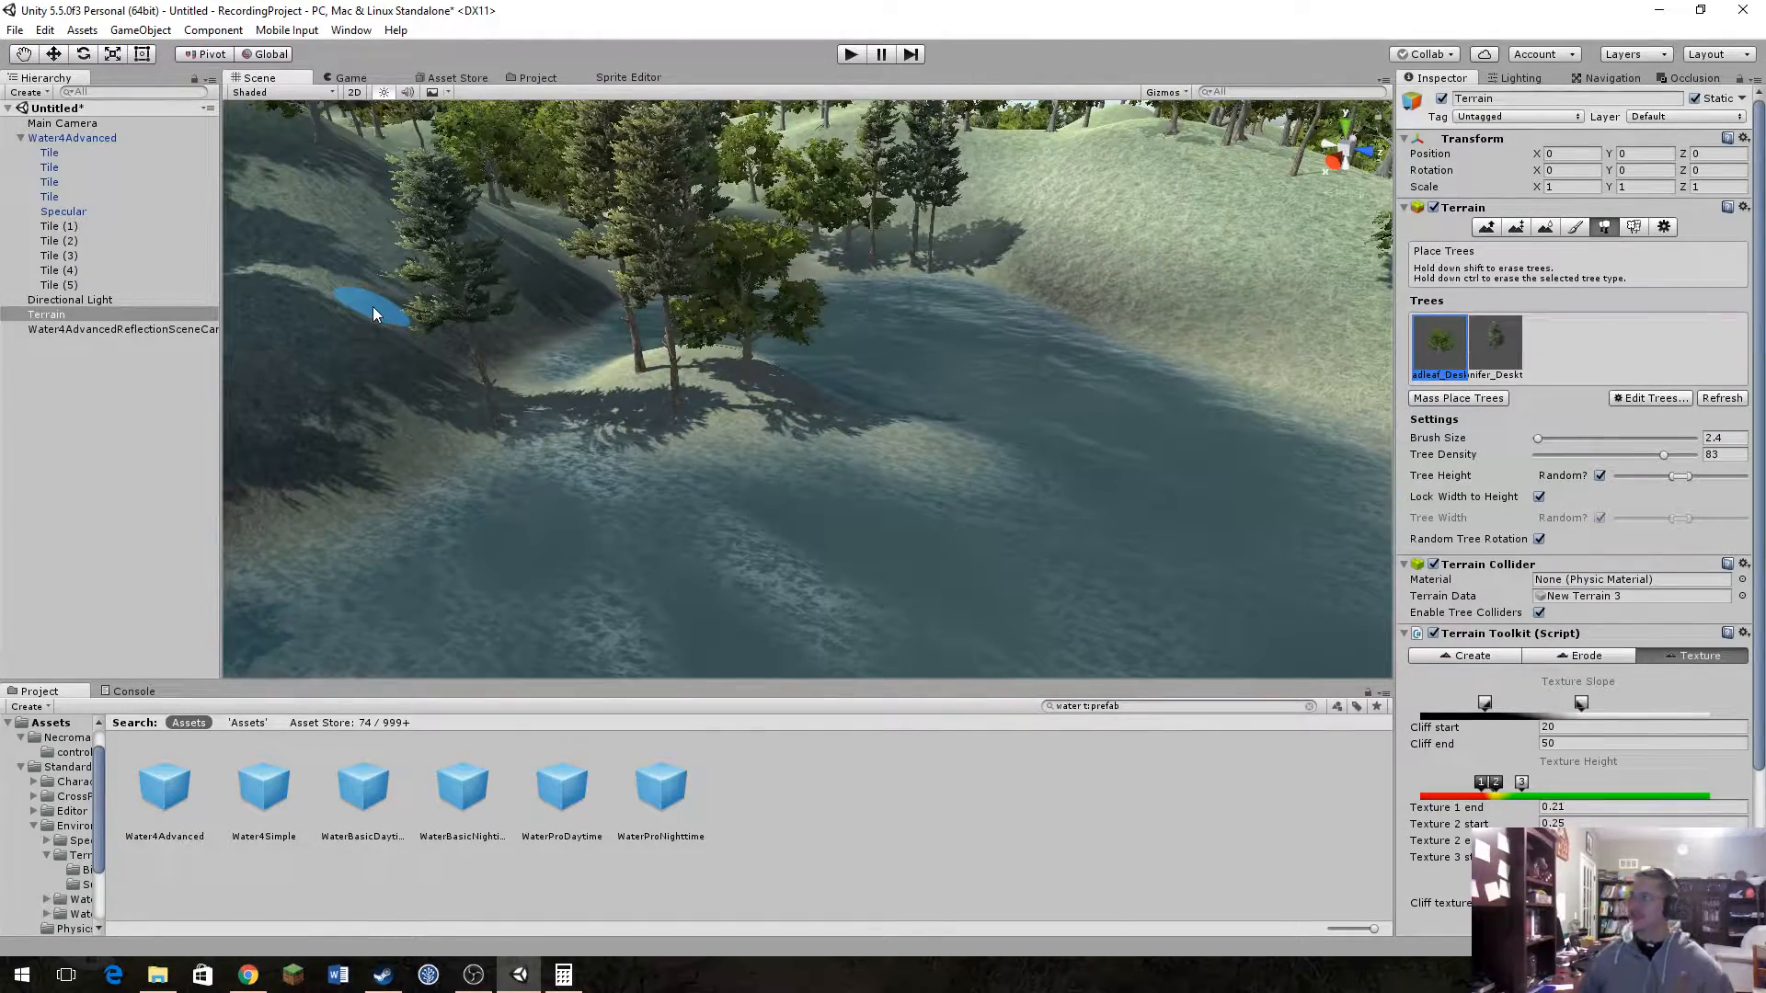